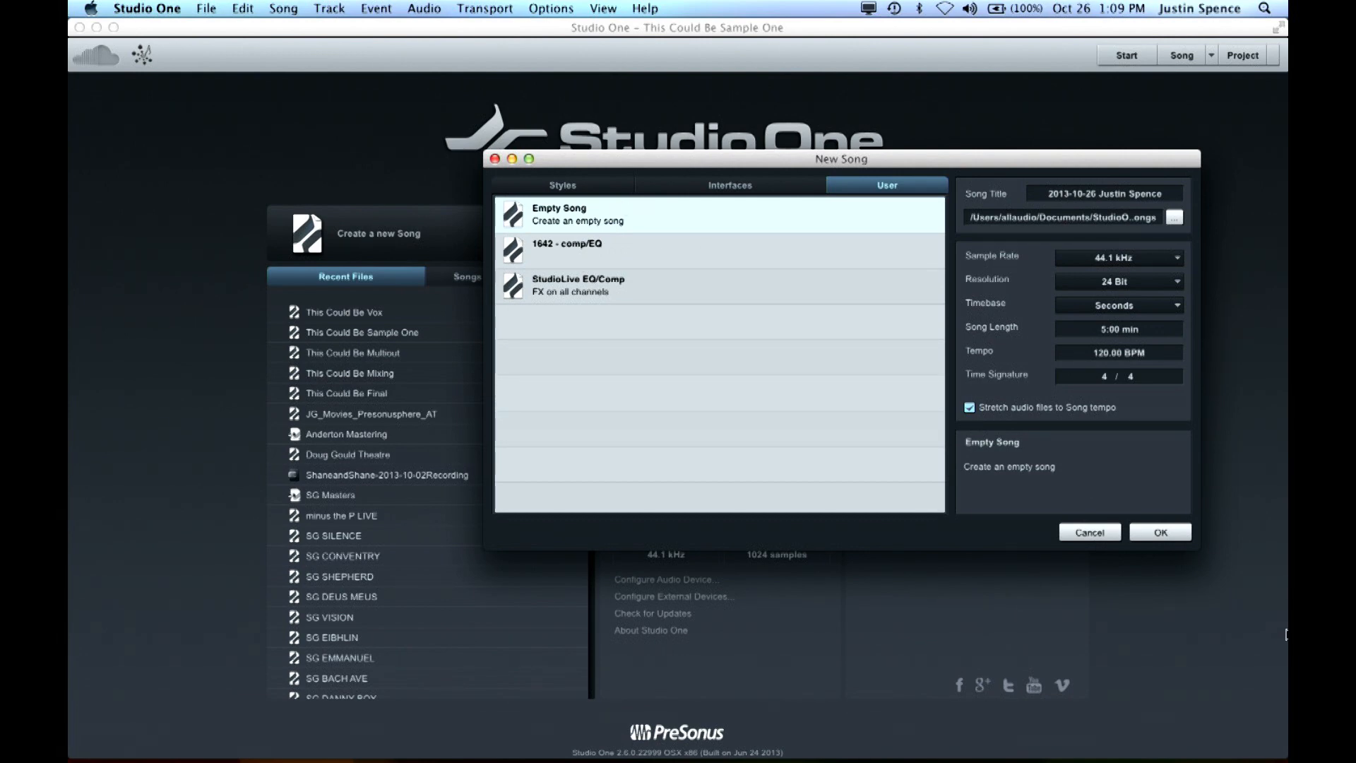
Discard the open song setup and create a new song from the Empty Song template
{"action": "left_click", "coordinate": [1091, 537]}
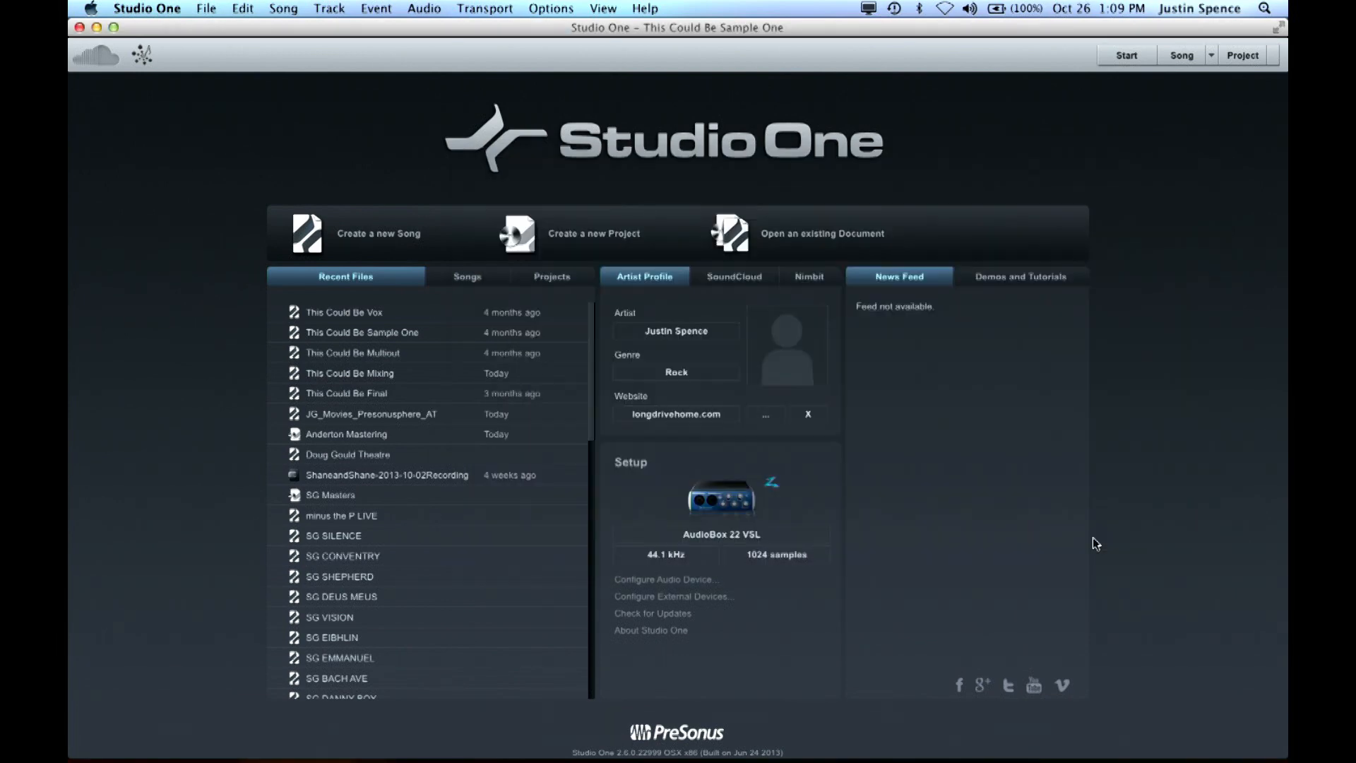
{"action": "left_click", "coordinate": [393, 241]}
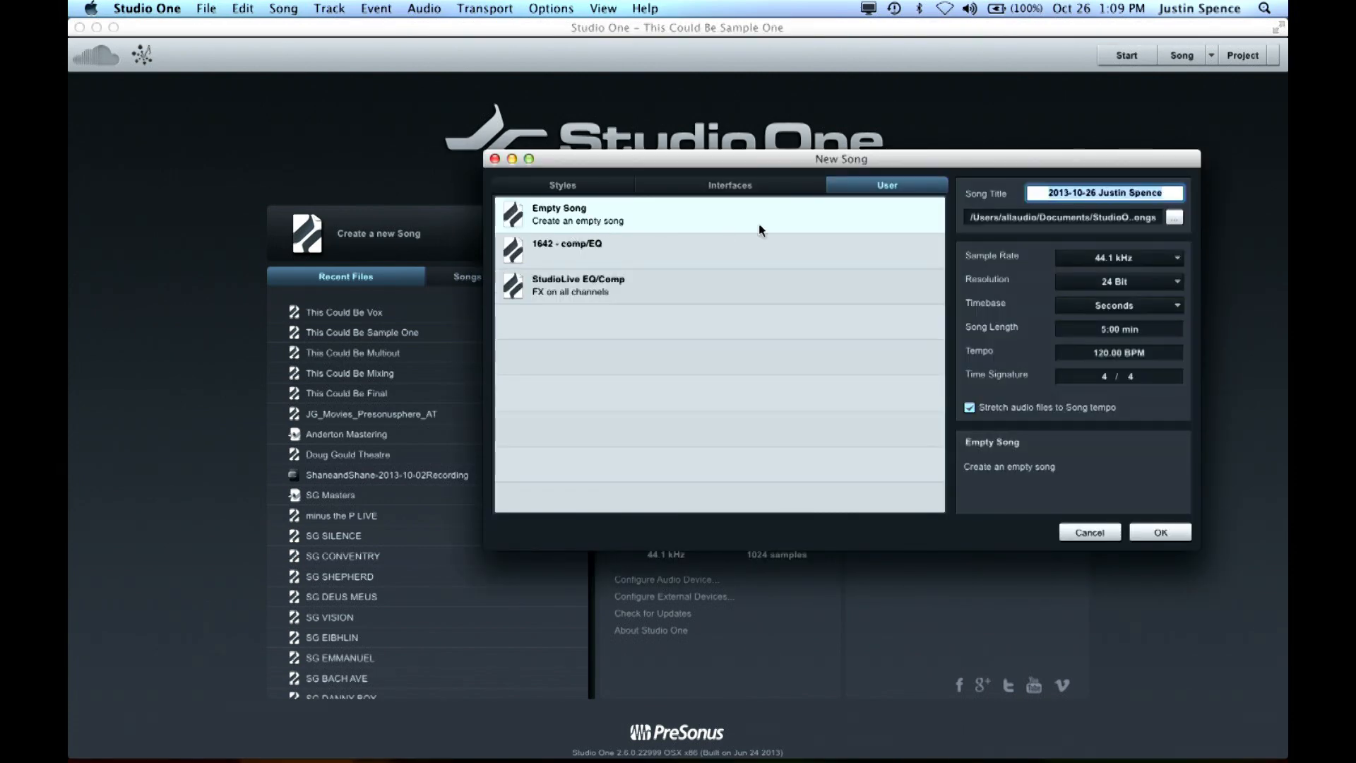
{"action": "double_click", "coordinate": [669, 220]}
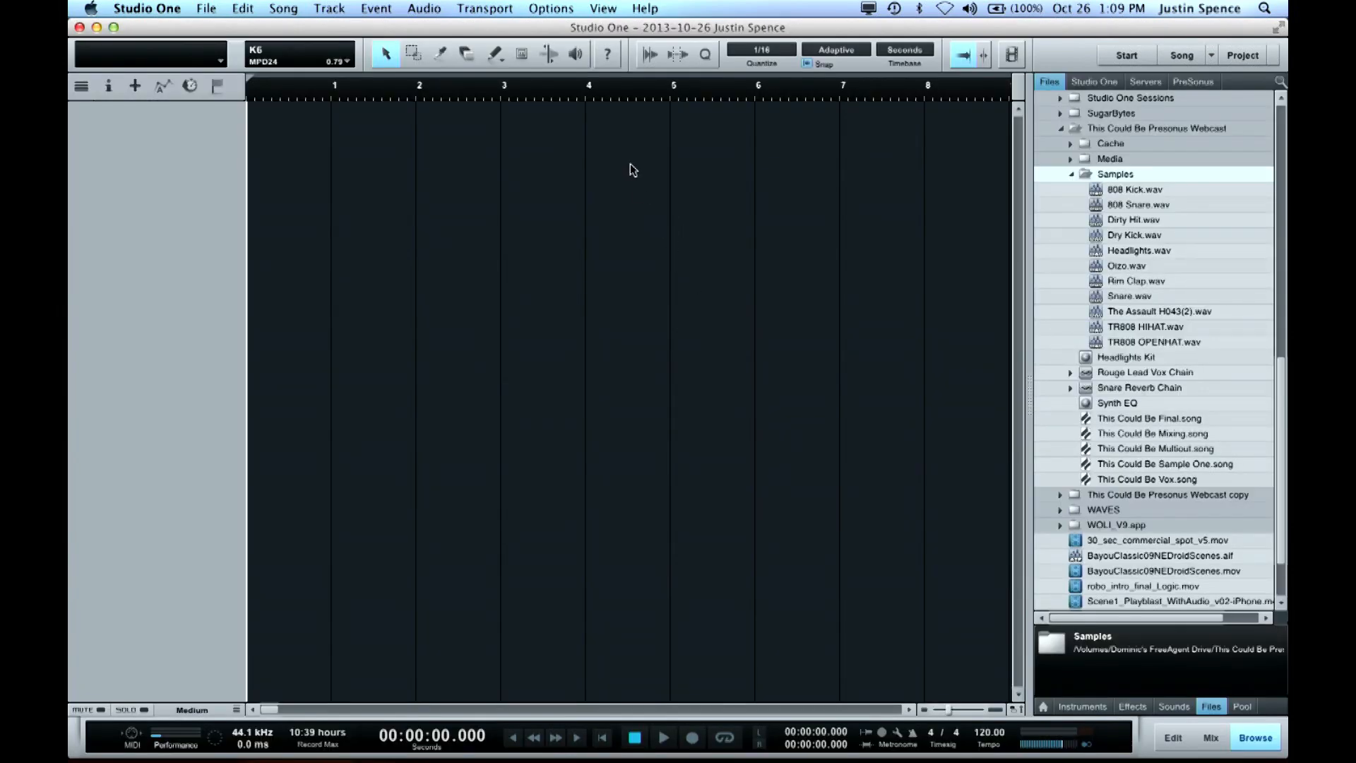
Set the song's timebase to Bars and its tempo to 87 BPM
{"action": "left_click", "coordinate": [905, 50]}
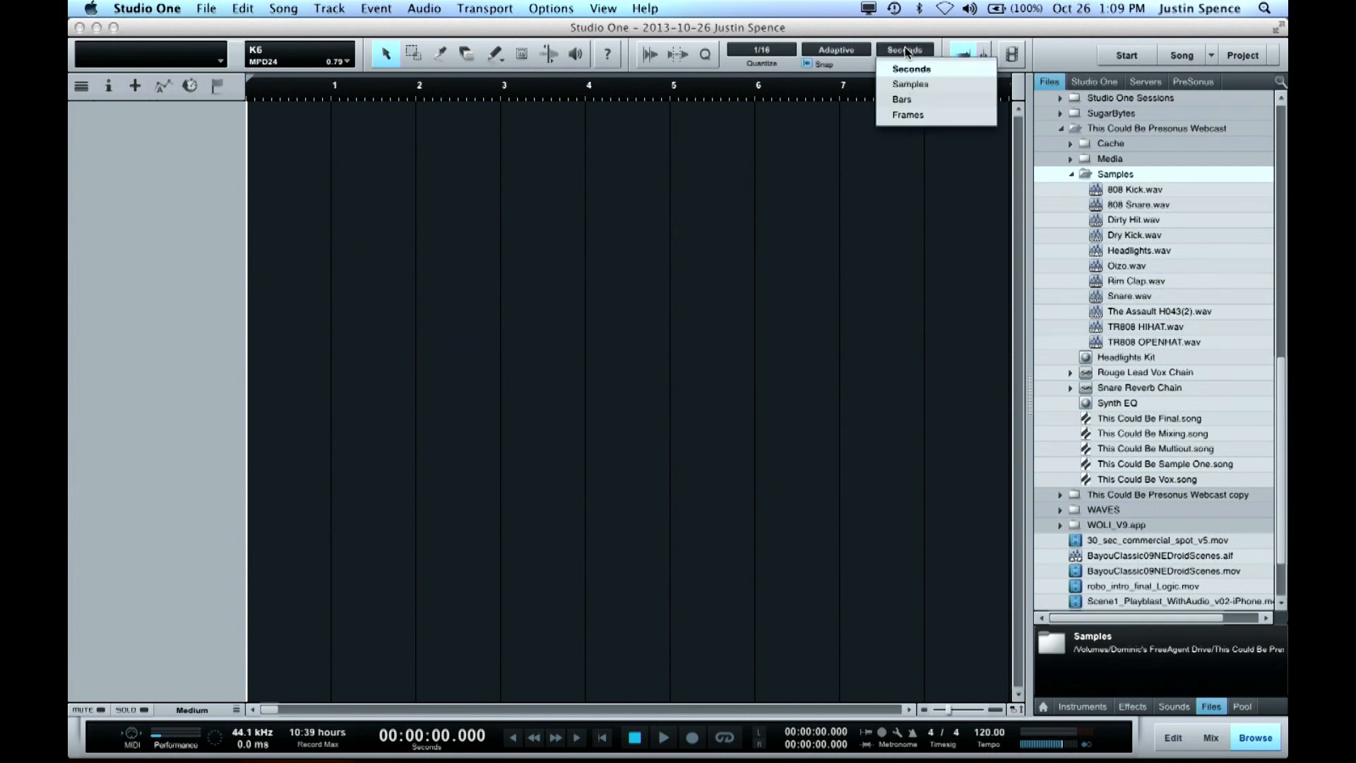
{"action": "left_click", "coordinate": [903, 99]}
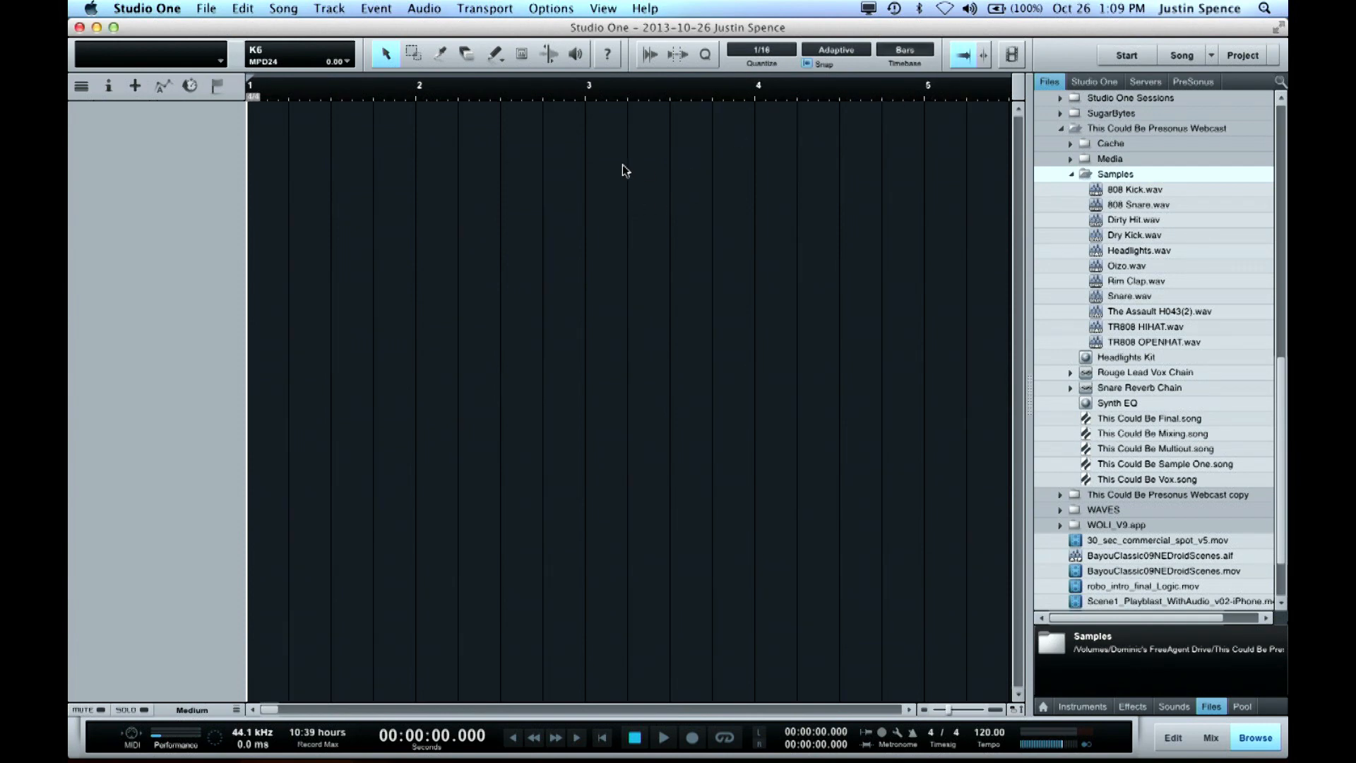
{"action": "left_click", "coordinate": [986, 732]}
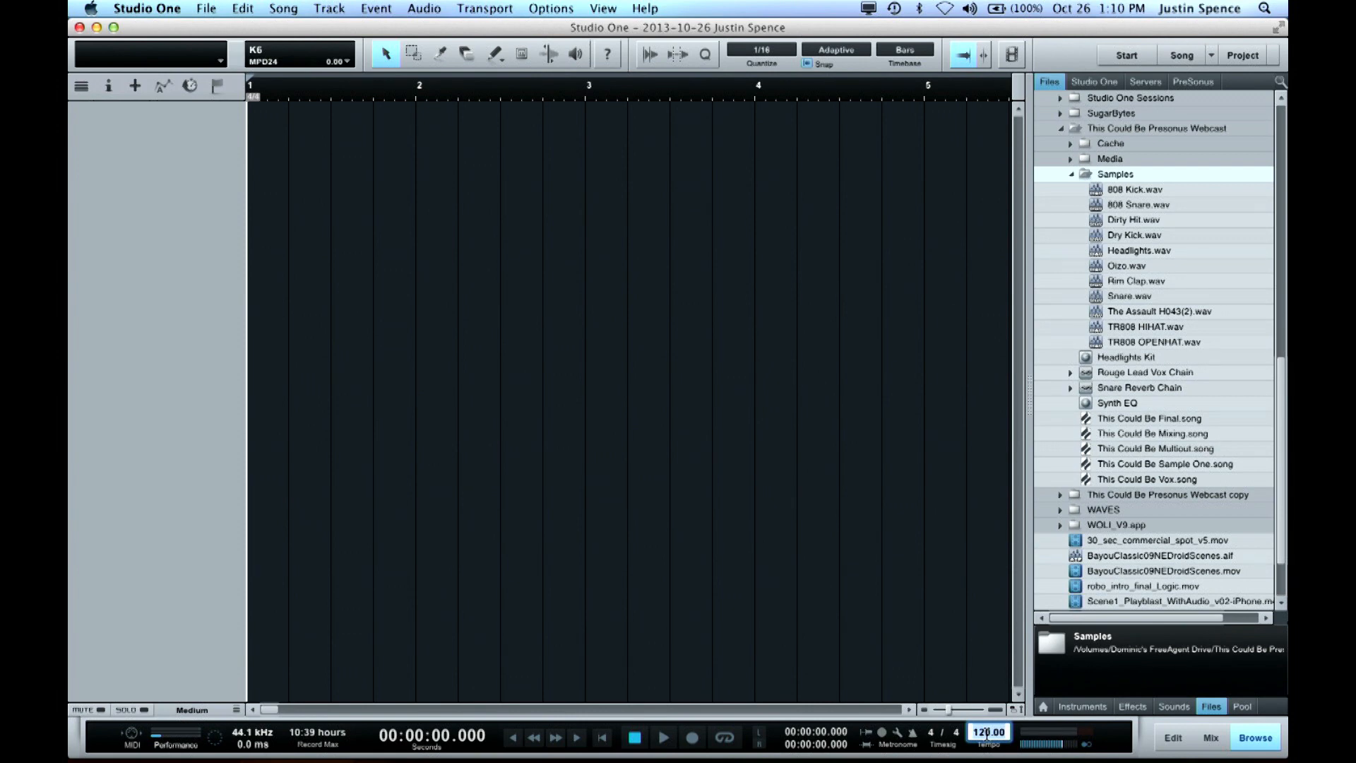
{"action": "type", "text": "87"}
{"action": "key", "text": "Return"}
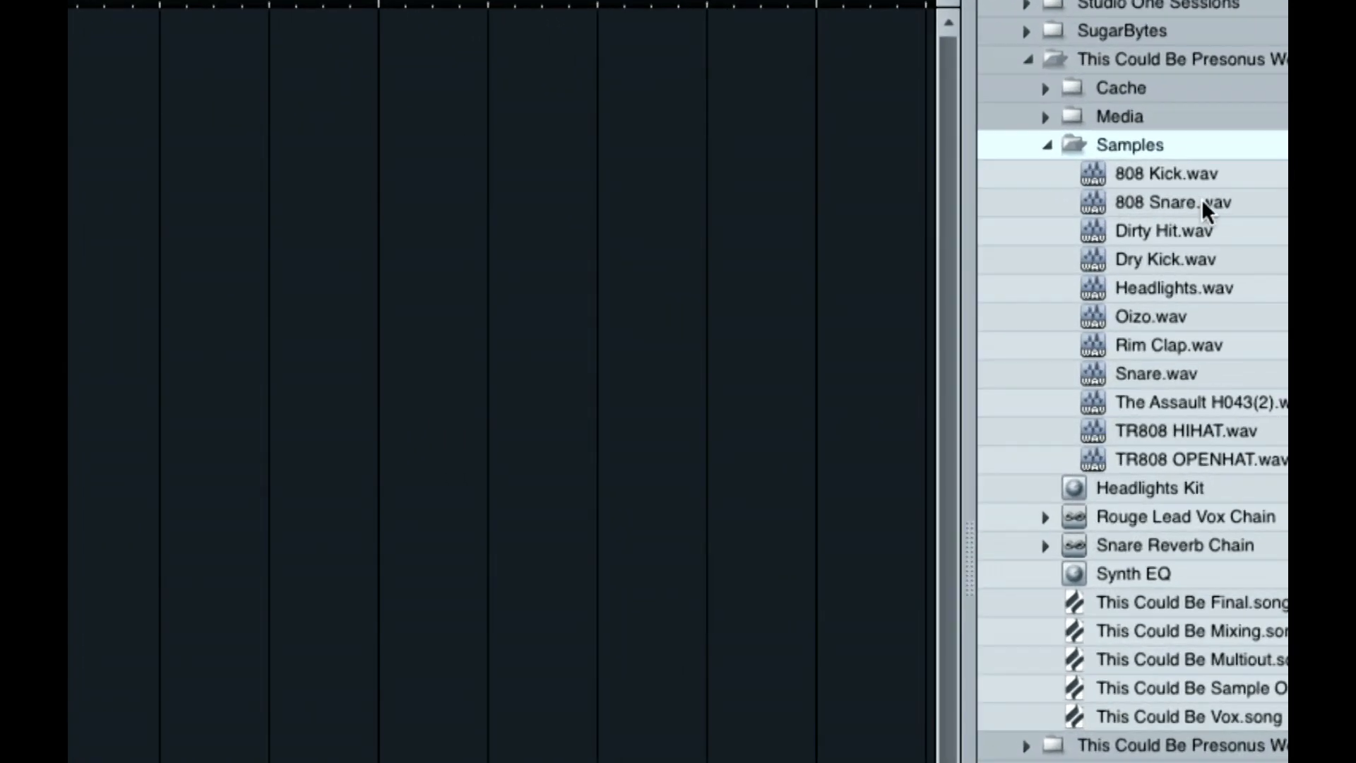
Audition Headlights.wav from the Samples folder in the browser, with playback at song tempo switched off
{"action": "left_click", "coordinate": [1200, 279]}
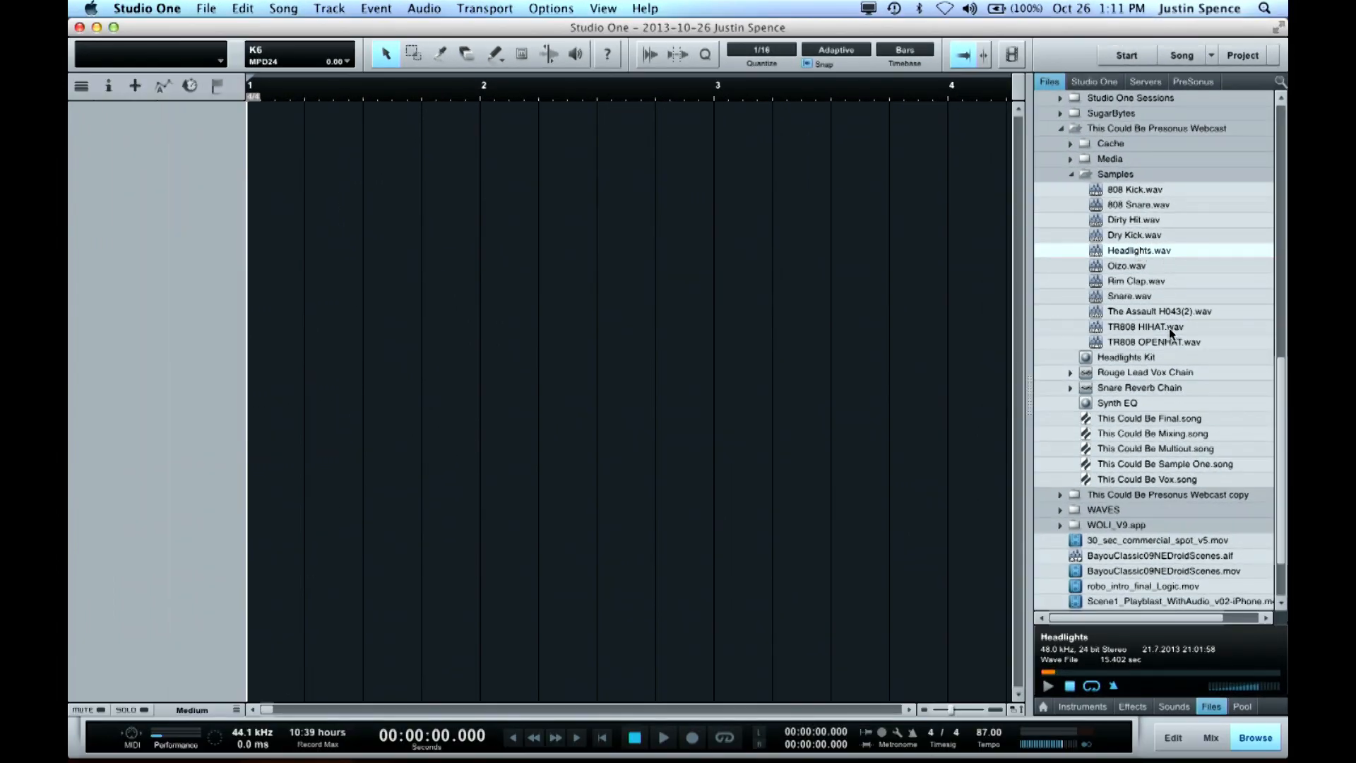
{"action": "left_click", "coordinate": [1123, 252]}
{"action": "left_click", "coordinate": [1072, 687]}
{"action": "left_click", "coordinate": [1114, 686]}
{"action": "left_click", "coordinate": [1048, 685]}
{"action": "left_click", "coordinate": [1070, 688]}
{"action": "left_click", "coordinate": [1048, 685]}
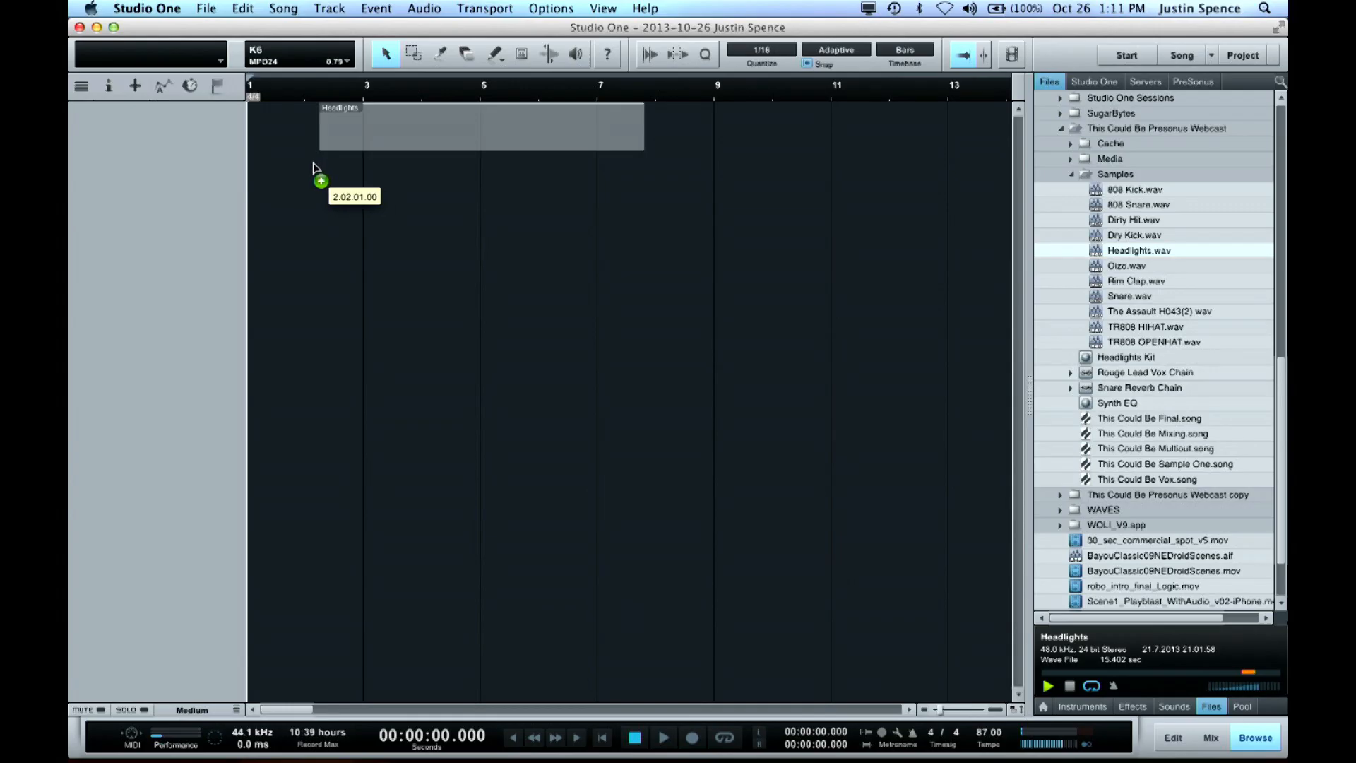
Place Headlights.wav at bar 1 on a new audio track and set the track height to Large
{"action": "left_click_drag", "start_coordinate": [312, 162], "coordinate": [309, 167]}
{"action": "left_click_drag", "start_coordinate": [432, 118], "coordinate": [380, 125]}
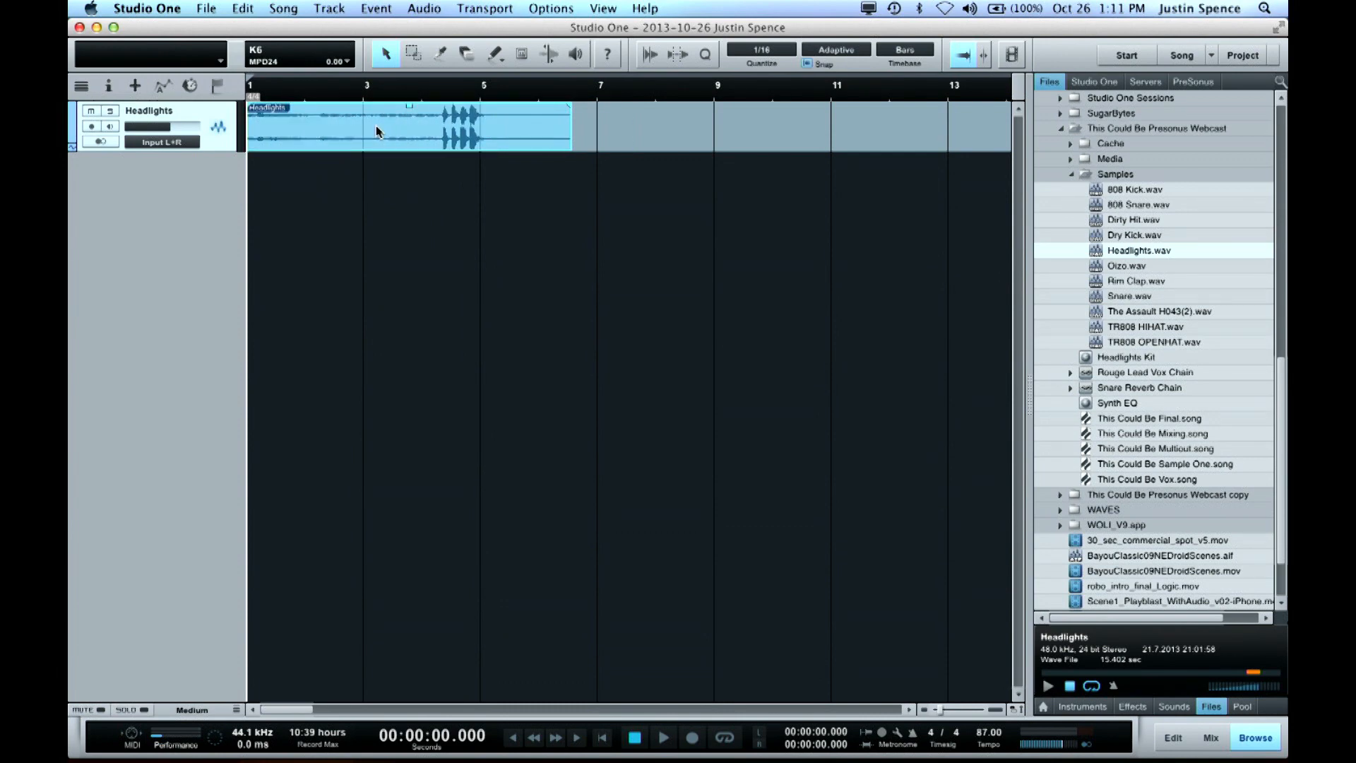
{"action": "left_click_drag", "start_coordinate": [314, 94], "coordinate": [392, 103]}
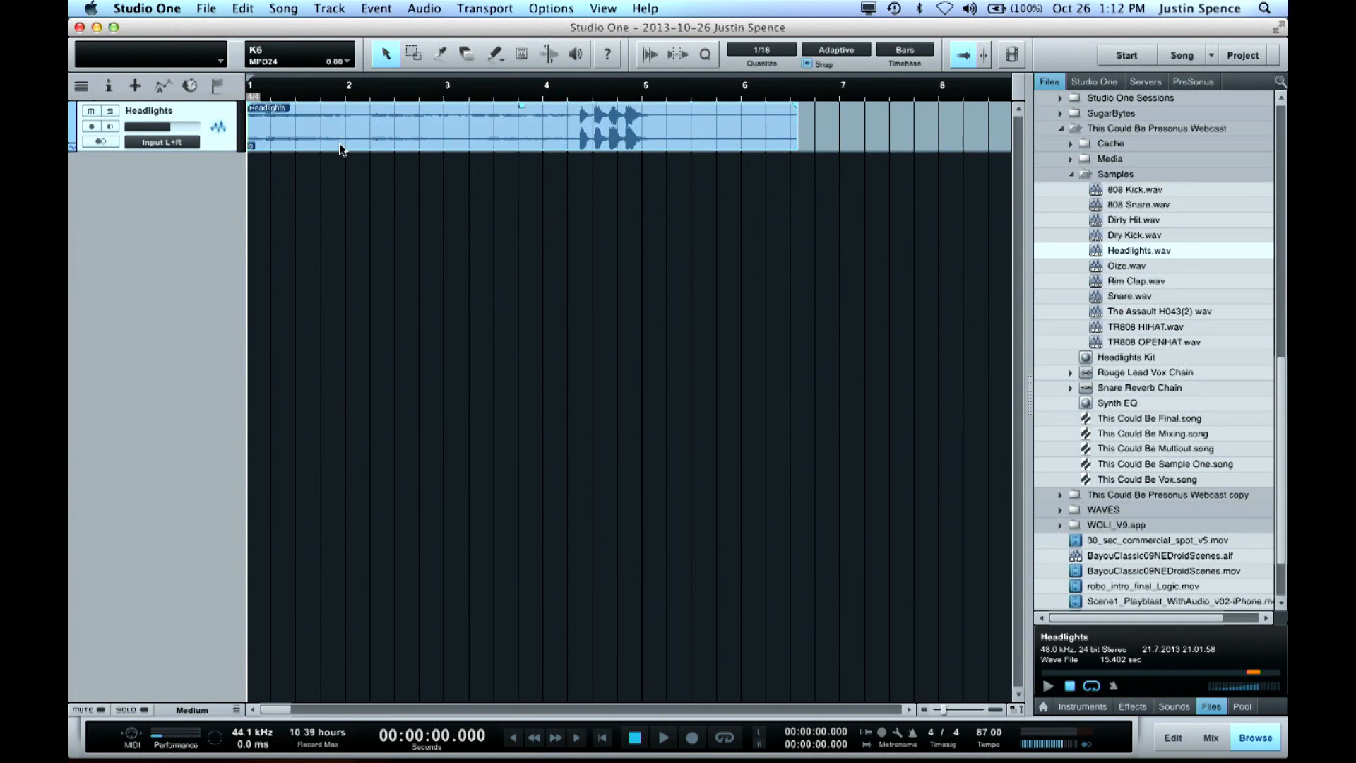
{"action": "key", "text": "shift+e"}
{"action": "key", "text": "shift+e"}
{"action": "key", "text": "shift+e"}
{"action": "key", "text": "shift+e"}
{"action": "key", "text": "shift+e"}
{"action": "key", "text": "shift+e"}
{"action": "key", "text": "shift+e"}
{"action": "key", "text": "shift+e"}
{"action": "key", "text": "e"}
{"action": "key", "text": "w"}
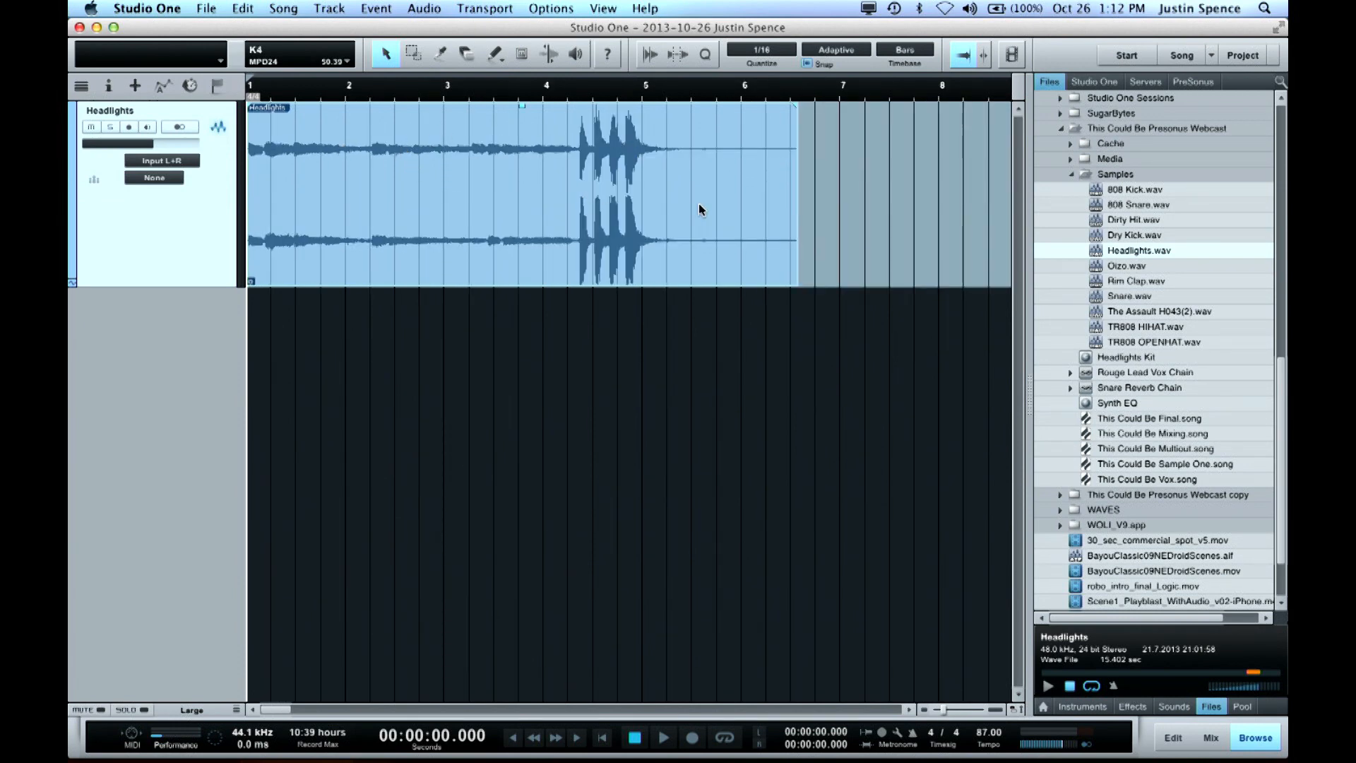
Add the PreSonus Impact sampler as a new instrument track and load the Headlights event onto its C 2 pad
{"action": "left_click", "coordinate": [1083, 706]}
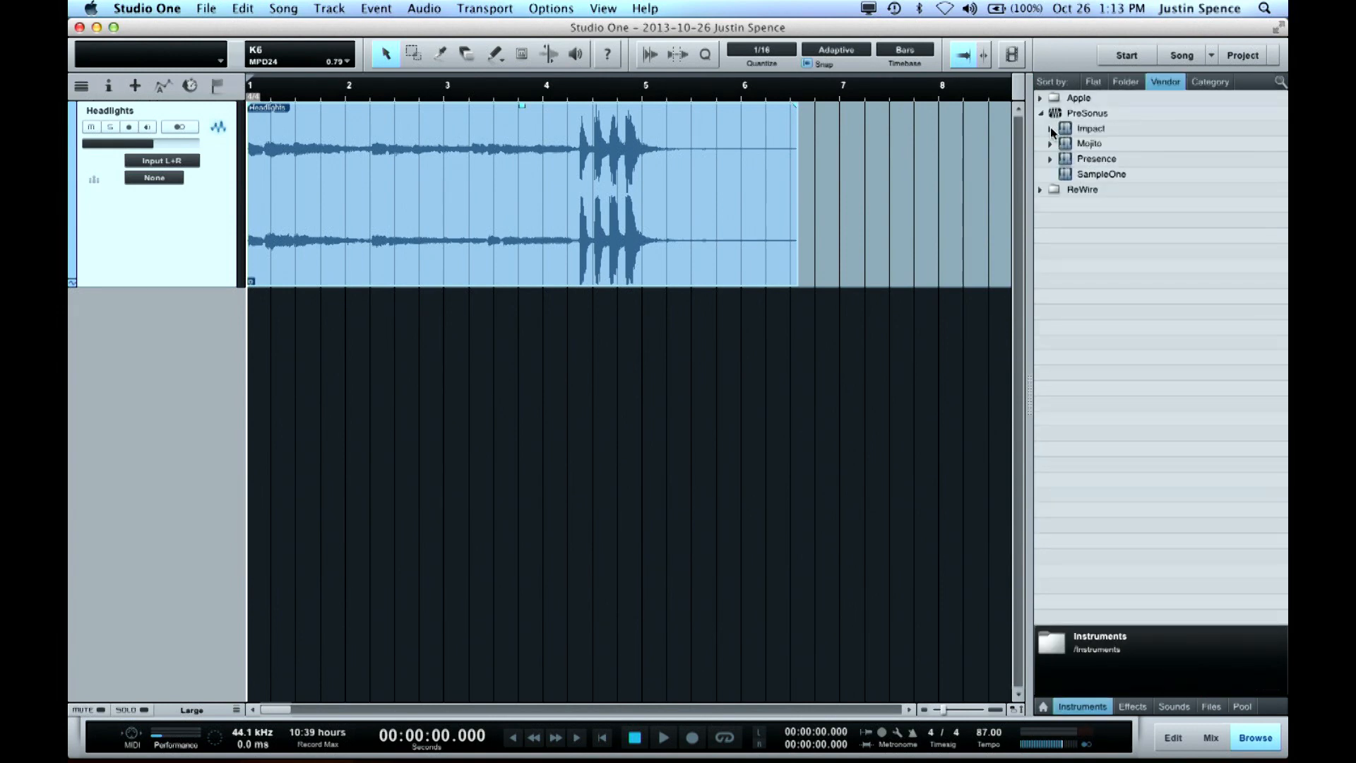
{"action": "left_click_drag", "start_coordinate": [1067, 130], "coordinate": [248, 516]}
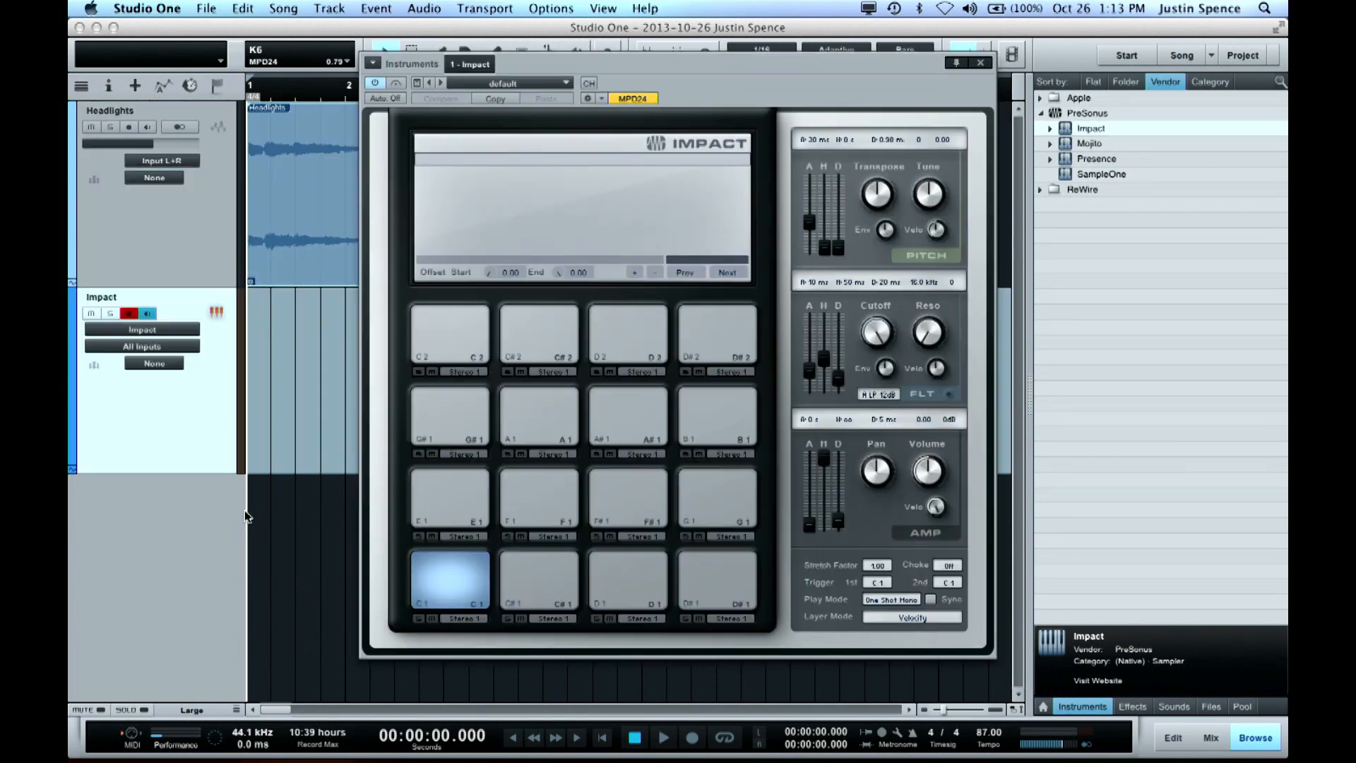
{"action": "left_click_drag", "start_coordinate": [669, 91], "coordinate": [976, 121]}
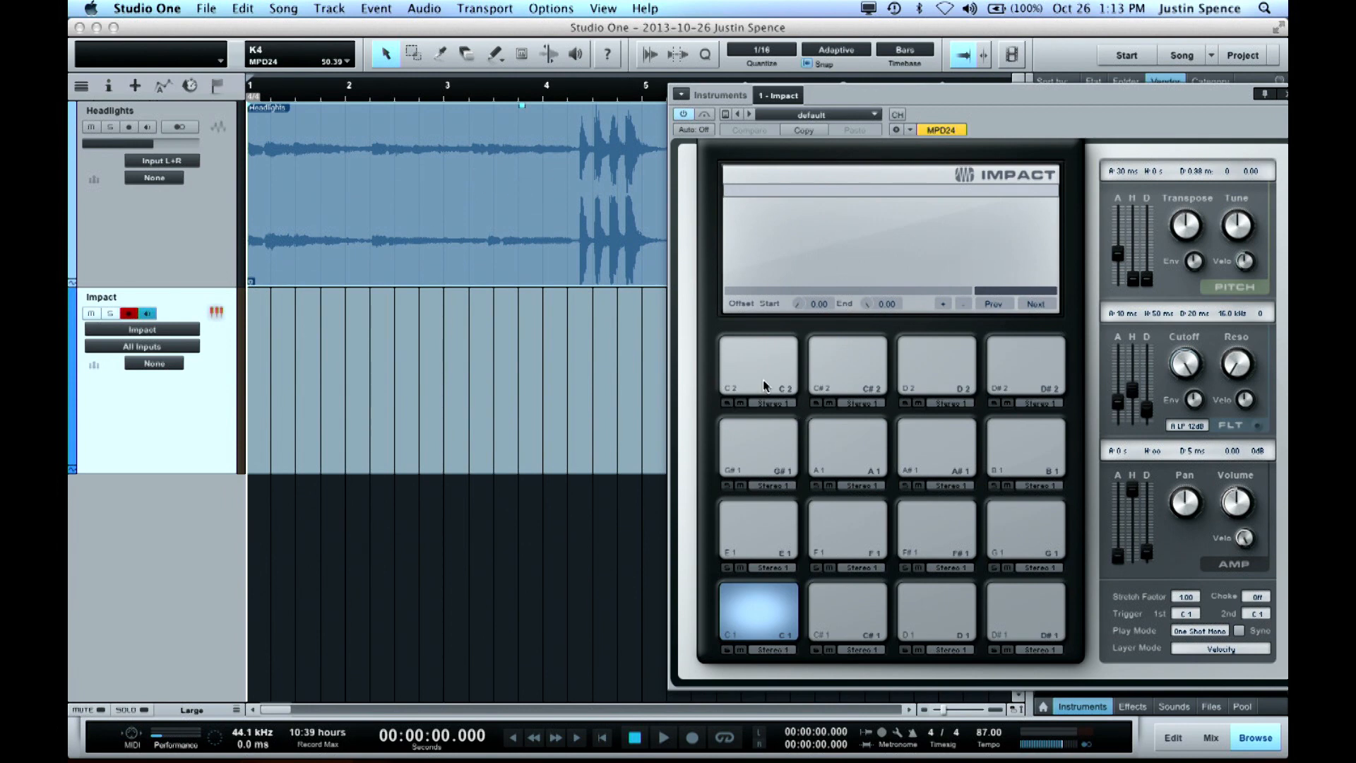
{"action": "left_click_drag", "start_coordinate": [406, 195], "coordinate": [763, 370]}
Delete the loud hits and tail from the Headlights event, and extend its end back out to bar 6
{"action": "left_click_drag", "start_coordinate": [919, 101], "coordinate": [856, 404]}
{"action": "left_click_drag", "start_coordinate": [582, 174], "coordinate": [939, 183]}
{"action": "key", "text": "Delete"}
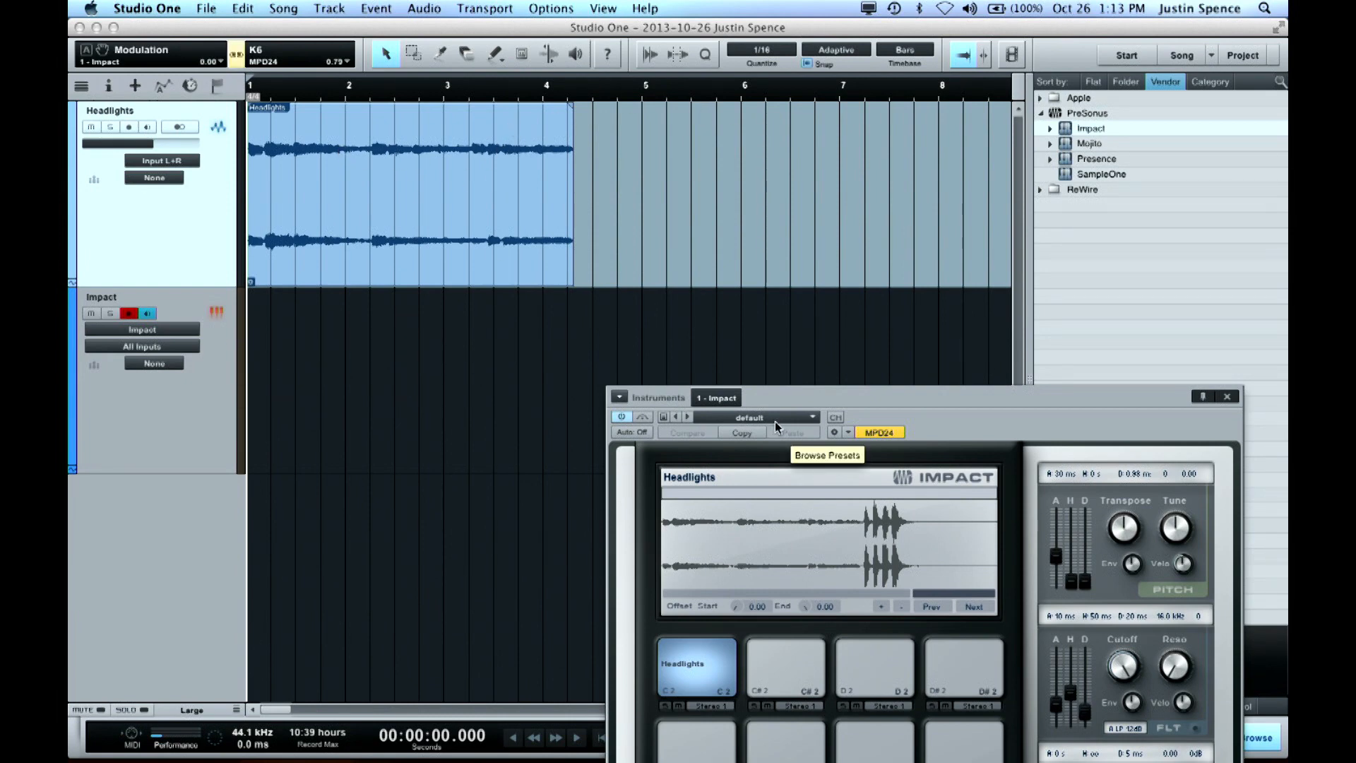
{"action": "left_click_drag", "start_coordinate": [572, 256], "coordinate": [746, 252]}
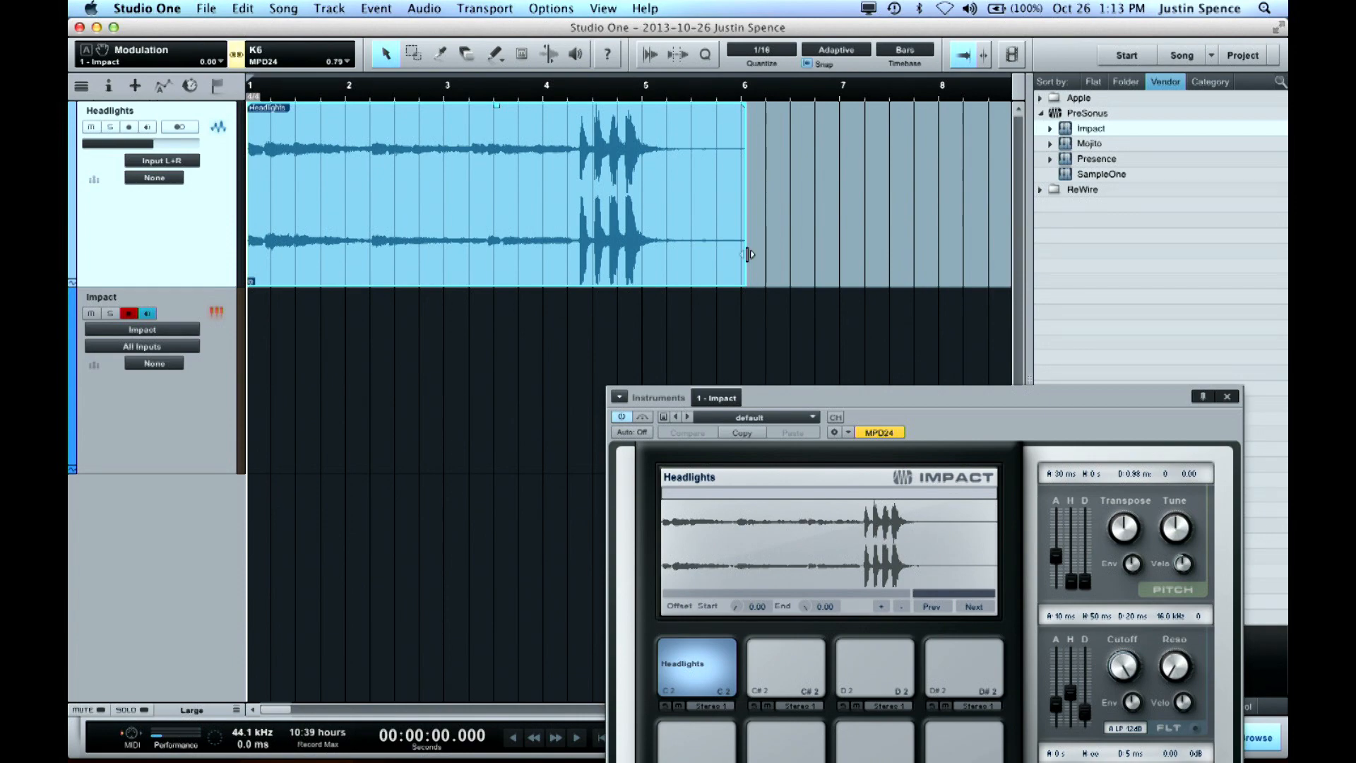
{"action": "left_click_drag", "start_coordinate": [1022, 393], "coordinate": [923, 57]}
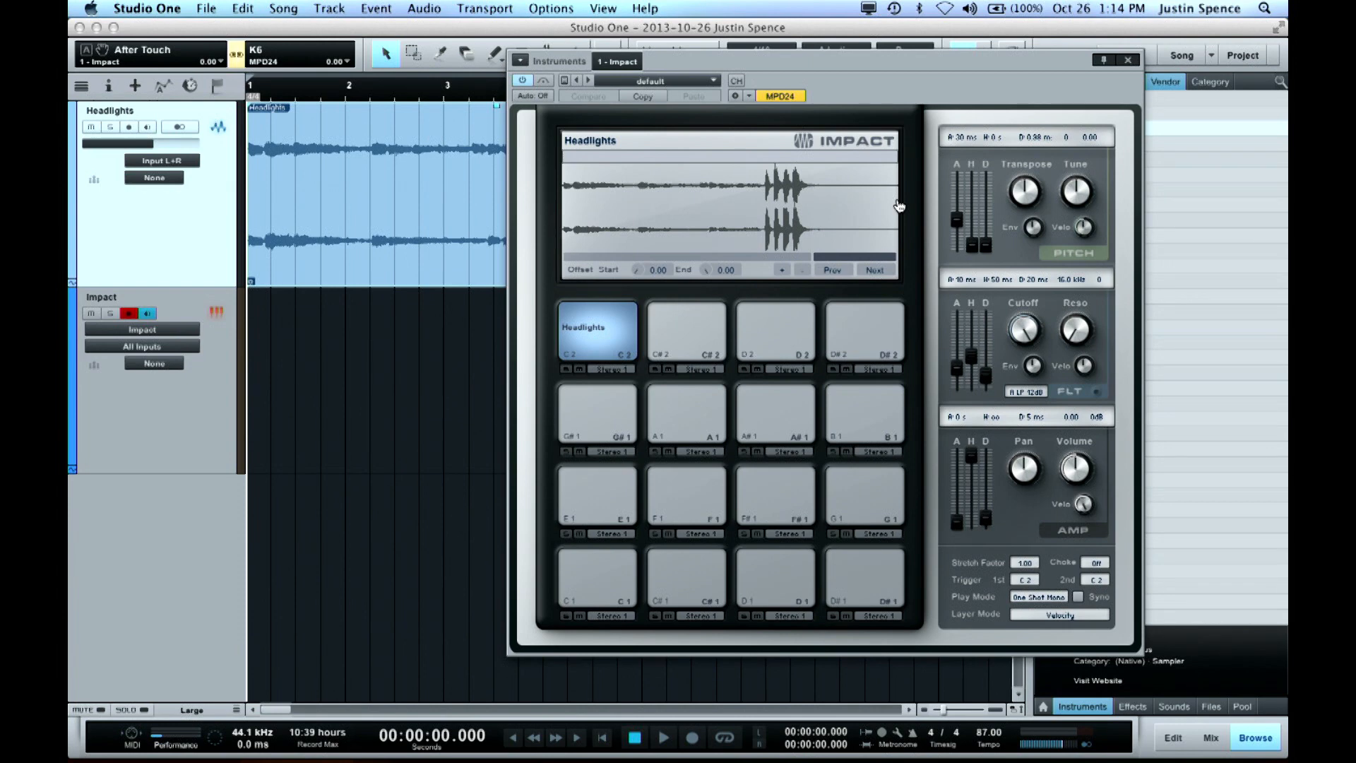
Shorten the Headlights sample in Impact to a brief slice at its beginning and audition the pad
{"action": "left_click_drag", "start_coordinate": [899, 206], "coordinate": [765, 223]}
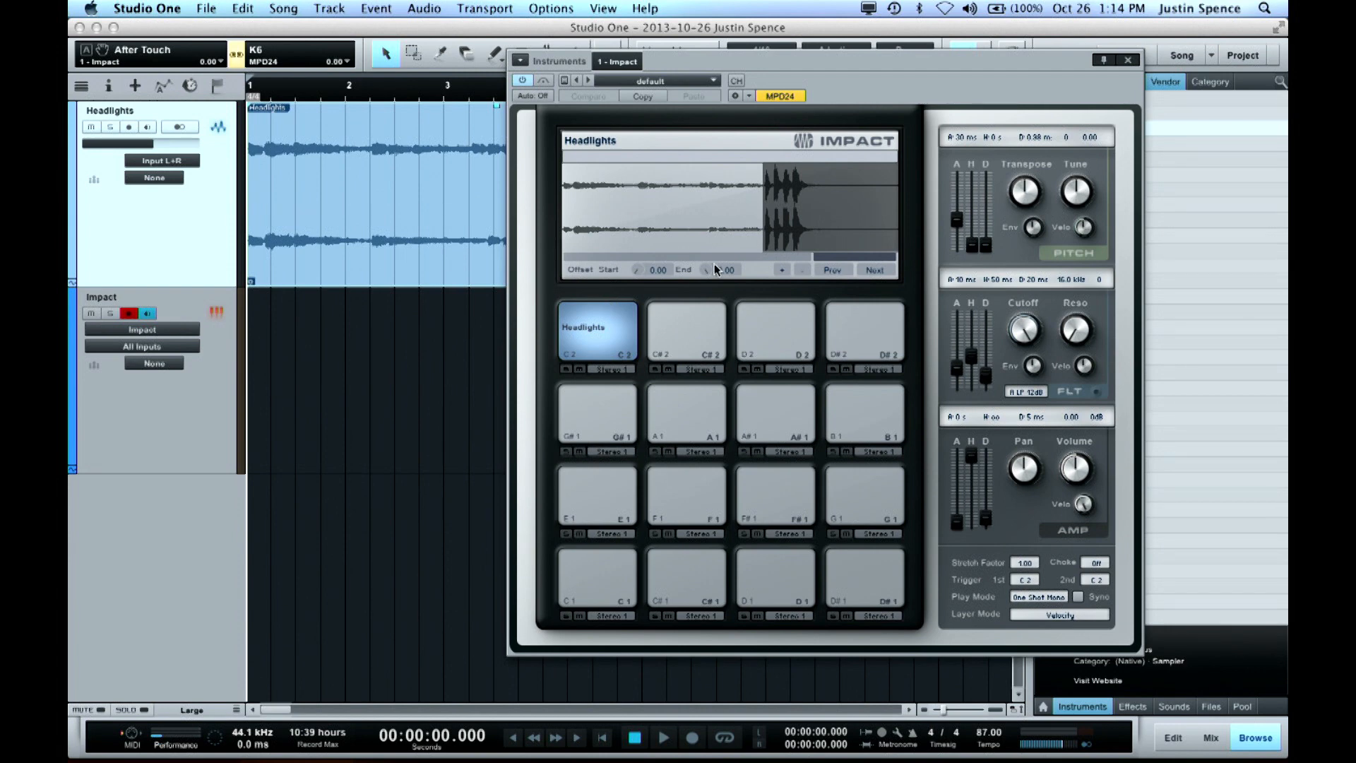
{"action": "left_click_drag", "start_coordinate": [764, 233], "coordinate": [569, 237]}
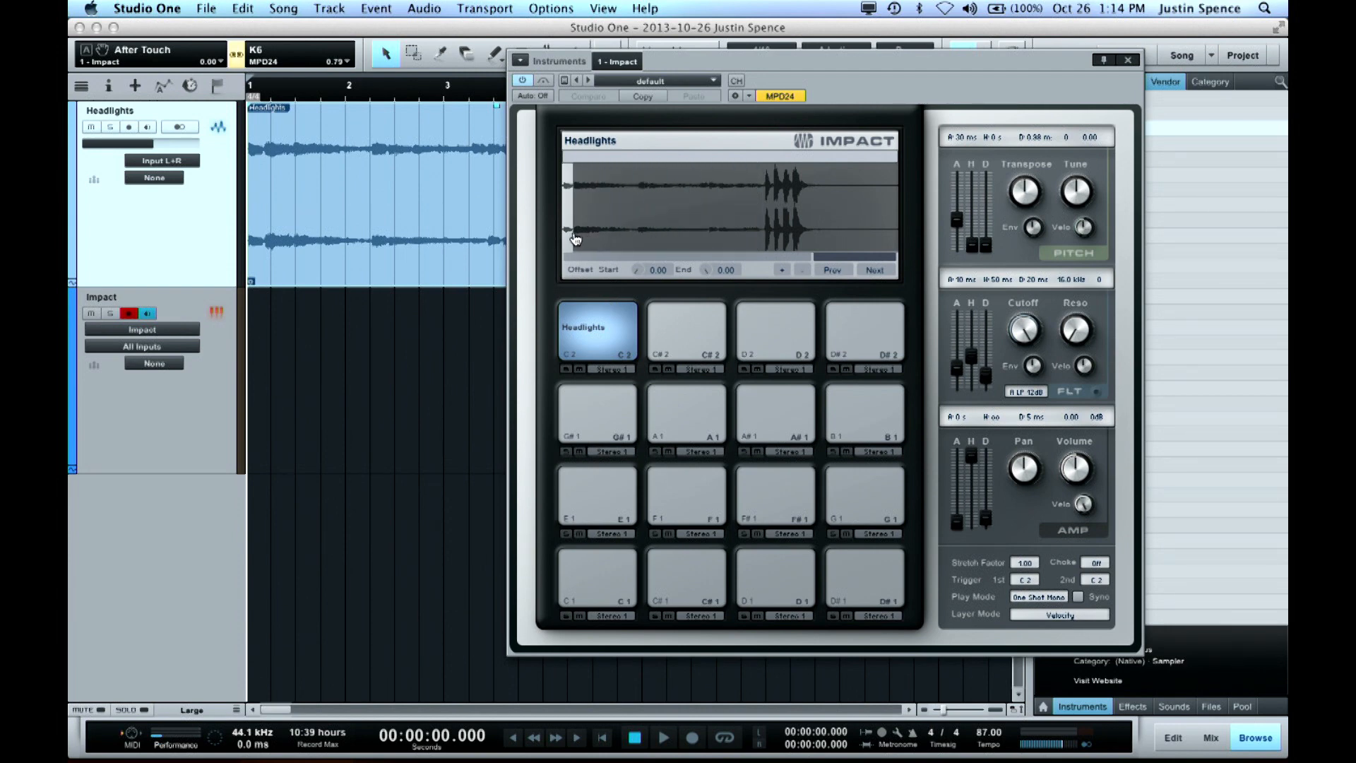
{"action": "left_click", "coordinate": [584, 330]}
Fine-tune the end point of the short Headlights slice in Impact while auditioning the pad
{"action": "left_click_drag", "start_coordinate": [892, 257], "coordinate": [885, 257]}
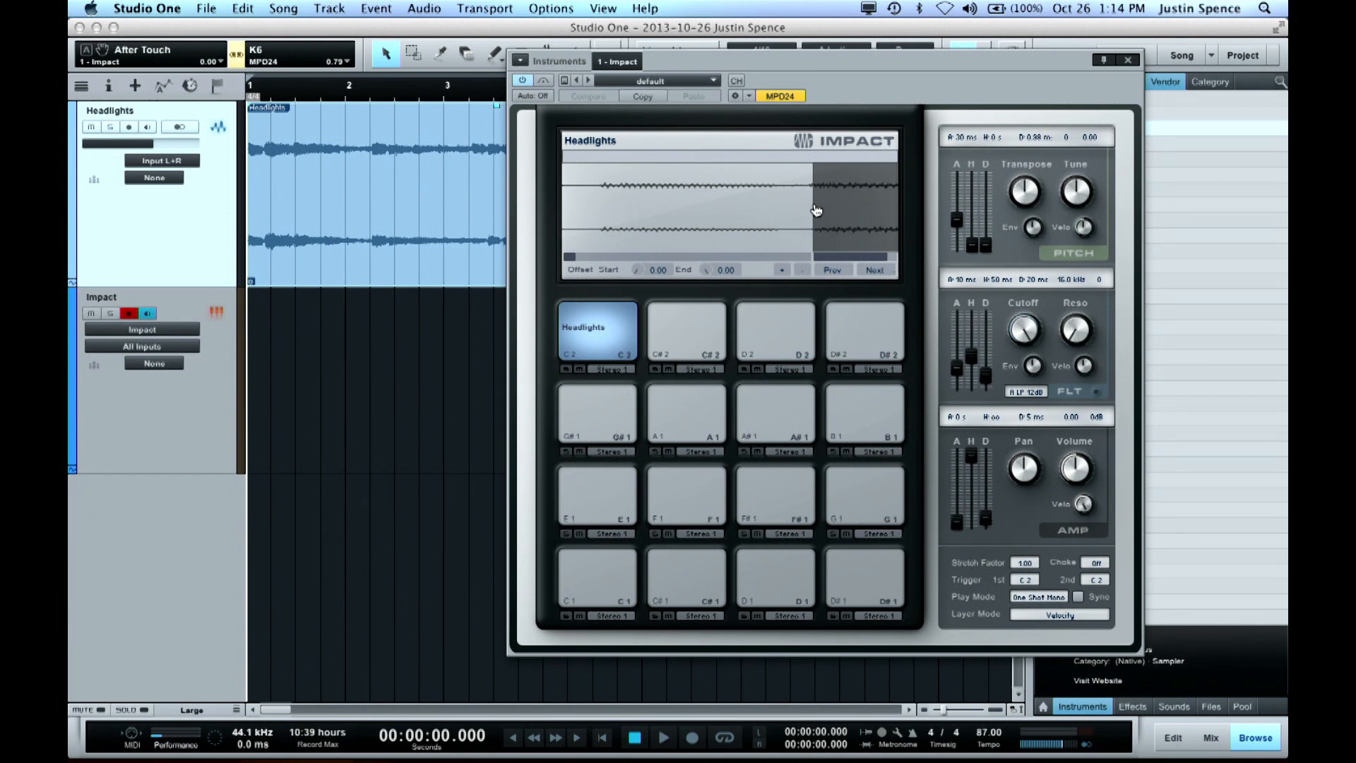
{"action": "left_click_drag", "start_coordinate": [816, 210], "coordinate": [805, 211]}
{"action": "mouse_move", "coordinate": [808, 234]}
{"action": "left_mouse_down"}
{"action": "mouse_move", "coordinate": [823, 233]}
{"action": "mouse_move", "coordinate": [811, 236]}
{"action": "left_mouse_up"}
{"action": "left_click", "coordinate": [611, 308]}
{"action": "left_click_drag", "start_coordinate": [813, 225], "coordinate": [801, 224]}
Trim the silence before the Headlights sample's first sound and set its end point about 40 percent through the waveform
{"action": "left_click_drag", "start_coordinate": [563, 215], "coordinate": [602, 214]}
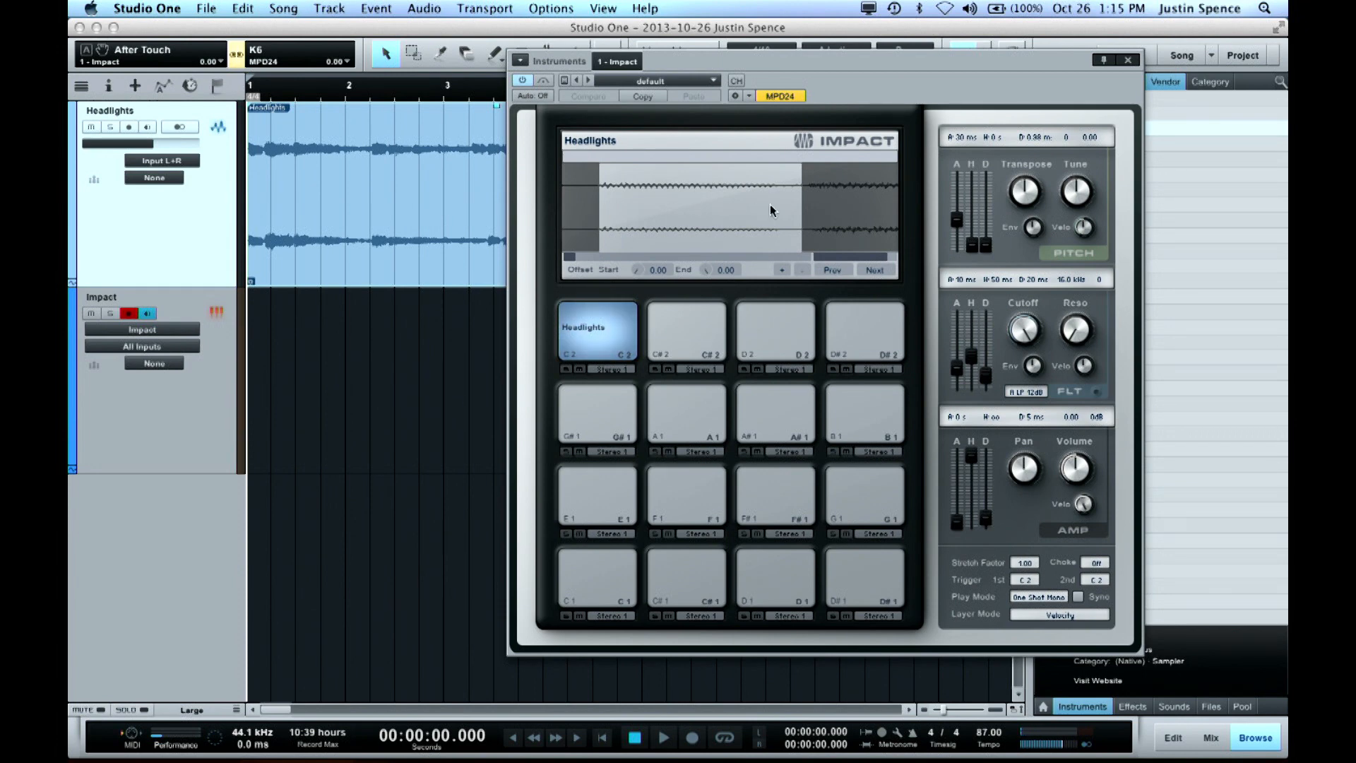
{"action": "left_click_drag", "start_coordinate": [883, 260], "coordinate": [876, 257]}
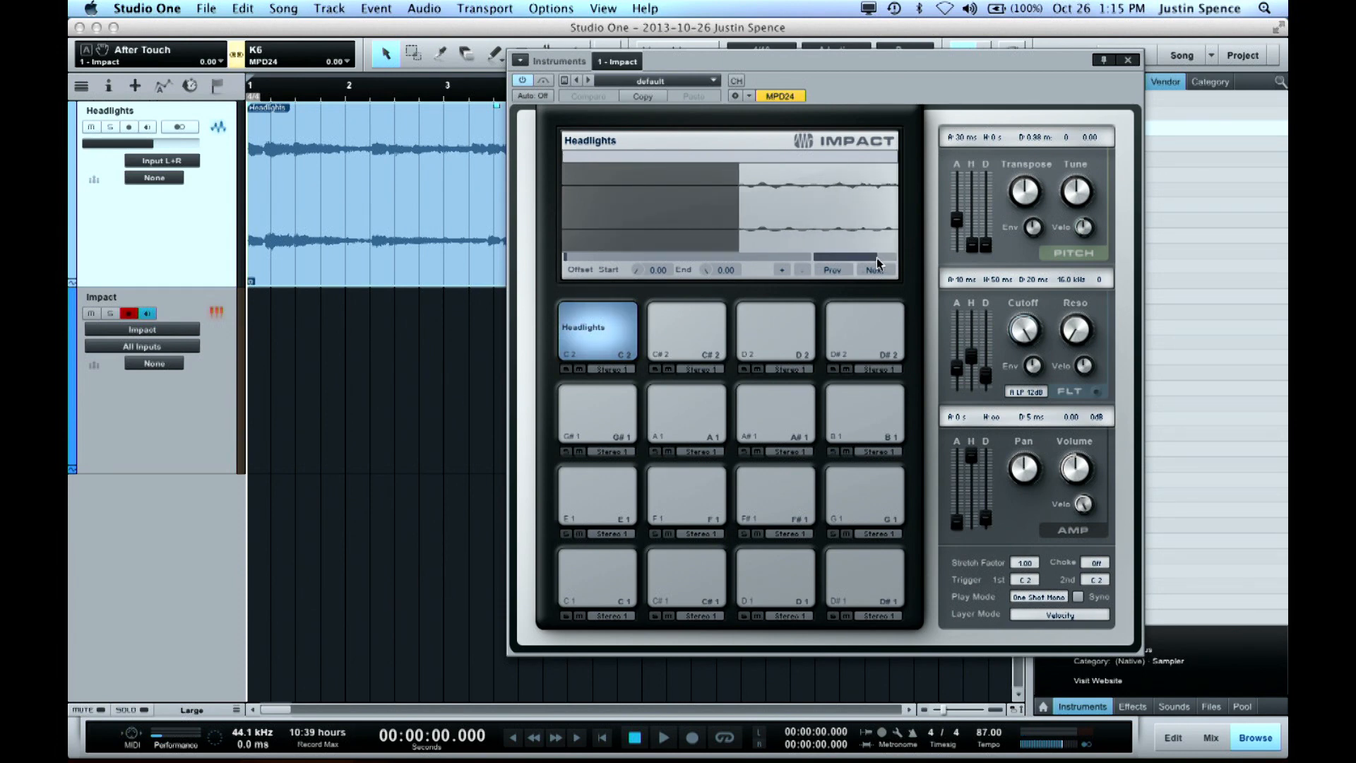
{"action": "left_click_drag", "start_coordinate": [756, 216], "coordinate": [753, 216]}
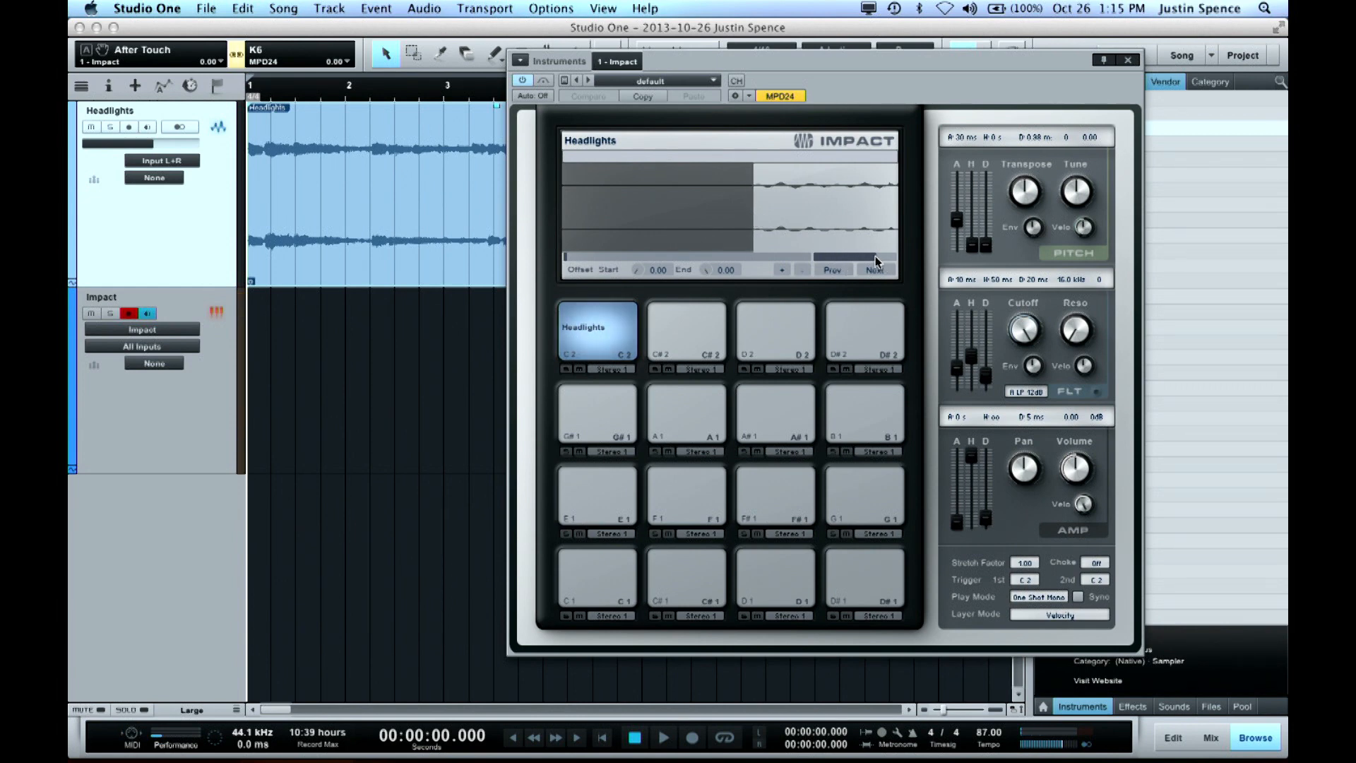
{"action": "left_click_drag", "start_coordinate": [753, 232], "coordinate": [750, 231]}
{"action": "left_click_drag", "start_coordinate": [873, 254], "coordinate": [903, 256]}
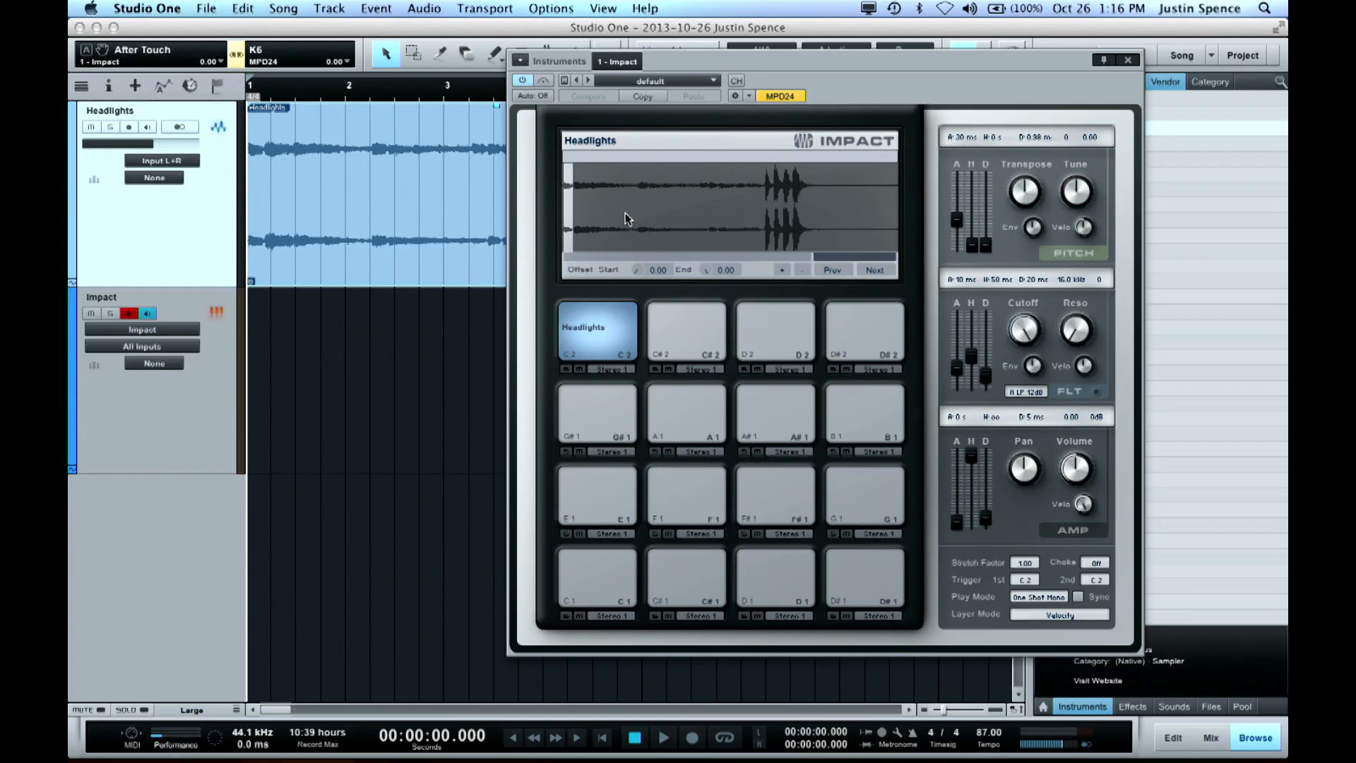
{"action": "left_click_drag", "start_coordinate": [578, 214], "coordinate": [700, 216]}
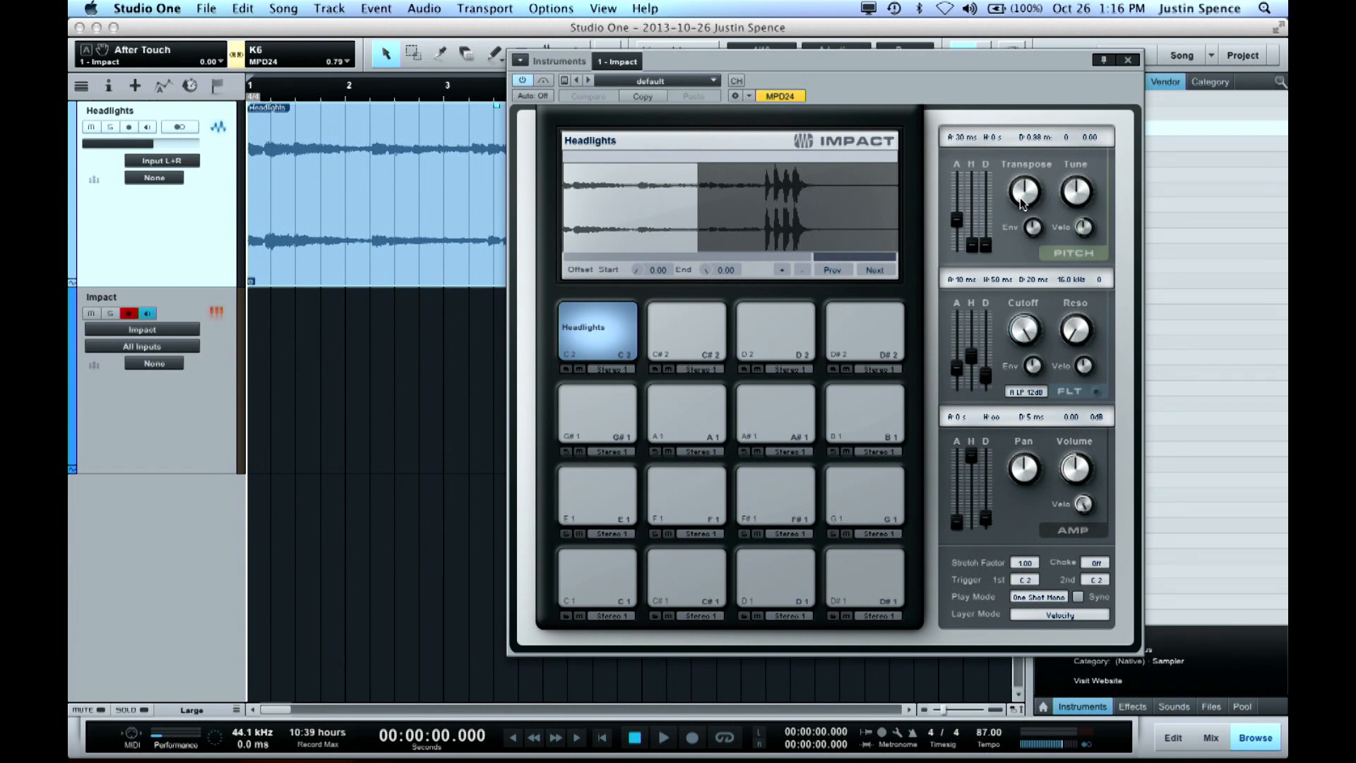
Set the Headlights pad's Transpose to 3 and Tune to 46.00, auditioning the pad
{"action": "left_click_drag", "start_coordinate": [1020, 197], "coordinate": [1017, 172]}
{"action": "left_click", "coordinate": [591, 341]}
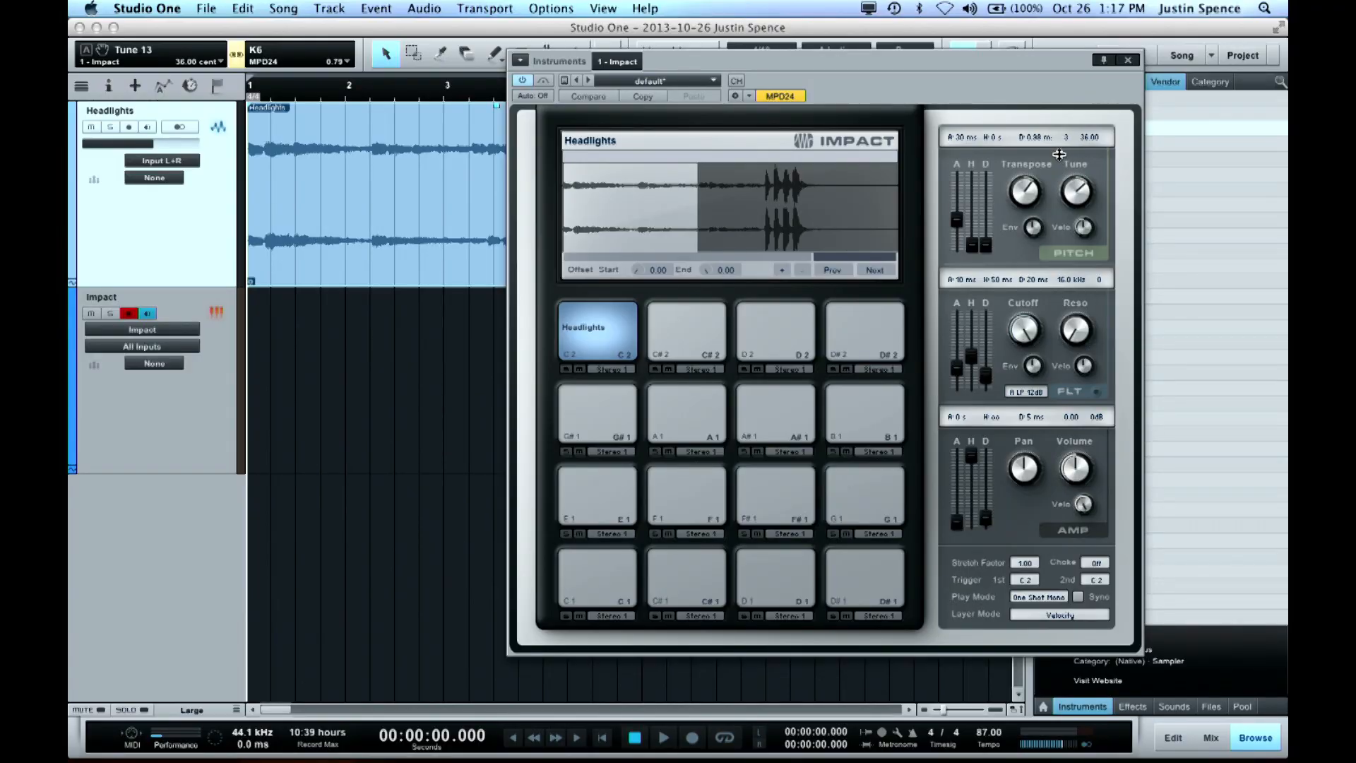
{"action": "left_click_drag", "start_coordinate": [1060, 154], "coordinate": [1059, 145]}
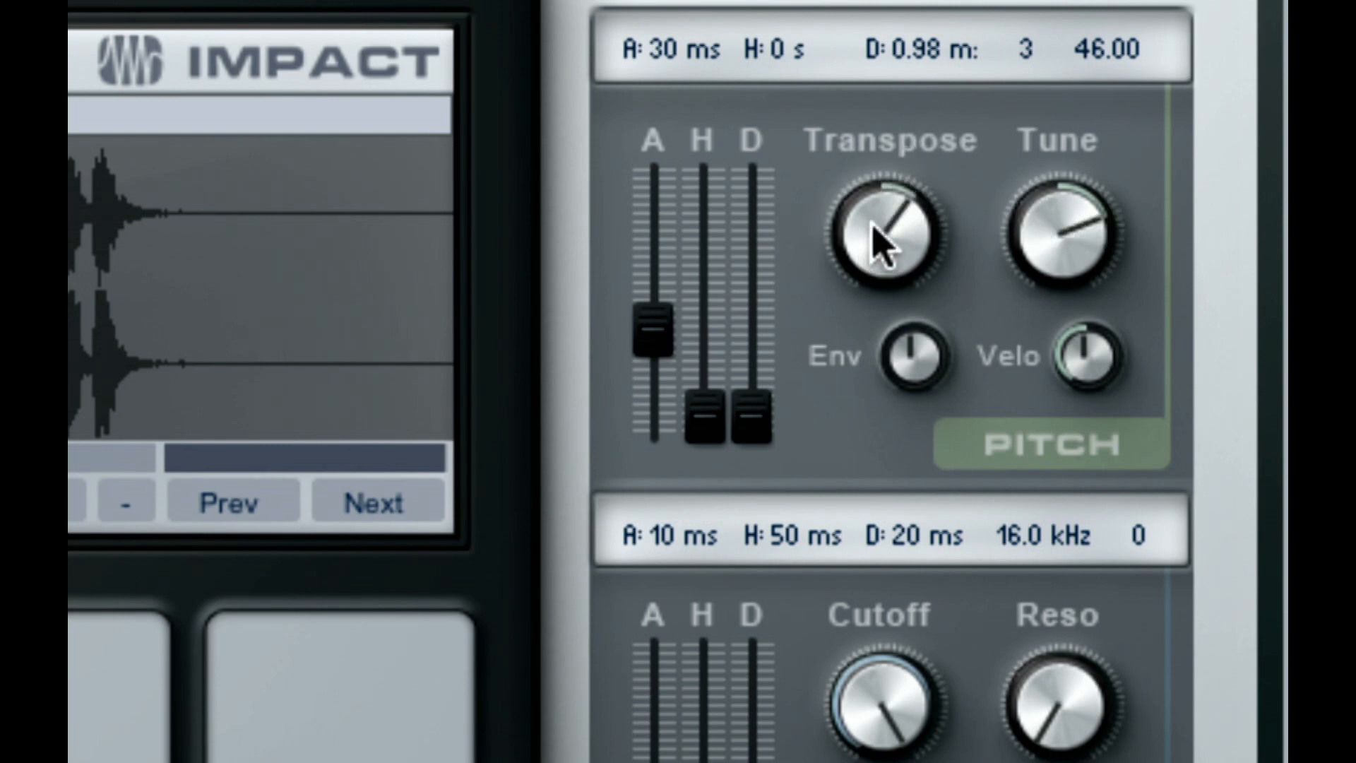
{"action": "left_click_drag", "start_coordinate": [1065, 219], "coordinate": [1062, 216]}
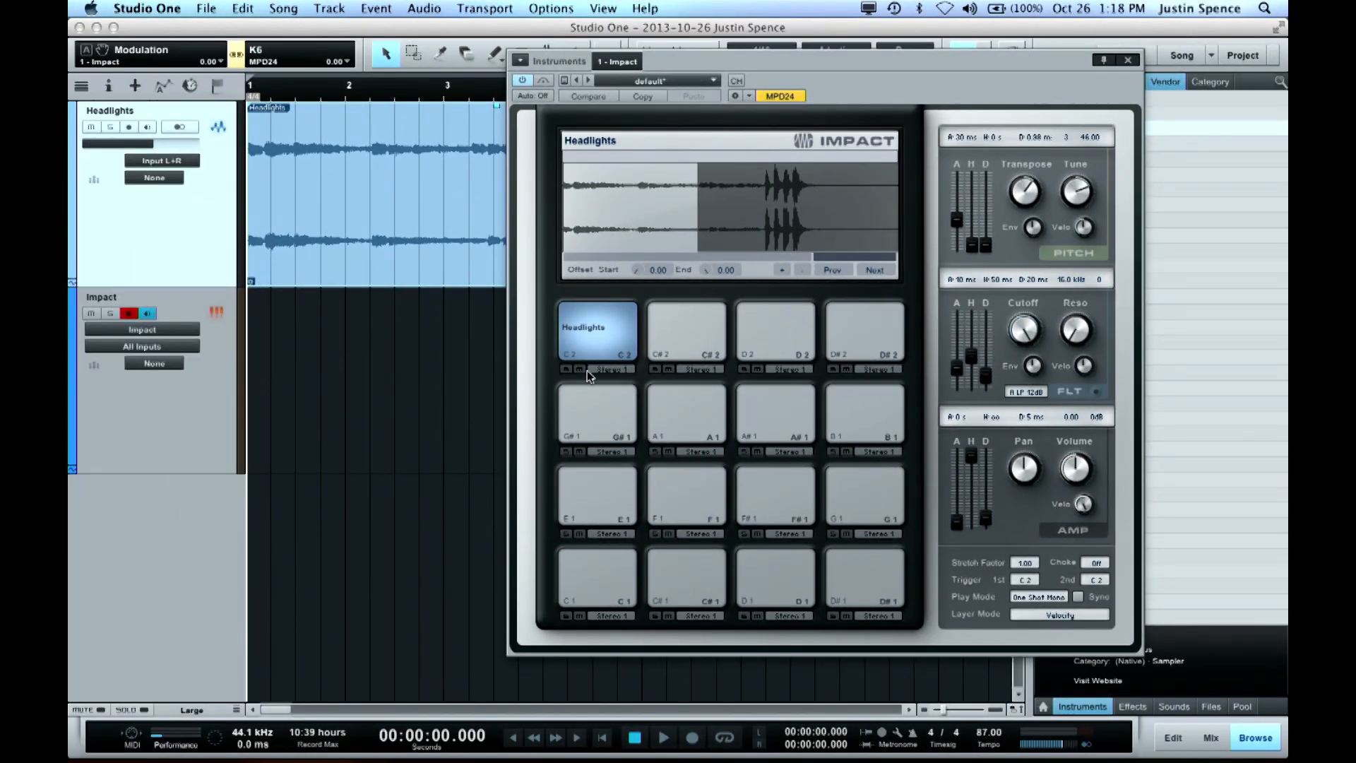
{"action": "left_click", "coordinate": [595, 336]}
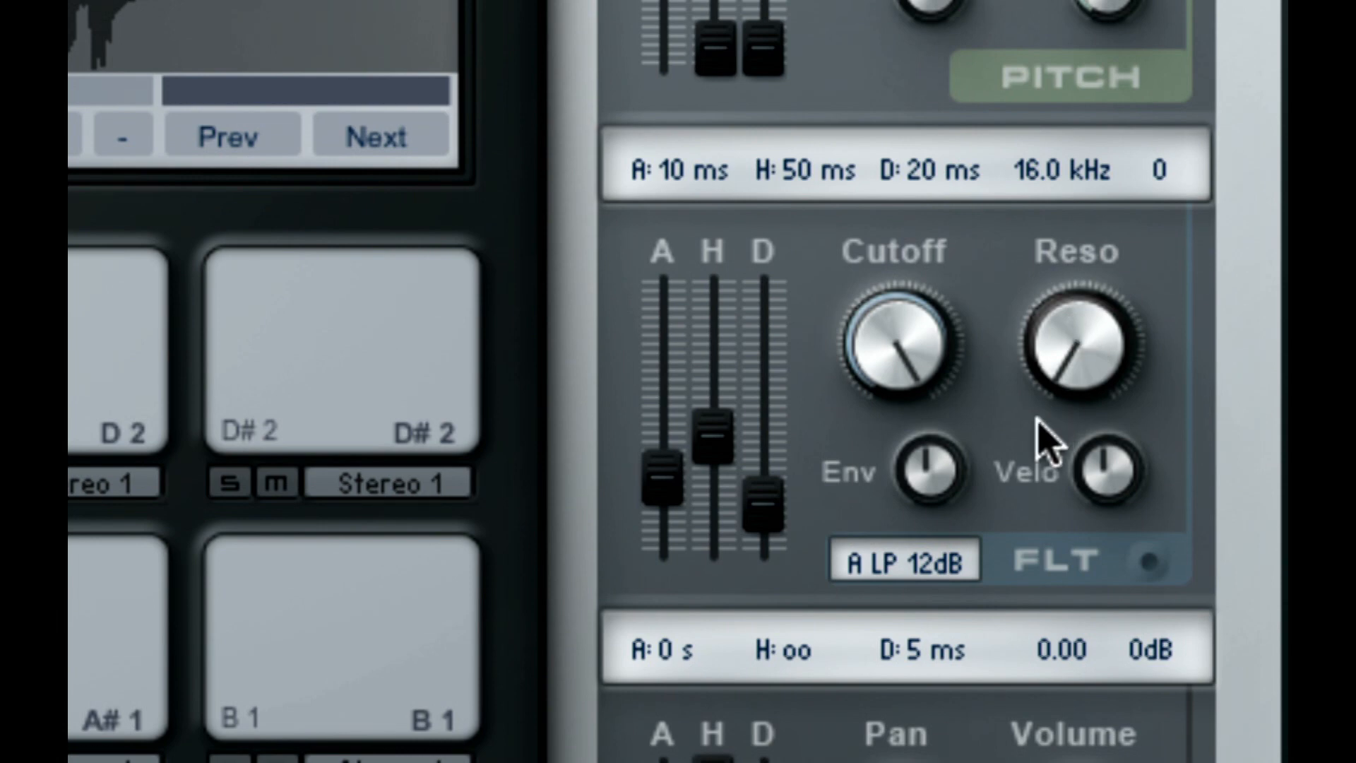
Set the Headlights pad's filter type to A HP 24dB with a cutoff of 131 Hz
{"action": "left_click", "coordinate": [918, 559]}
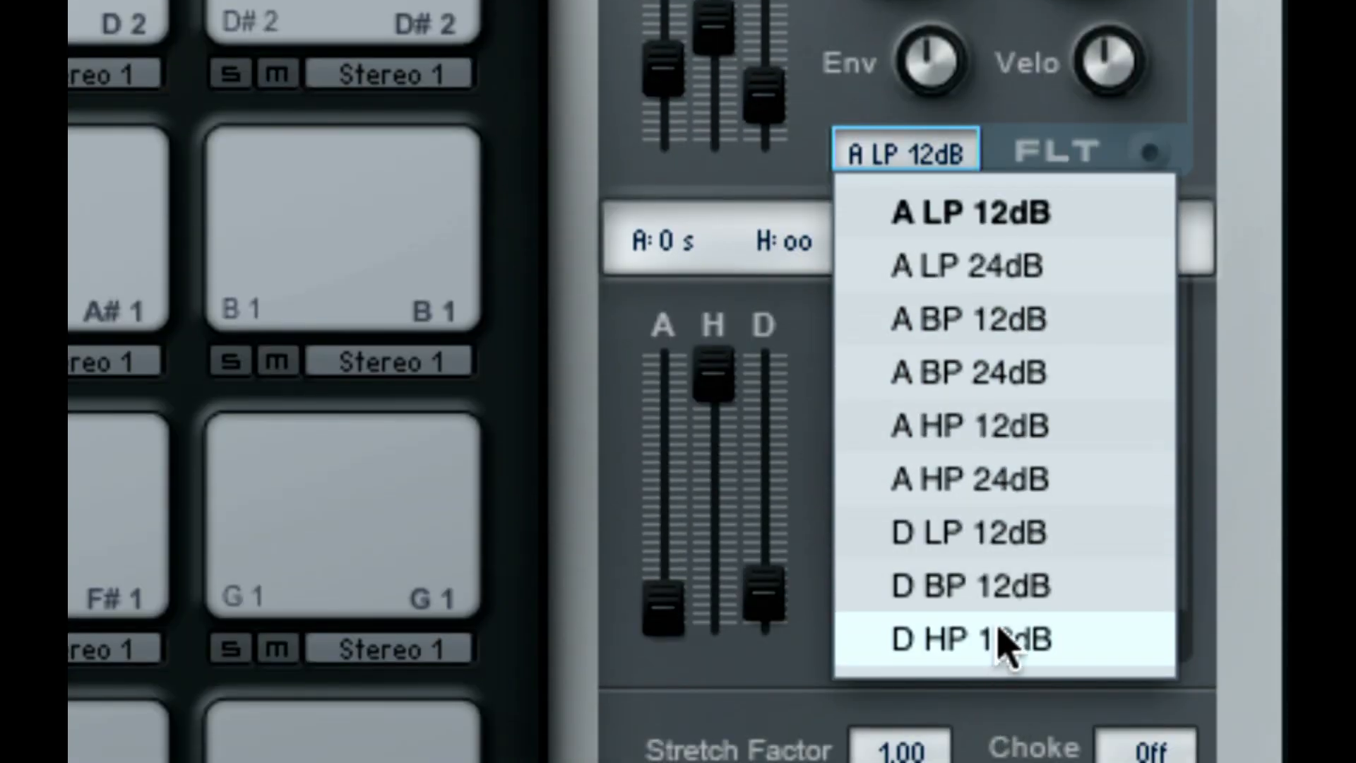
{"action": "left_click", "coordinate": [993, 484]}
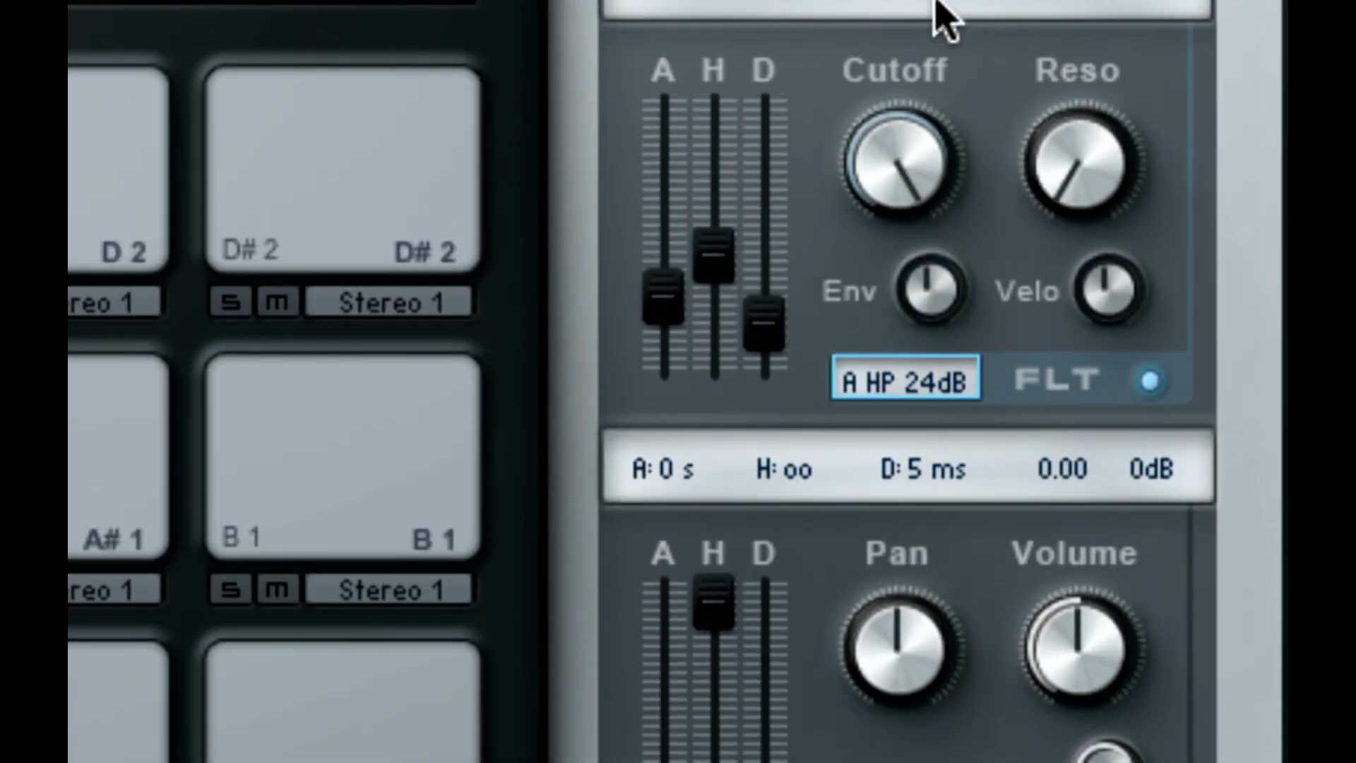
{"action": "left_click_drag", "start_coordinate": [902, 157], "coordinate": [902, 166]}
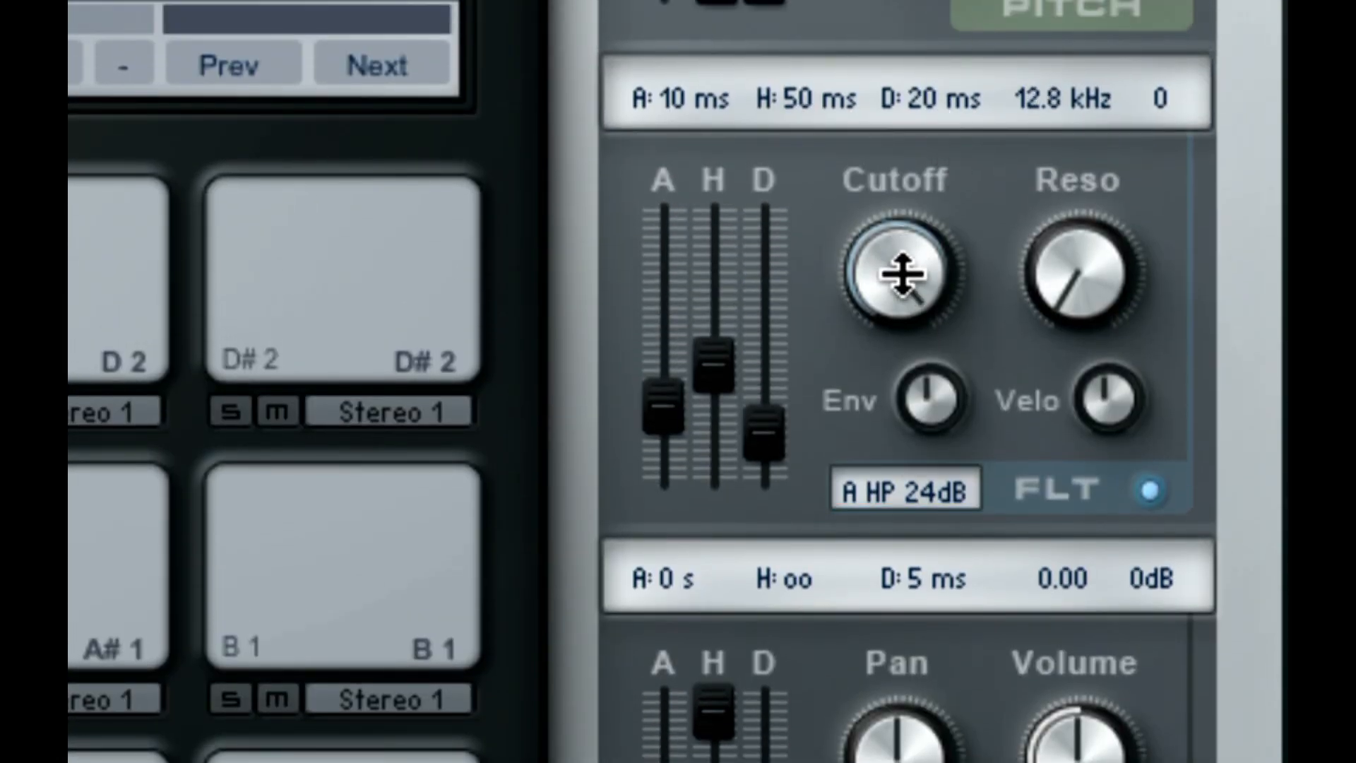
{"action": "left_click_drag", "start_coordinate": [903, 274], "coordinate": [962, 760]}
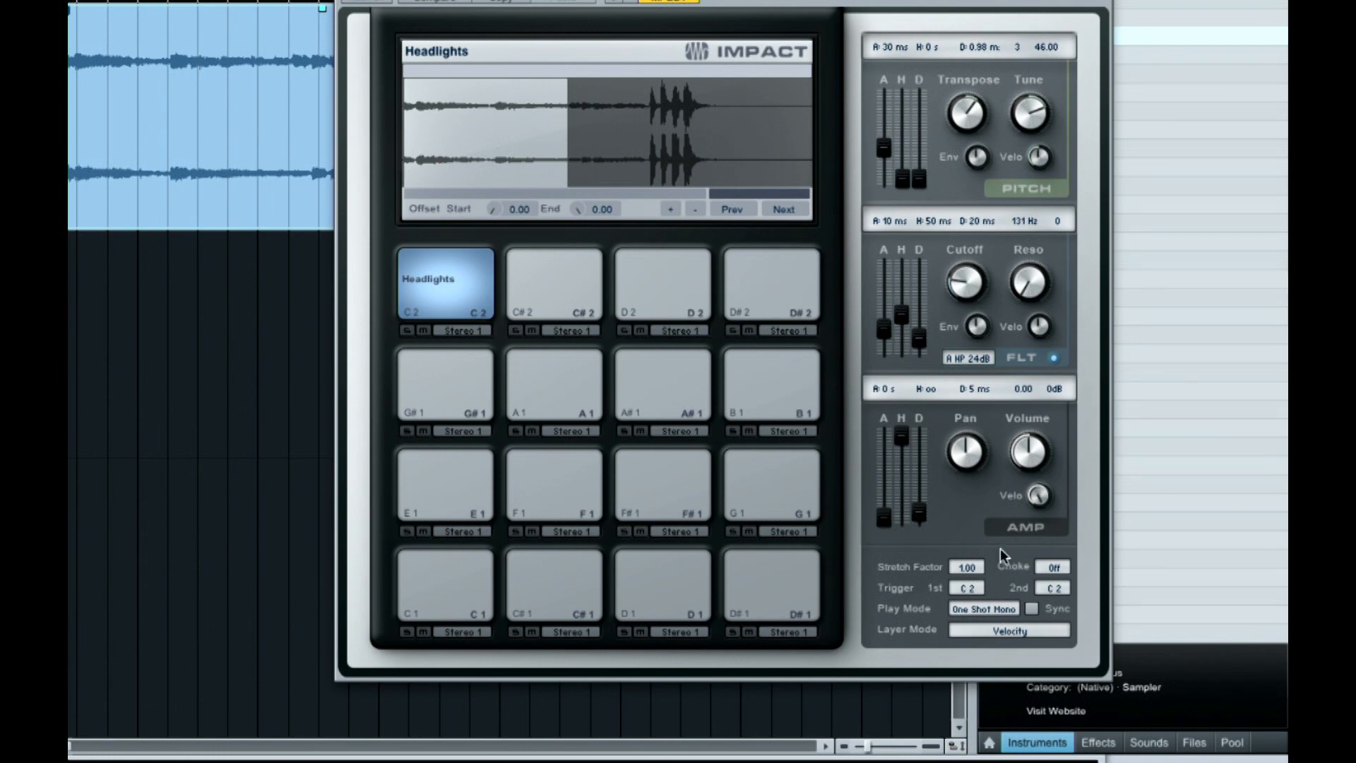
Try One Shot Poly on the Headlights pad, return its play mode to One Shot Mono, and assign it to choke group 1
{"action": "left_click", "coordinate": [978, 612]}
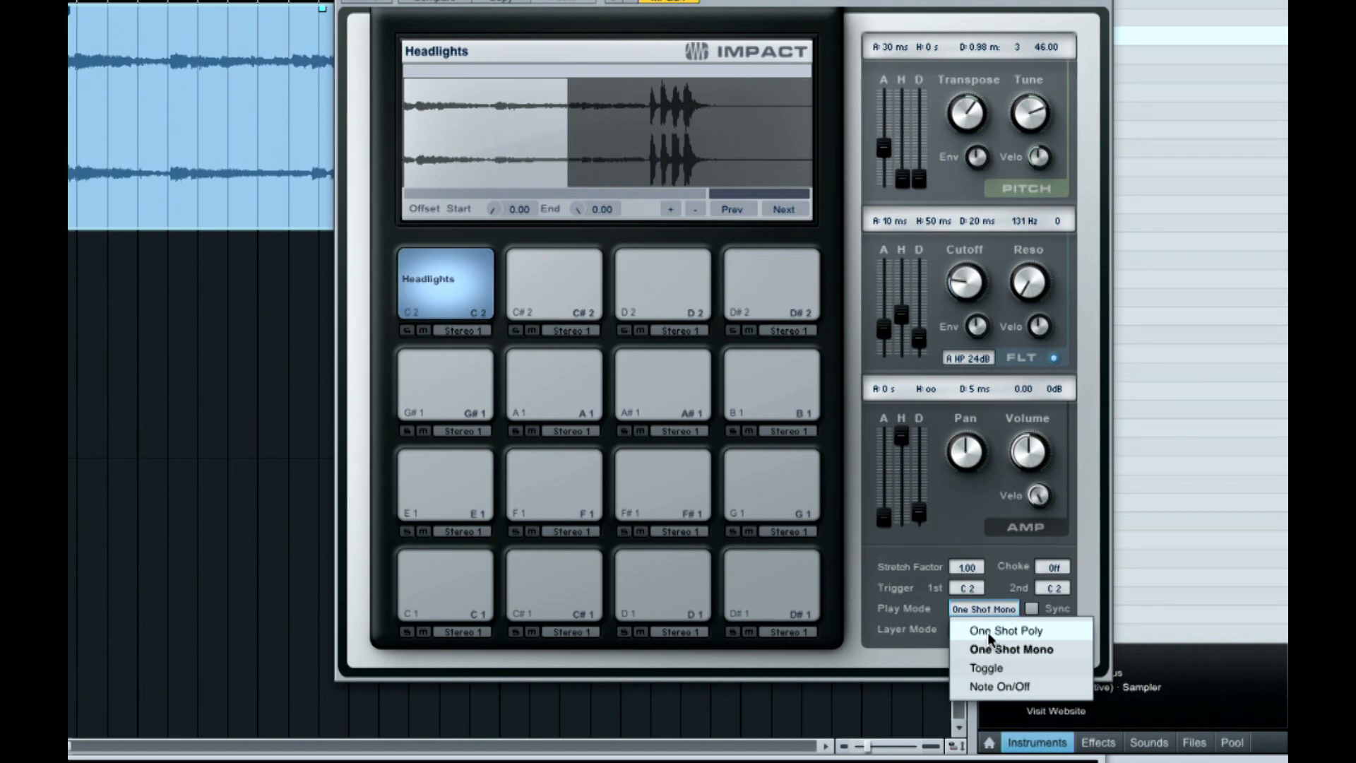
{"action": "left_click", "coordinate": [988, 632]}
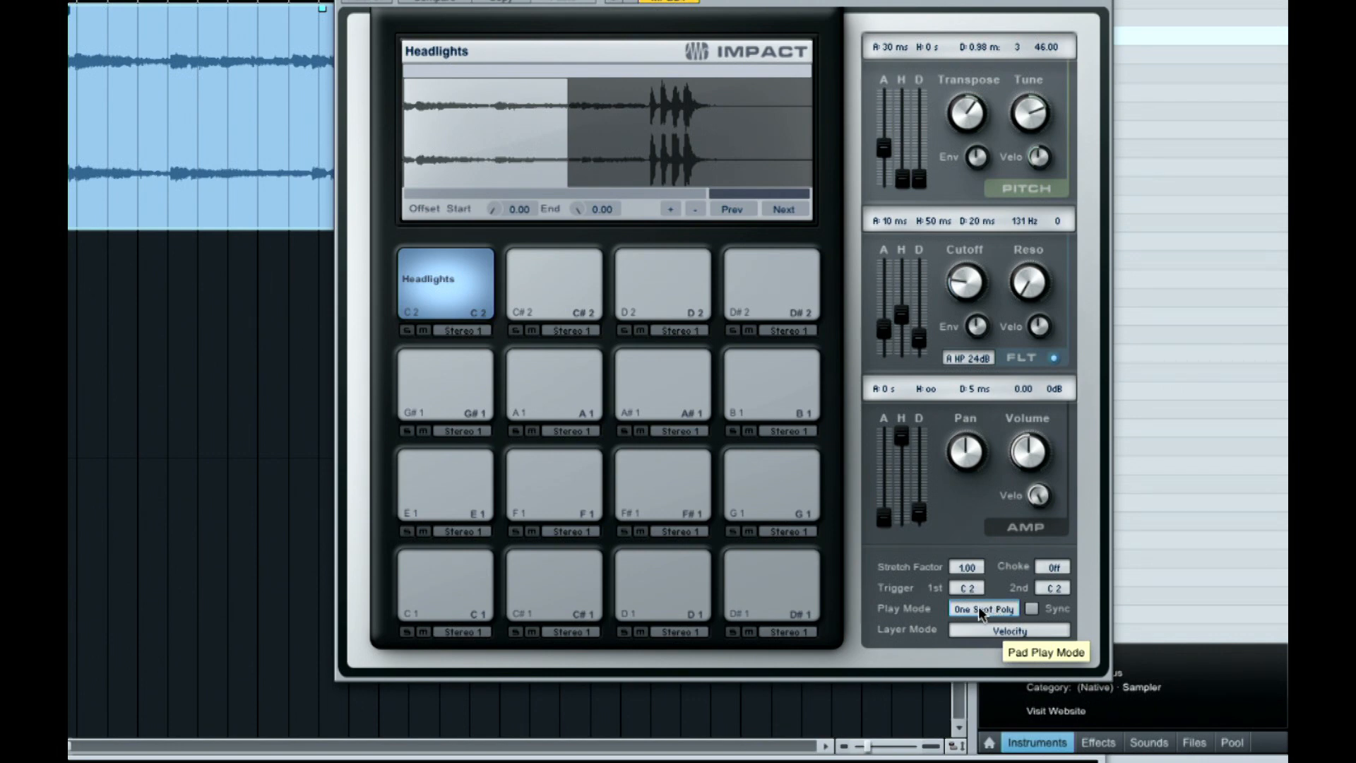
{"action": "left_click", "coordinate": [978, 606]}
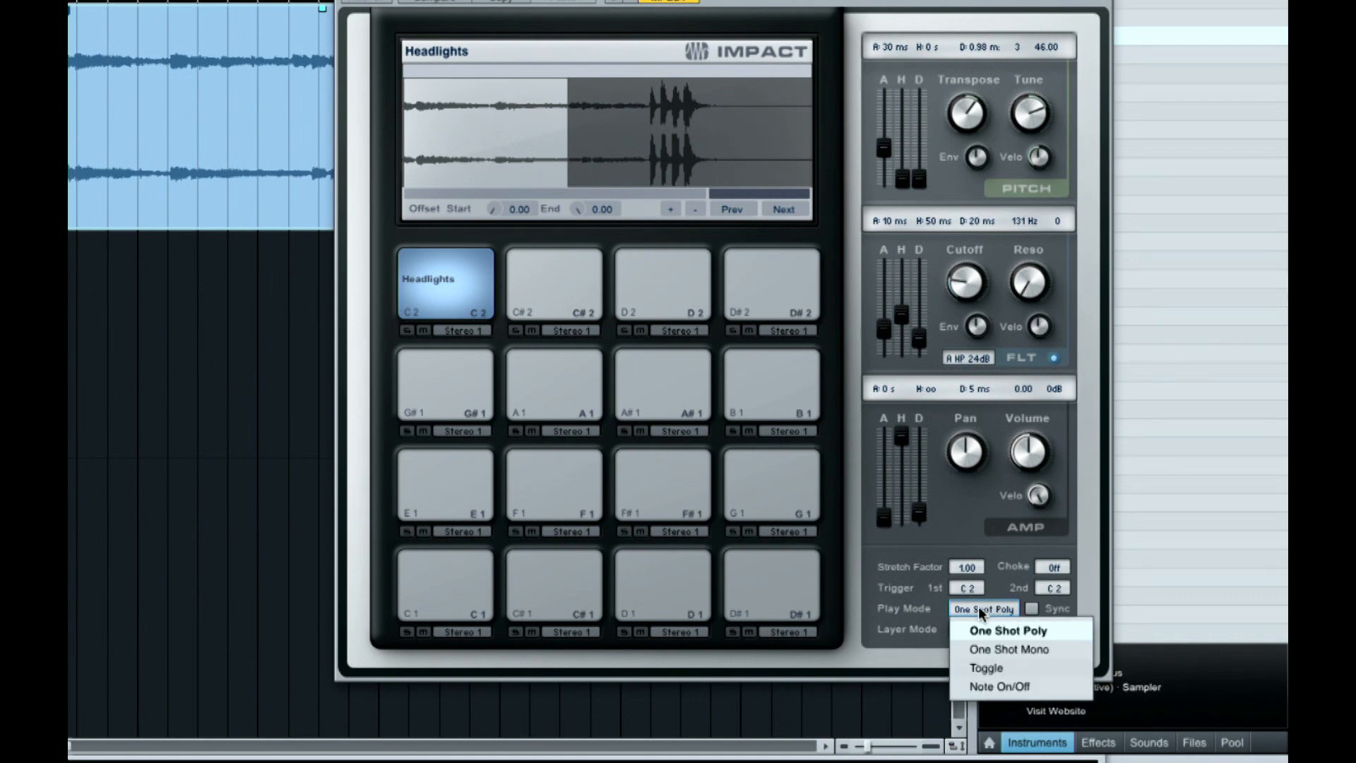
{"action": "left_click", "coordinate": [1006, 649]}
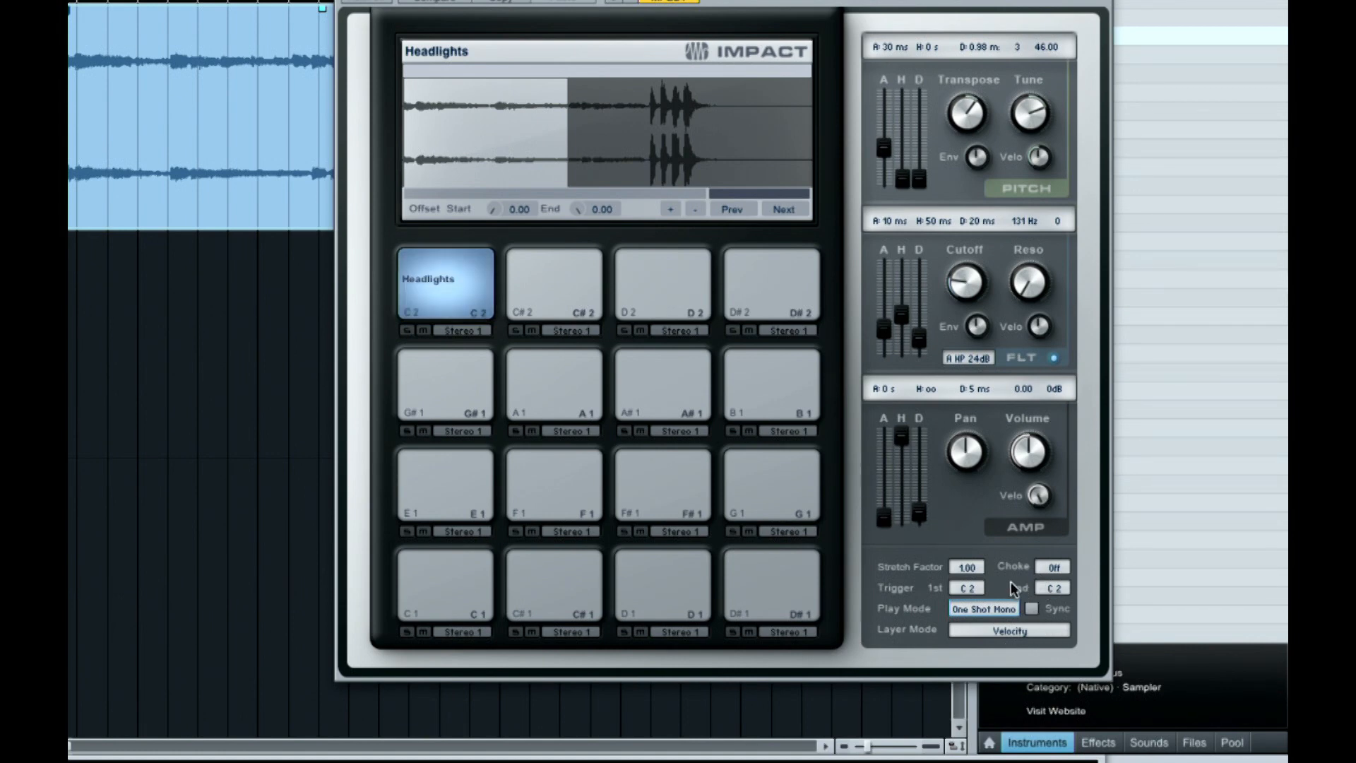
{"action": "left_click", "coordinate": [1057, 568]}
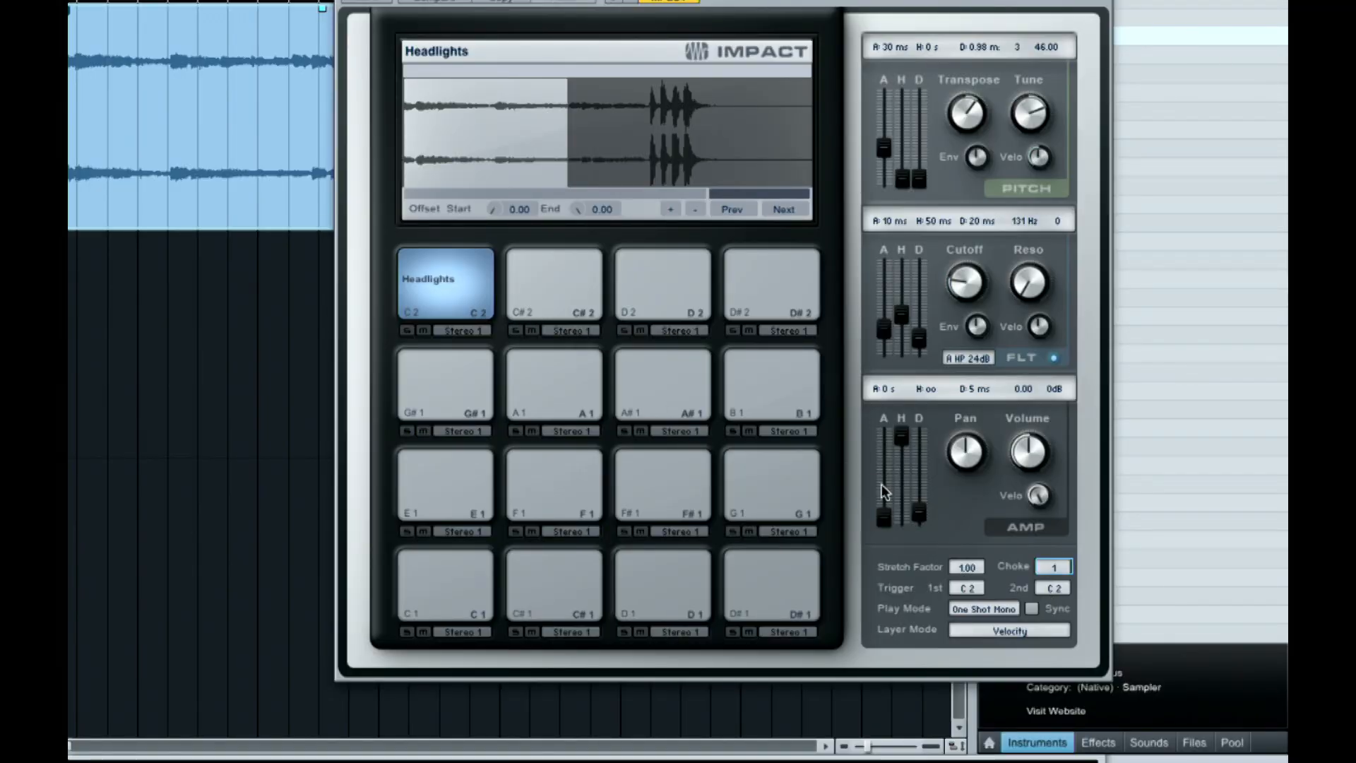
Trim the C 2 Headlights slice to the short first sound and fine-tune its end point at the end of that sound
{"action": "left_click_drag", "start_coordinate": [559, 145], "coordinate": [418, 153]}
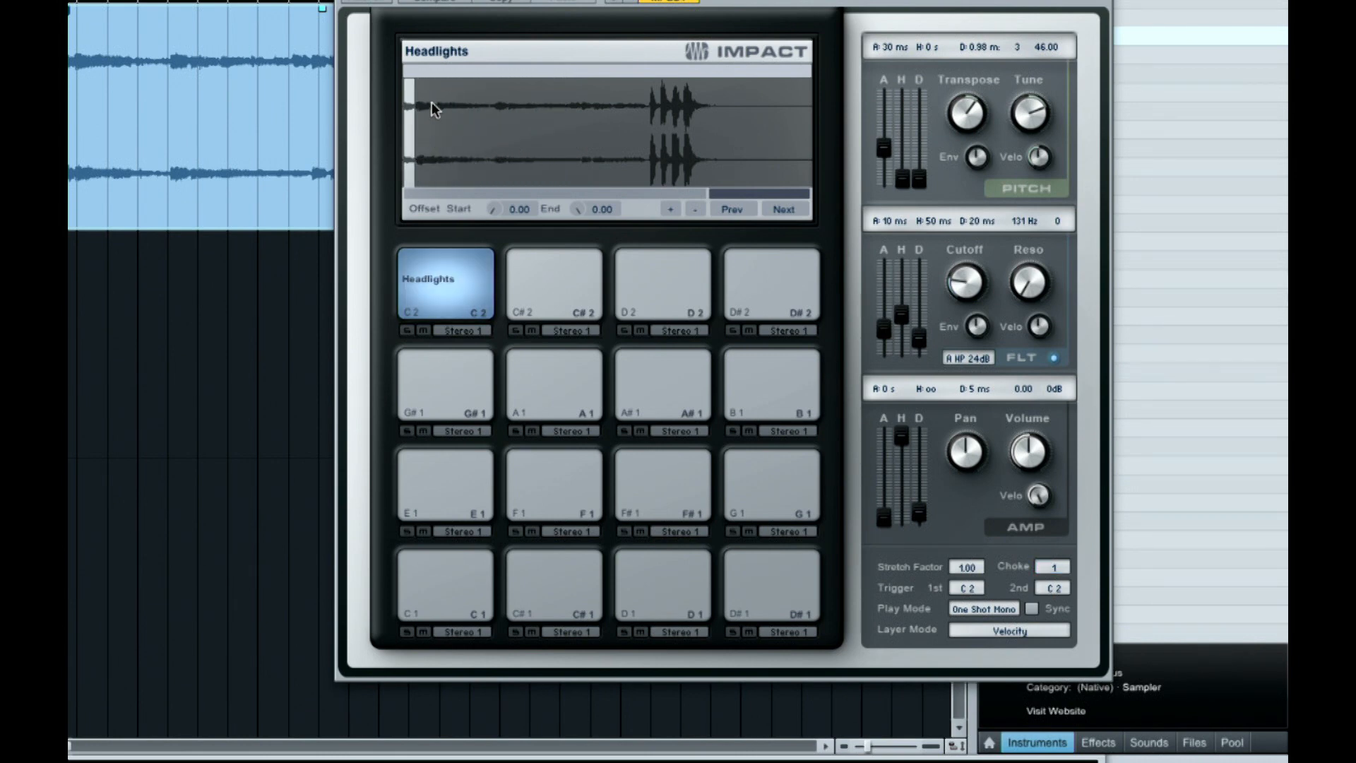
{"action": "left_click_drag", "start_coordinate": [790, 193], "coordinate": [787, 195]}
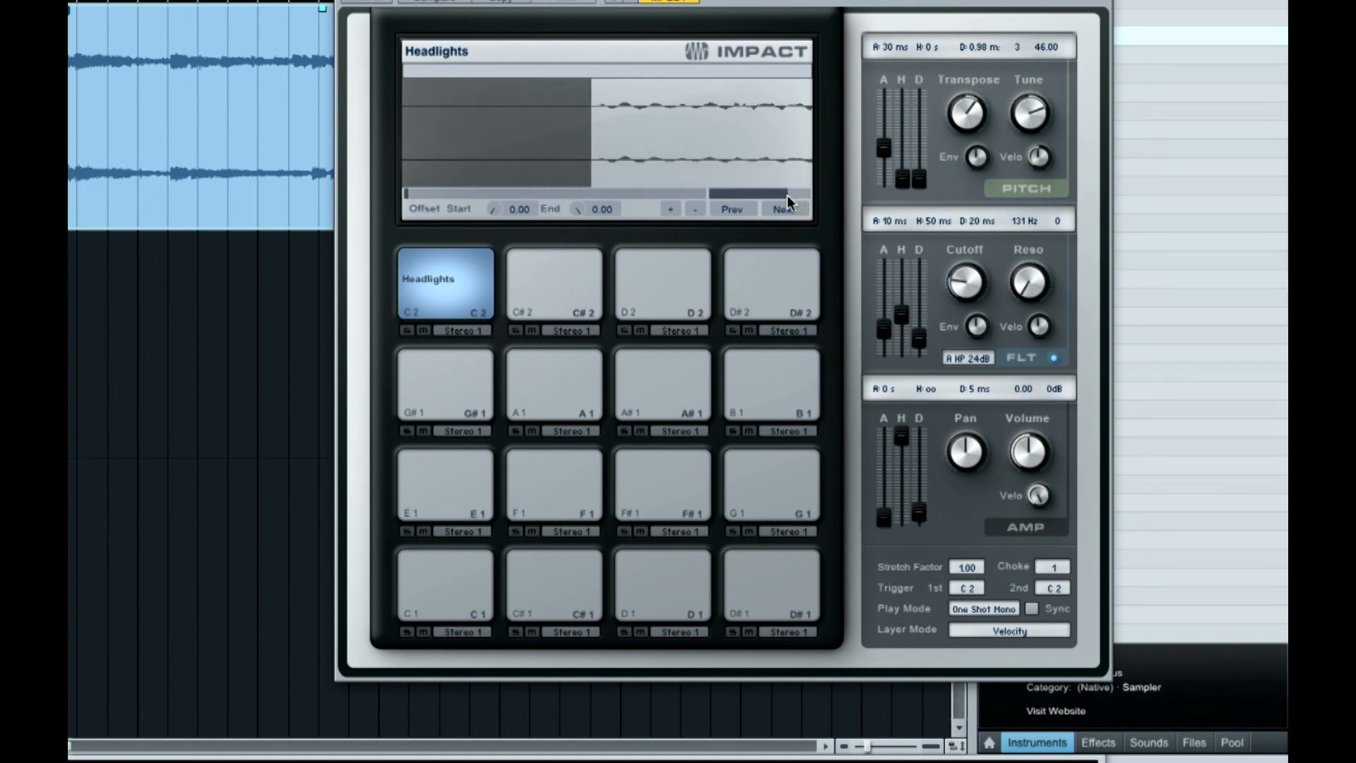
{"action": "left_click_drag", "start_coordinate": [802, 191], "coordinate": [799, 193]}
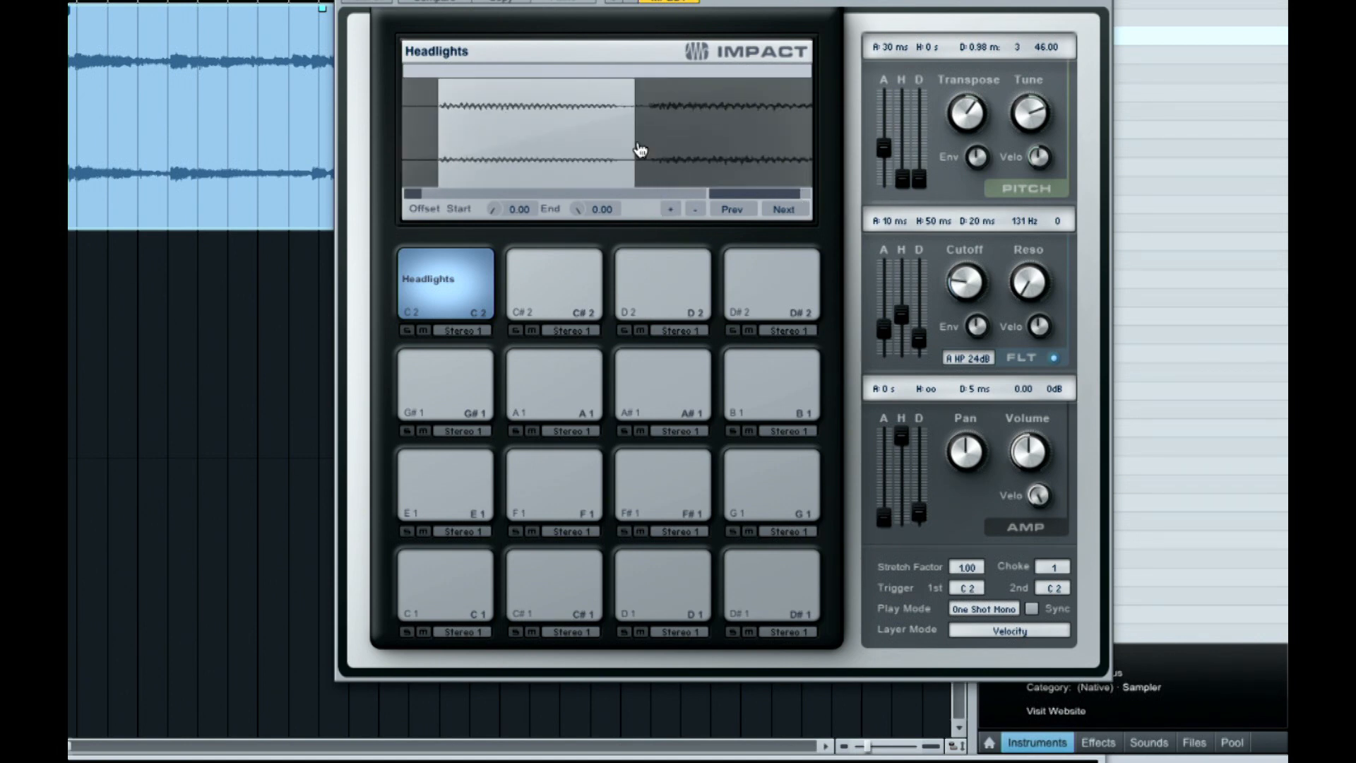
{"action": "left_click_drag", "start_coordinate": [639, 149], "coordinate": [634, 152]}
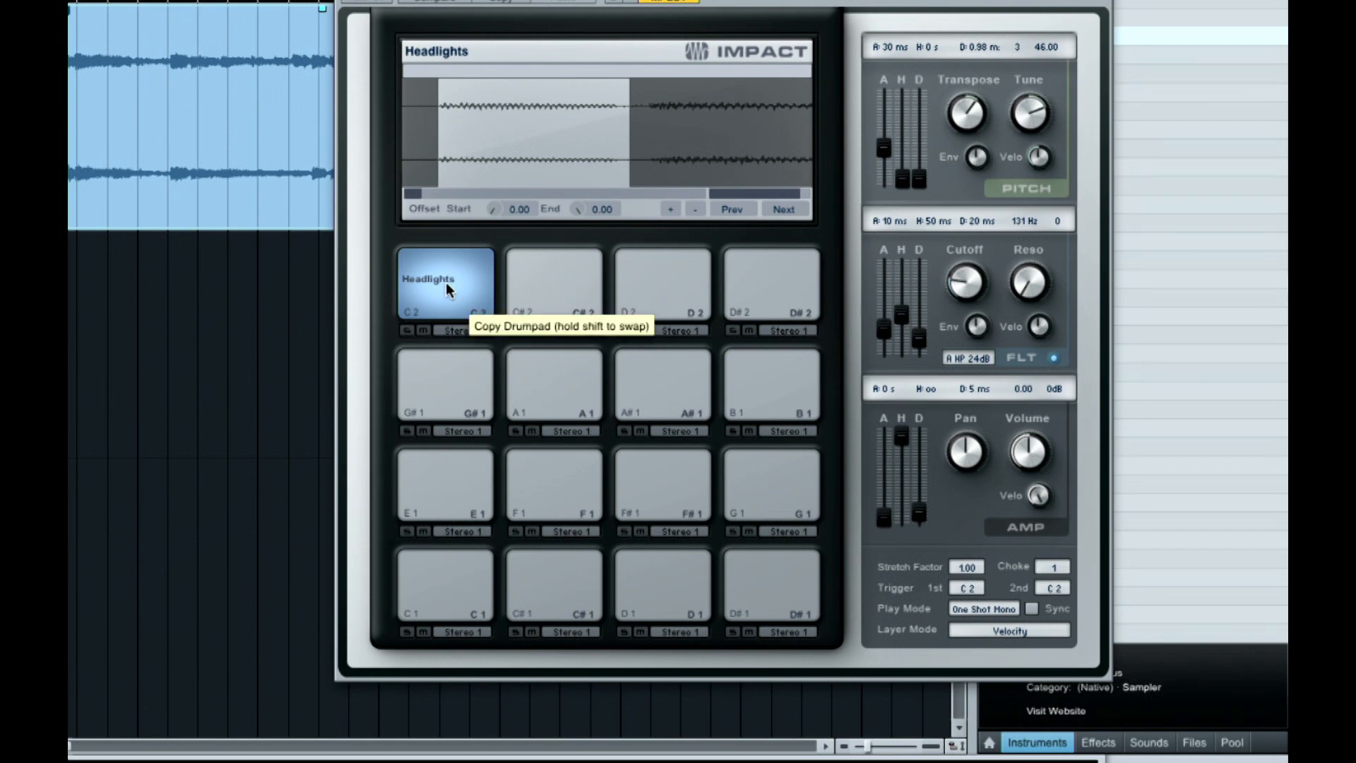
Copy the Headlights pad to C# 2 and trim its slice to about 3 to 21 percent of the waveform
{"action": "left_click_drag", "start_coordinate": [446, 282], "coordinate": [544, 279]}
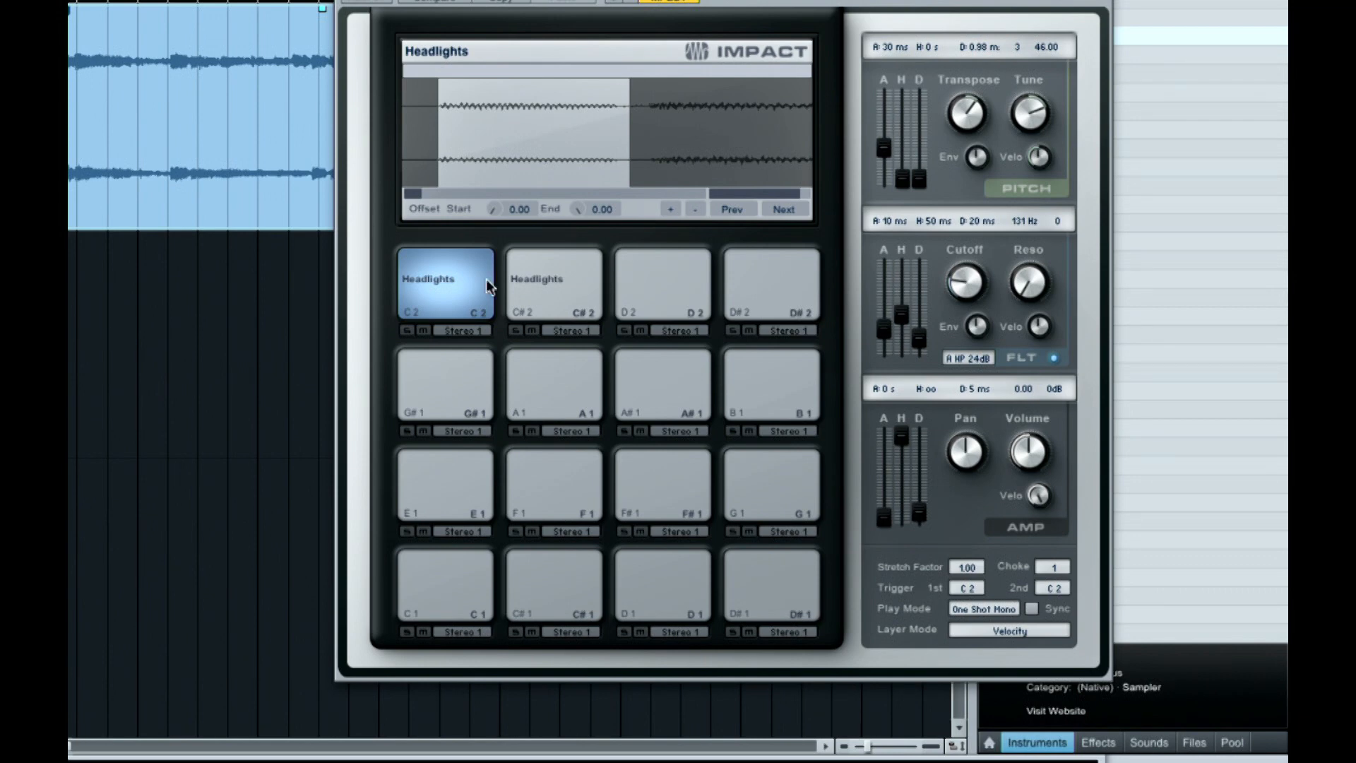
{"action": "left_click", "coordinate": [536, 291]}
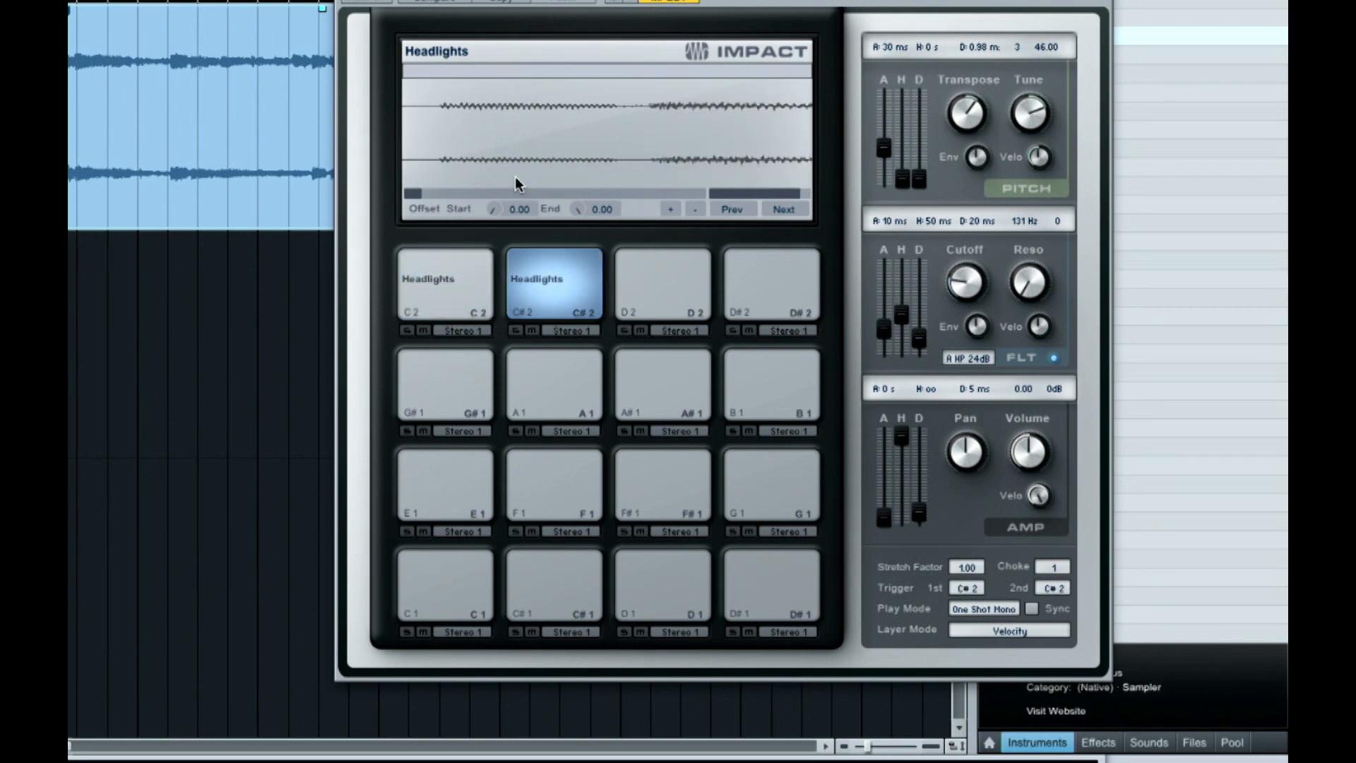
{"action": "left_click_drag", "start_coordinate": [803, 192], "coordinate": [829, 195]}
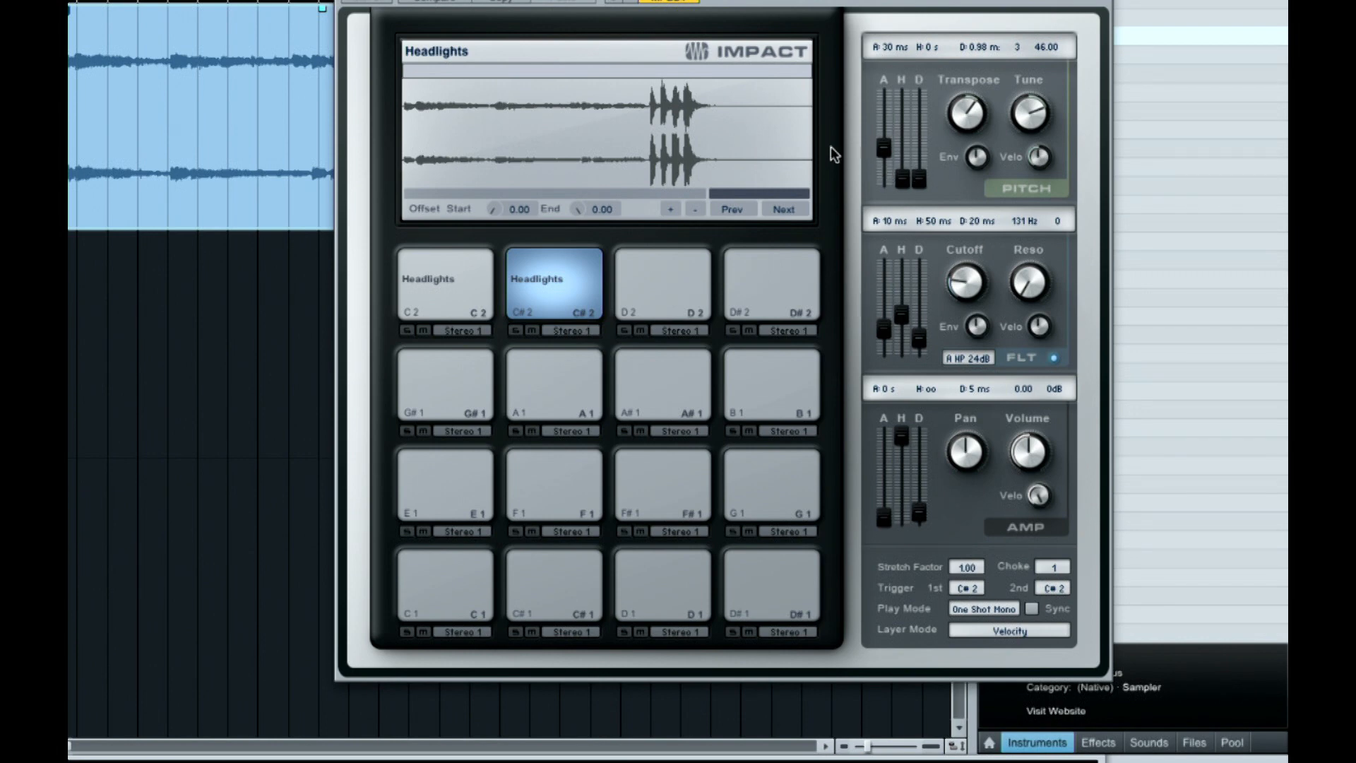
{"action": "left_click_drag", "start_coordinate": [811, 154], "coordinate": [651, 164]}
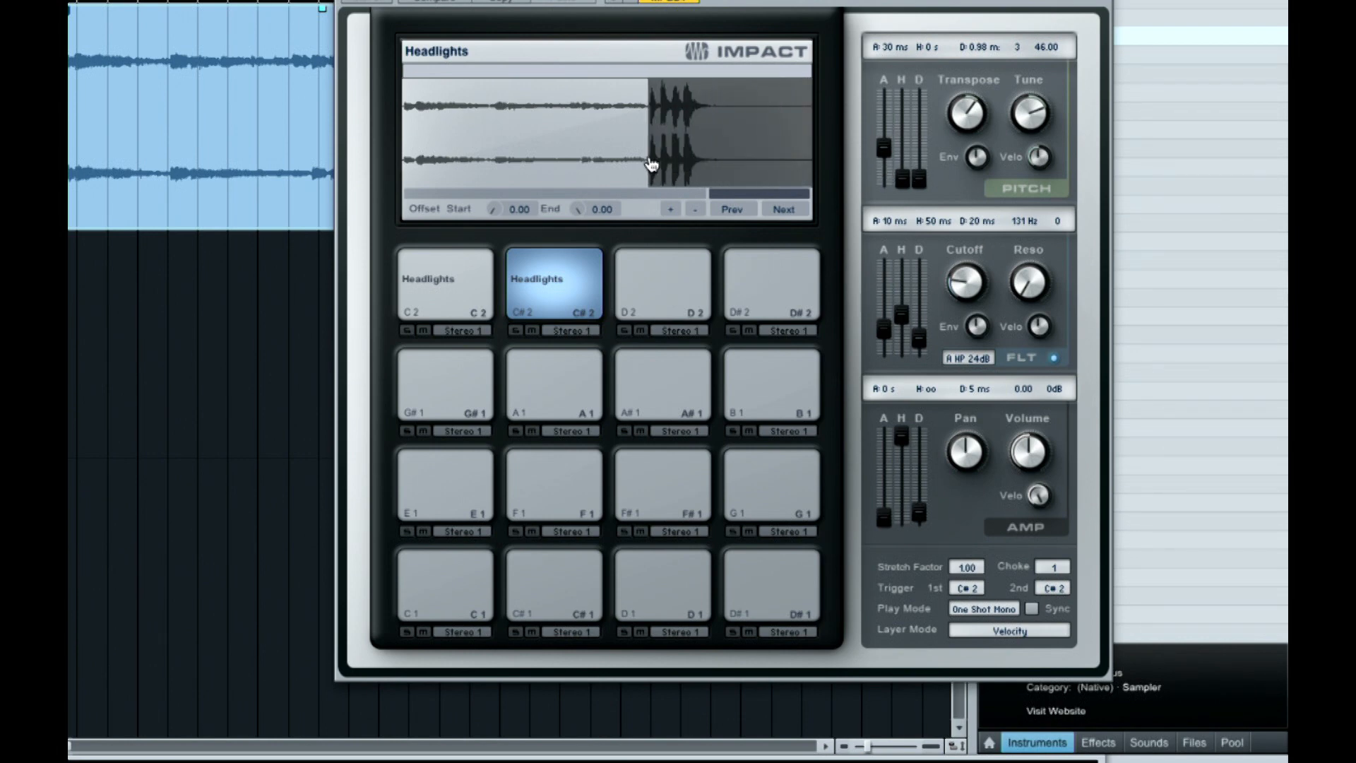
{"action": "left_click_drag", "start_coordinate": [651, 164], "coordinate": [490, 161]}
{"action": "left_click_drag", "start_coordinate": [408, 143], "coordinate": [419, 144]}
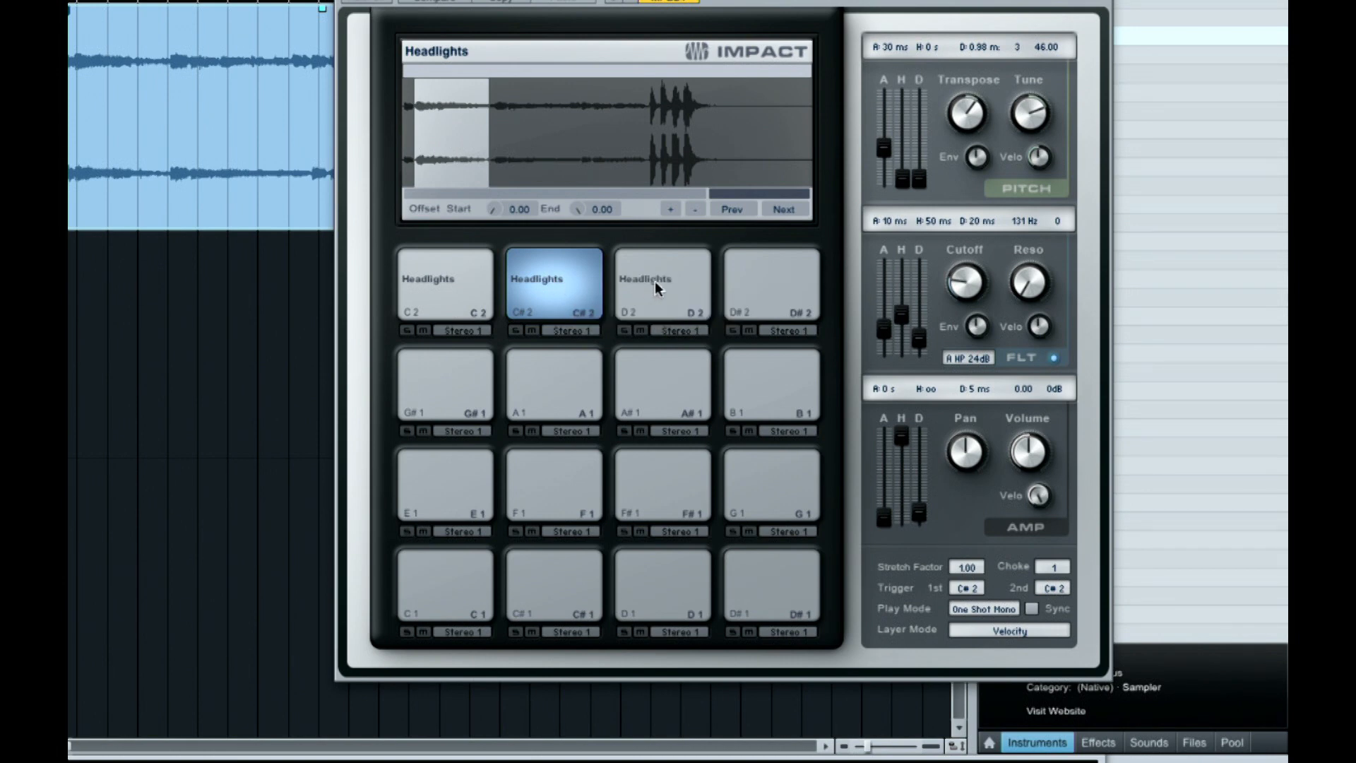
Copy the Headlights pad to D 2 and trim its slice to about 40 to 51 percent of the waveform
{"action": "left_click", "coordinate": [675, 281]}
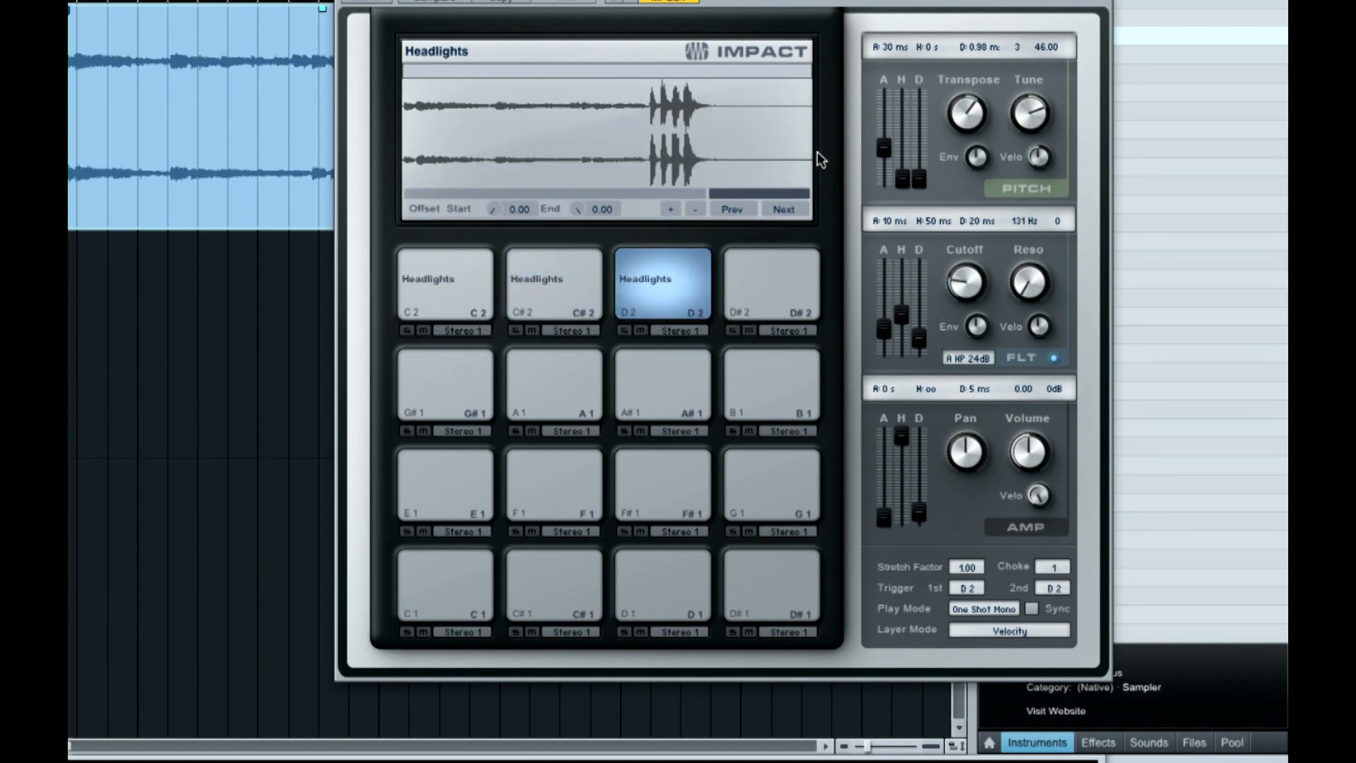
{"action": "left_click_drag", "start_coordinate": [812, 161], "coordinate": [587, 153]}
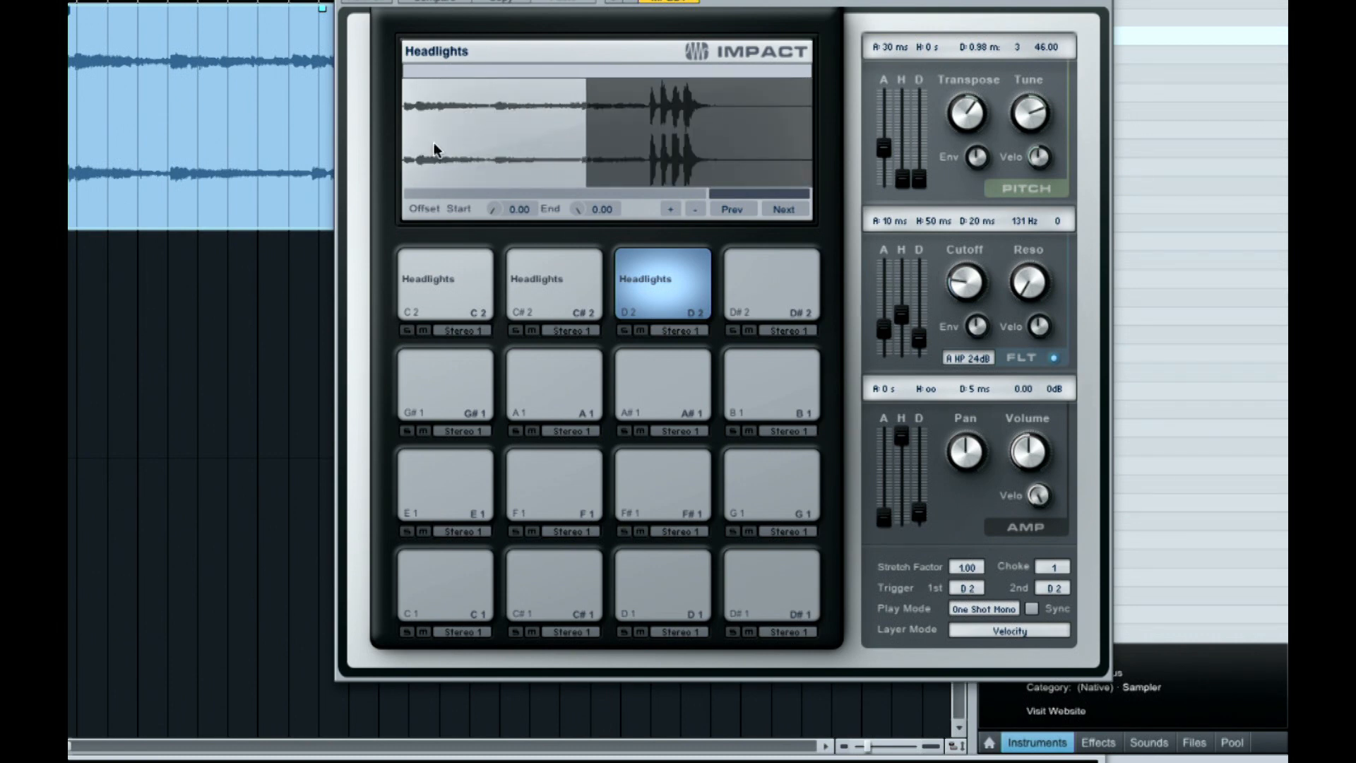
{"action": "left_click_drag", "start_coordinate": [408, 145], "coordinate": [583, 137]}
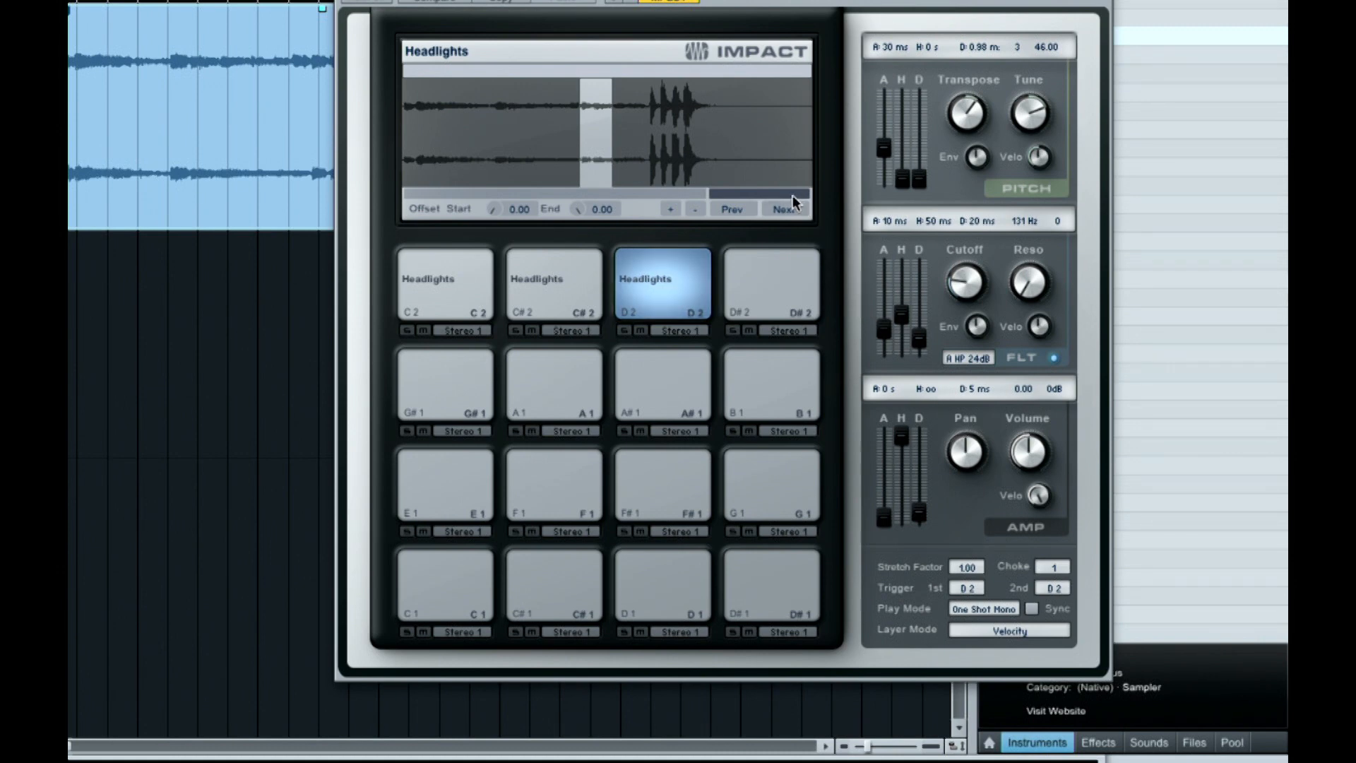
{"action": "left_click_drag", "start_coordinate": [580, 154], "coordinate": [571, 154]}
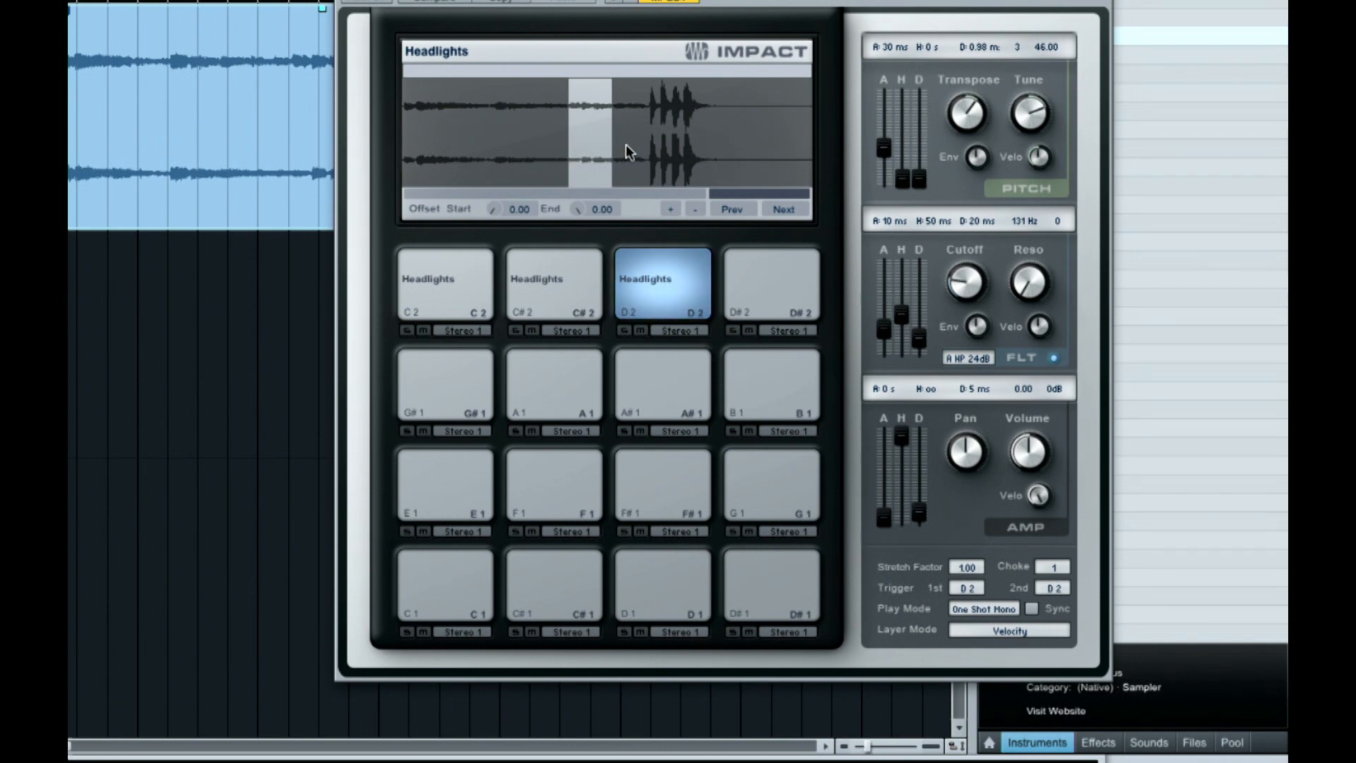
{"action": "left_click_drag", "start_coordinate": [614, 151], "coordinate": [616, 150]}
Copy the D 2 pad to D# 2, trim its slice to about 47 to 60 percent of the waveform, and nudge its start slightly earlier
{"action": "left_click_drag", "start_coordinate": [658, 286], "coordinate": [785, 282]}
{"action": "left_click", "coordinate": [760, 274]}
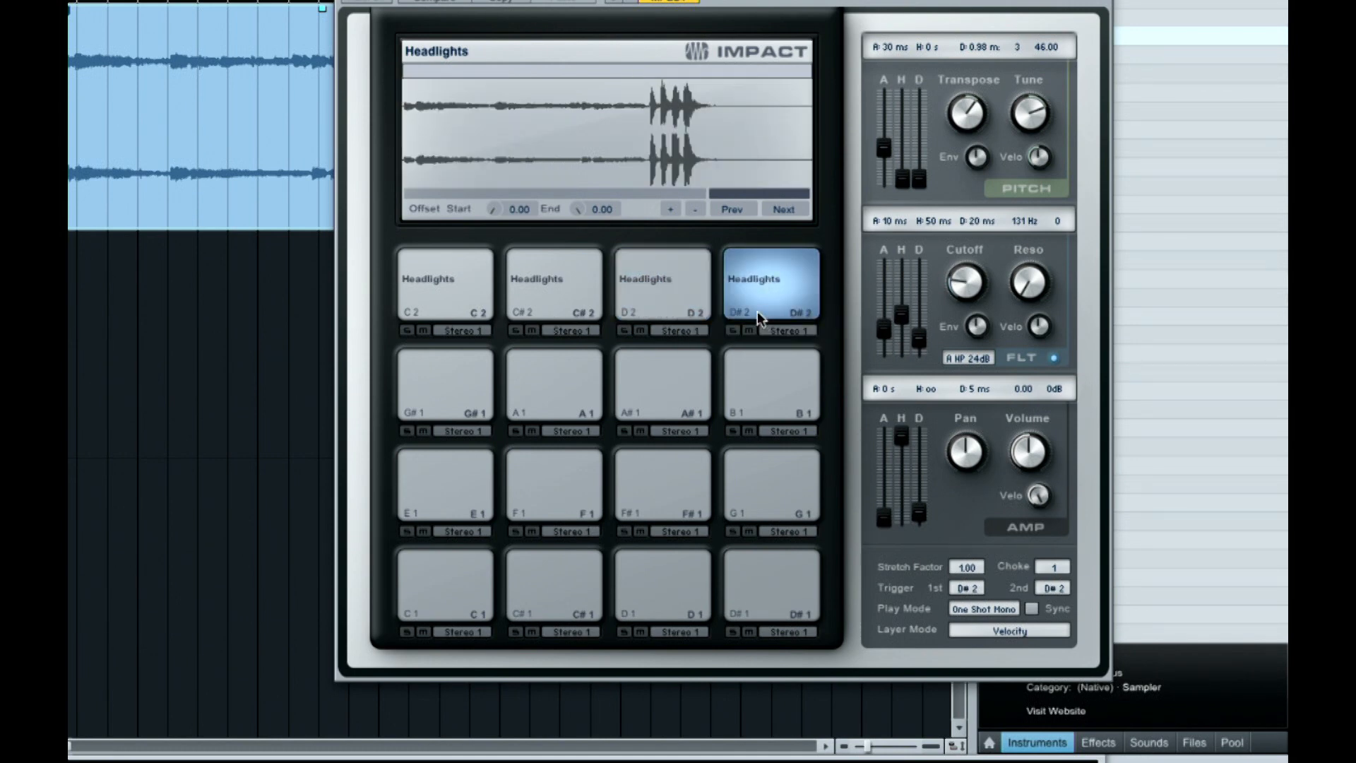
{"action": "mouse_move", "coordinate": [813, 131]}
{"action": "left_mouse_down"}
{"action": "mouse_move", "coordinate": [405, 132]}
{"action": "mouse_move", "coordinate": [649, 139]}
{"action": "left_mouse_up"}
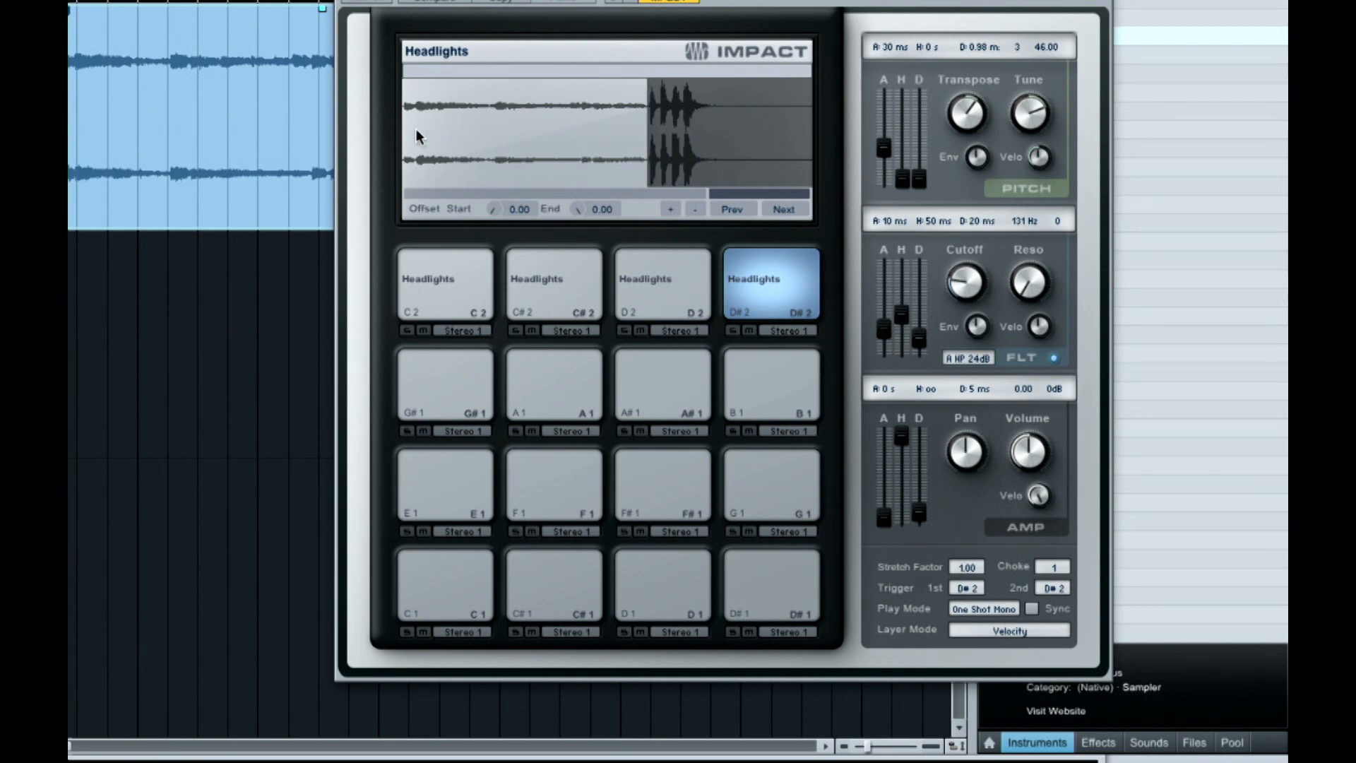
{"action": "left_click_drag", "start_coordinate": [408, 137], "coordinate": [598, 145]}
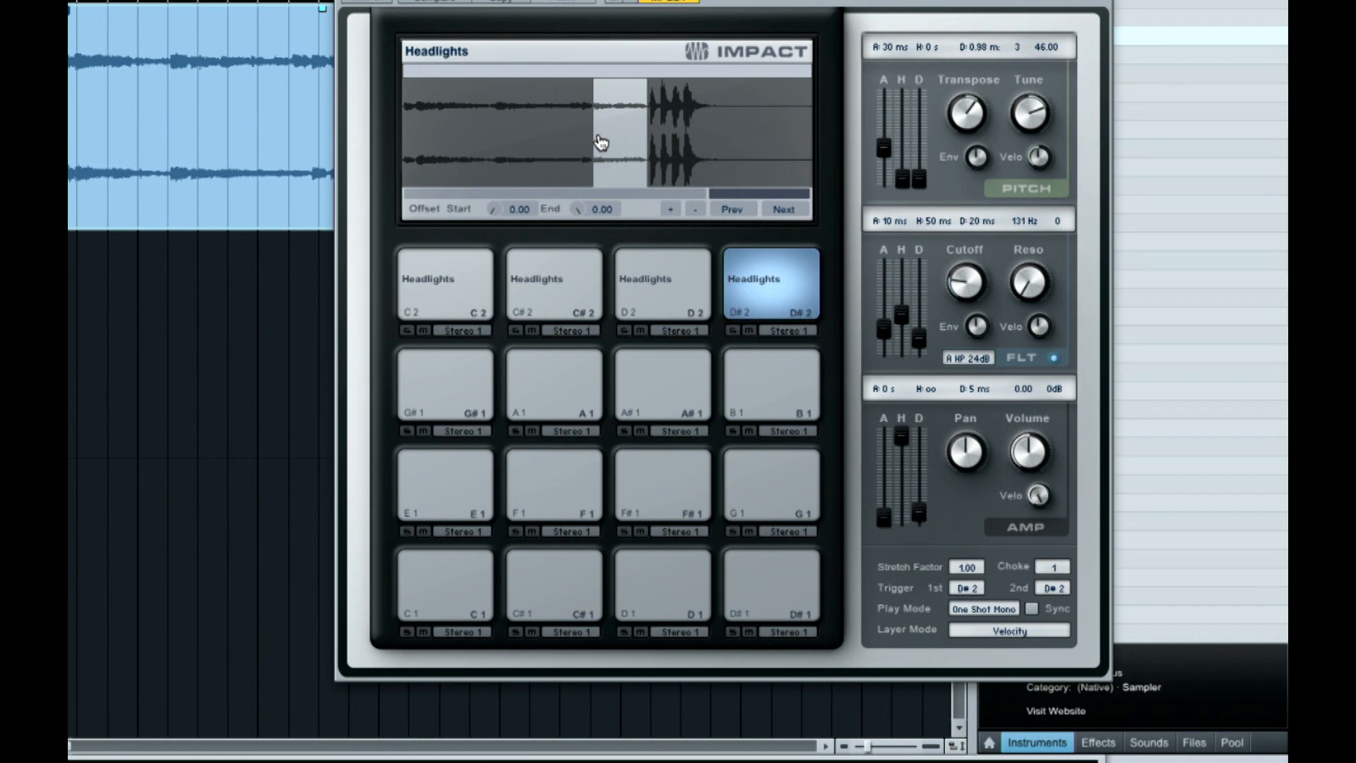
{"action": "left_click_drag", "start_coordinate": [809, 193], "coordinate": [803, 192]}
{"action": "left_click_drag", "start_coordinate": [455, 190], "coordinate": [566, 163]}
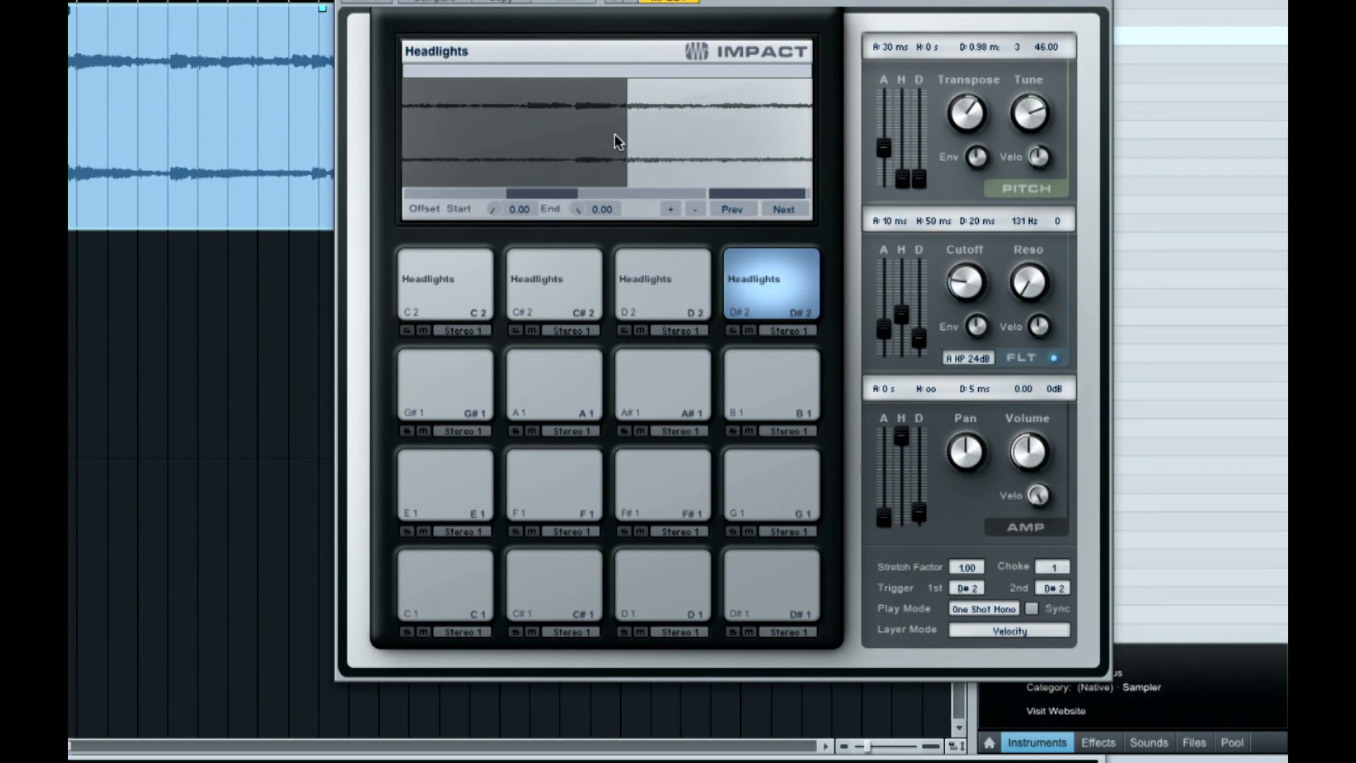
{"action": "left_click_drag", "start_coordinate": [629, 139], "coordinate": [617, 140]}
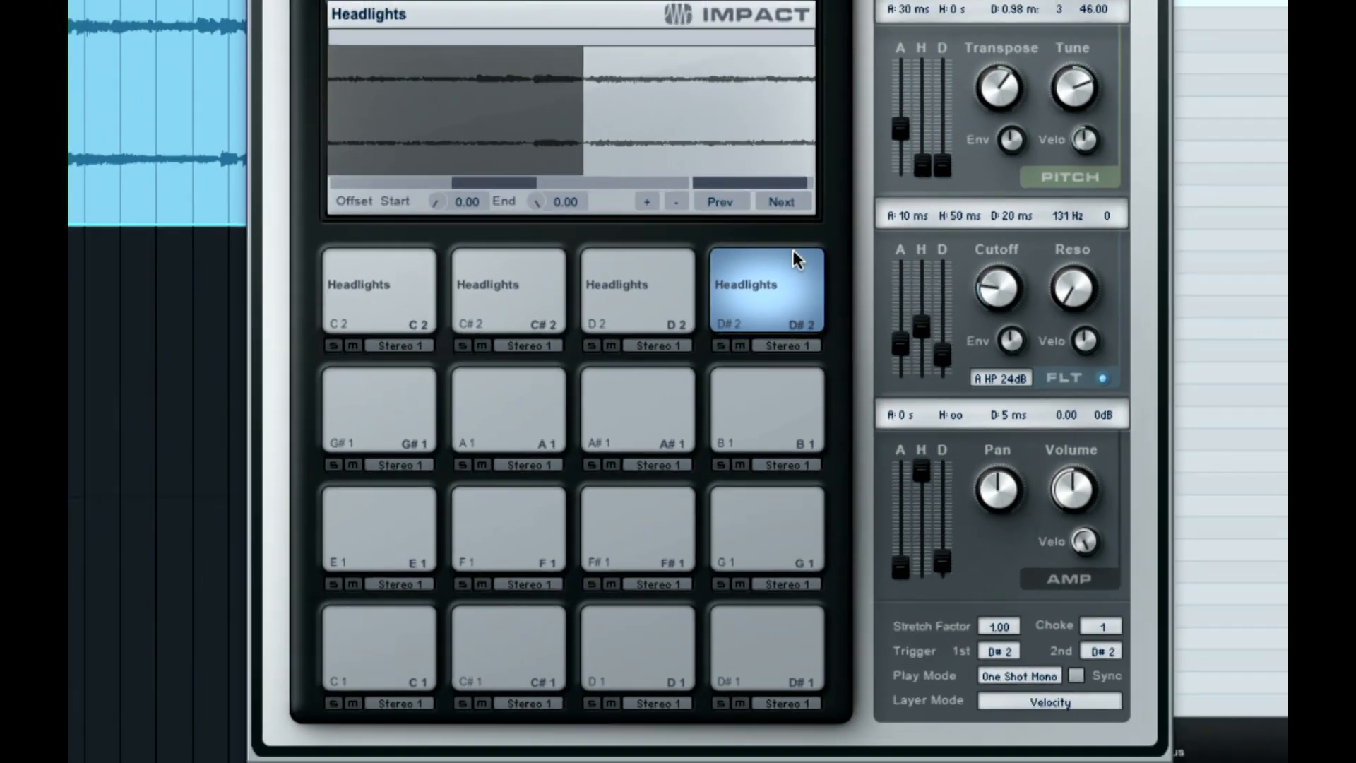
{"action": "right_click", "coordinate": [793, 256]}
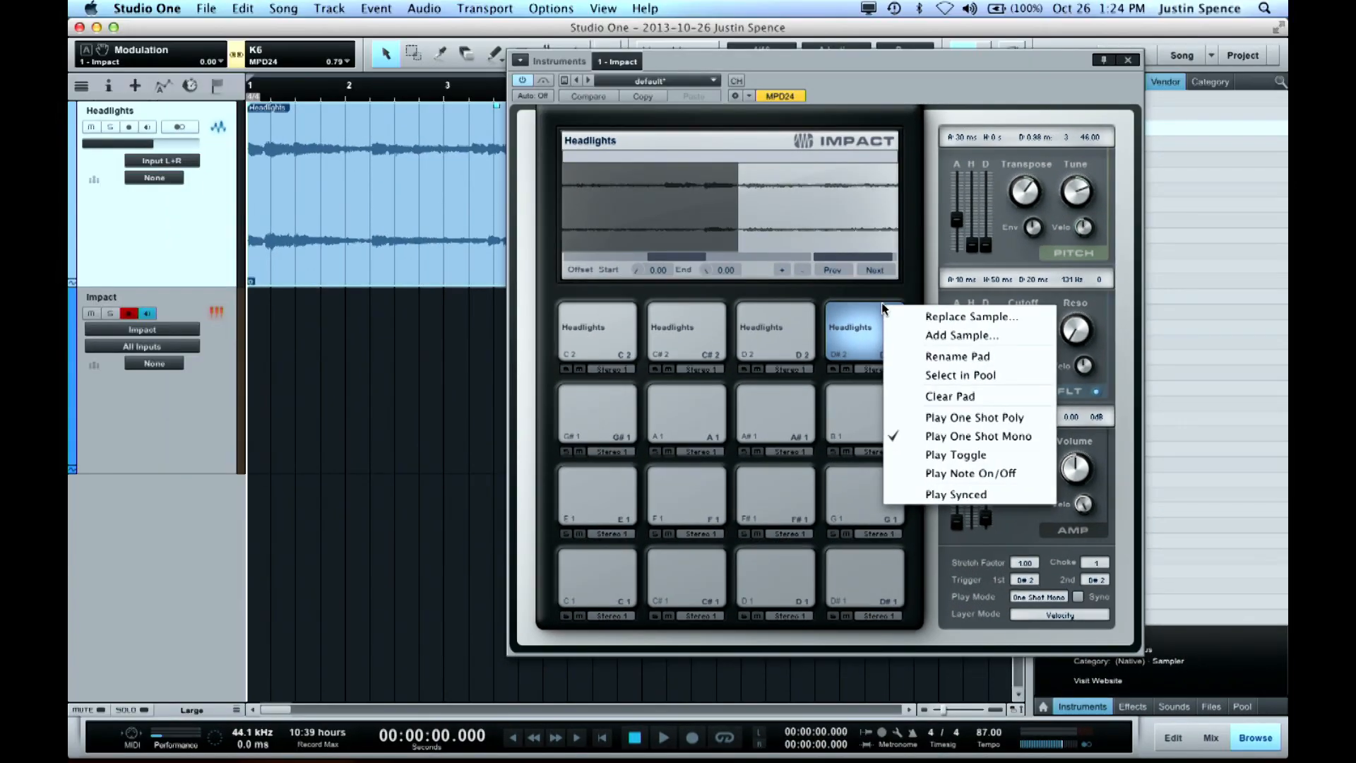
{"action": "left_click", "coordinate": [414, 353]}
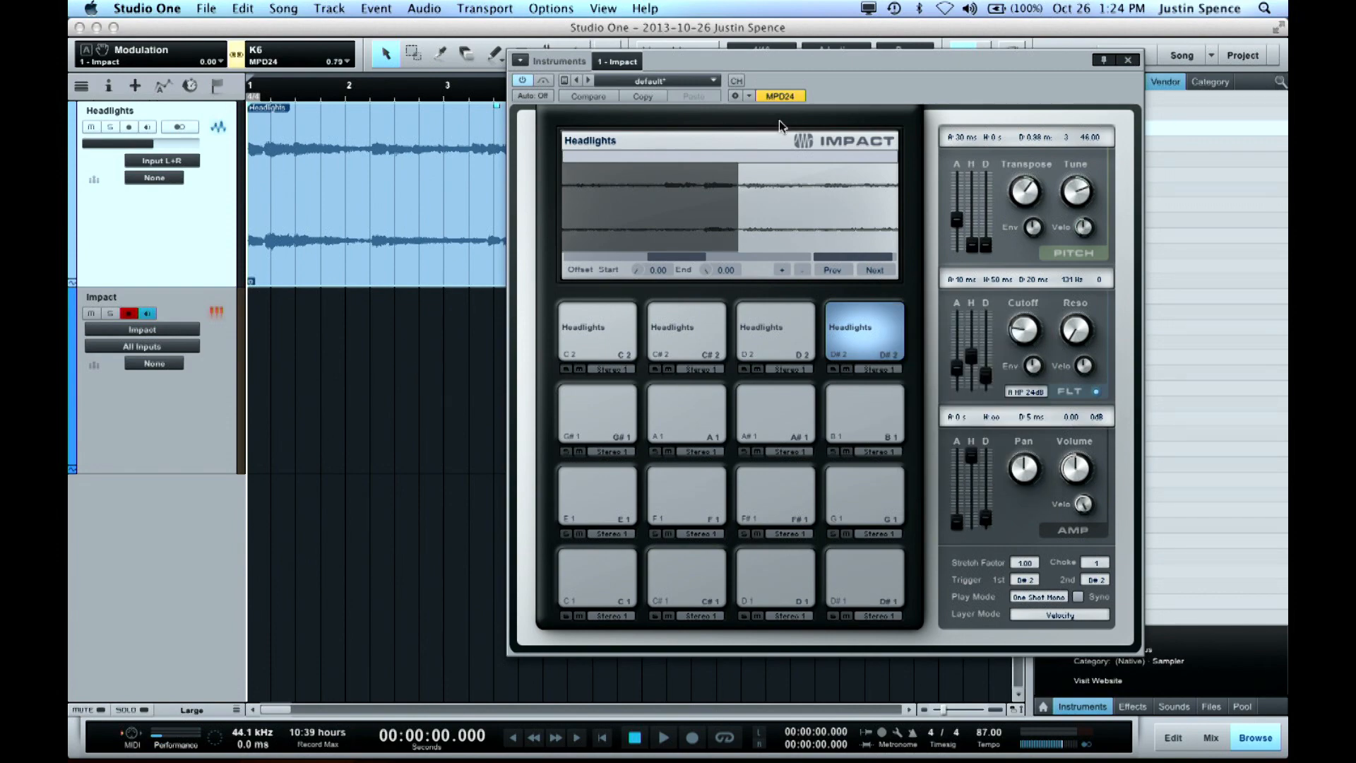
Mute the Headlights audio track and shrink the arrangement's track to its minimal height
{"action": "left_click_drag", "start_coordinate": [777, 71], "coordinate": [945, 171]}
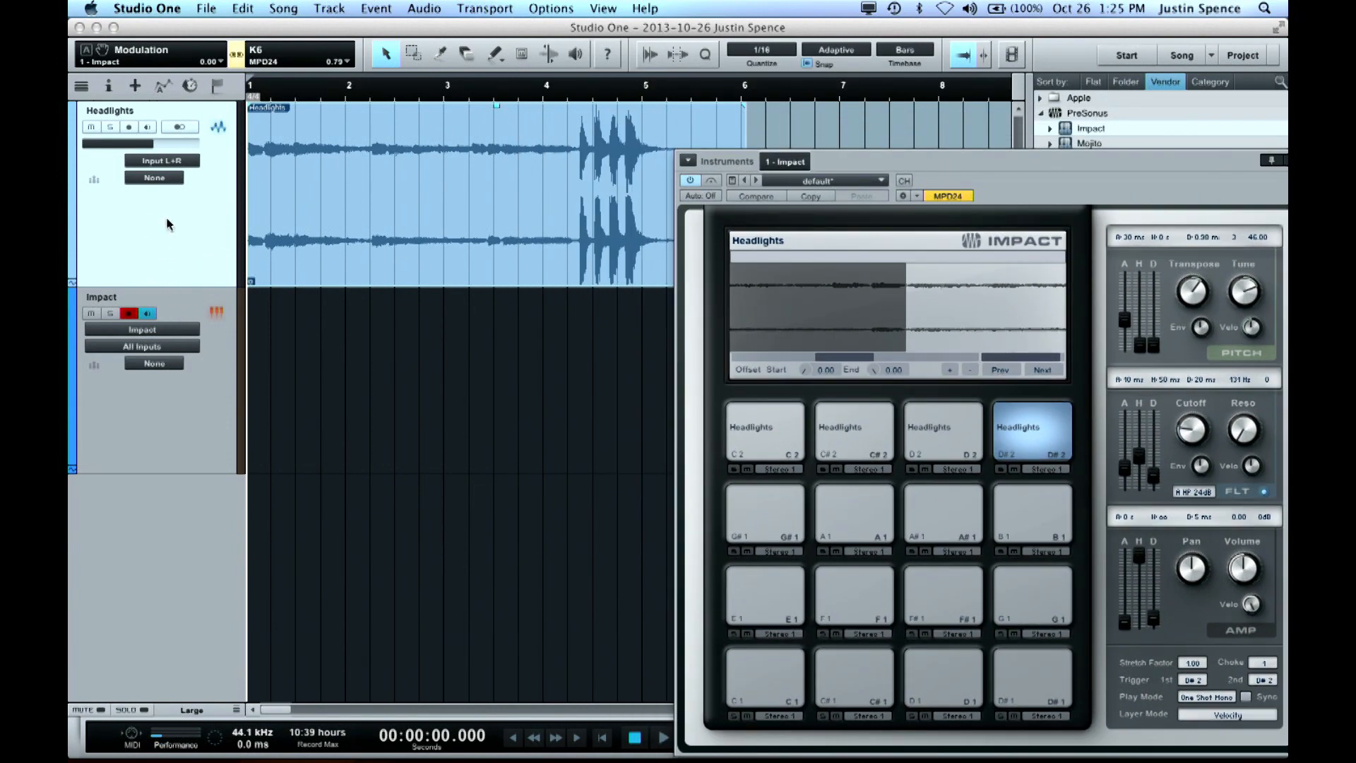
{"action": "left_click", "coordinate": [90, 127]}
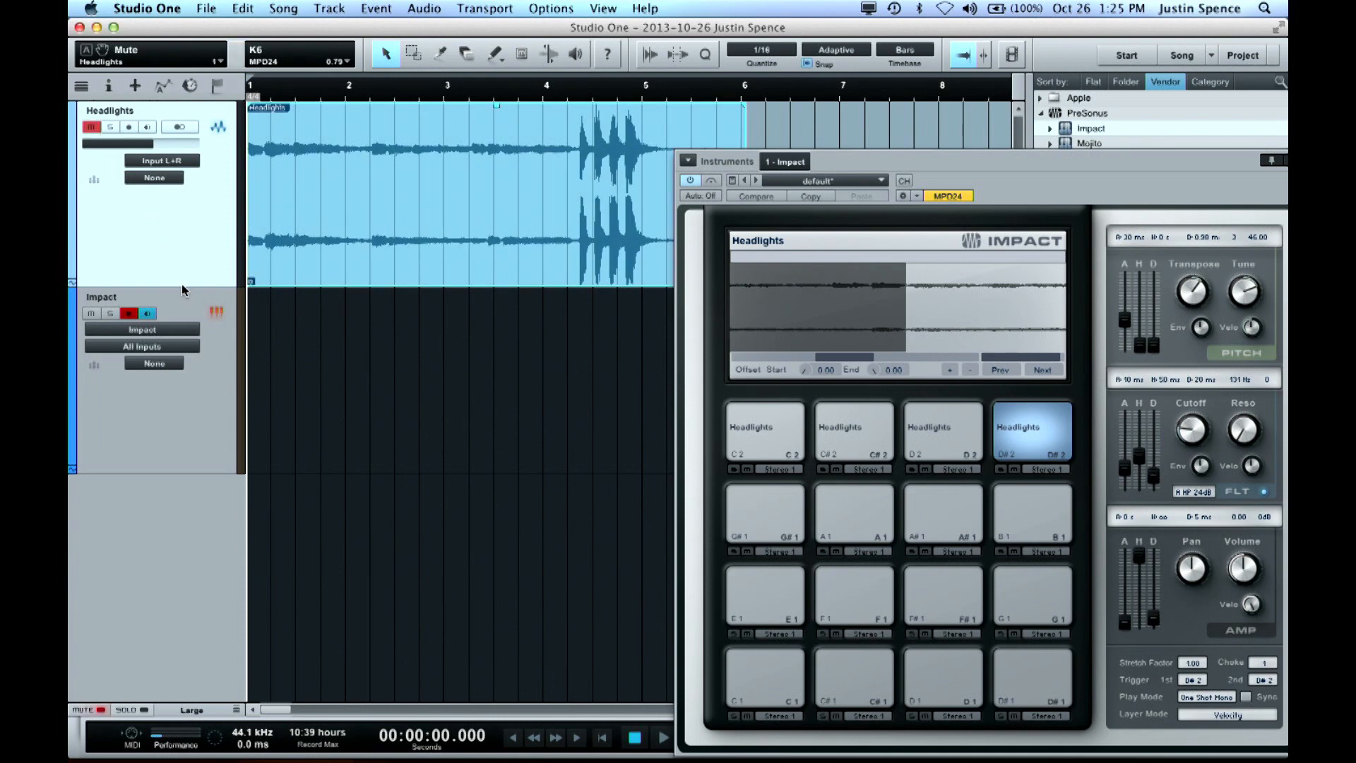
{"action": "left_click_drag", "start_coordinate": [183, 289], "coordinate": [212, 124]}
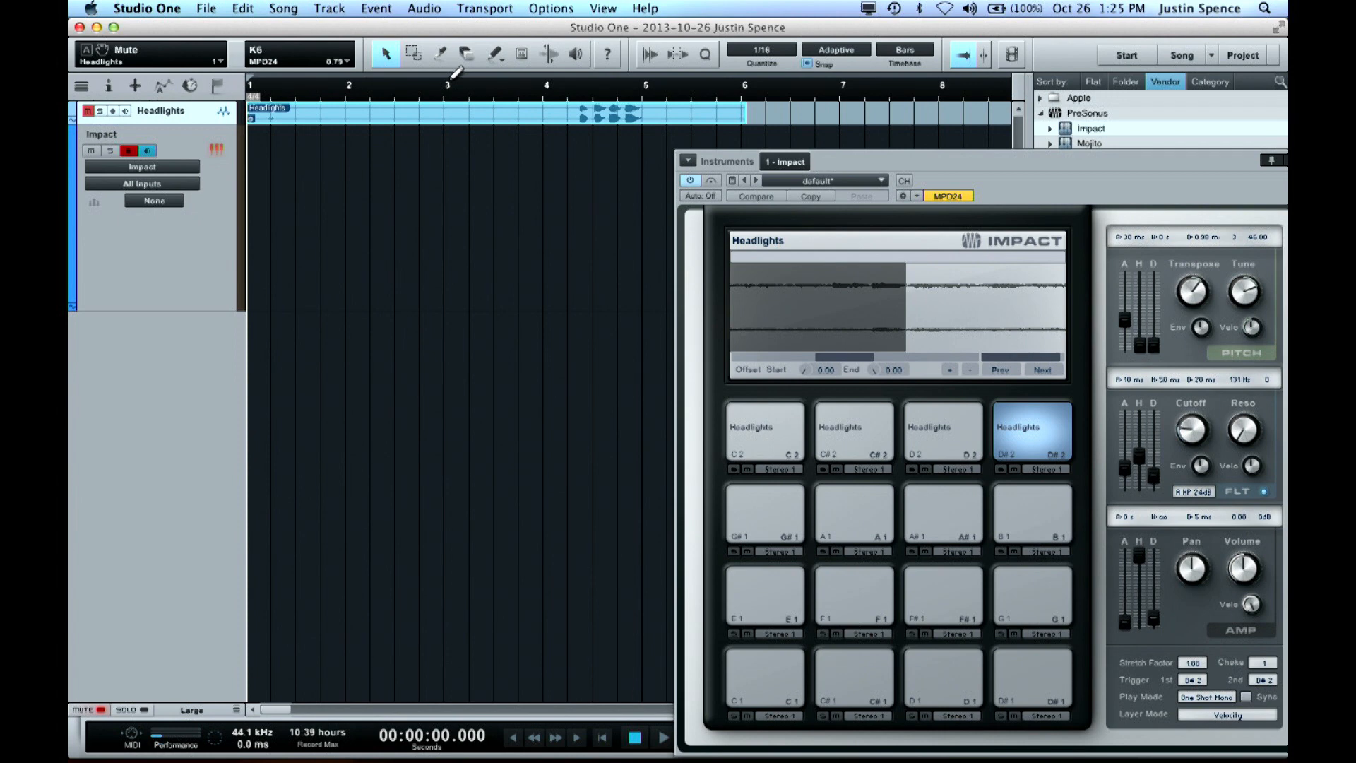
Set a loop range from bar 3 to bar 7, move the playhead to its start, and turn looping on
{"action": "left_click_drag", "start_coordinate": [453, 73], "coordinate": [575, 73]}
{"action": "left_click_drag", "start_coordinate": [713, 73], "coordinate": [839, 72]}
{"action": "key", "text": "KP_1"}
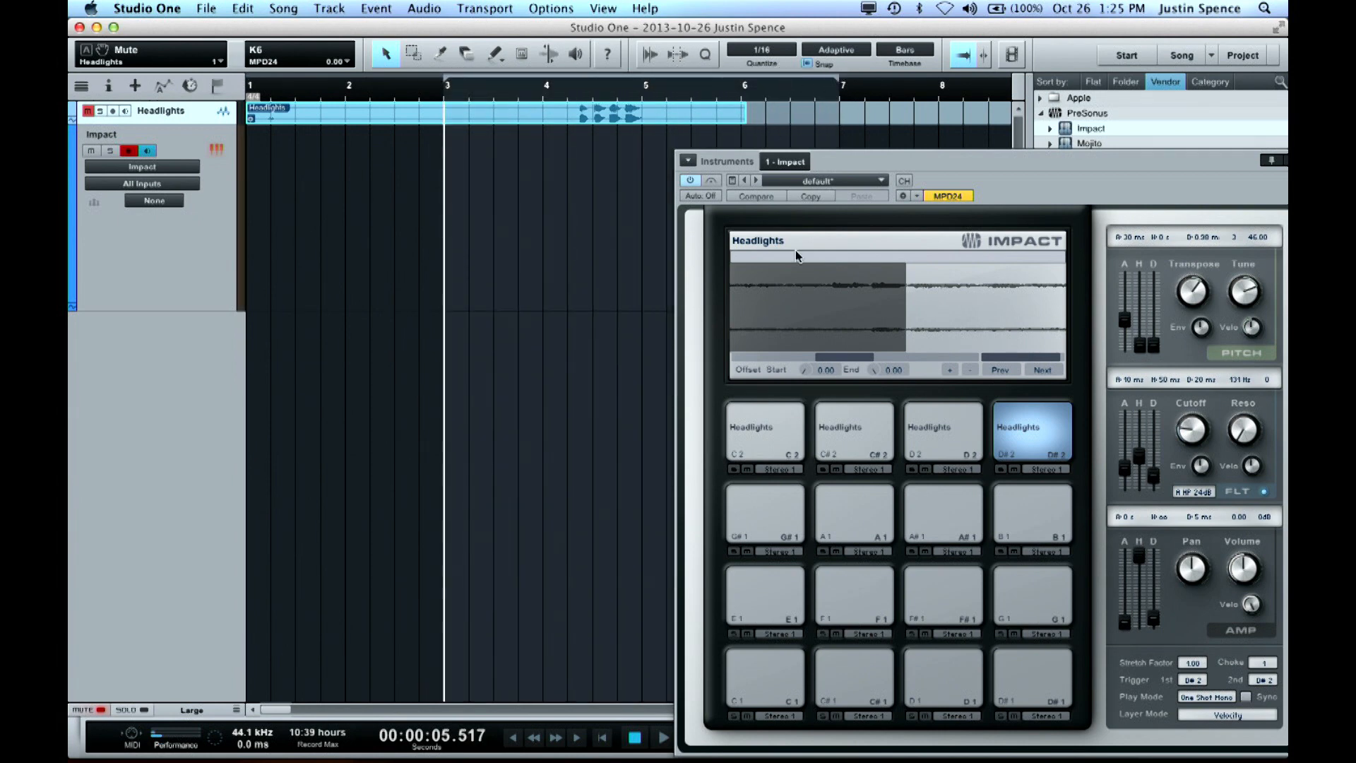
{"action": "key", "text": "KP_Divide"}
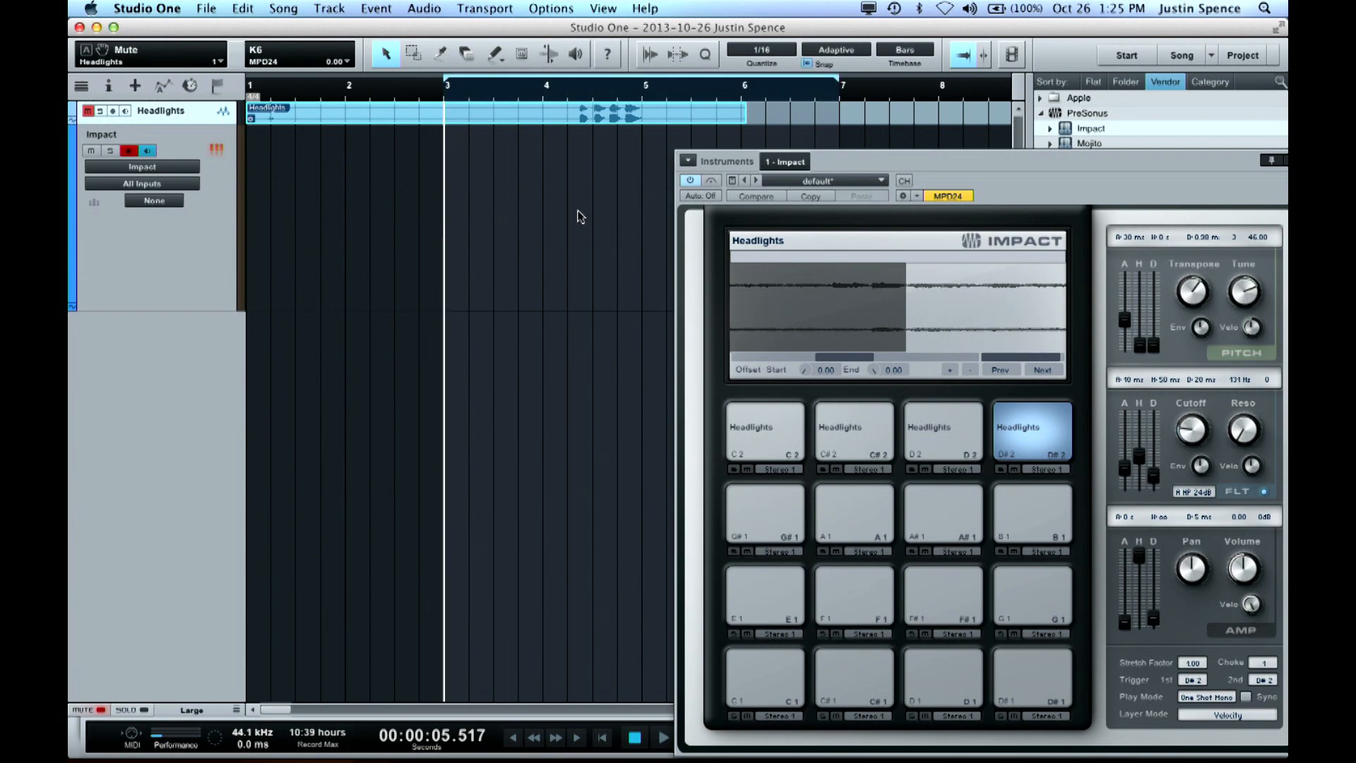
Store the Impact pad setup as a preset named Headlights Demo and reposition the Impact window fully into view
{"action": "left_click_drag", "start_coordinate": [865, 163], "coordinate": [795, 173]}
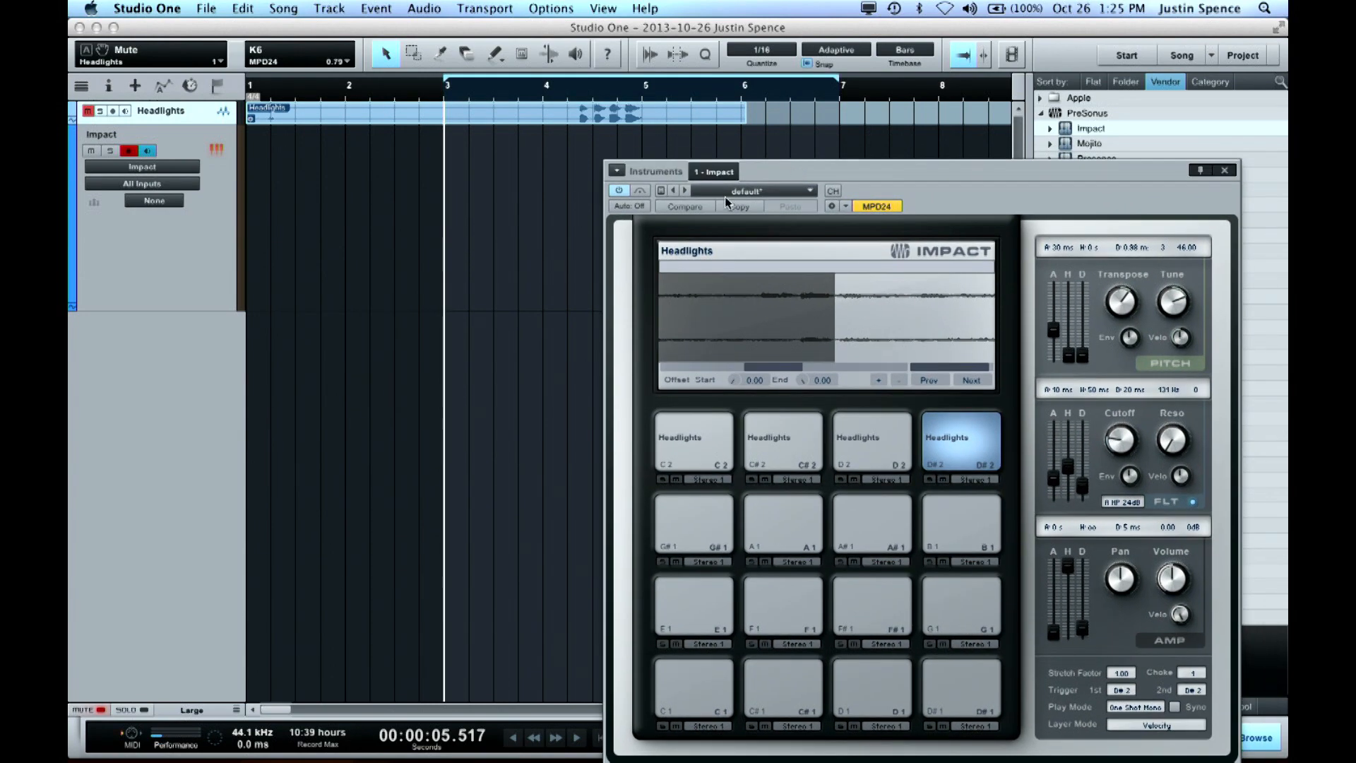
{"action": "left_click", "coordinate": [661, 192]}
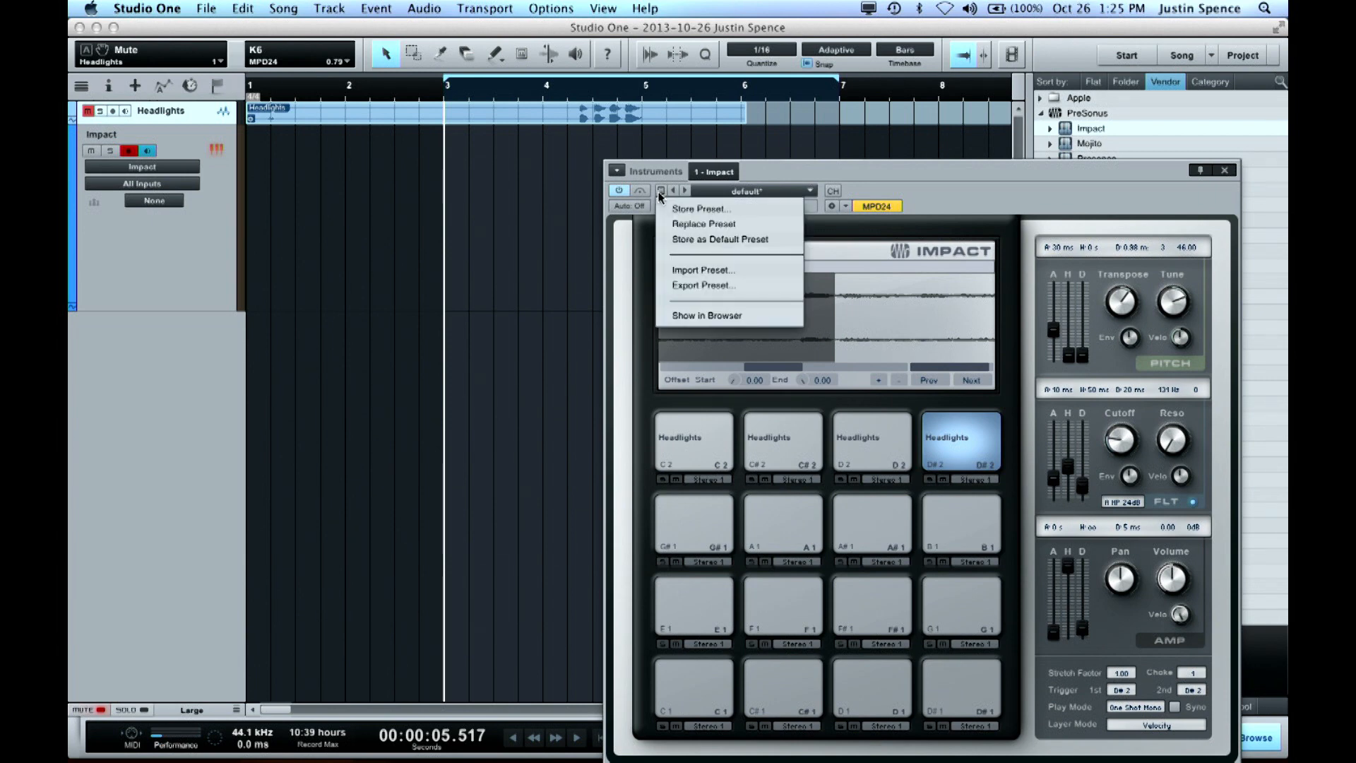
{"action": "left_click", "coordinate": [699, 210]}
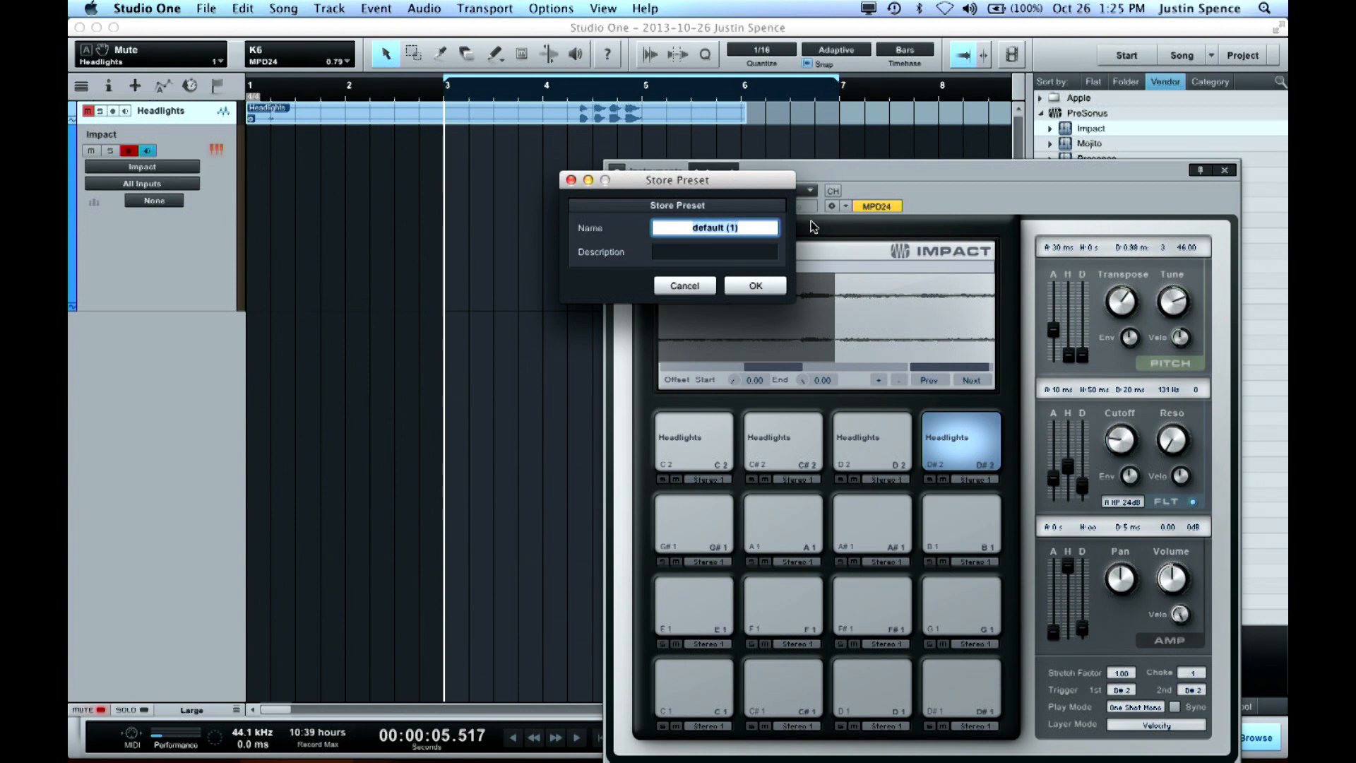
{"action": "type", "text": "Headlights Demo"}
{"action": "key", "text": "Return"}
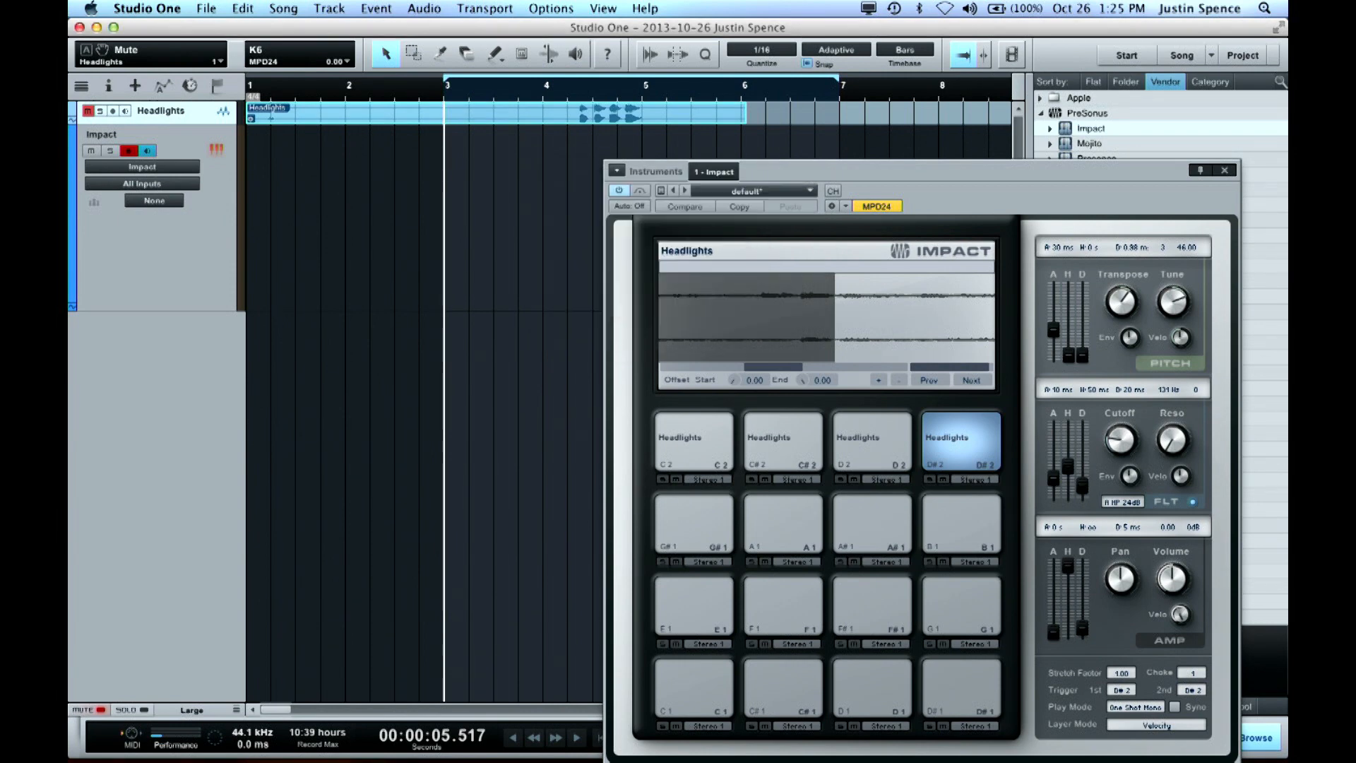
{"action": "left_click_drag", "start_coordinate": [935, 178], "coordinate": [1106, 184]}
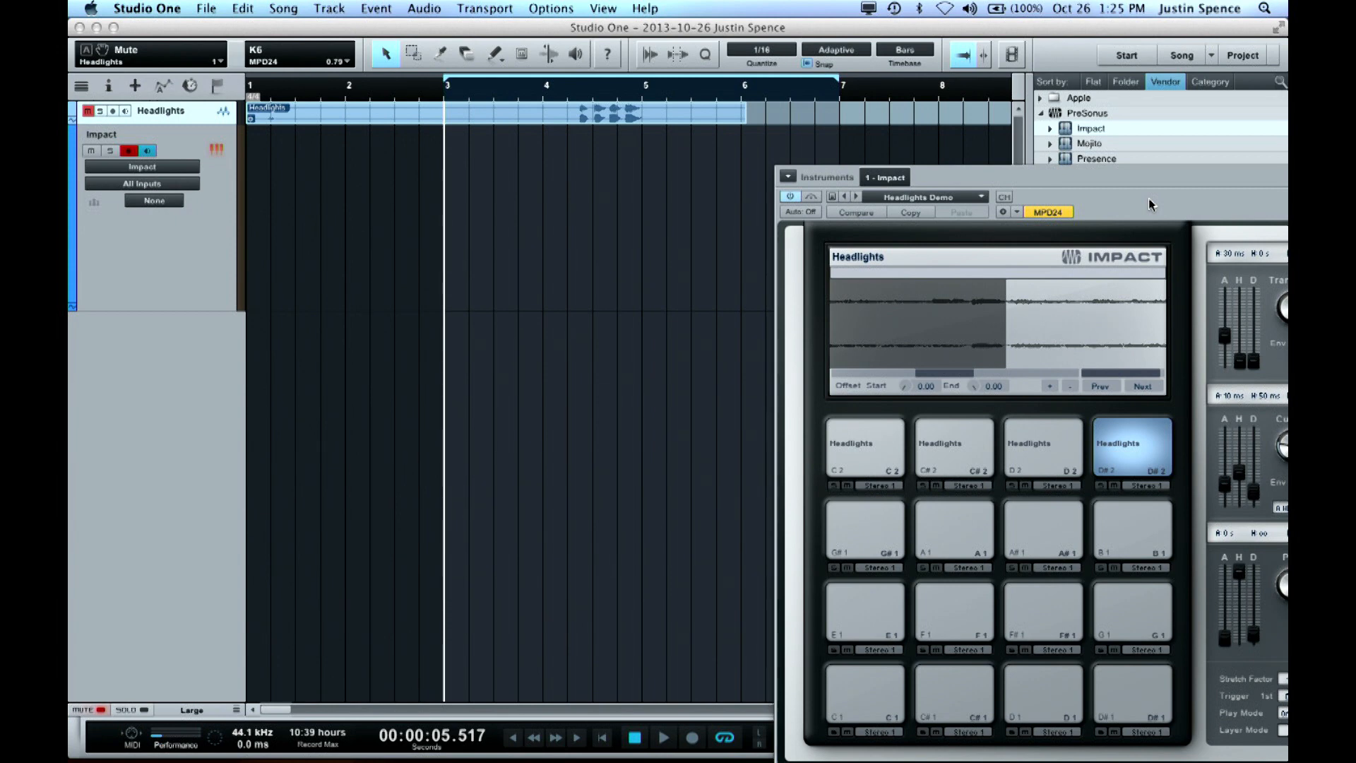
{"action": "left_click_drag", "start_coordinate": [1168, 190], "coordinate": [890, 103]}
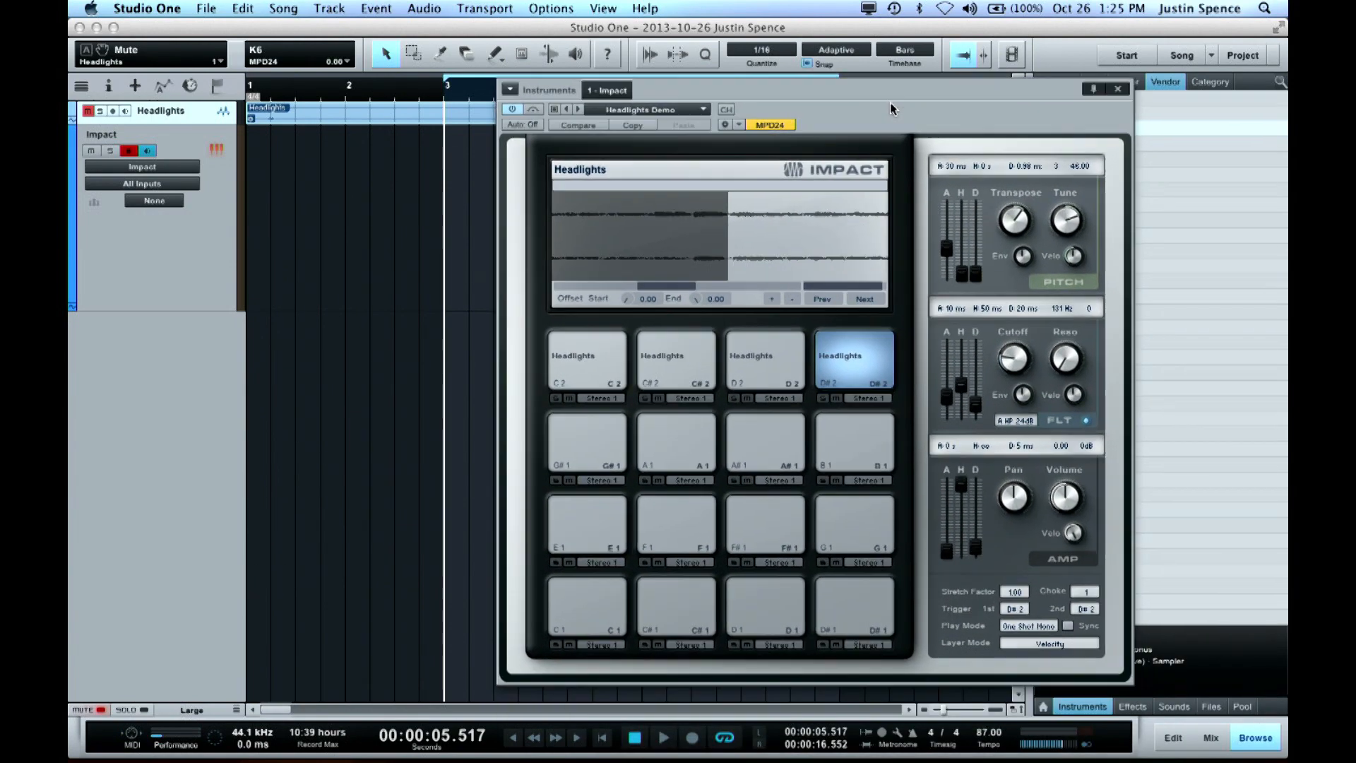
Close the Impact window and set the song tempo to 84 BPM
{"action": "left_click", "coordinate": [1118, 89]}
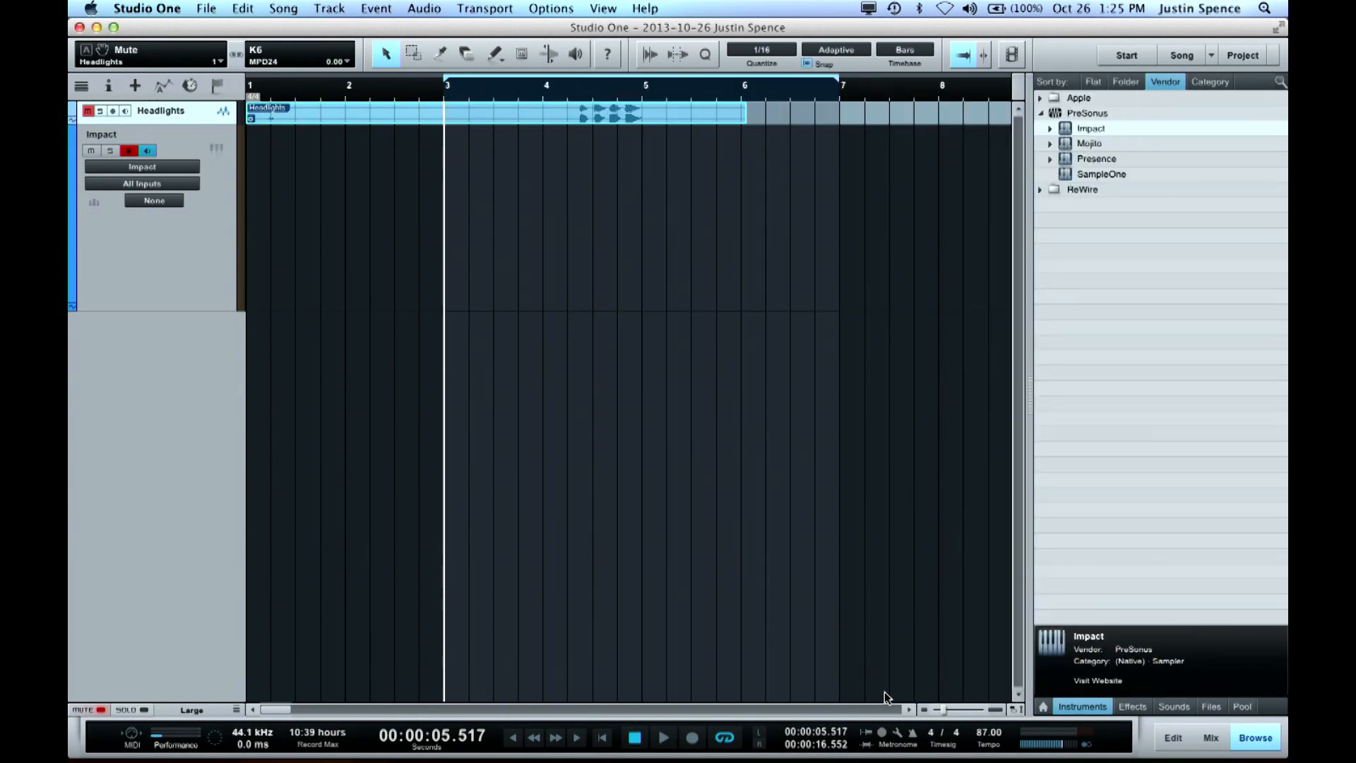
{"action": "left_click", "coordinate": [983, 733]}
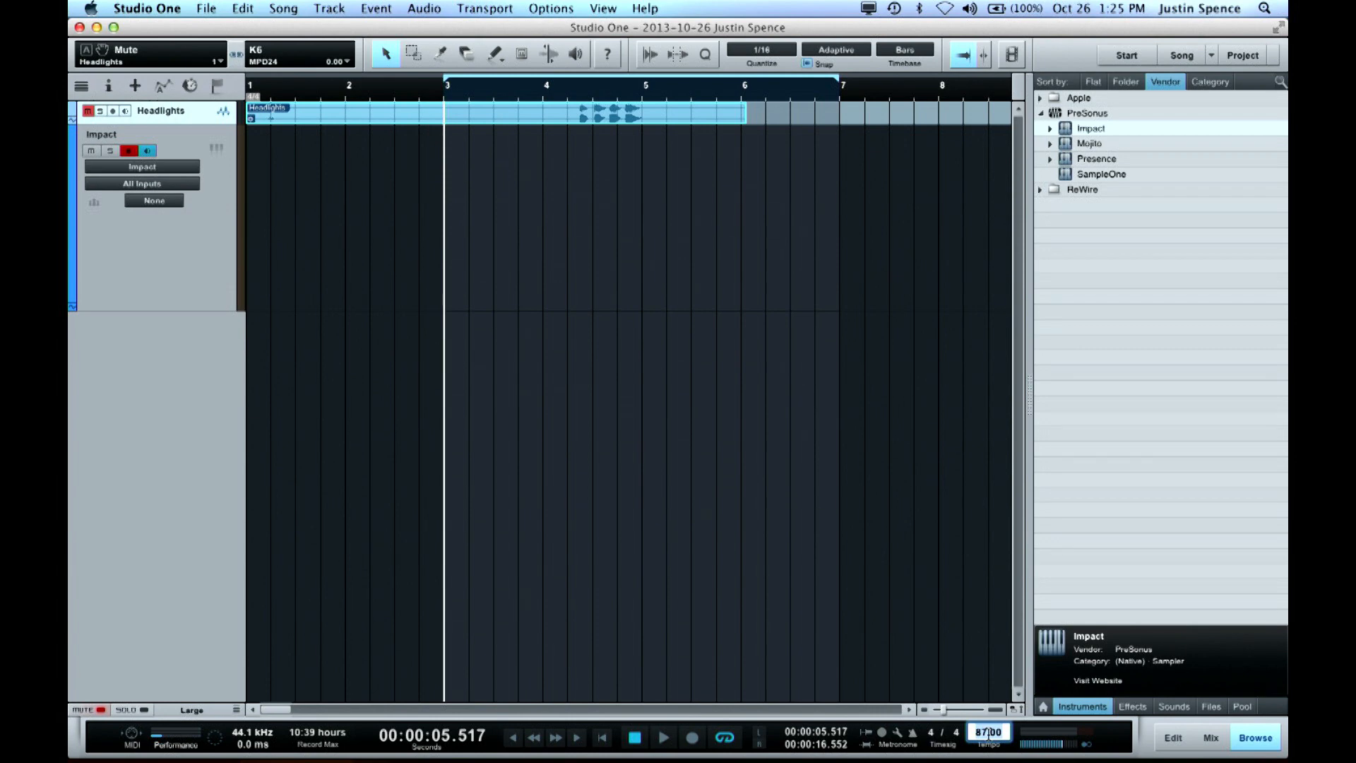
{"action": "type", "text": "84"}
{"action": "key", "text": "Return"}
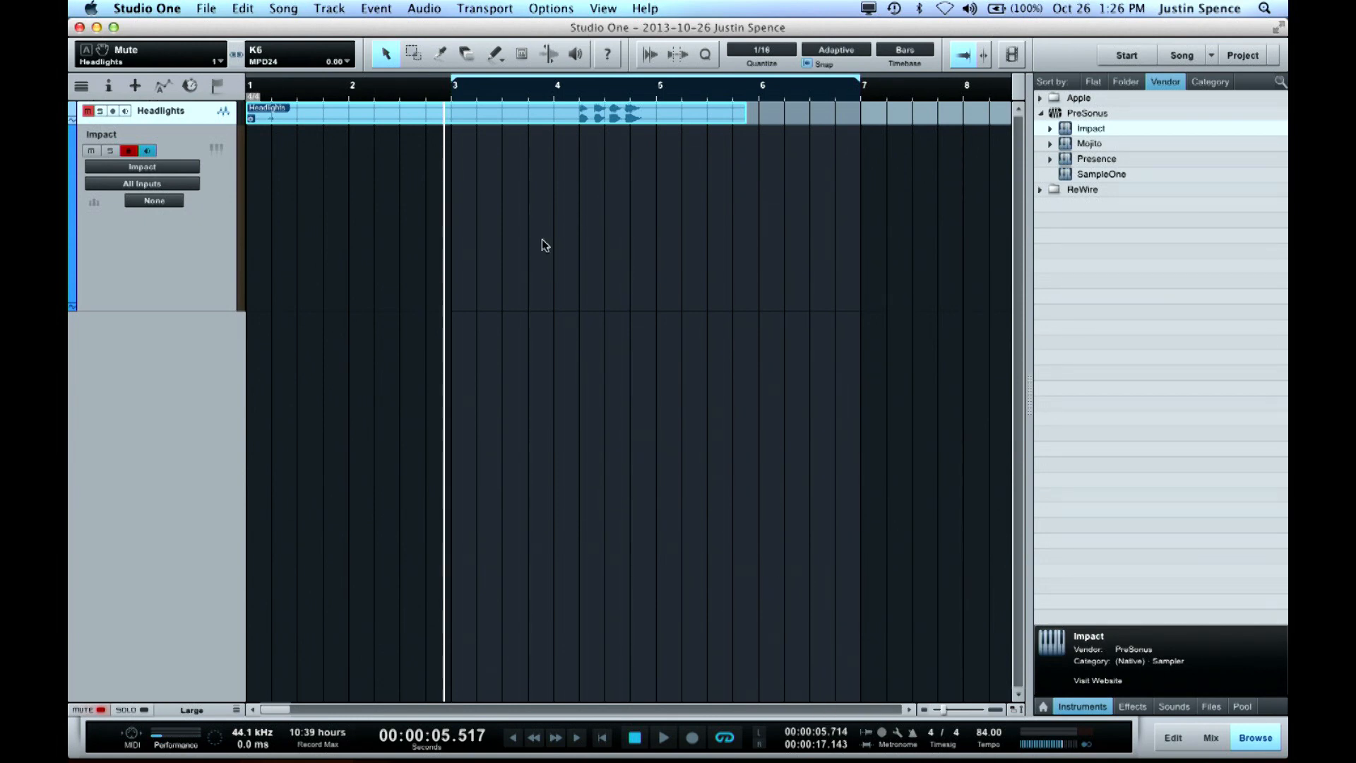
Move the playhead to the loop start at bar 3 and enable the metronome with precount
{"action": "left_click", "coordinate": [458, 104]}
{"action": "left_click", "coordinate": [452, 105]}
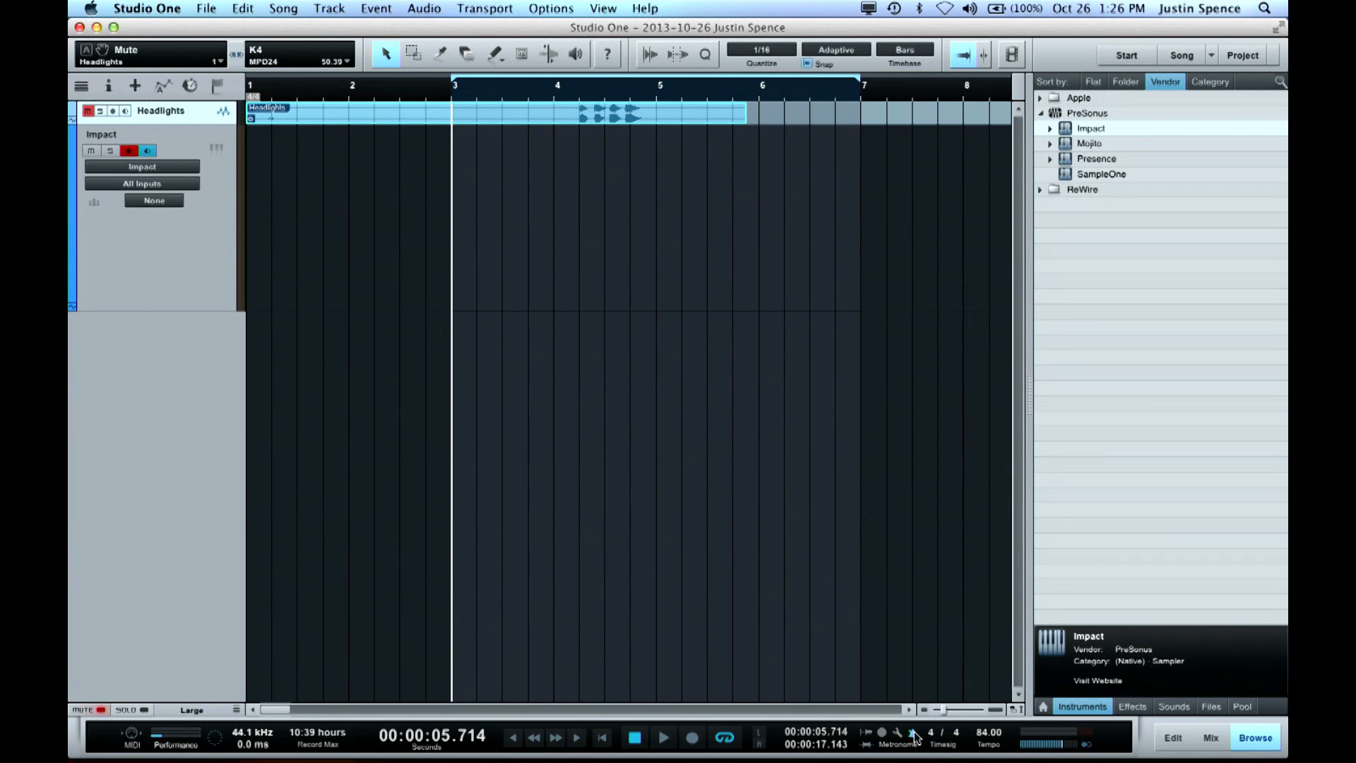
{"action": "mouse_move", "coordinate": [941, 759]}
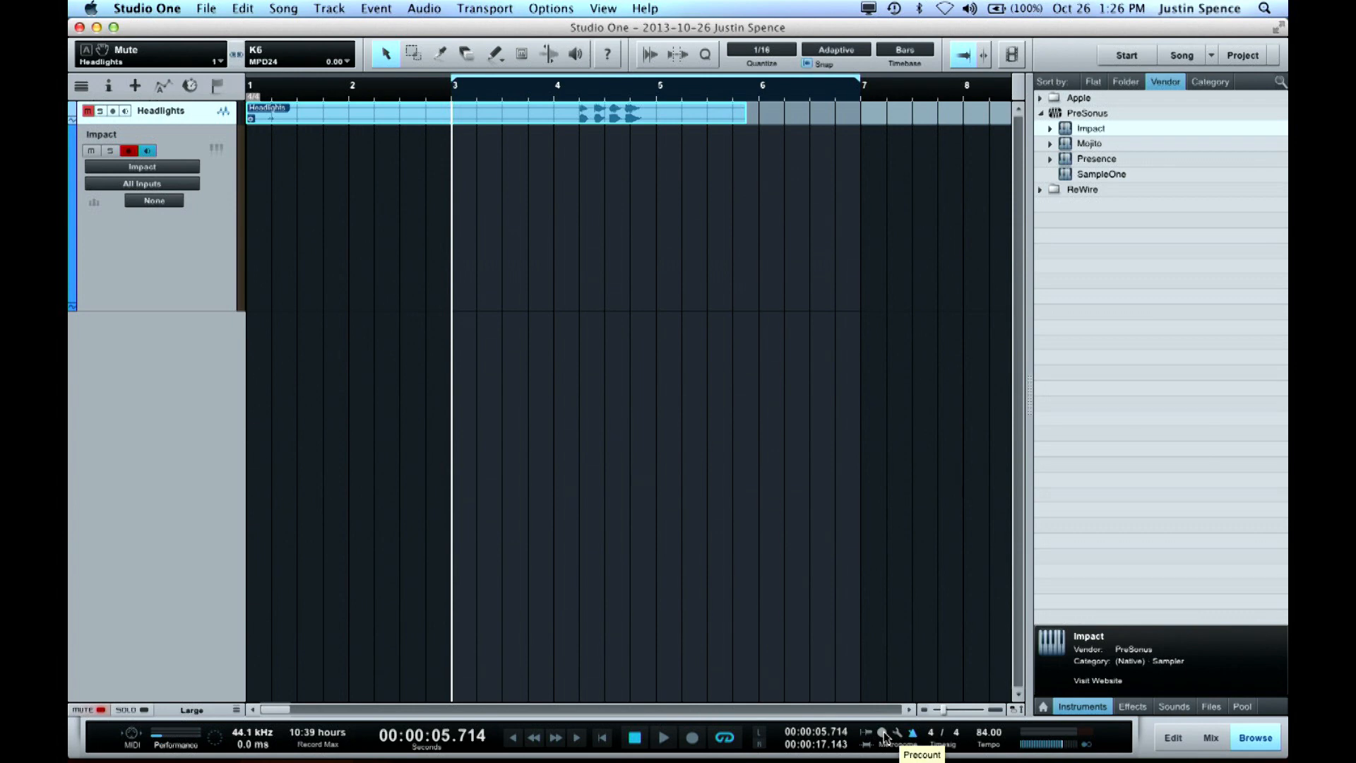
{"action": "left_click", "coordinate": [883, 732]}
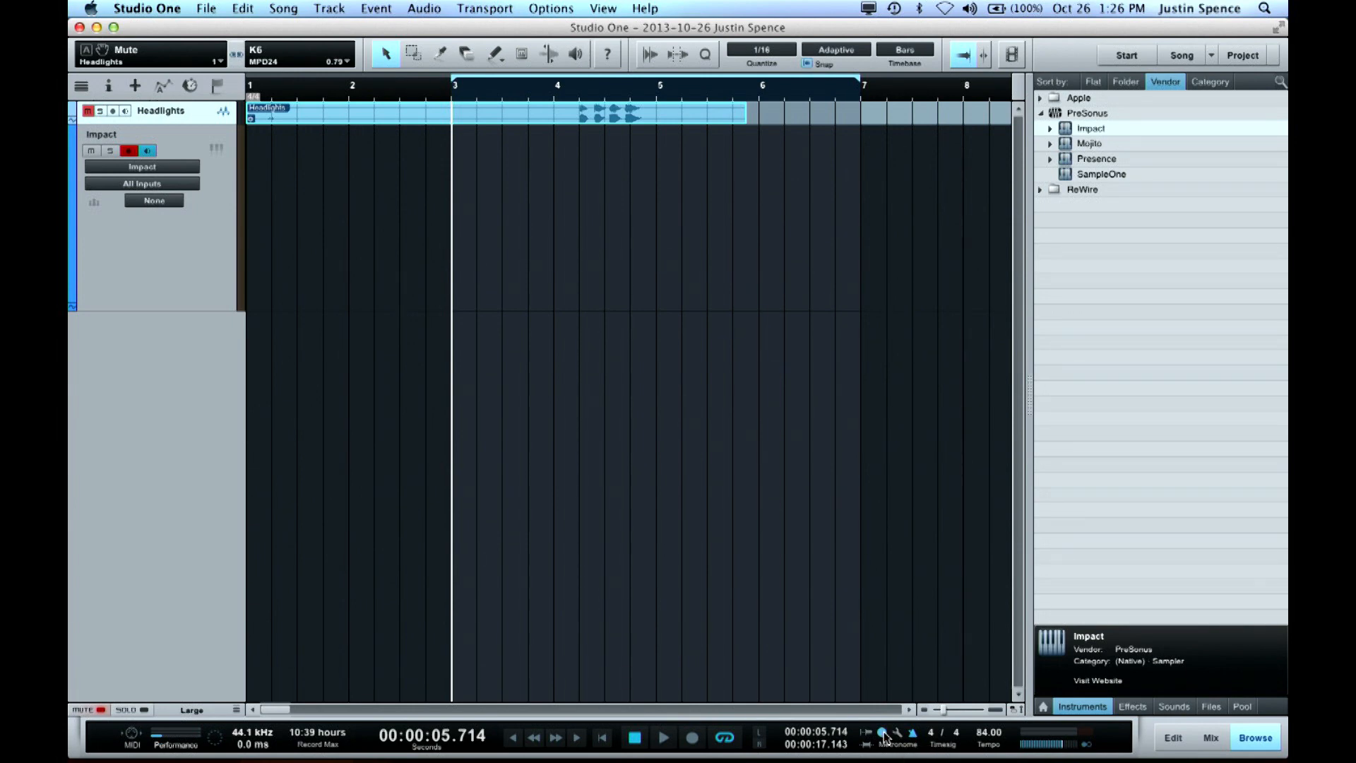
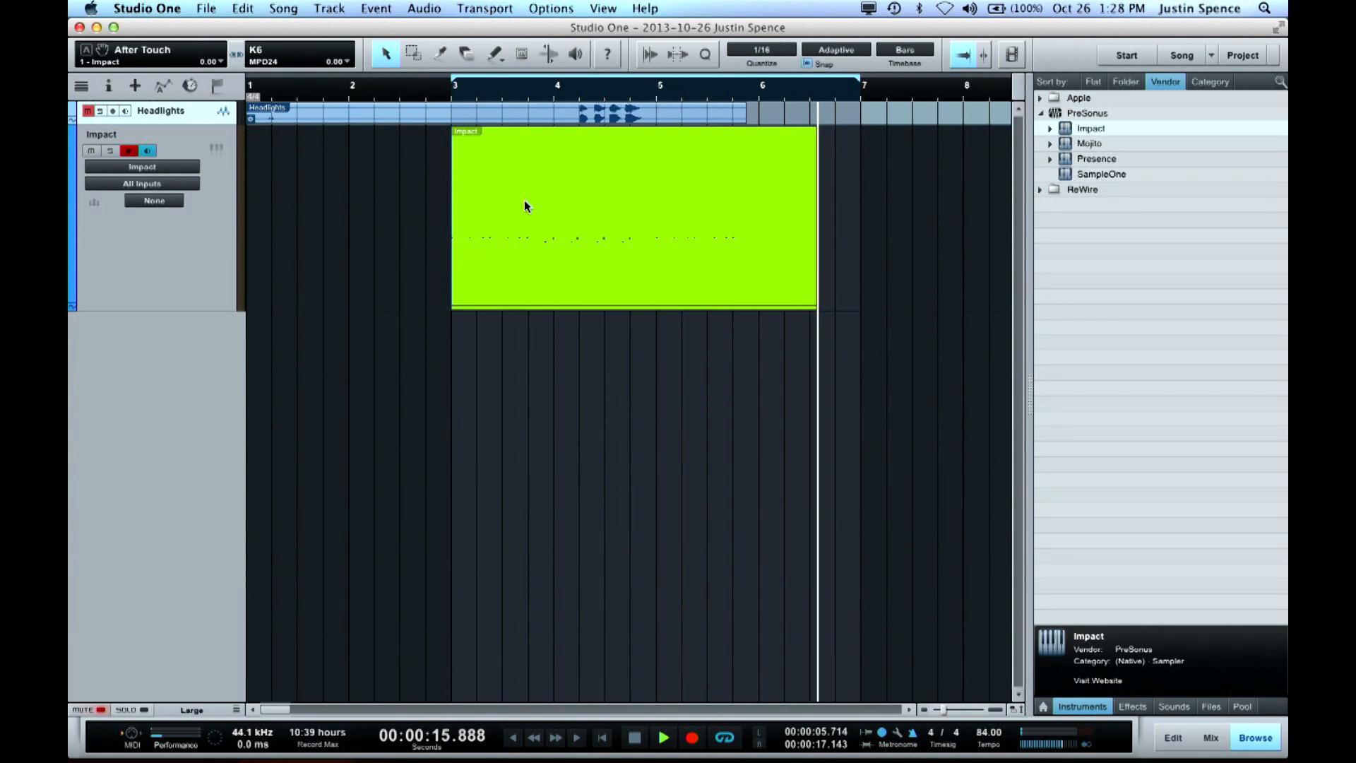
Delete the recorded Impact part and record a new pad performance across the loop from bar 3 to bar 7
{"action": "key", "text": "Delete"}
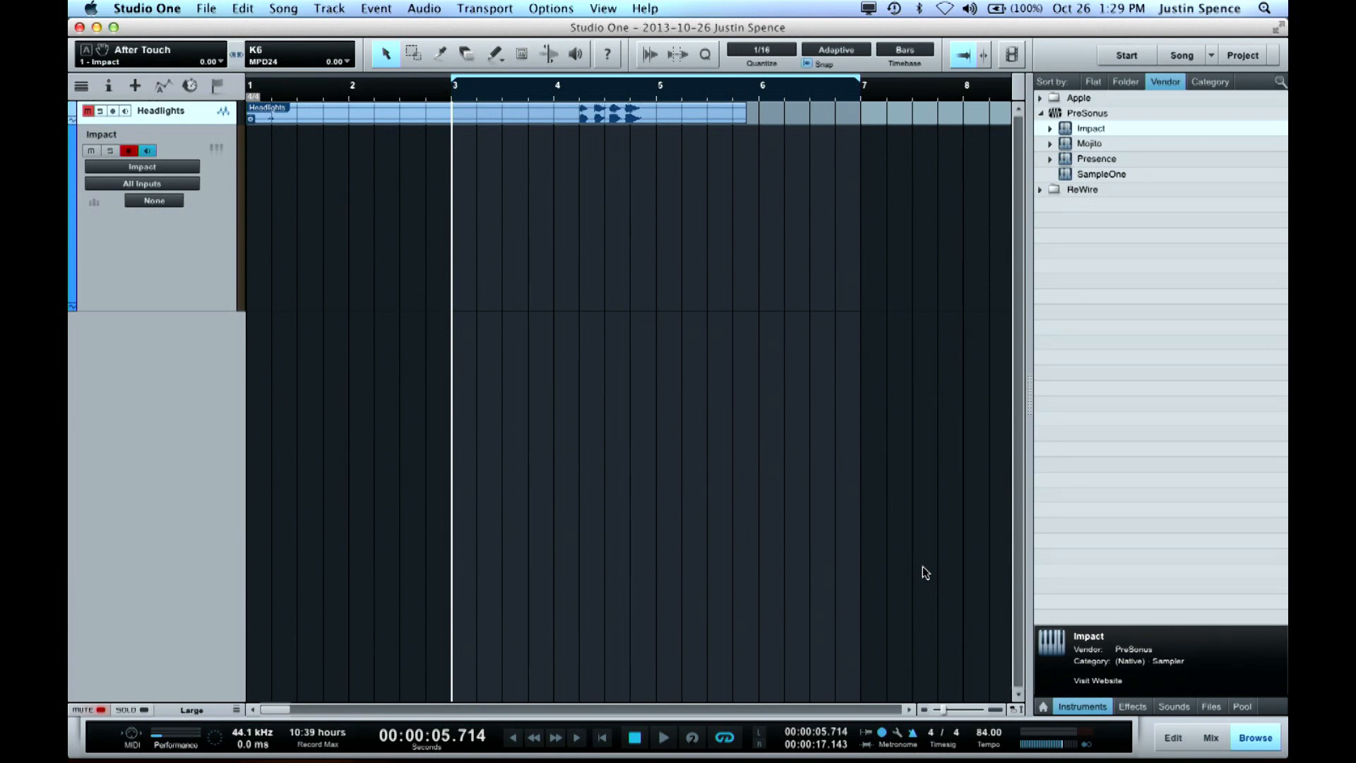
{"action": "key", "text": "KP_Multiply"}
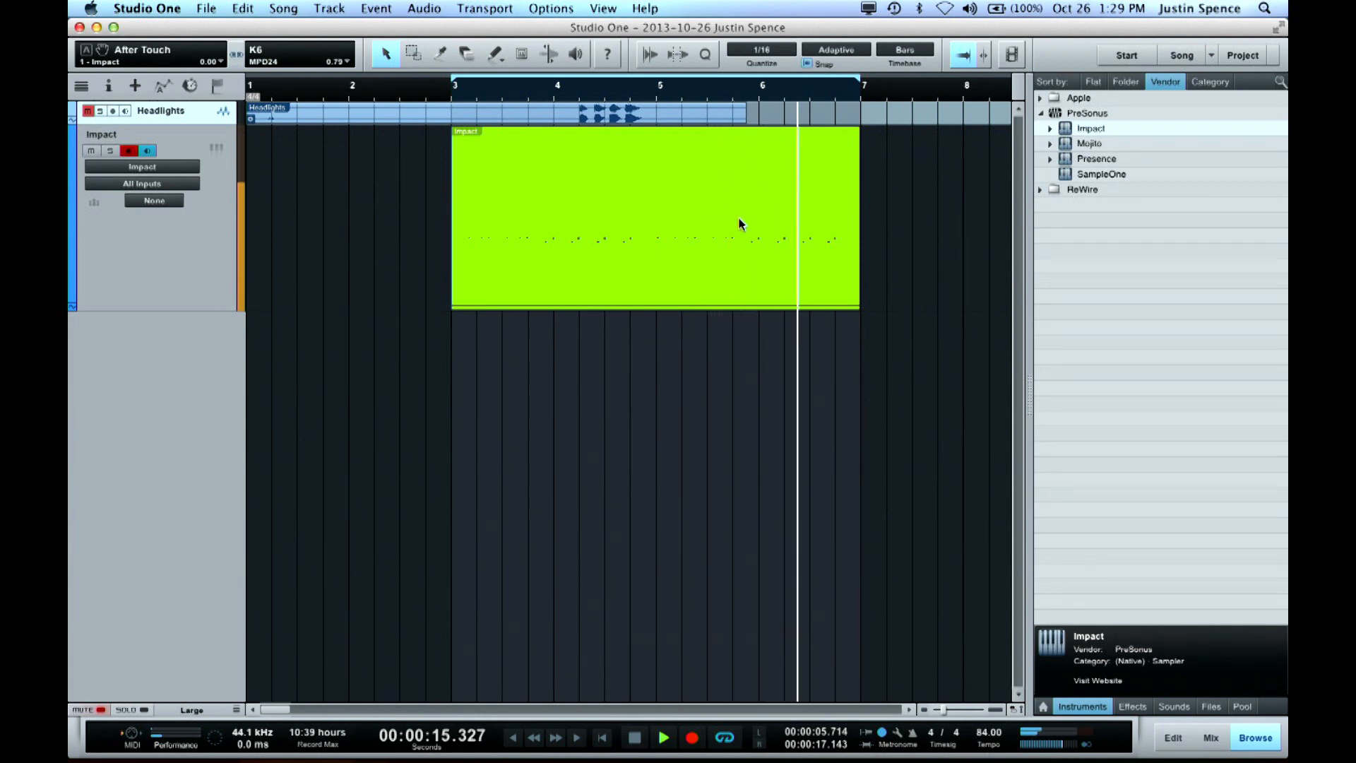
{"action": "key", "text": "space"}
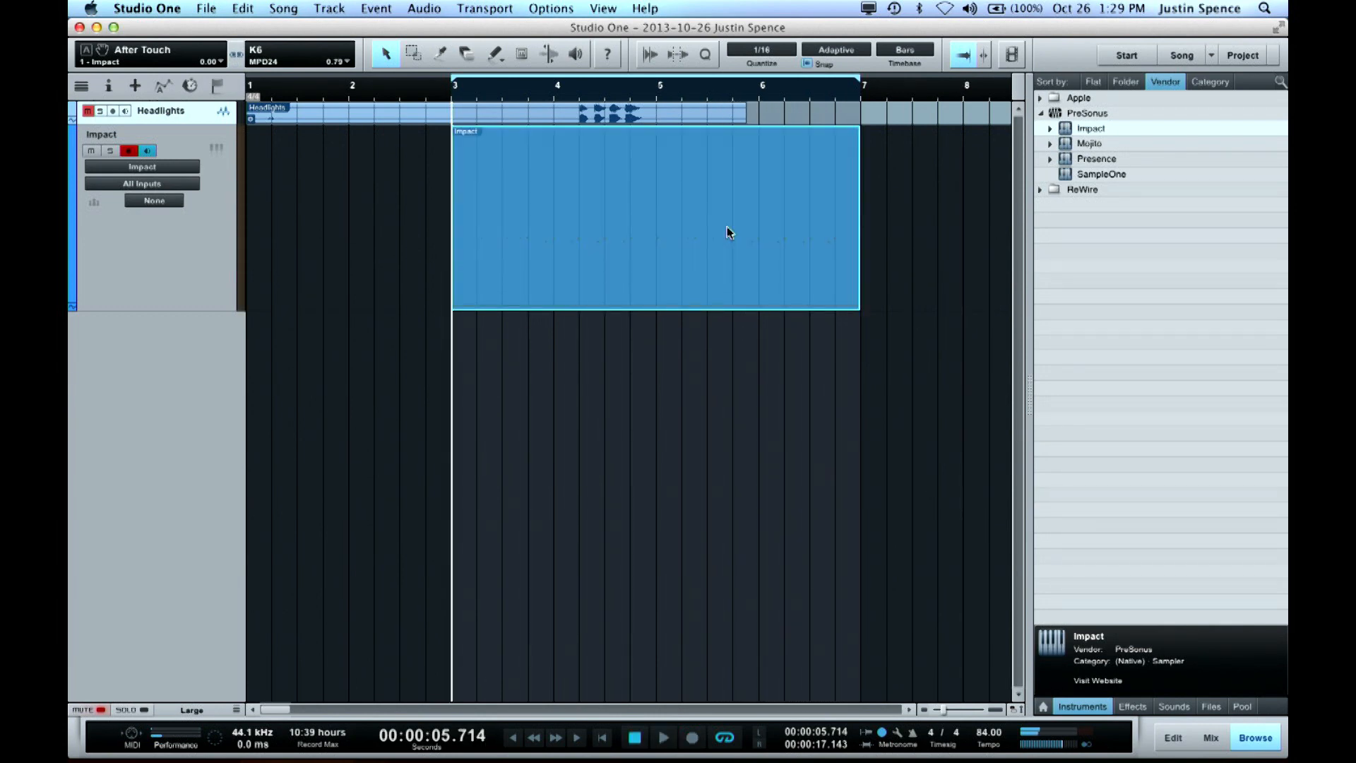
Inspect the notes of the newly recorded Impact part in the editor, then return to the arrangement
{"action": "left_click", "coordinate": [584, 224]}
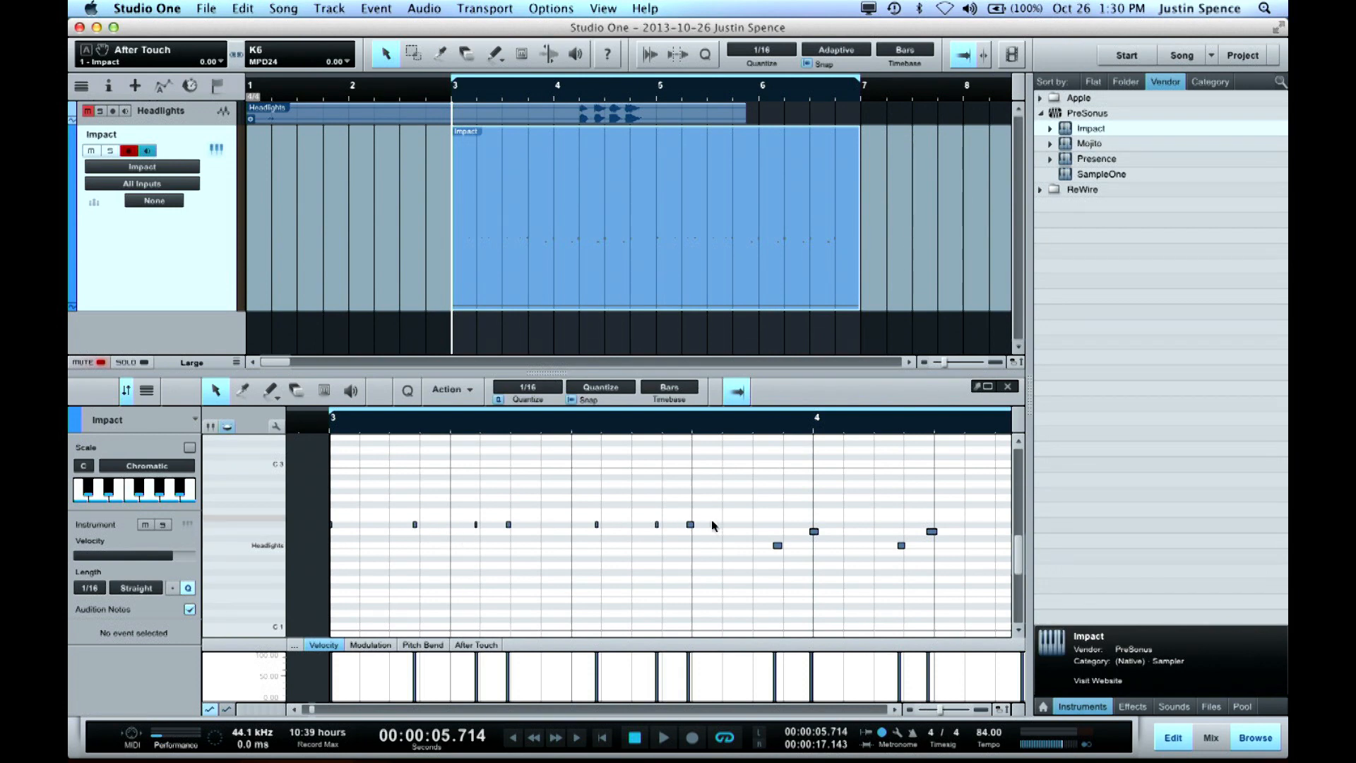
{"action": "key", "text": "F2"}
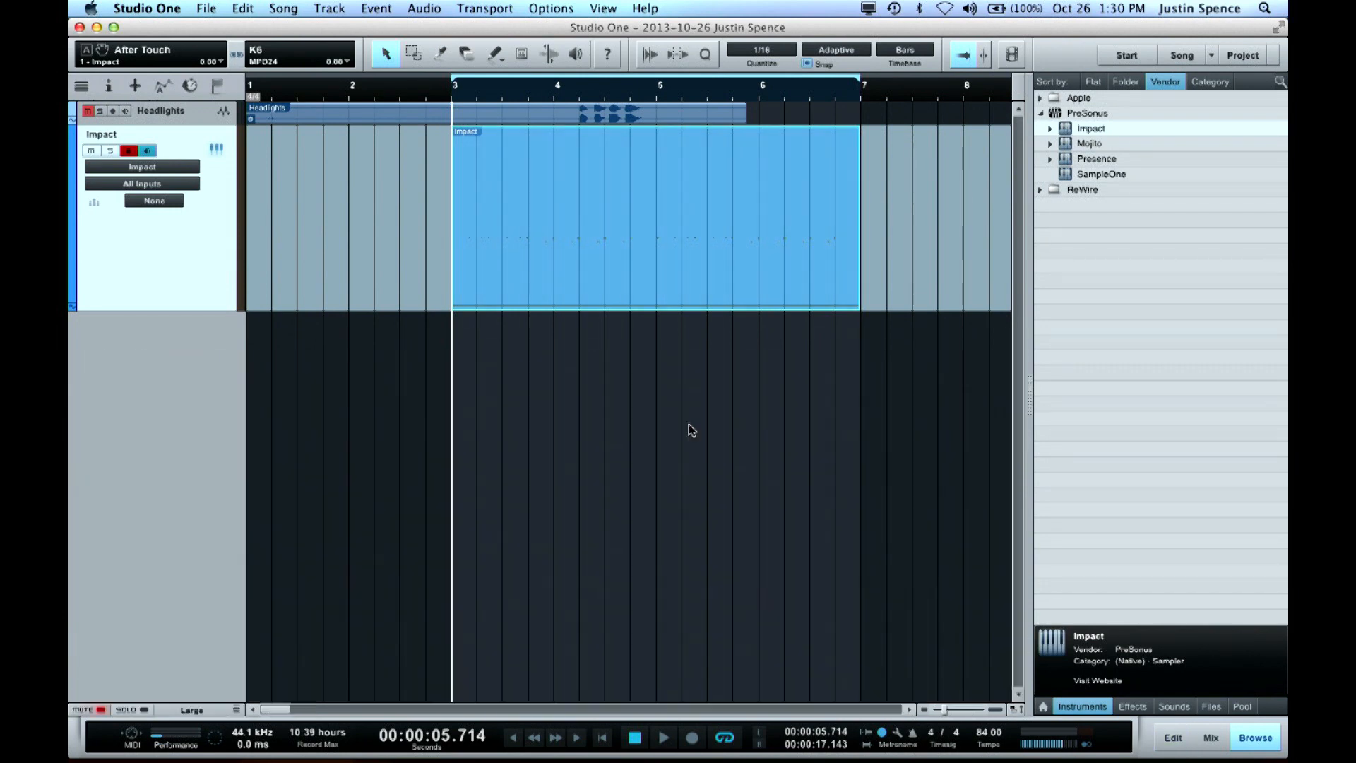
{"action": "key", "text": "z"}
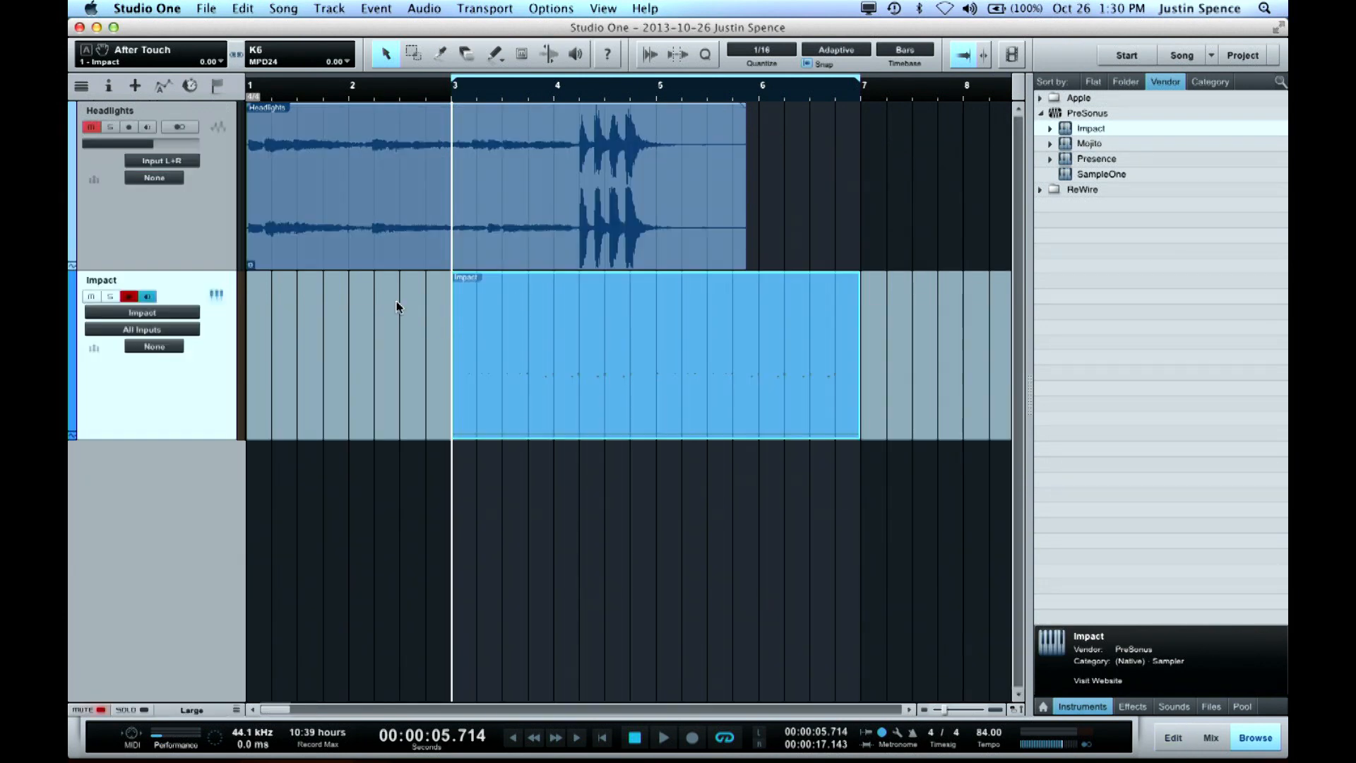
{"action": "key", "text": "w"}
{"action": "key", "text": "w"}
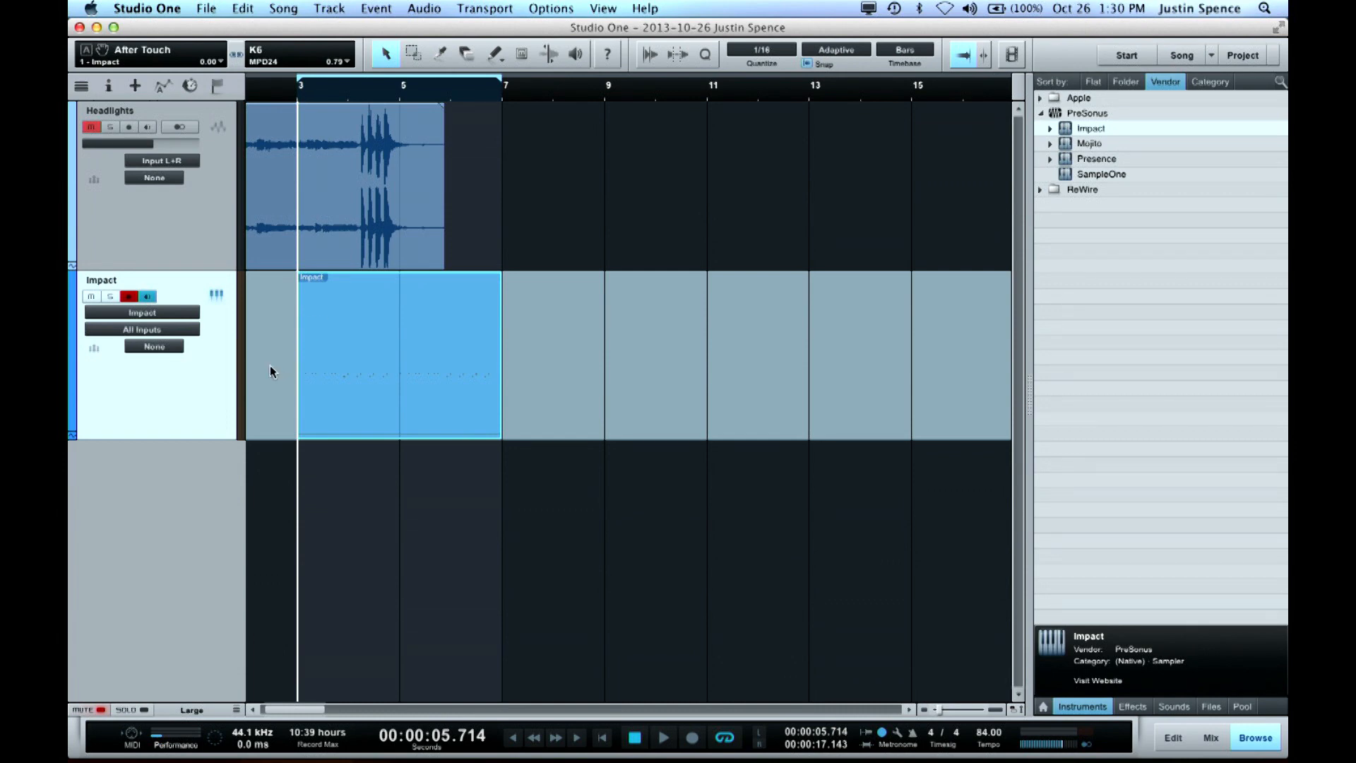
Load 808 Snare onto Impact pad F1 and Dirty Hit onto pad D1 from the Samples folder
{"action": "left_click", "coordinate": [216, 295]}
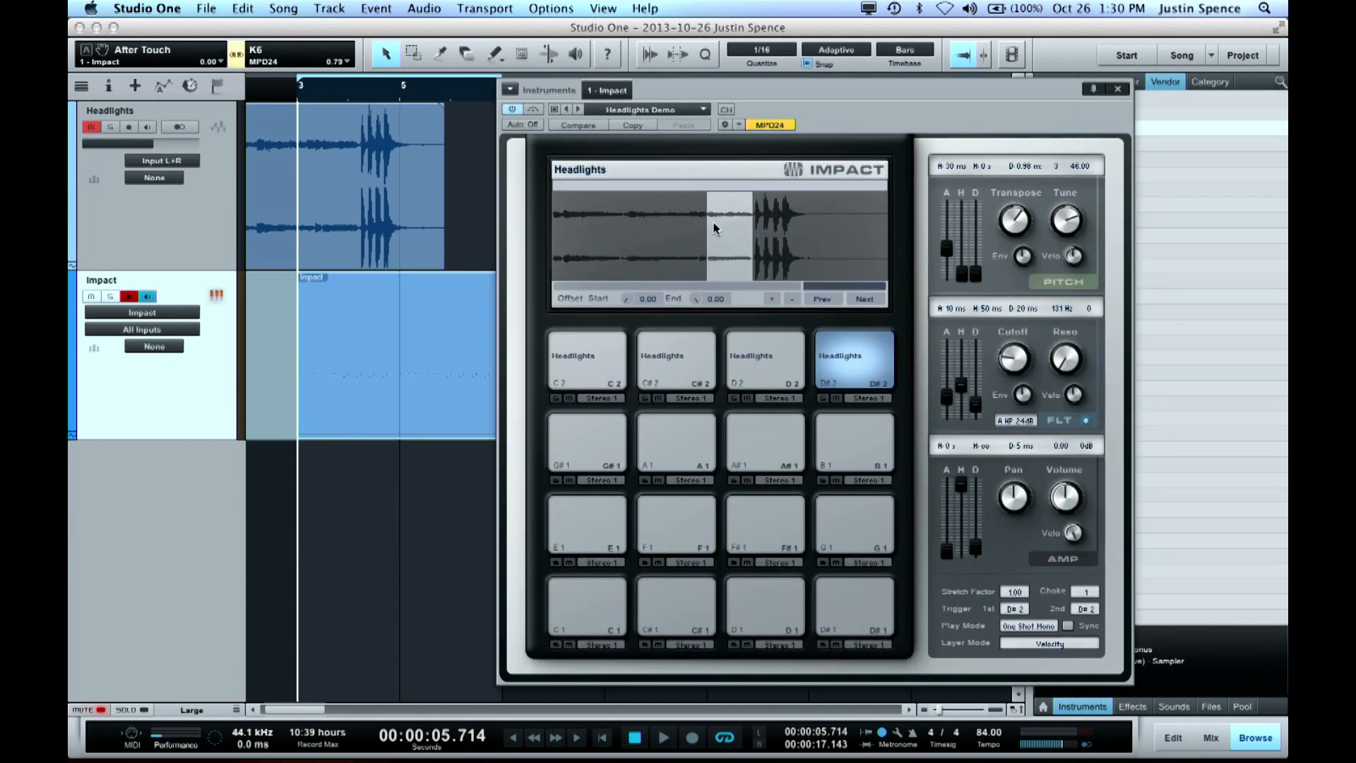
{"action": "left_click_drag", "start_coordinate": [947, 92], "coordinate": [815, 79]}
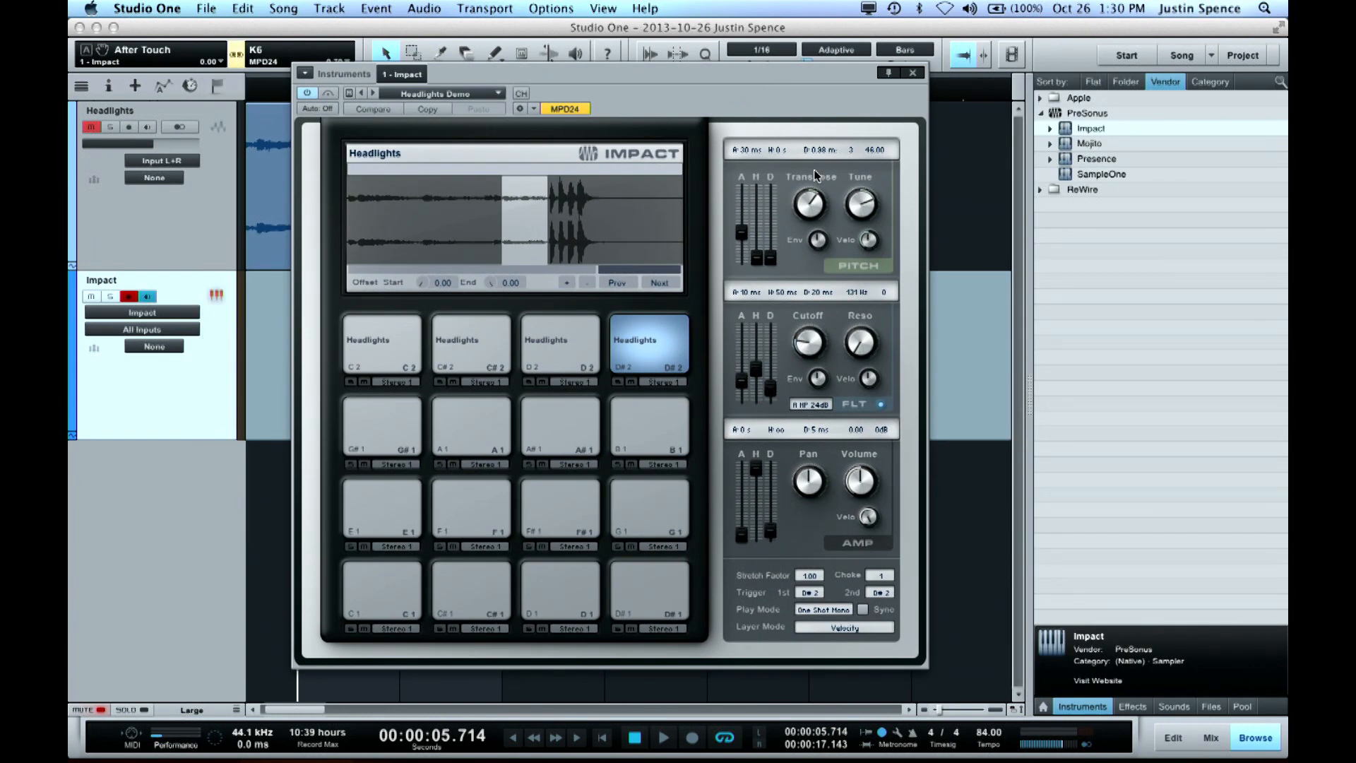
{"action": "left_click", "coordinate": [1210, 707]}
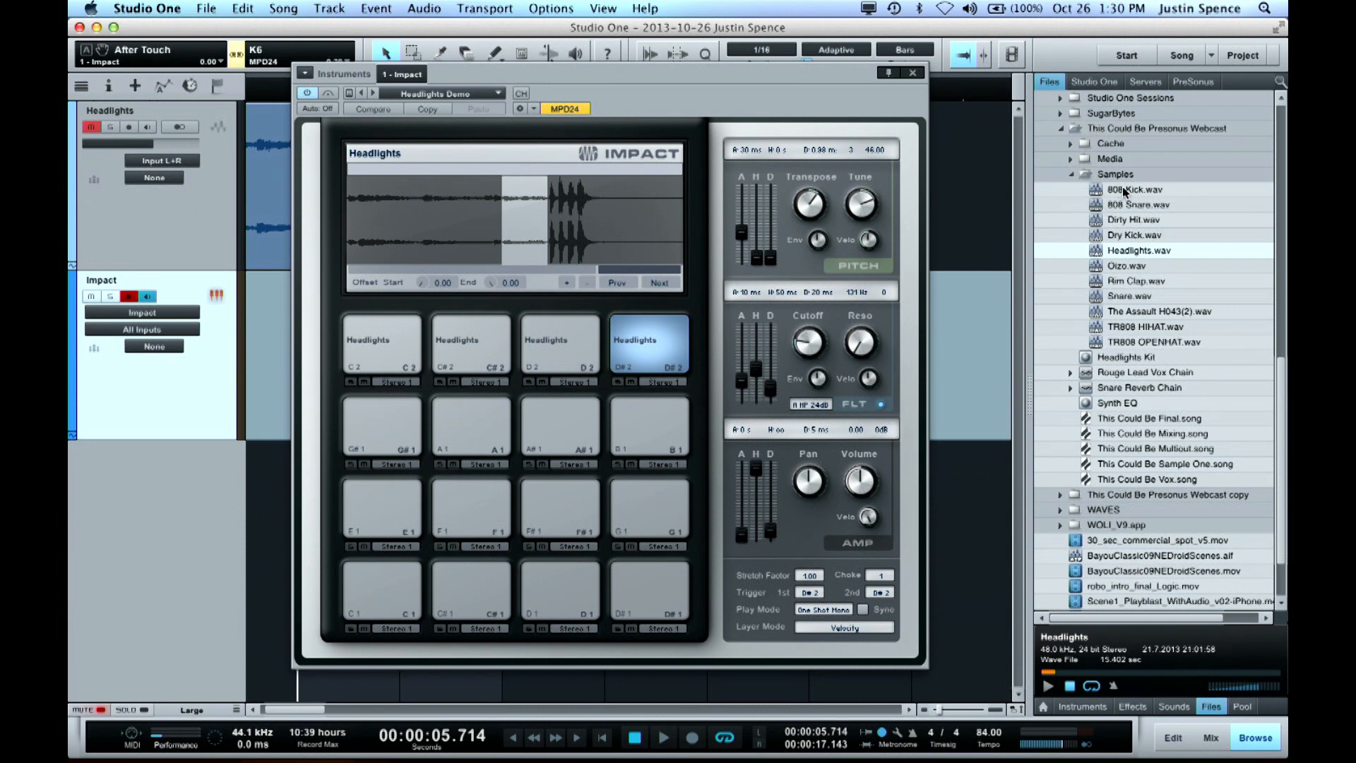
{"action": "left_click_drag", "start_coordinate": [1126, 205], "coordinate": [481, 511]}
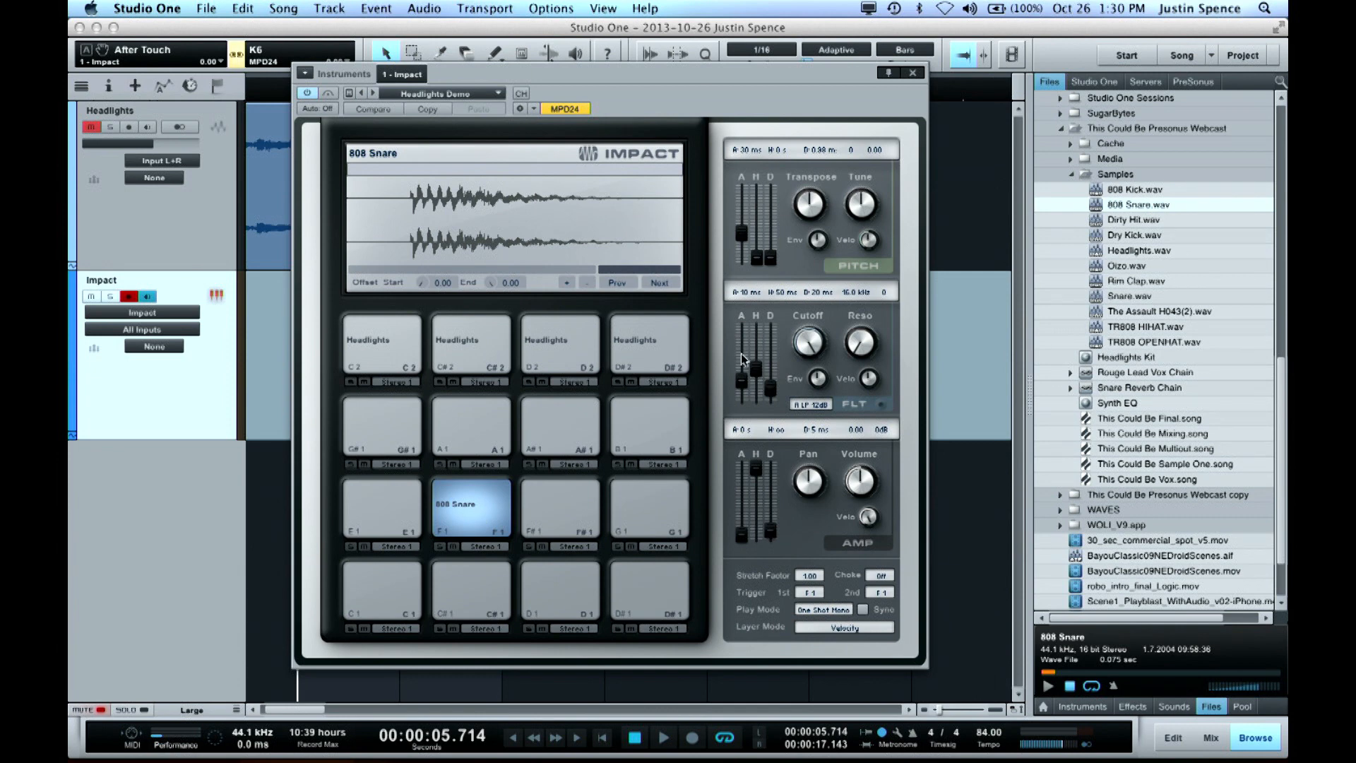
{"action": "left_click_drag", "start_coordinate": [1139, 223], "coordinate": [571, 574]}
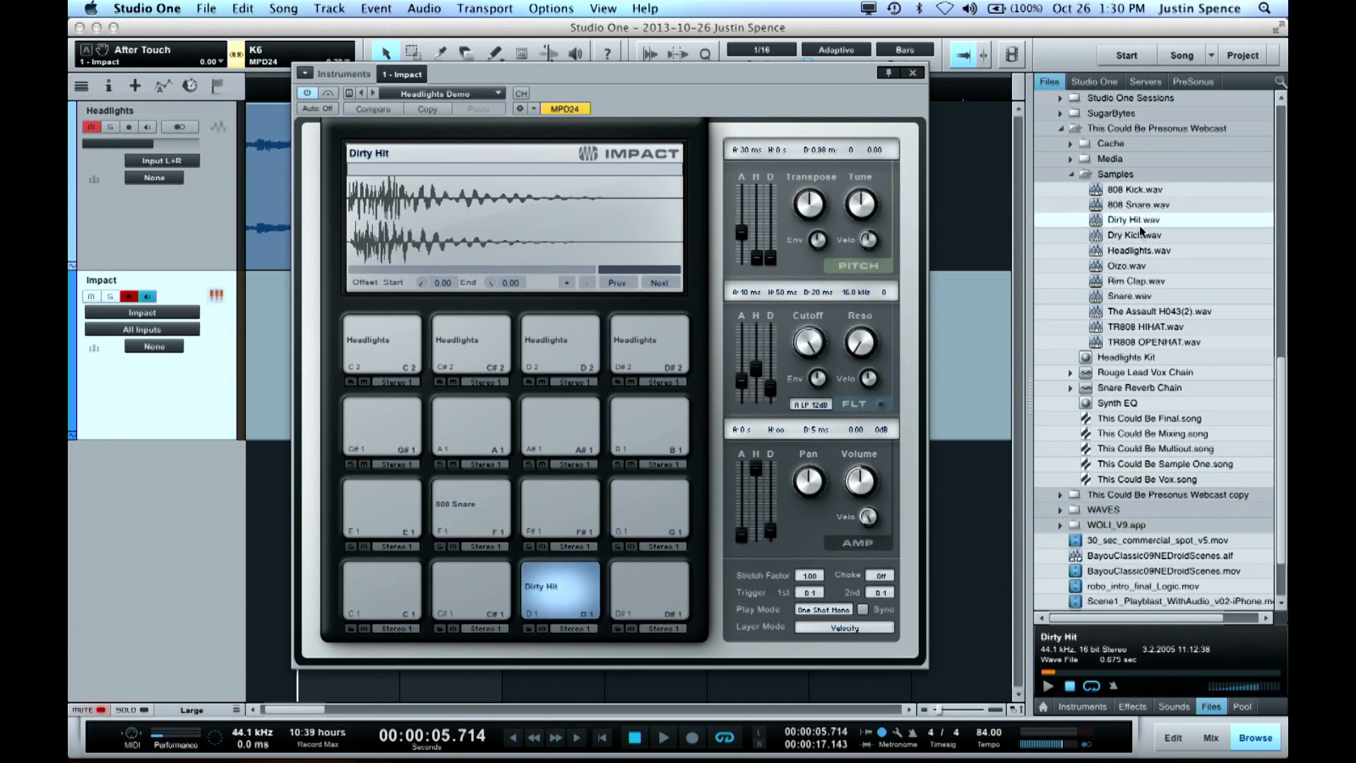
Audition the drum samples in the Samples folder one after another, starting with 808 Kick, and stop the preview
{"action": "left_click", "coordinate": [1132, 189]}
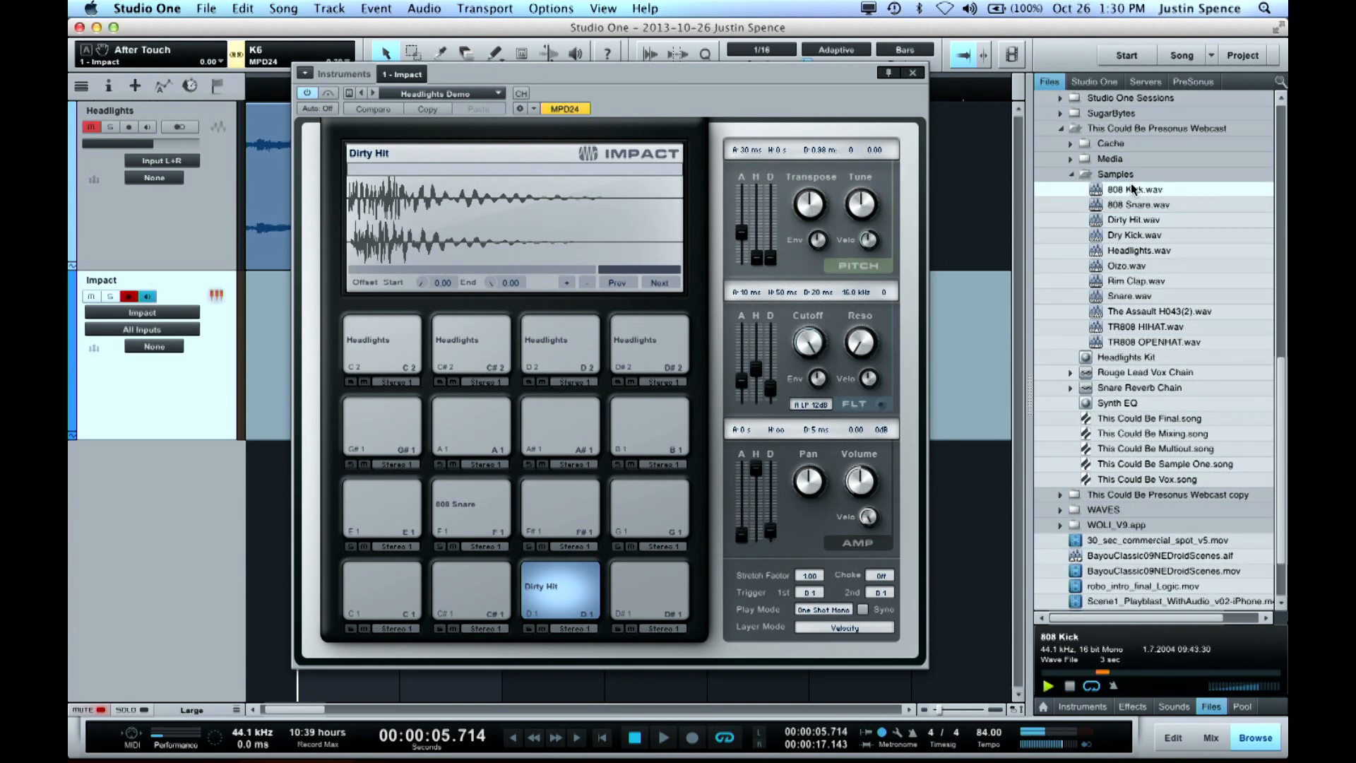
{"action": "key", "text": "Down"}
{"action": "key", "text": "Down"}
{"action": "key", "text": "Down"}
{"action": "key", "text": "Down"}
{"action": "key", "text": "Down"}
{"action": "key", "text": "Down"}
{"action": "key", "text": "Down"}
{"action": "key", "text": "Down"}
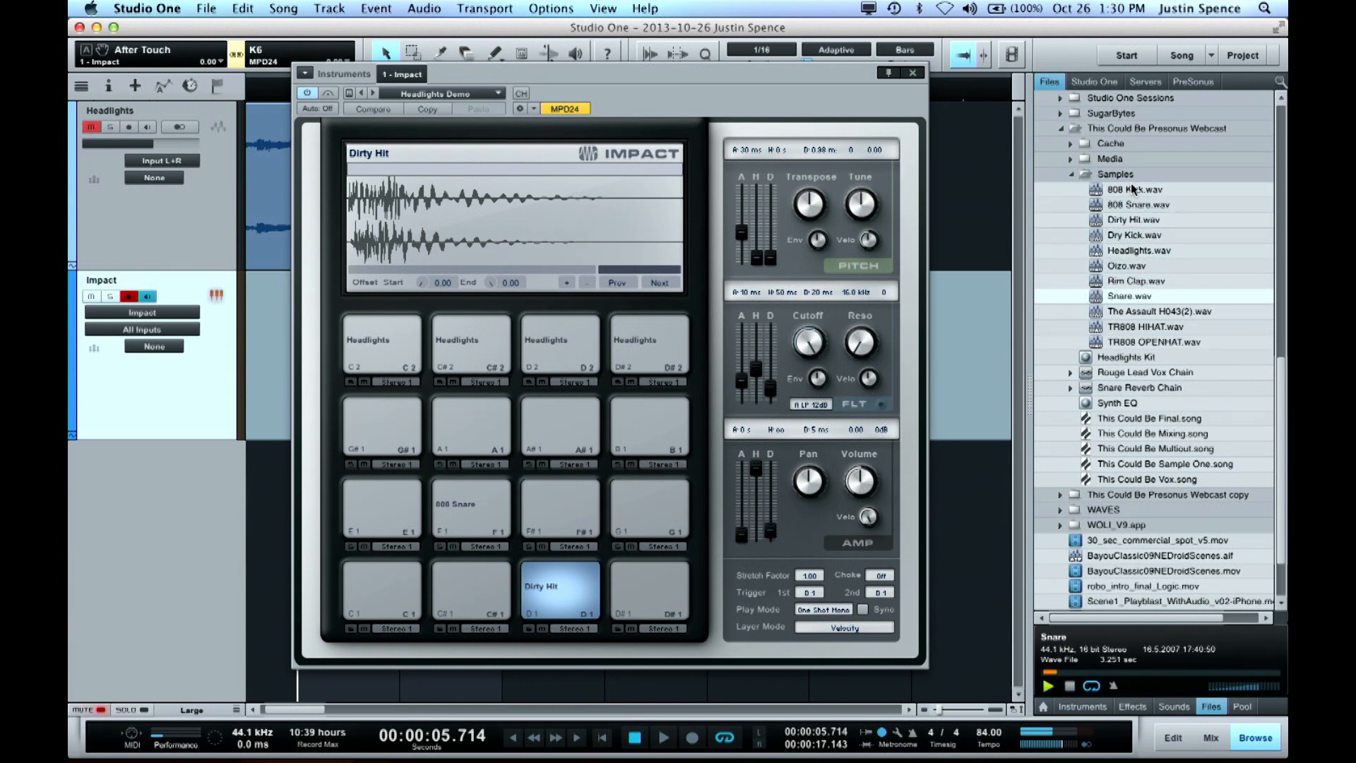
{"action": "key", "text": "Down"}
{"action": "key", "text": "Down"}
{"action": "key", "text": "Up"}
{"action": "key", "text": "Up"}
{"action": "key", "text": "Up"}
{"action": "key", "text": "Up"}
{"action": "key", "text": "Up"}
{"action": "key", "text": "Up"}
{"action": "key", "text": "Up"}
{"action": "key", "text": "Up"}
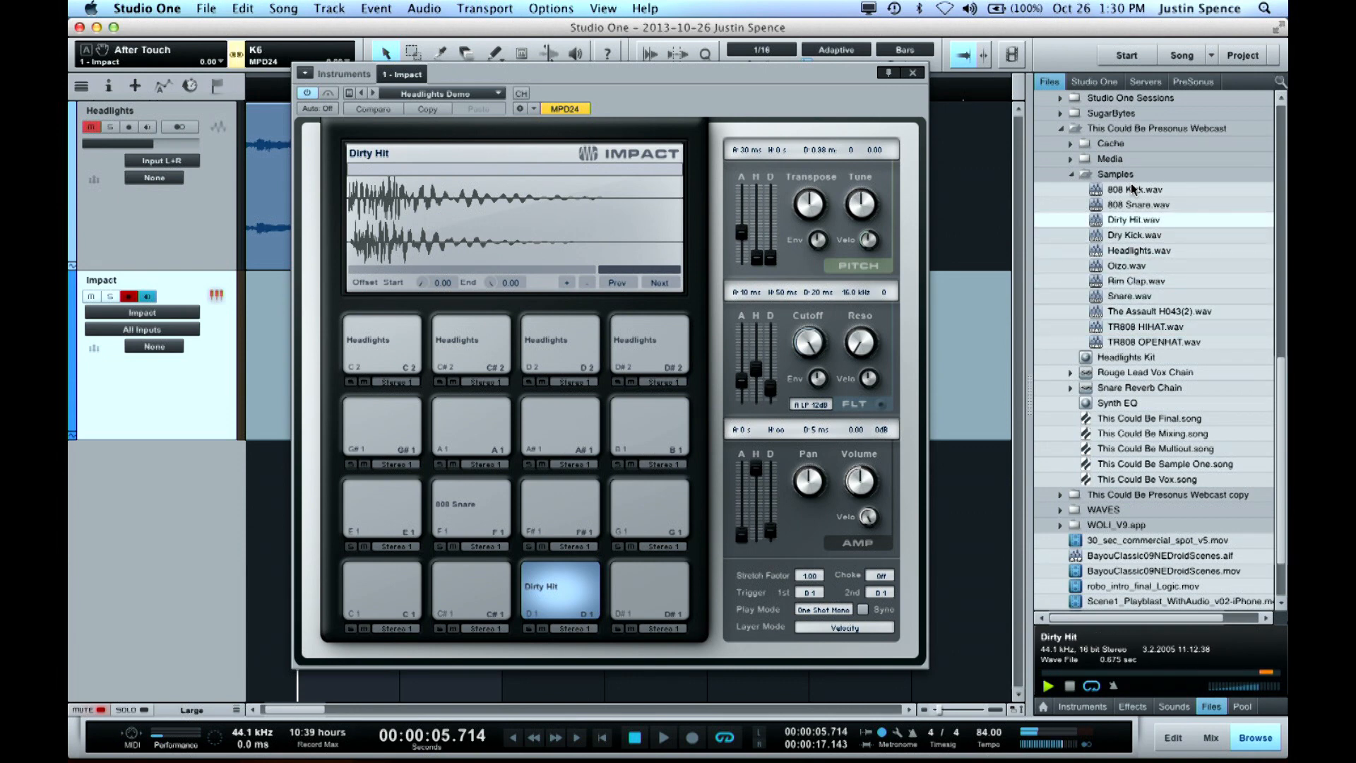
{"action": "key", "text": "Up"}
{"action": "key", "text": "space"}
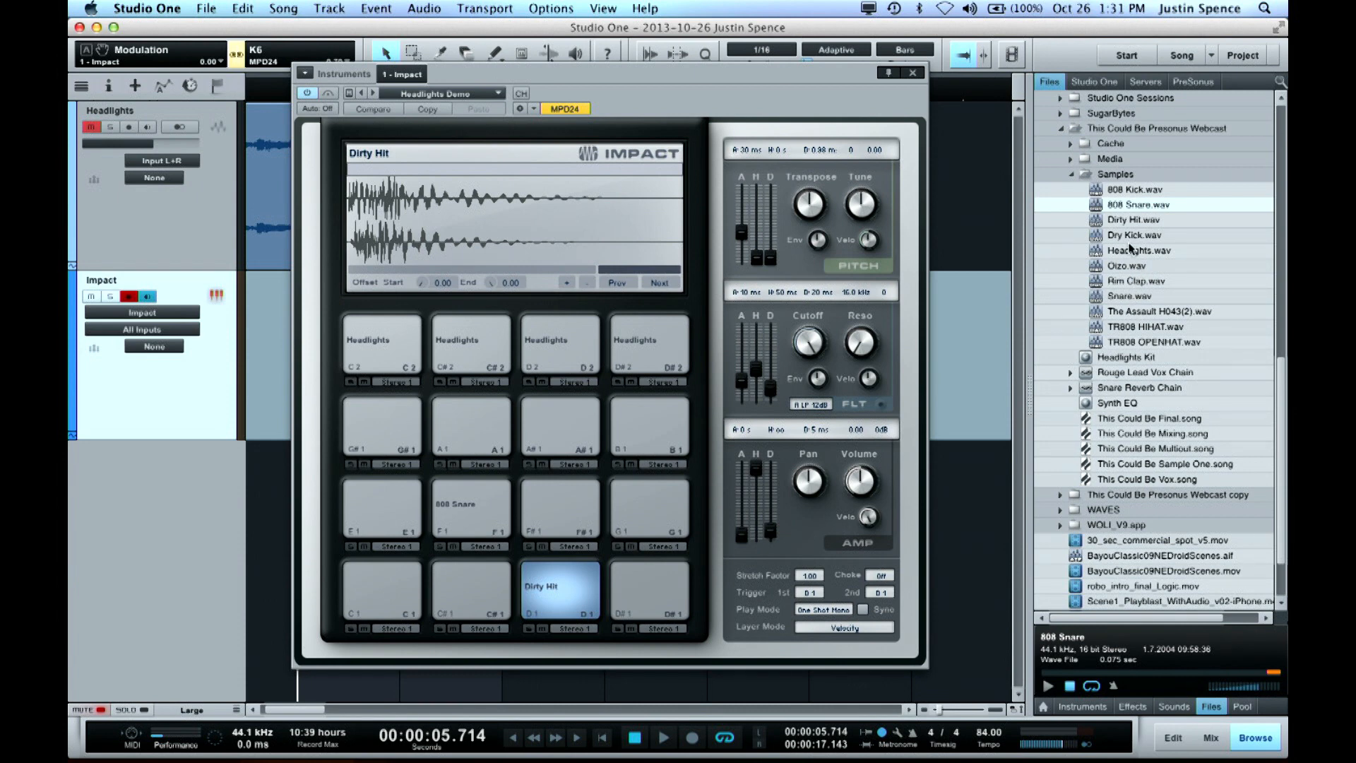
Load TR808 HIHAT onto pad A#1, TR808 OPENHAT onto B1, Snare onto E1, Dry Kick onto C1 and Rim Clap onto G1
{"action": "left_click_drag", "start_coordinate": [1141, 327], "coordinate": [583, 445]}
{"action": "left_click_drag", "start_coordinate": [1152, 344], "coordinate": [647, 423]}
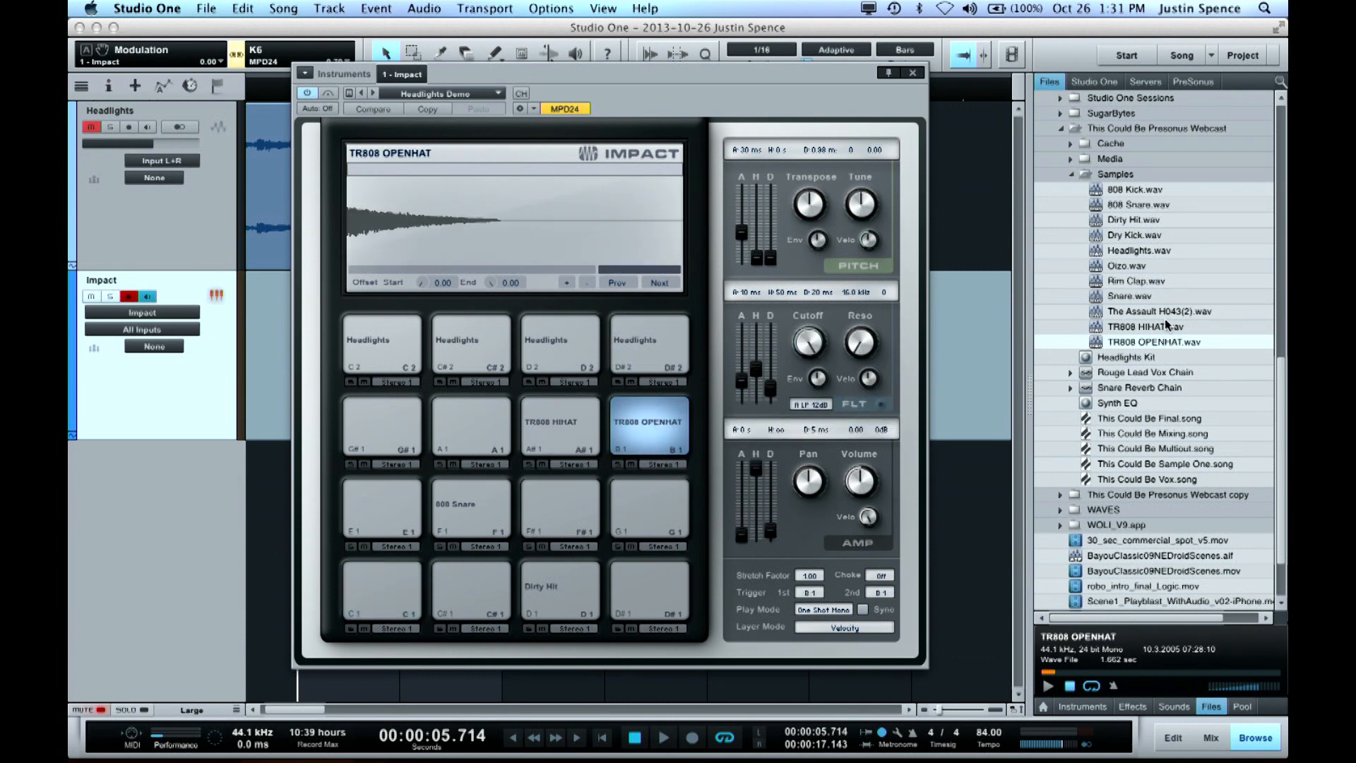
{"action": "left_click_drag", "start_coordinate": [1130, 296], "coordinate": [422, 515]}
{"action": "left_click_drag", "start_coordinate": [1122, 236], "coordinate": [406, 596]}
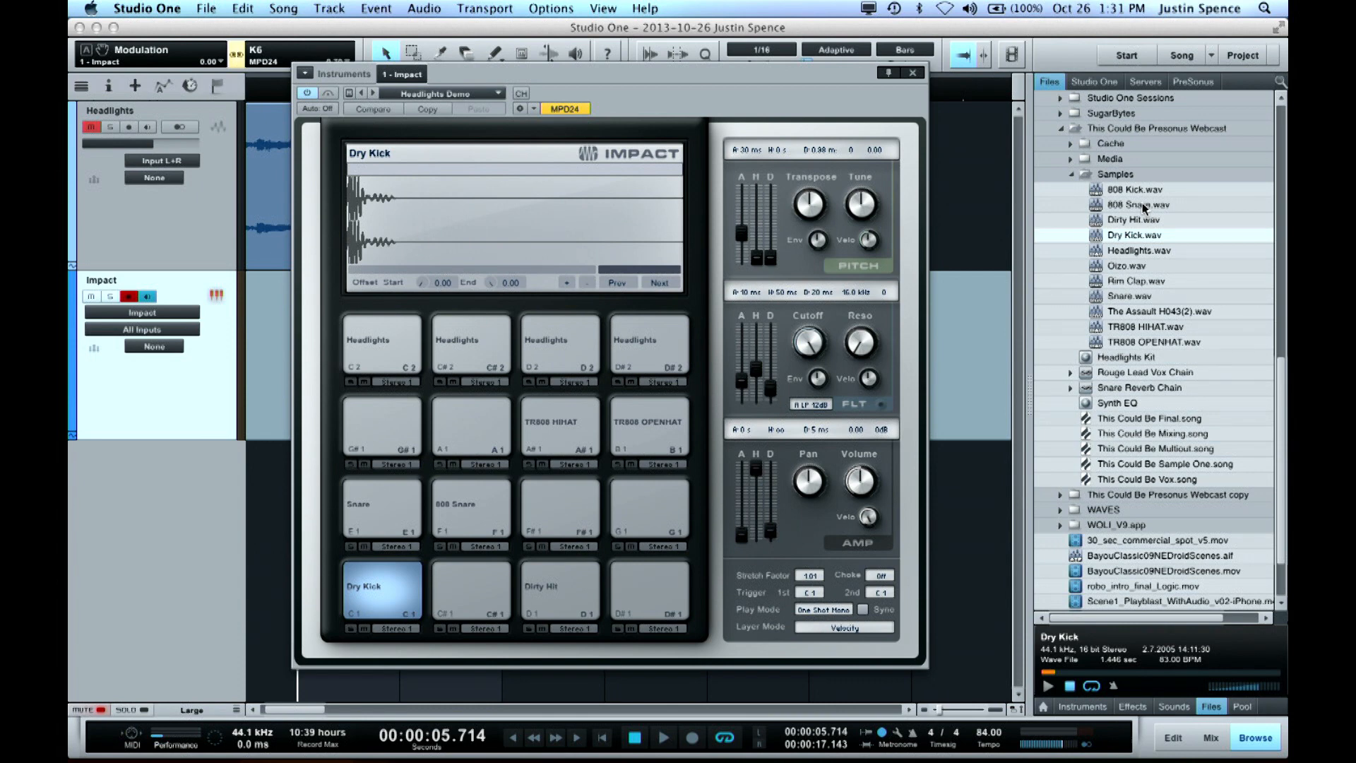
{"action": "left_click_drag", "start_coordinate": [1133, 282], "coordinate": [656, 509]}
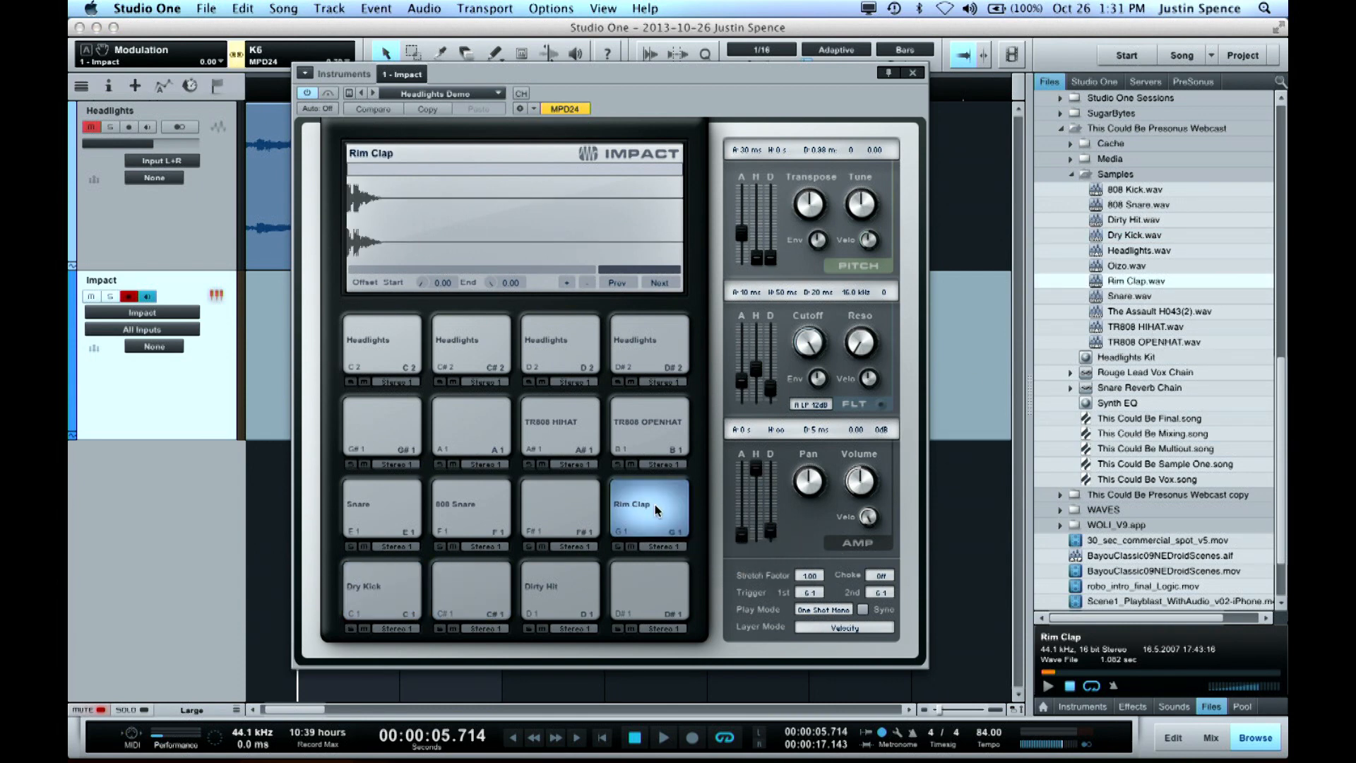
Trim the silence from the beginning of the 808 Snare sample on pad F1
{"action": "left_click", "coordinate": [459, 510]}
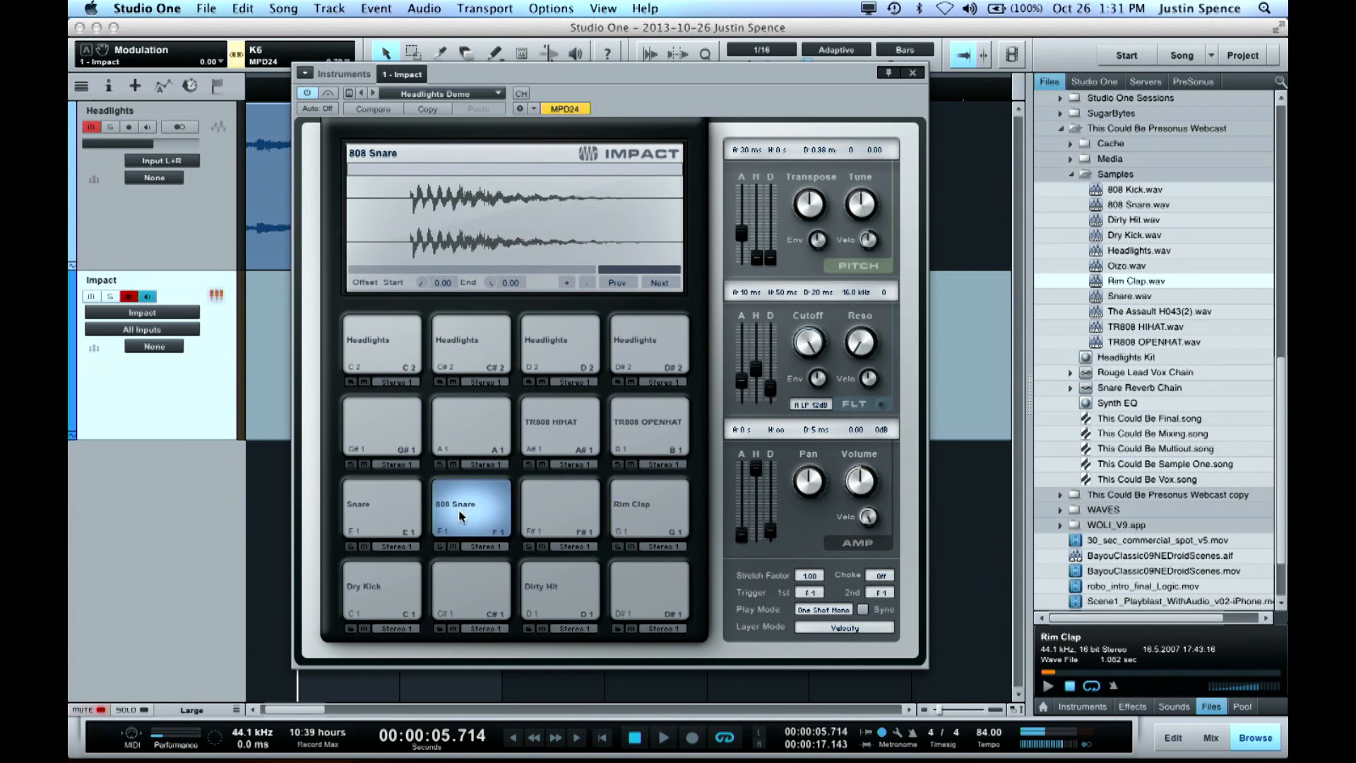
{"action": "left_click_drag", "start_coordinate": [352, 228], "coordinate": [413, 231]}
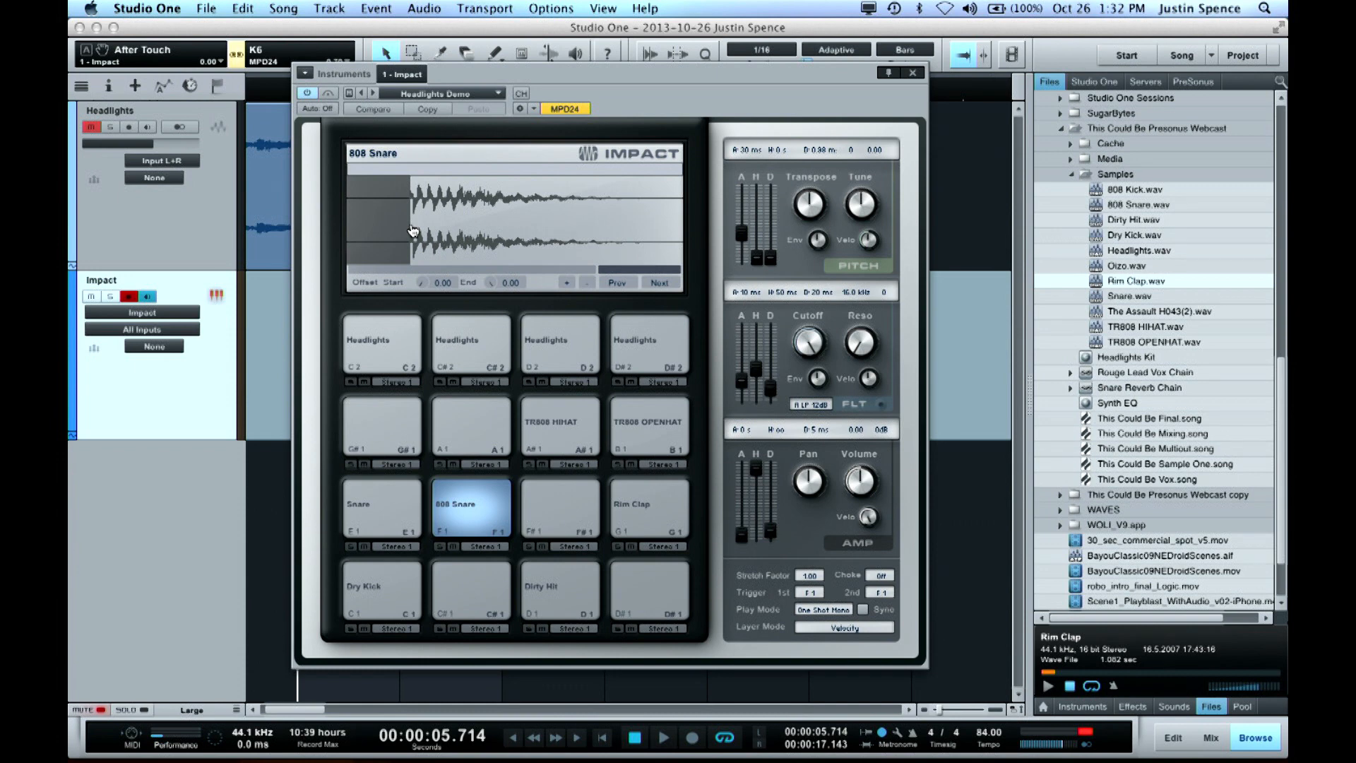
Assign both the TR808 HIHAT and TR808 OPENHAT pads to choke group 2
{"action": "left_click", "coordinate": [553, 431]}
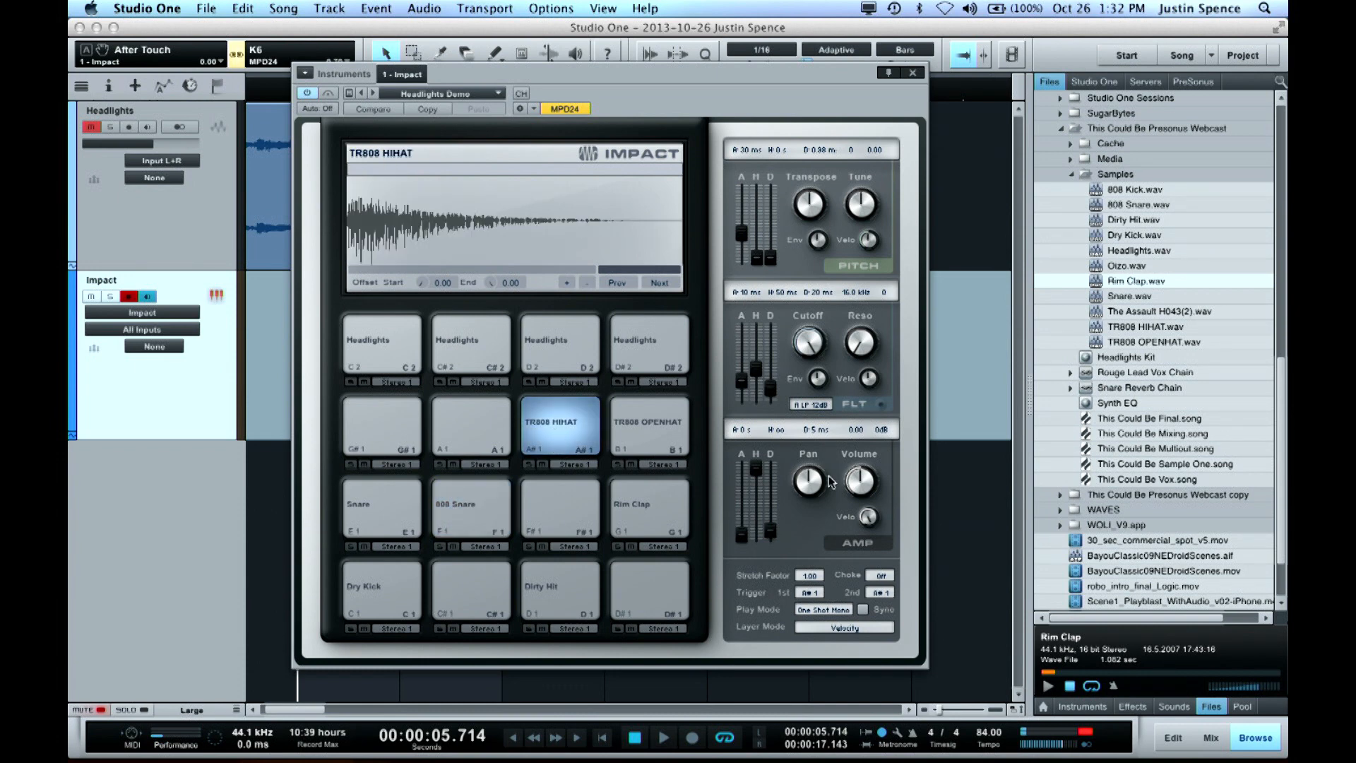
{"action": "left_click", "coordinate": [889, 576]}
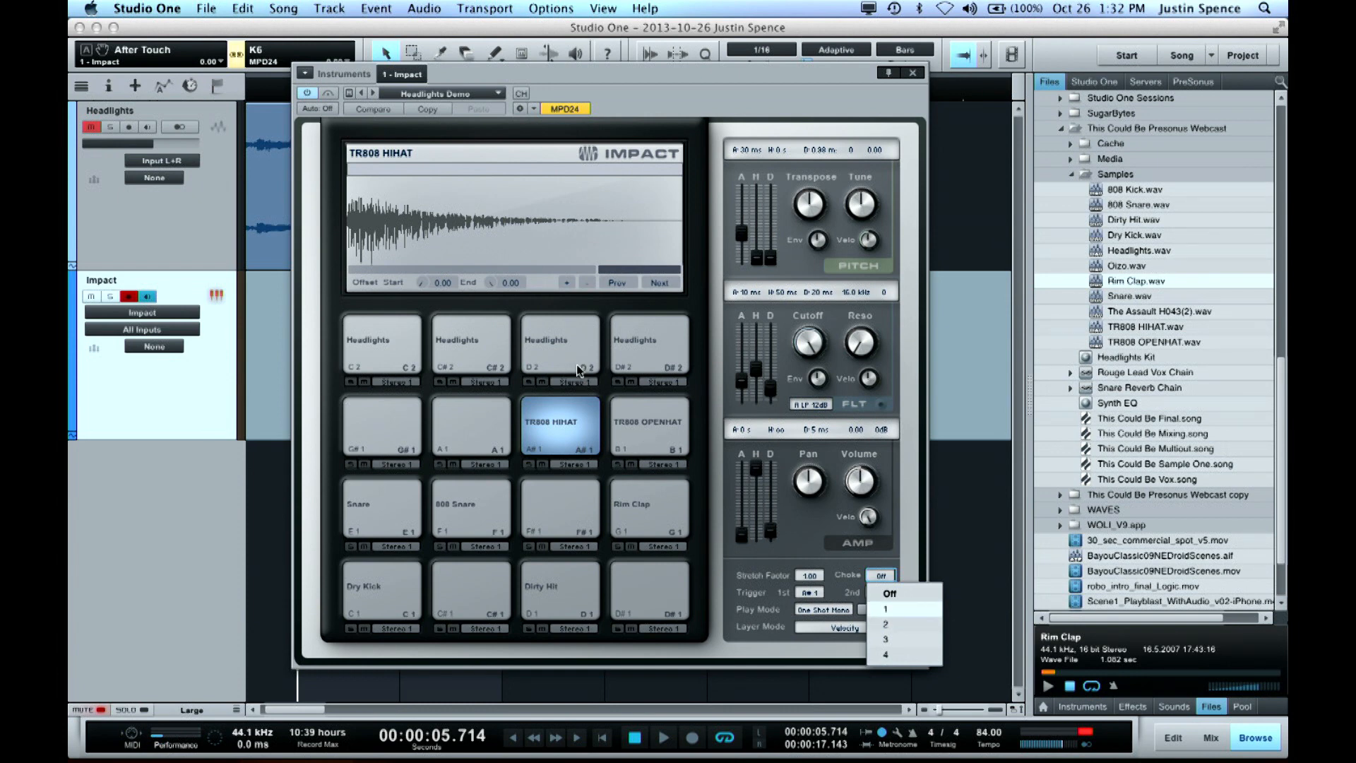
{"action": "left_click", "coordinate": [899, 625]}
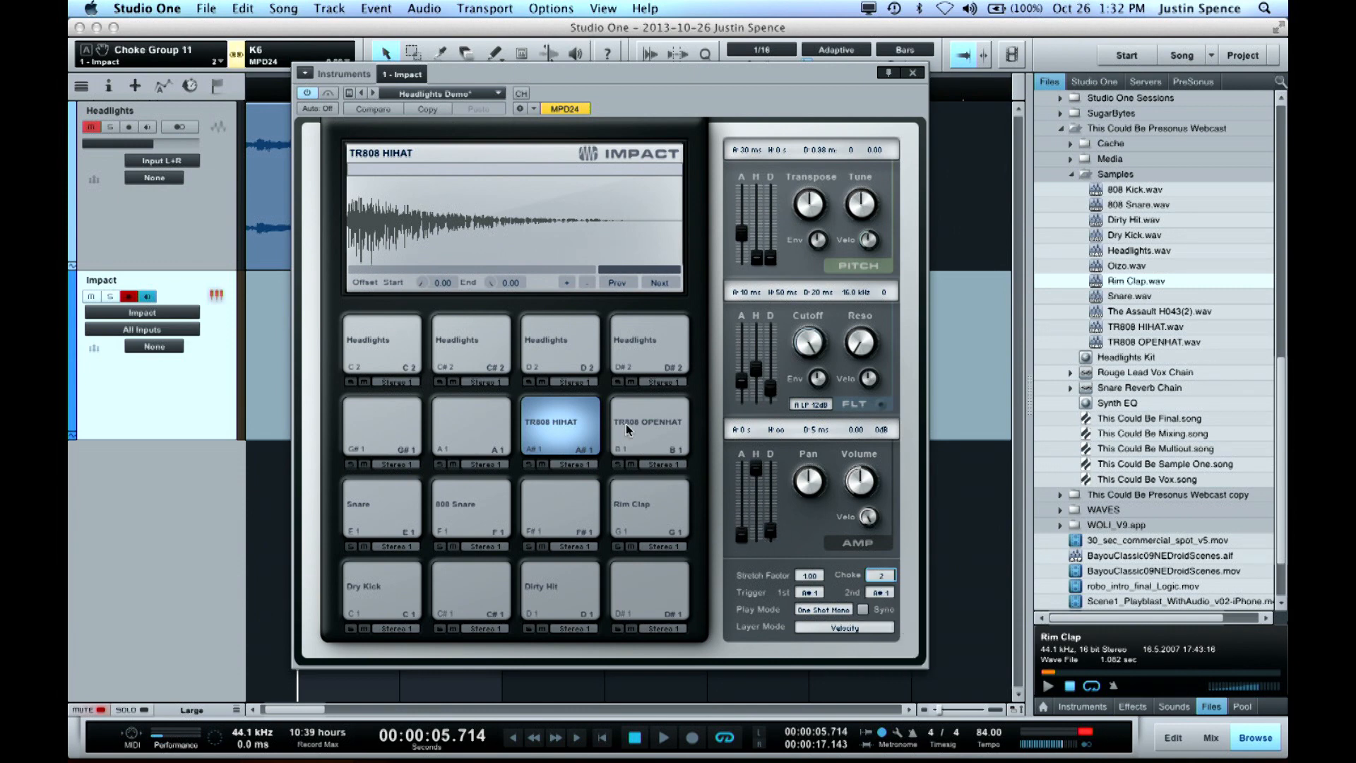
{"action": "left_click", "coordinate": [626, 429]}
{"action": "left_click", "coordinate": [880, 576]}
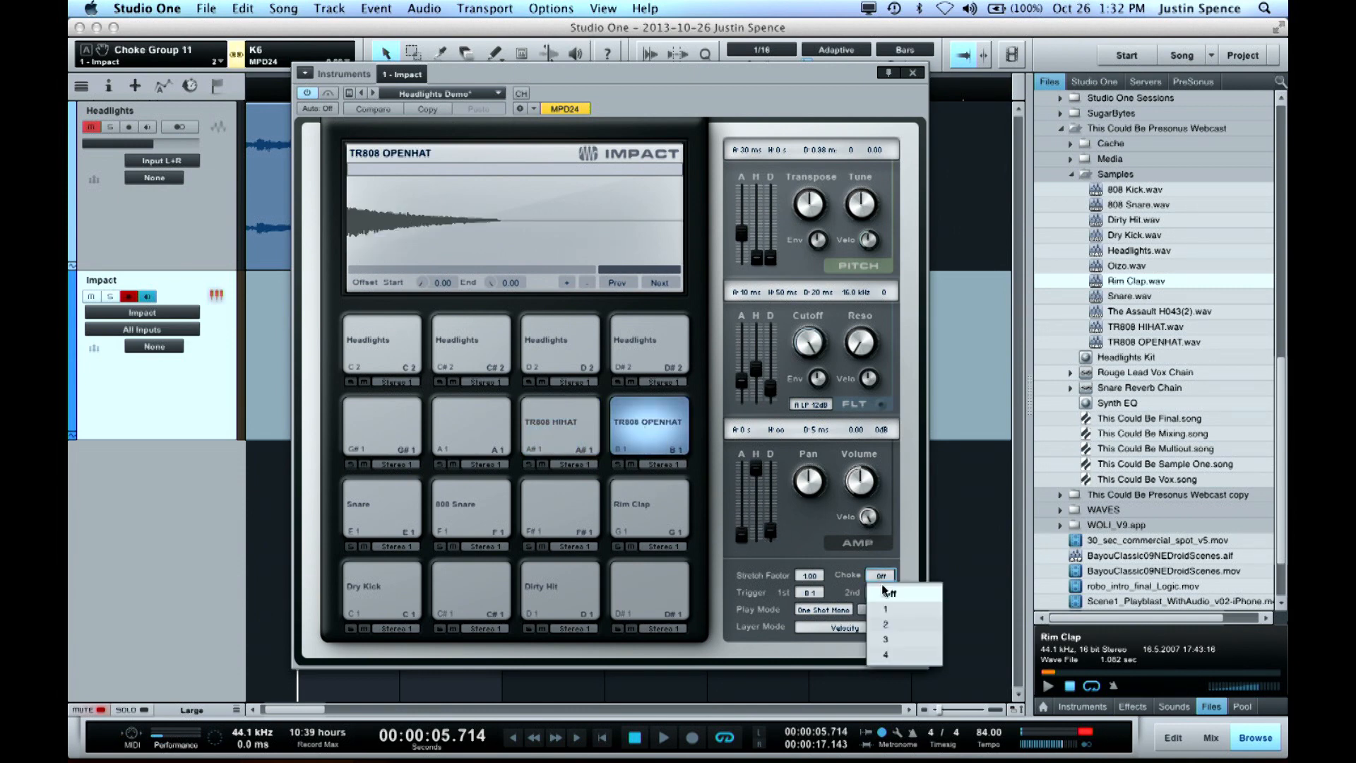
{"action": "left_click", "coordinate": [892, 625]}
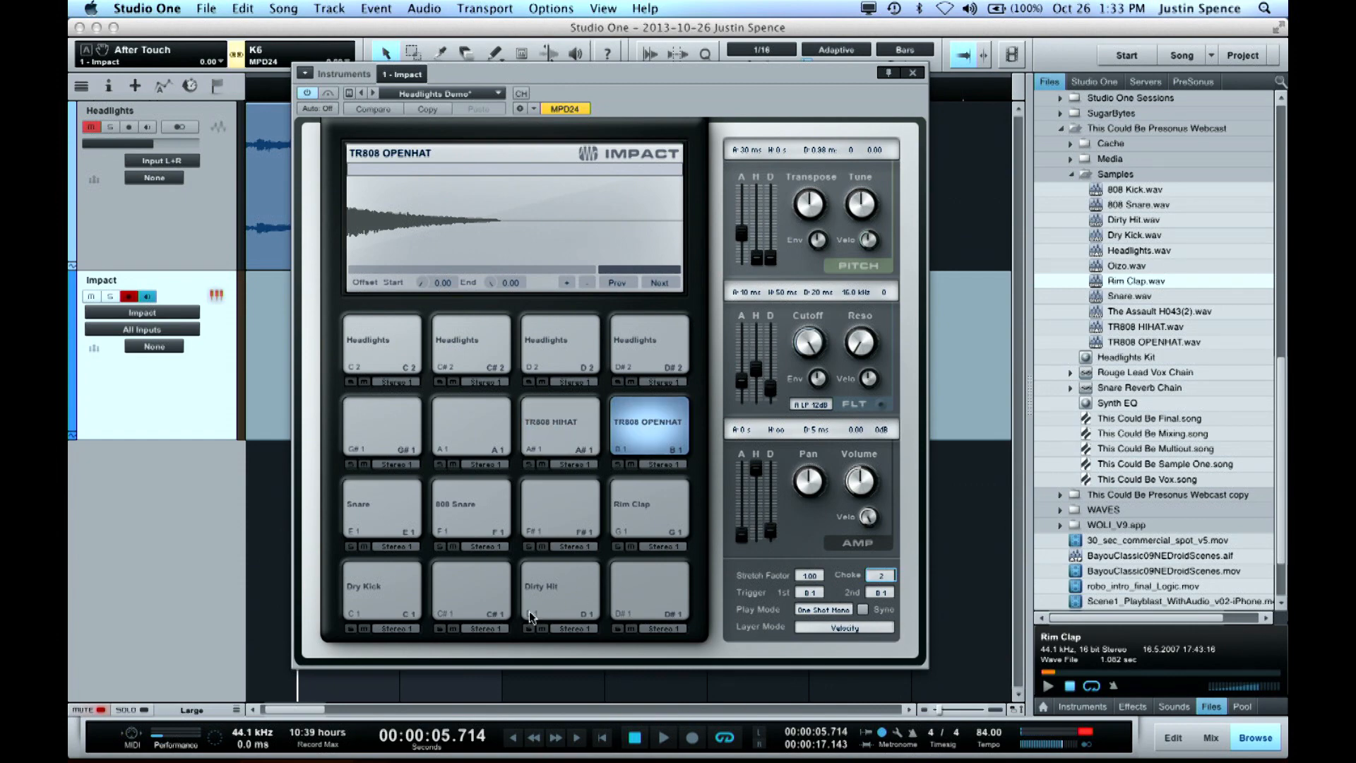
Move the Impact window clear of the tracks and duplicate the Impact track without its part
{"action": "left_click_drag", "start_coordinate": [695, 92], "coordinate": [1071, 181]}
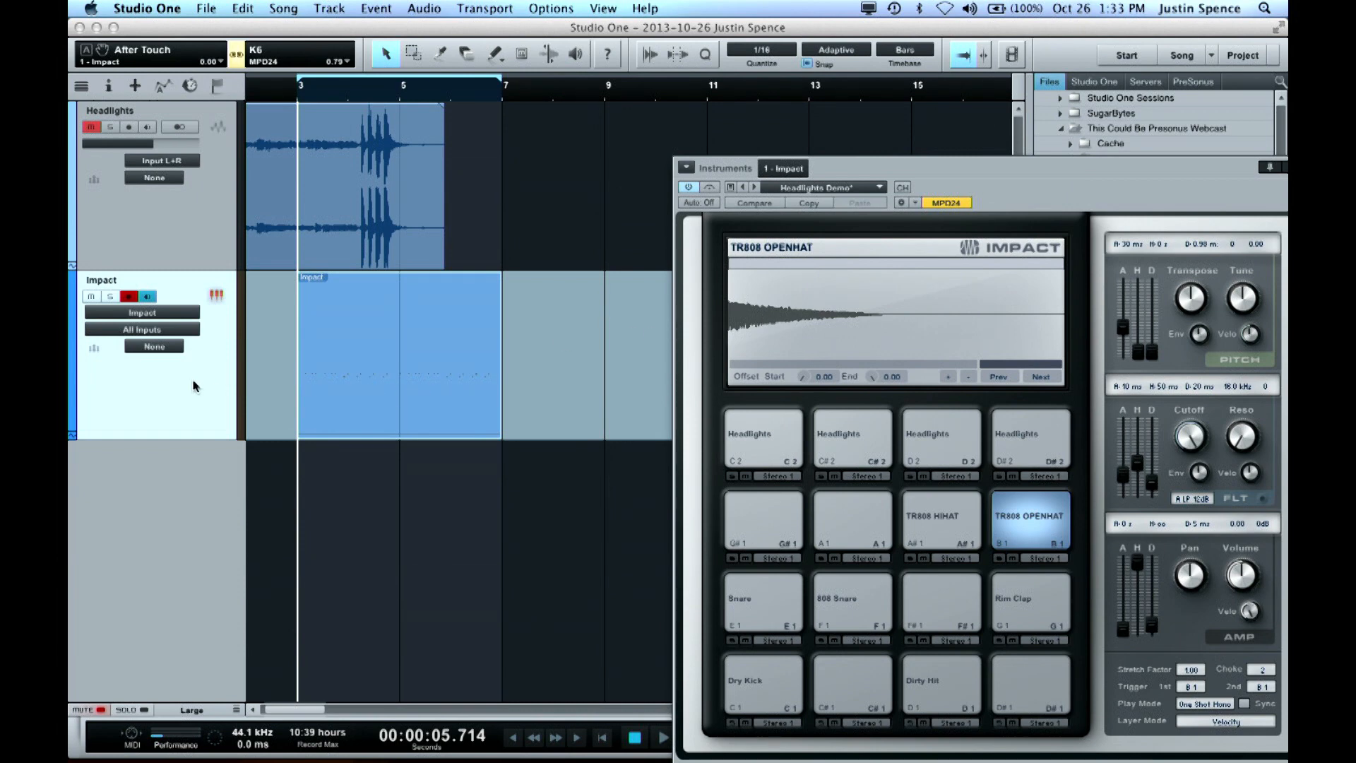
{"action": "key", "text": "shift+d"}
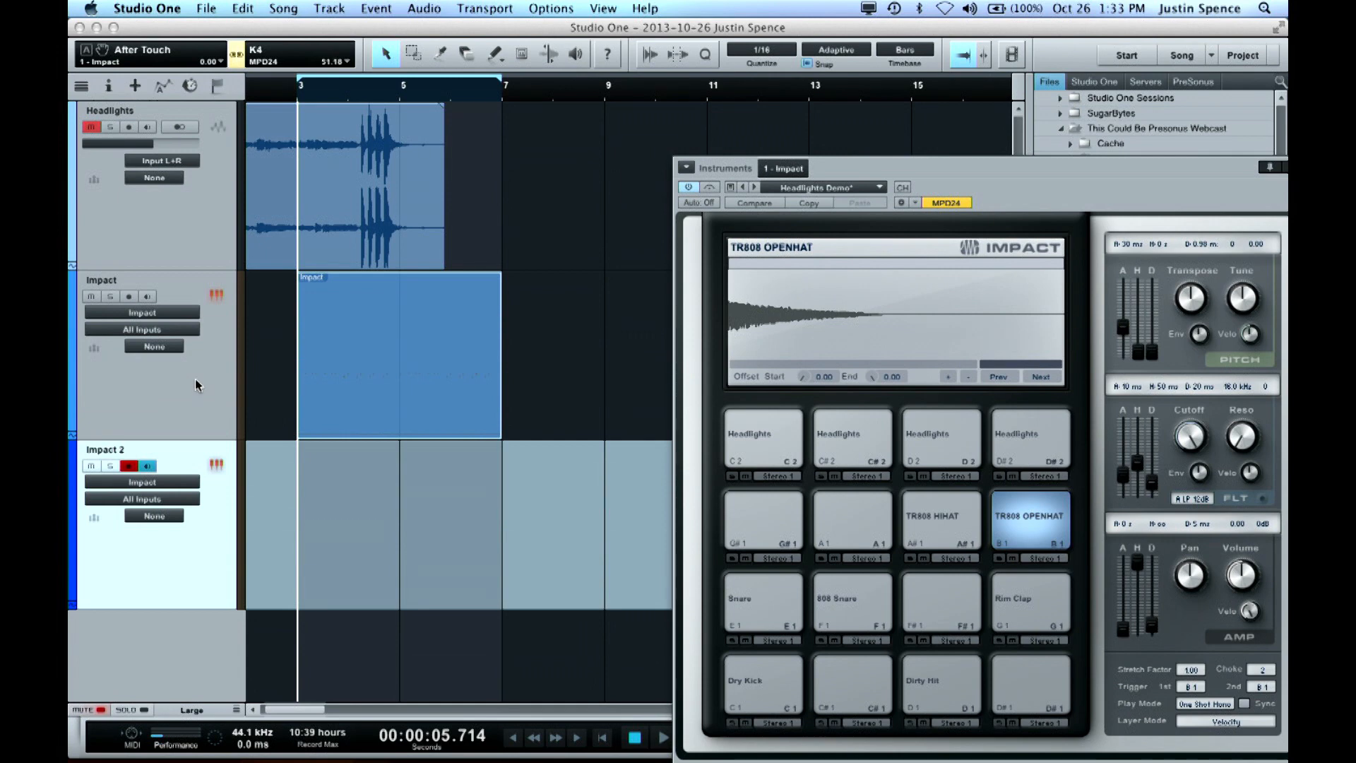
{"action": "left_click", "coordinate": [375, 8]}
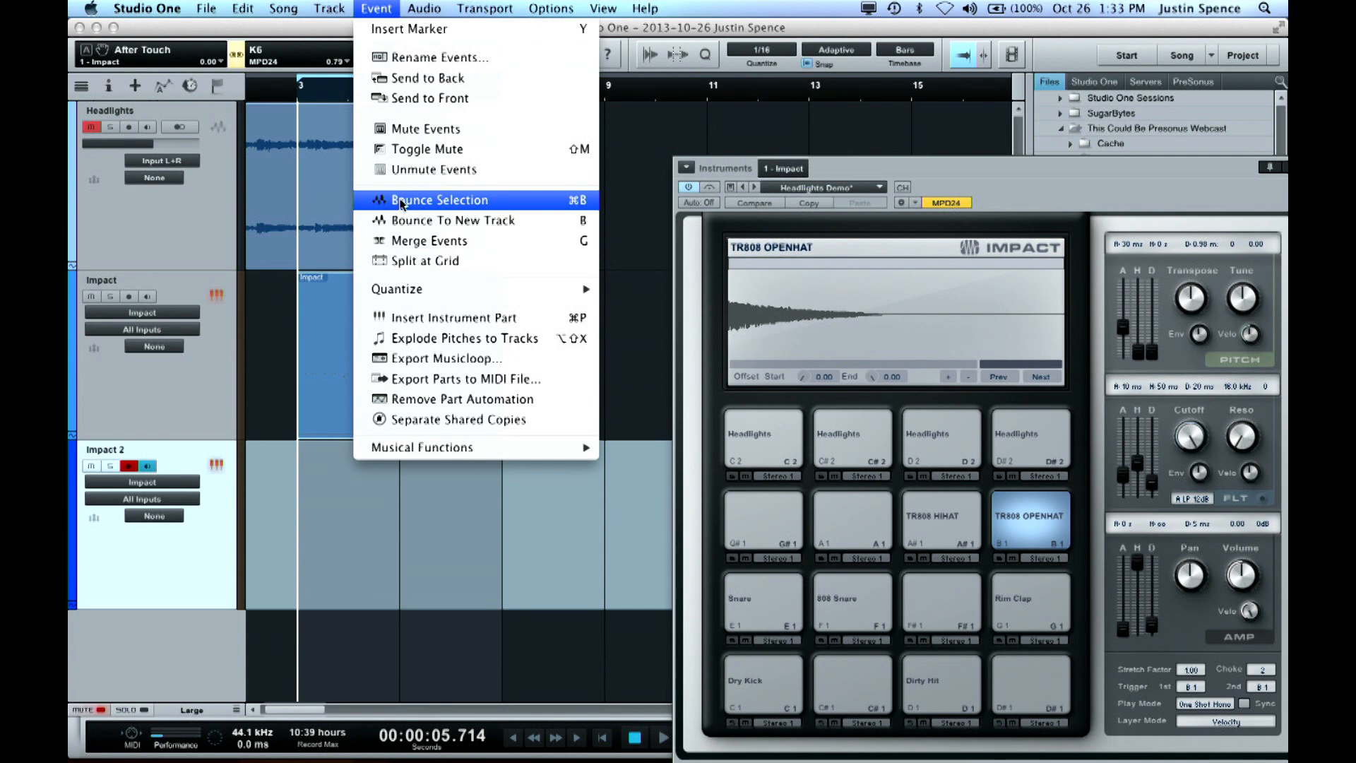
{"action": "mouse_move", "coordinate": [329, 10]}
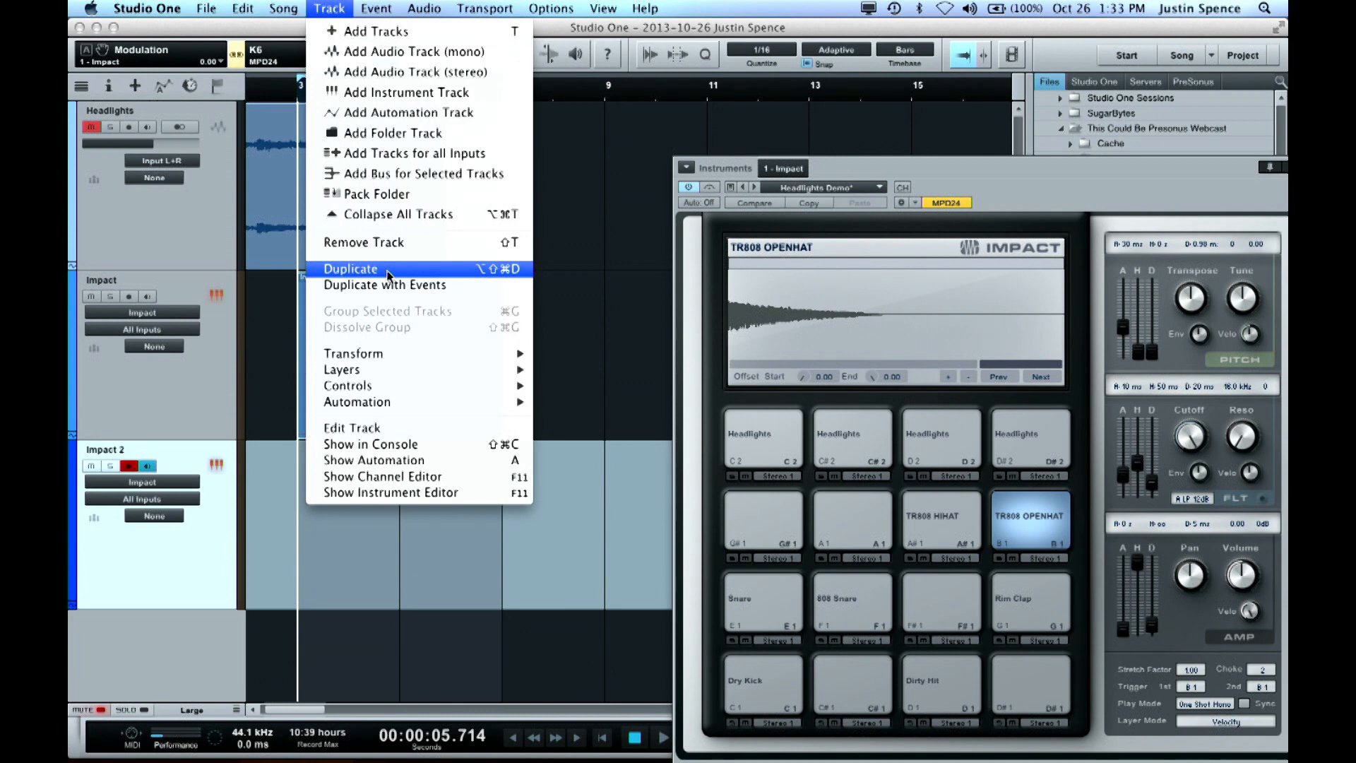
{"action": "left_click", "coordinate": [340, 8]}
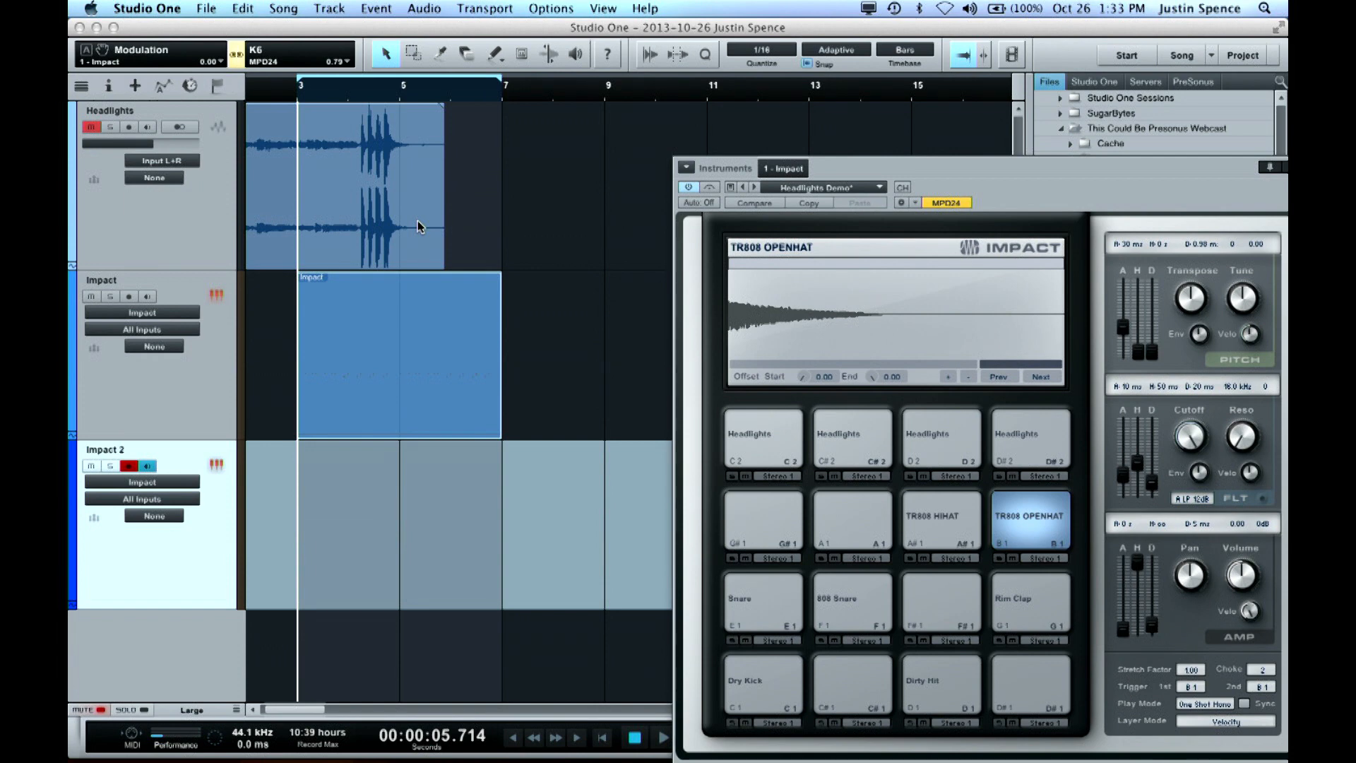
Reduce the tracks to medium height and color the Impact 2 track green
{"action": "key", "text": "shift+w"}
{"action": "key", "text": "shift+w"}
{"action": "key", "text": "shift+w"}
{"action": "key", "text": "shift+w"}
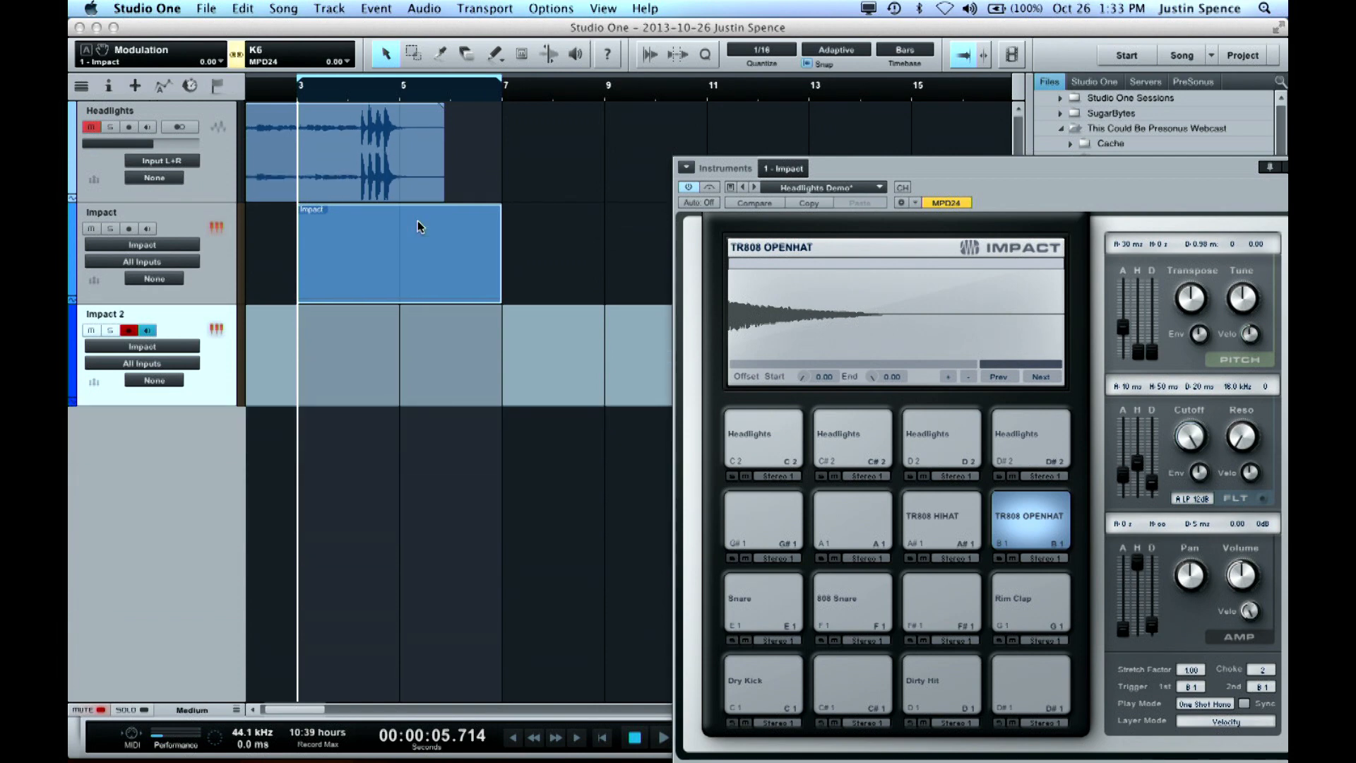
{"action": "left_click", "coordinate": [73, 326]}
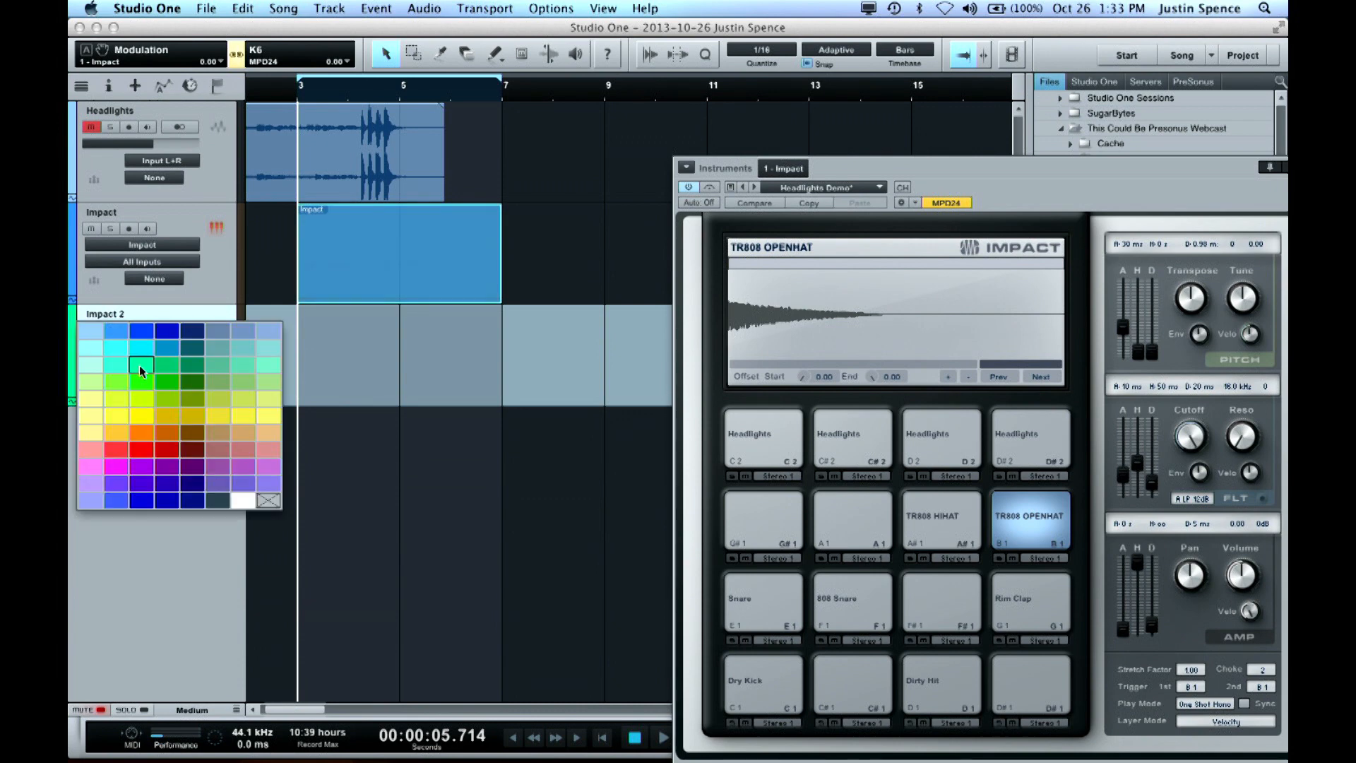
{"action": "left_click", "coordinate": [159, 382]}
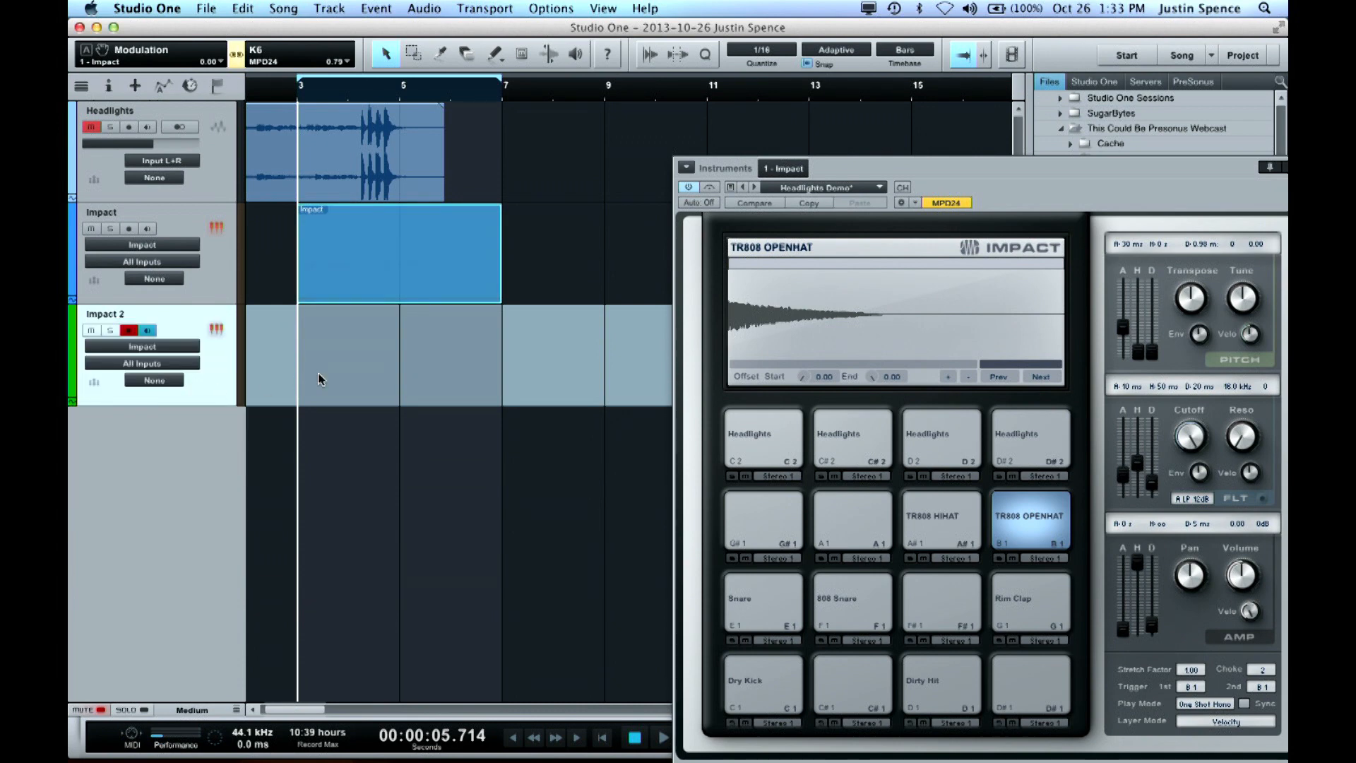
Route the Impact 2 track's output to the Impact instrument and view the track in the note editor
{"action": "left_click", "coordinate": [142, 347]}
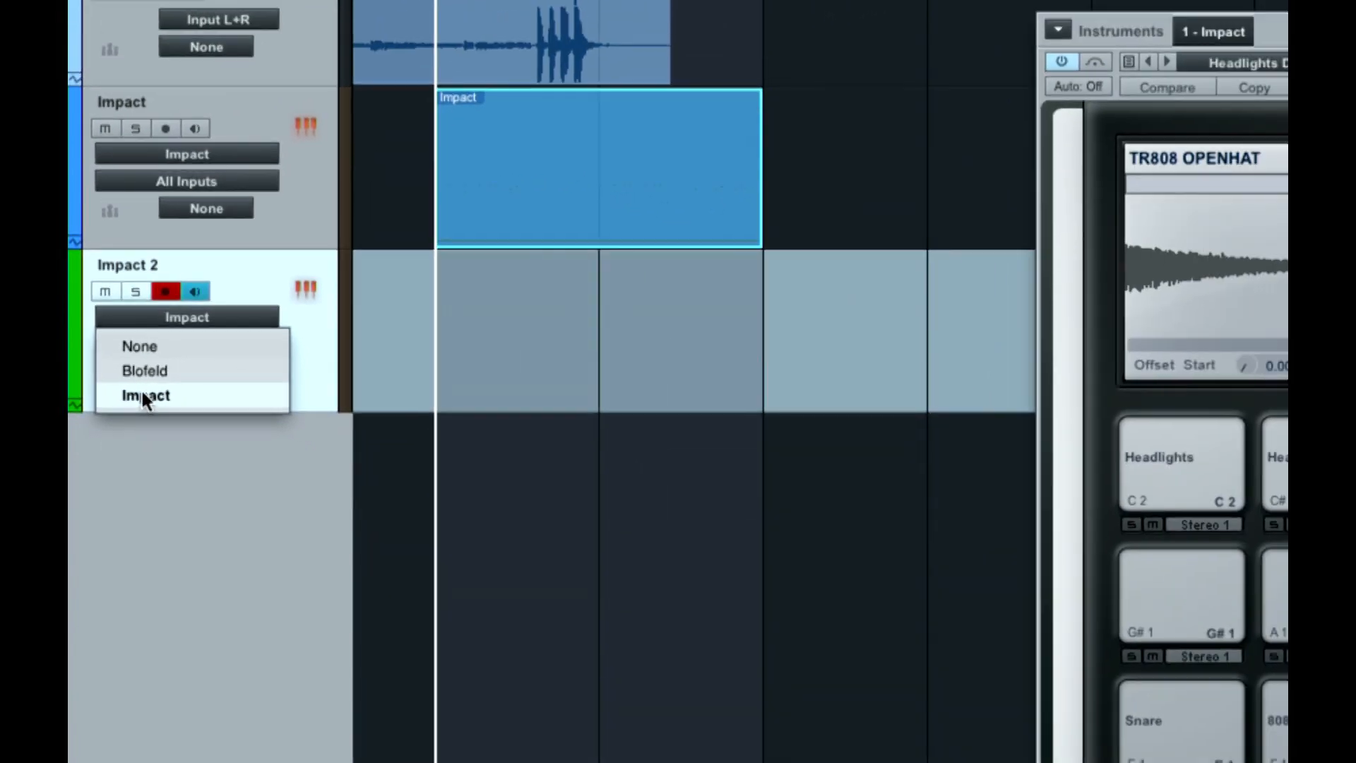
{"action": "left_click", "coordinate": [156, 396]}
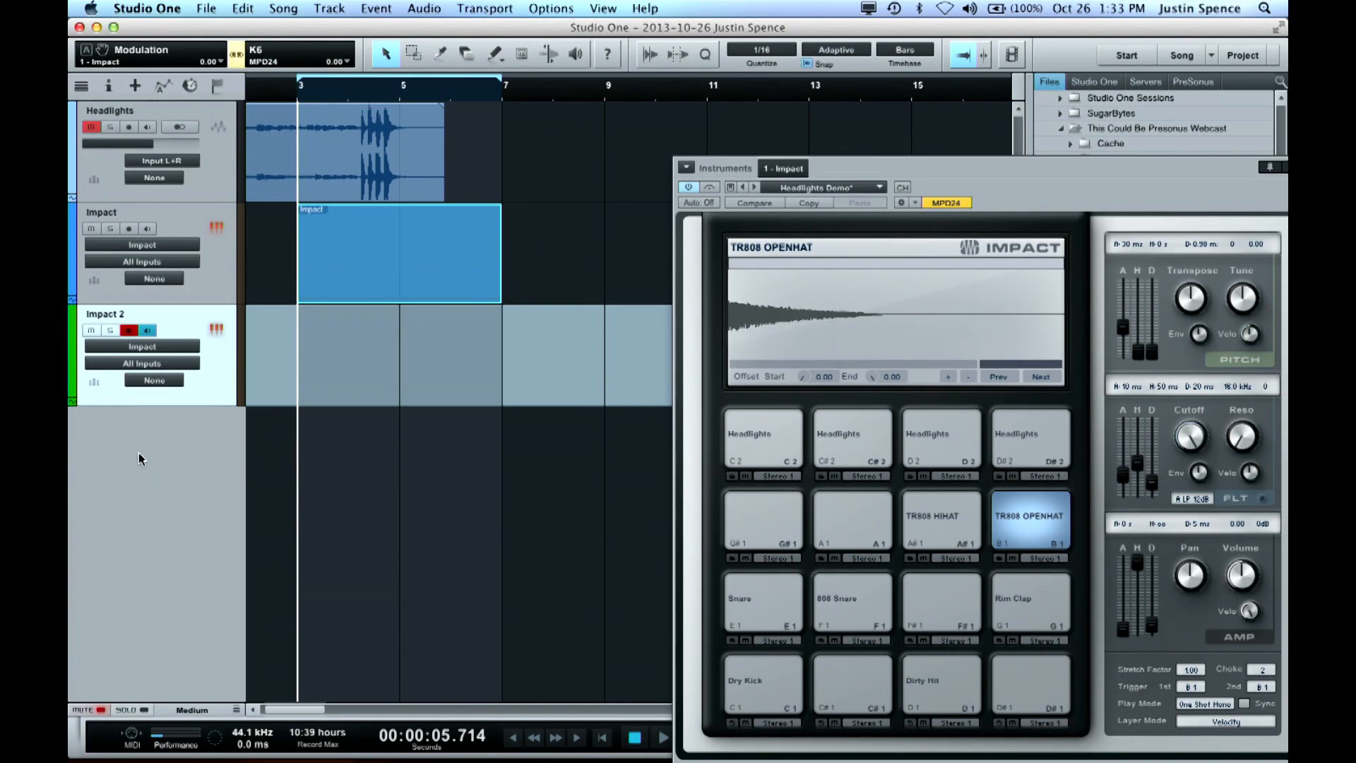
{"action": "key", "text": "F2"}
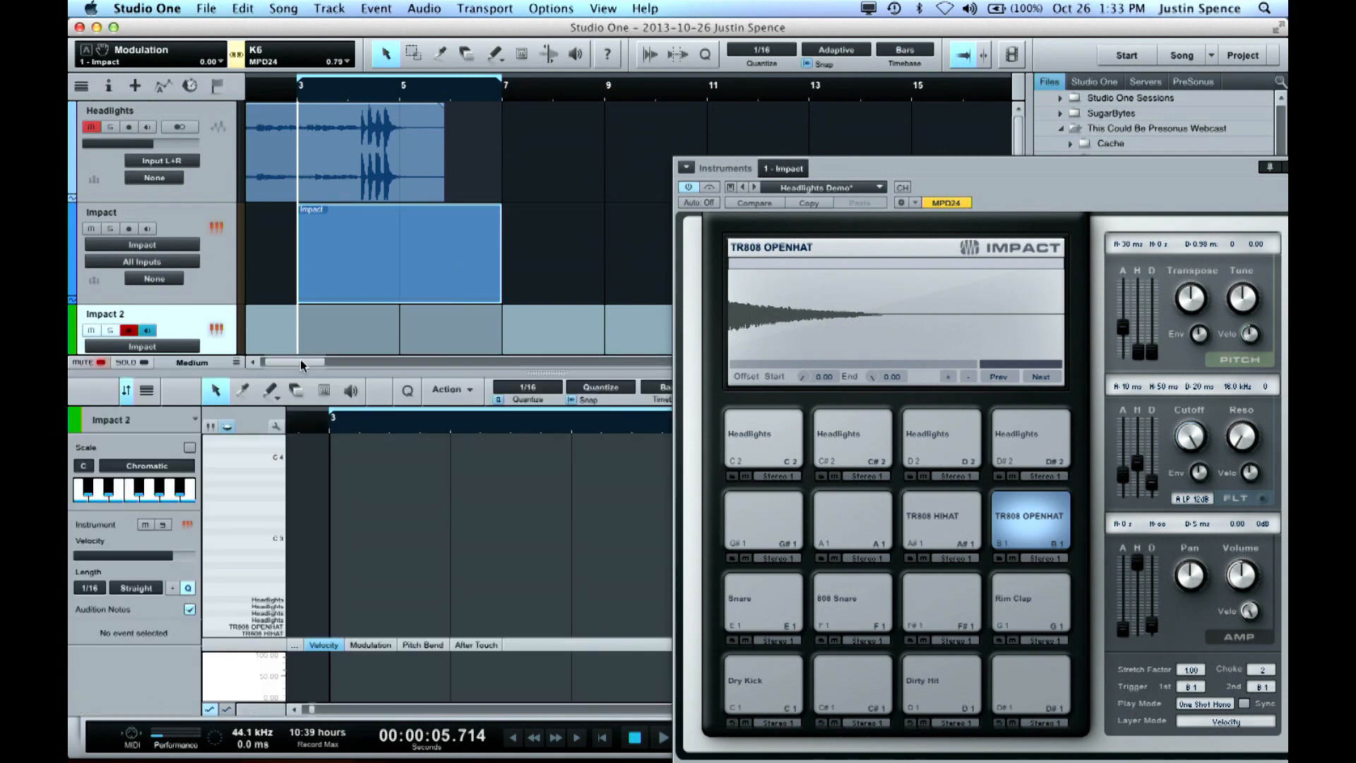
Lower the Impact St 1 mixer channel to -13.4 dB and move the Impact window clear of the transport controls
{"action": "key", "text": "F3"}
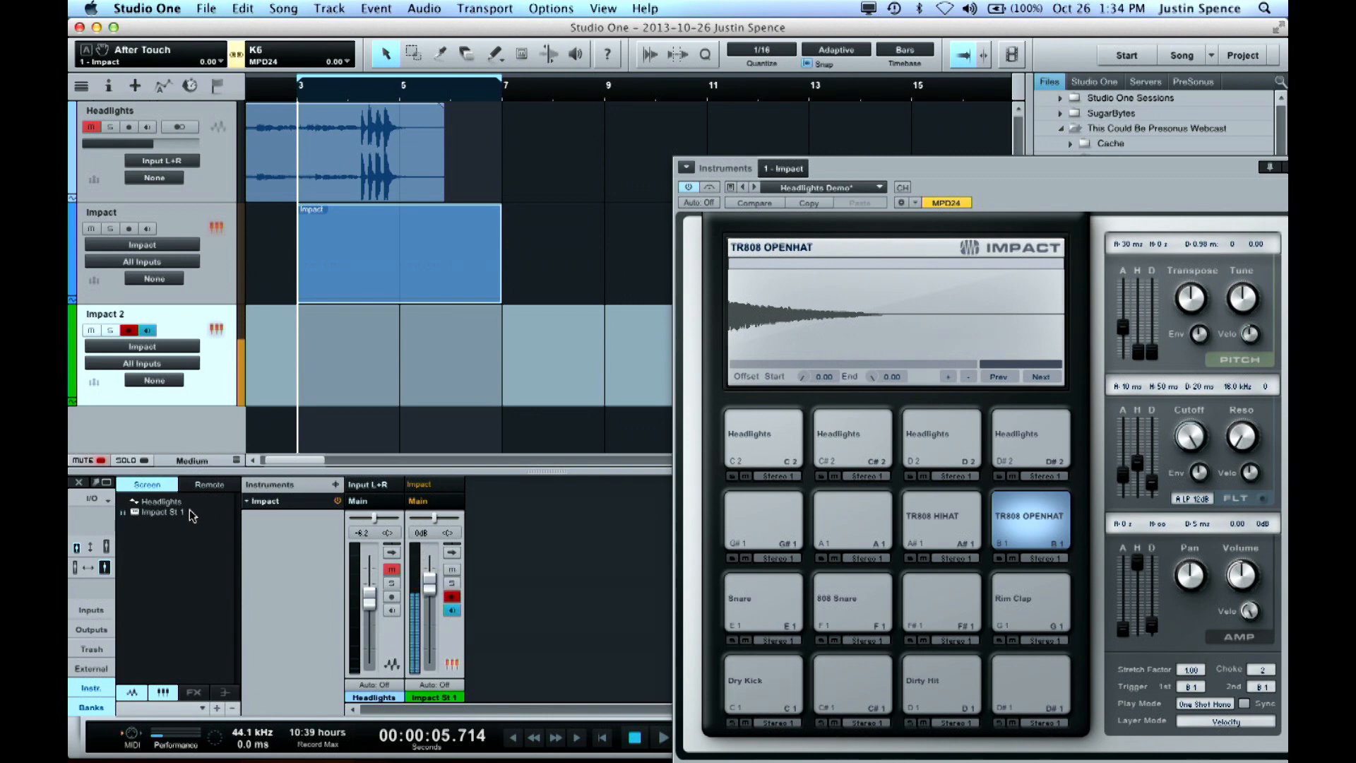
{"action": "left_click_drag", "start_coordinate": [430, 582], "coordinate": [443, 586]}
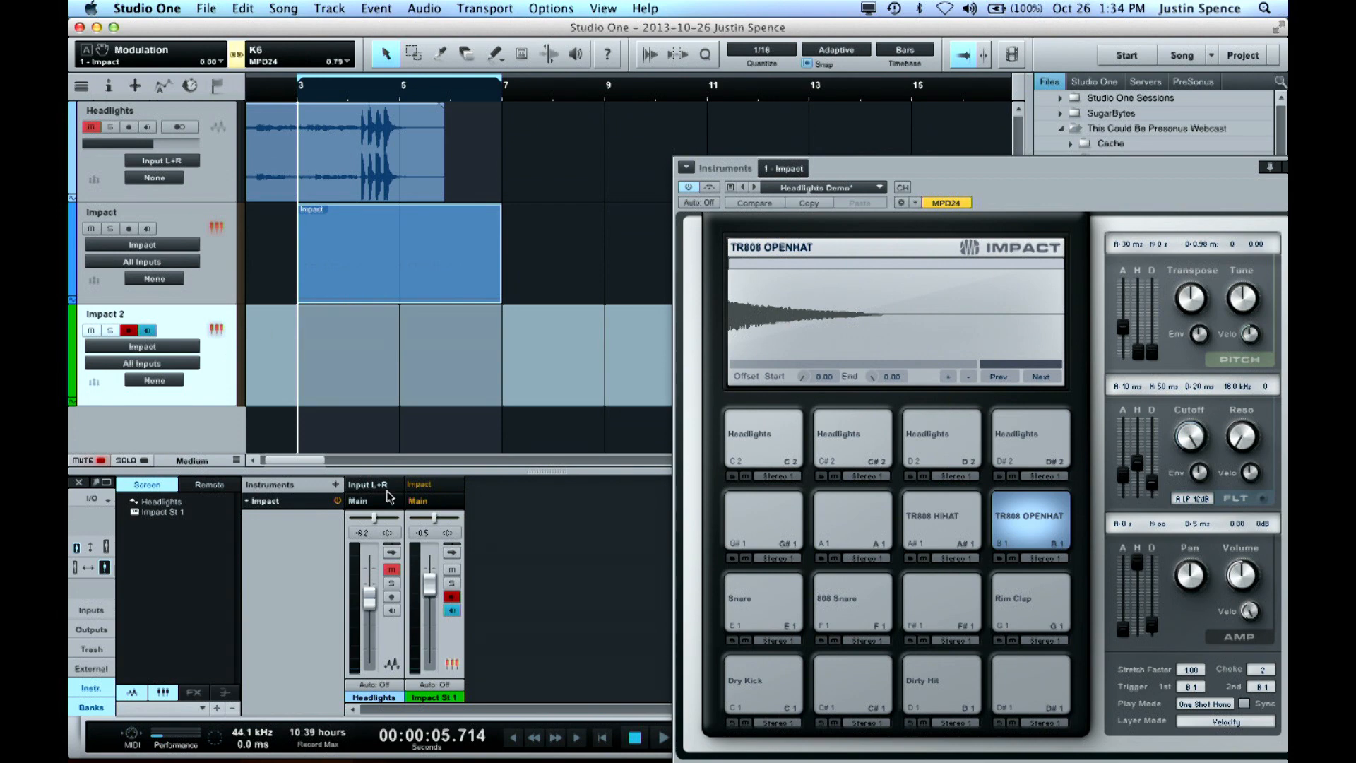
{"action": "left_click_drag", "start_coordinate": [430, 586], "coordinate": [432, 616]}
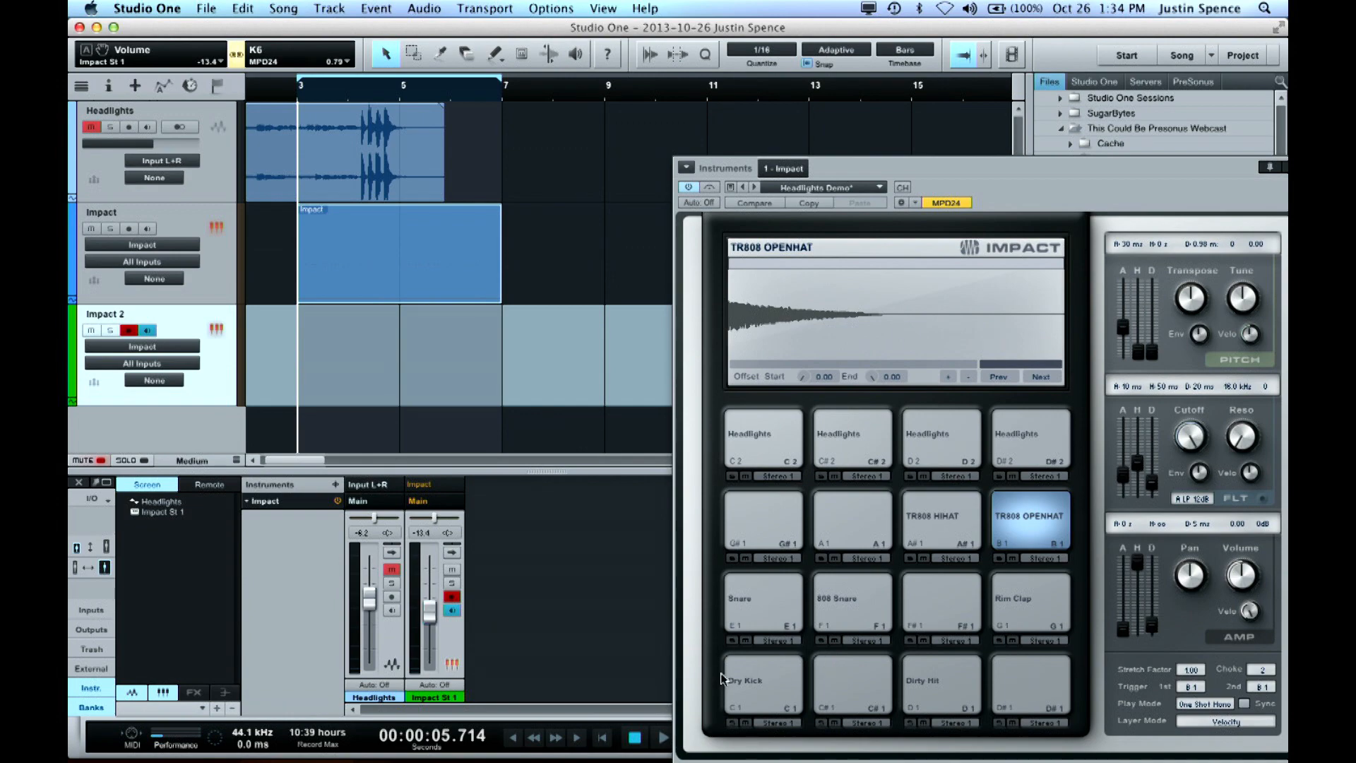
{"action": "left_click_drag", "start_coordinate": [1004, 172], "coordinate": [850, 9]}
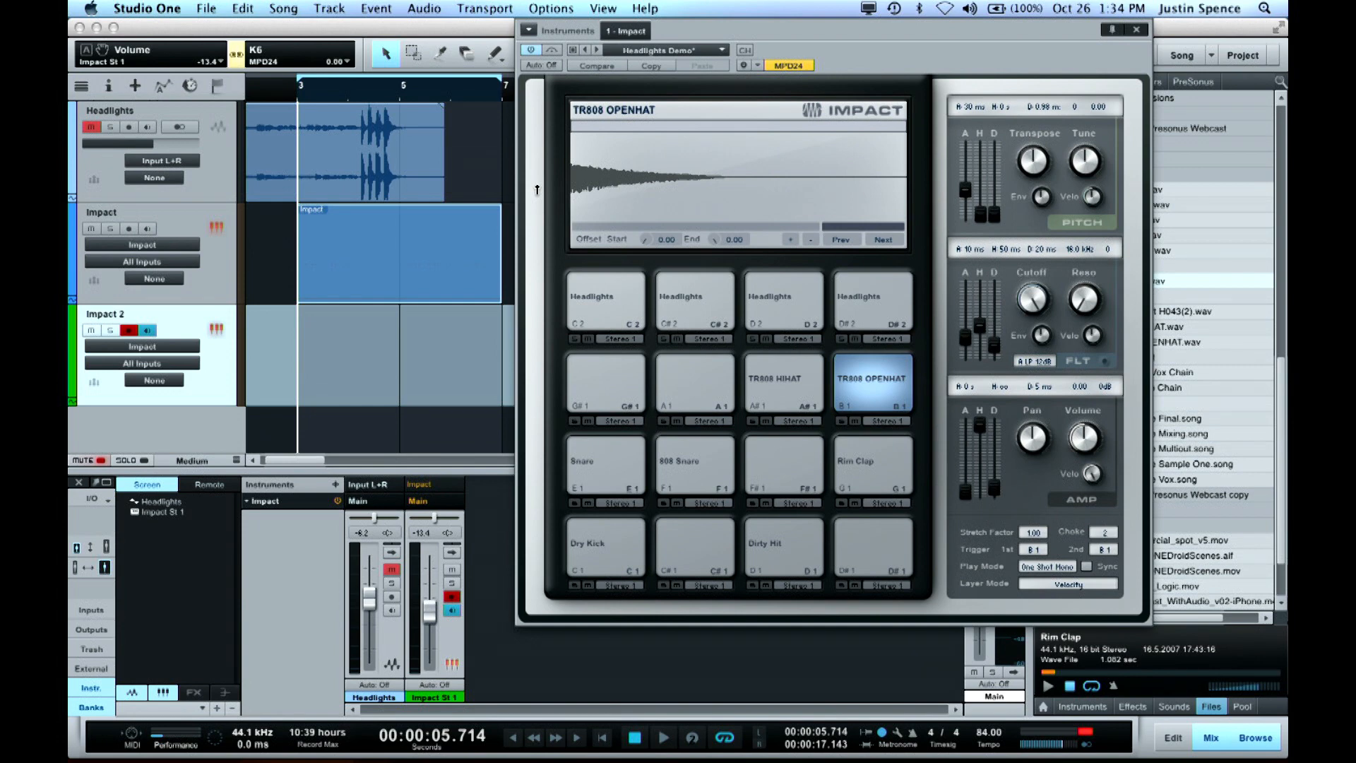
Record a first layer of drum hits on the Impact 2 track over the looped bars 3 to 7
{"action": "key", "text": "KP_Multiply"}
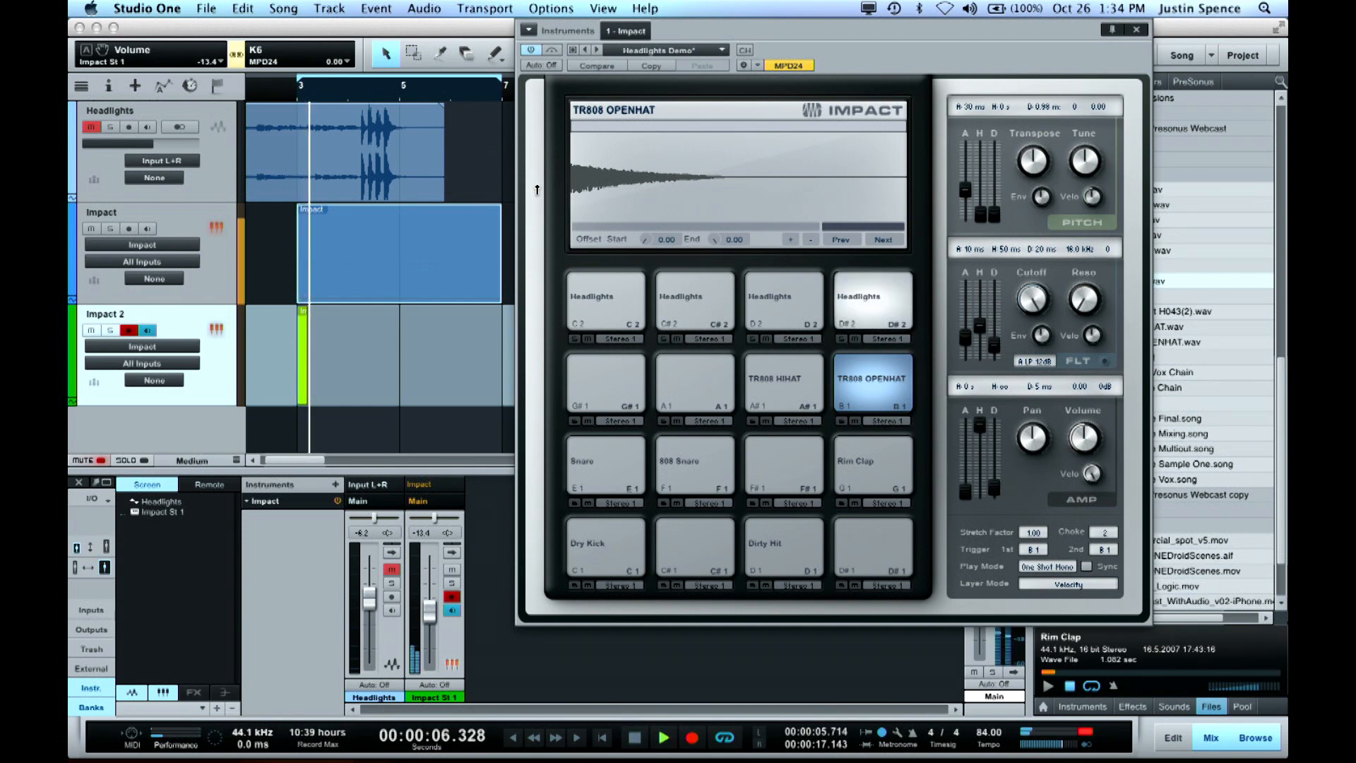
{"action": "key", "text": "space"}
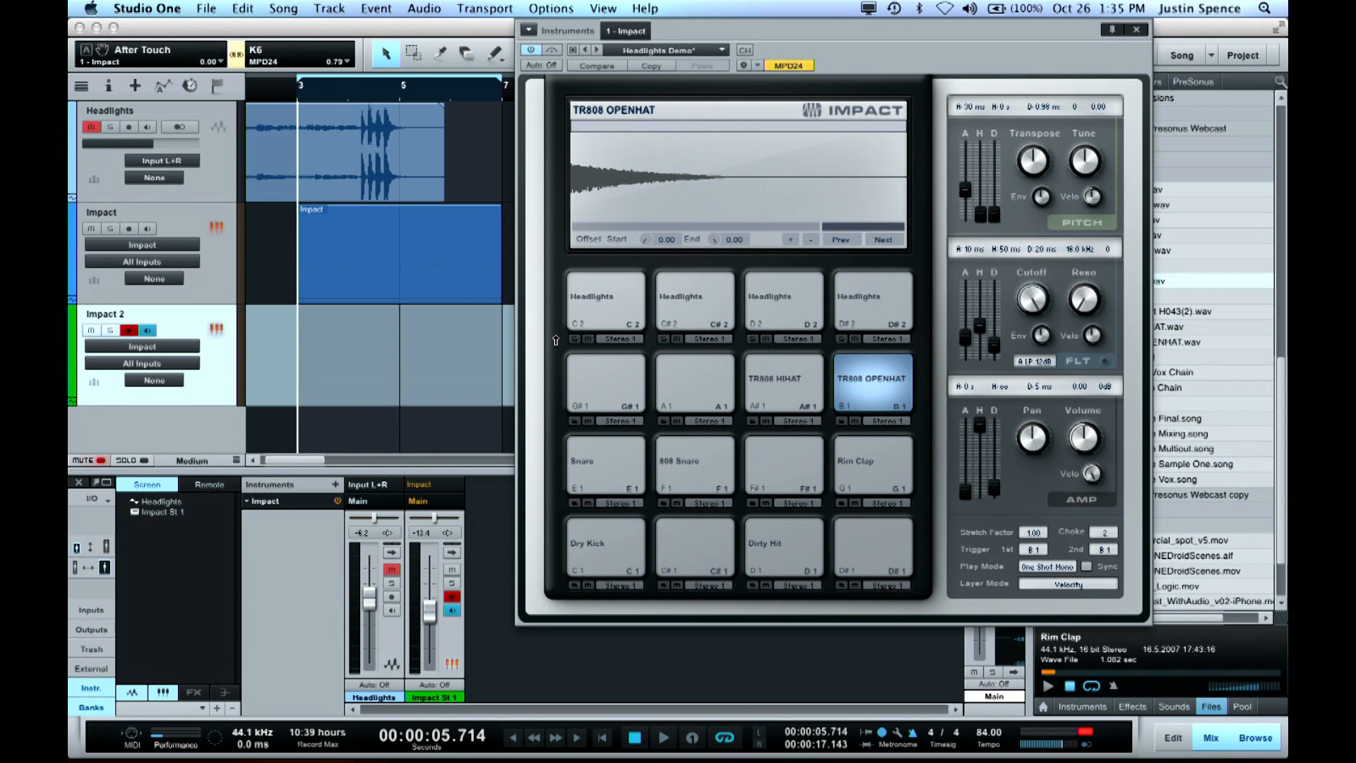
{"action": "key", "text": "KP_Multiply"}
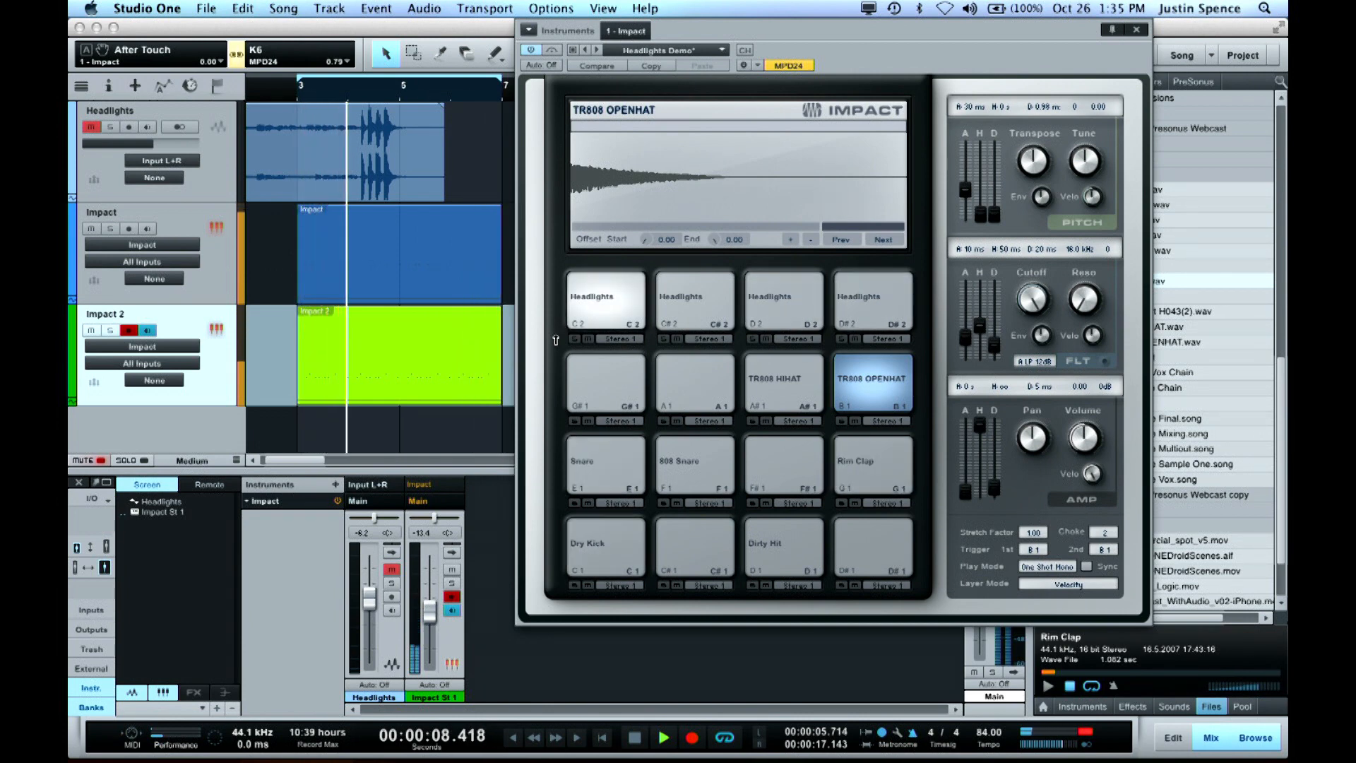
{"action": "key", "text": "space"}
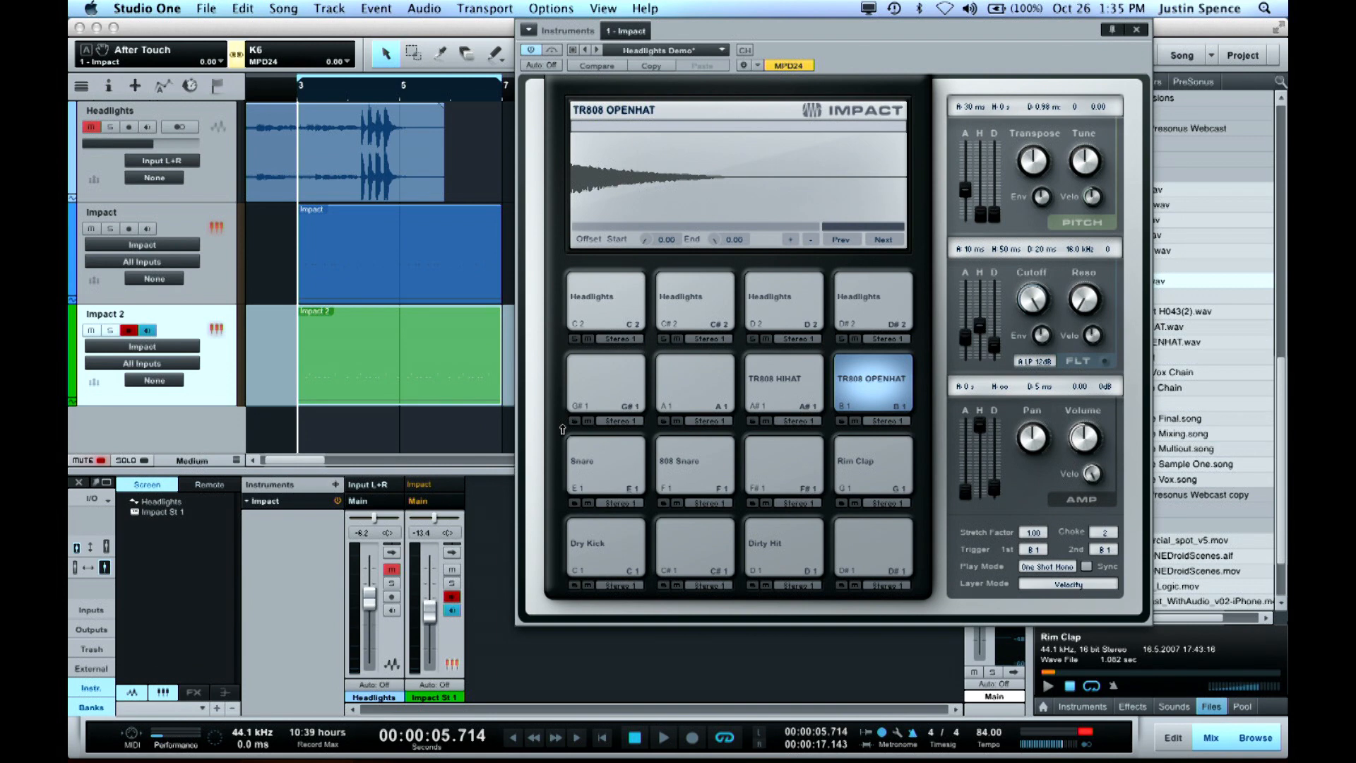
Set the audio device block size to 128 samples in the audio setup options
{"action": "key", "text": "super+comma"}
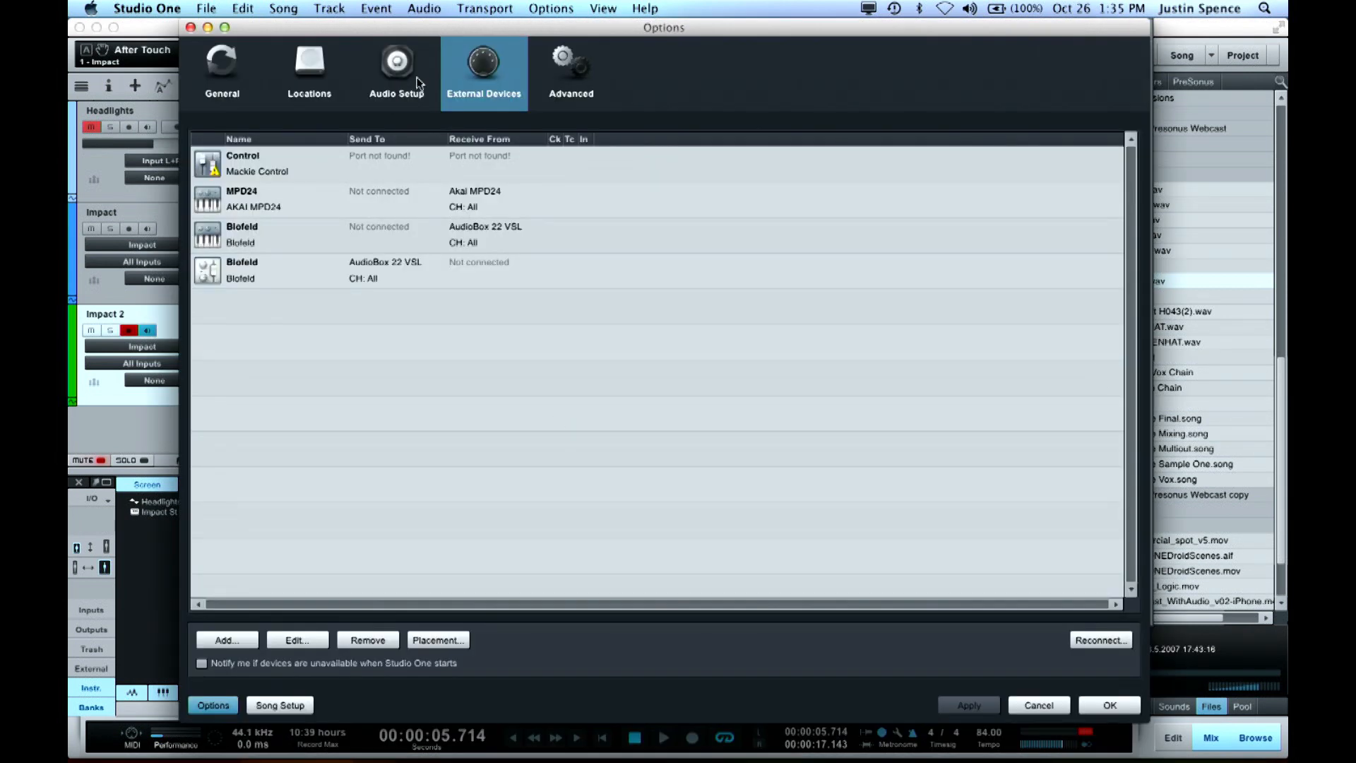
{"action": "left_click", "coordinate": [400, 82]}
{"action": "left_click", "coordinate": [406, 191]}
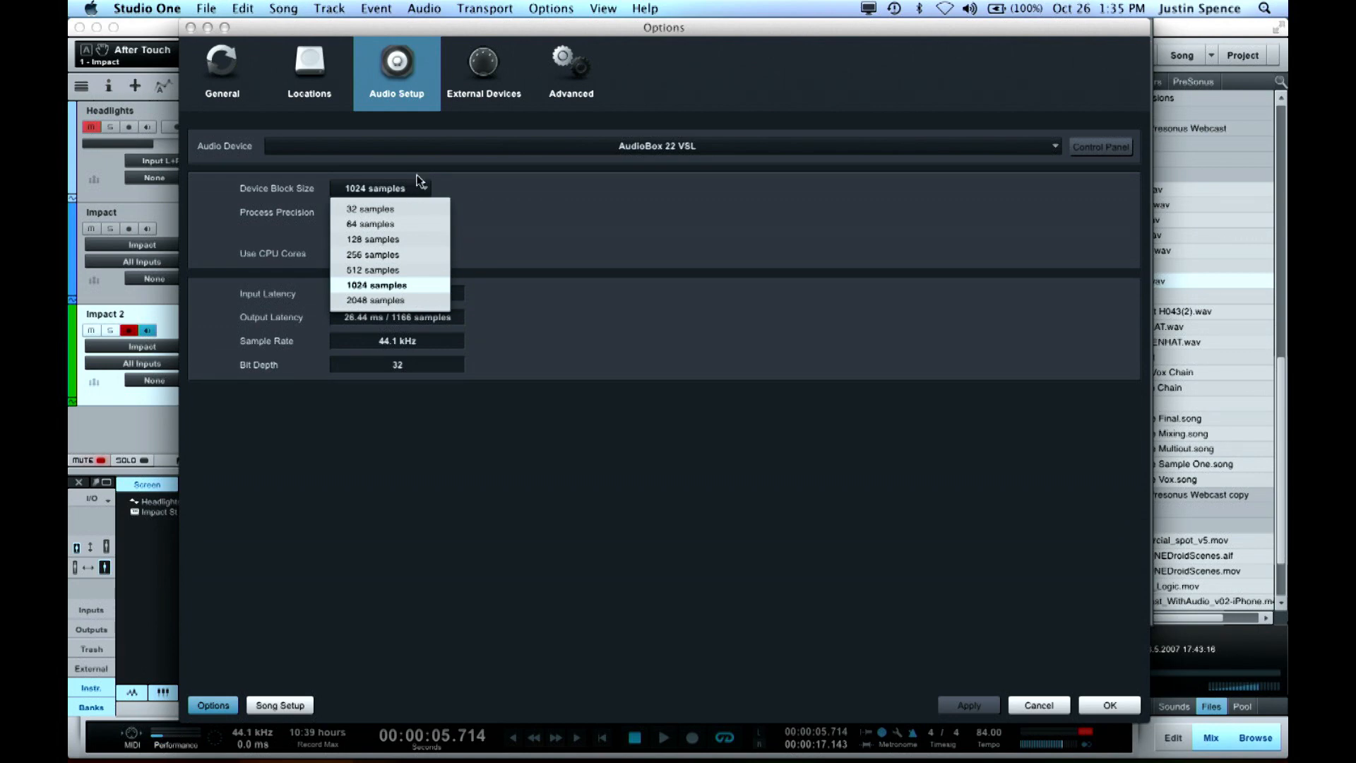
{"action": "left_click", "coordinate": [382, 239]}
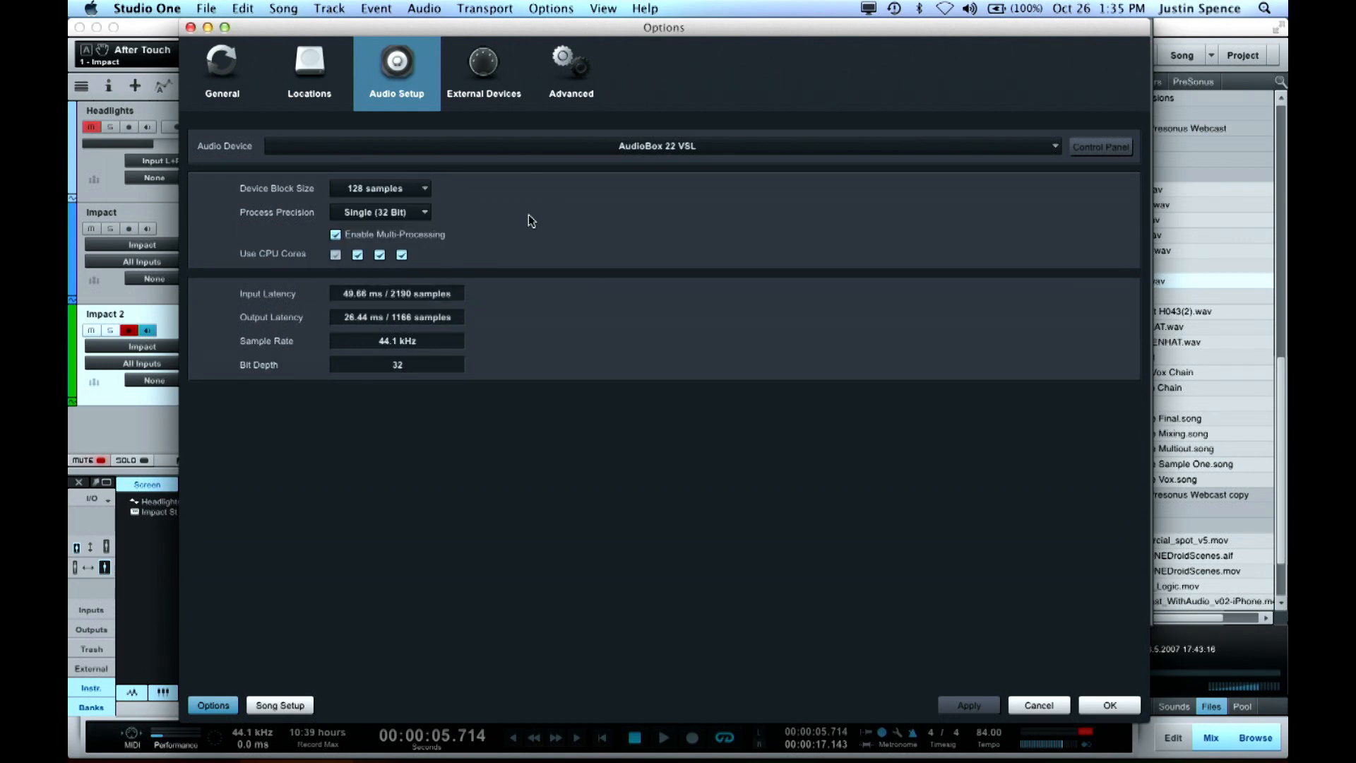
{"action": "left_click", "coordinate": [1116, 707]}
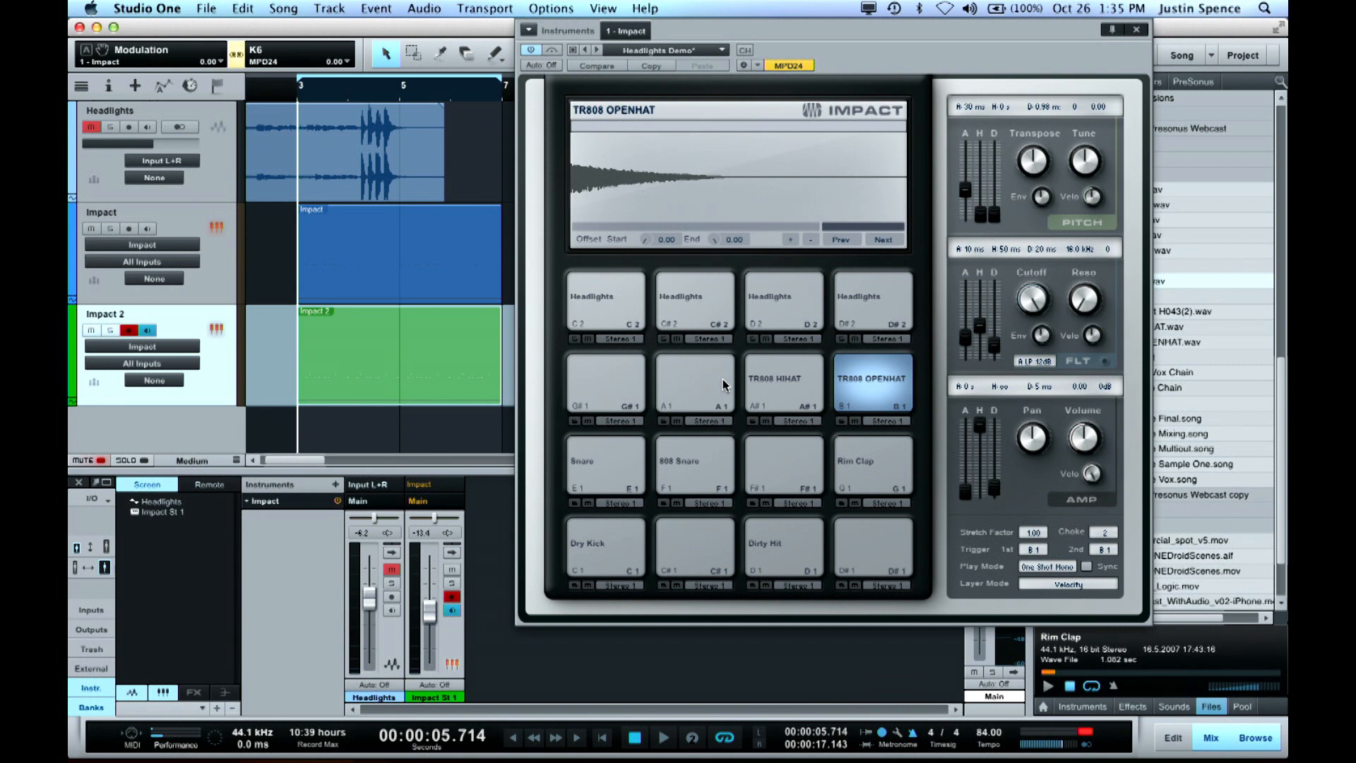
Overdub more drum hits onto the Impact 2 part while looping between bars 3 and 7
{"action": "key", "text": "KP_Multiply"}
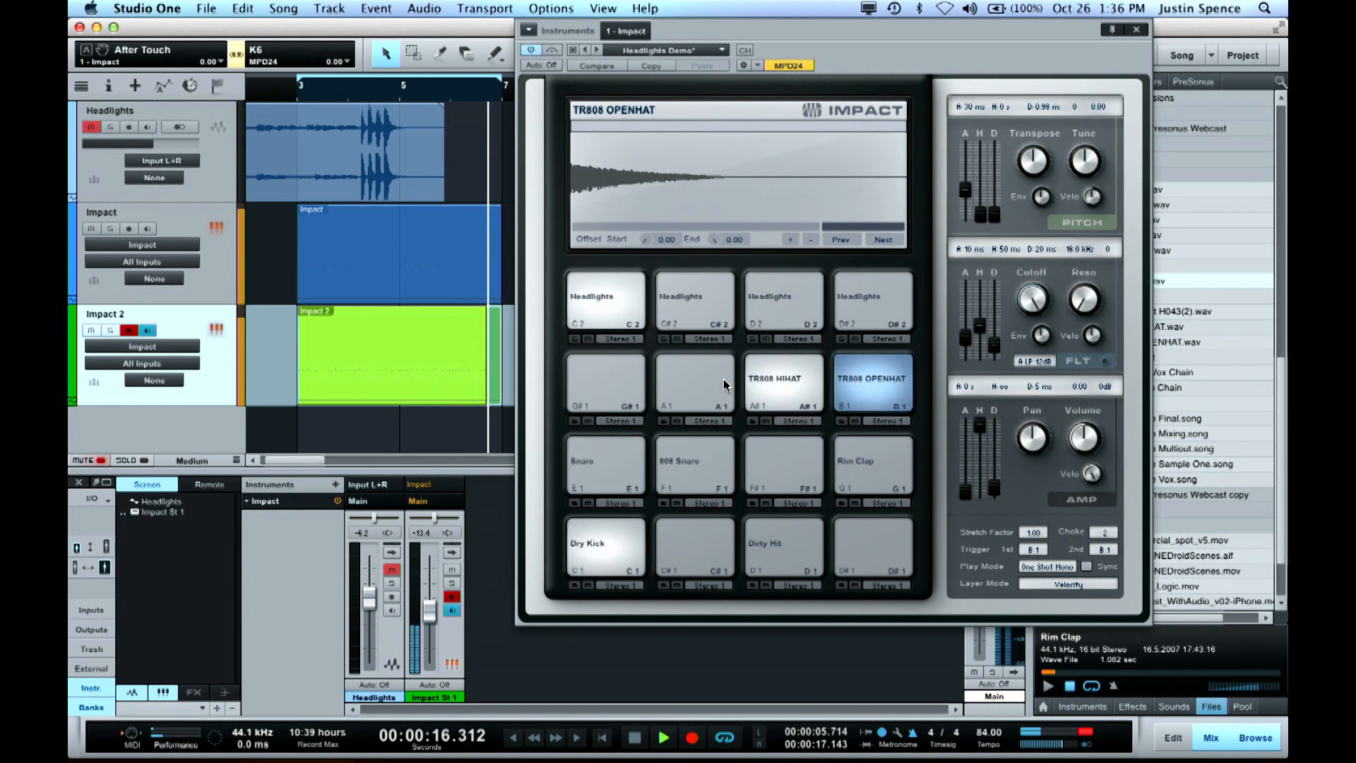
{"action": "key", "text": "space"}
{"action": "key", "text": "space"}
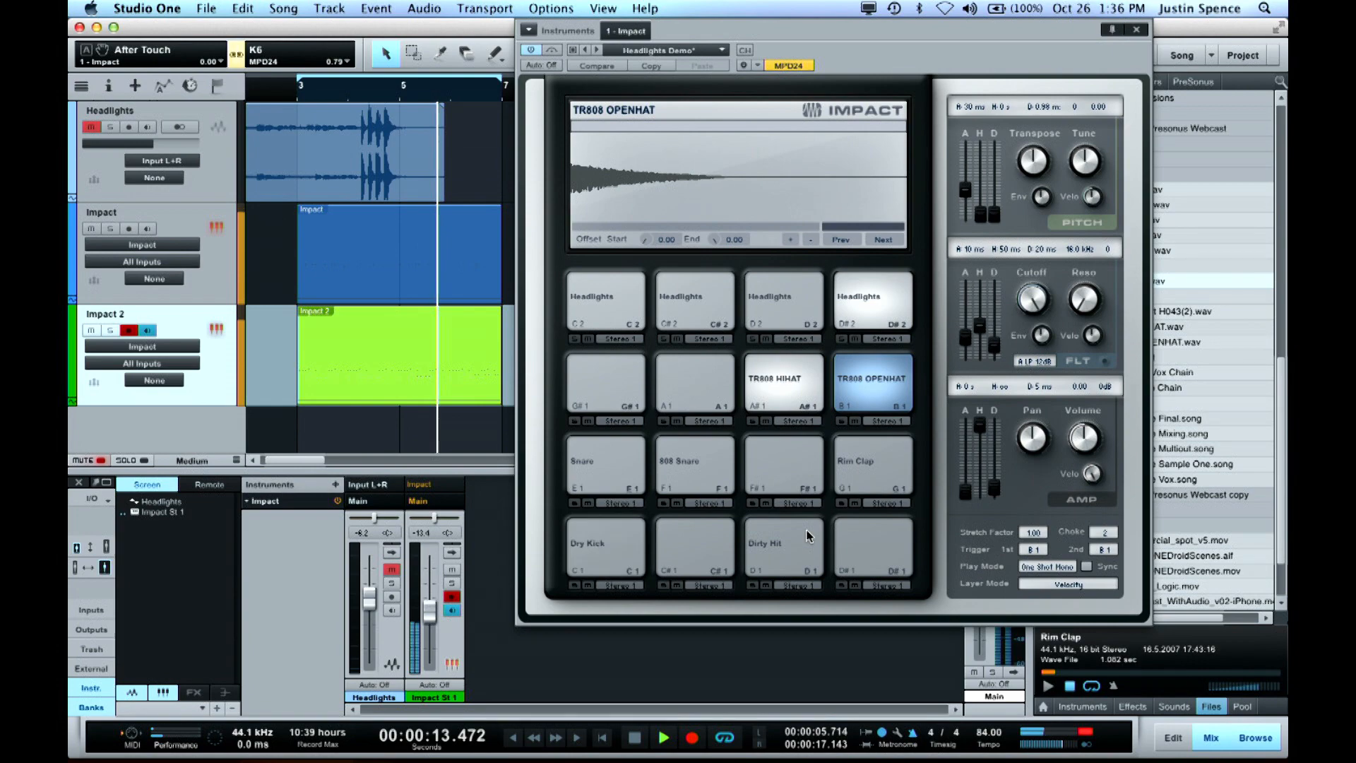
{"action": "key", "text": "space"}
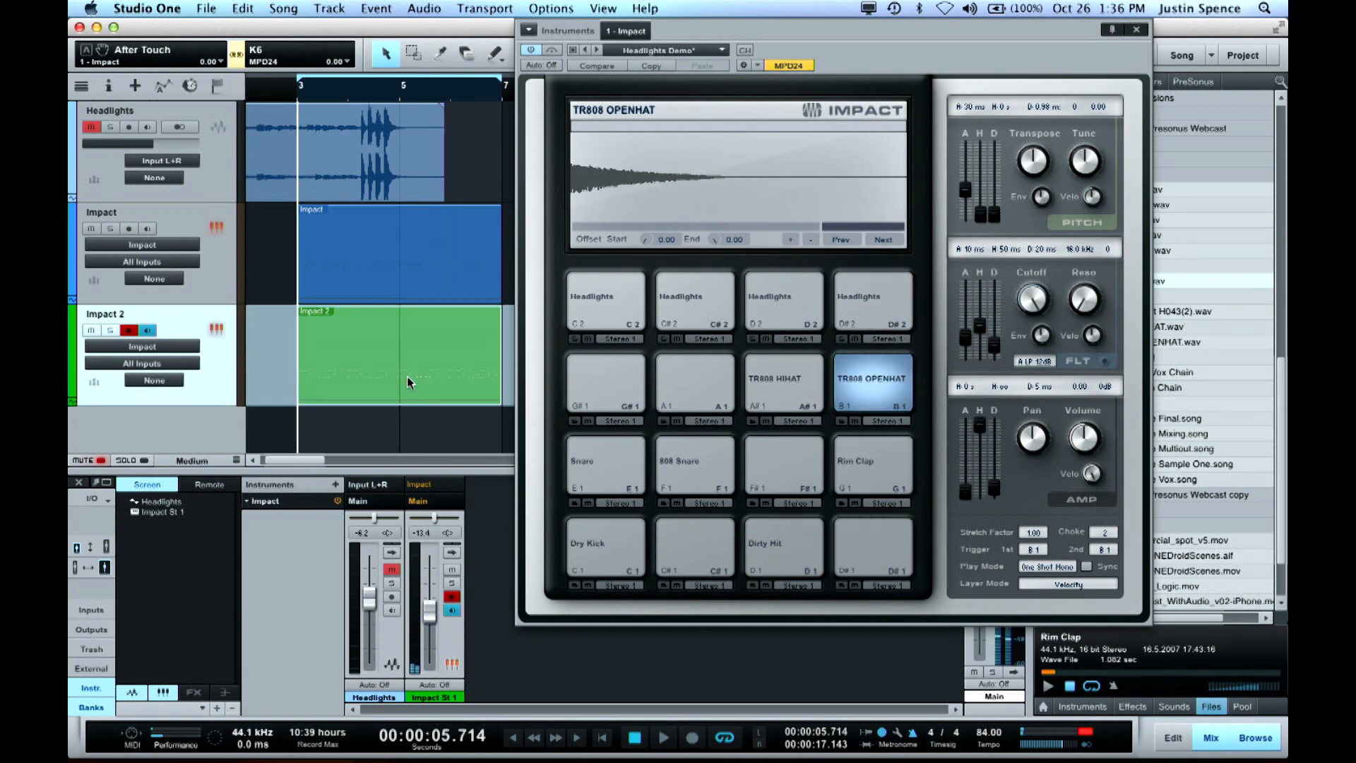
Open the Impact 2 part in the note editor, close the Impact window and enlarge the editor to show every drum row
{"action": "key", "text": "F2"}
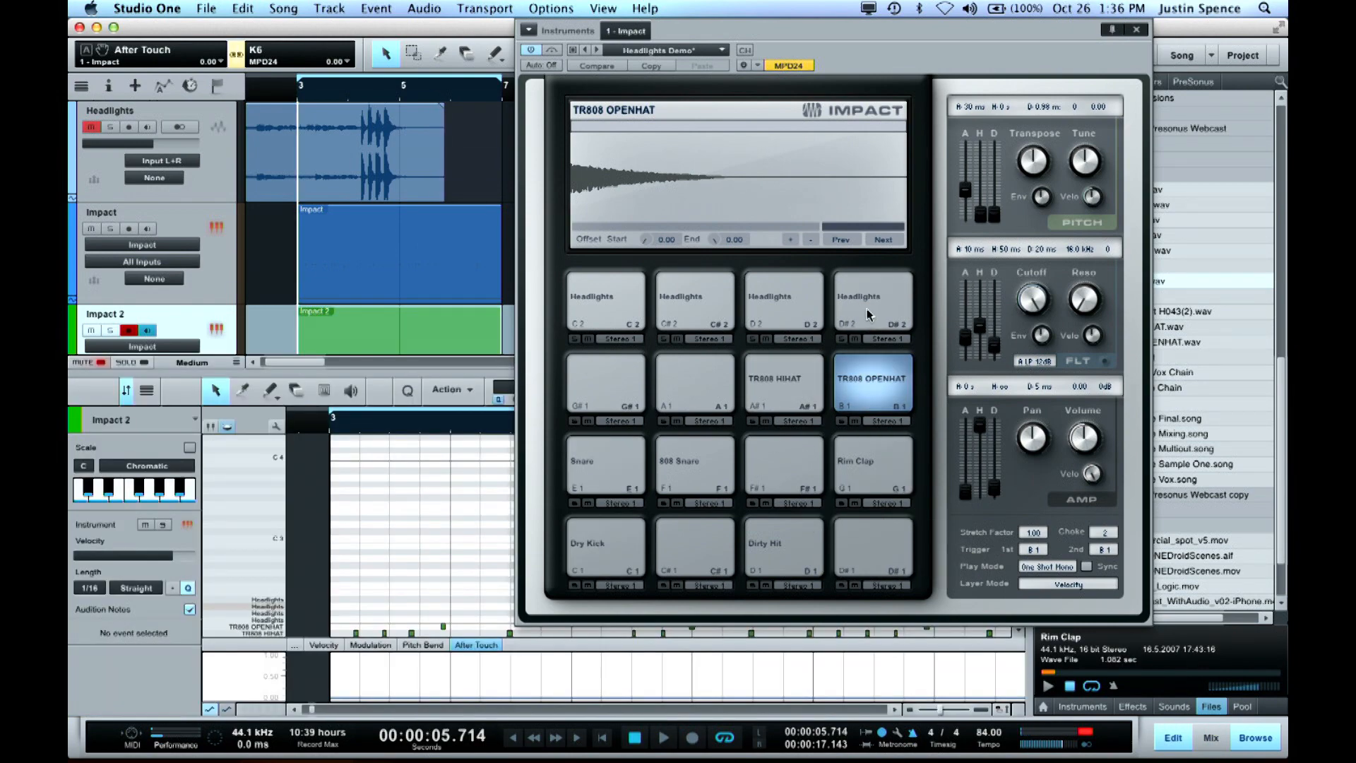
{"action": "left_click", "coordinate": [1136, 29]}
{"action": "left_click_drag", "start_coordinate": [845, 374], "coordinate": [877, 146]}
{"action": "key", "text": "w"}
{"action": "key", "text": "w"}
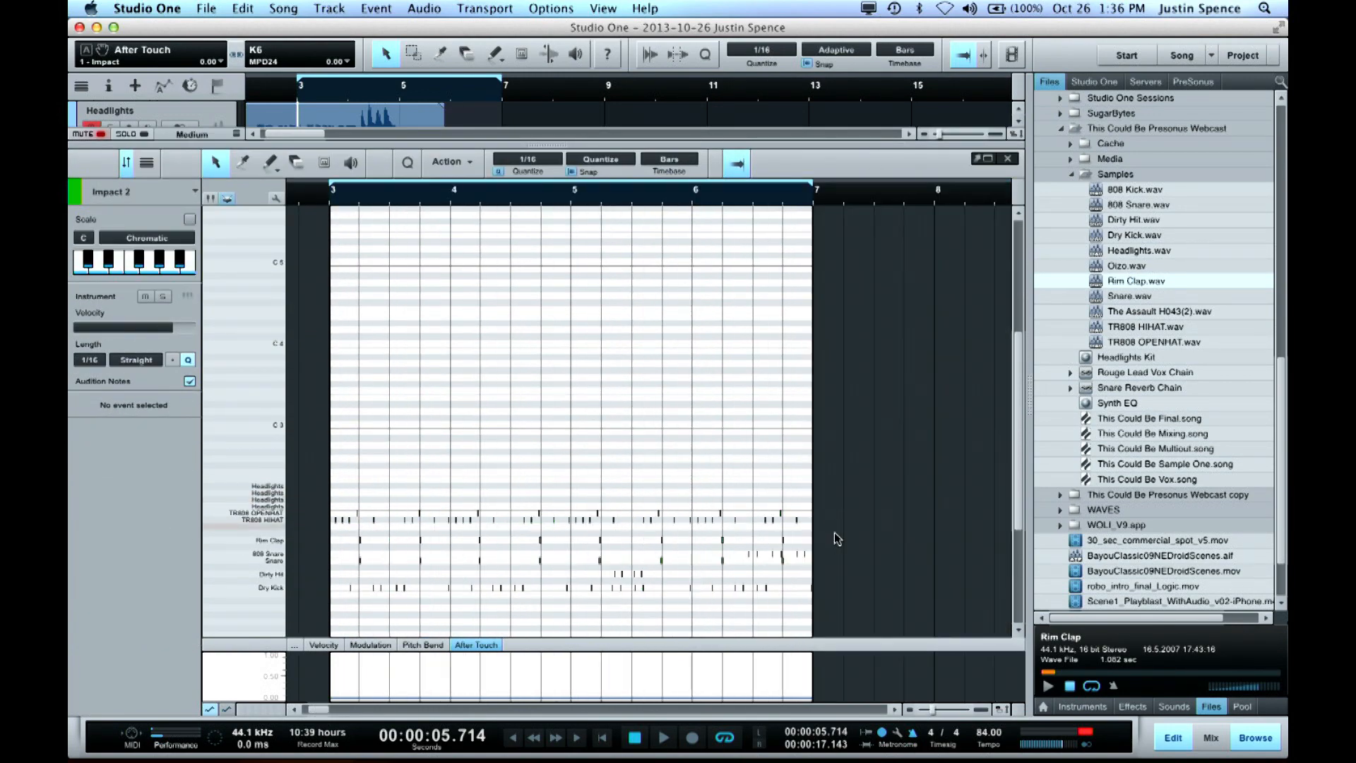
Delete the Dirty Hit notes recorded in bar 5 of the Impact 2 part
{"action": "key", "text": "e"}
{"action": "scroll", "coordinate": [744, 573], "scroll_direction": "right", "scroll_amount": 3}
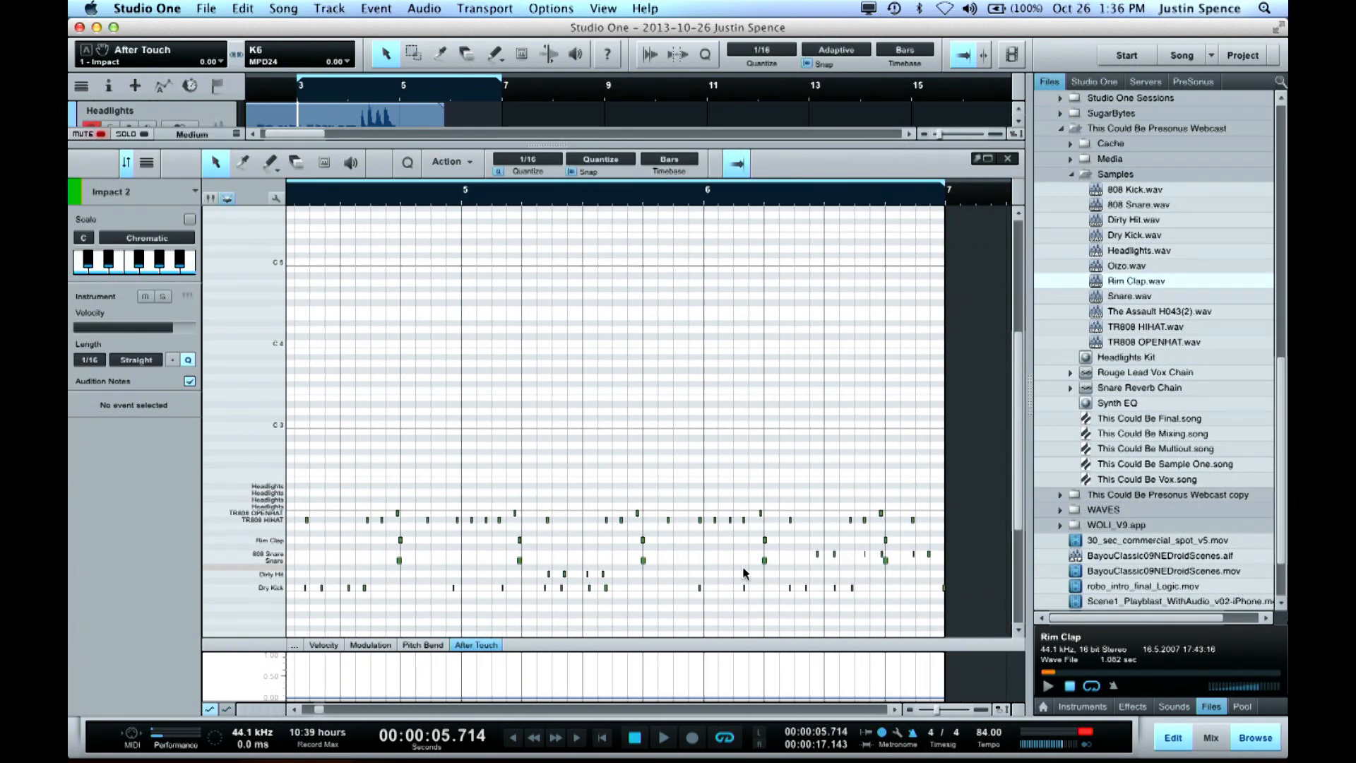
{"action": "scroll", "coordinate": [763, 584], "scroll_direction": "right", "scroll_amount": 2}
{"action": "scroll", "coordinate": [763, 584], "scroll_direction": "up", "scroll_amount": 2}
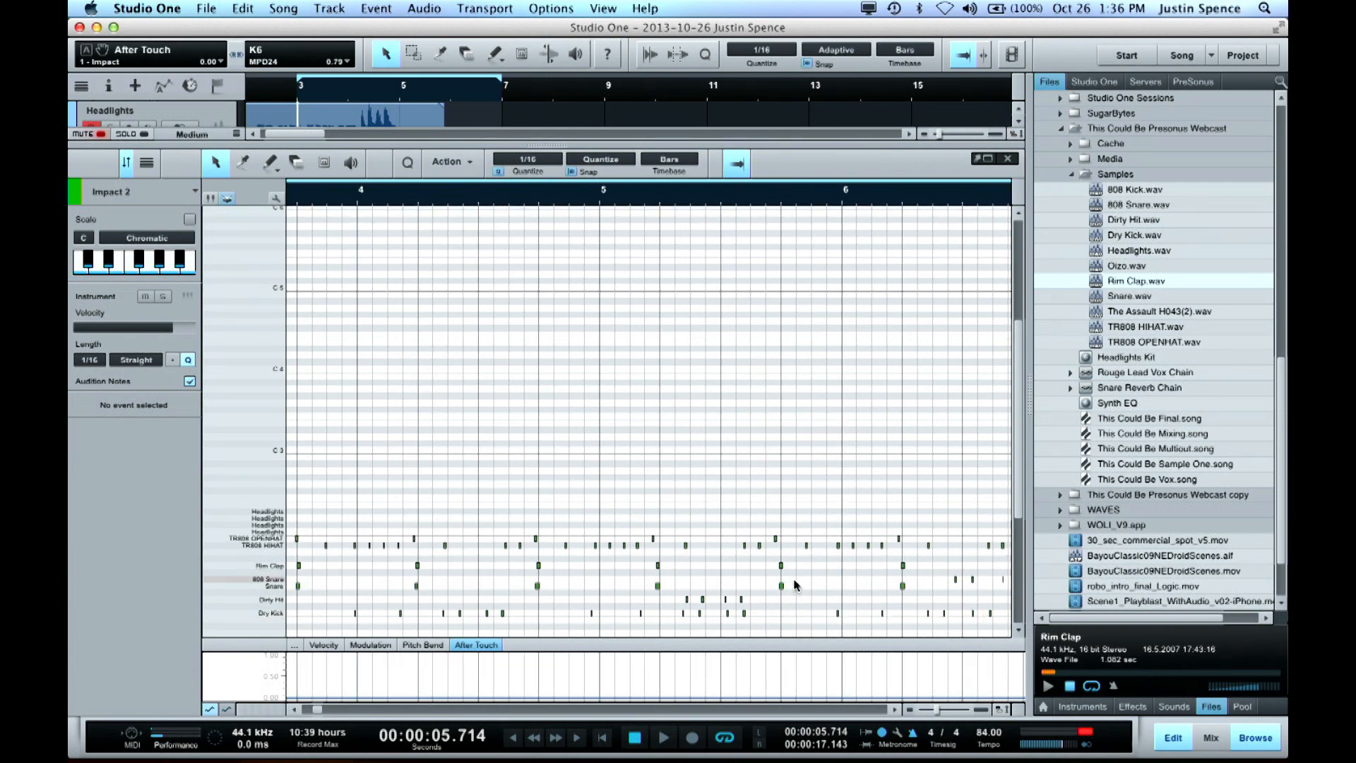
{"action": "scroll", "coordinate": [794, 585], "scroll_direction": "down", "scroll_amount": 8}
{"action": "scroll", "coordinate": [782, 565], "scroll_direction": "right", "scroll_amount": 6}
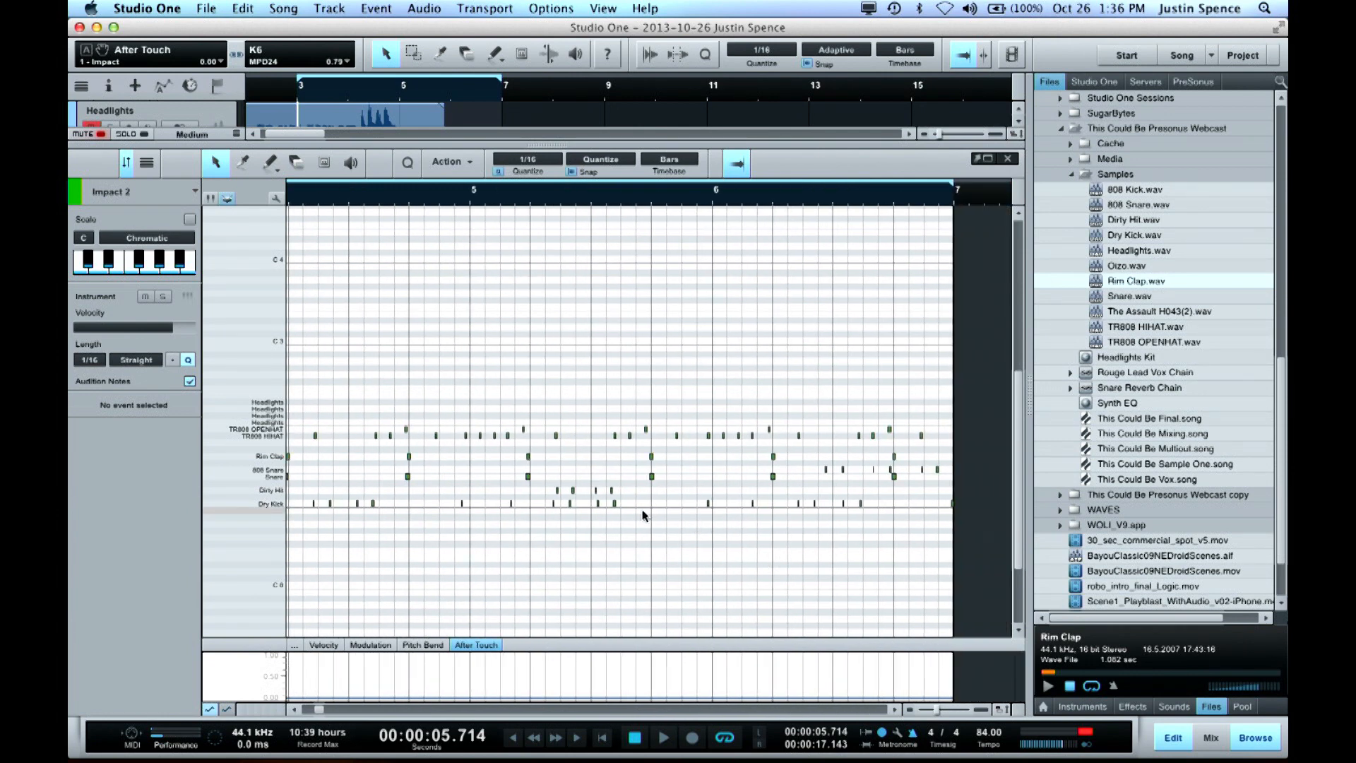
{"action": "left_click_drag", "start_coordinate": [648, 492], "coordinate": [530, 492]}
{"action": "key", "text": "Delete"}
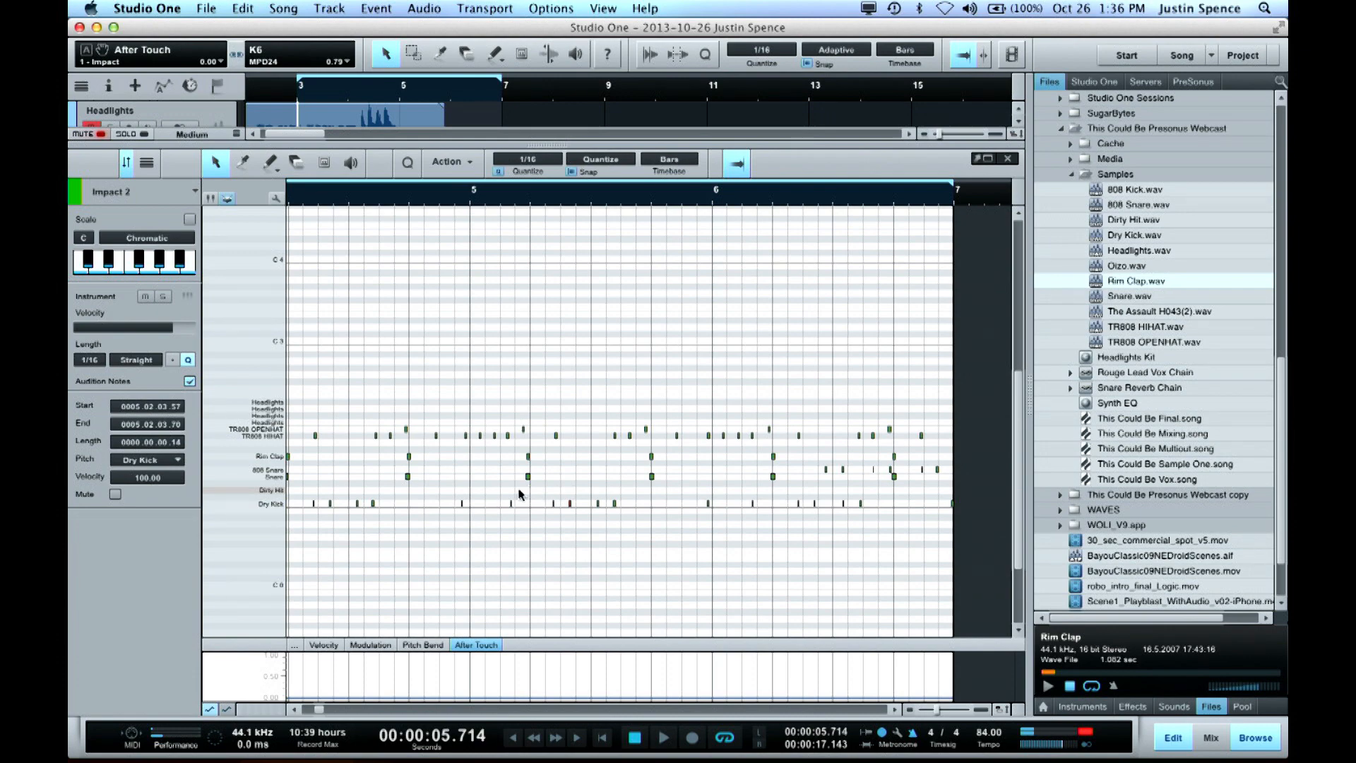
Overdub a pair of Dirty Hit notes in the second half of each looped bar of the Impact 2 part
{"action": "scroll", "coordinate": [515, 492], "scroll_direction": "left", "scroll_amount": 10}
{"action": "scroll", "coordinate": [515, 493], "scroll_direction": "right", "scroll_amount": 5}
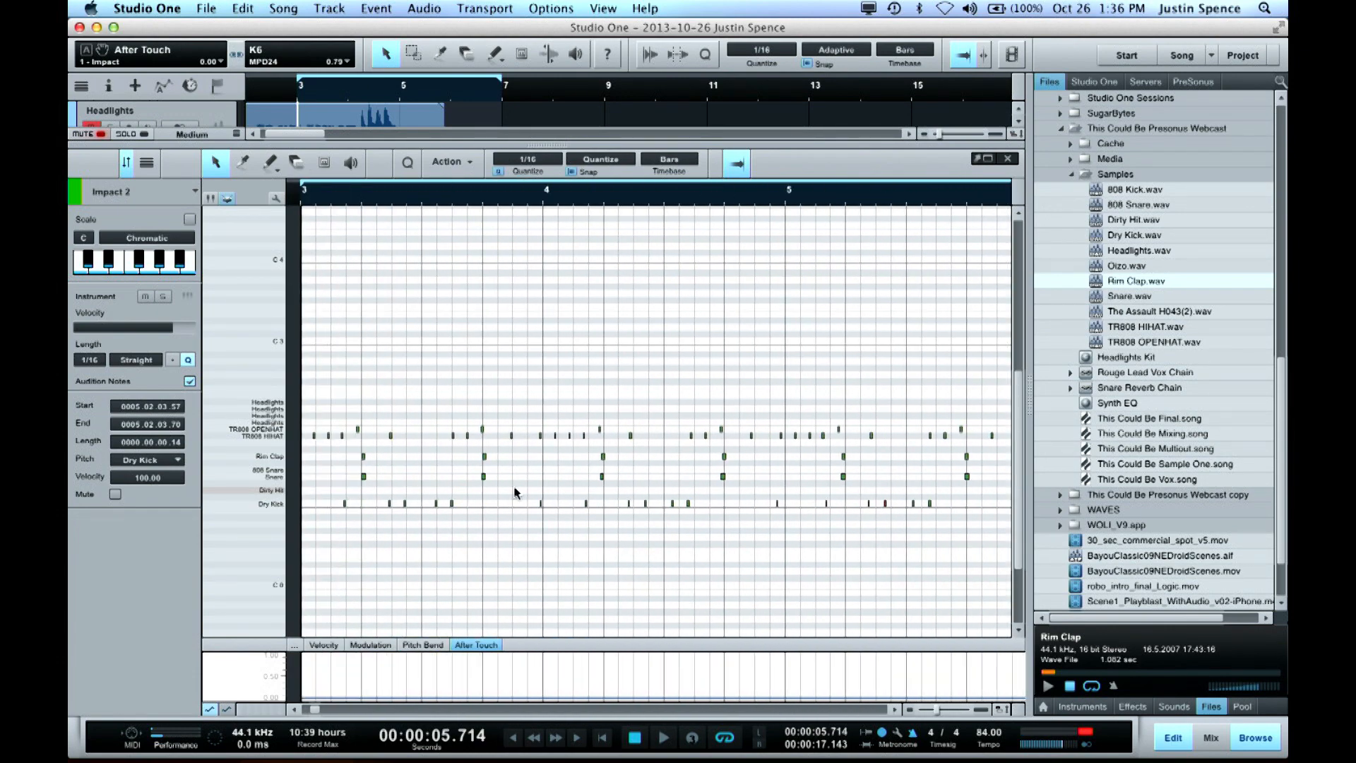
{"action": "key", "text": "KP_Multiply"}
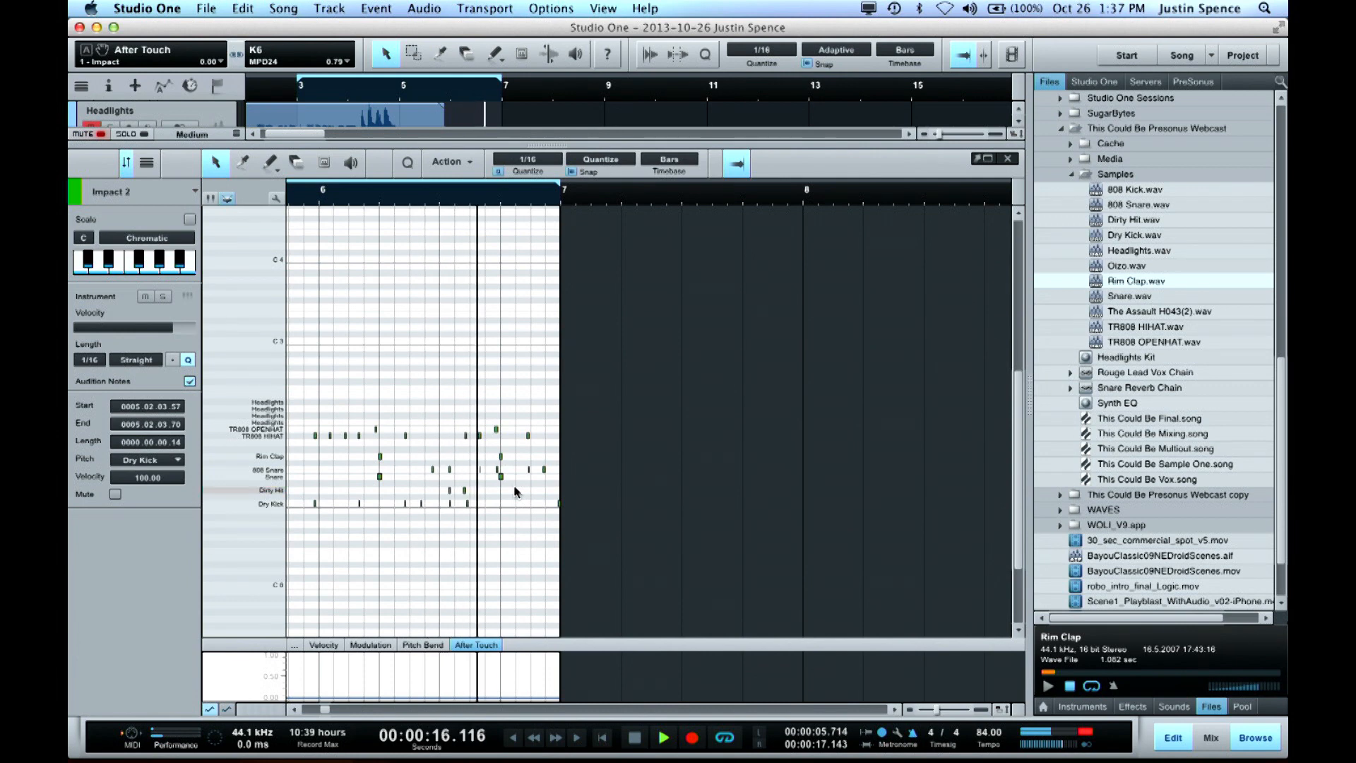
{"action": "key", "text": "space"}
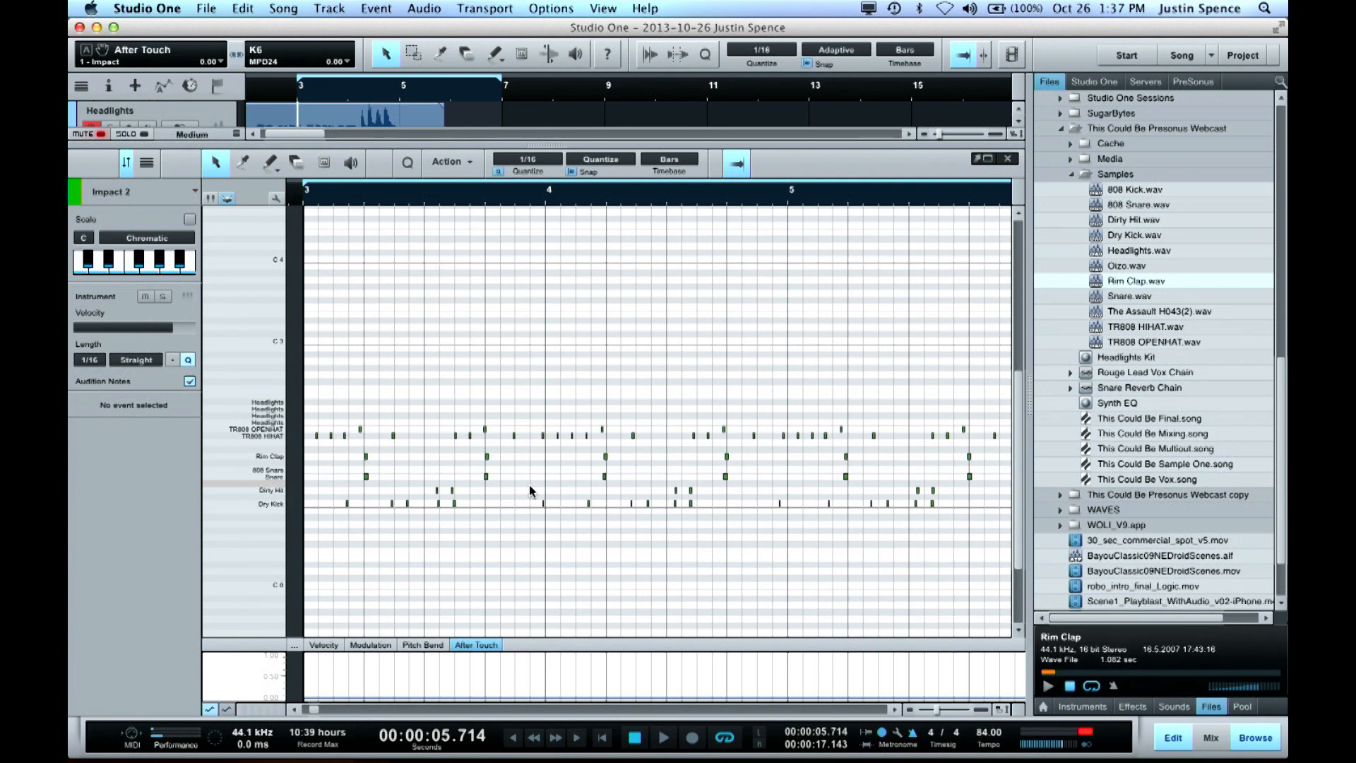
Select the Impact 2 part in the arrangement and explode its pitches to separate tracks
{"action": "key", "text": "w"}
{"action": "key", "text": "w"}
{"action": "key", "text": "e"}
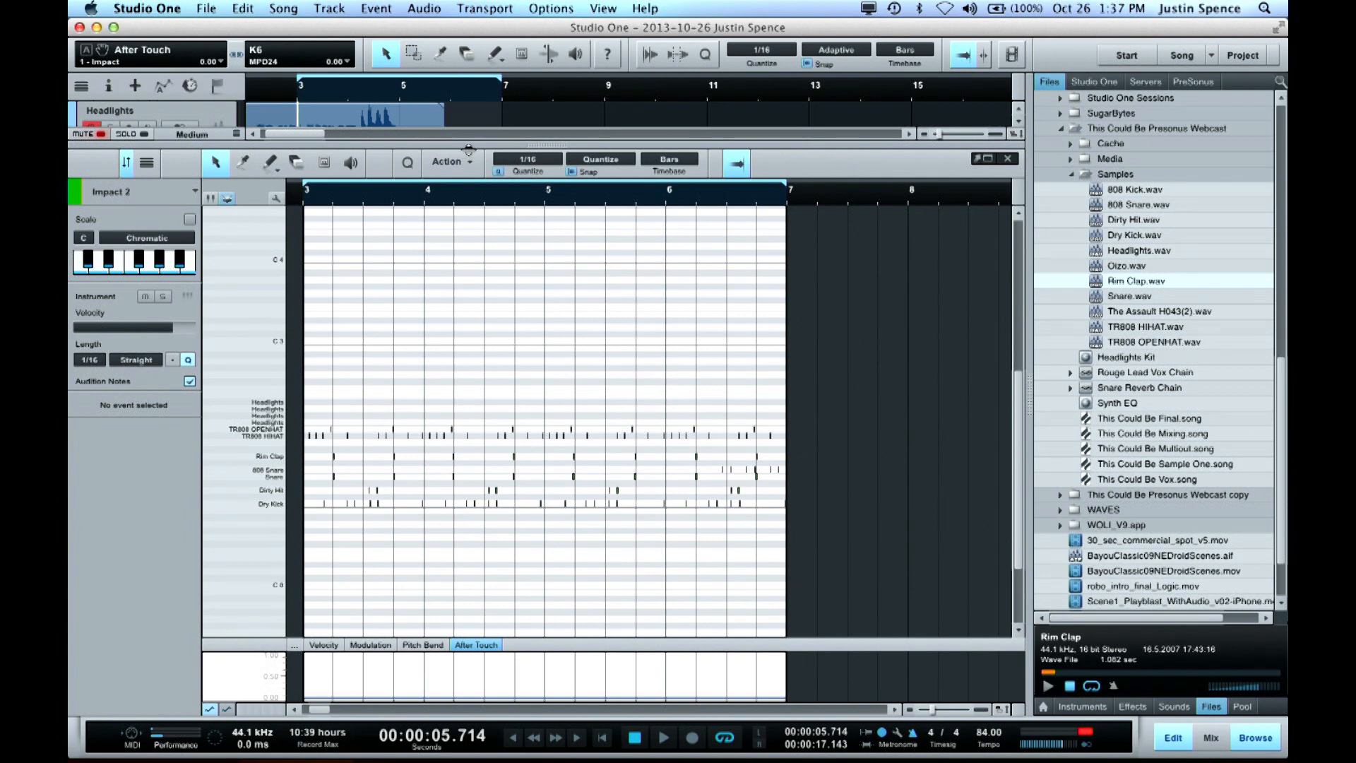
{"action": "key", "text": "F3"}
{"action": "left_click", "coordinate": [413, 371]}
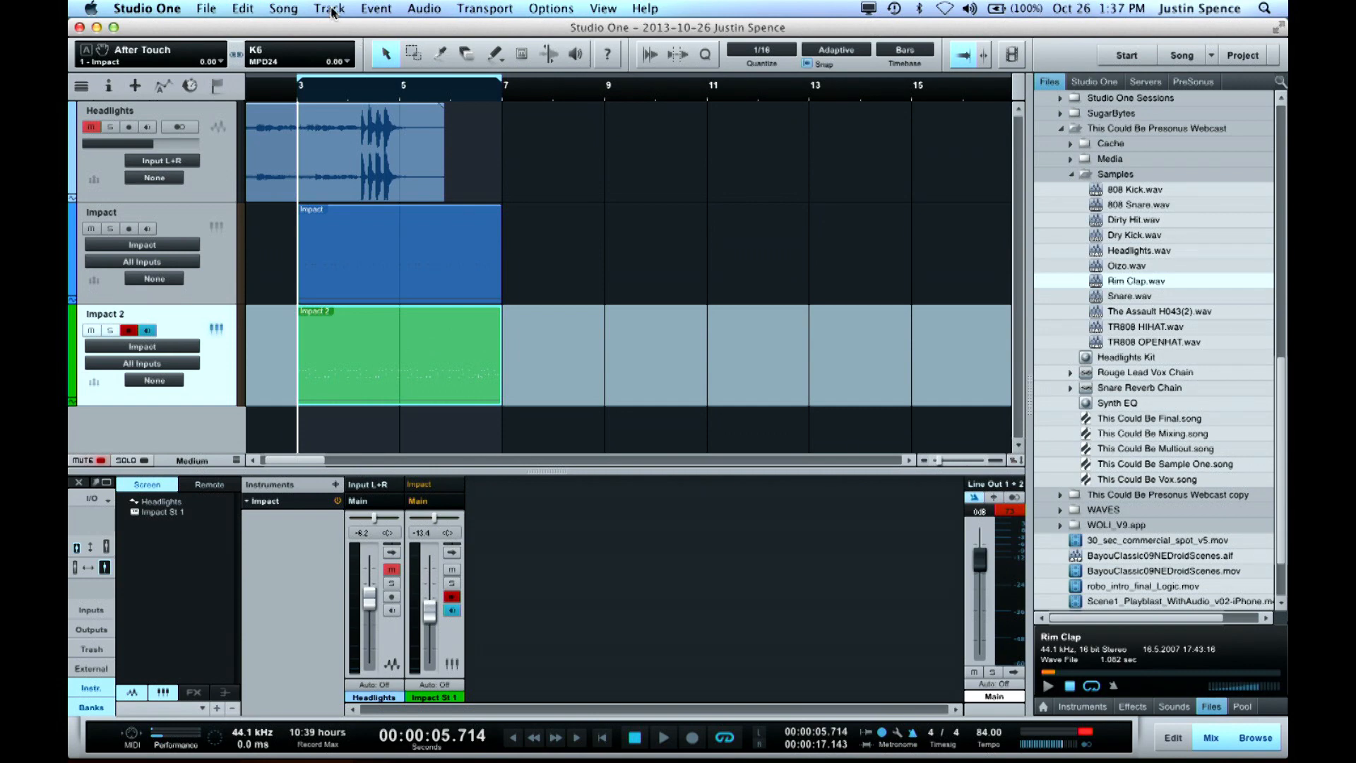
{"action": "left_click", "coordinate": [332, 10]}
{"action": "mouse_move", "coordinate": [366, 7]}
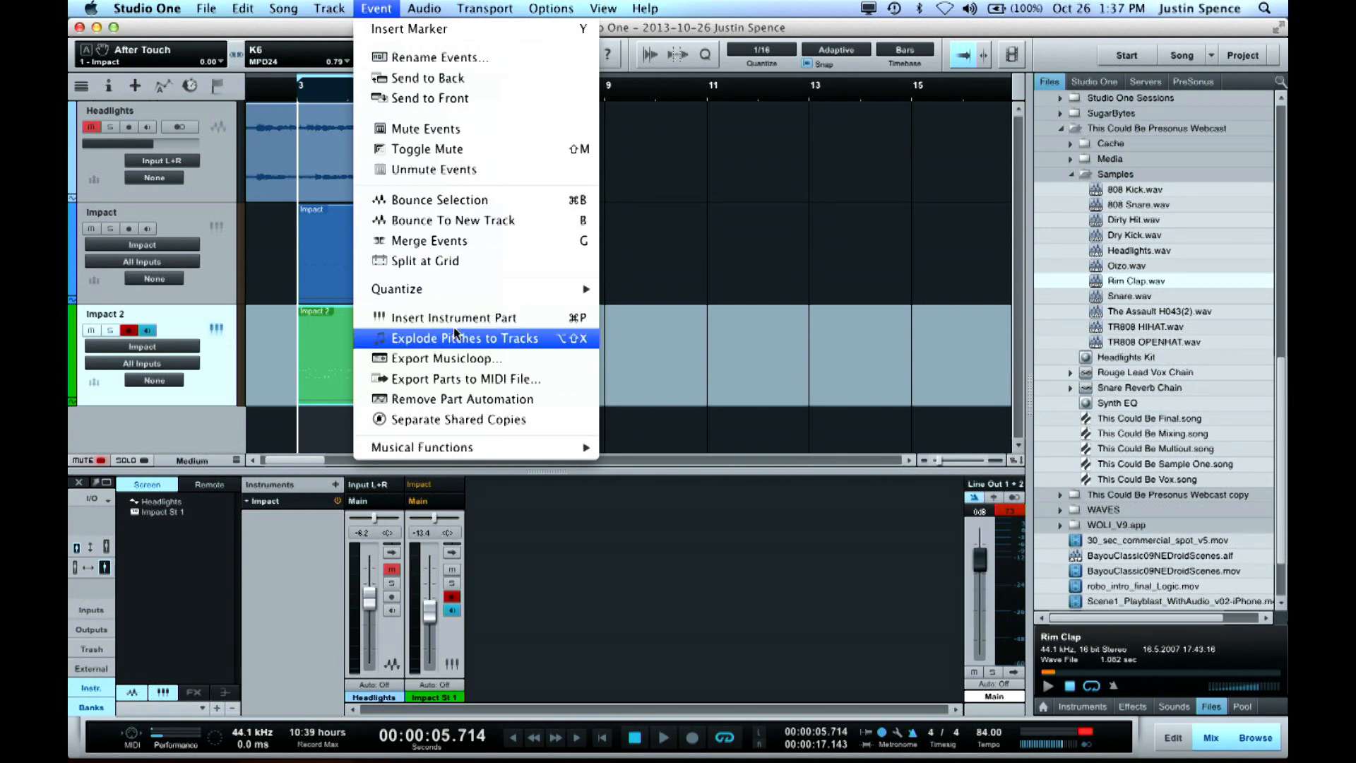
{"action": "left_click", "coordinate": [456, 341]}
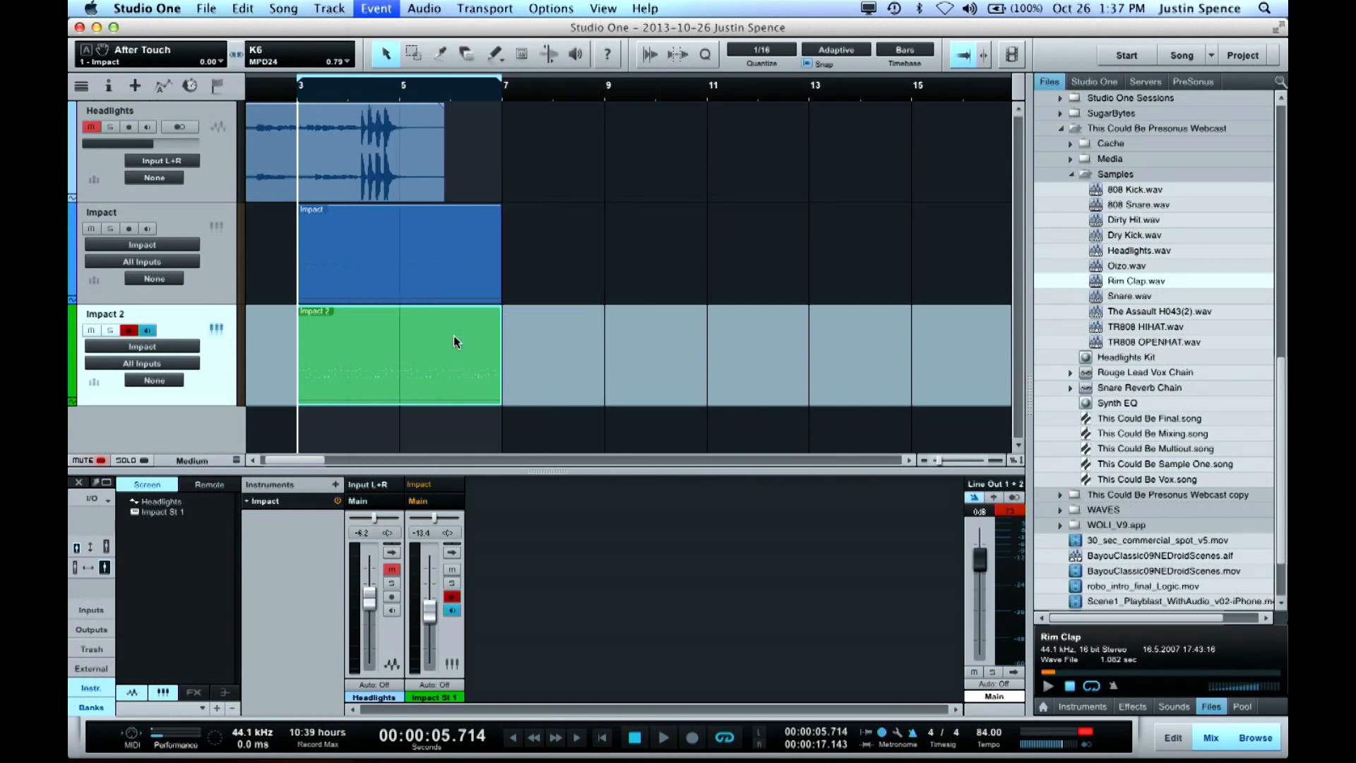
Reduce the track heights and hide the mixer so that all the exploded drum tracks fit in the arrangement
{"action": "key", "text": "shift+w"}
{"action": "key", "text": "shift+w"}
{"action": "key", "text": "shift+w"}
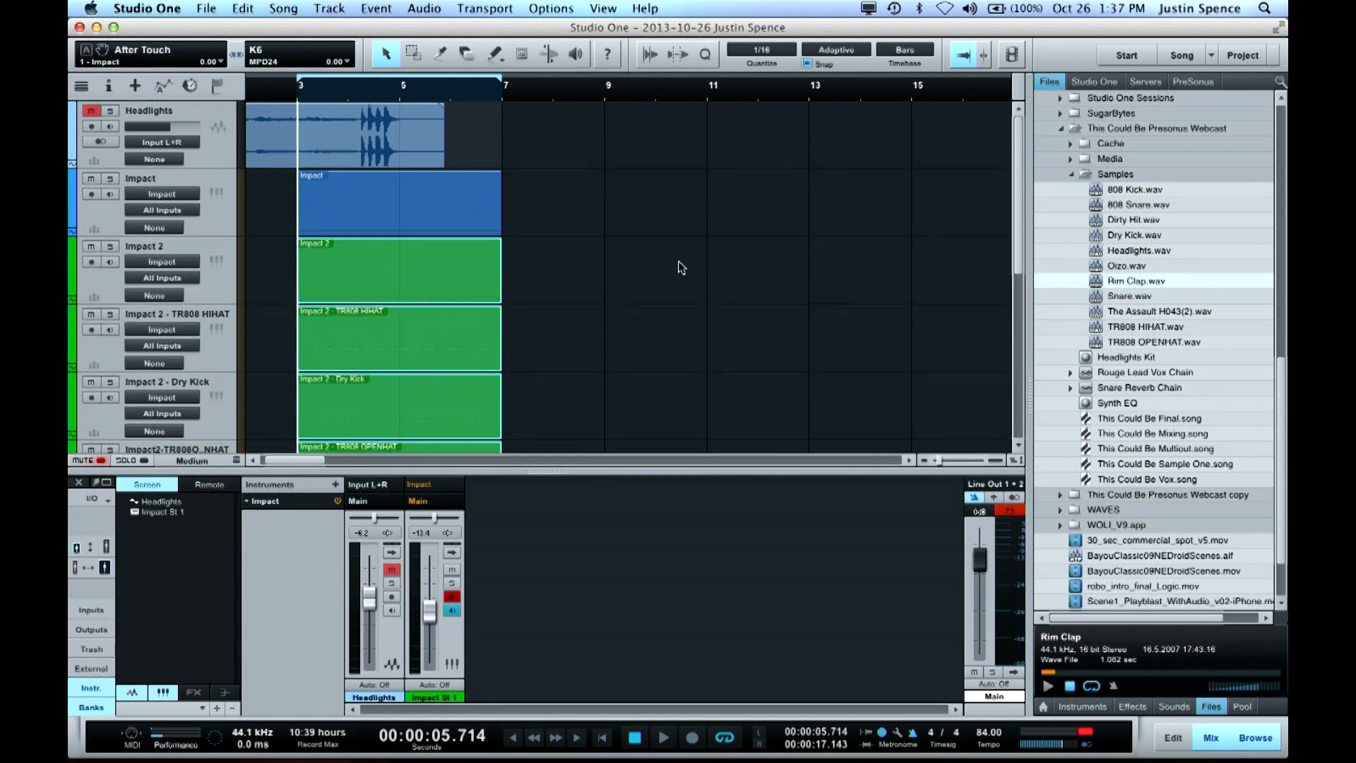
{"action": "key", "text": "F3"}
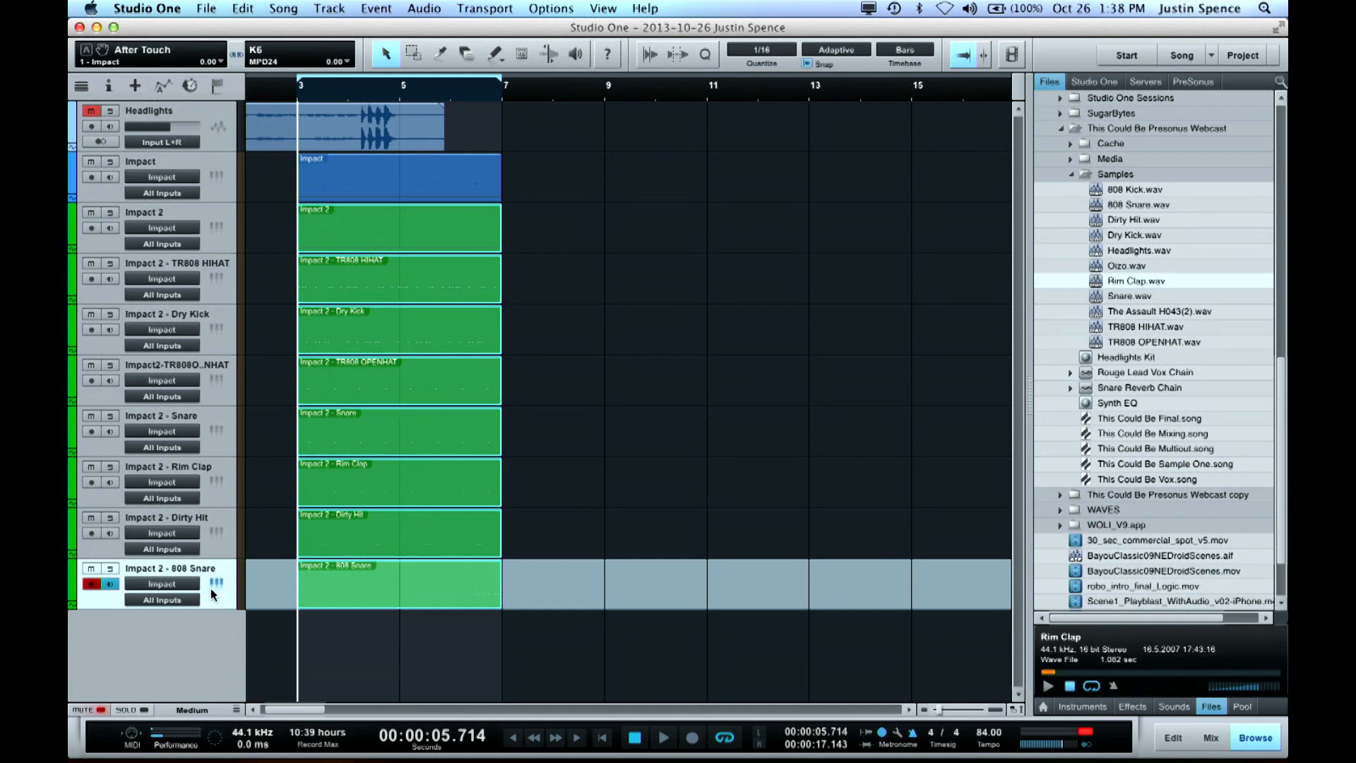
Examine the notes in the separated drum parts, open the Dry Kick part and show the mixer
{"action": "key", "text": "space"}
{"action": "key", "text": "space"}
{"action": "key", "text": "e"}
{"action": "key", "text": "e"}
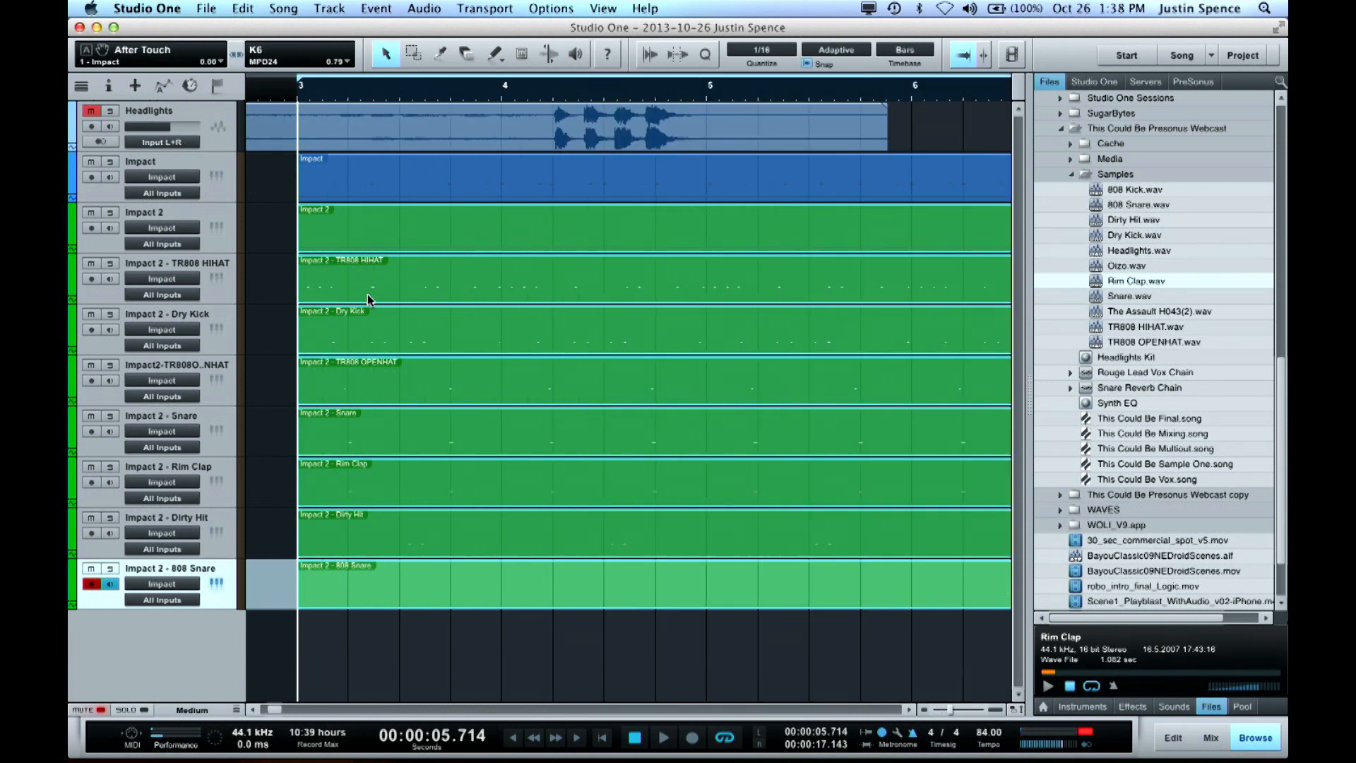
{"action": "double_click", "coordinate": [365, 337]}
{"action": "key", "text": "F3"}
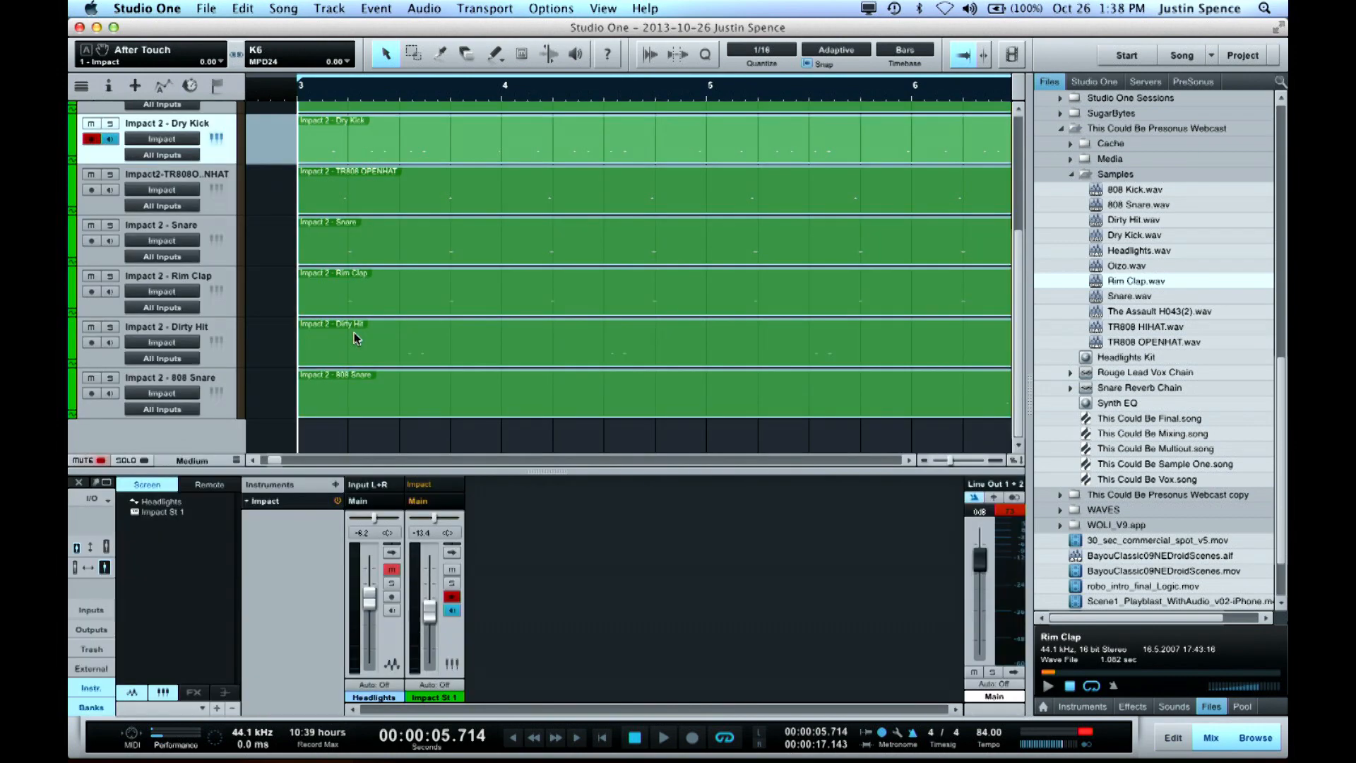
Play the loop briefly from bar 3 to hear the separated drum tracks together
{"action": "scroll", "coordinate": [318, 219], "scroll_direction": "up", "scroll_amount": 5}
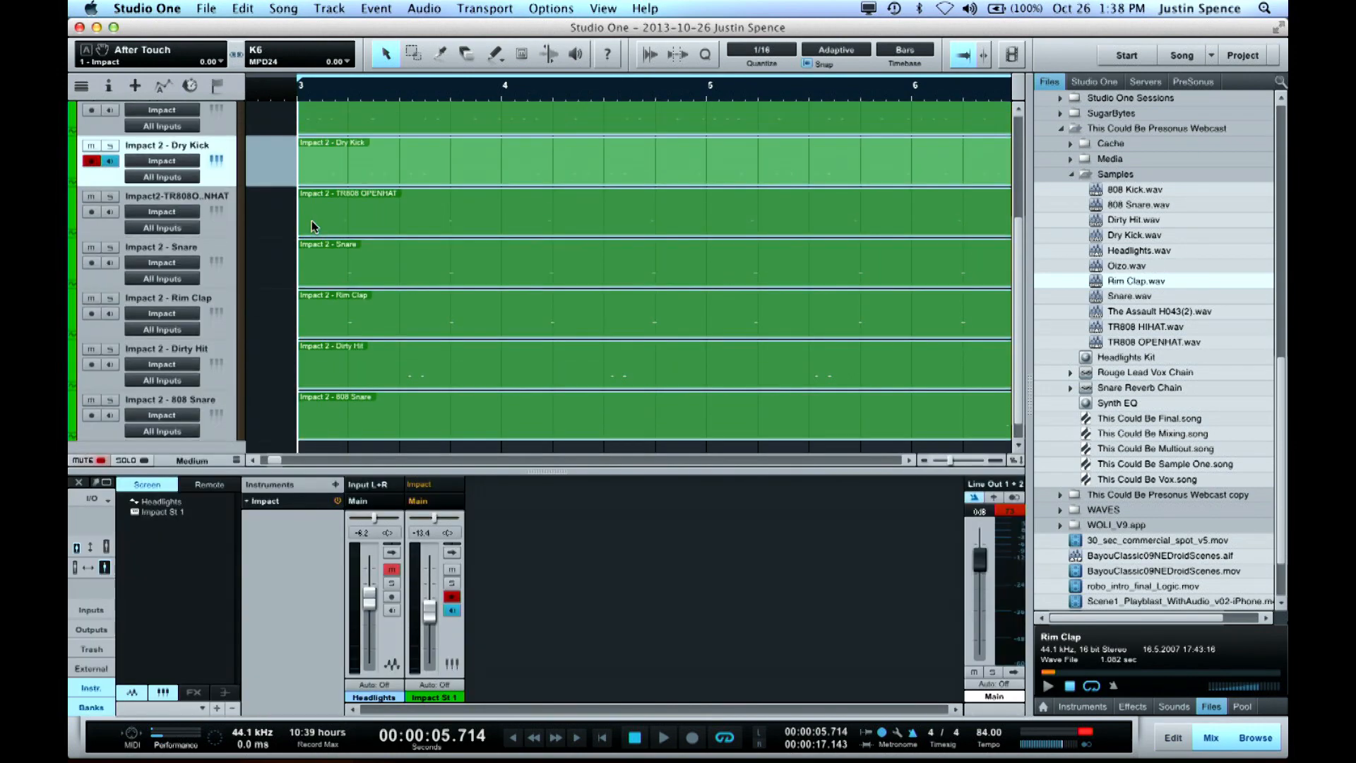
{"action": "left_click", "coordinate": [399, 346]}
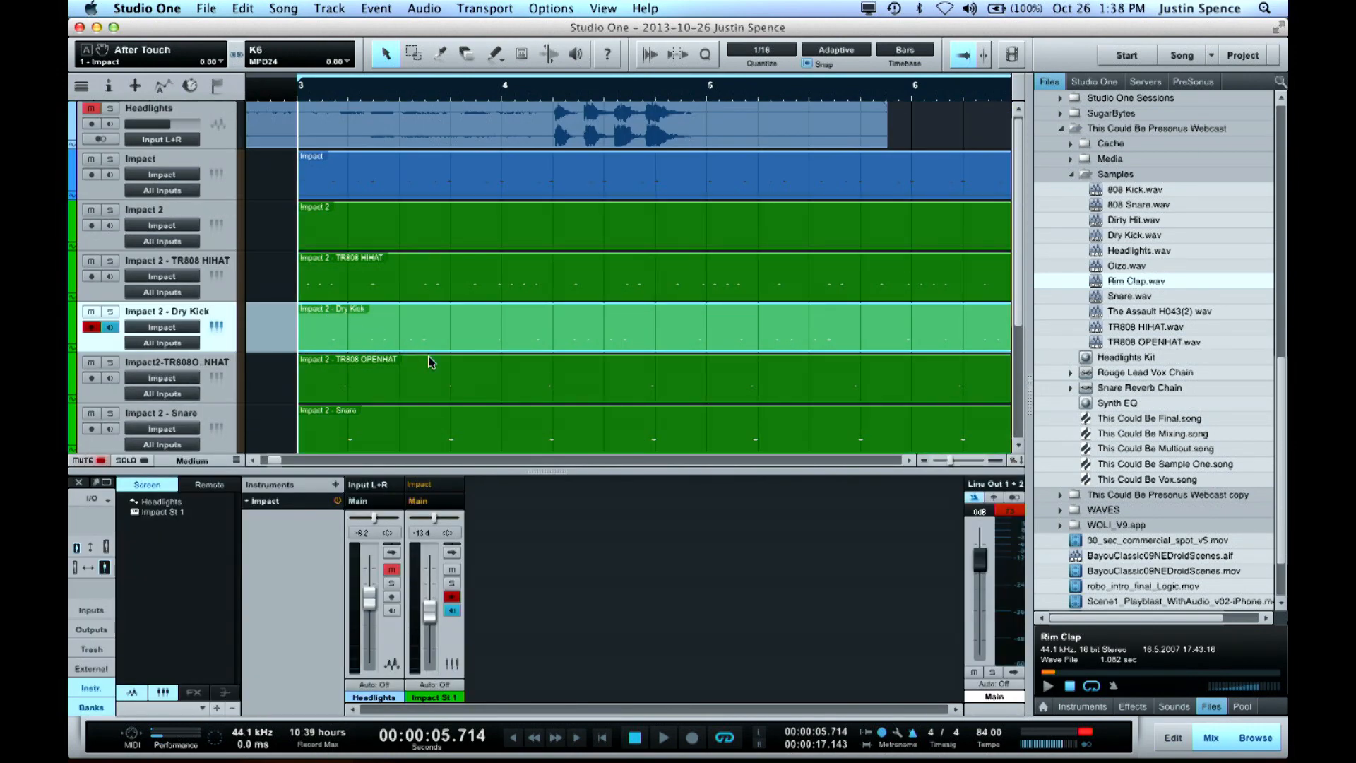
{"action": "key", "text": "space"}
{"action": "key", "text": "space"}
{"action": "key", "text": "space"}
{"action": "key", "text": "space"}
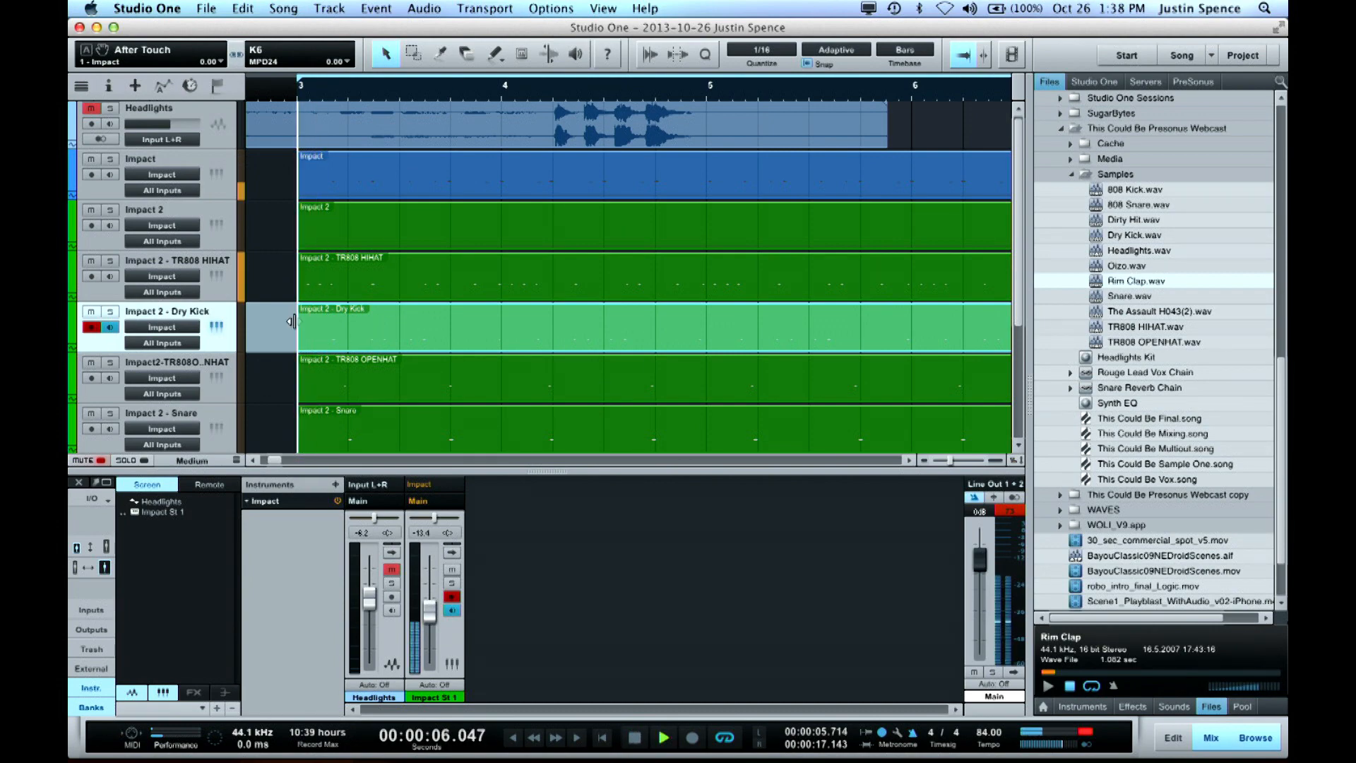
Open the Dry Kick part in the note editor and select all of its Dry Kick notes
{"action": "double_click", "coordinate": [325, 337]}
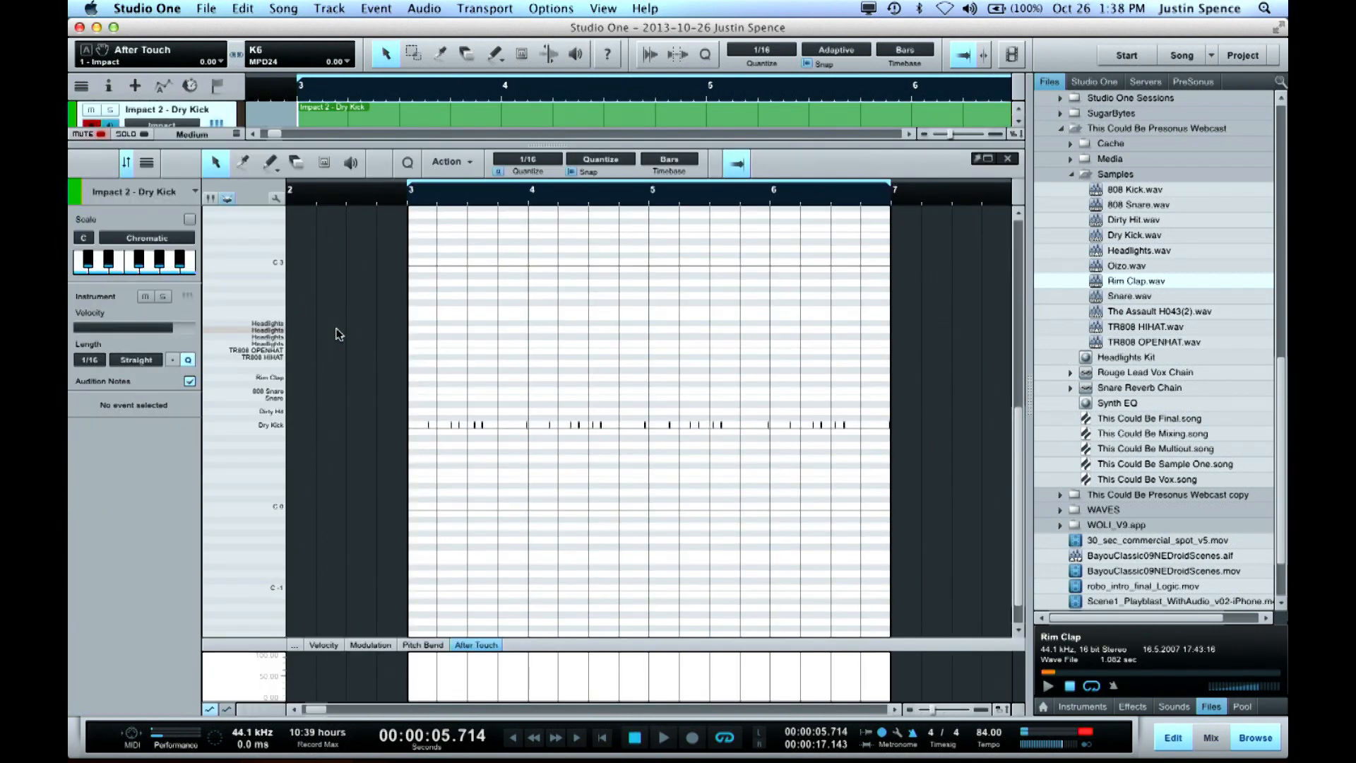
{"action": "key", "text": "e"}
{"action": "key", "text": "e"}
{"action": "key", "text": "e"}
{"action": "key", "text": "e"}
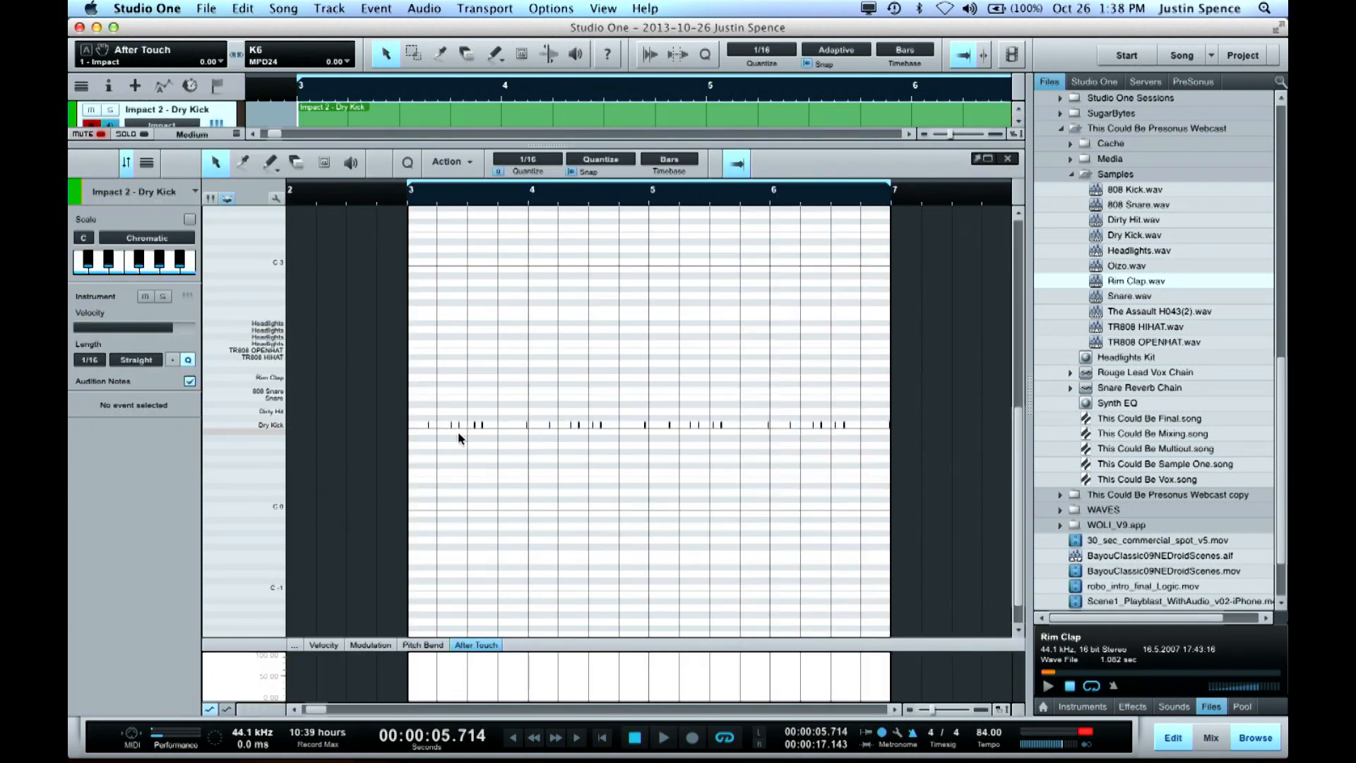
{"action": "left_click", "coordinate": [582, 424]}
{"action": "left_click_drag", "start_coordinate": [582, 424], "coordinate": [413, 425]}
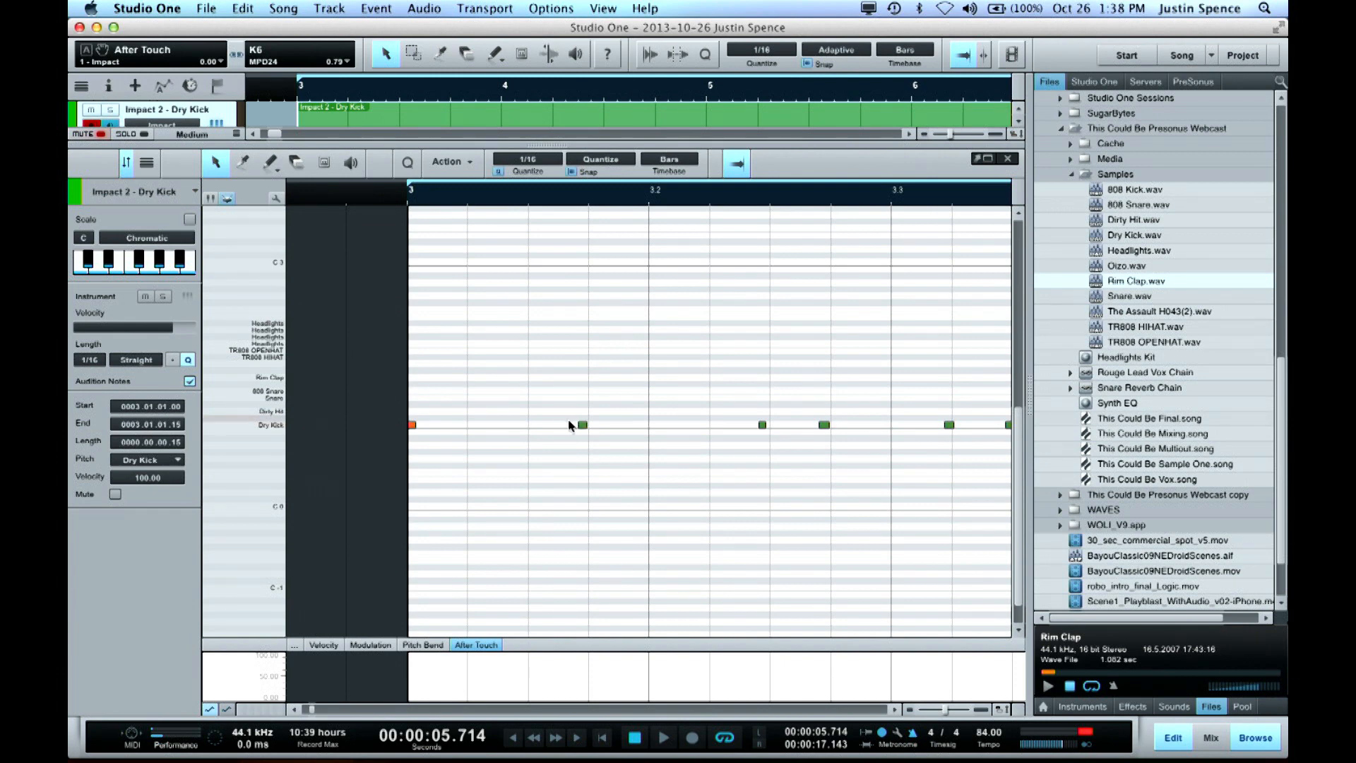
{"action": "left_click", "coordinate": [274, 422]}
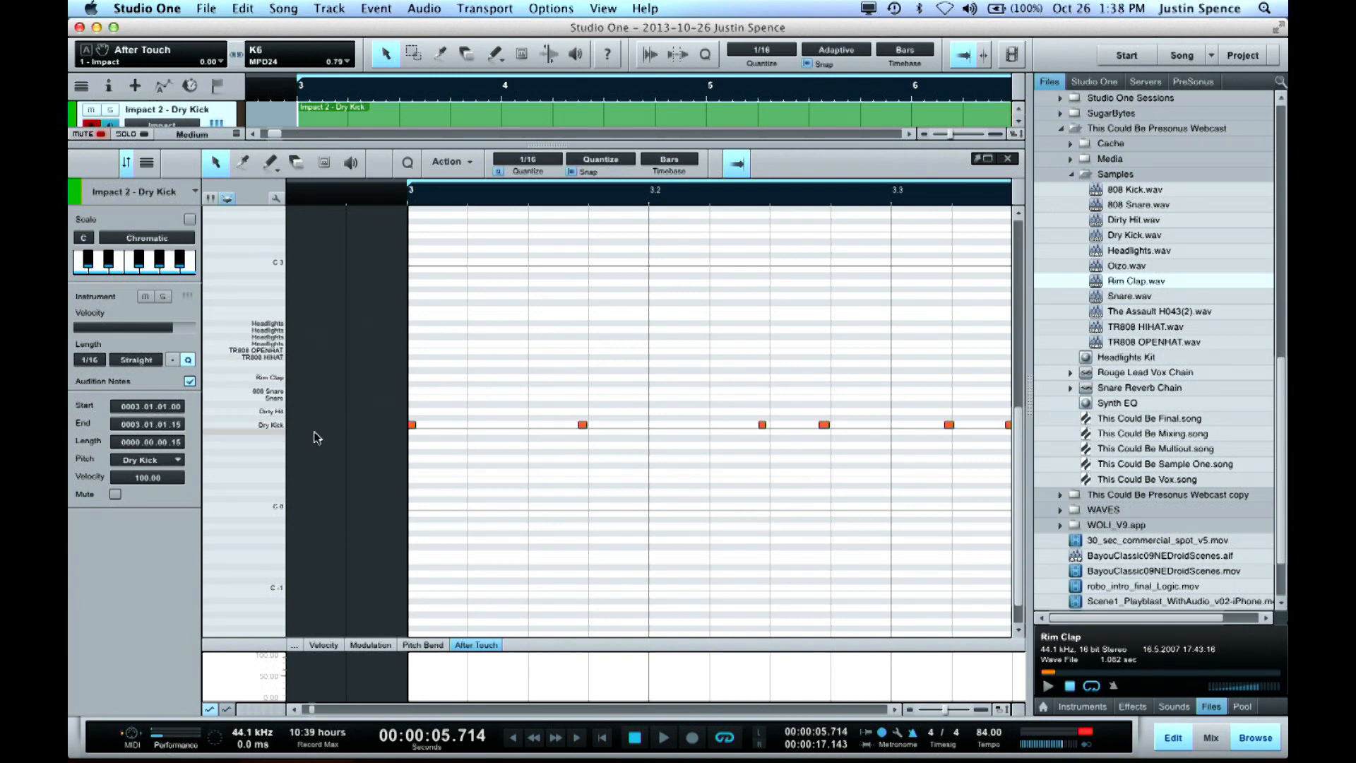
{"action": "key", "text": "w"}
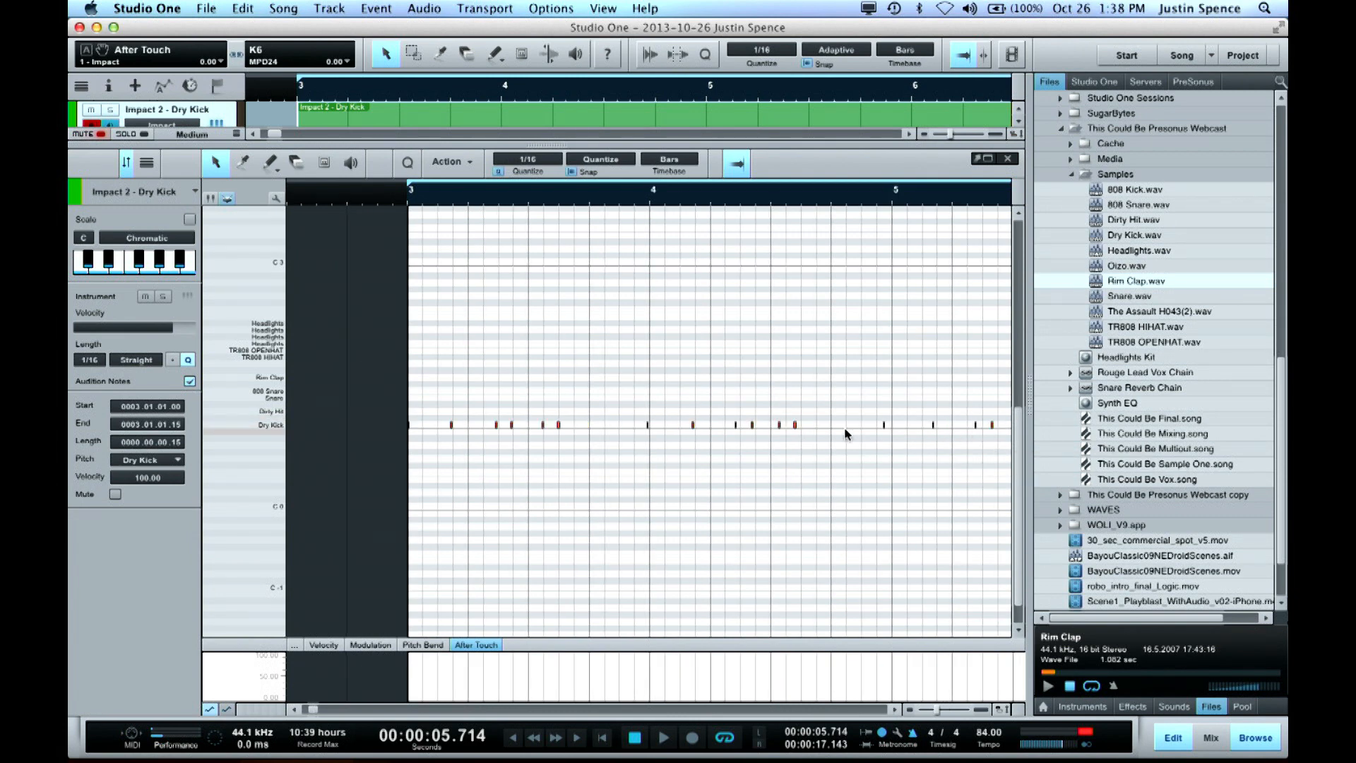
{"action": "key", "text": "e"}
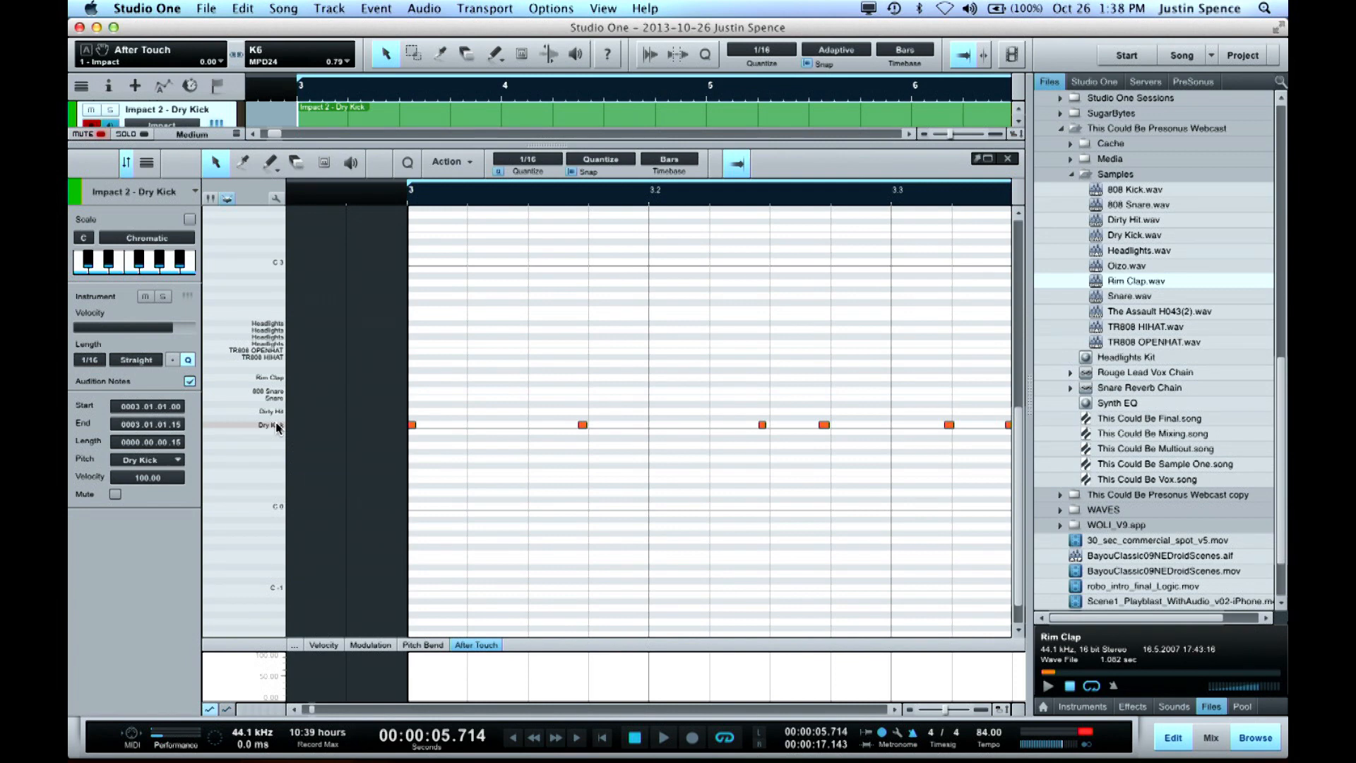
Turn off automatic quantizing in the note editor and quantize the selected Dry Kick notes to the 1/16 grid
{"action": "left_click", "coordinate": [499, 172]}
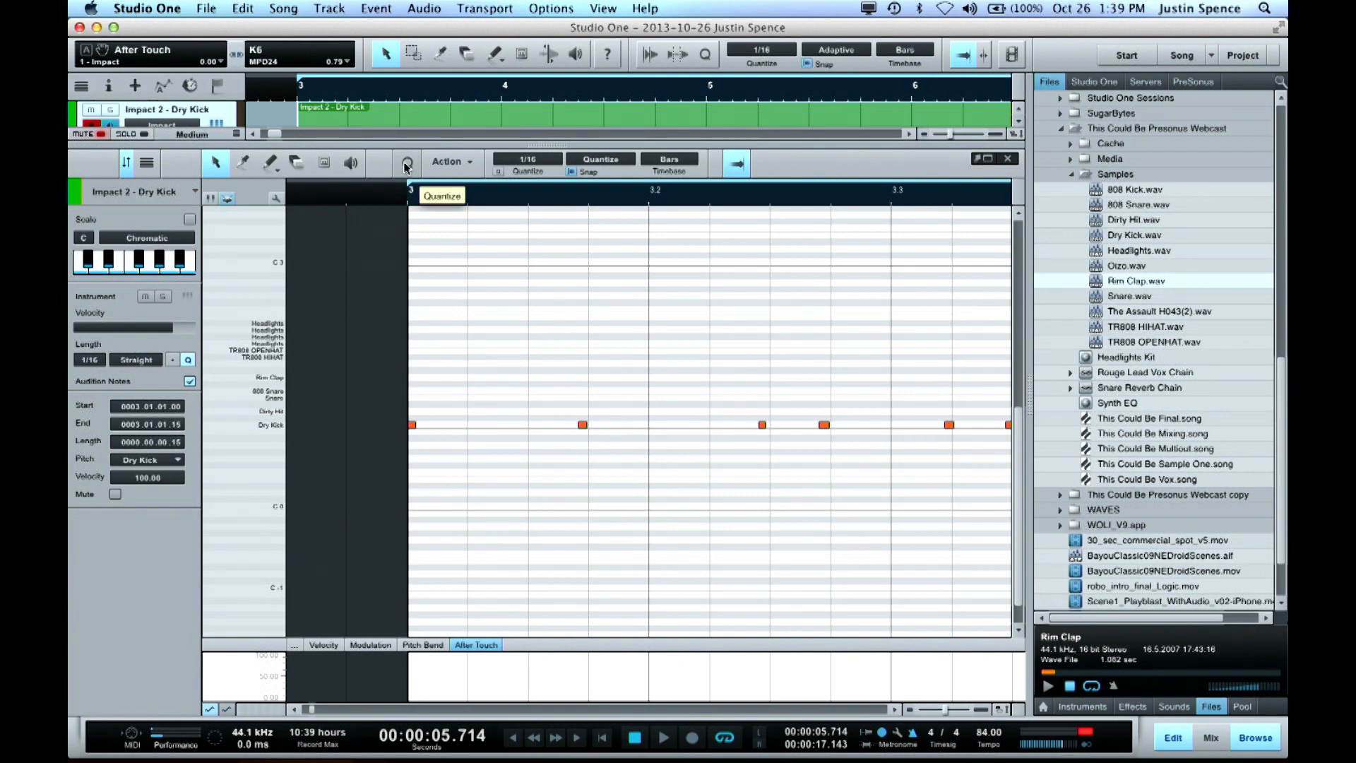
{"action": "left_click", "coordinate": [407, 166]}
{"action": "key", "text": "w"}
{"action": "key", "text": "w"}
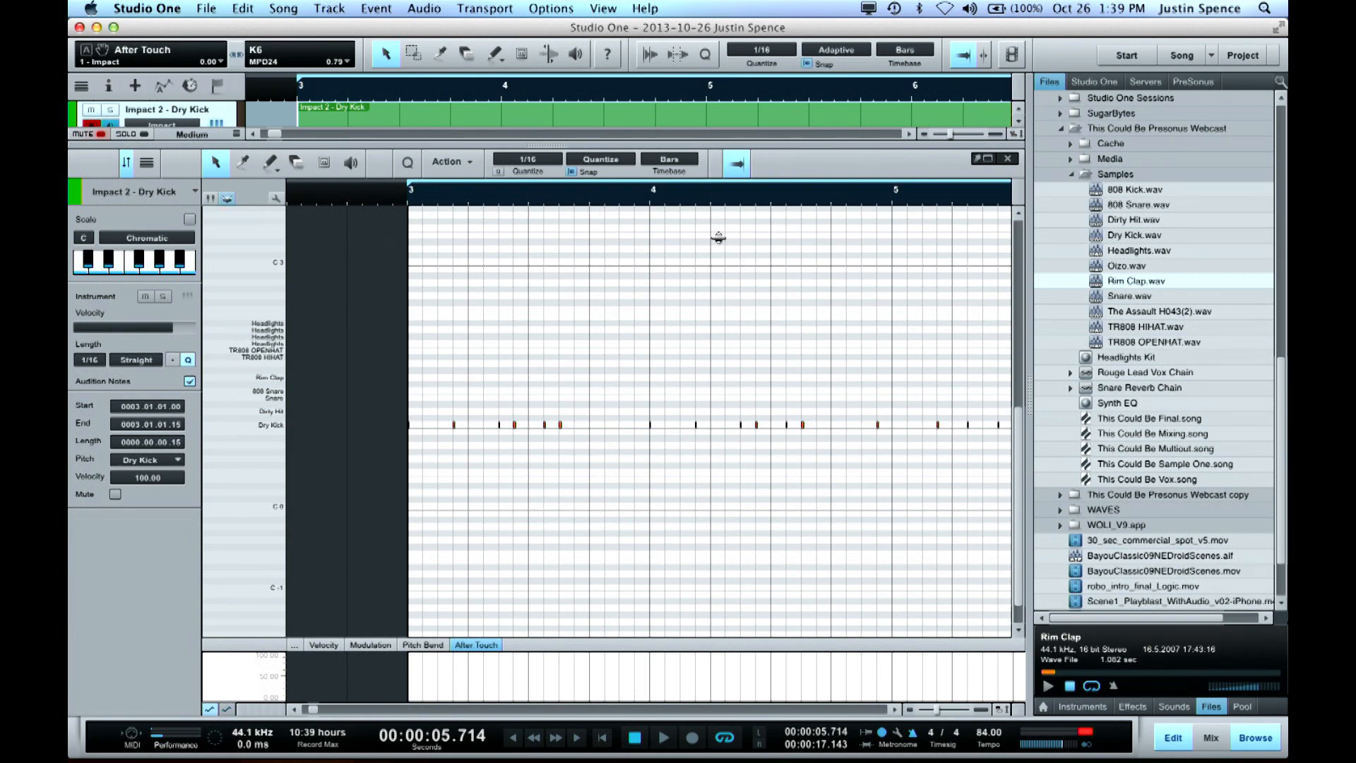
Enlarge the arrangement, show the quantize options, set the swing to 14% and requantize the selected Dry Kick notes
{"action": "left_click_drag", "start_coordinate": [714, 210], "coordinate": [730, 286]}
{"action": "left_click", "coordinate": [707, 56]}
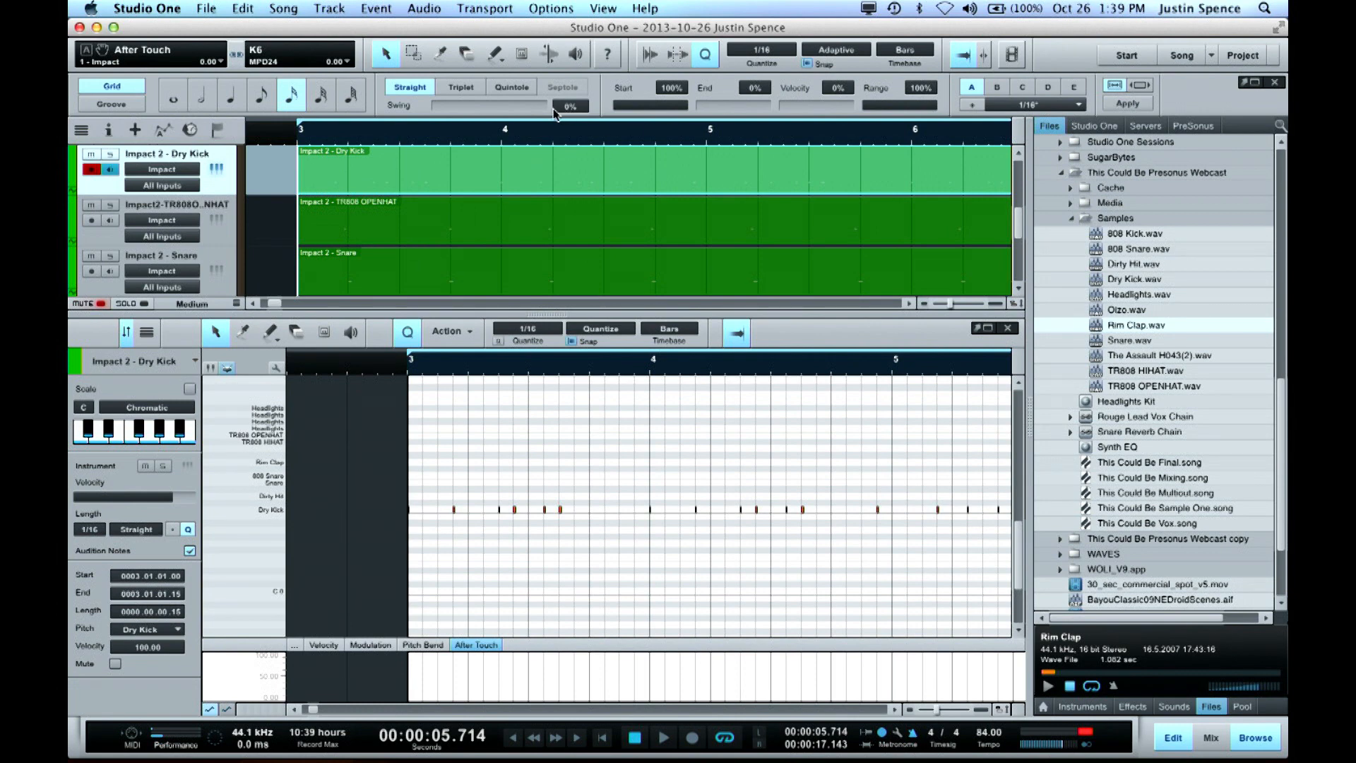
{"action": "left_click", "coordinate": [444, 106]}
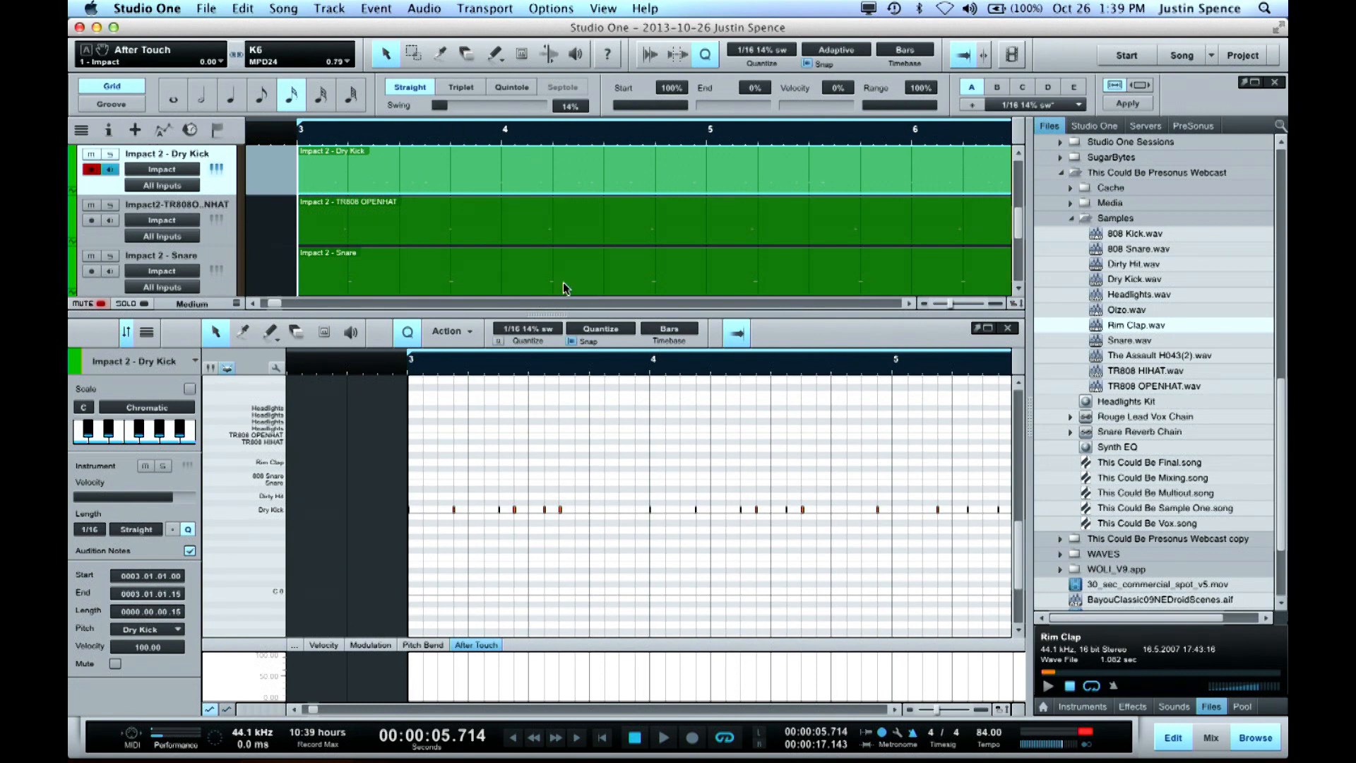
{"action": "key", "text": "q"}
{"action": "key", "text": "w"}
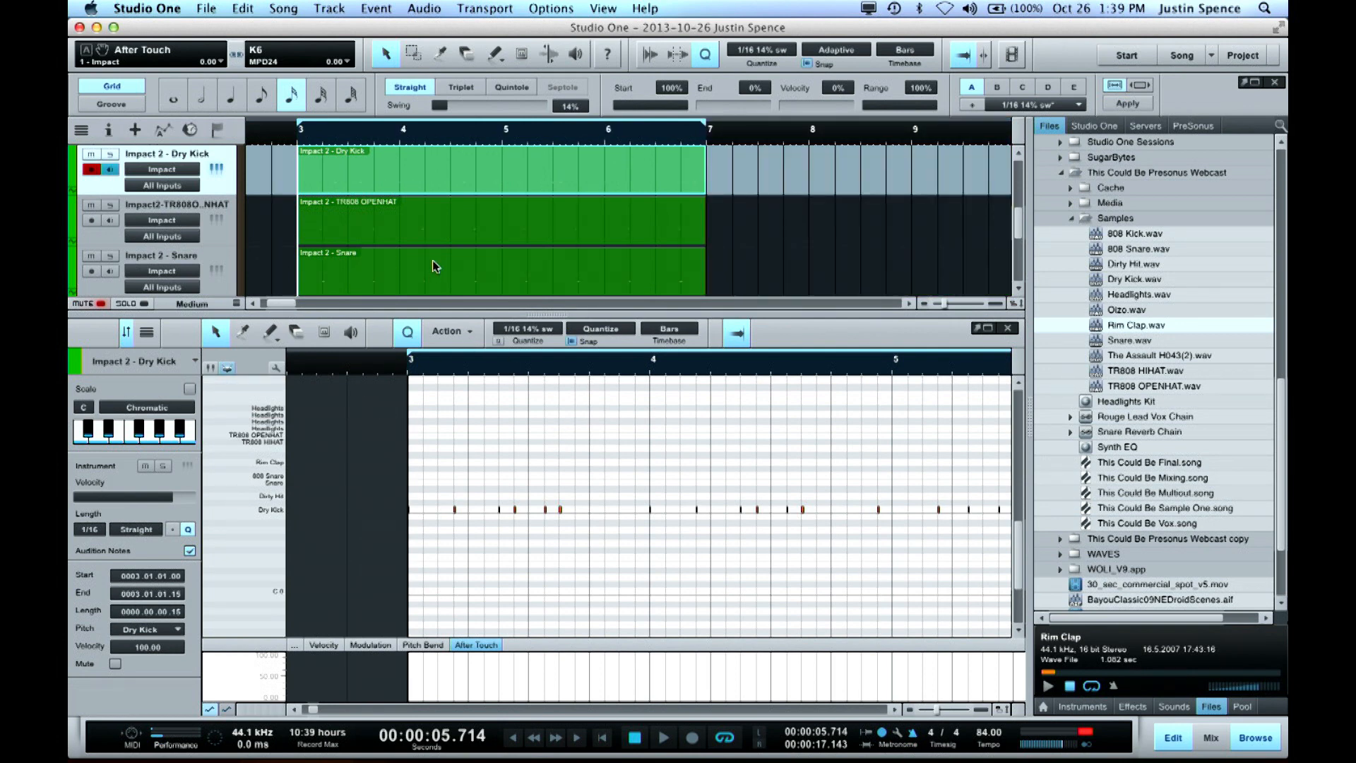
Hide the note editor to show all drum tracks and select the Snare and Rim Clap parts together
{"action": "left_click", "coordinate": [372, 273]}
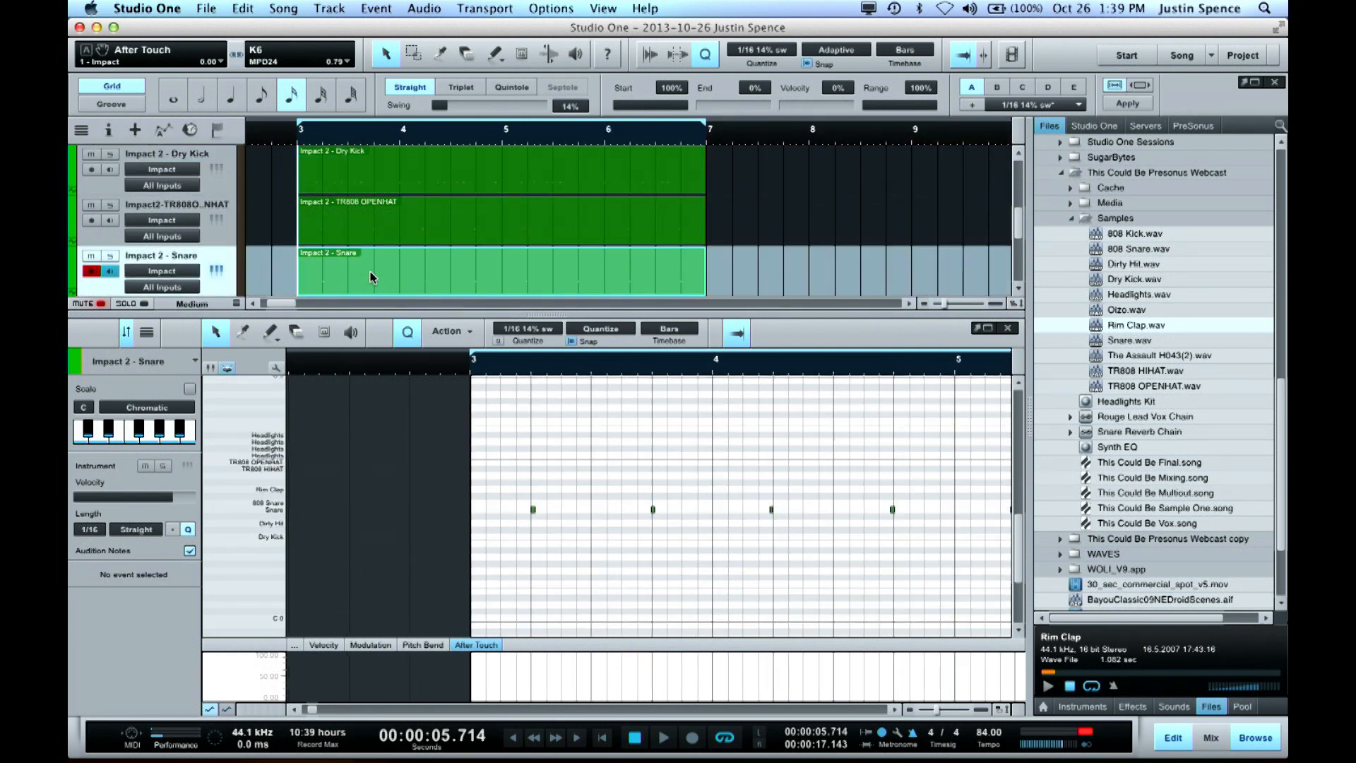
{"action": "key", "text": "F3"}
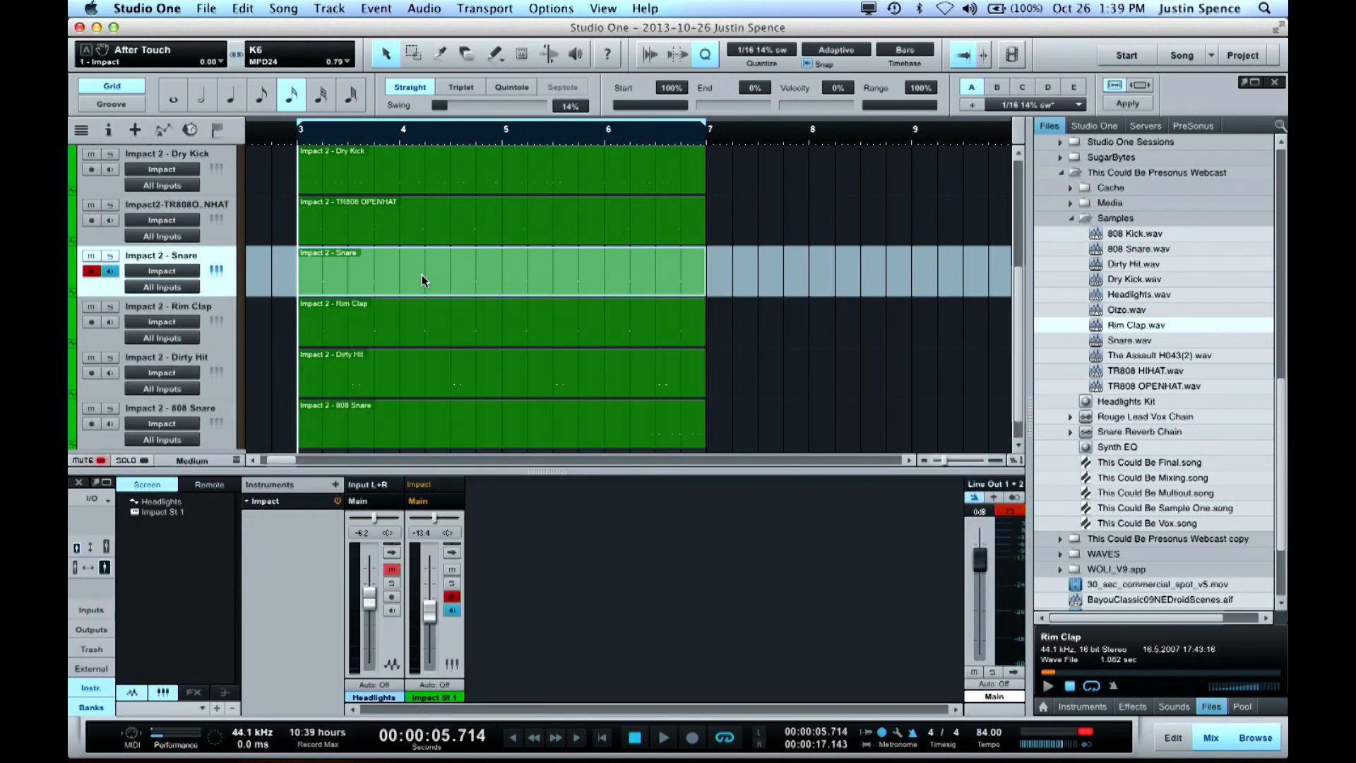
{"action": "key", "text": "F3"}
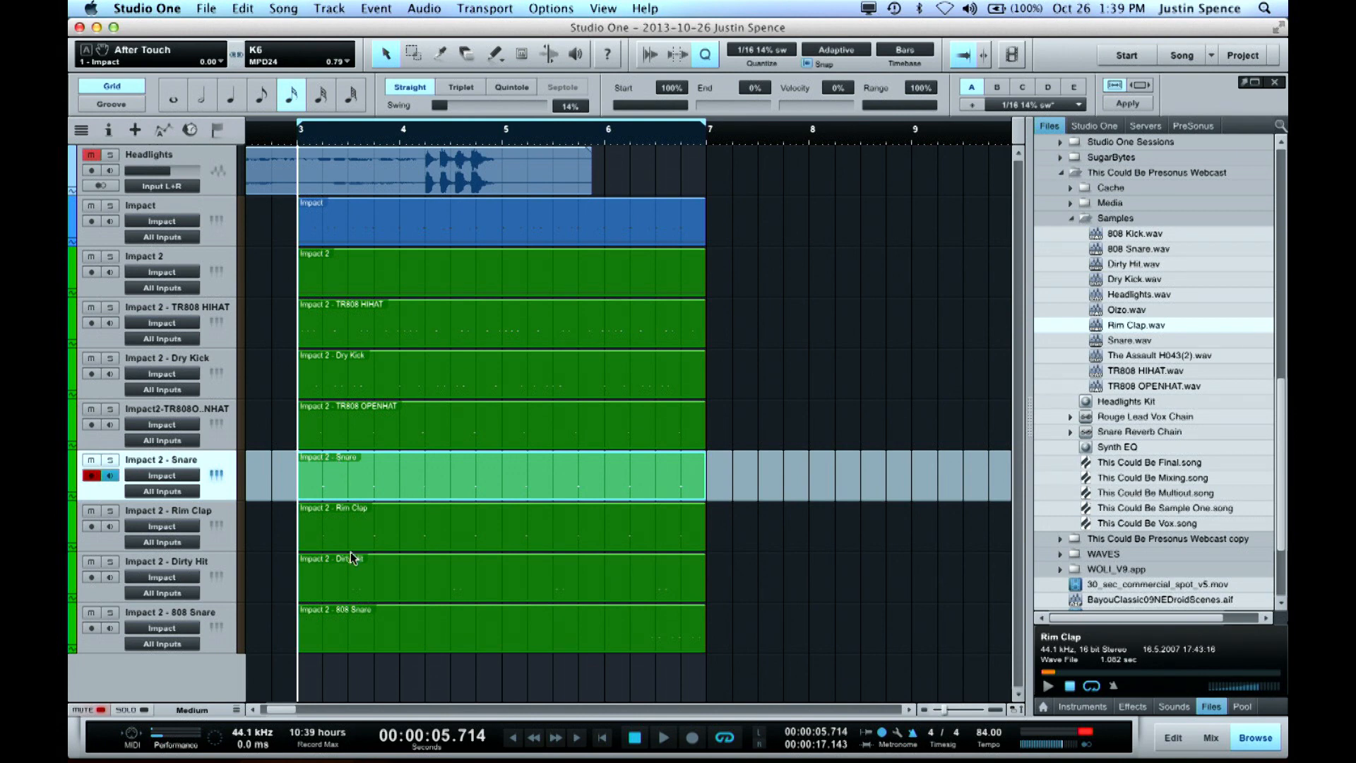
{"action": "left_click", "coordinate": [355, 526], "text": "super"}
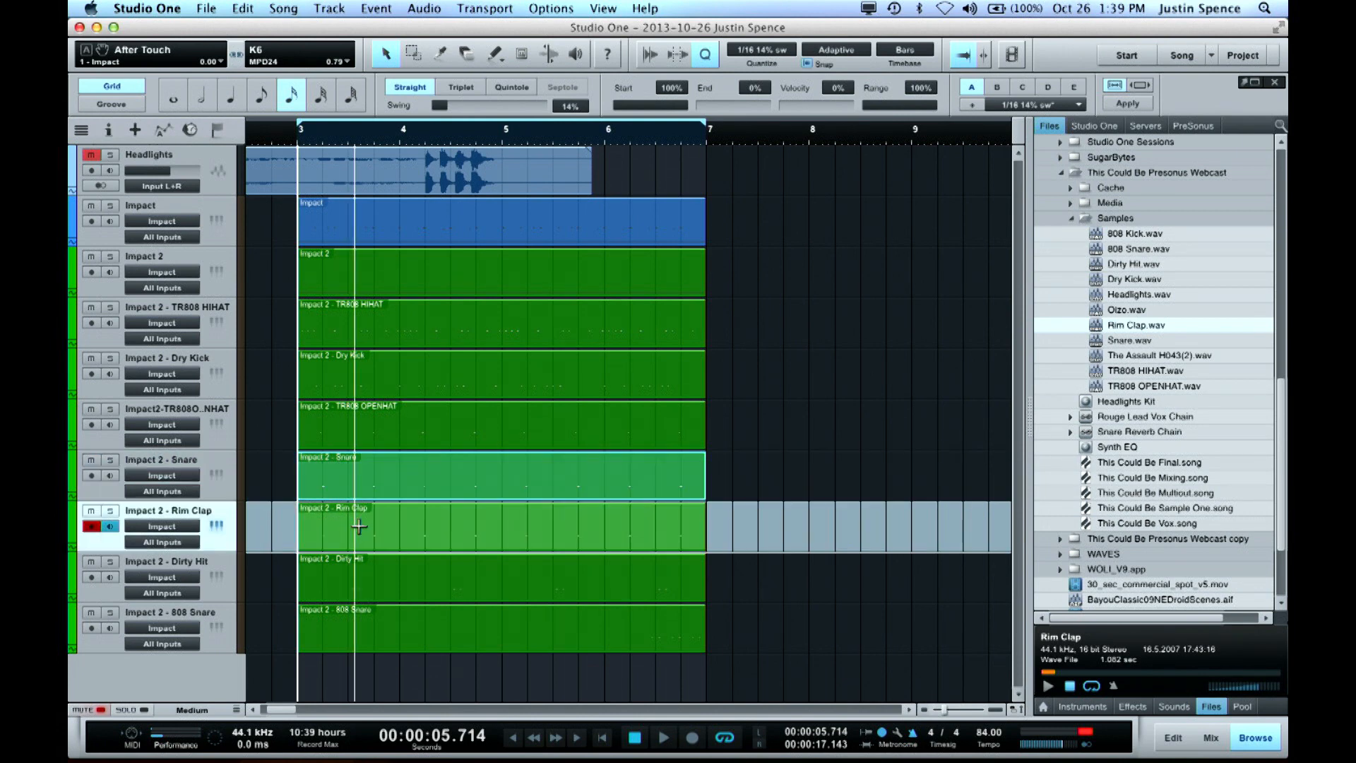
{"action": "left_click", "coordinate": [475, 523], "text": "shift"}
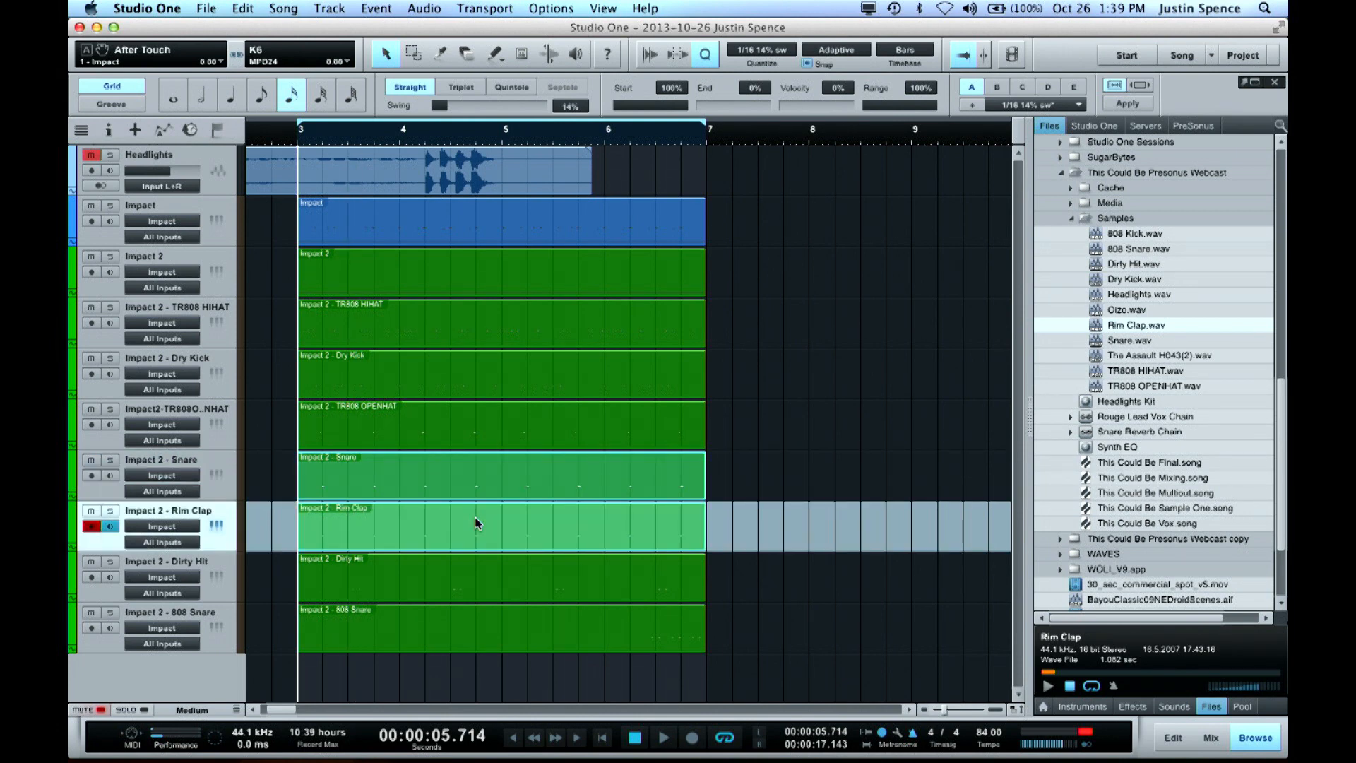
Play the loop to check the groove, and replay its beginning with the Dry Kick part selected
{"action": "key", "text": "space"}
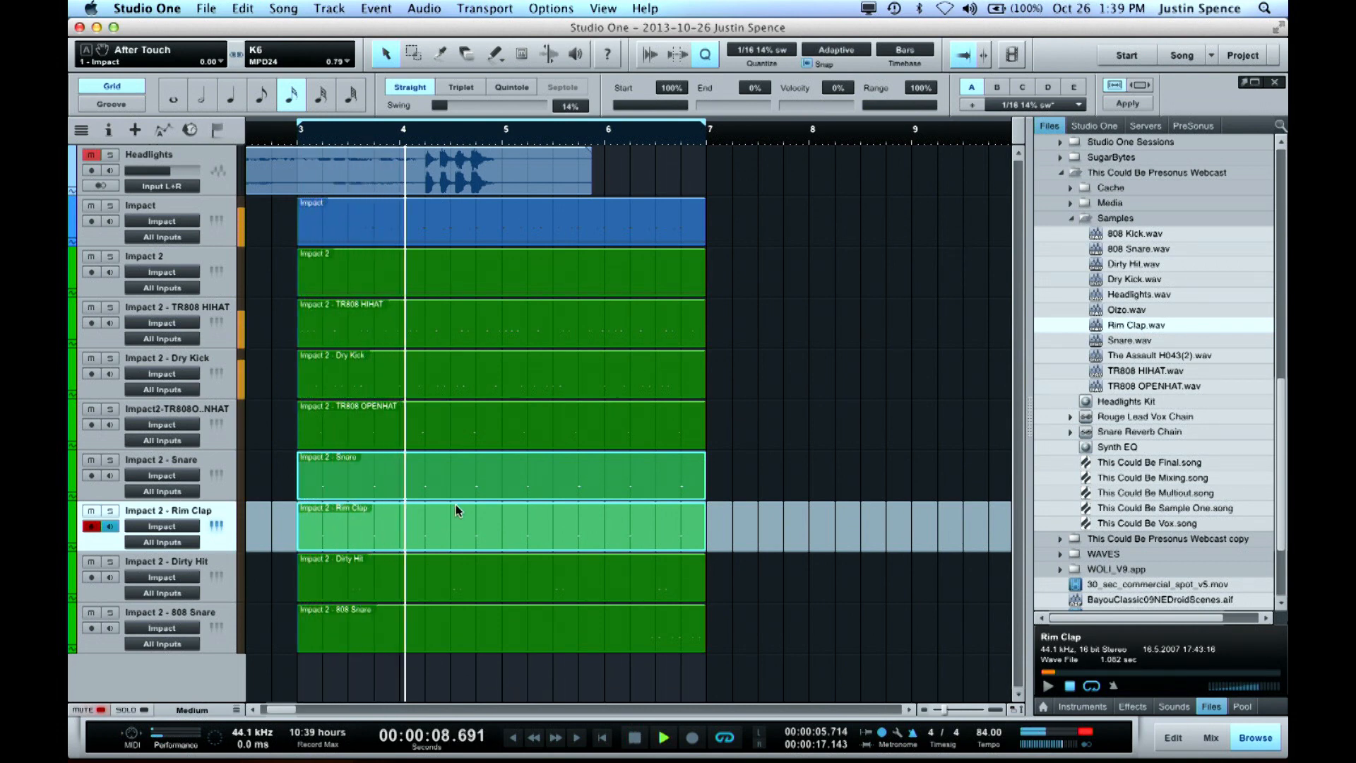
{"action": "key", "text": "space"}
{"action": "left_click", "coordinate": [425, 382]}
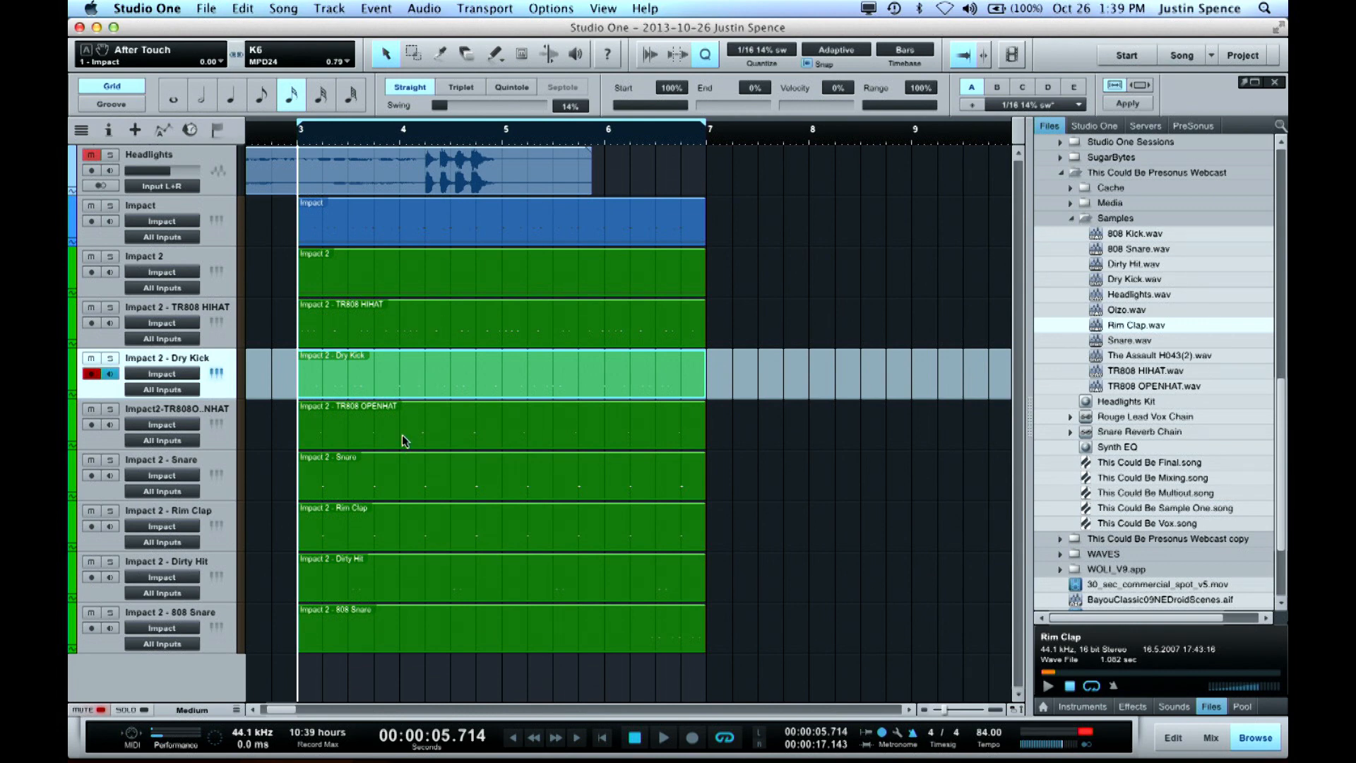
{"action": "key", "text": "space"}
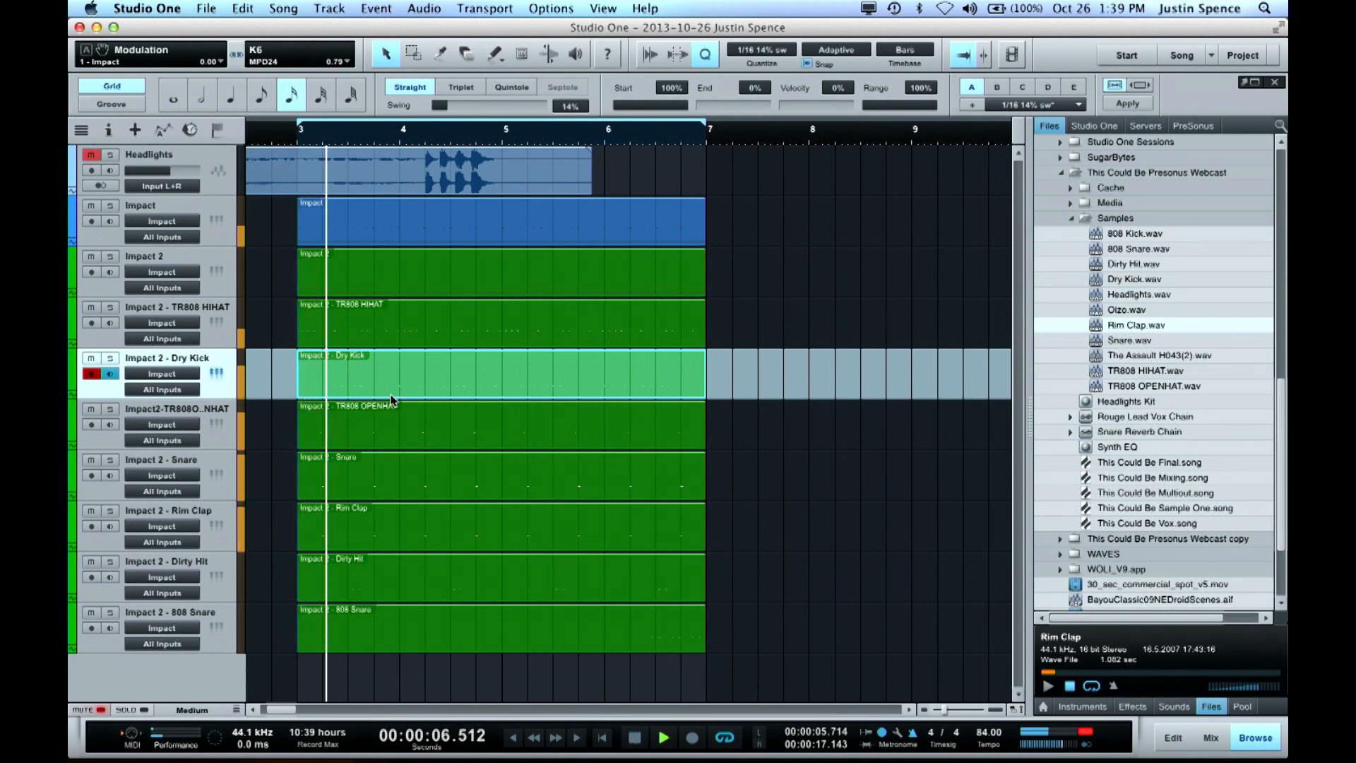
{"action": "key", "text": "space"}
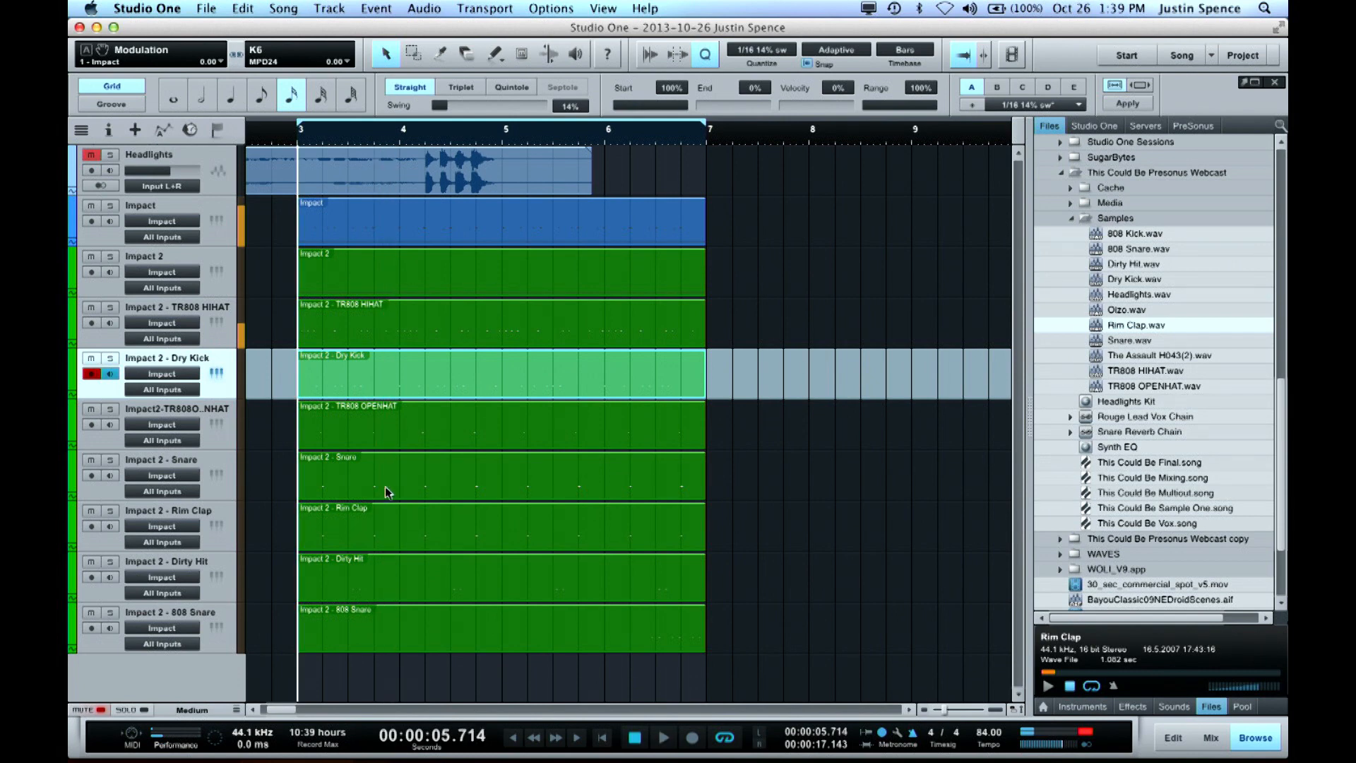
Move the TR808 OPENHAT track up below the TR808 HIHAT track and open the TR808 HIHAT part in the note editor
{"action": "left_click", "coordinate": [384, 487]}
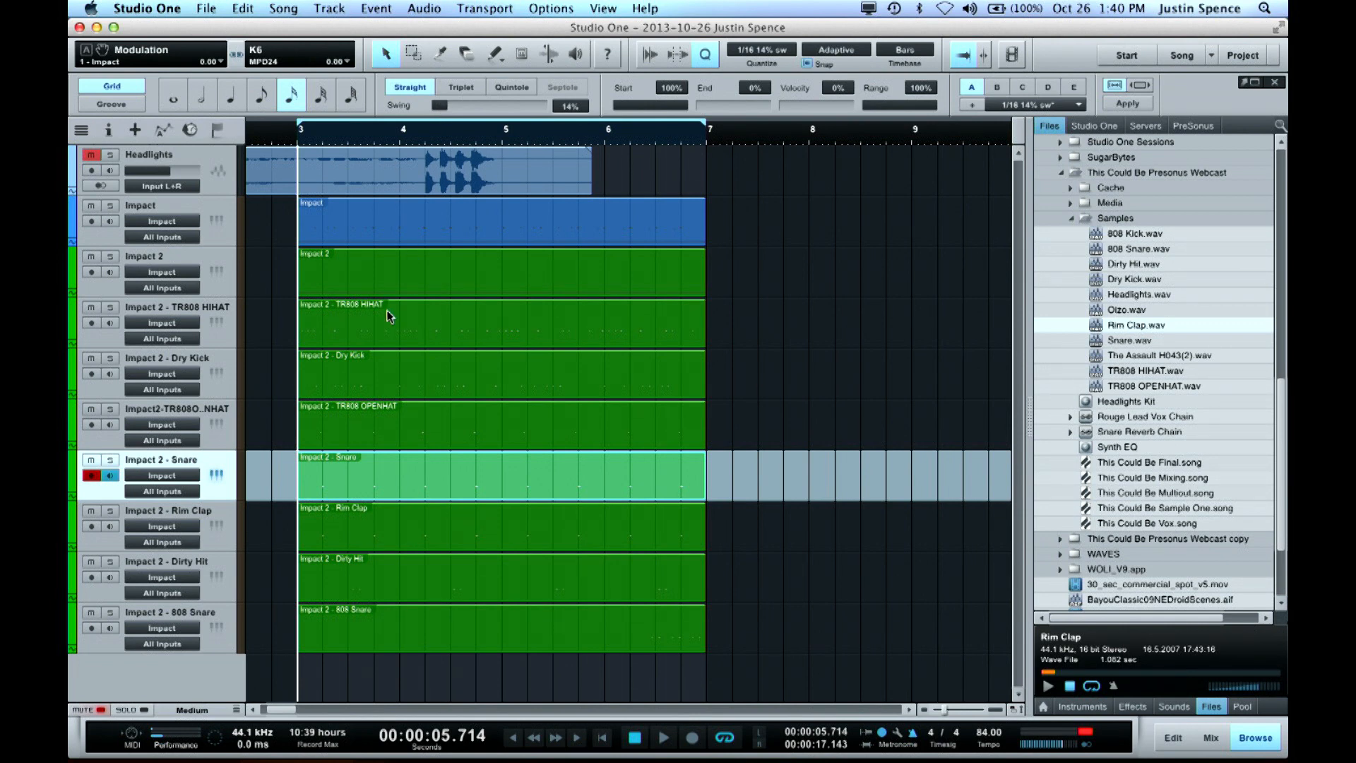
{"action": "left_click", "coordinate": [362, 326]}
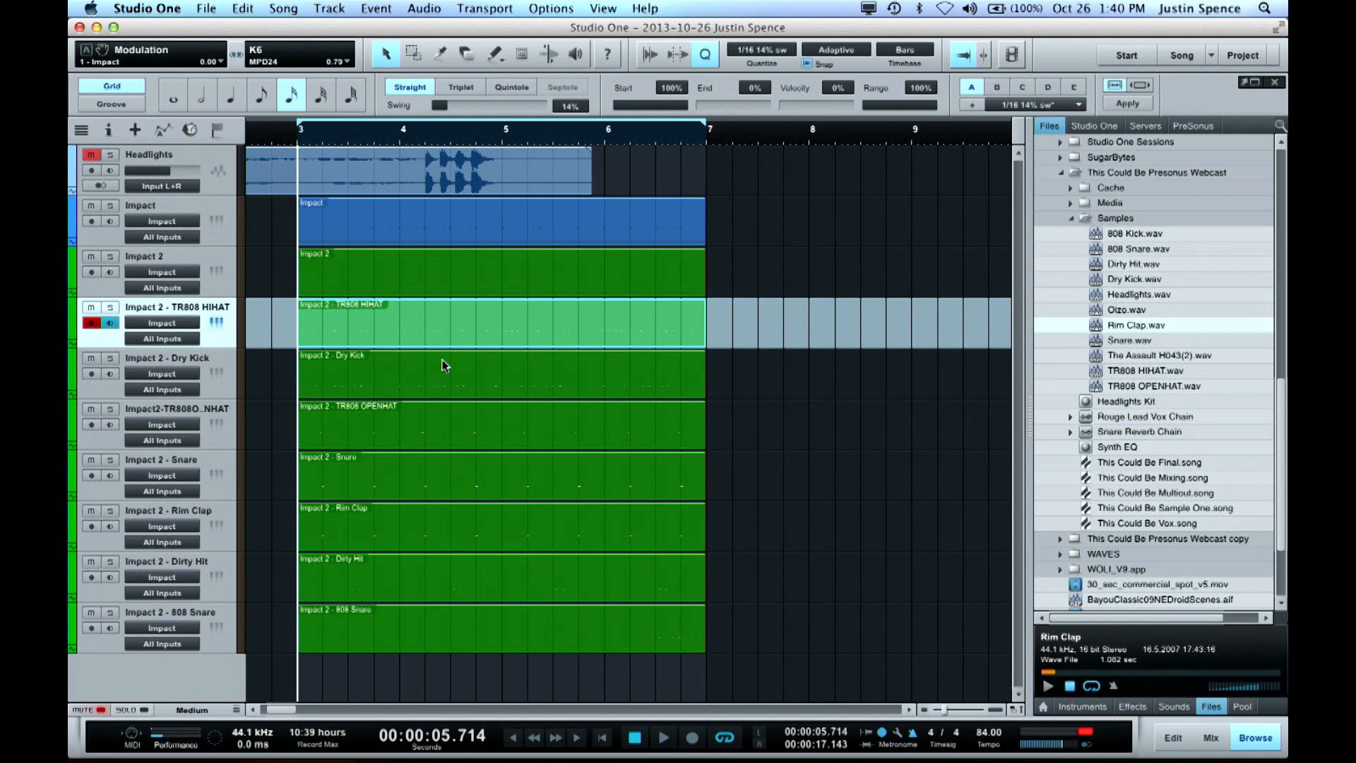
{"action": "left_click", "coordinate": [417, 427]}
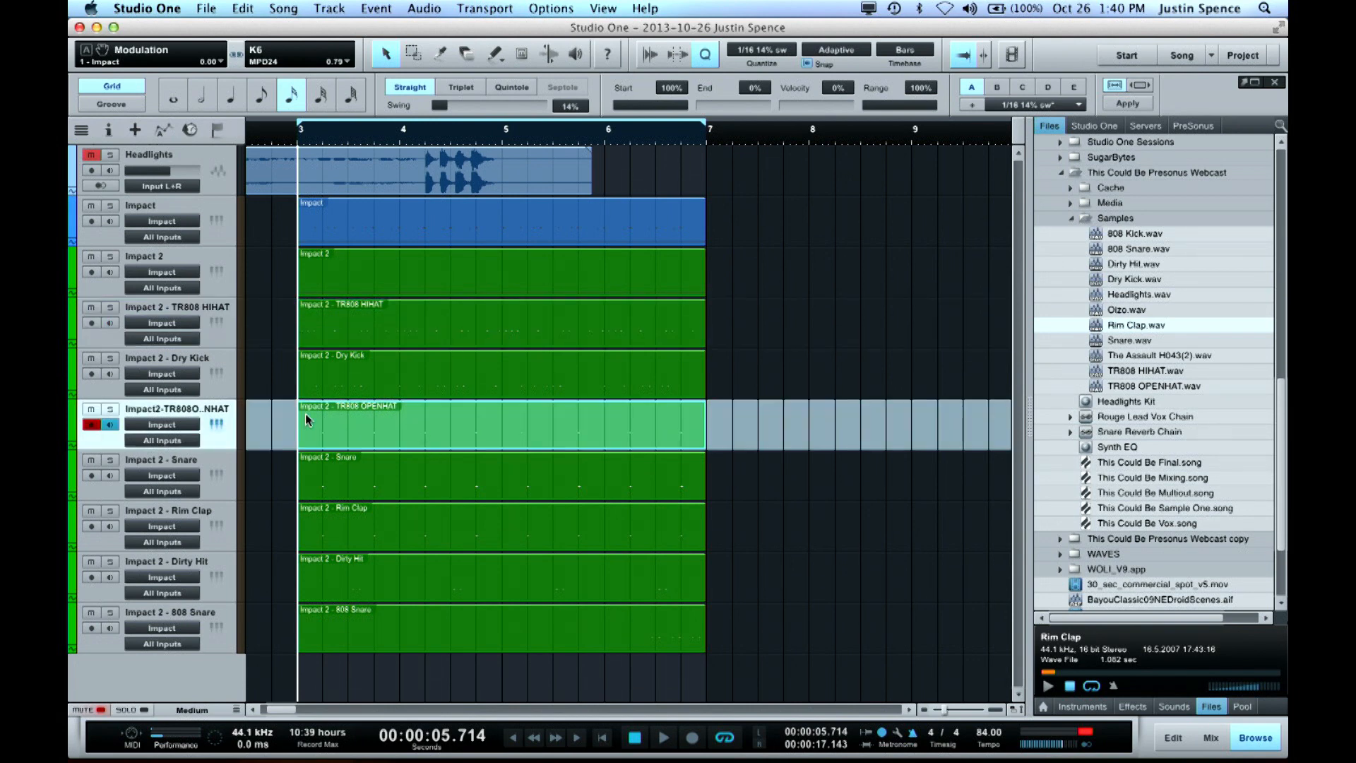
{"action": "left_click_drag", "start_coordinate": [182, 415], "coordinate": [196, 378]}
{"action": "left_click", "coordinate": [615, 326]}
{"action": "double_click", "coordinate": [617, 323]}
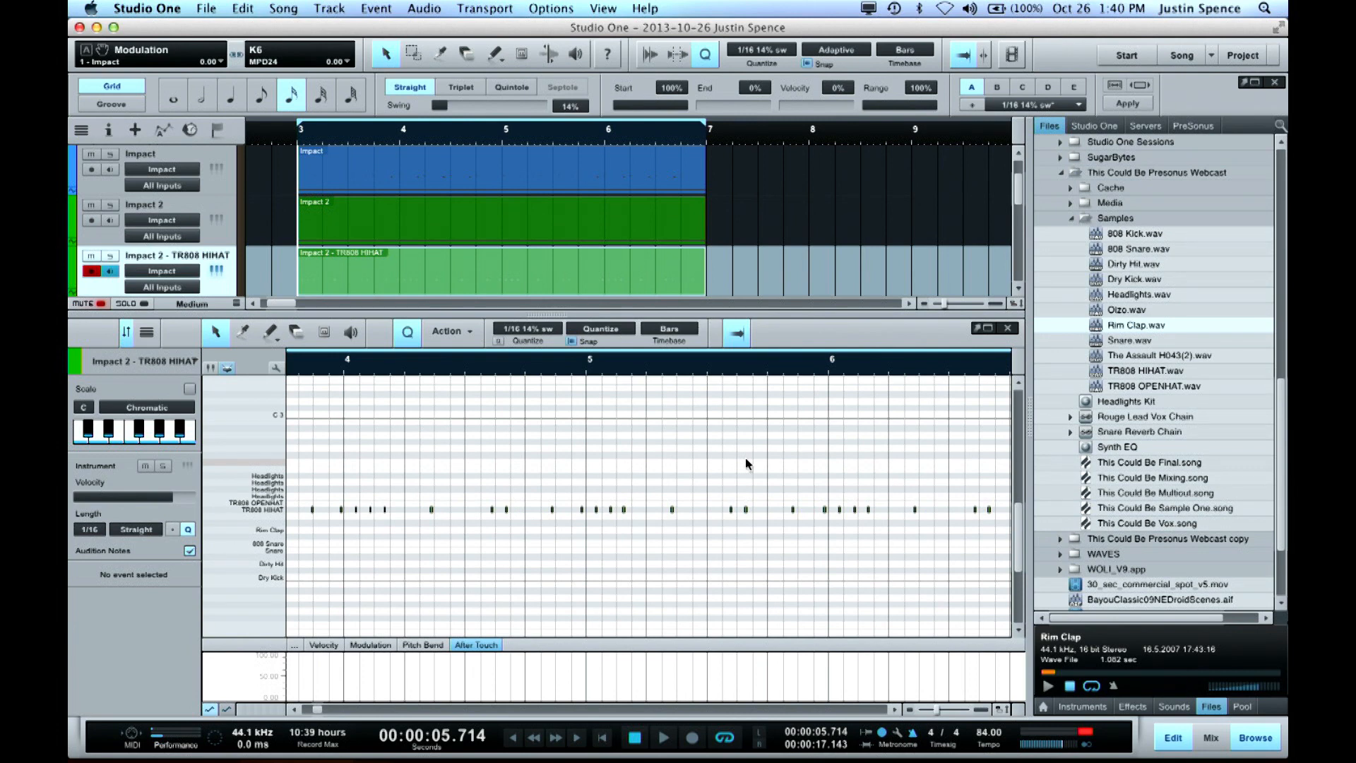
Select all TR808 HIHAT notes and look through them to the end of the part
{"action": "scroll", "coordinate": [731, 461], "scroll_direction": "left", "scroll_amount": 6}
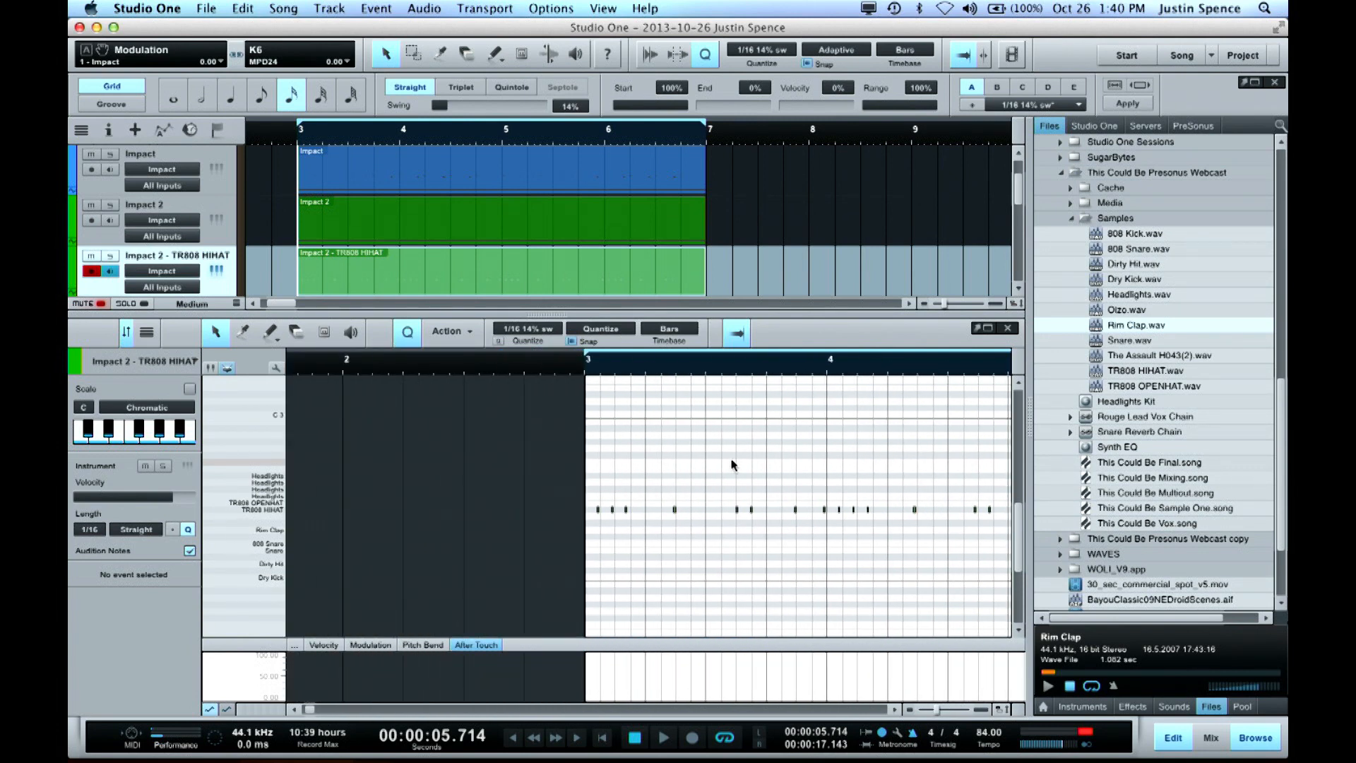
{"action": "scroll", "coordinate": [732, 461], "scroll_direction": "right", "scroll_amount": 2}
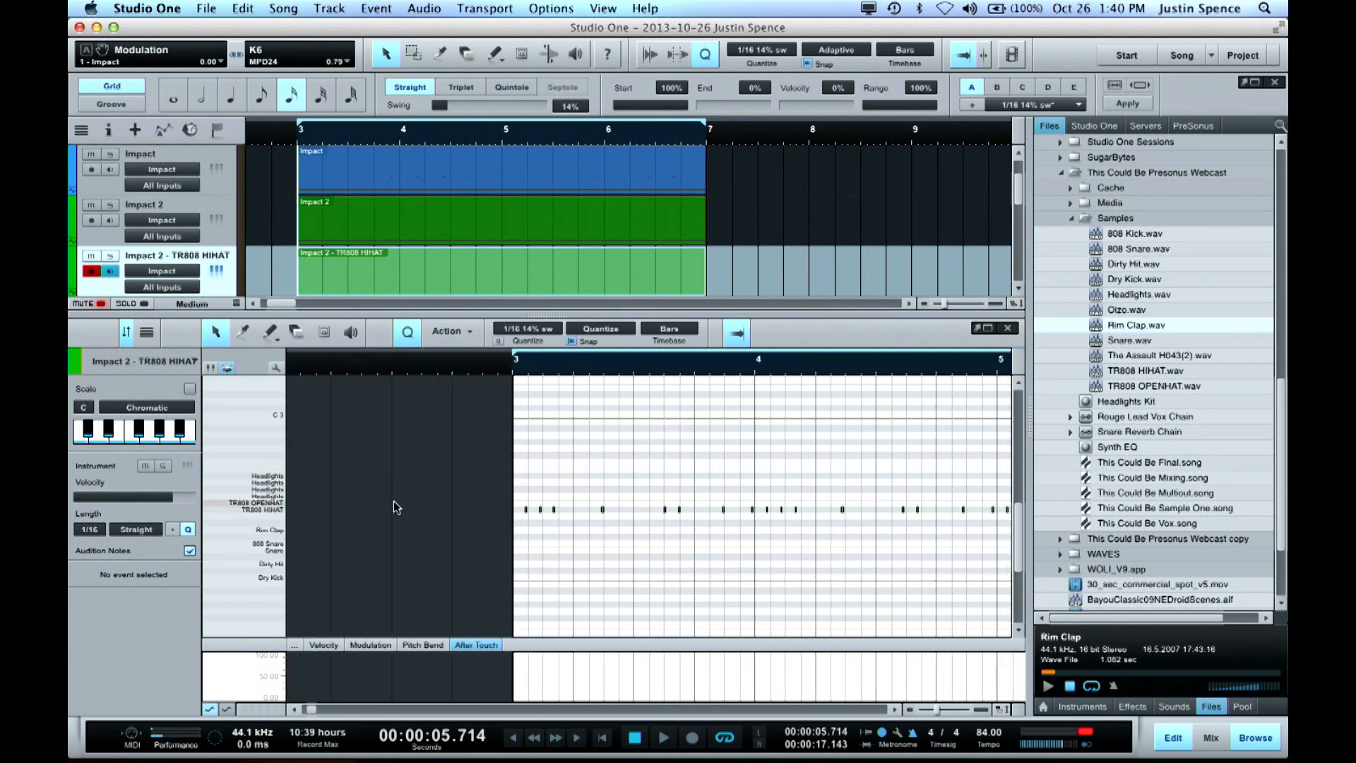
{"action": "left_click", "coordinate": [278, 511]}
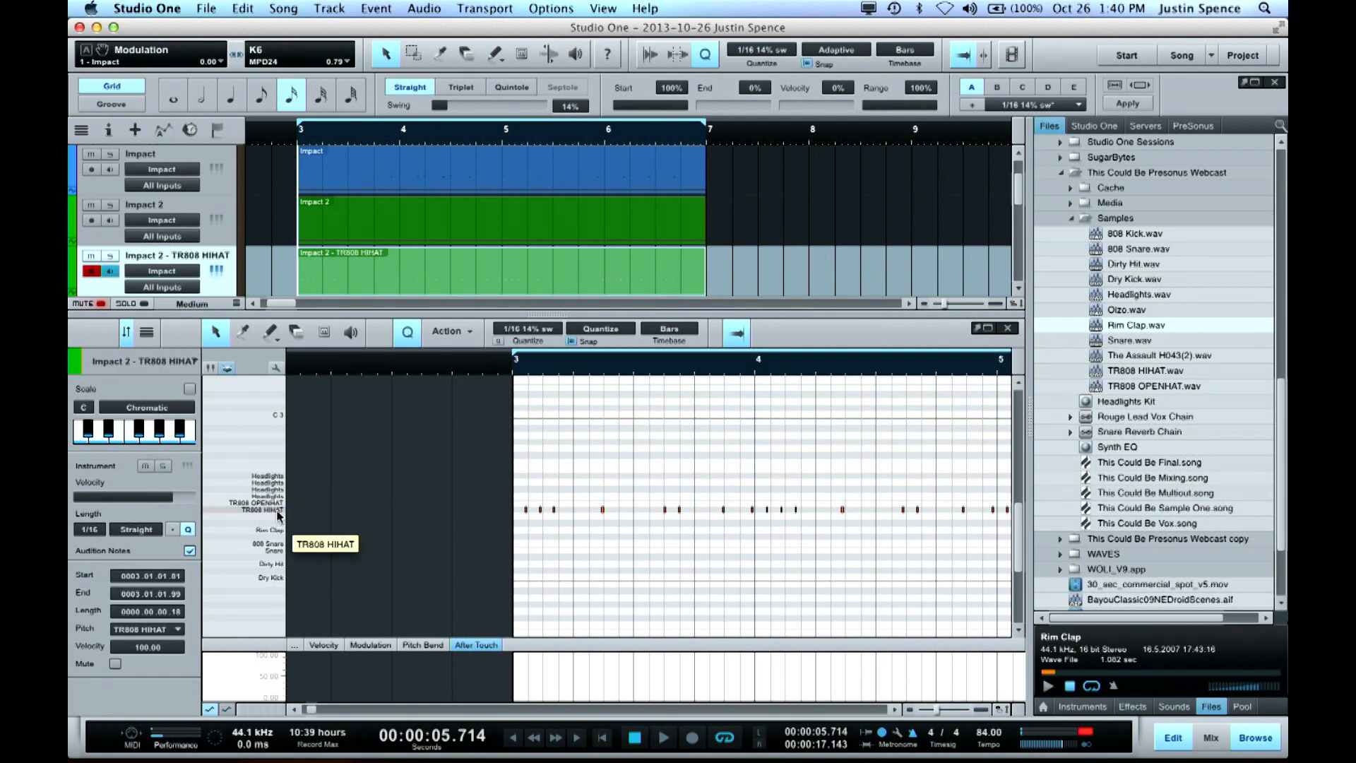
{"action": "scroll", "coordinate": [629, 507], "scroll_direction": "right", "scroll_amount": 6}
{"action": "scroll", "coordinate": [628, 507], "scroll_direction": "right", "scroll_amount": 6}
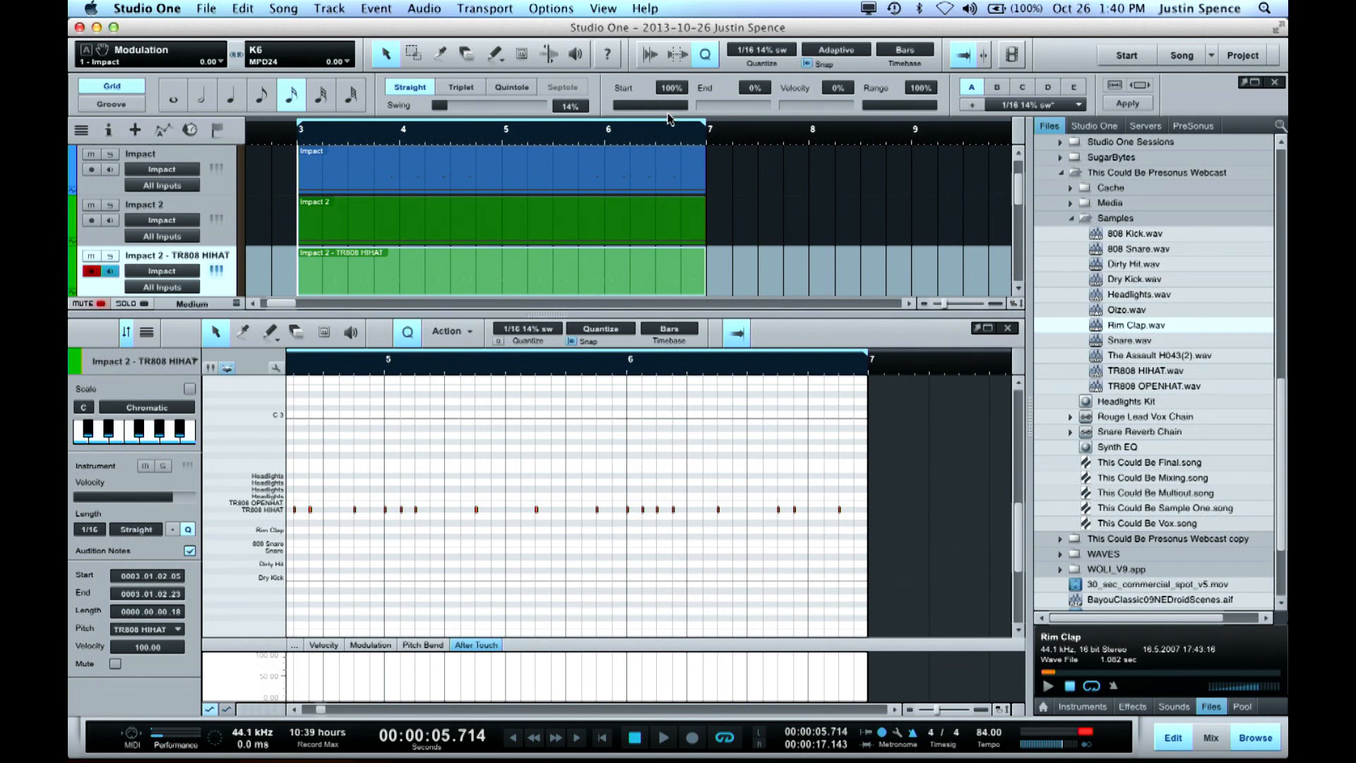
Try a quantize Start strength of 67% and restore it to 100%
{"action": "left_click_drag", "start_coordinate": [681, 105], "coordinate": [651, 106]}
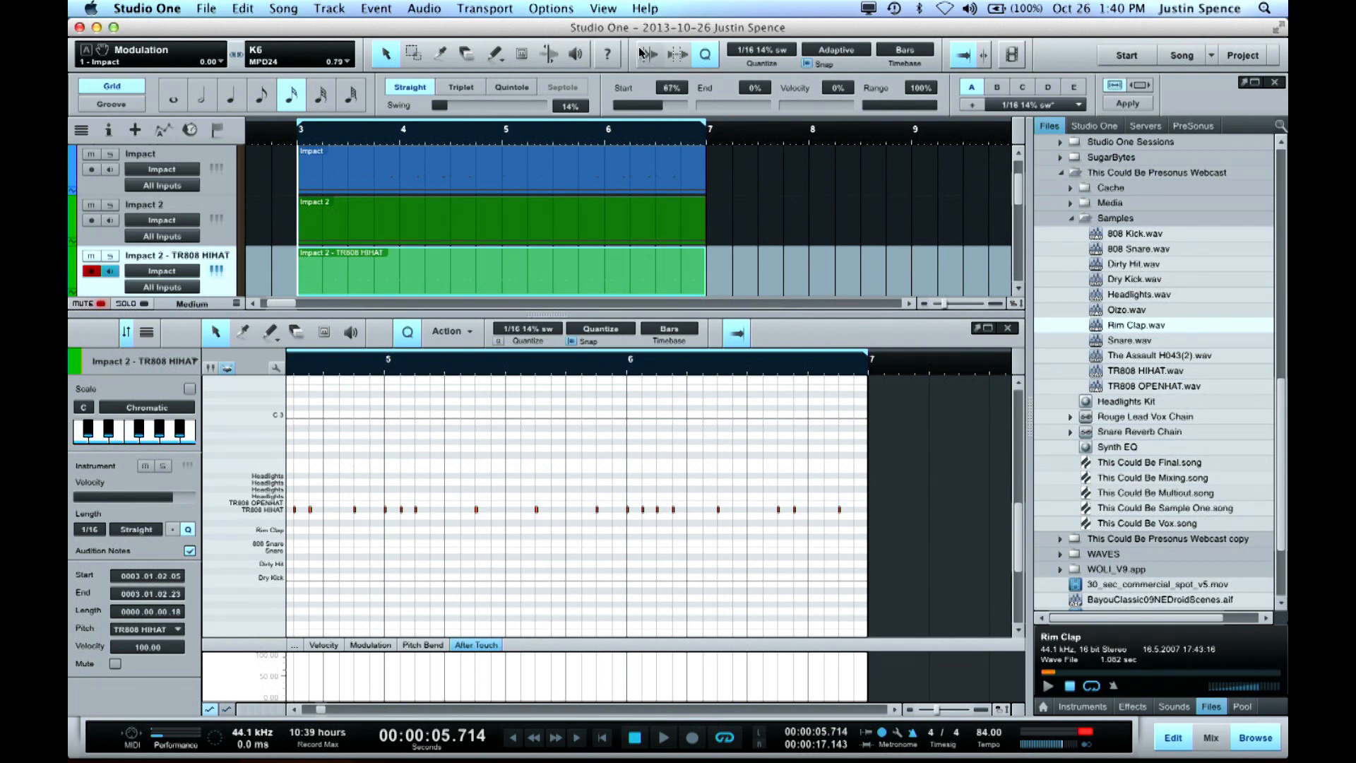
{"action": "scroll", "coordinate": [634, 144], "scroll_direction": "left", "scroll_amount": 5}
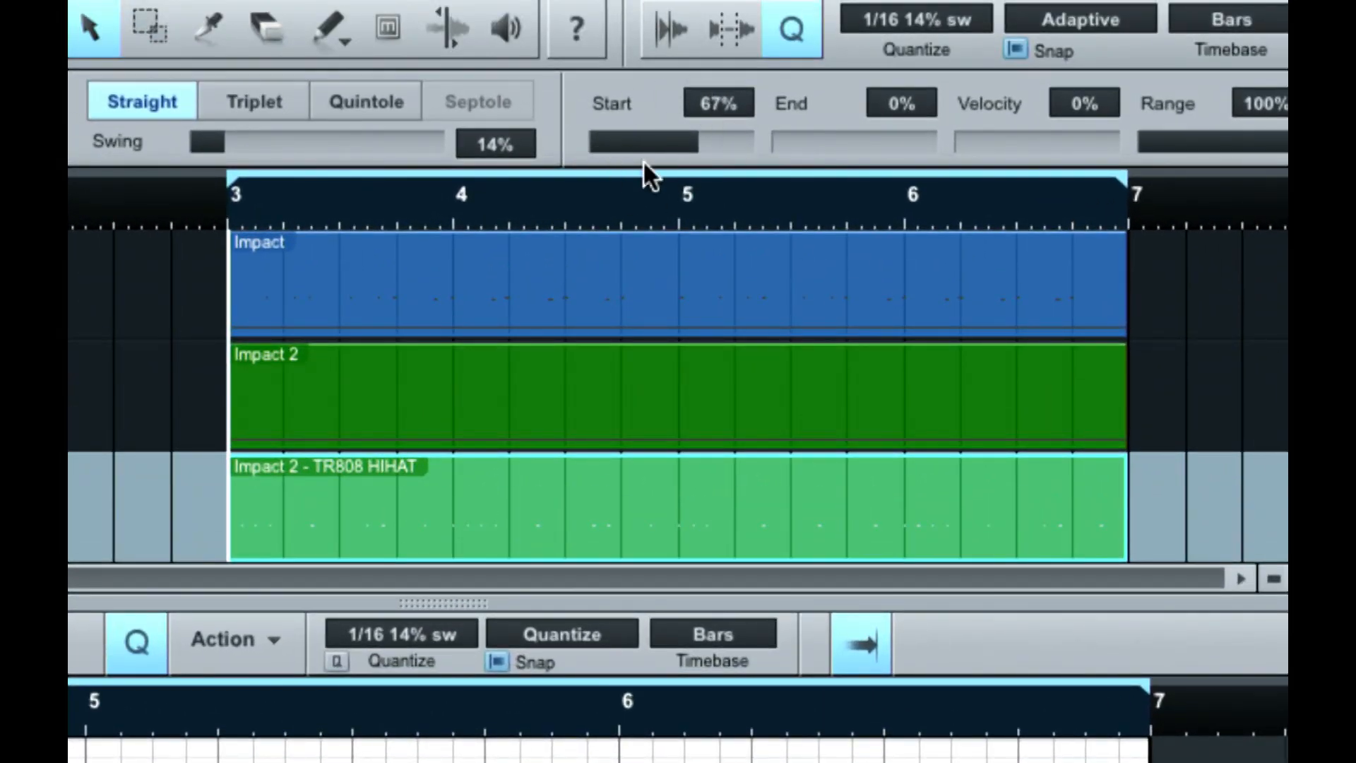
{"action": "left_click_drag", "start_coordinate": [717, 154], "coordinate": [768, 140]}
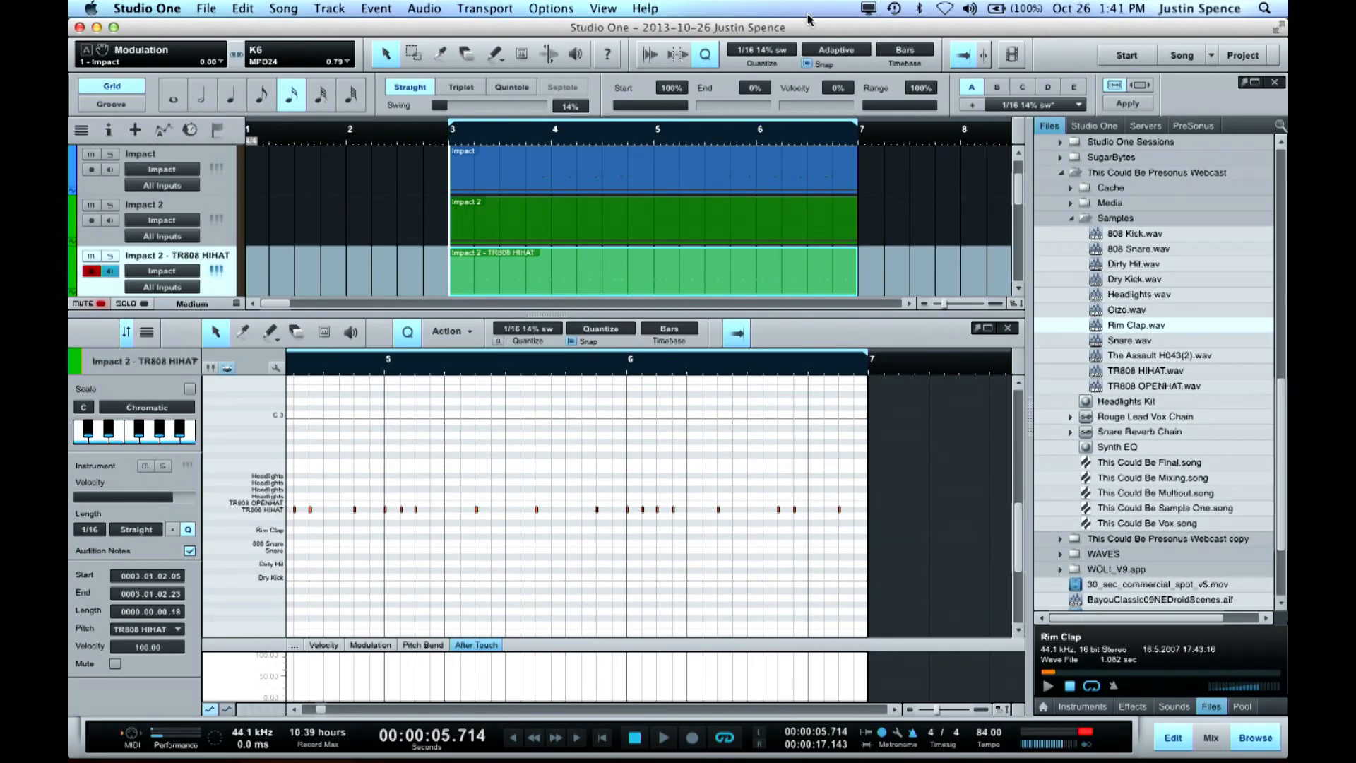
Look through the quantize preset list and the preset slots
{"action": "left_click", "coordinate": [1102, 8]}
{"action": "left_click", "coordinate": [953, 111]}
{"action": "left_click", "coordinate": [1076, 105]}
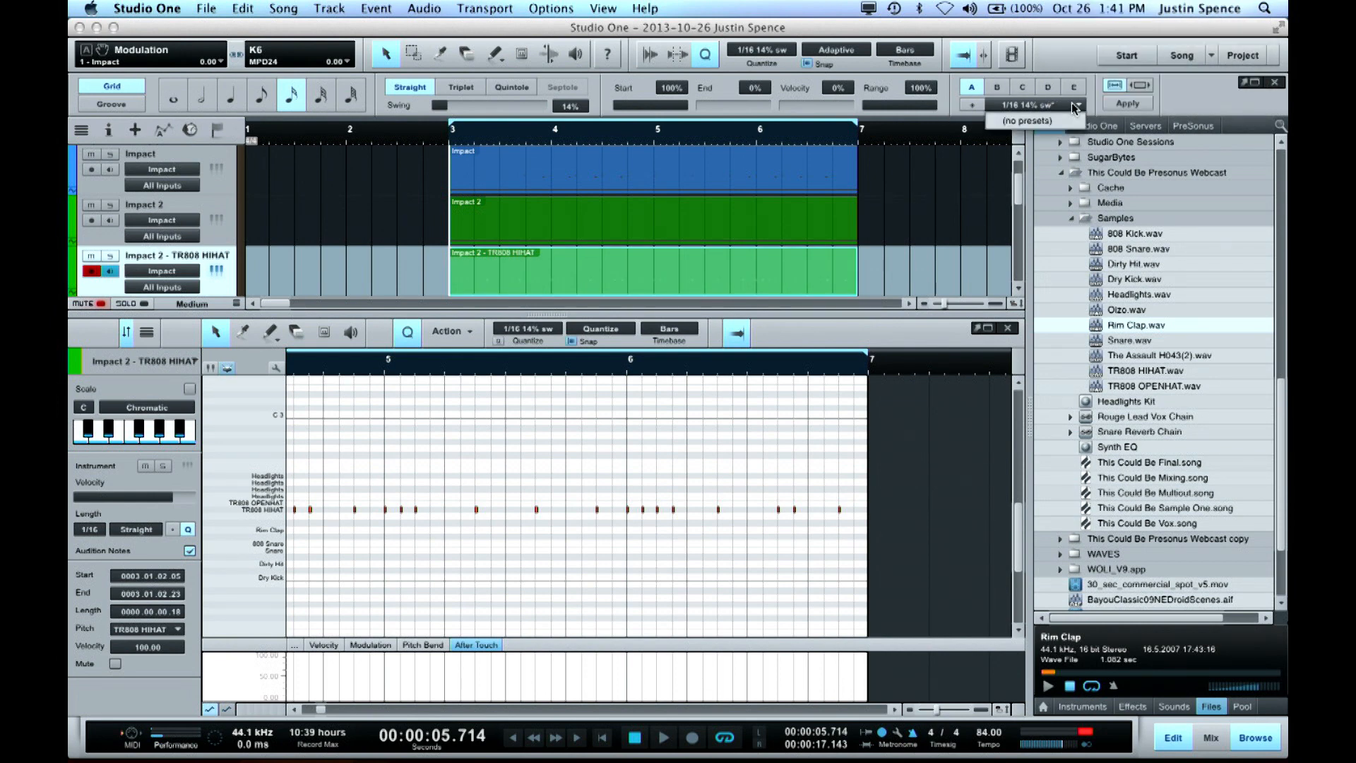
{"action": "left_click", "coordinate": [1029, 87]}
{"action": "left_click", "coordinate": [1029, 86]}
{"action": "left_click", "coordinate": [967, 86]}
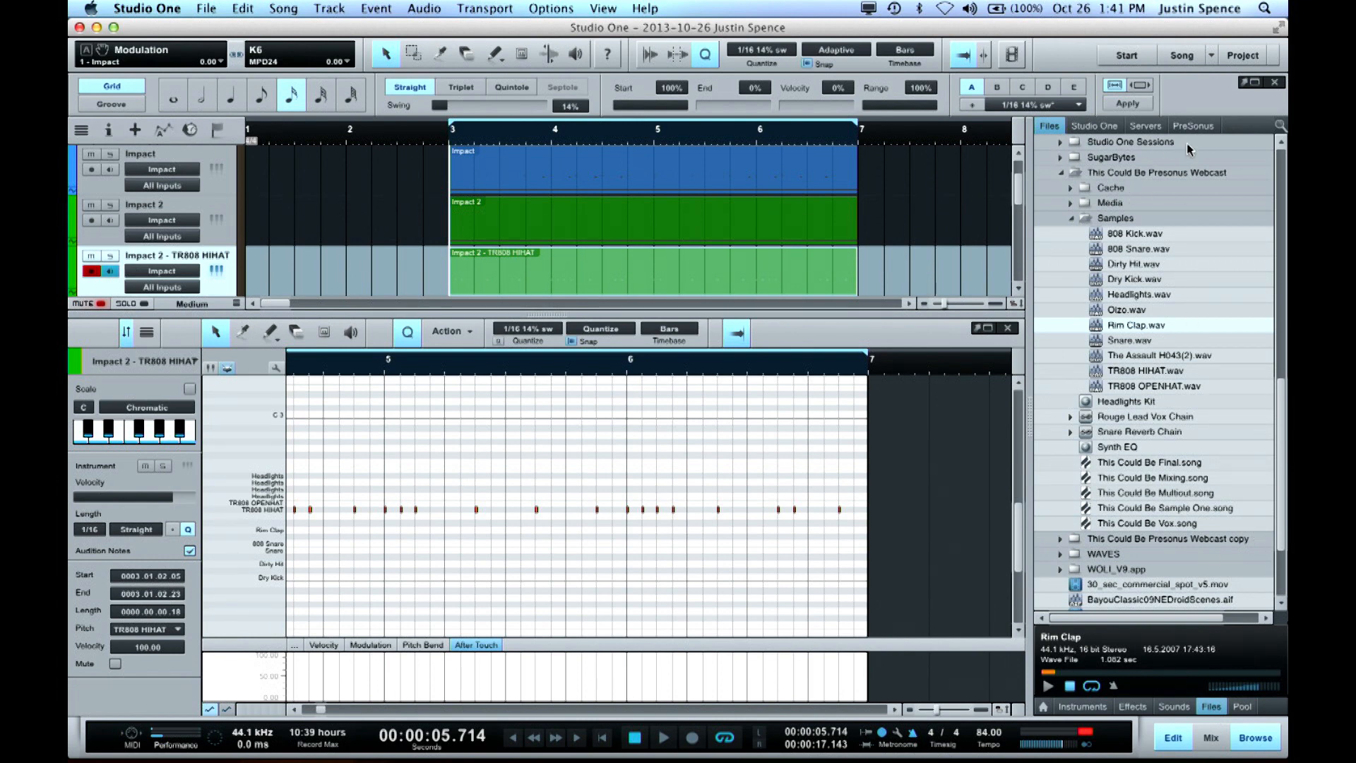
Hide the browser and delete the last three hi-hat notes in bar 6 of the TR808 HIHAT part
{"action": "left_click", "coordinate": [1144, 128]}
{"action": "key", "text": "F5"}
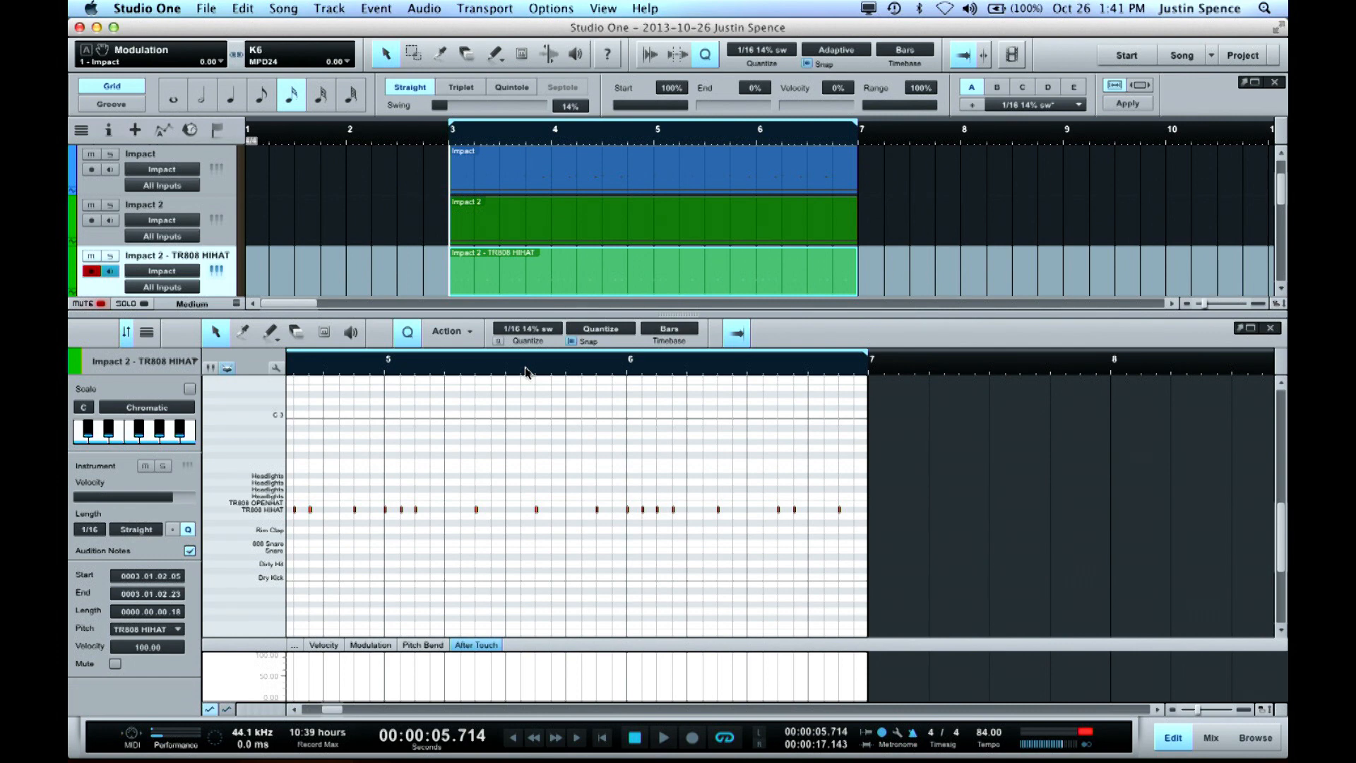
{"action": "scroll", "coordinate": [572, 416], "scroll_direction": "left", "scroll_amount": 10}
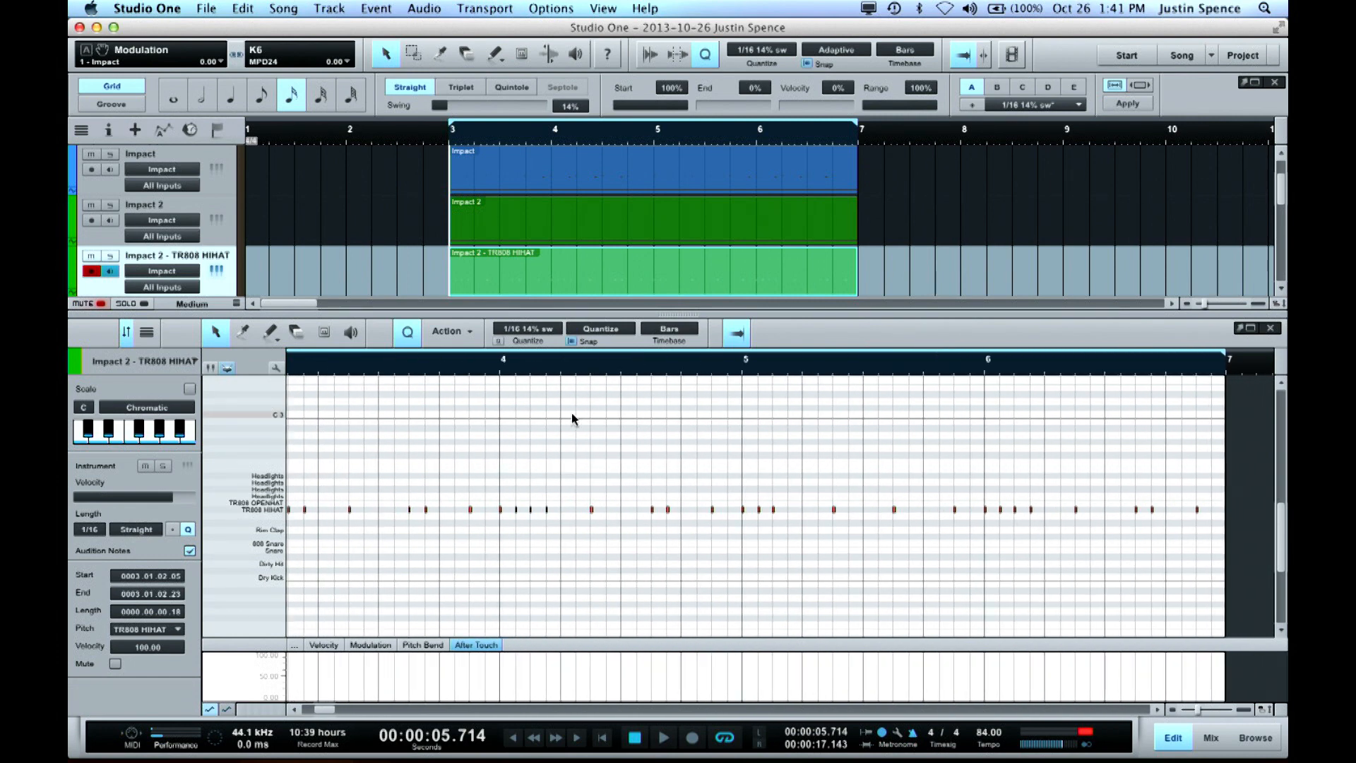
{"action": "scroll", "coordinate": [563, 431], "scroll_direction": "right", "scroll_amount": 2}
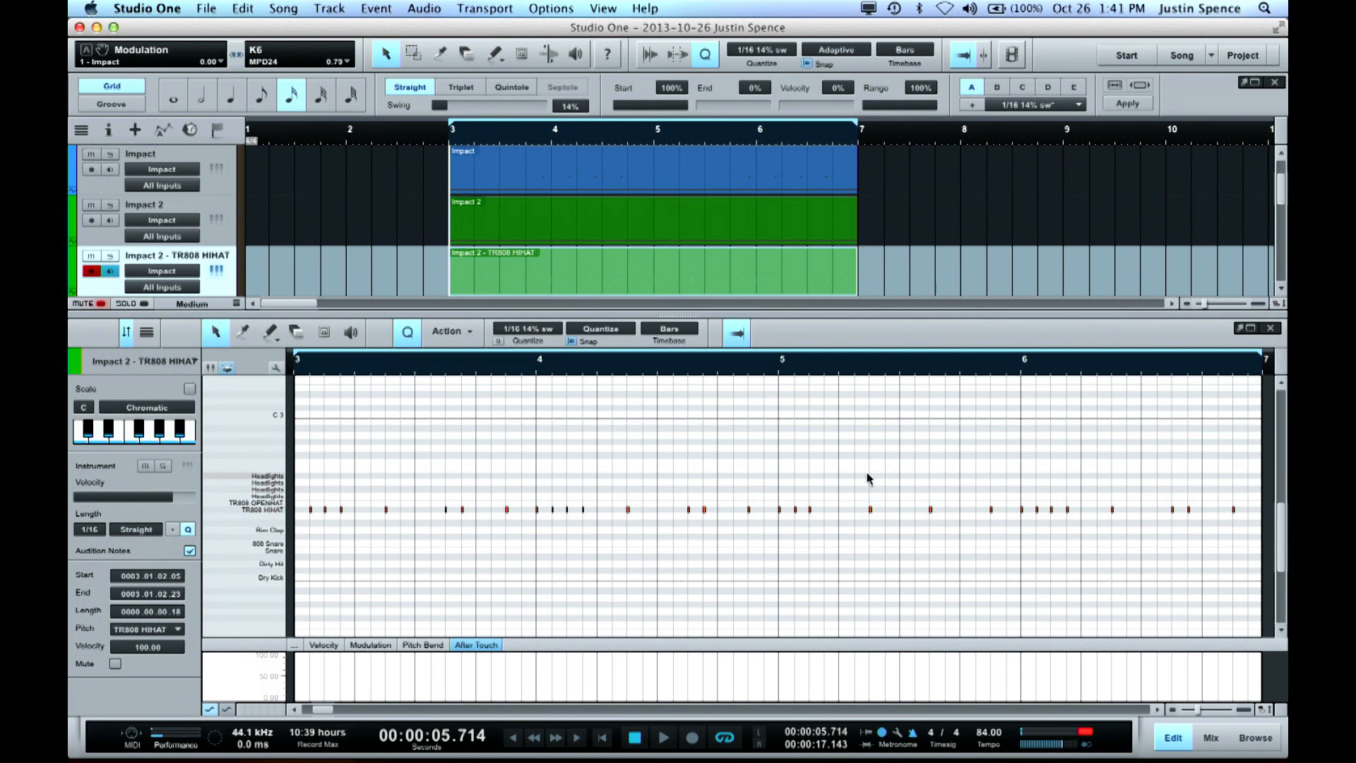
{"action": "scroll", "coordinate": [868, 476], "scroll_direction": "right", "scroll_amount": 4}
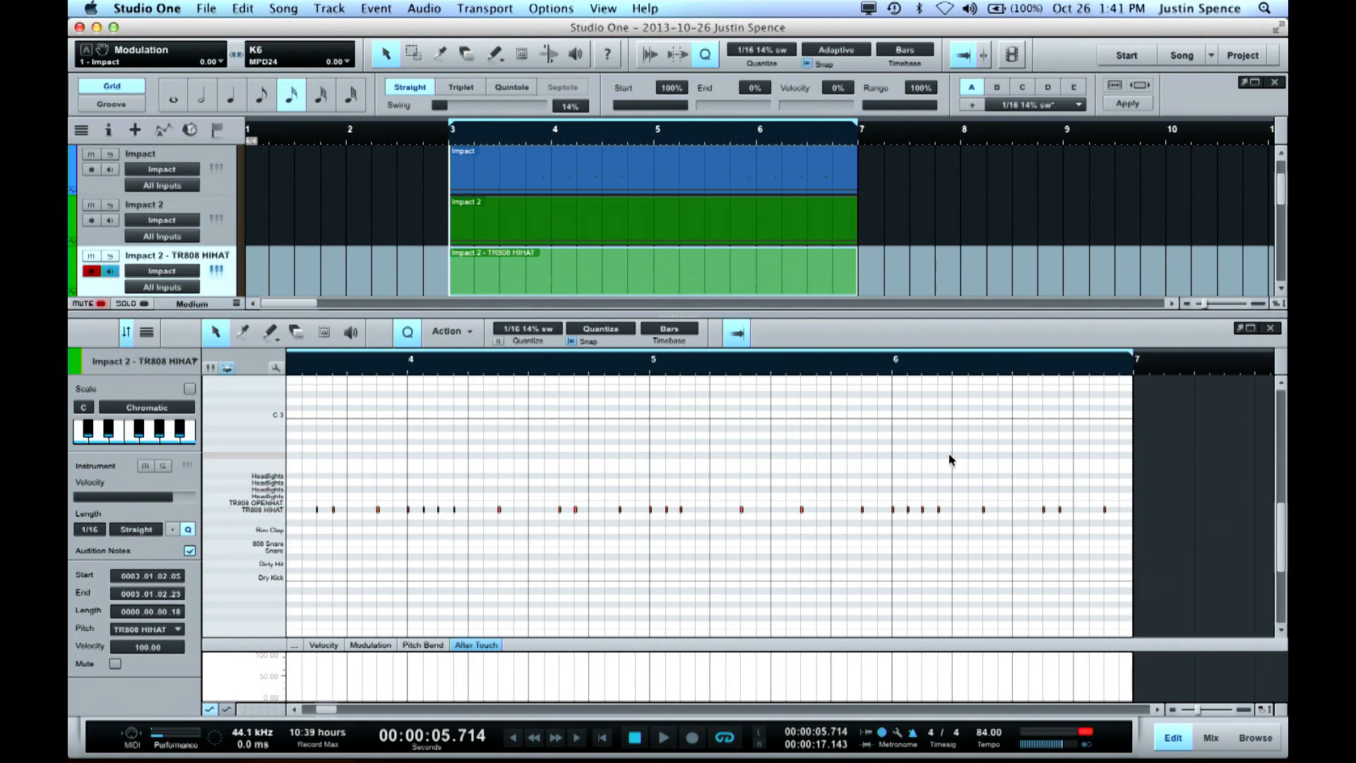
{"action": "left_click_drag", "start_coordinate": [1012, 466], "coordinate": [1165, 561]}
Review the recording options and show the Record Panel
{"action": "left_click", "coordinate": [551, 9]}
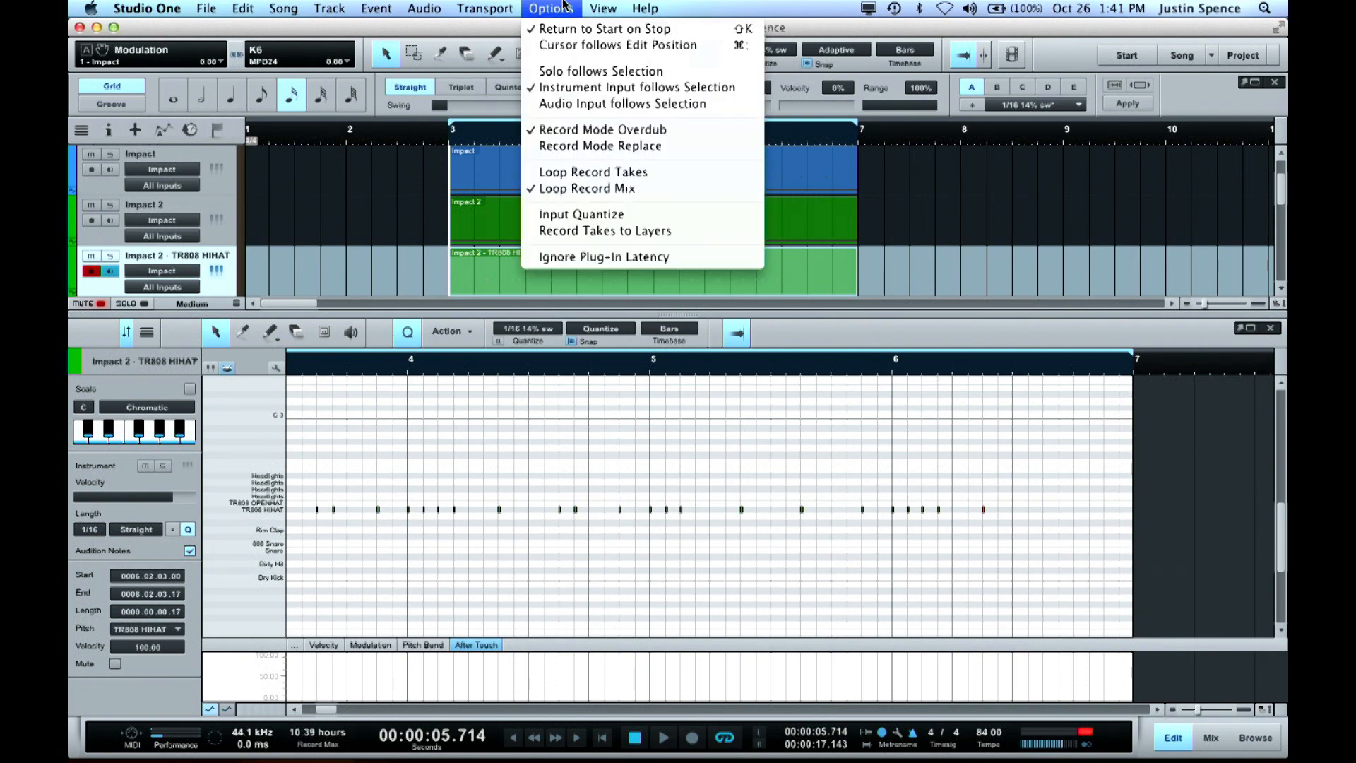
{"action": "mouse_move", "coordinate": [586, 7]}
{"action": "left_click", "coordinate": [956, 334]}
{"action": "key", "text": "alt+shift+r"}
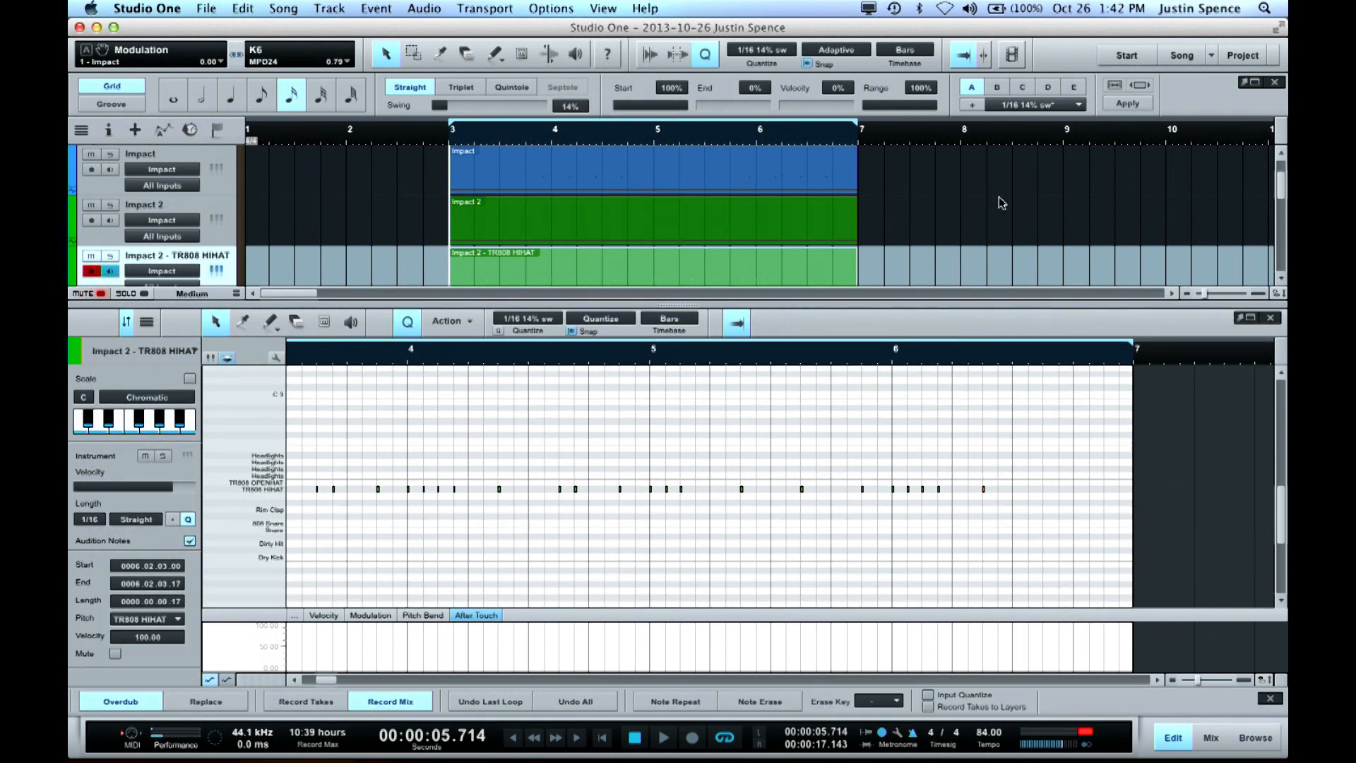
{"action": "left_click", "coordinate": [604, 8]}
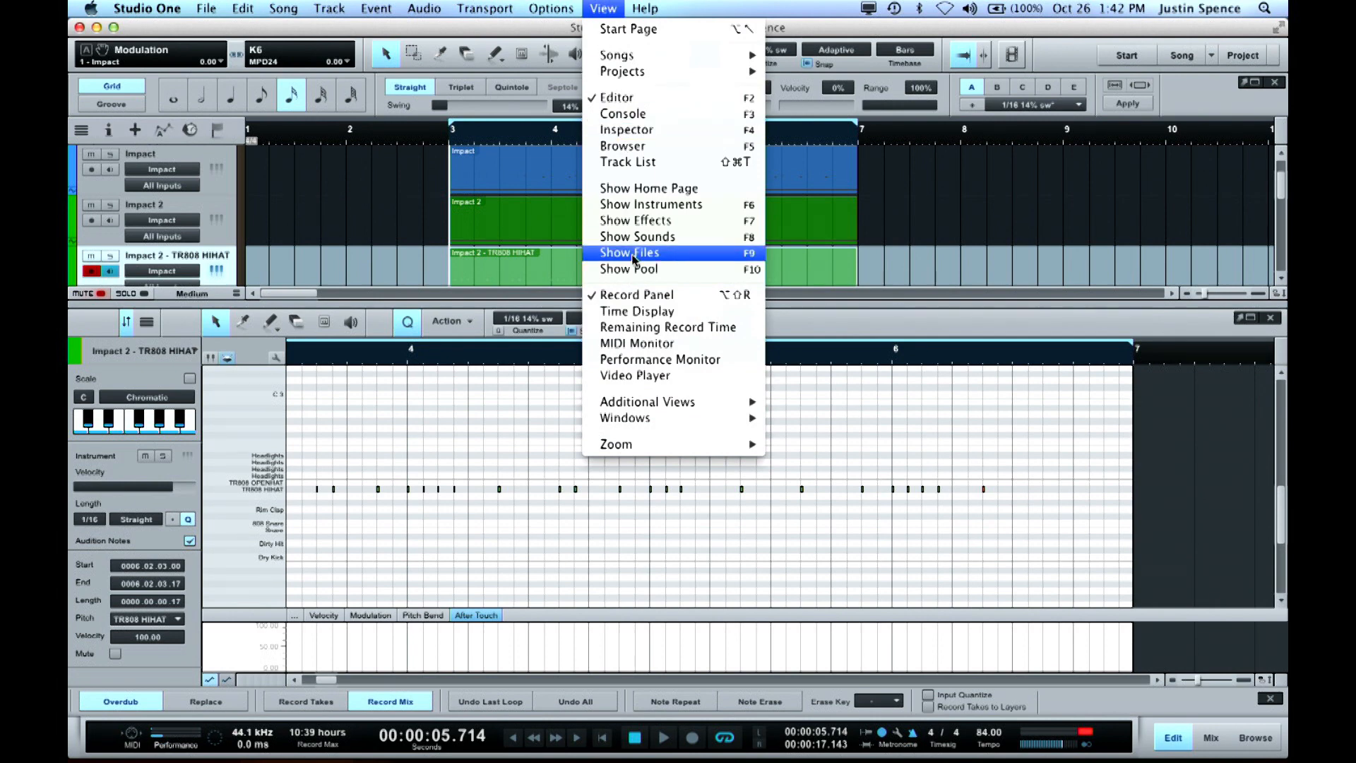
{"action": "left_click", "coordinate": [624, 6]}
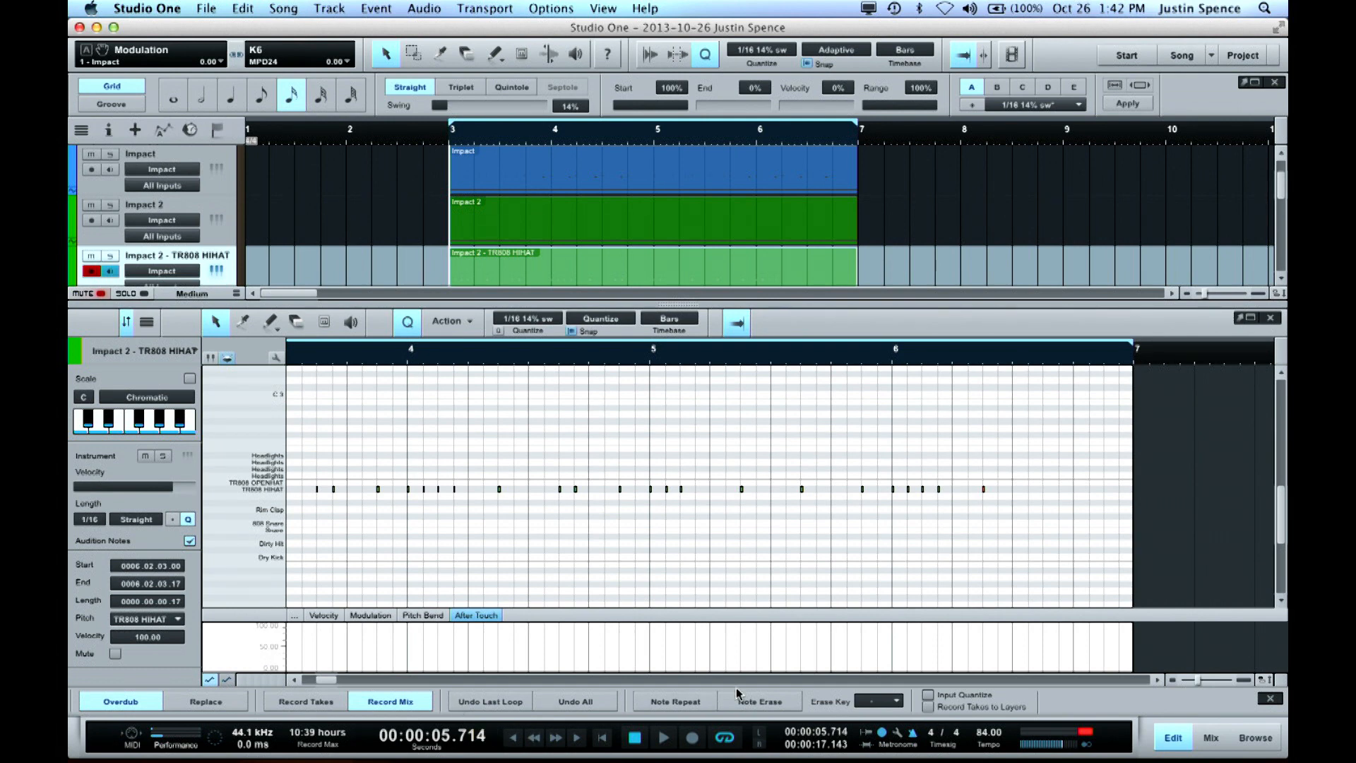
Turn on Note Repeat and set the quantize value to straight 1/64
{"action": "left_click", "coordinate": [672, 702]}
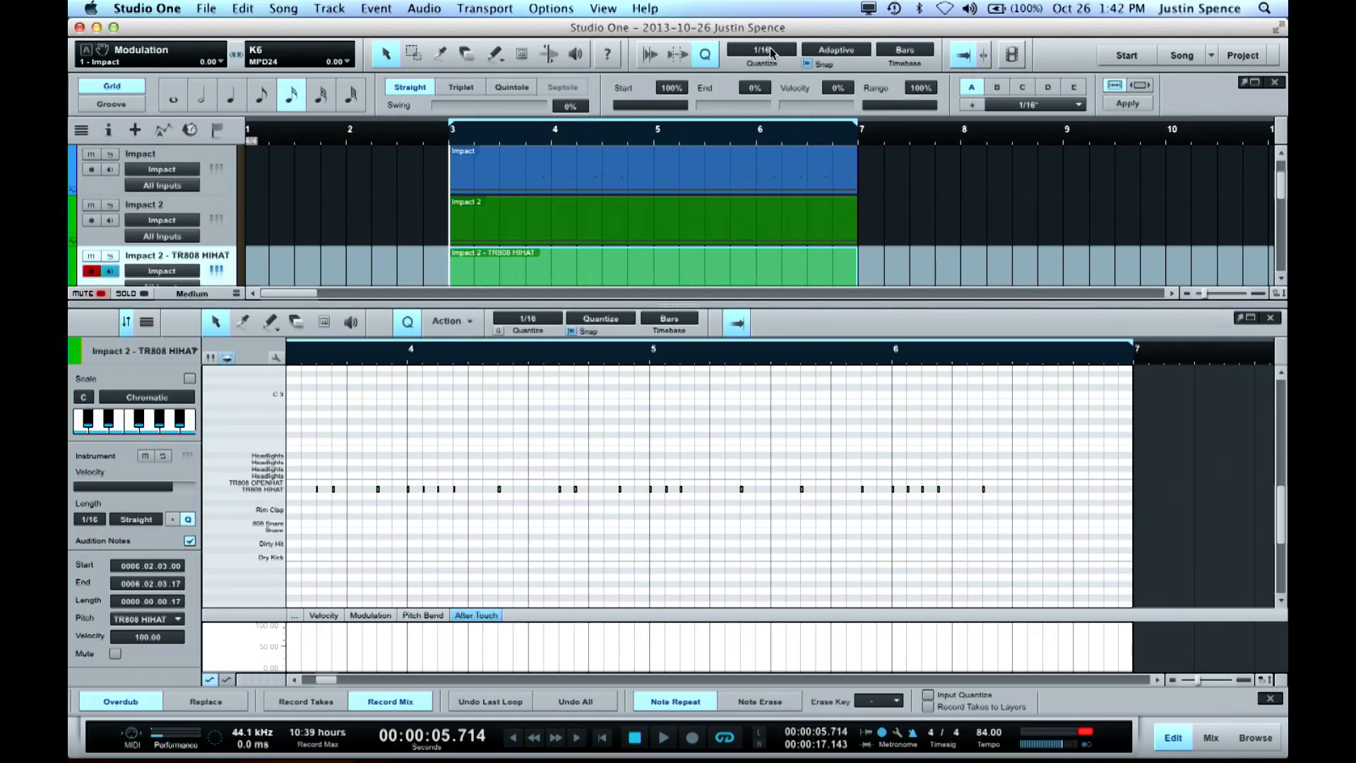
{"action": "left_click", "coordinate": [771, 53]}
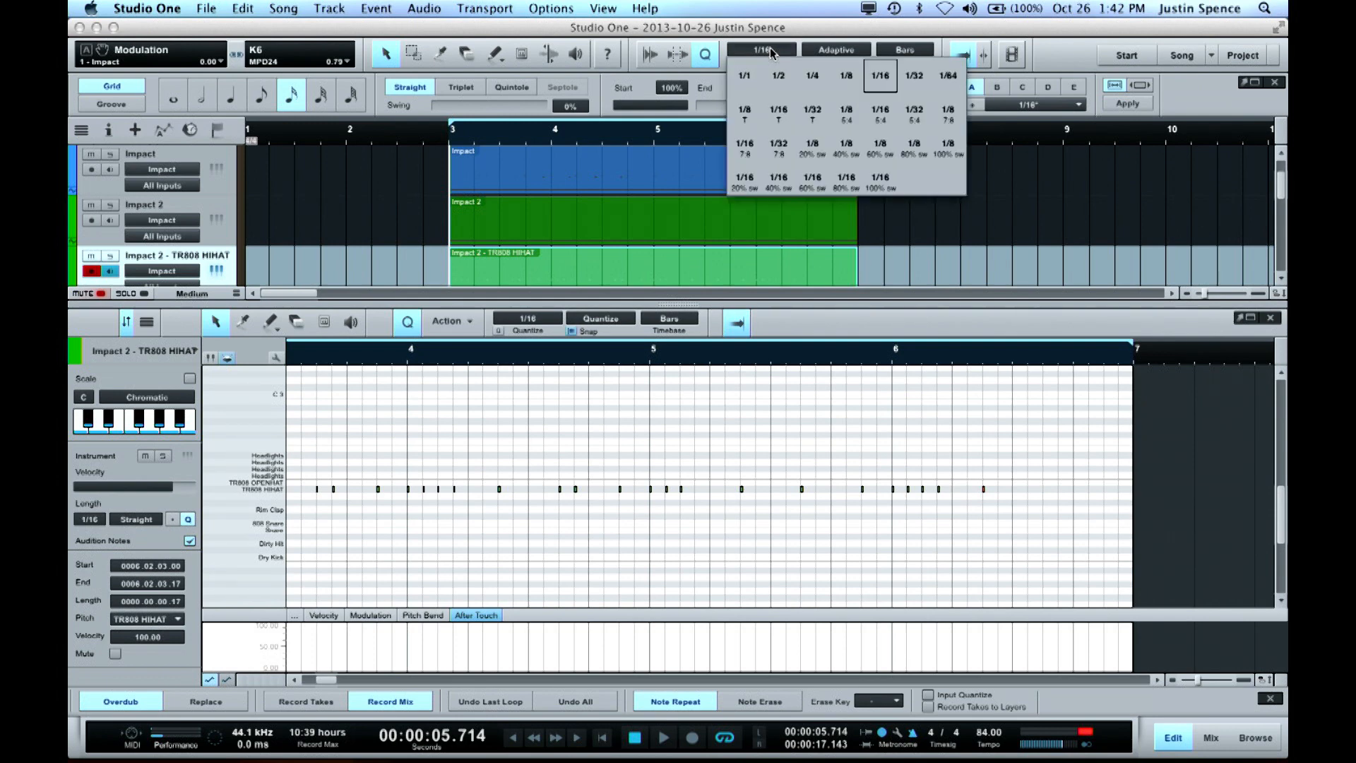
{"action": "left_click", "coordinate": [945, 78]}
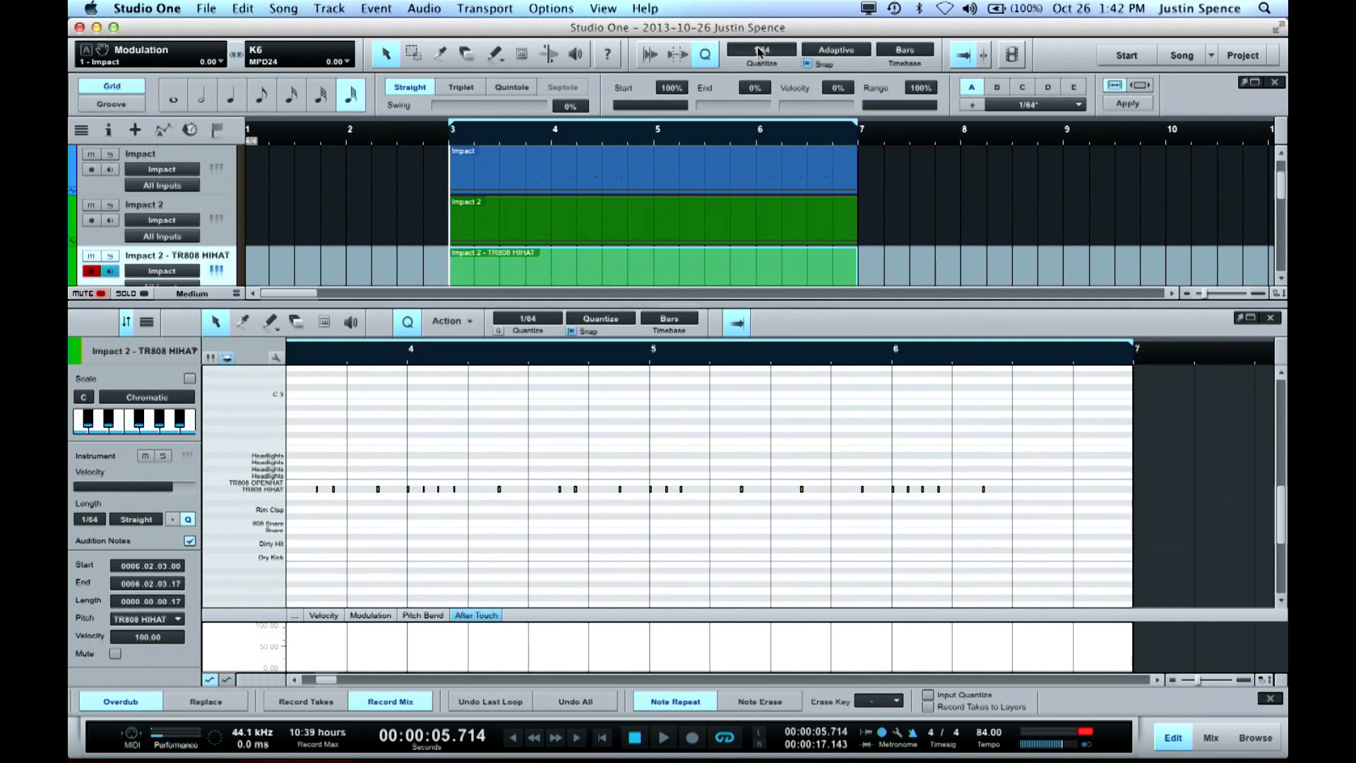
Play from bar 6 and from just before bar 8 to rehearse the 1/64 note repeat on the hi-hat
{"action": "left_click", "coordinate": [893, 358]}
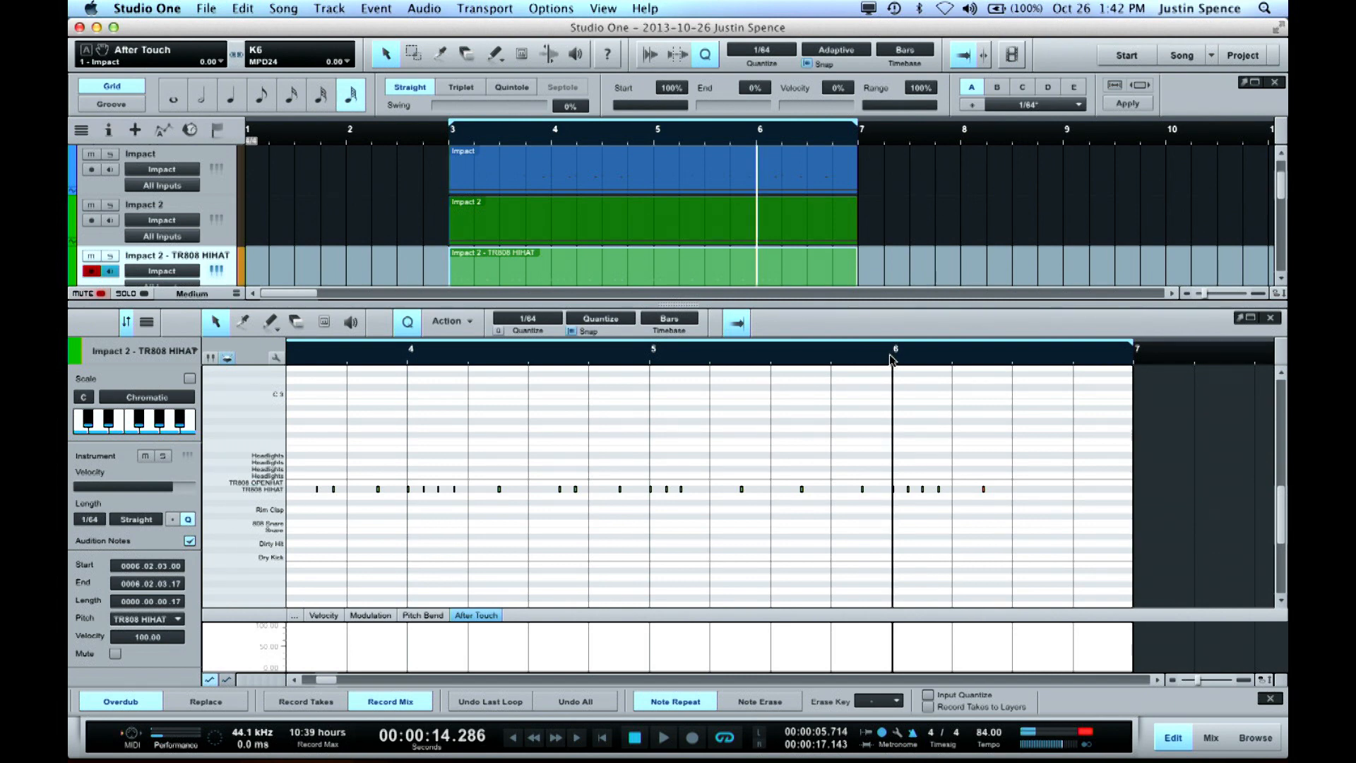
{"action": "key", "text": "space"}
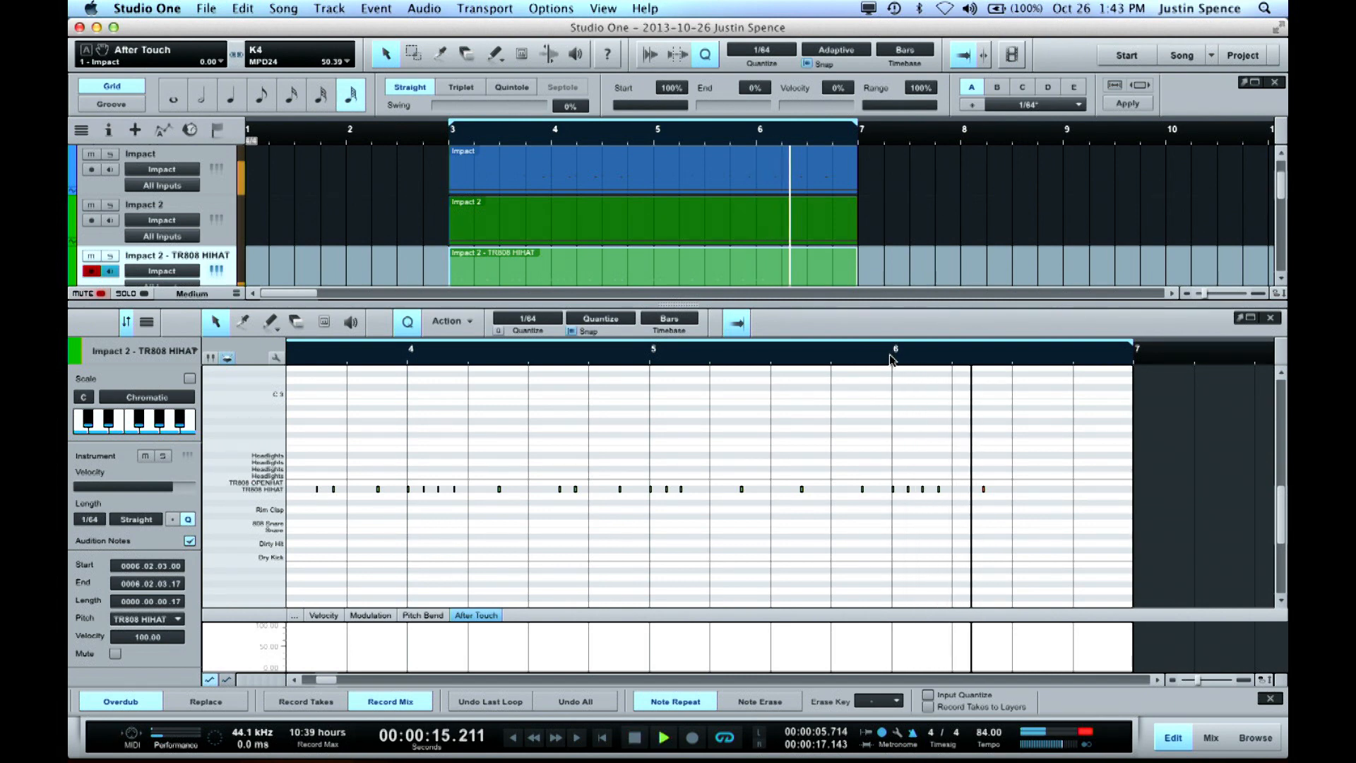
{"action": "key", "text": "space"}
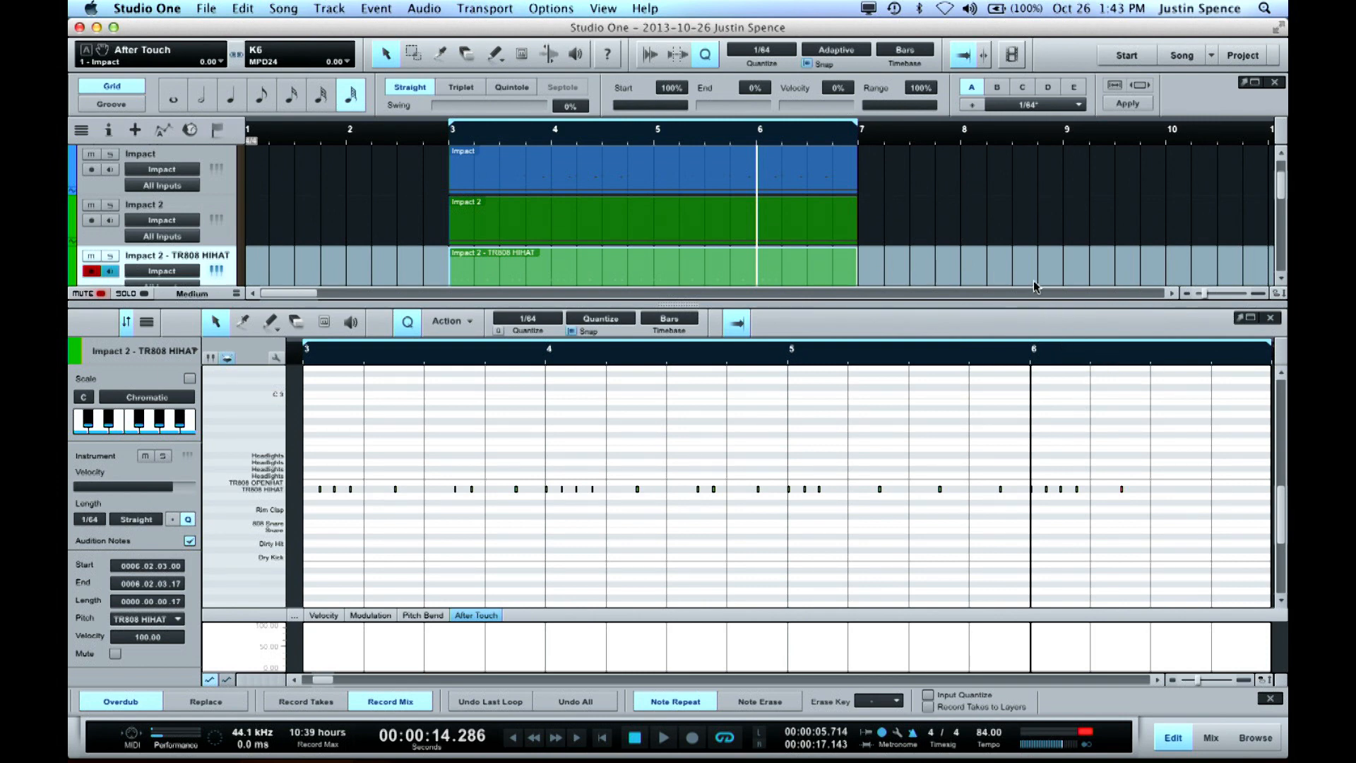
{"action": "left_click", "coordinate": [955, 139]}
{"action": "key", "text": "space"}
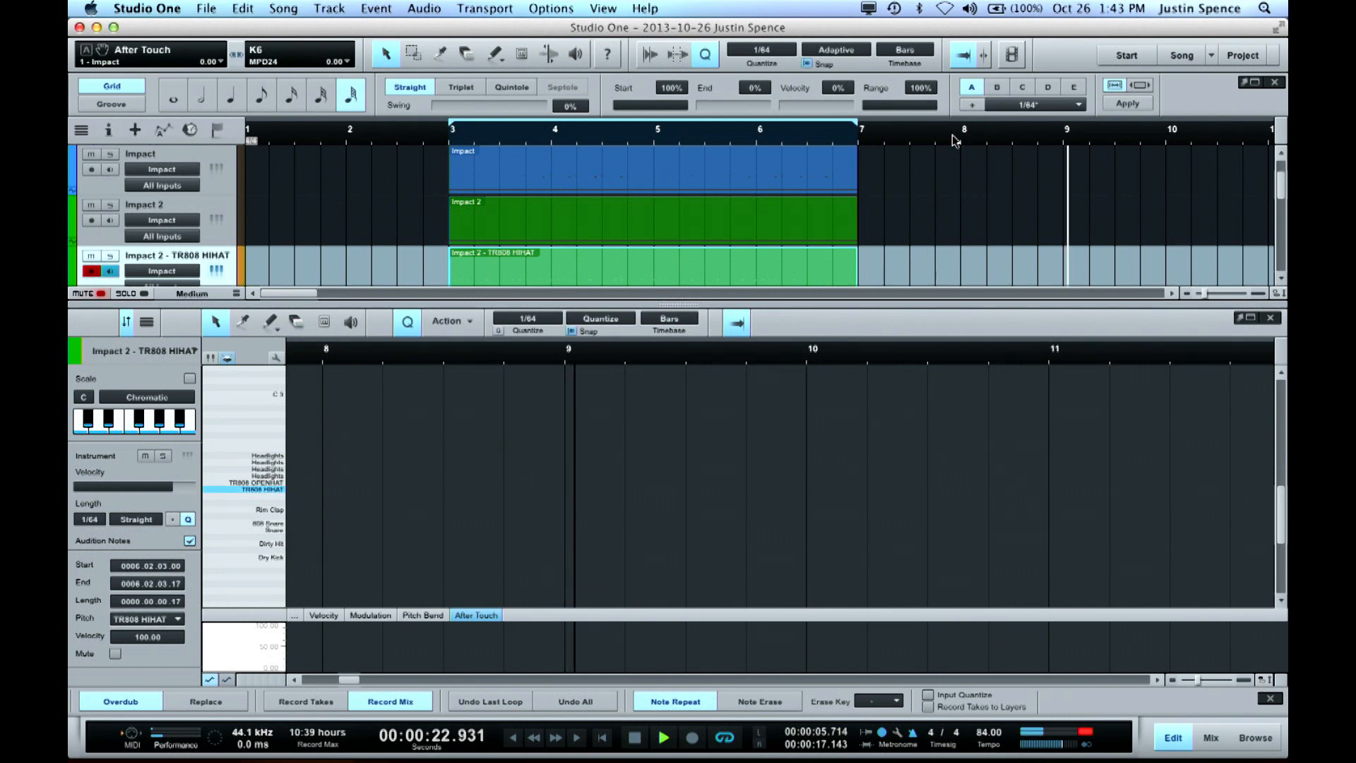
{"action": "key", "text": "space"}
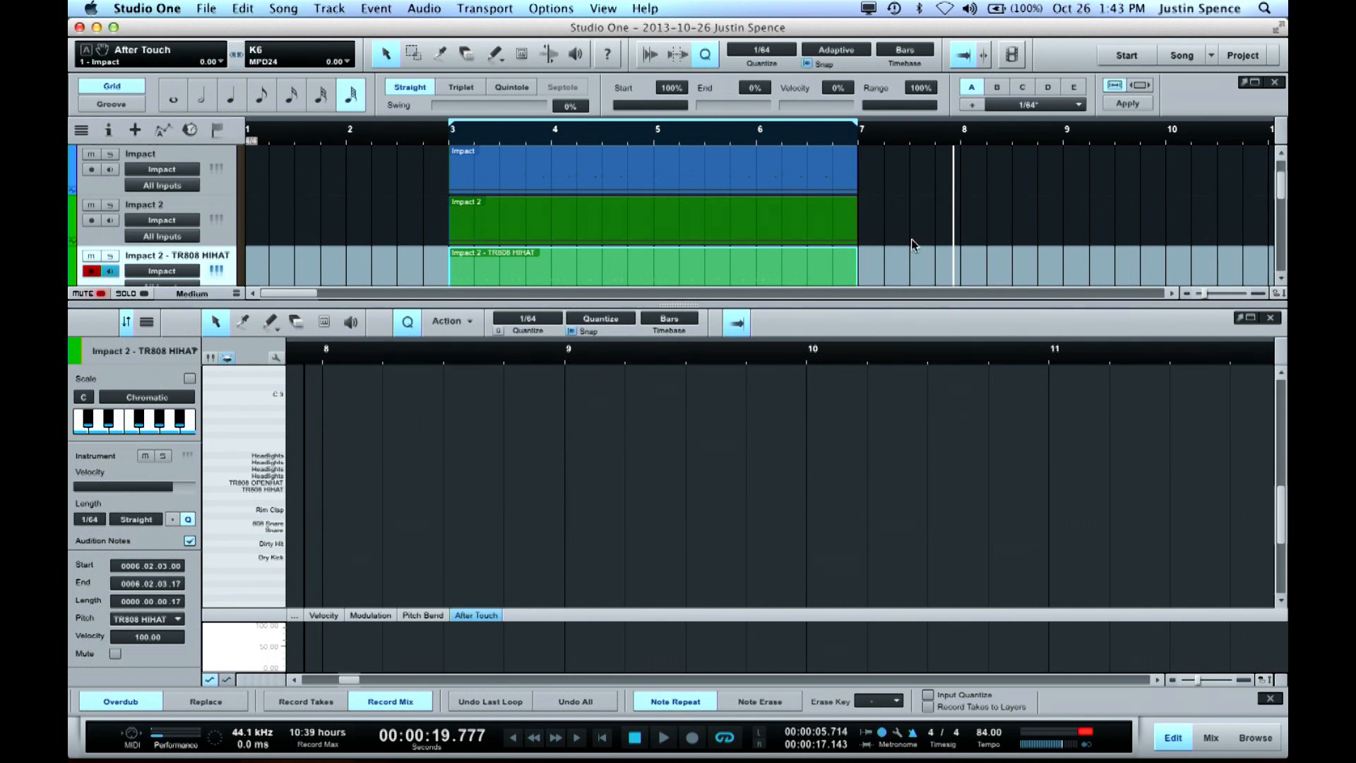
Record a 1/64 note-repeat roll into the second half of bar 6 of the TR808 HIHAT part, and move its first note to 0006.03.01.00
{"action": "left_click", "coordinate": [759, 138]}
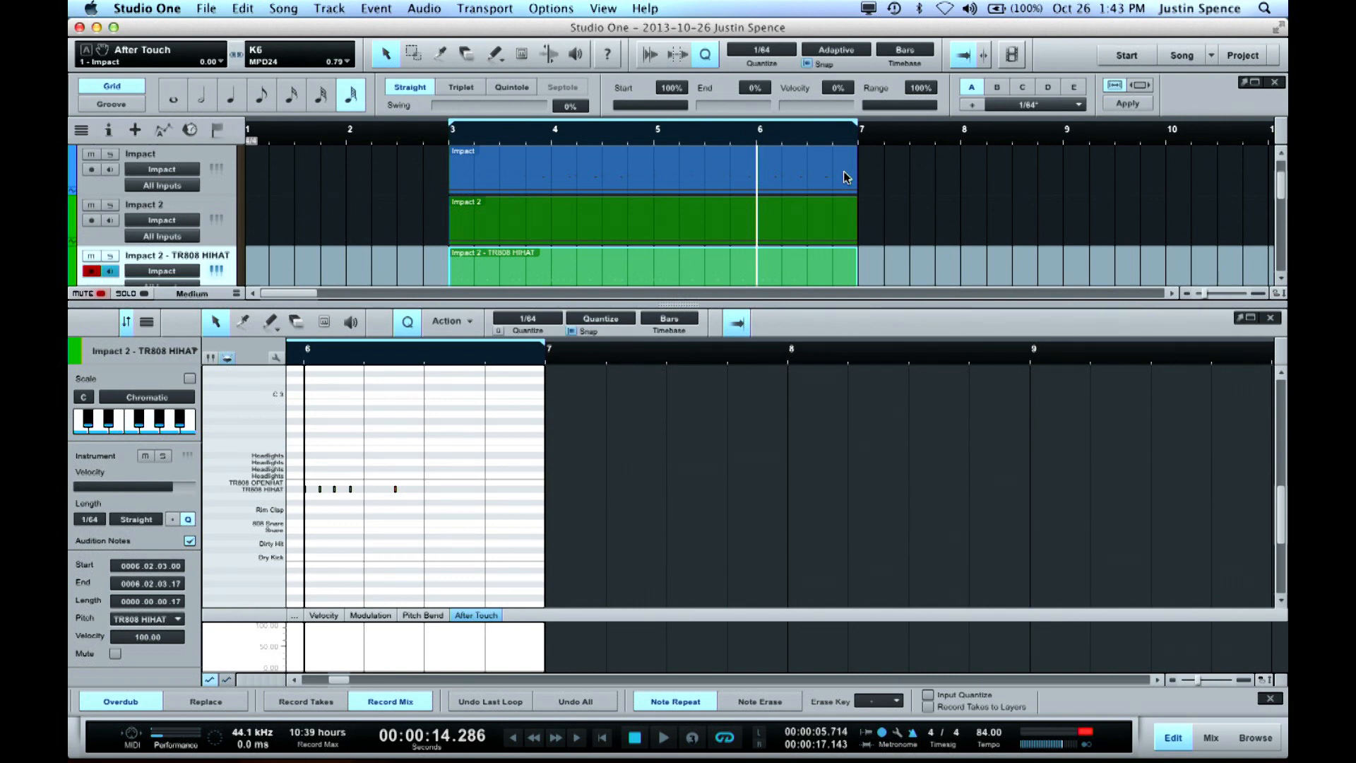
{"action": "key", "text": "KP_Multiply"}
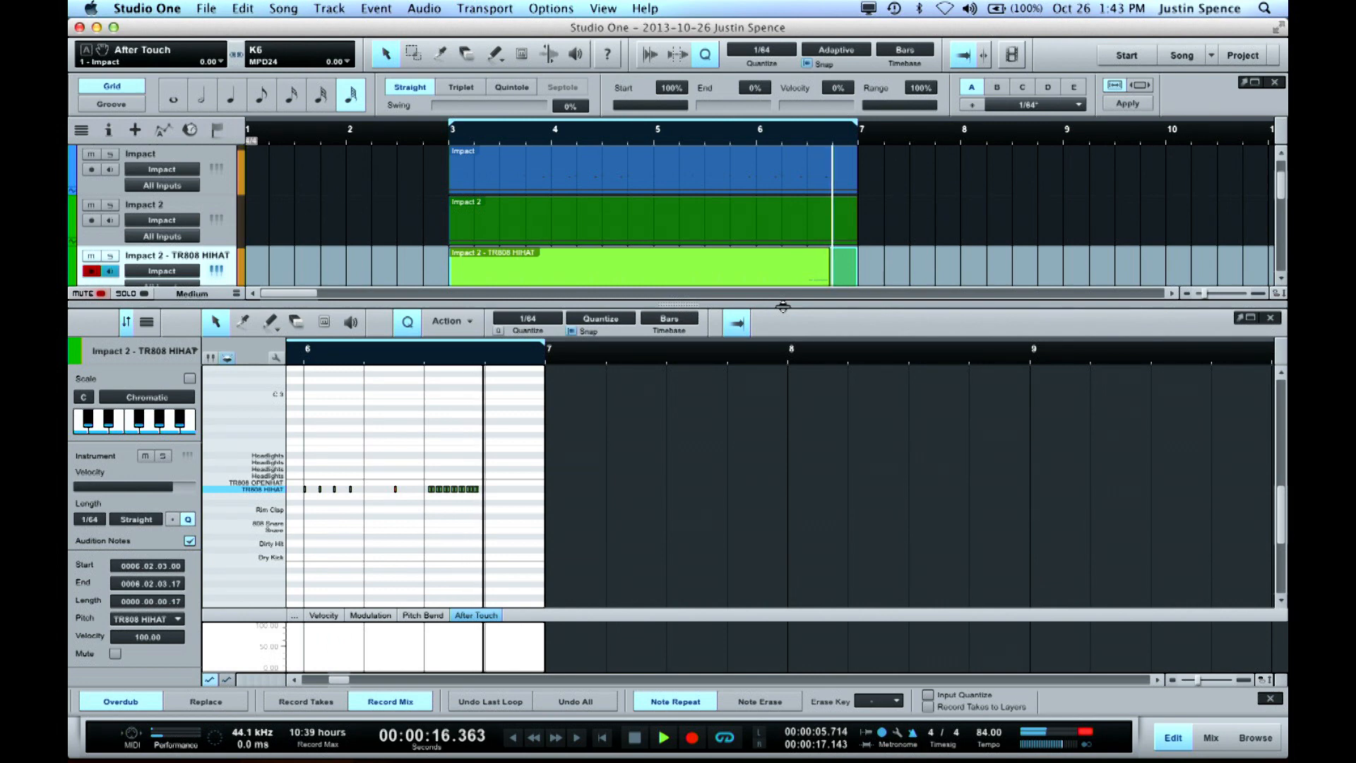
{"action": "key", "text": "space"}
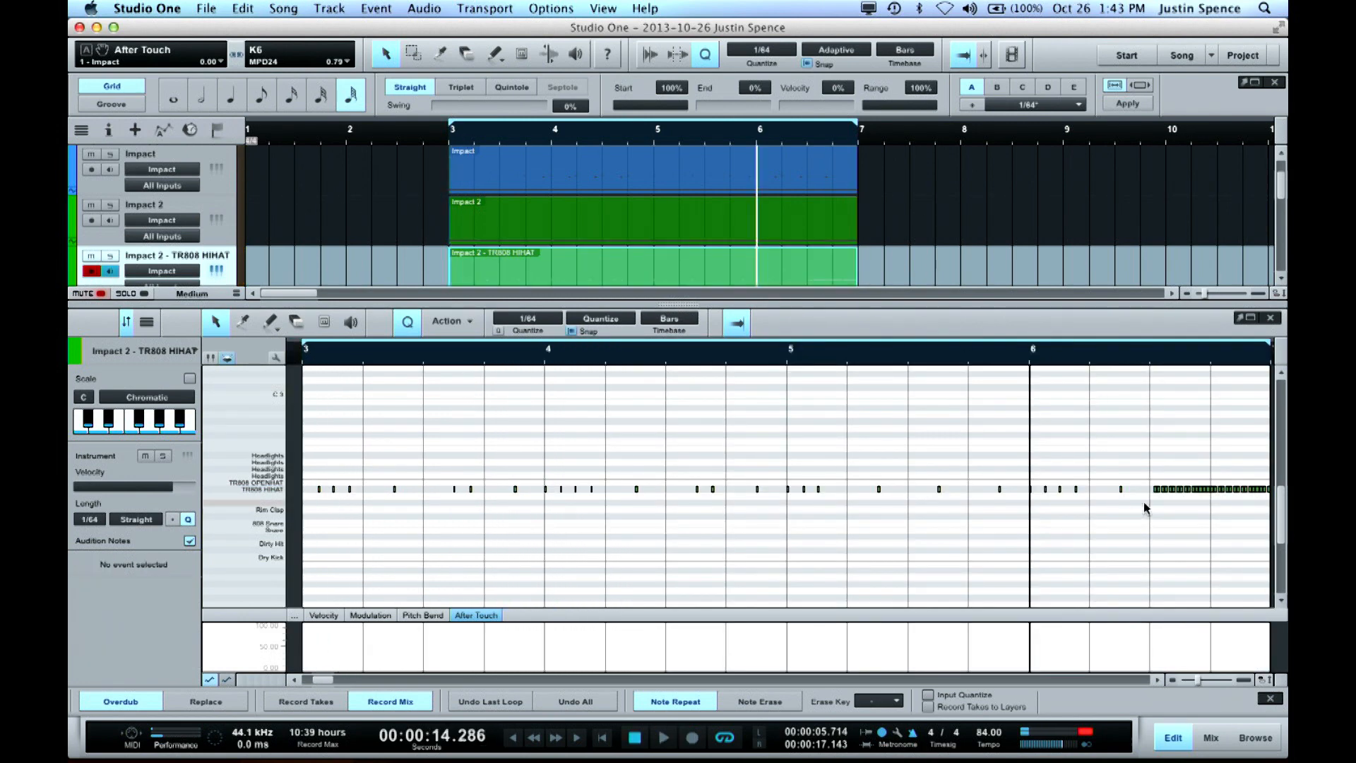
{"action": "left_click", "coordinate": [1154, 488]}
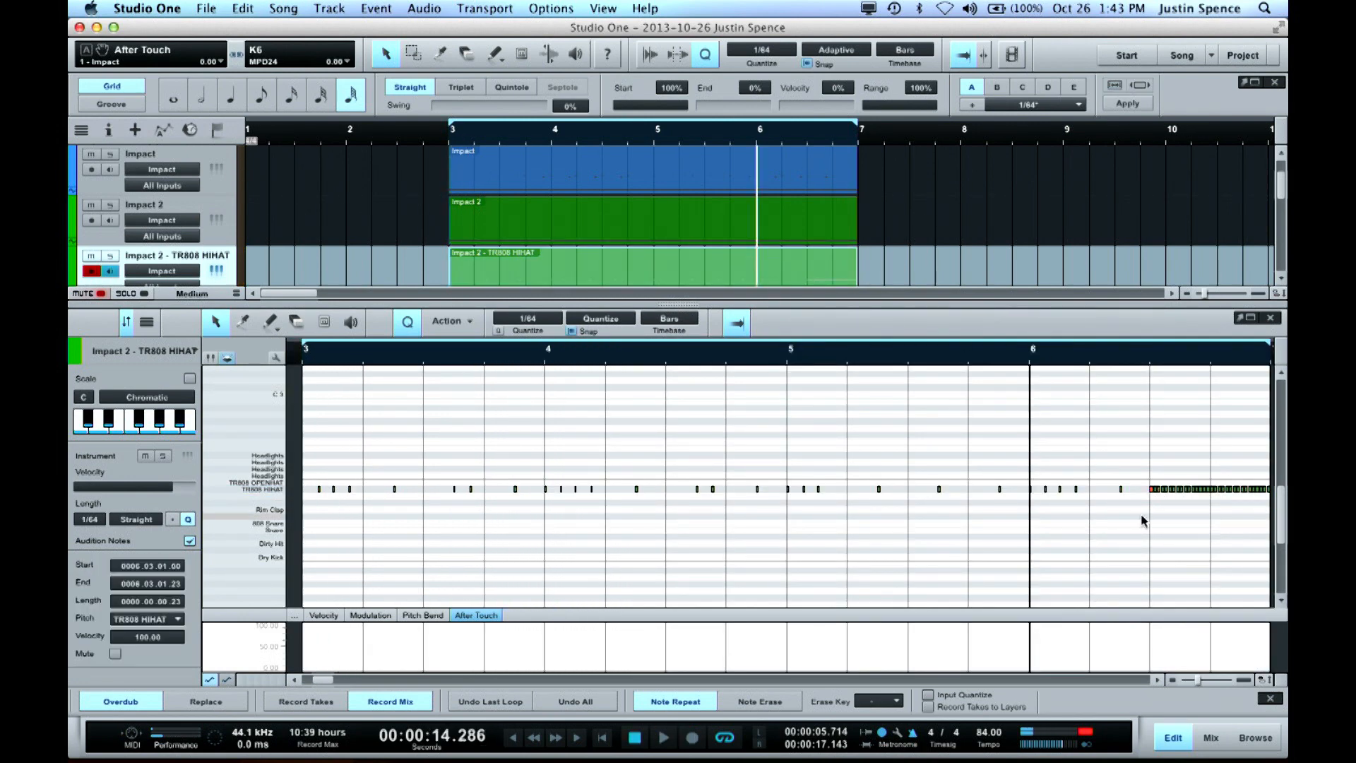
{"action": "scroll", "coordinate": [1145, 515], "scroll_direction": "right", "scroll_amount": 5}
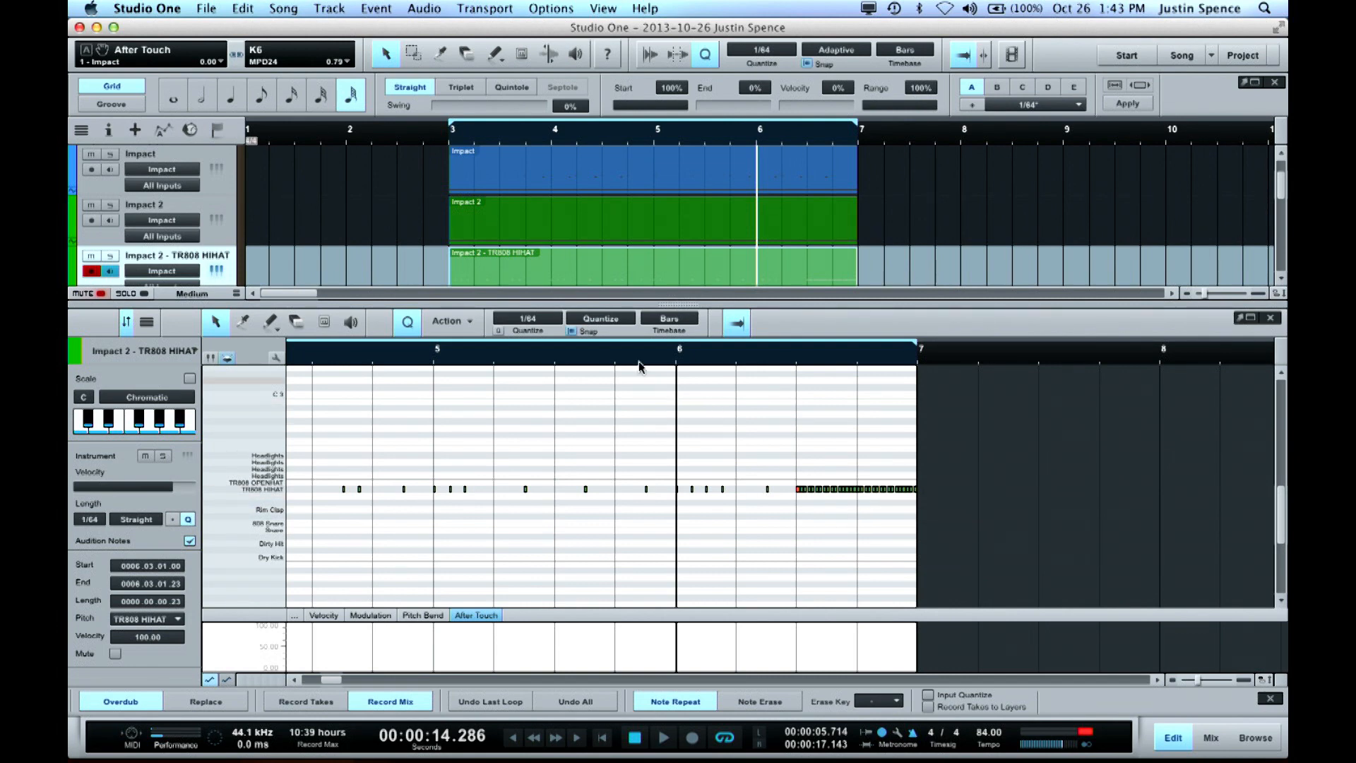
Play the loop from bar 3 and lower the Dirty Hit pad's volume to -8.0 dB in Impact
{"action": "key", "text": "ctrl+space"}
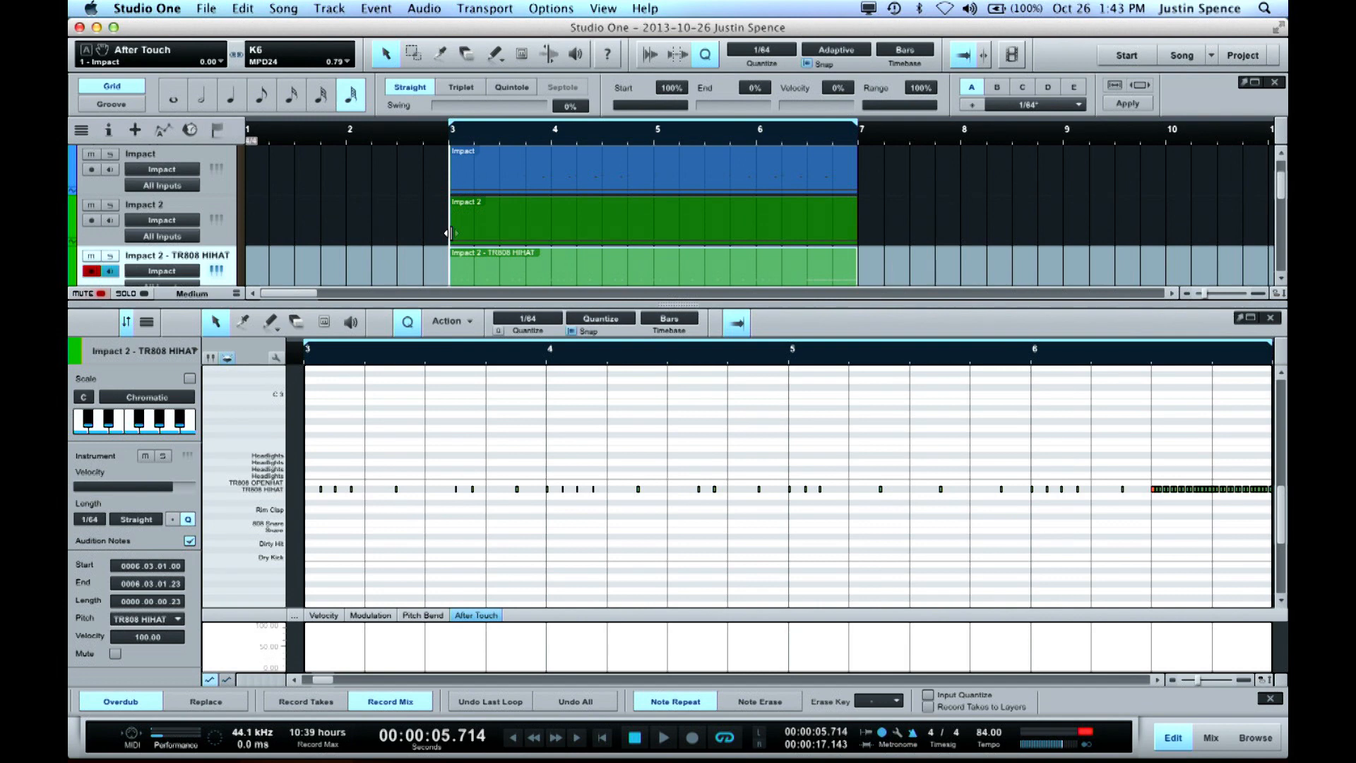
{"action": "key", "text": "space"}
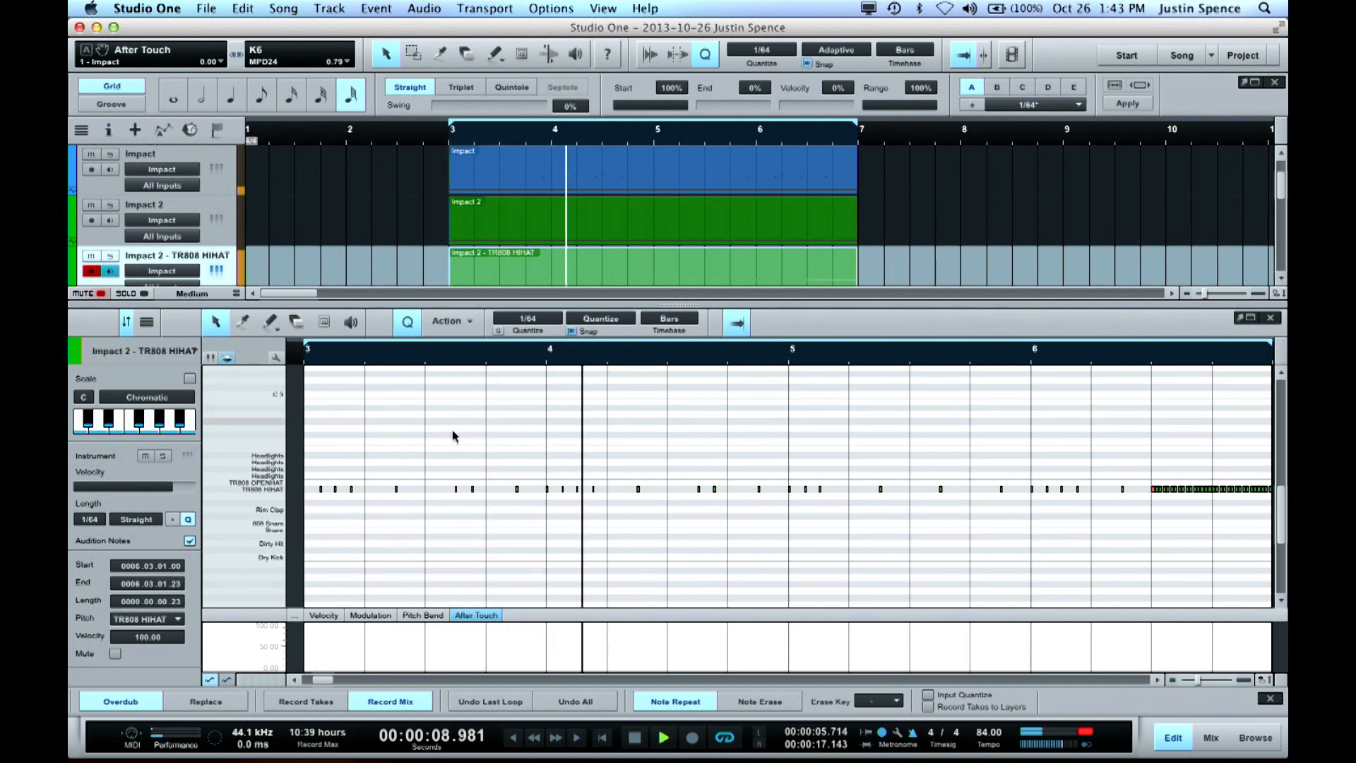
{"action": "left_click", "coordinate": [216, 270]}
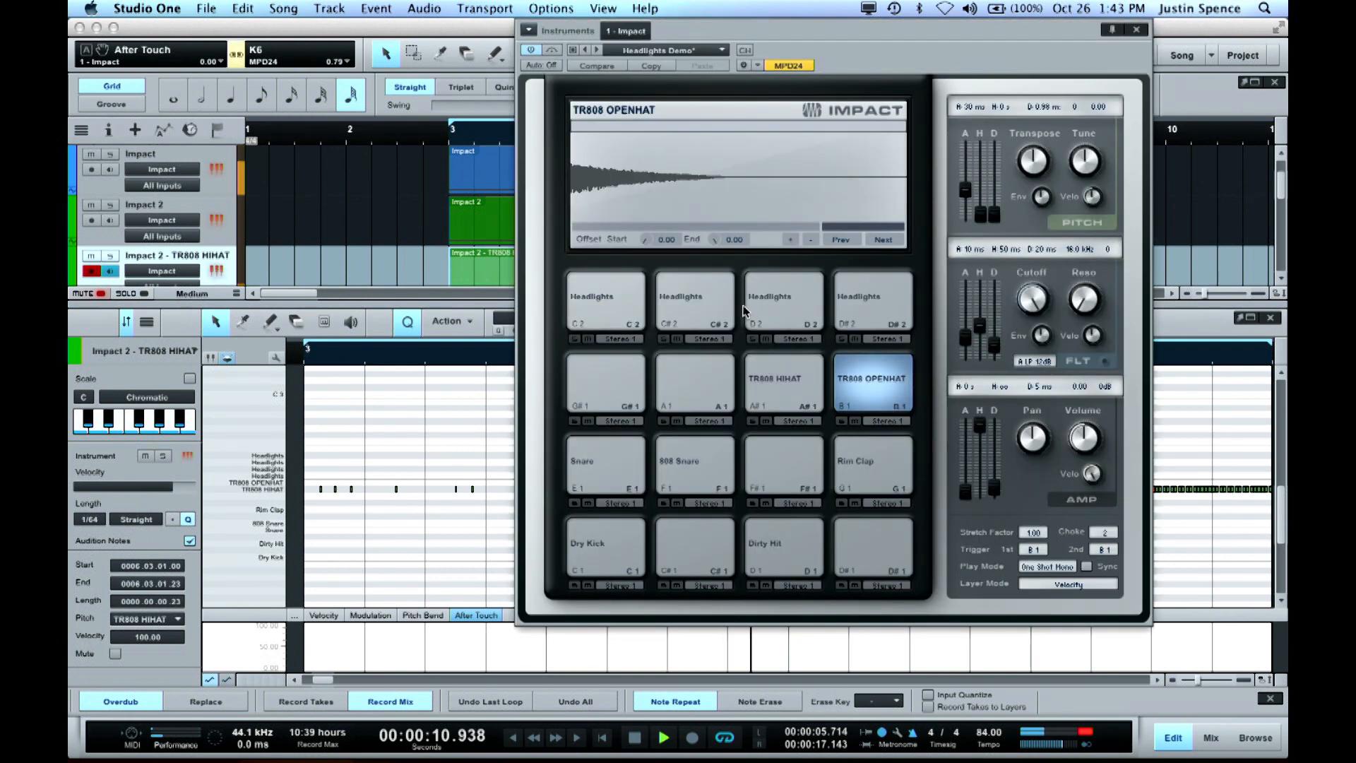
{"action": "left_click", "coordinate": [784, 539]}
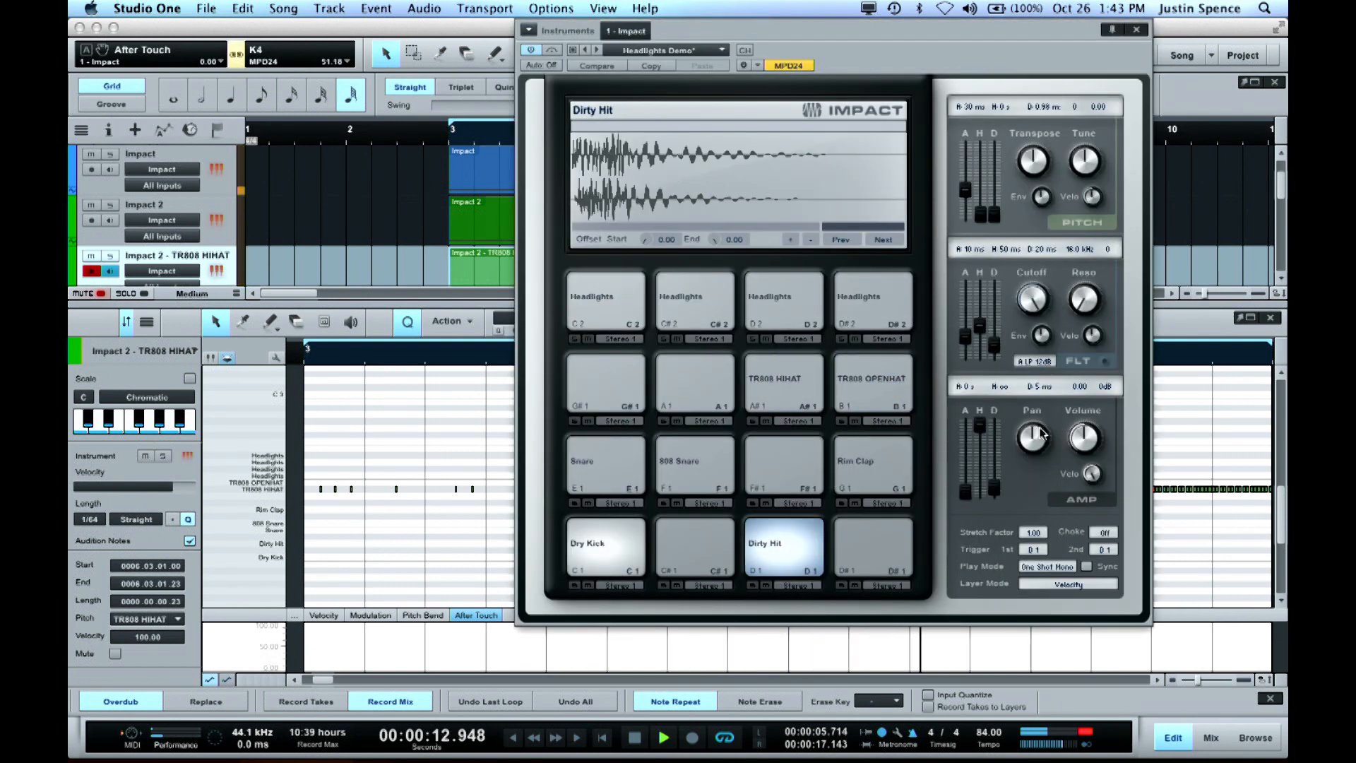
{"action": "left_click_drag", "start_coordinate": [1079, 434], "coordinate": [1080, 466]}
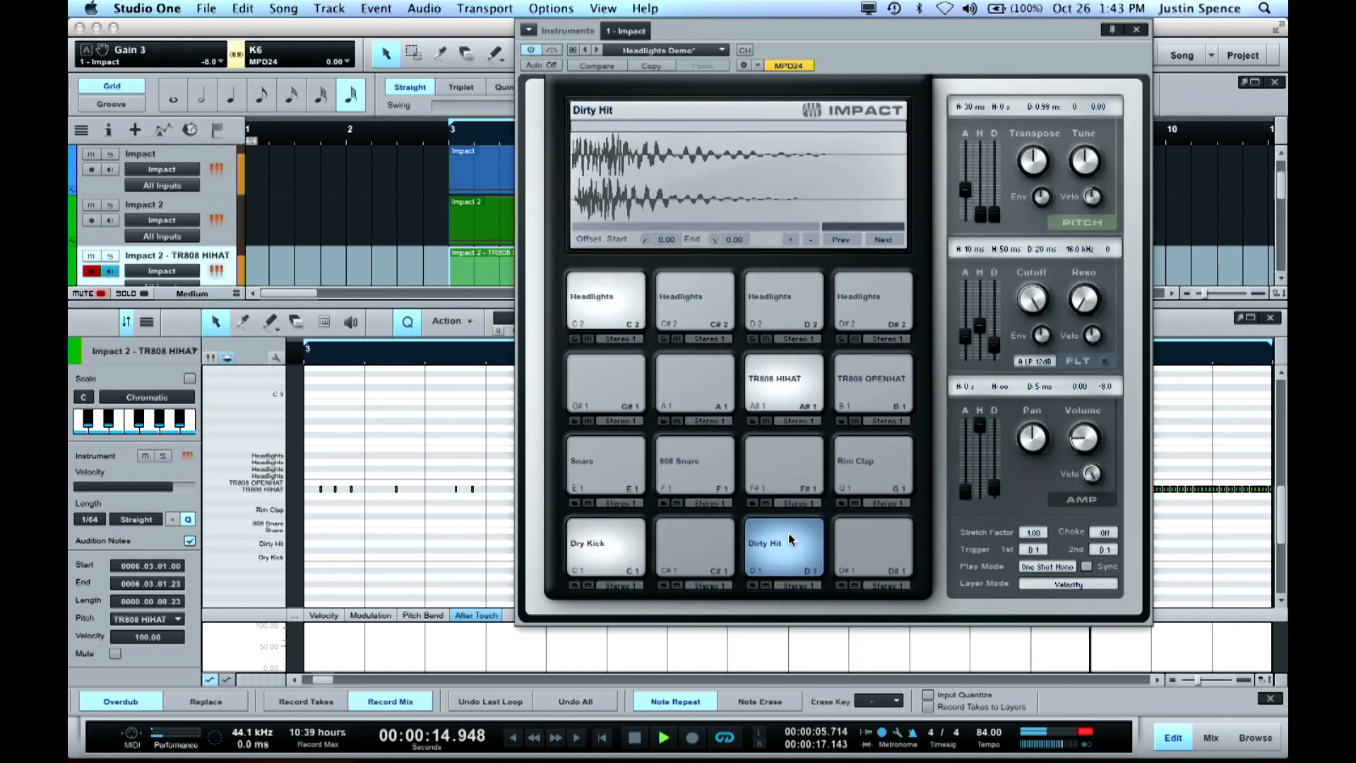
{"action": "key", "text": "space"}
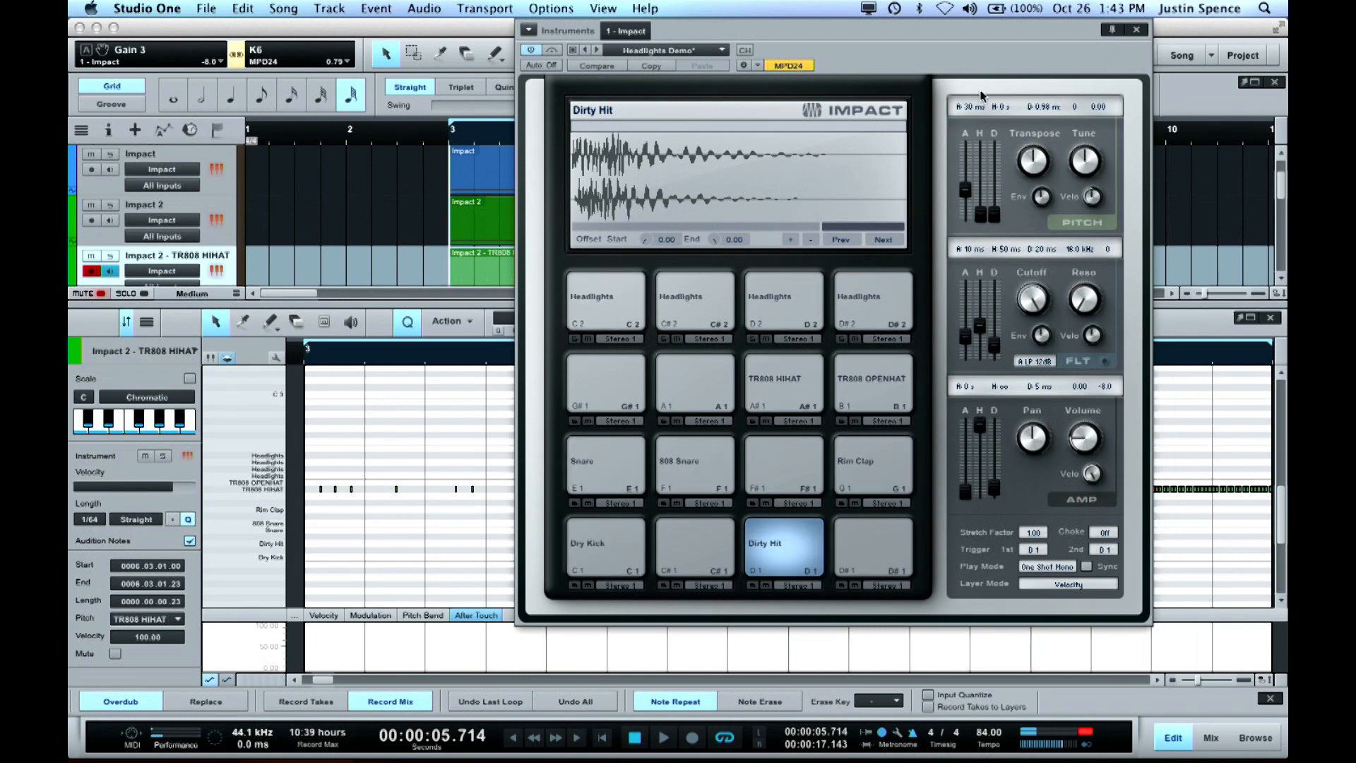
{"action": "left_click", "coordinate": [1136, 29]}
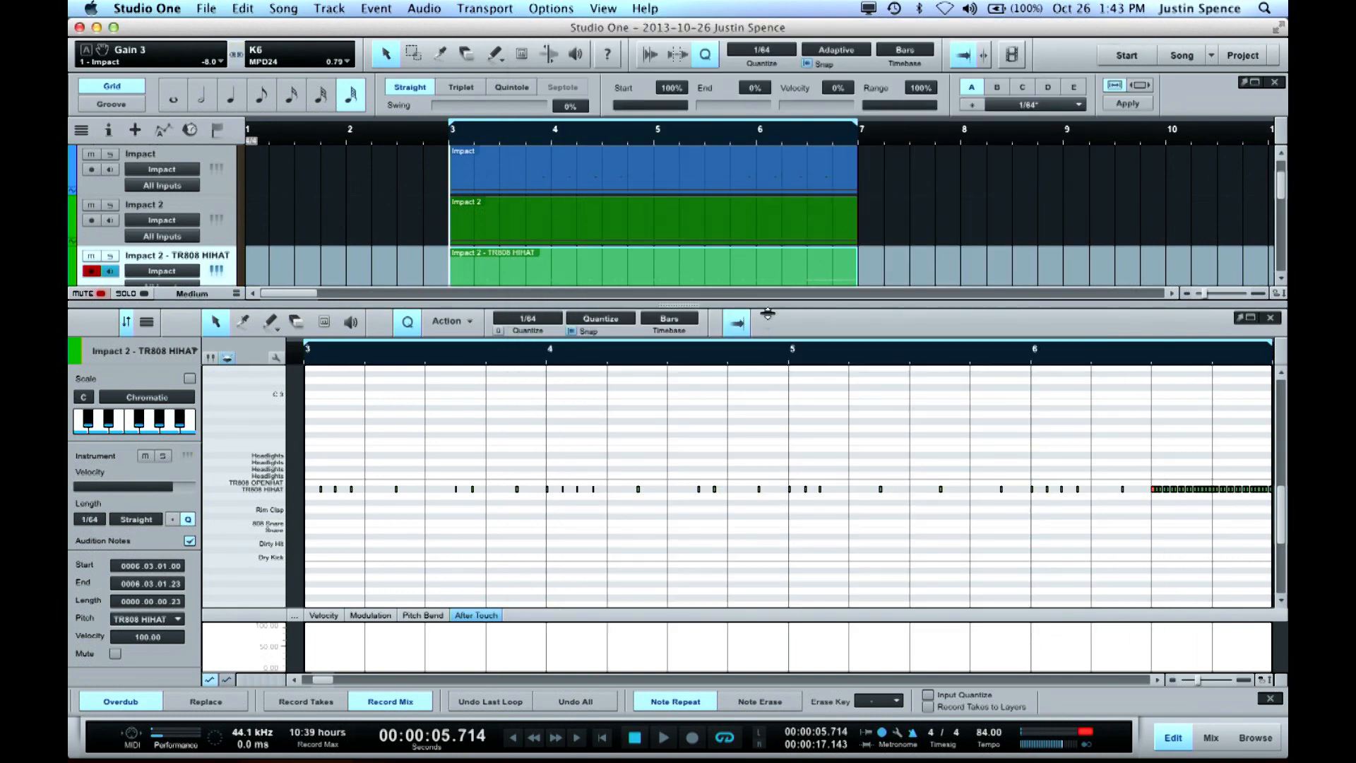
Look through the Dry Kick, Snare and Rim Clap parts and show the Dirty Hit part in an enlarged note editor
{"action": "left_click_drag", "start_coordinate": [767, 305], "coordinate": [760, 522]}
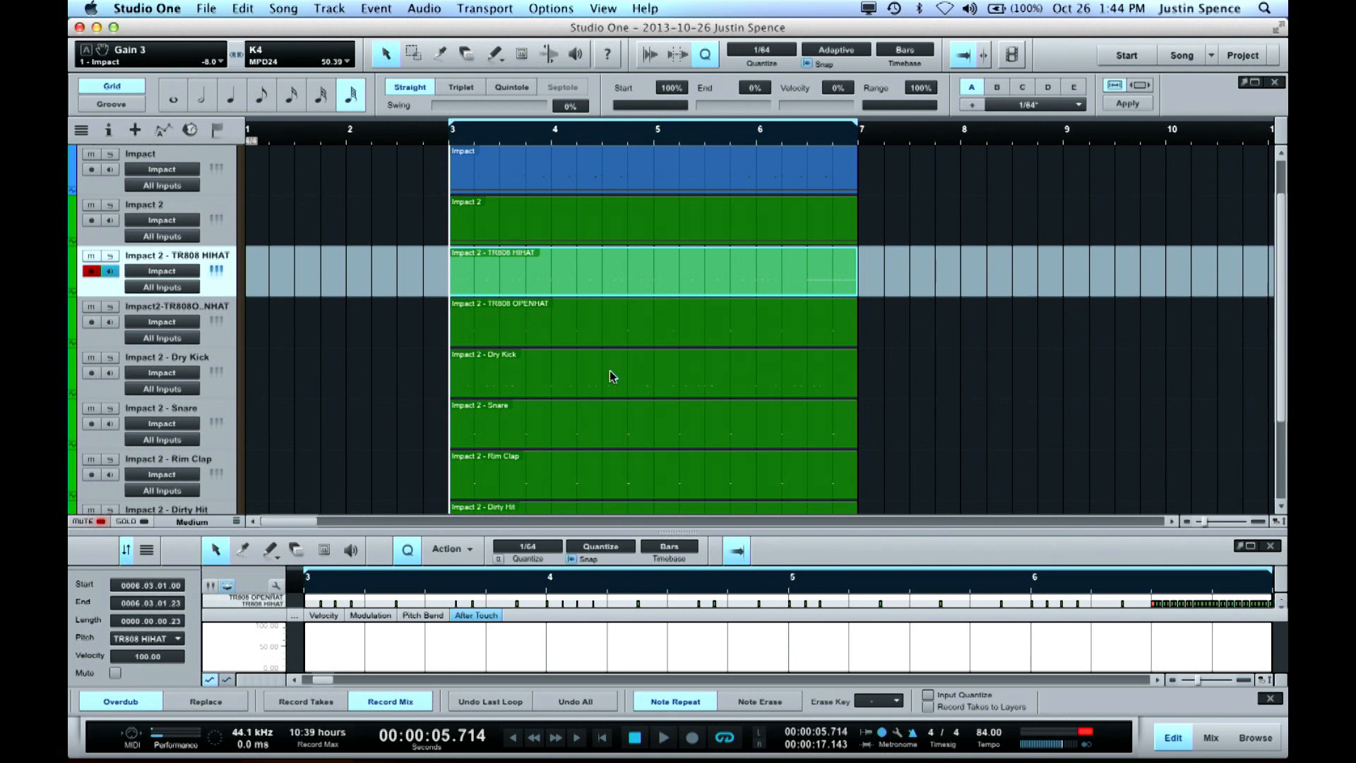
{"action": "left_click", "coordinate": [610, 372]}
{"action": "left_click", "coordinate": [596, 416]}
{"action": "left_click", "coordinate": [584, 458]}
{"action": "scroll", "coordinate": [594, 452], "scroll_direction": "down", "scroll_amount": 3}
{"action": "left_click", "coordinate": [583, 409]}
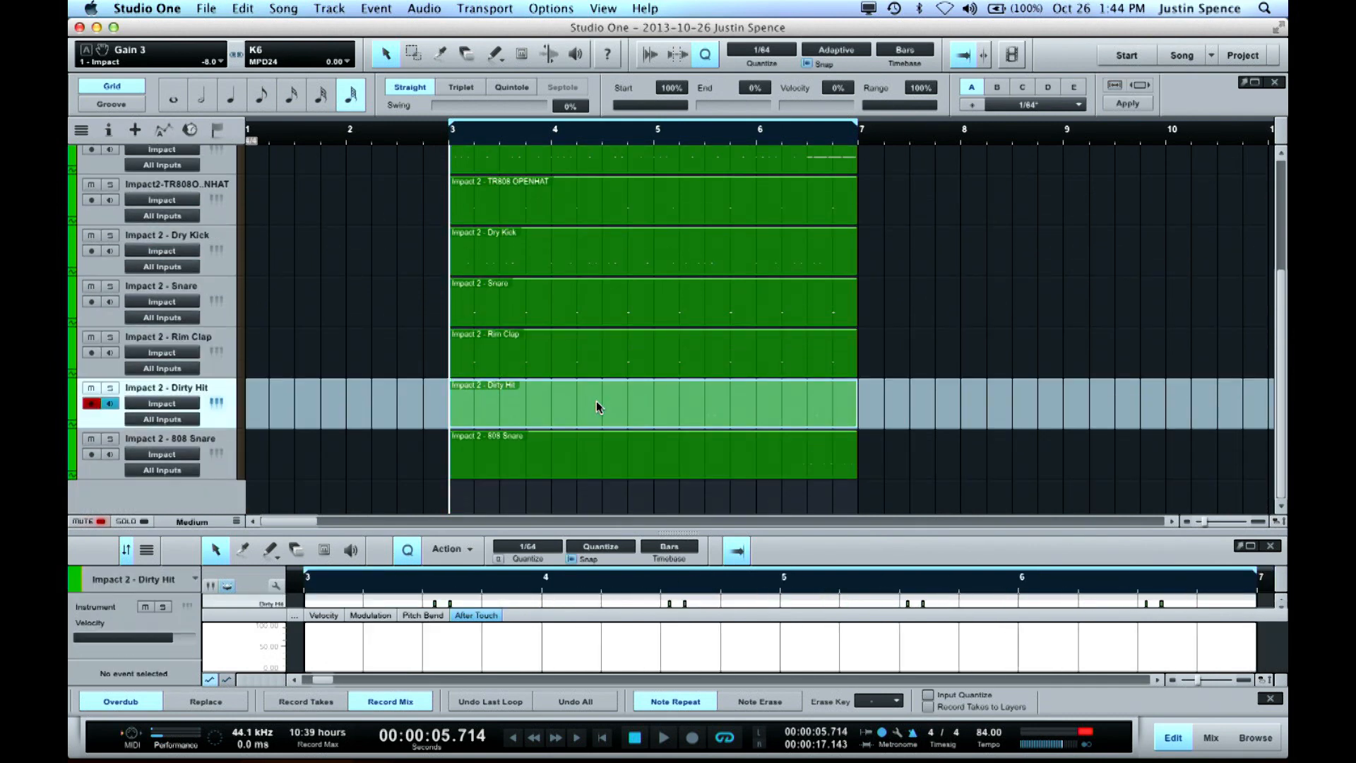
{"action": "left_click_drag", "start_coordinate": [655, 532], "coordinate": [668, 156]}
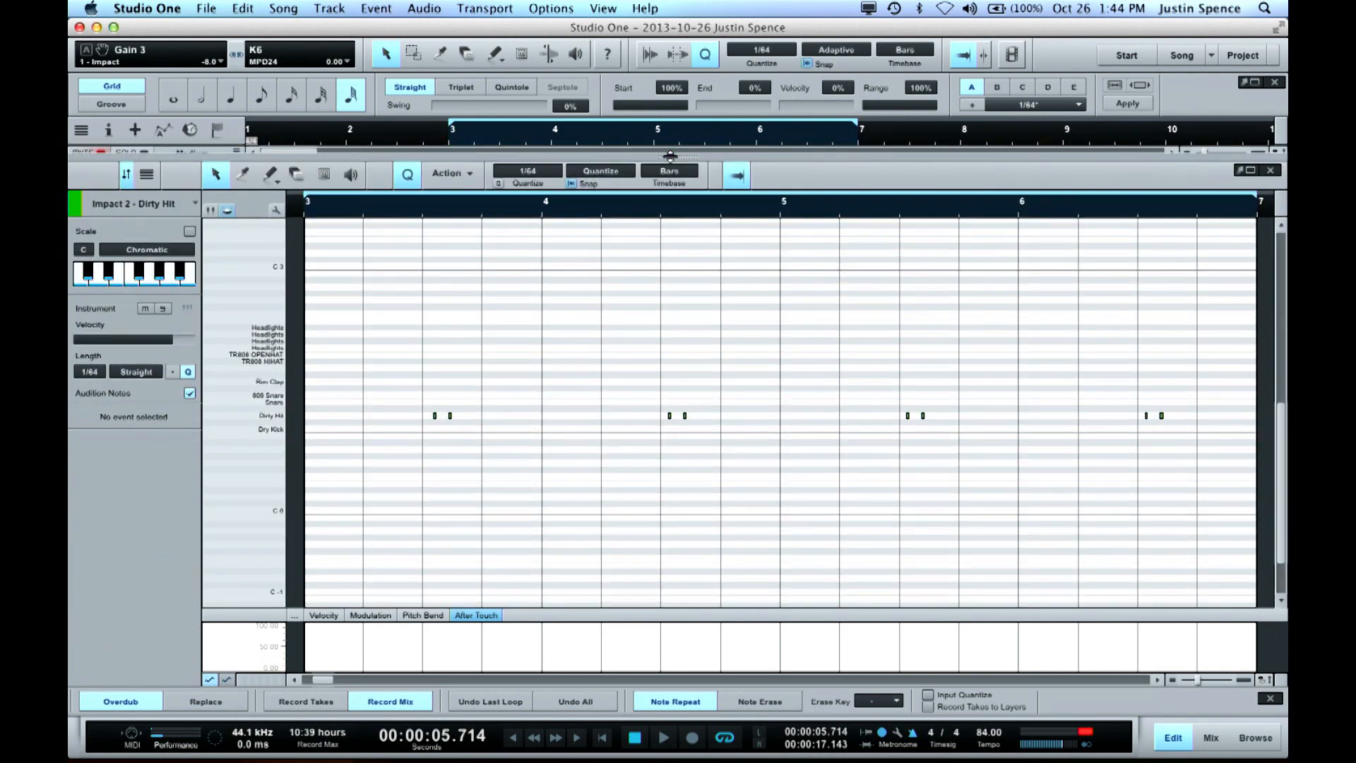
Play the loop to check the Dirty Hit part, and select all Dirty Hit notes
{"action": "key", "text": "space"}
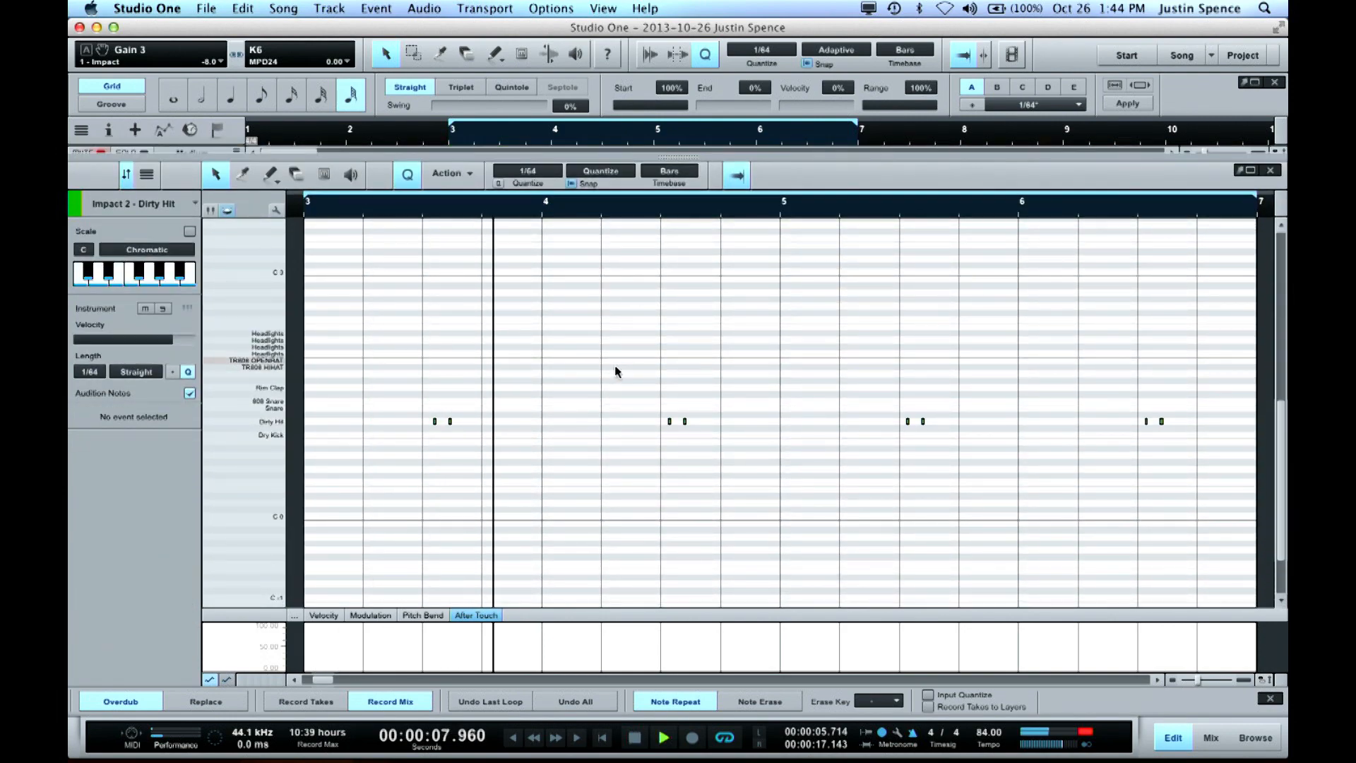
{"action": "left_click_drag", "start_coordinate": [521, 192], "coordinate": [537, 283]}
{"action": "key", "text": "space"}
{"action": "left_click_drag", "start_coordinate": [384, 407], "coordinate": [1178, 507]}
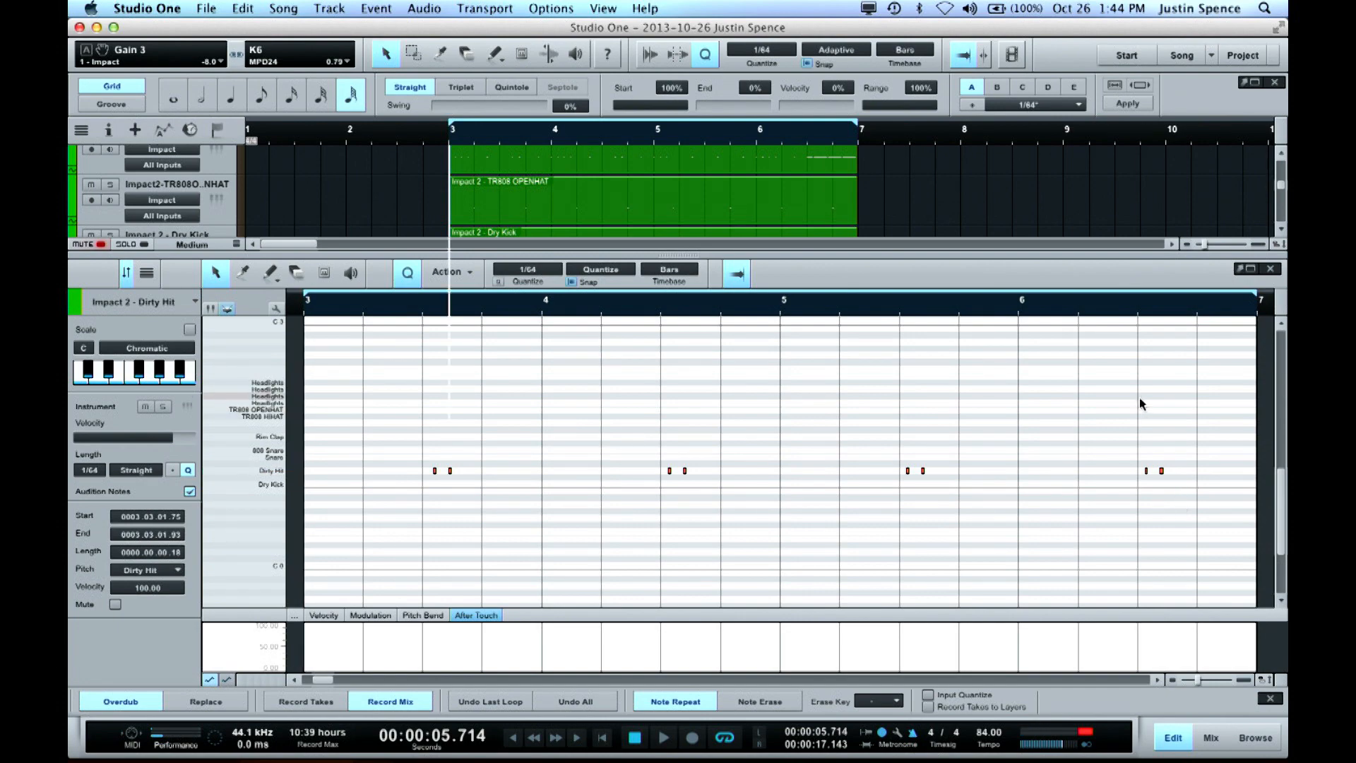
Show the mixer below tiny track rows and open the Impact instrument window, moved clear of the first channel strips
{"action": "key", "text": "F3"}
{"action": "key", "text": "shift+w"}
{"action": "key", "text": "shift+w"}
{"action": "key", "text": "shift+w"}
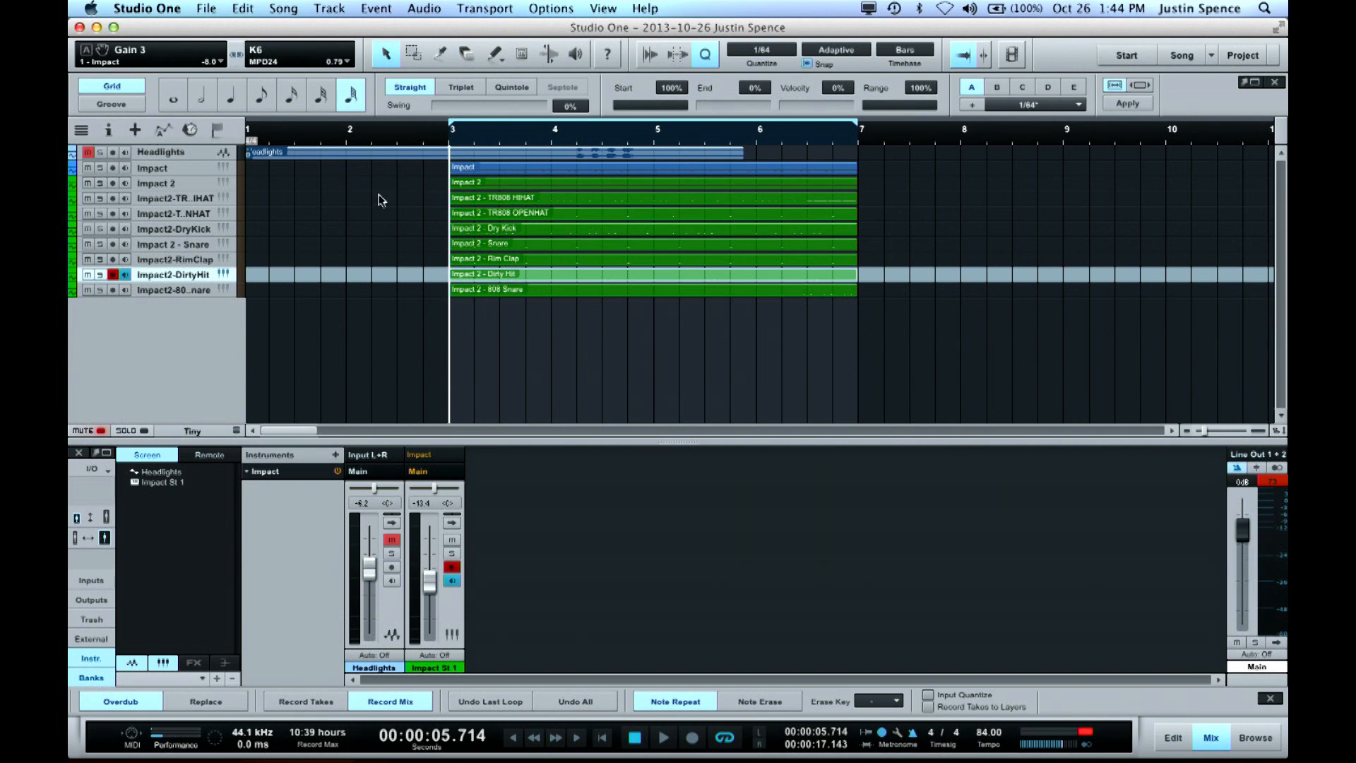
{"action": "left_click", "coordinate": [225, 184]}
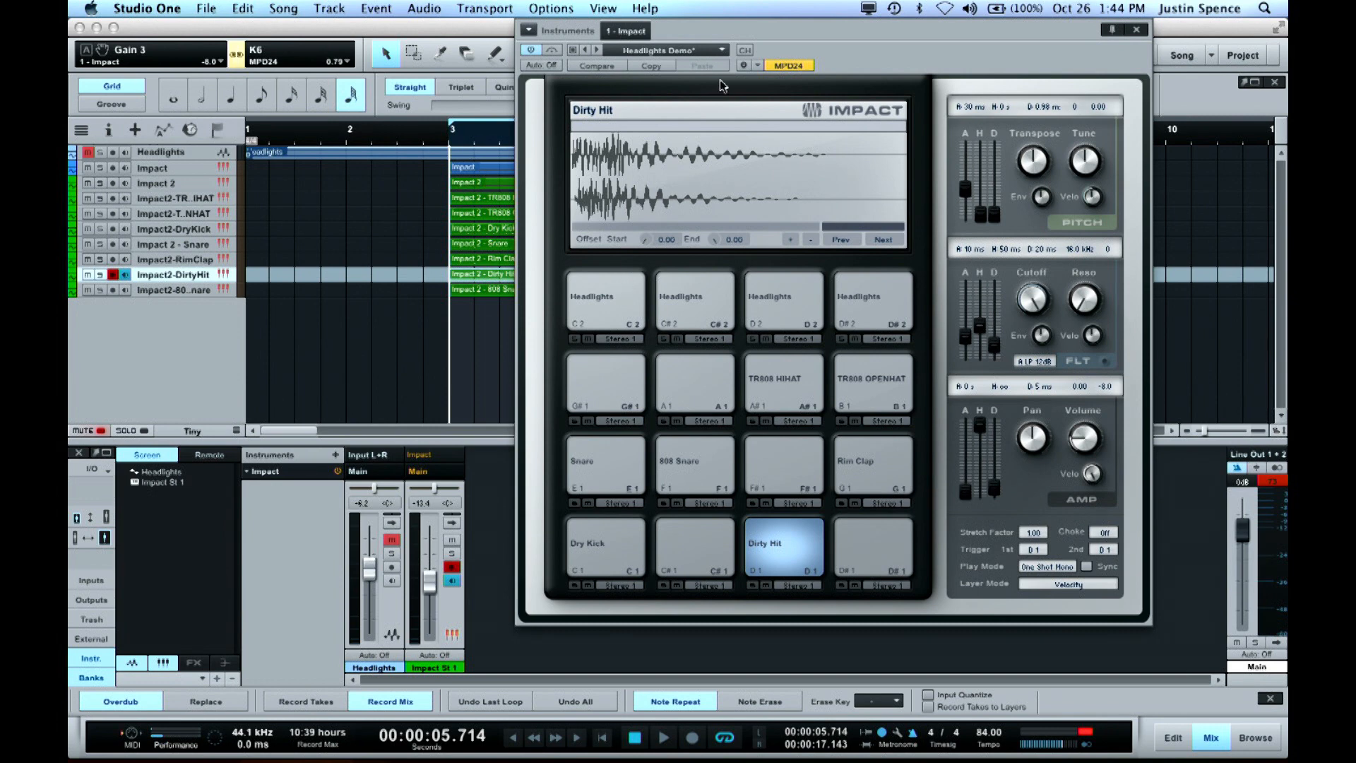
{"action": "left_click_drag", "start_coordinate": [799, 51], "coordinate": [881, 14]}
{"action": "left_click", "coordinate": [884, 13]}
{"action": "left_click", "coordinate": [821, 26]}
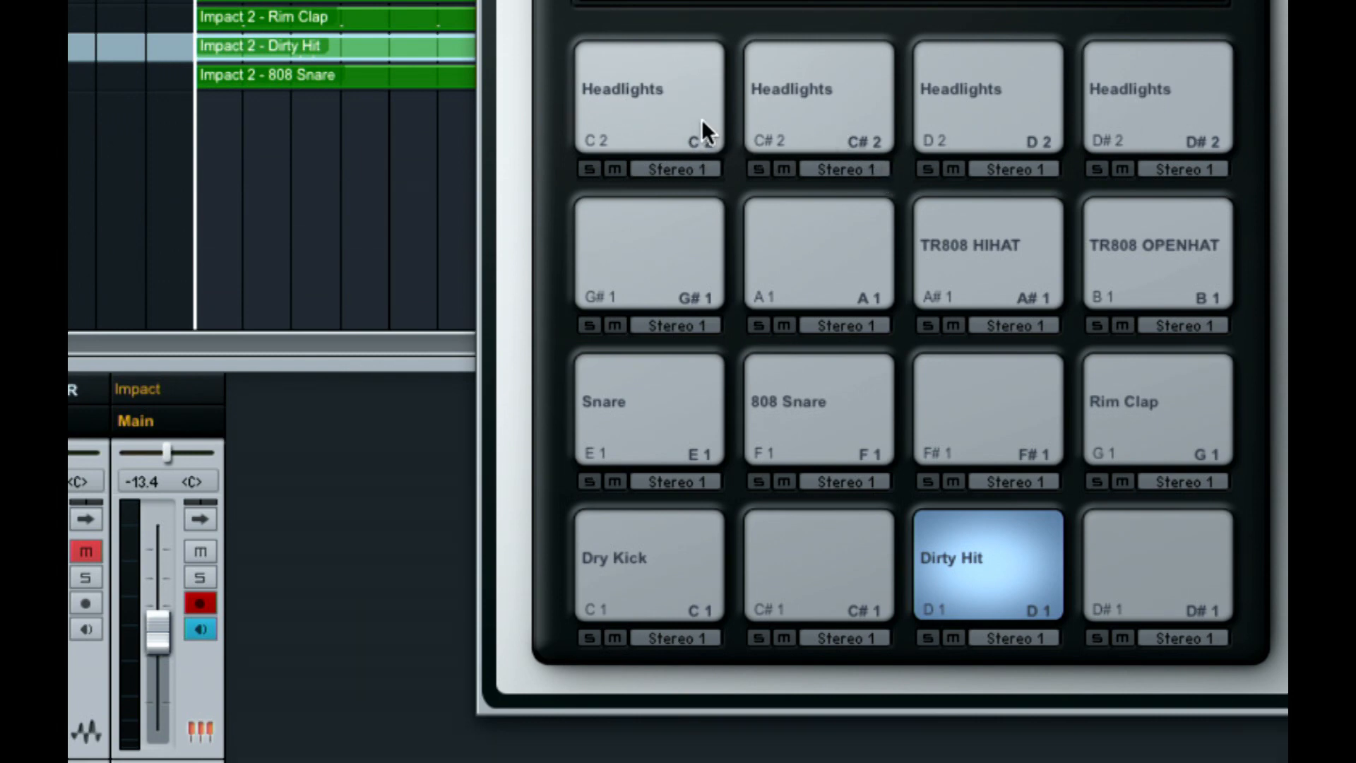
Route the Dry Kick pad to output Stereo 2 and lower the Impact St 2 channel to -9.6 dB
{"action": "left_click", "coordinate": [671, 636]}
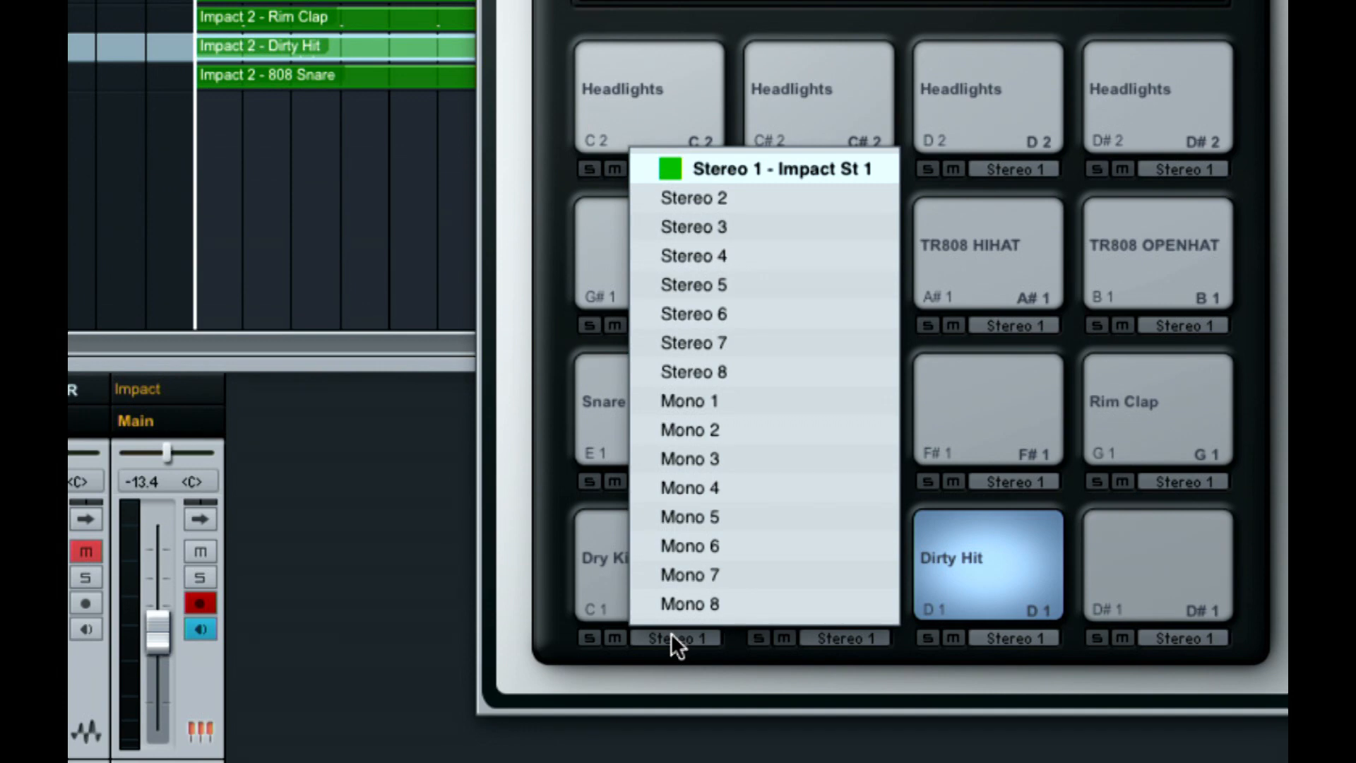
{"action": "left_click", "coordinate": [720, 198]}
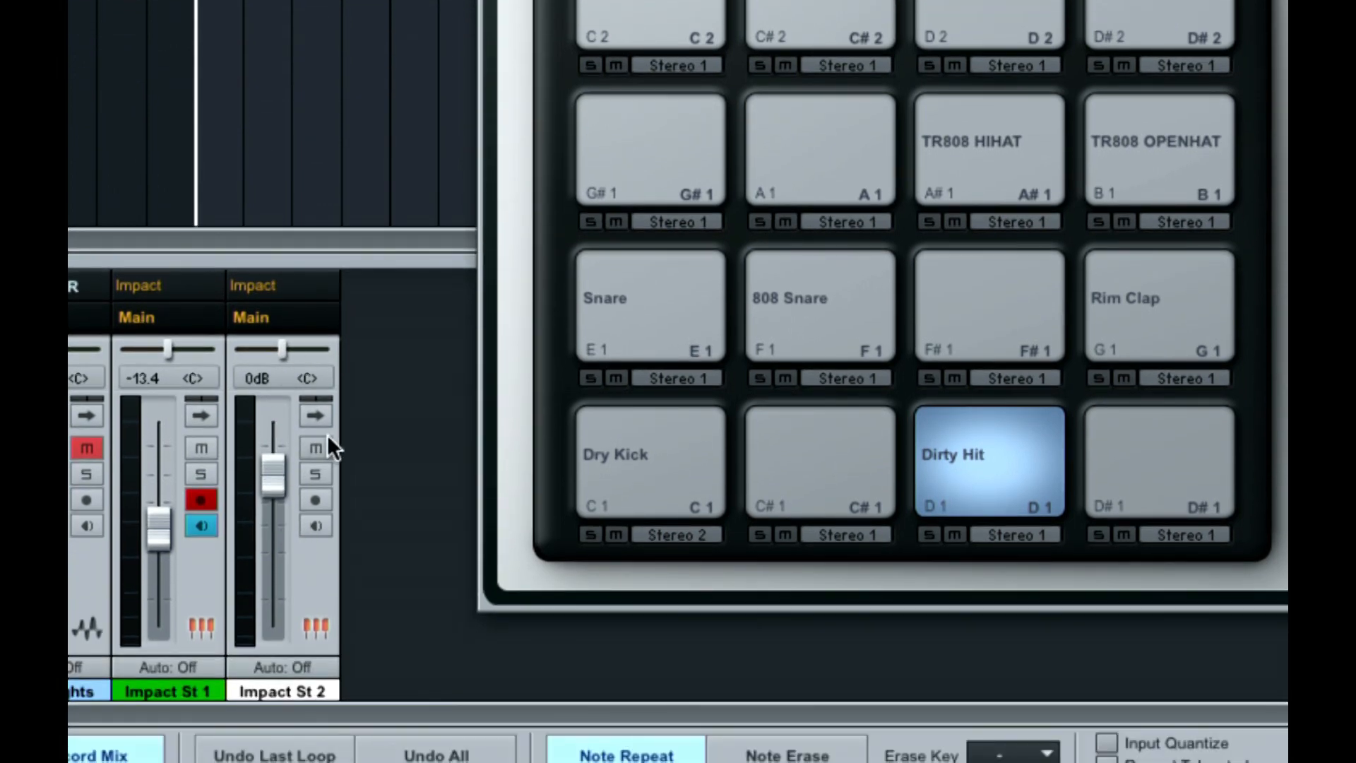
{"action": "left_click_drag", "start_coordinate": [275, 471], "coordinate": [278, 511]}
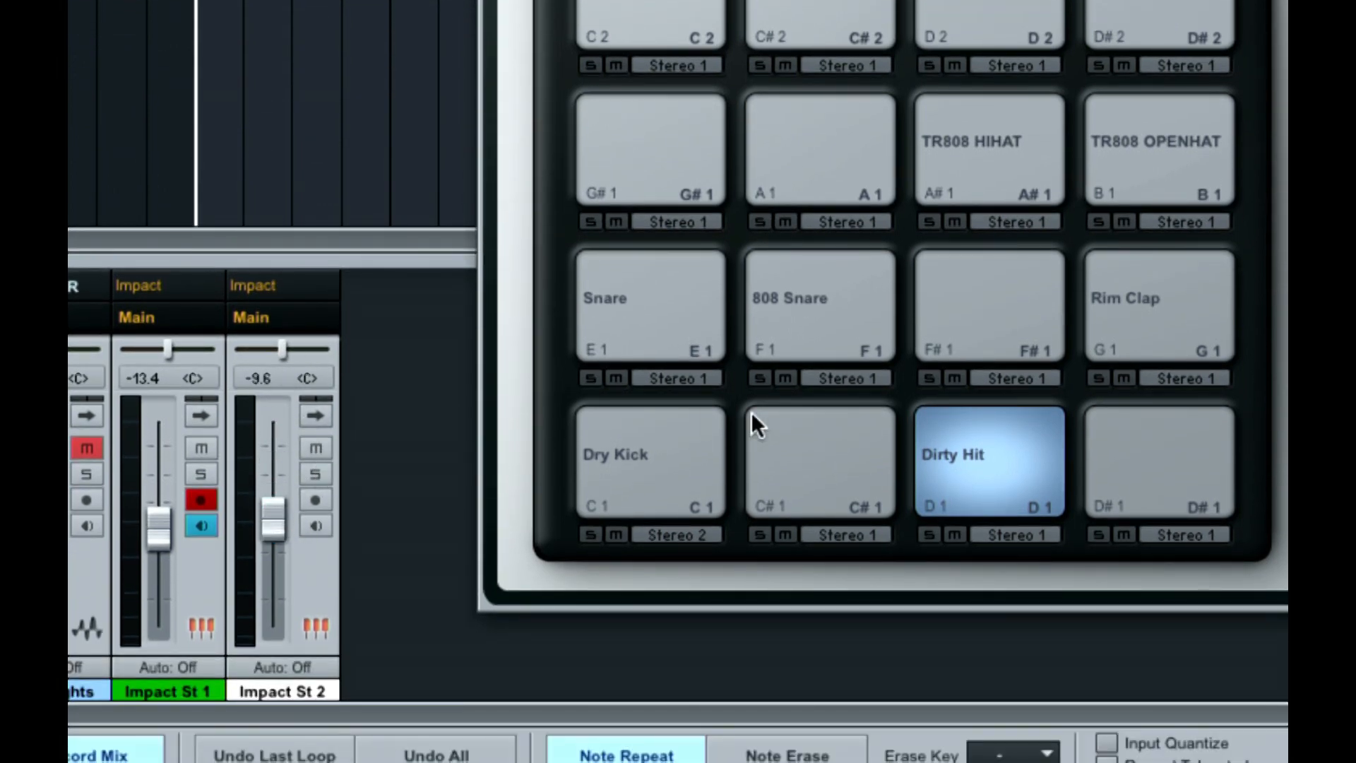
Route the Dirty Hit pad to Stereo 3, Snare to Stereo 4 and 808 Snare to Stereo 5
{"action": "left_click", "coordinate": [1007, 534]}
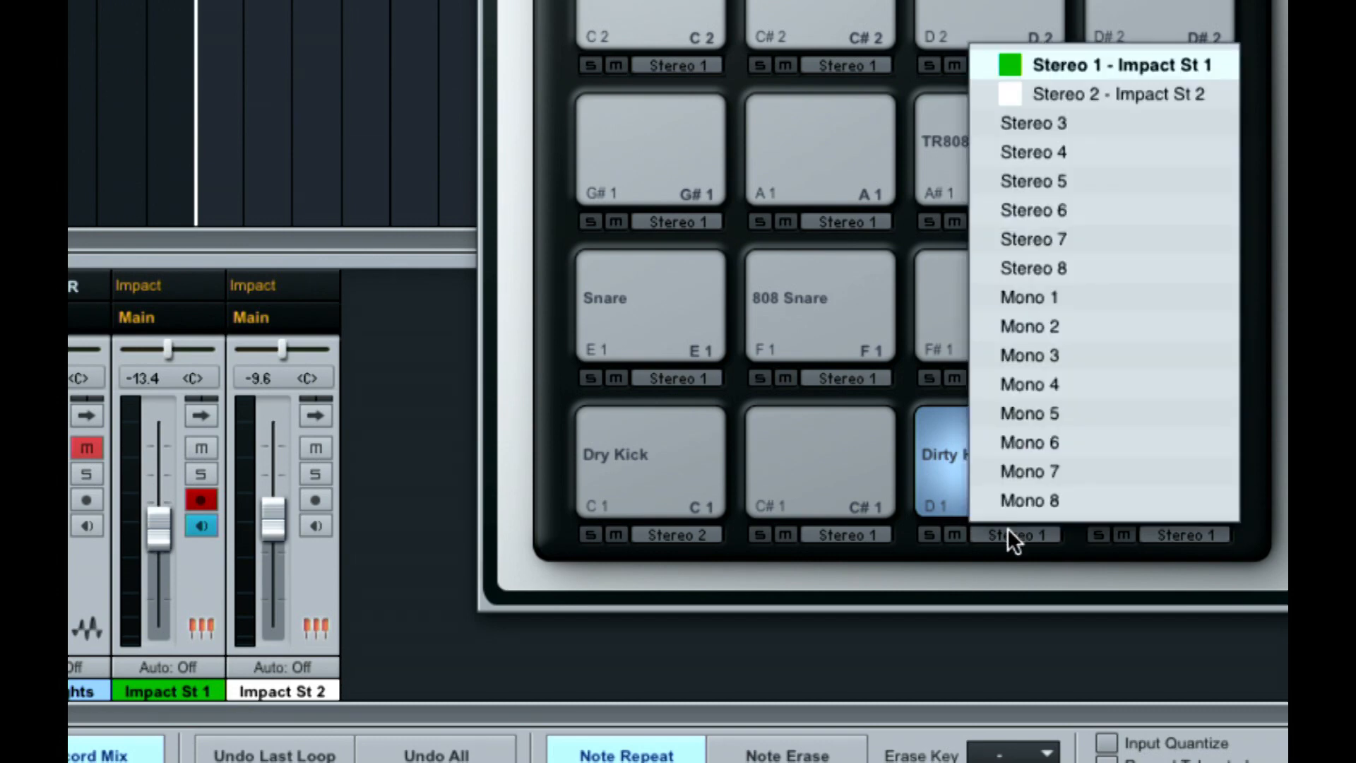
{"action": "left_click", "coordinate": [1057, 120]}
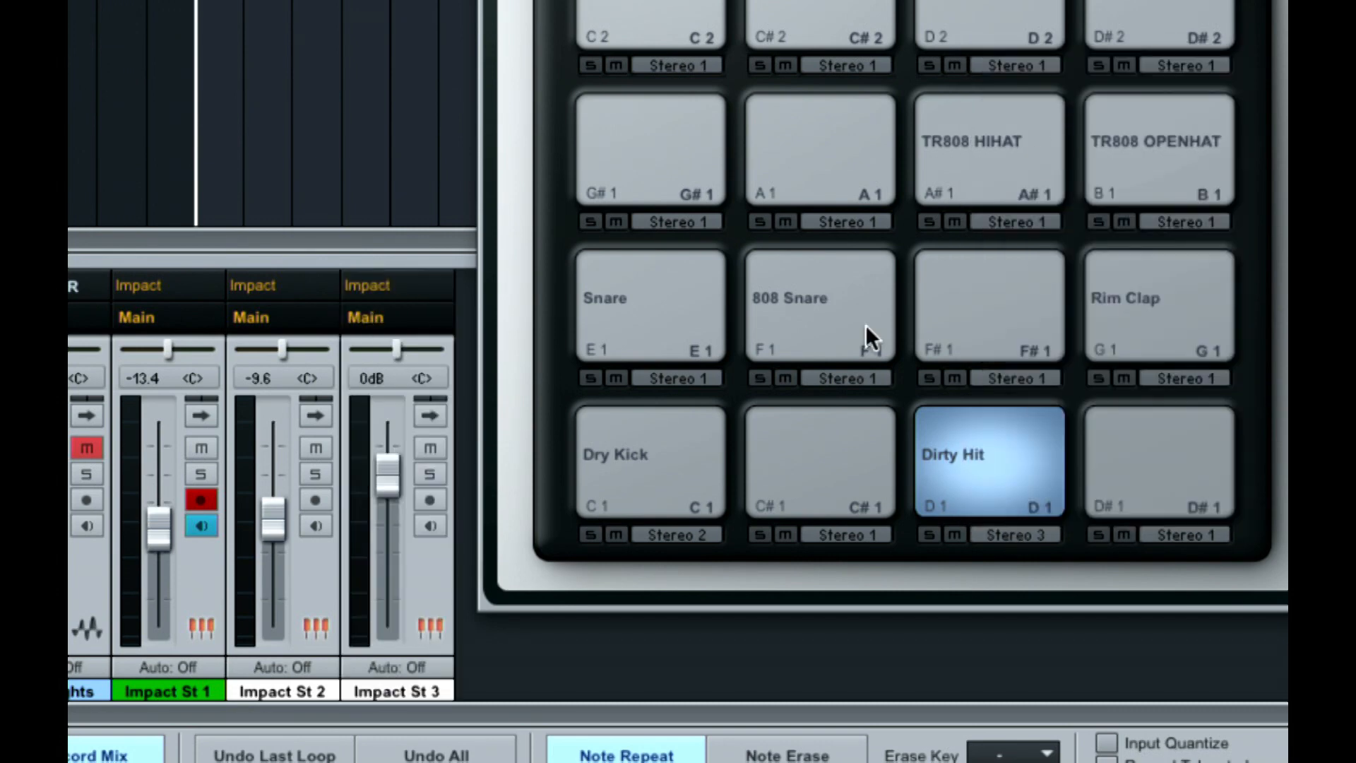
{"action": "left_click", "coordinate": [675, 379]}
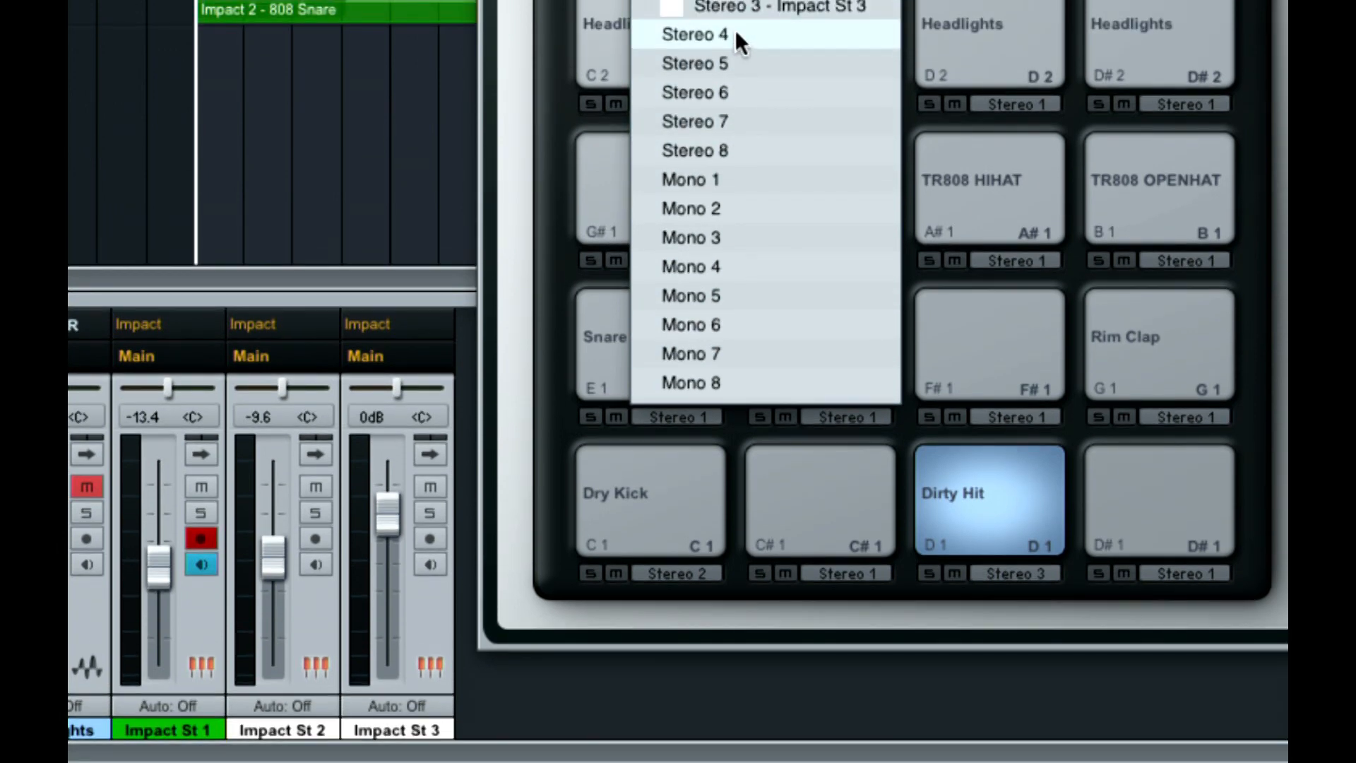
{"action": "left_click", "coordinate": [735, 36]}
{"action": "left_click", "coordinate": [856, 402]}
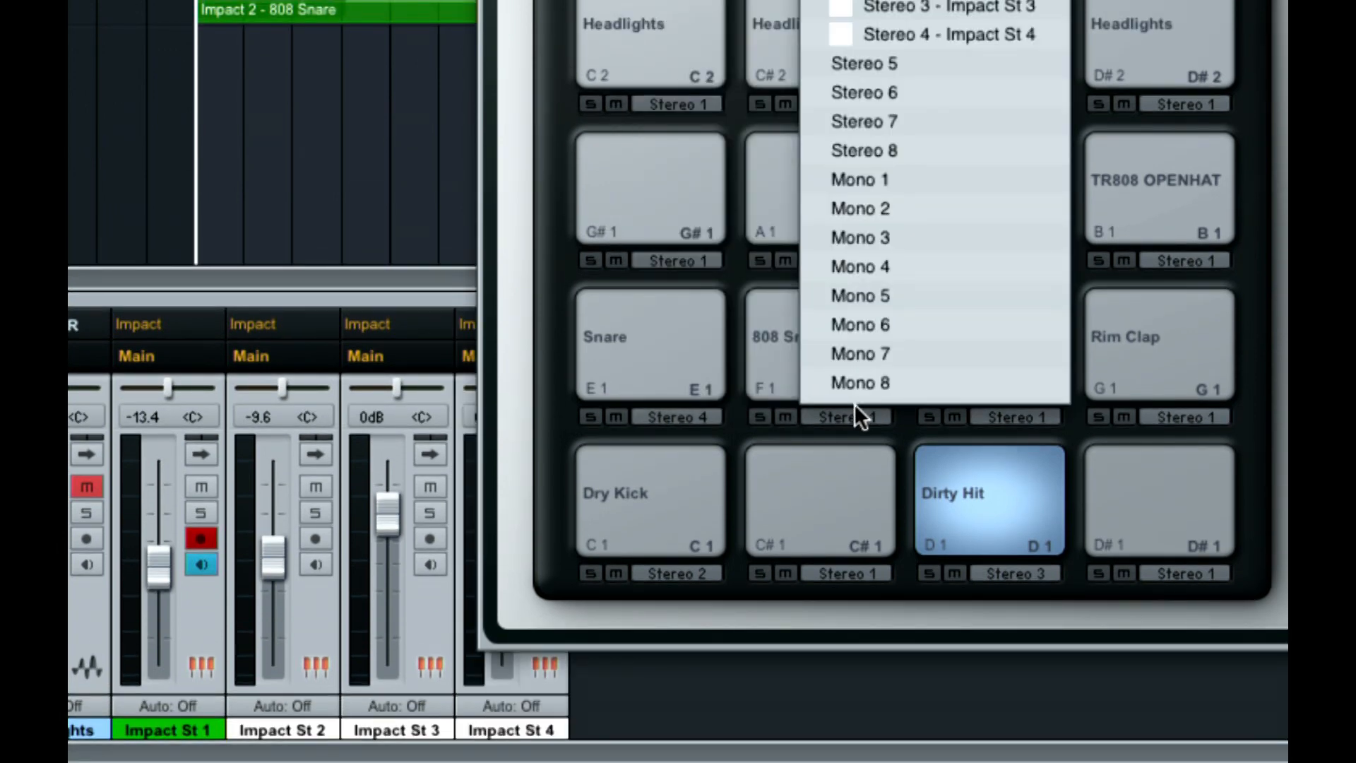
{"action": "left_click", "coordinate": [967, 70]}
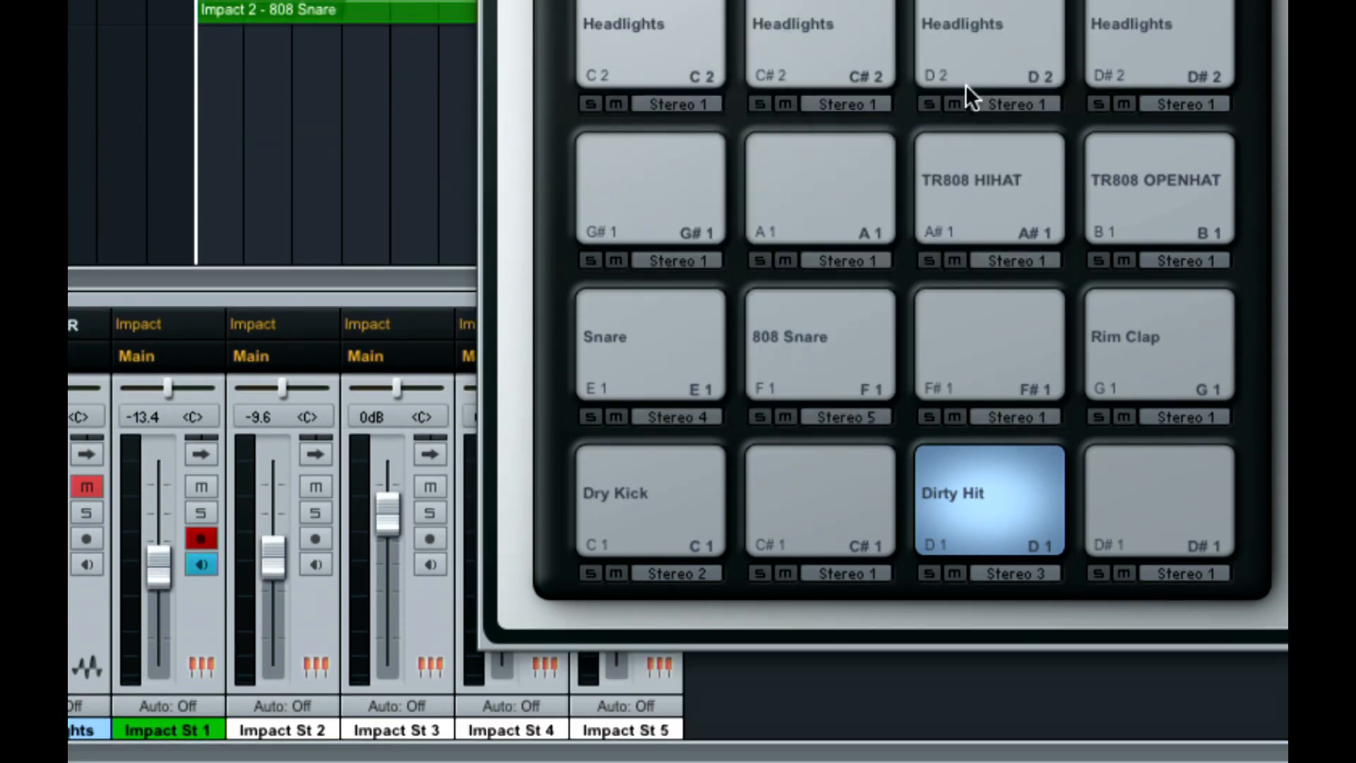
Route the Rim Clap pad to Stereo 6 and both TR808 HIHAT and TR808 OPENHAT to Stereo 7, and close the Impact window
{"action": "left_click", "coordinate": [1144, 392]}
{"action": "left_click", "coordinate": [1184, 415]}
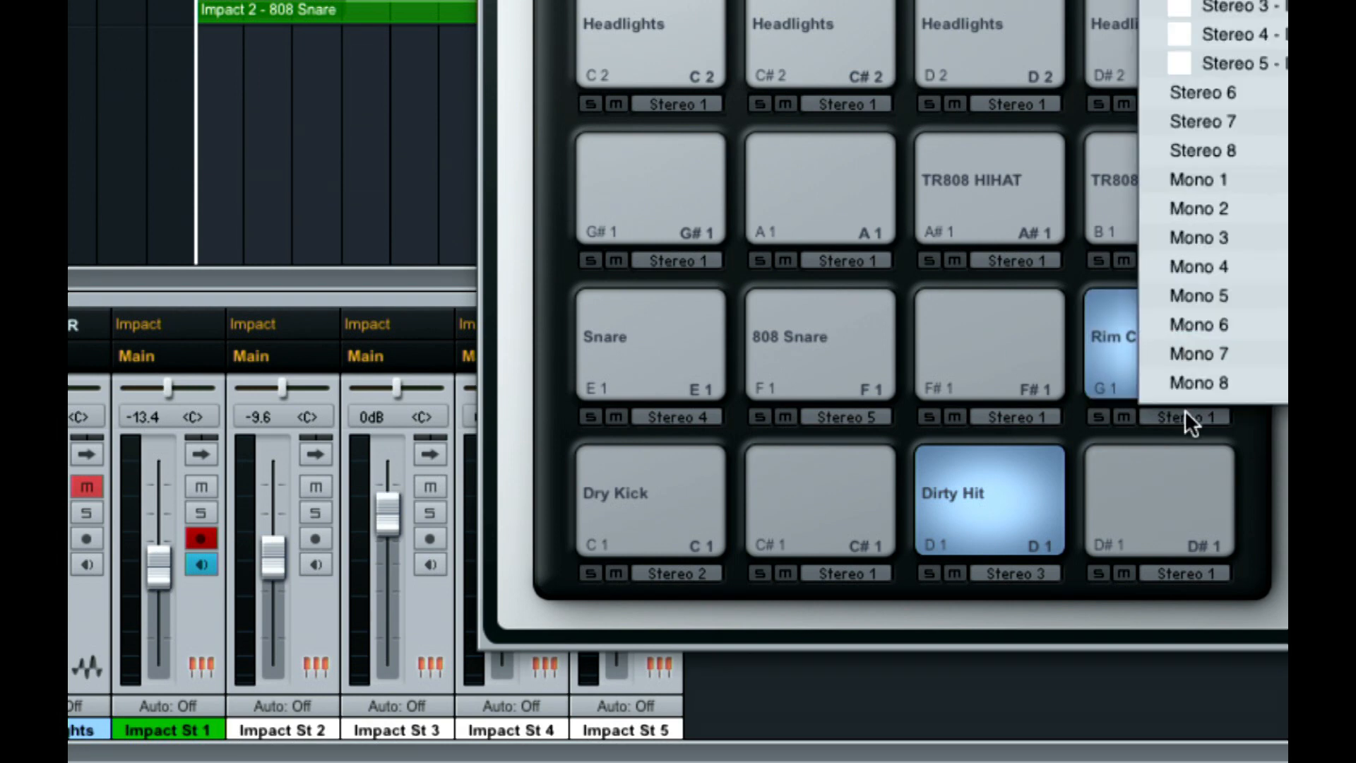
{"action": "left_click", "coordinate": [1188, 97]}
{"action": "left_click", "coordinate": [1015, 260]}
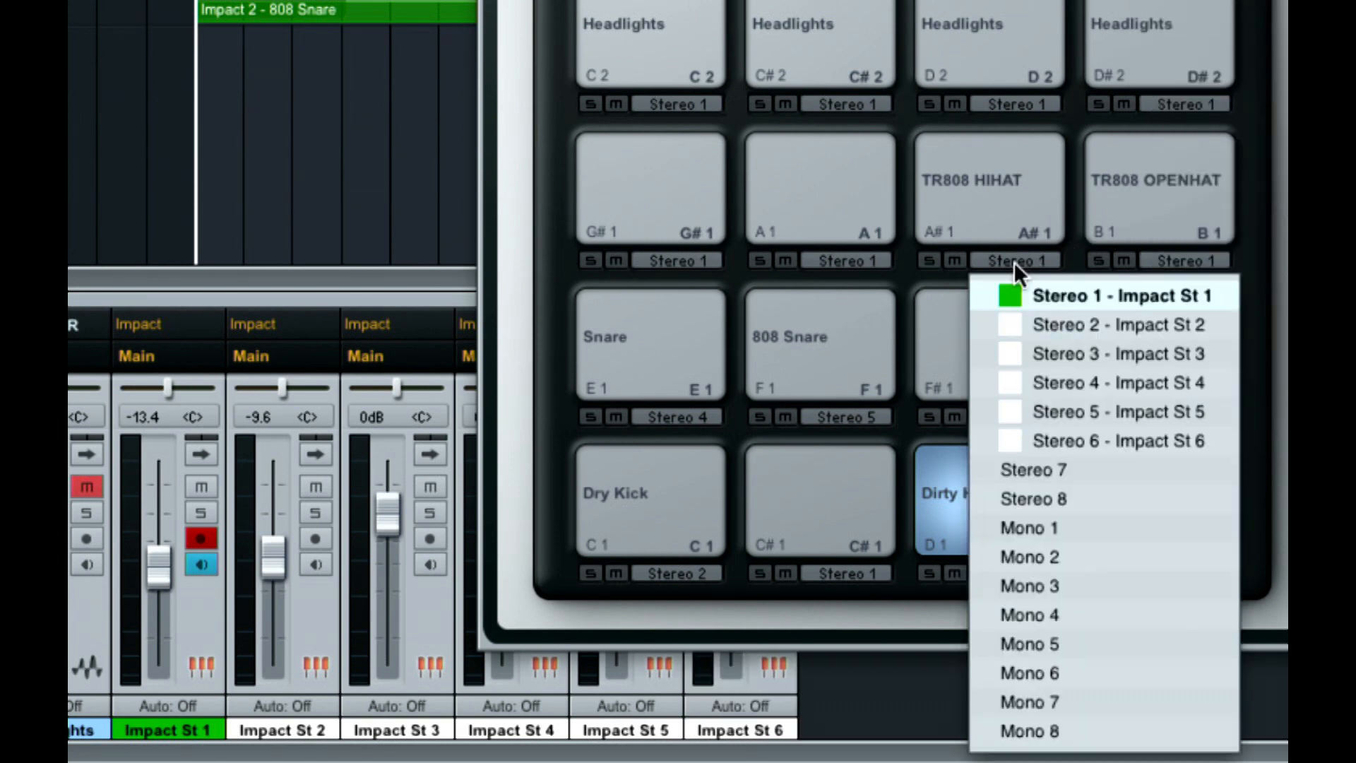
{"action": "left_click", "coordinate": [1081, 469]}
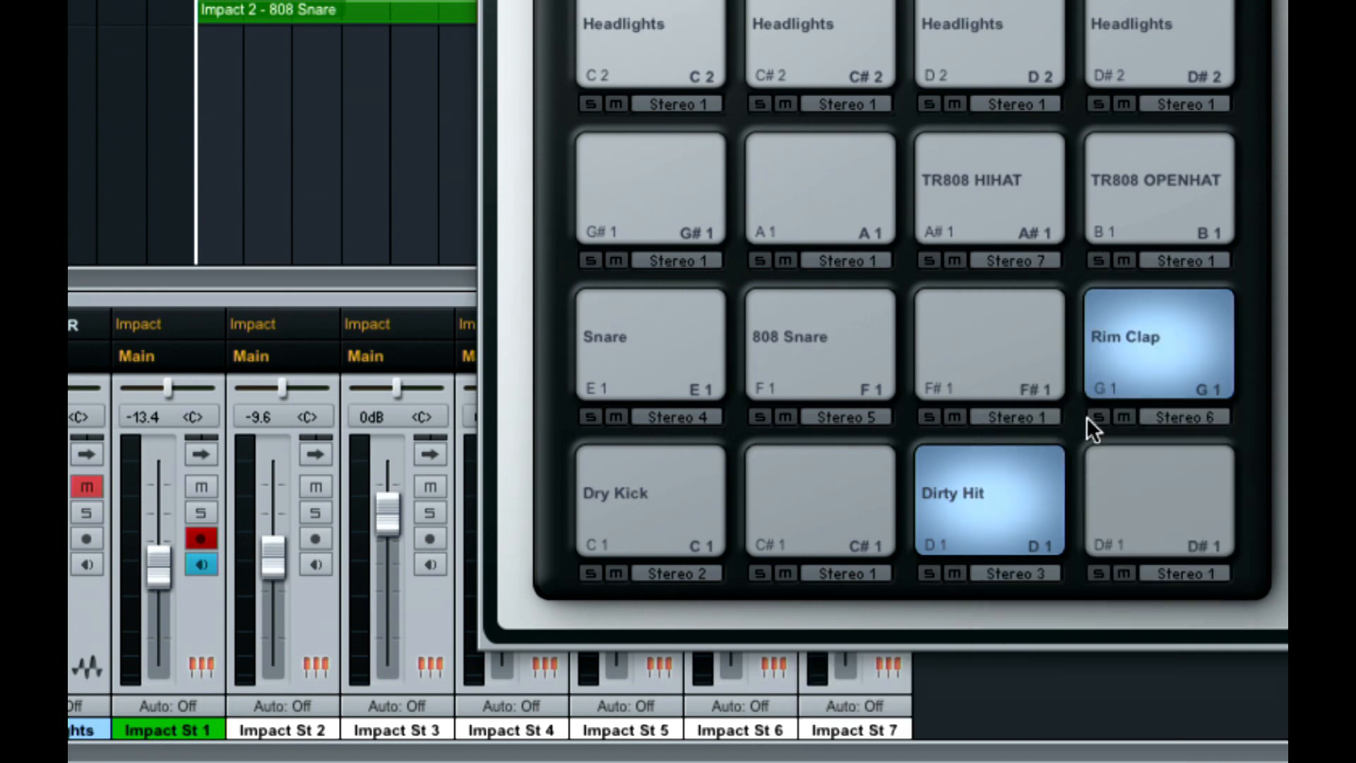
{"action": "left_click", "coordinate": [1167, 260]}
{"action": "left_click", "coordinate": [1193, 460]}
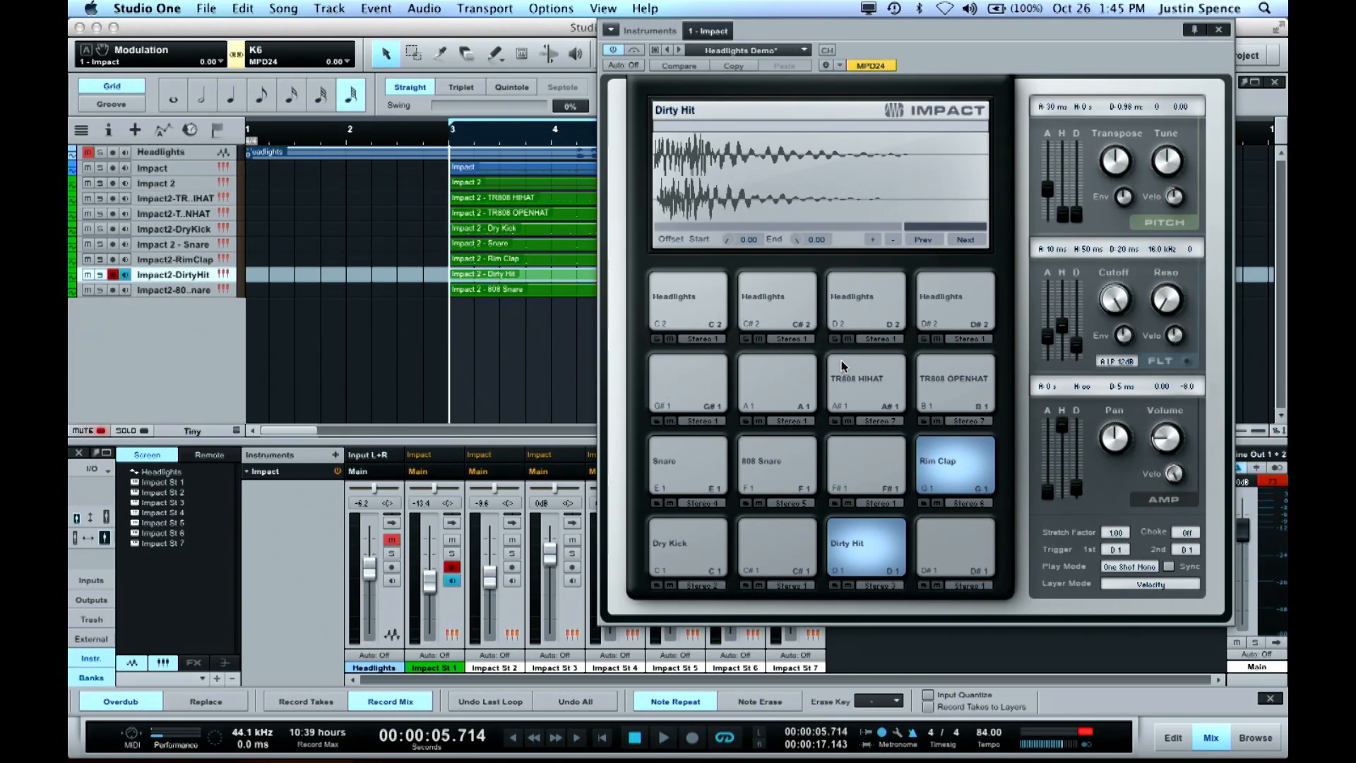
{"action": "left_click_drag", "start_coordinate": [953, 62], "coordinate": [853, 51]}
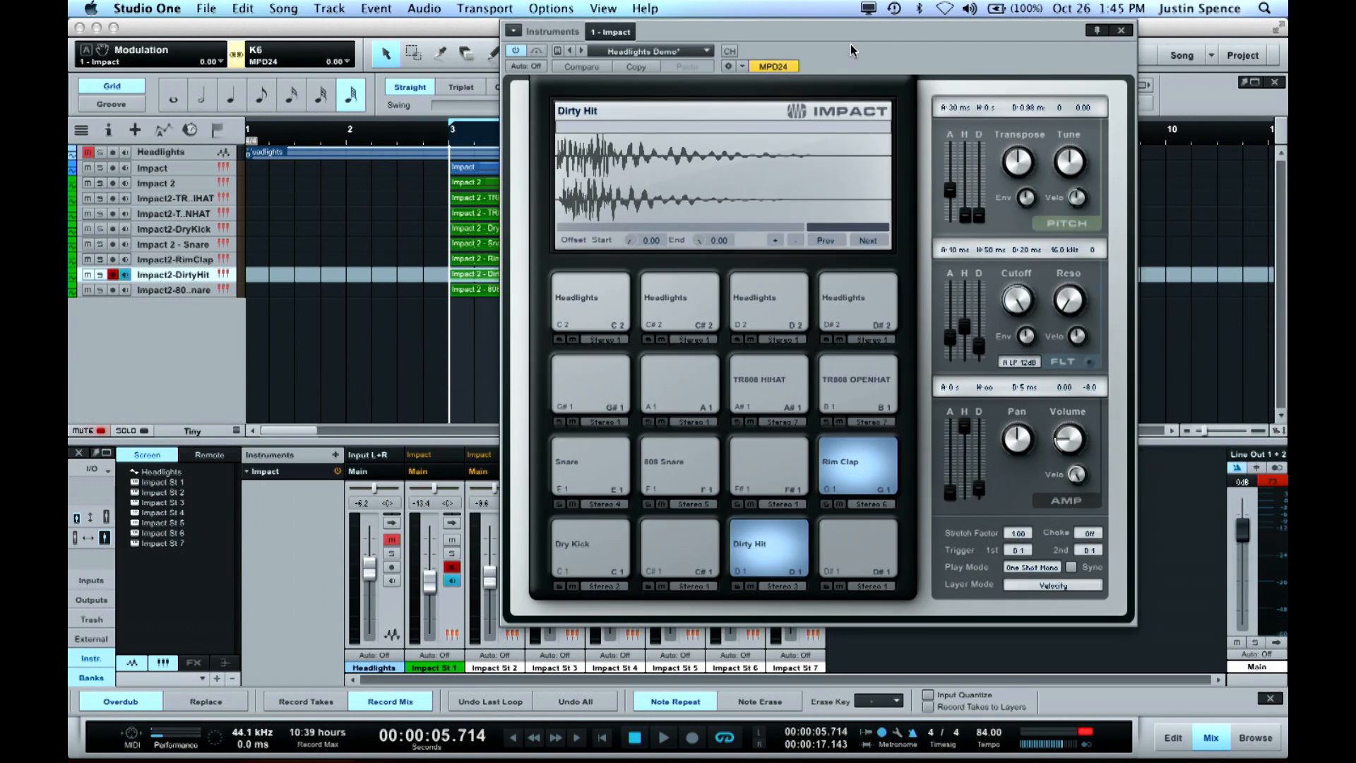
{"action": "left_click", "coordinate": [1121, 30]}
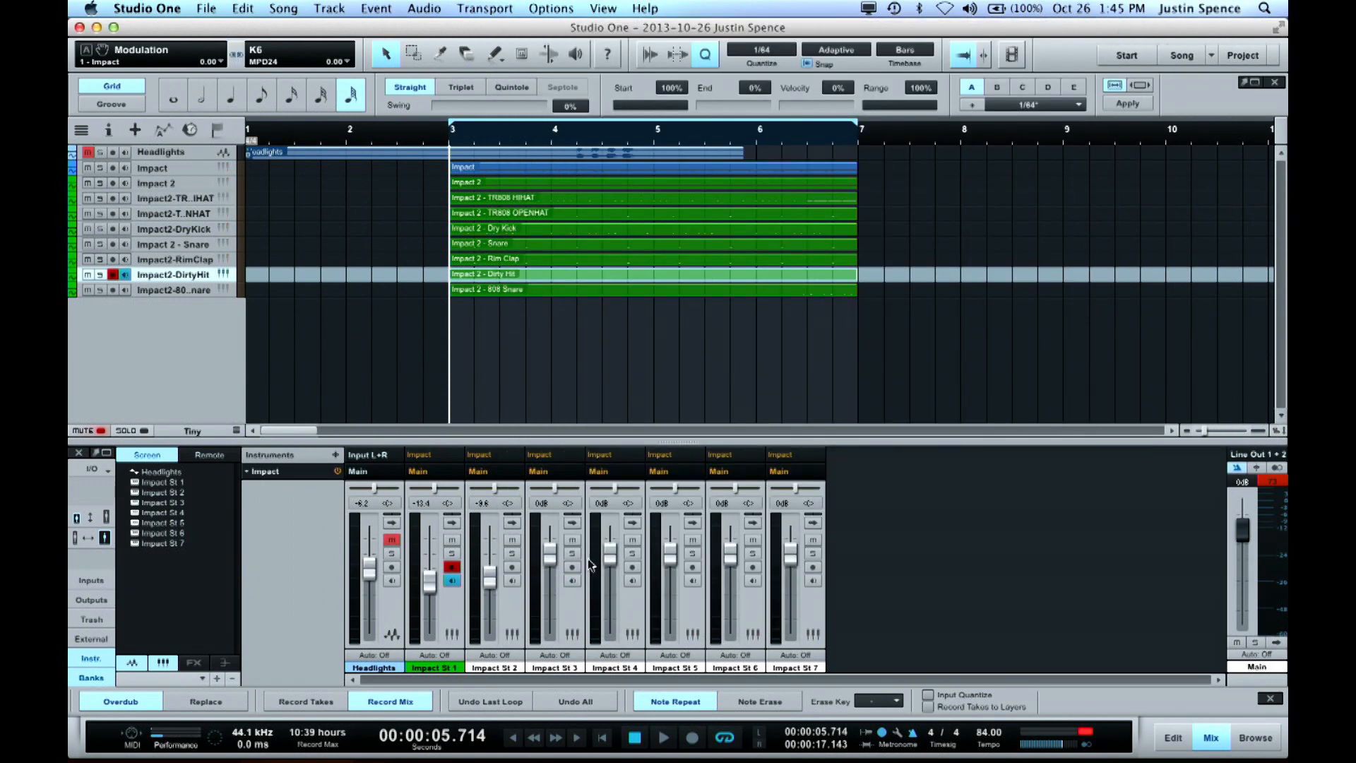
Select the channels Impact St 3 through Impact St 7 and lower their levels together to -10.6 dB
{"action": "left_click", "coordinate": [574, 603]}
{"action": "left_click", "coordinate": [799, 603], "text": "shift"}
{"action": "left_click_drag", "start_coordinate": [791, 566], "coordinate": [787, 577]}
{"action": "left_click", "coordinate": [811, 597]}
Play the loop, audition the Impact St 2 and Impact St 3 channels in solo, and clear the solo
{"action": "key", "text": "space"}
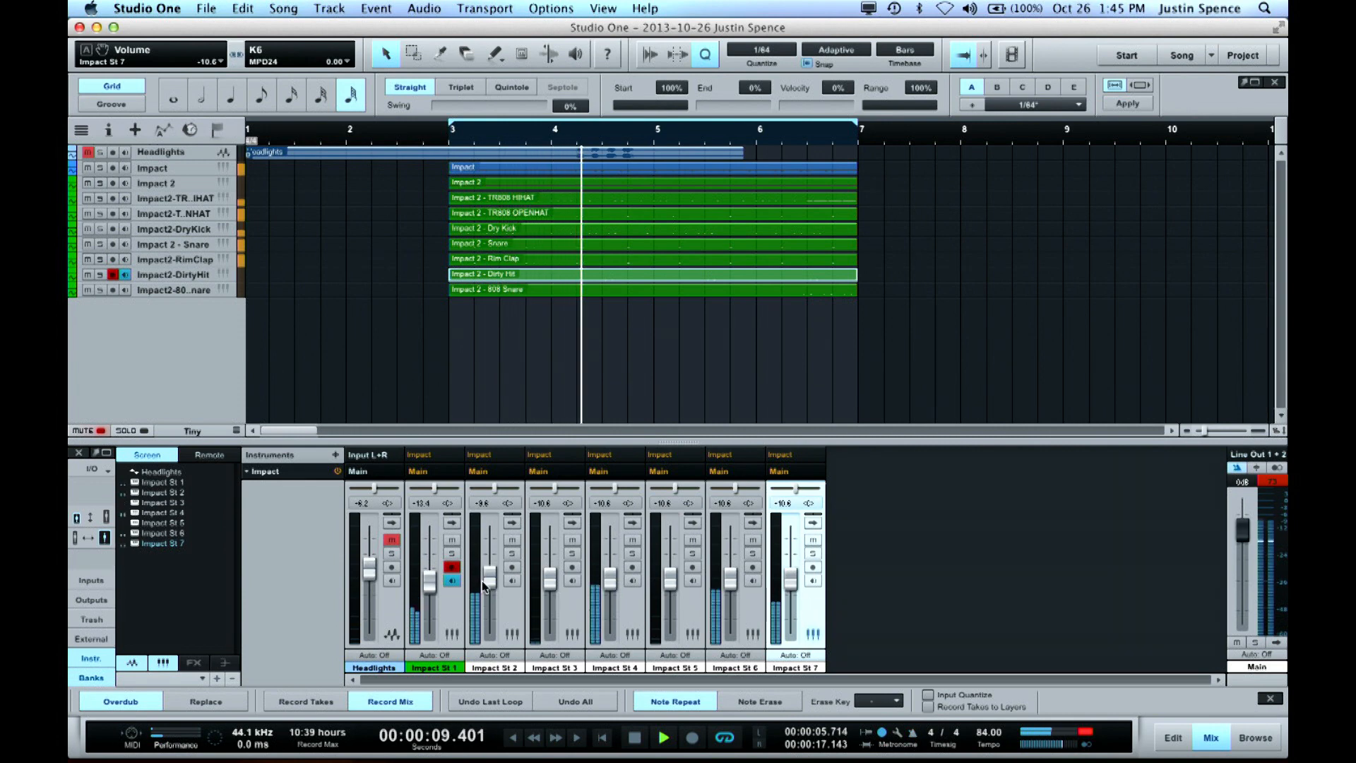
{"action": "left_click", "coordinate": [512, 553]}
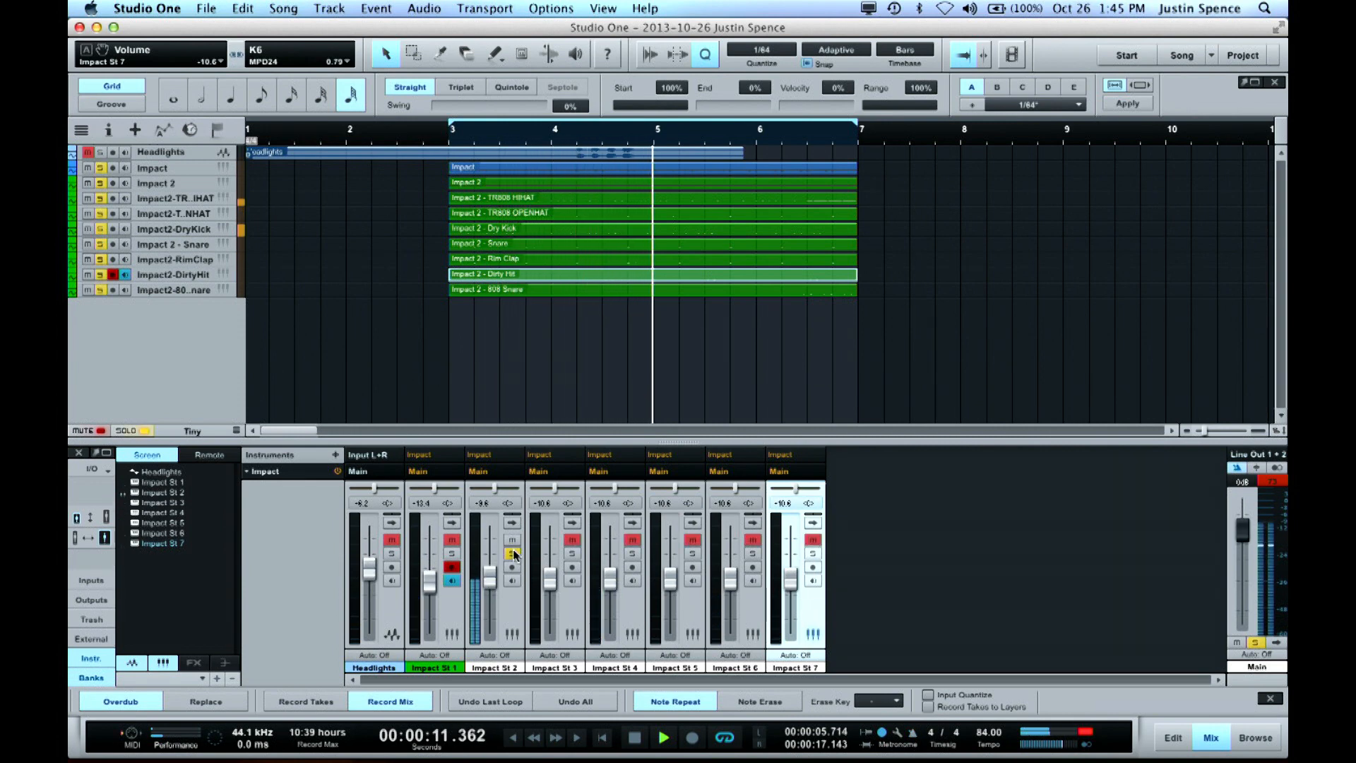
{"action": "left_click", "coordinate": [573, 555]}
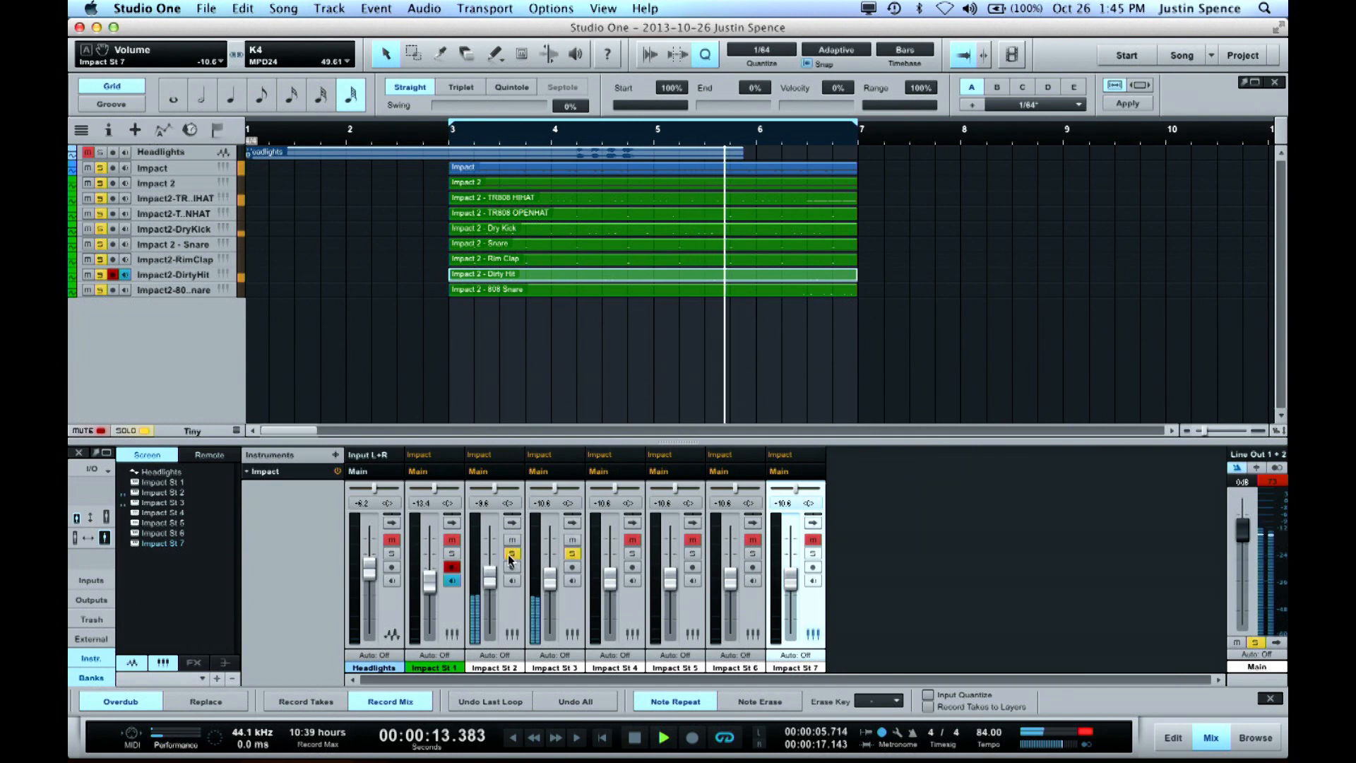
{"action": "left_click", "coordinate": [512, 555]}
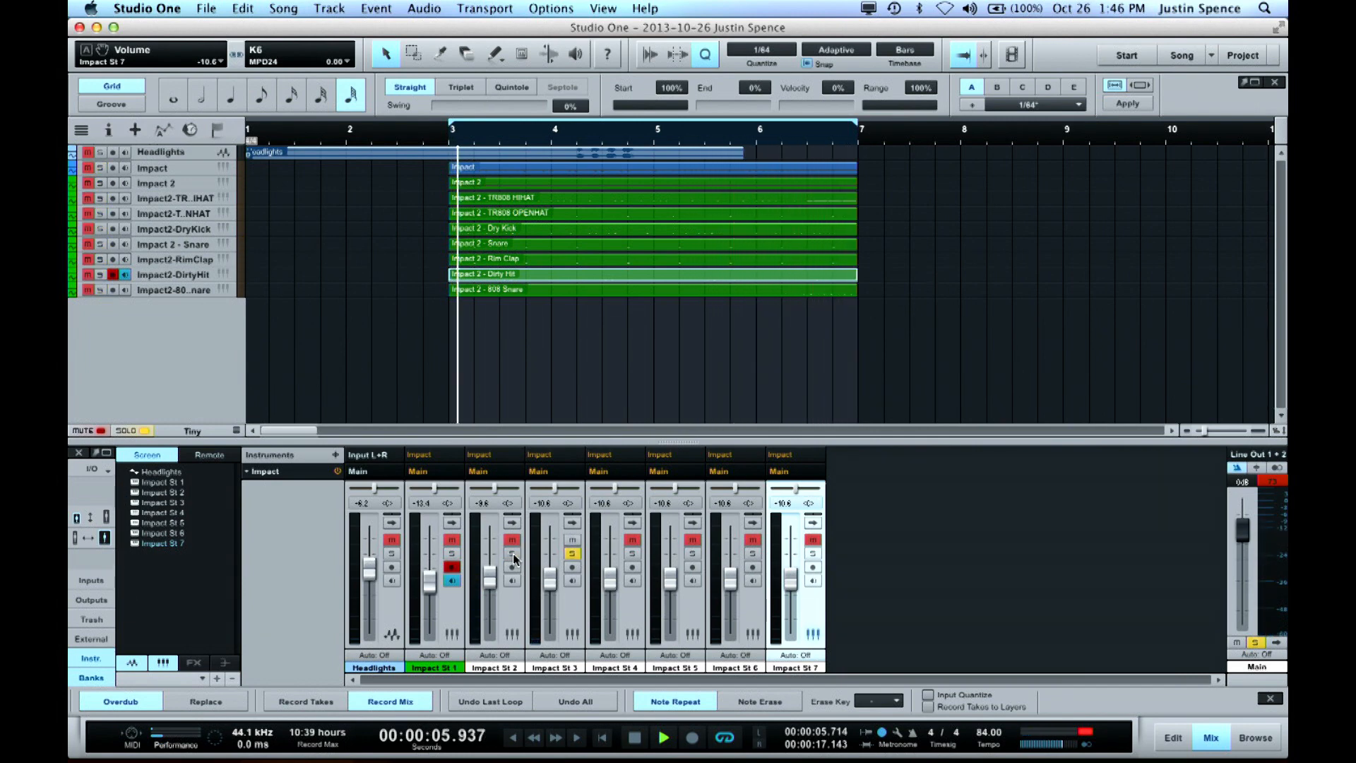
{"action": "left_click", "coordinate": [100, 183]}
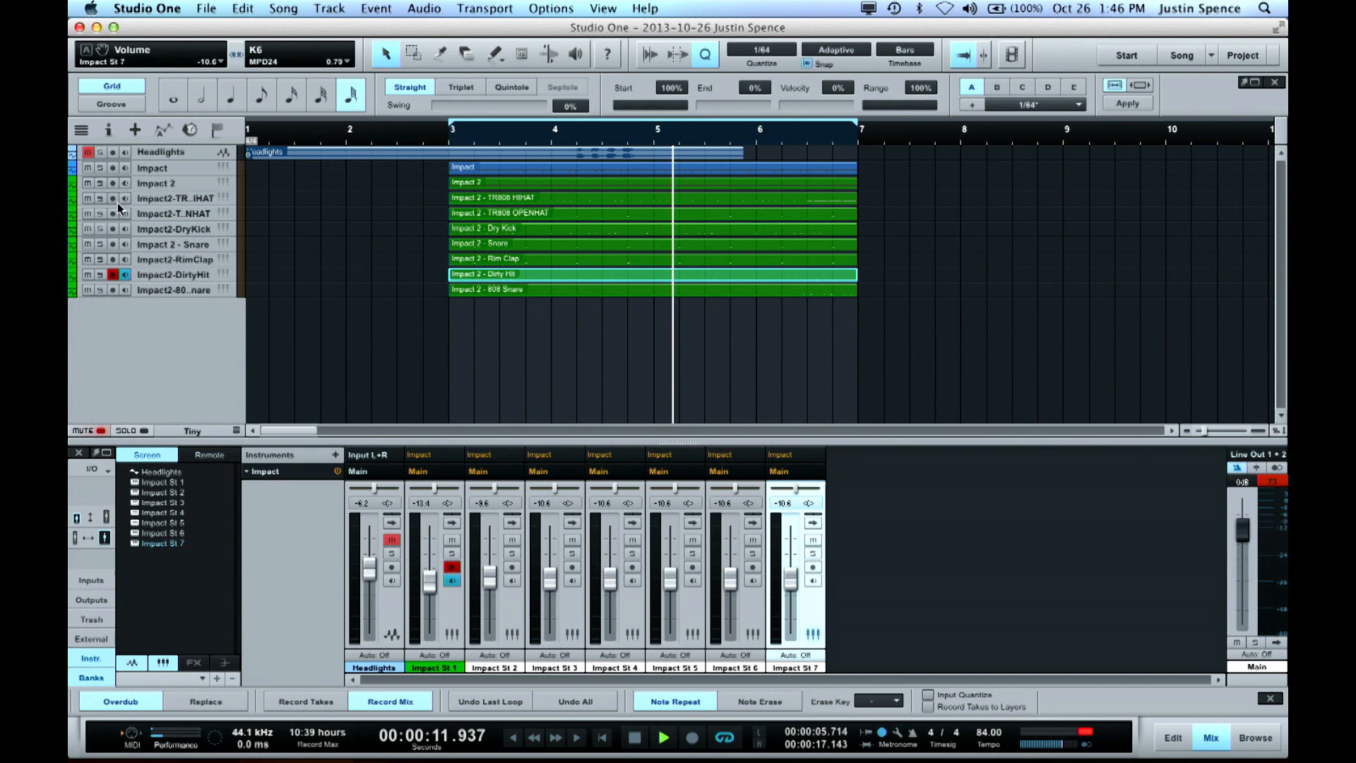
Restart playback and audition the TR808 HIHAT track and the TR808 OPENHAT track in solo, one after the other
{"action": "key", "text": "space"}
{"action": "key", "text": "space"}
{"action": "left_click", "coordinate": [101, 198]}
{"action": "left_click", "coordinate": [101, 183]}
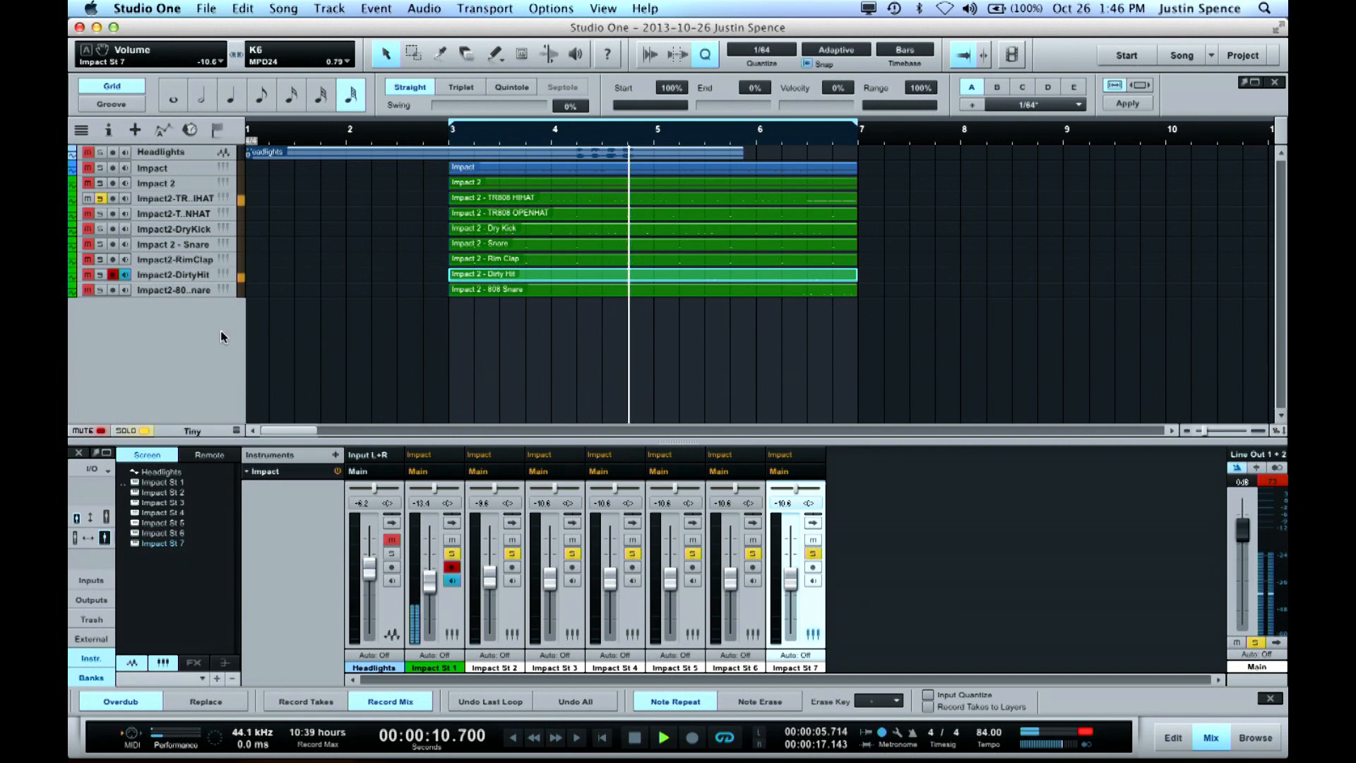
{"action": "left_click", "coordinate": [100, 213]}
{"action": "left_click", "coordinate": [100, 199]}
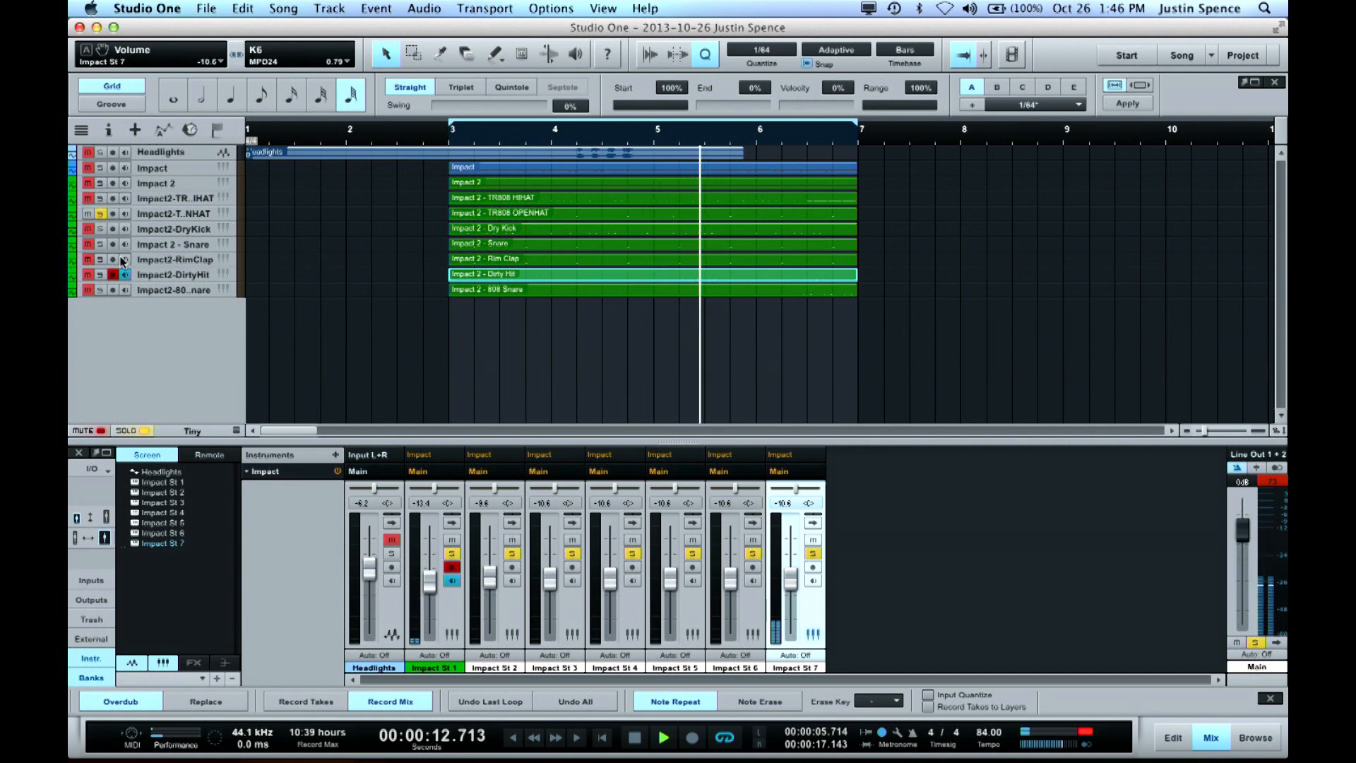
Audition the Dry Kick and Snare tracks in solo, stop playback and clear the solo
{"action": "left_click", "coordinate": [100, 229]}
{"action": "left_click", "coordinate": [100, 214]}
{"action": "left_click", "coordinate": [100, 244]}
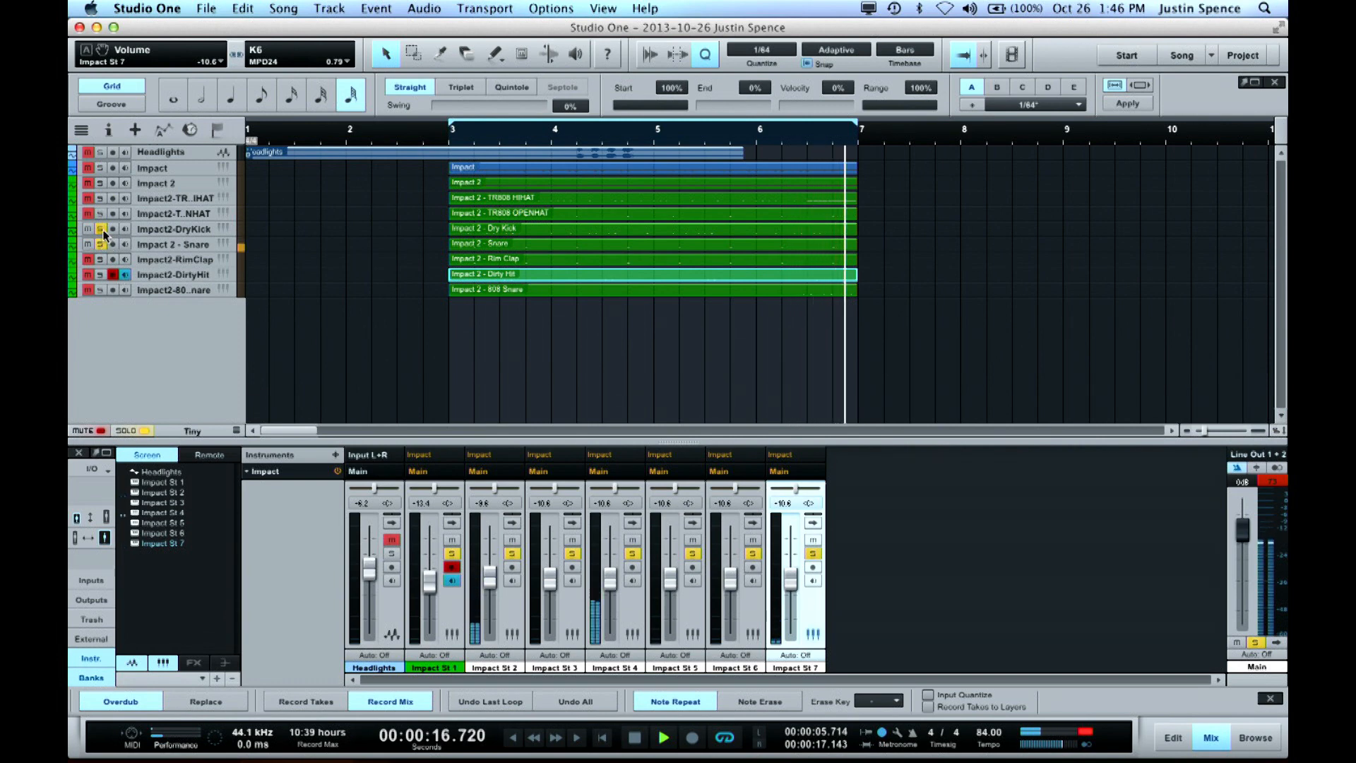
{"action": "left_click", "coordinate": [101, 229]}
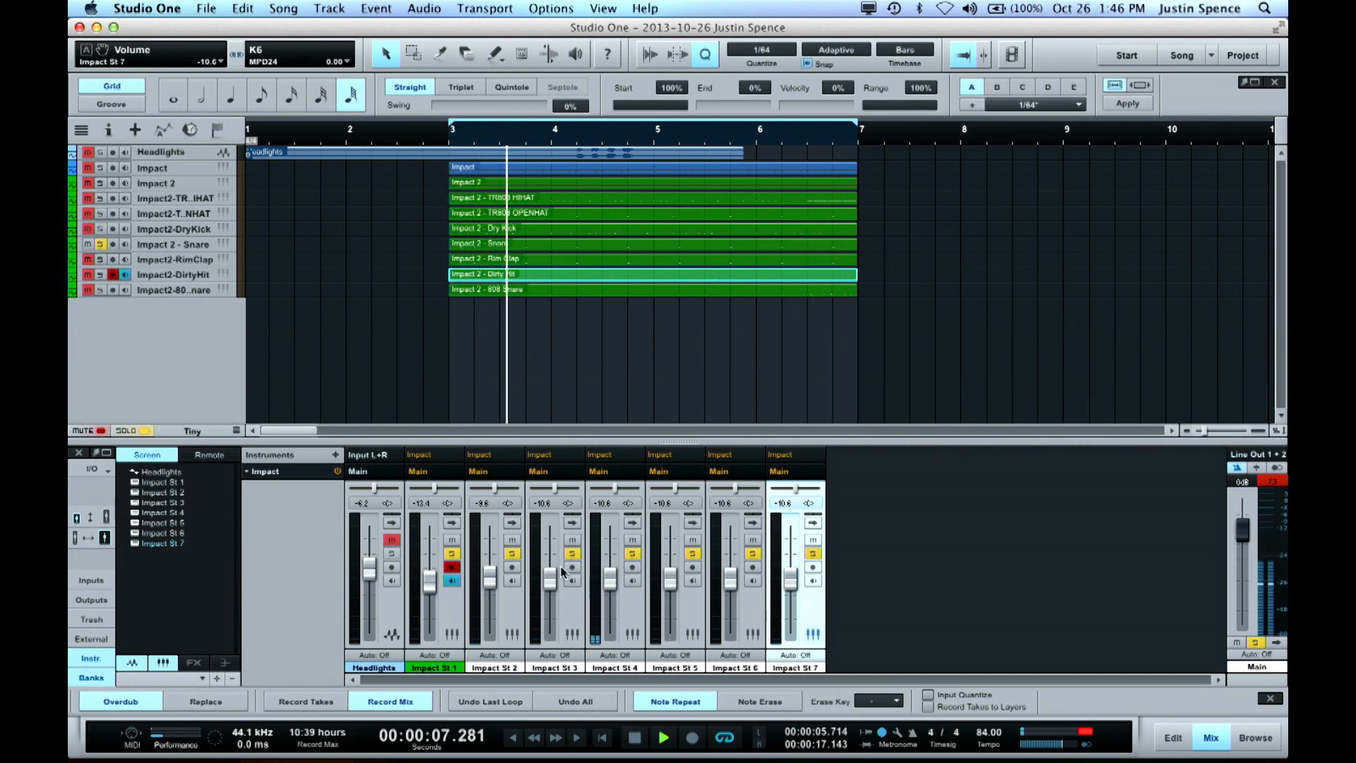
{"action": "key", "text": "space"}
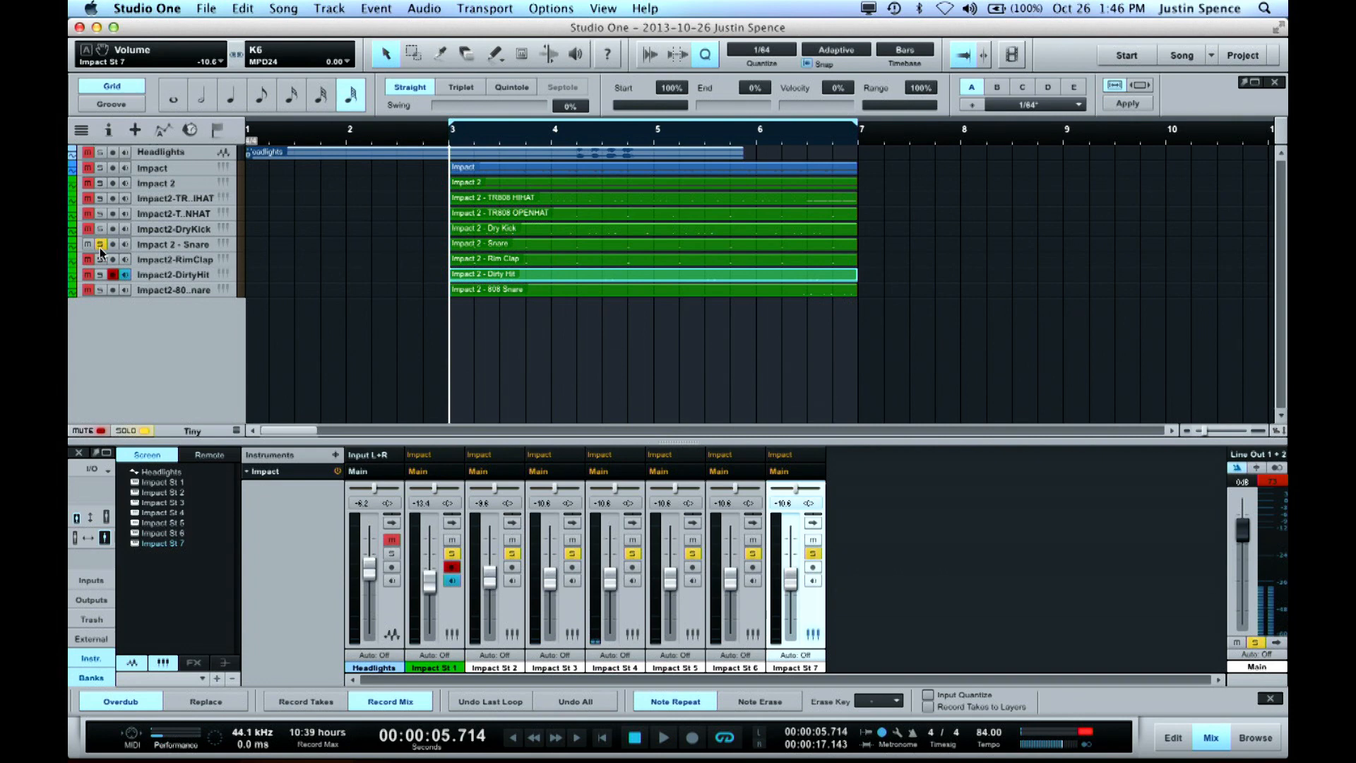
{"action": "left_click", "coordinate": [101, 245]}
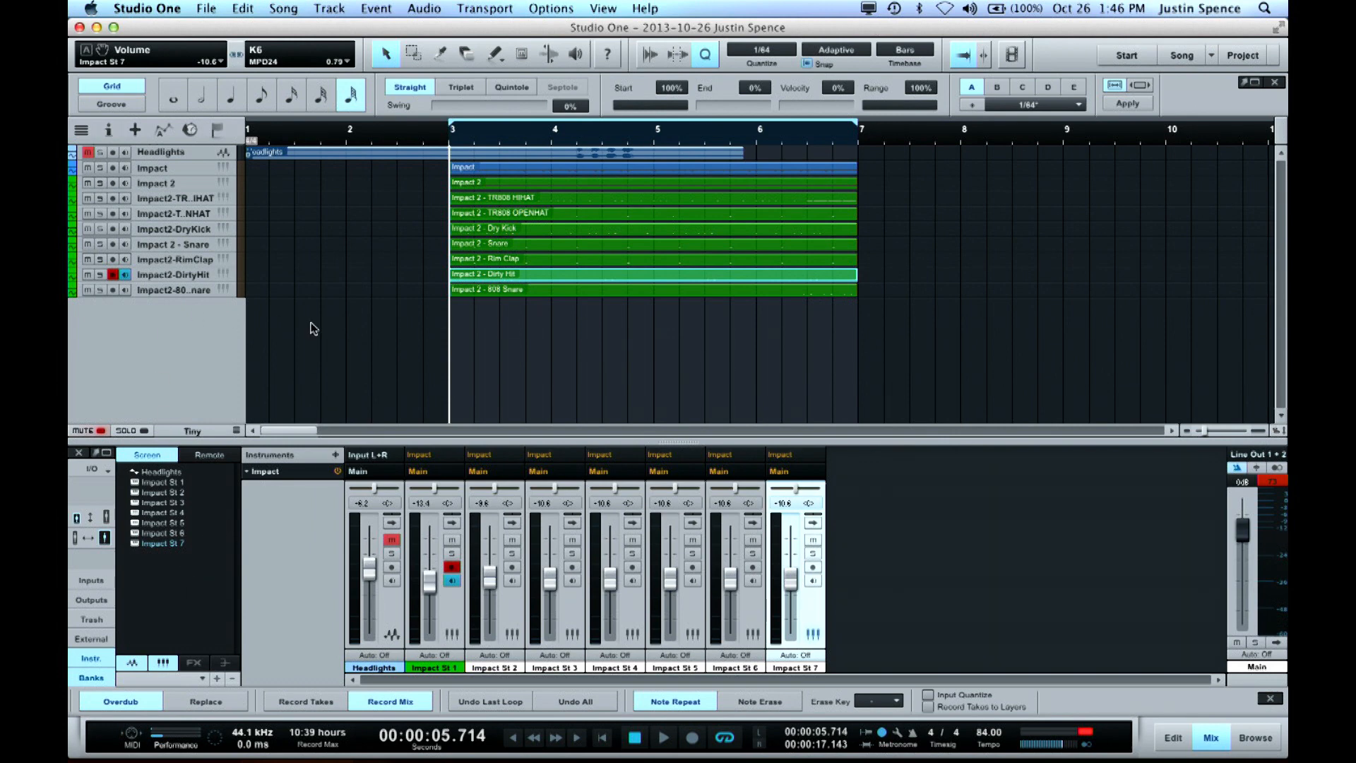
Switch to the song This Could Be Sample One and reset the main output's clip indicator in its mixer
{"action": "left_click", "coordinate": [1211, 56]}
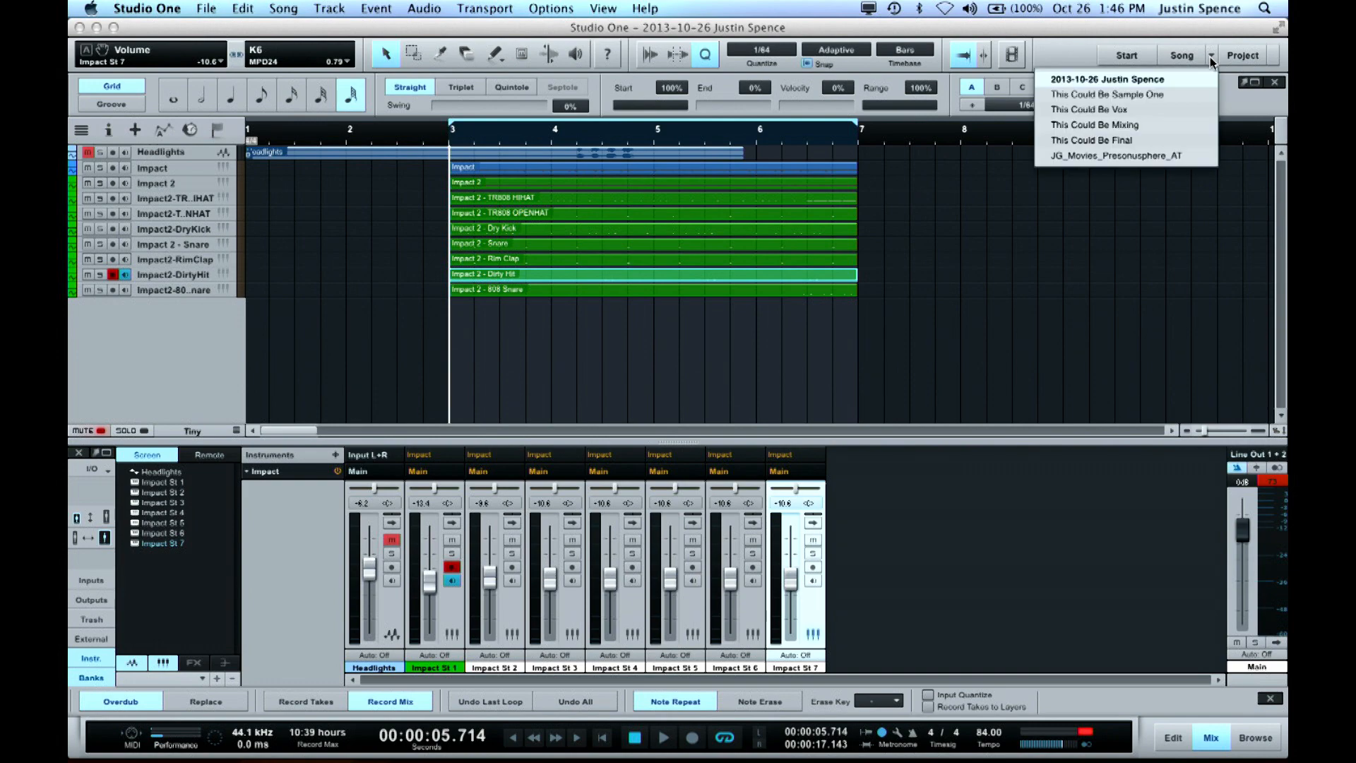
{"action": "left_click", "coordinate": [1175, 95]}
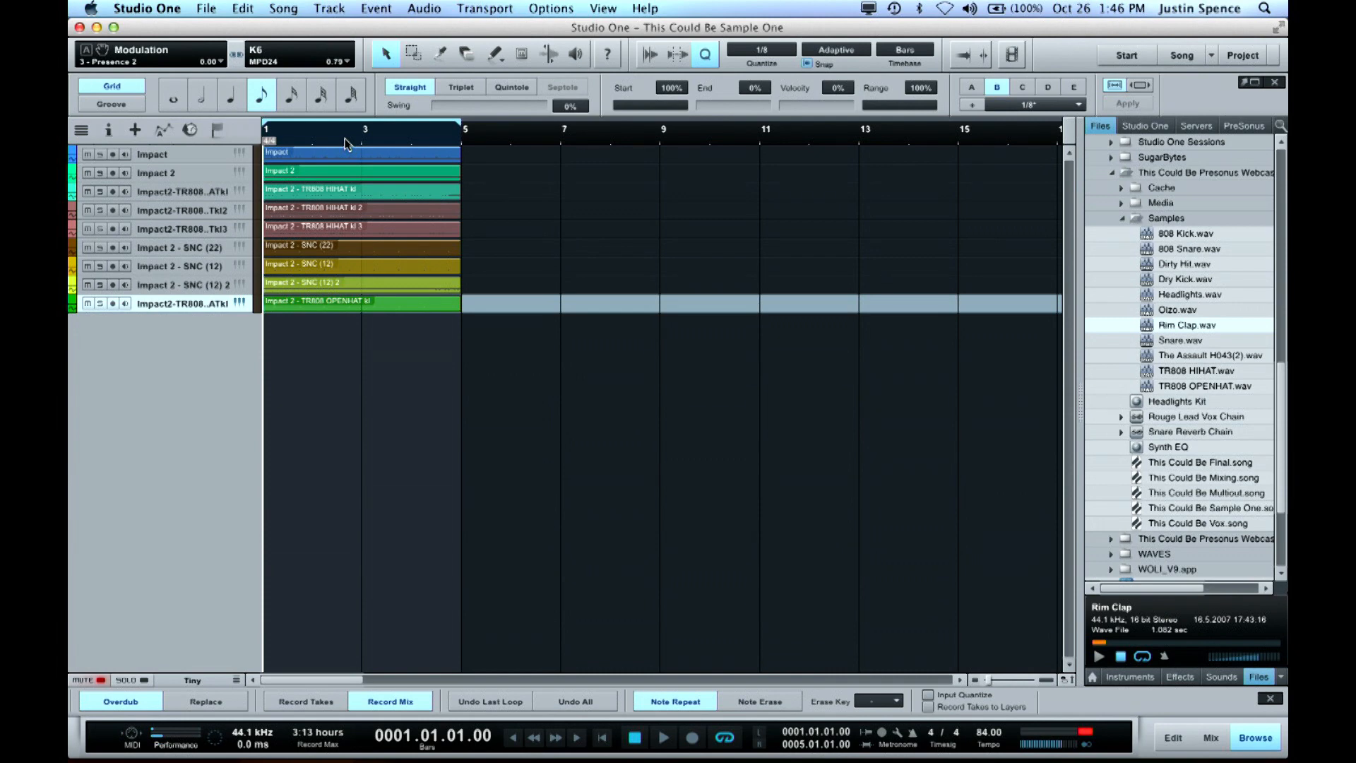
{"action": "key", "text": "F3"}
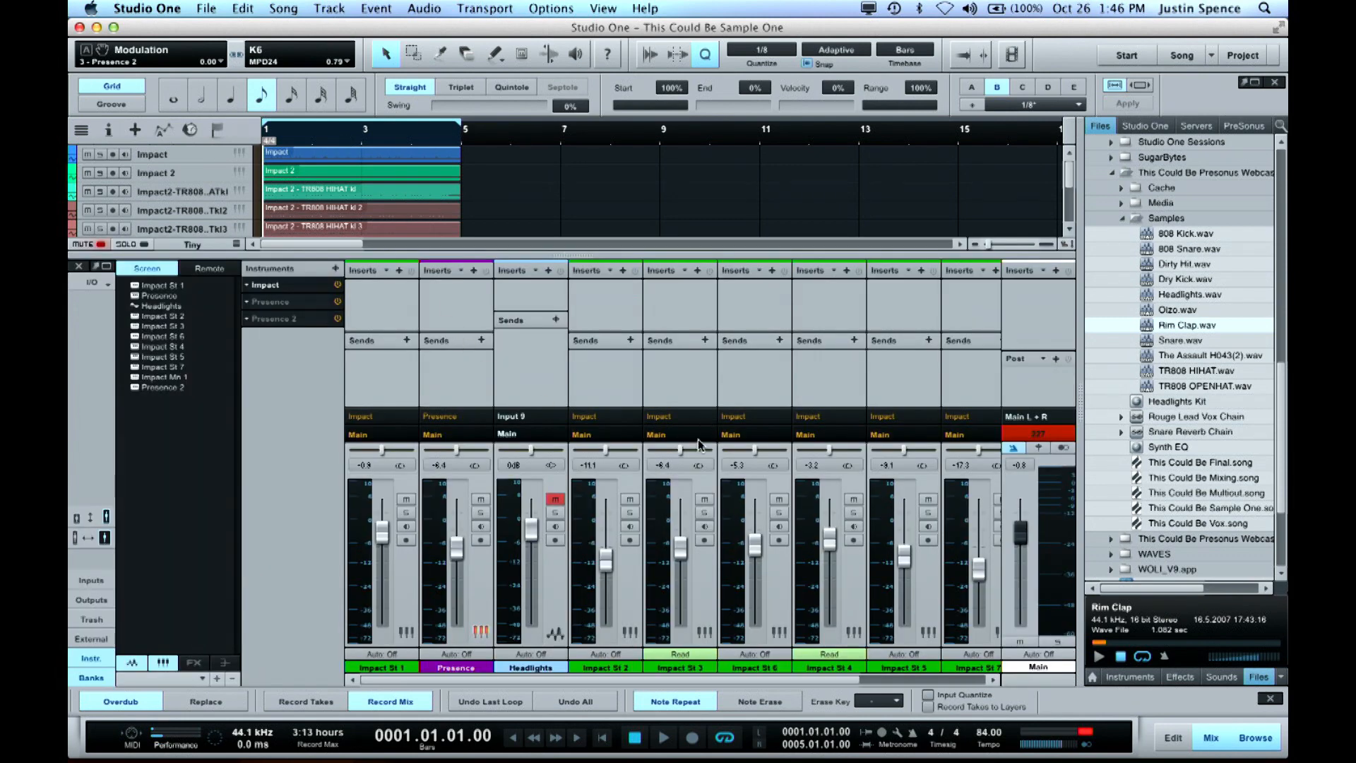
{"action": "scroll", "coordinate": [699, 480], "scroll_direction": "right", "scroll_amount": 5}
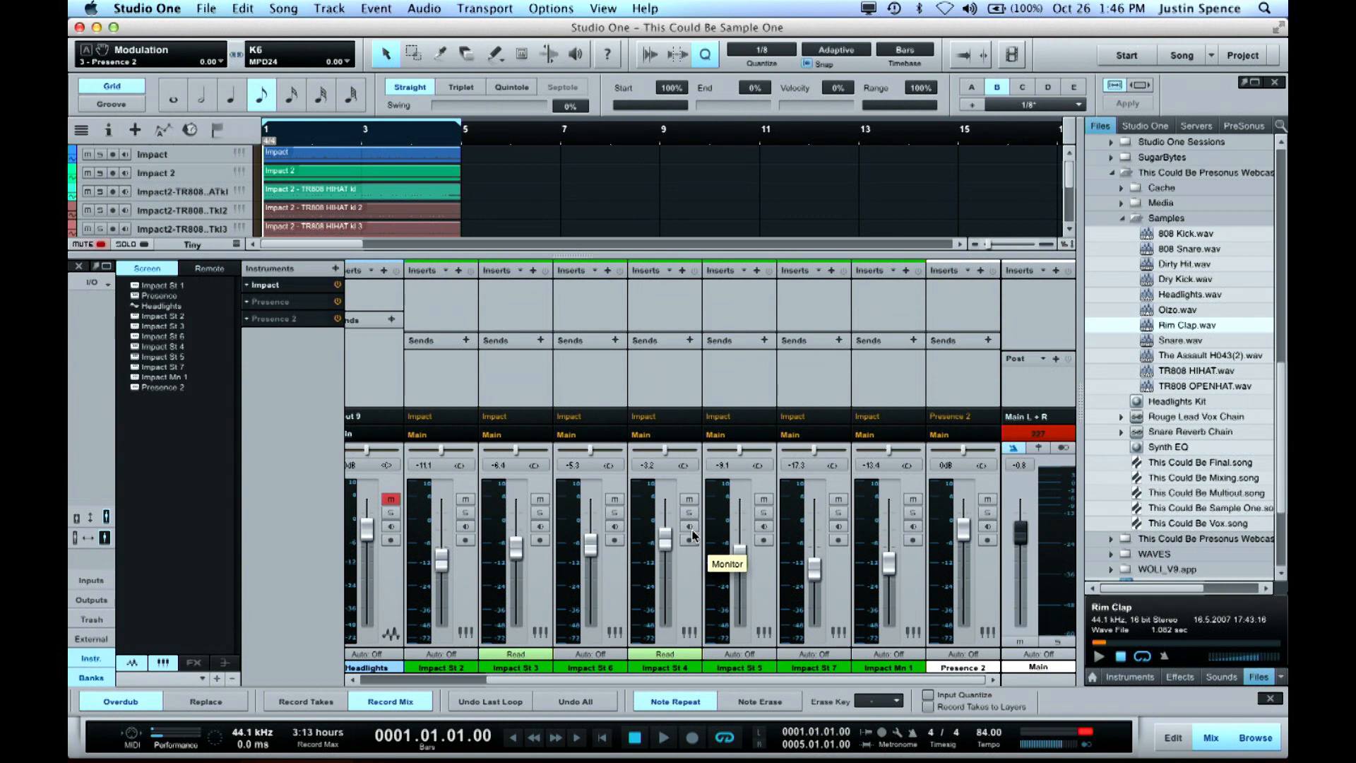
{"action": "left_click", "coordinate": [1043, 434]}
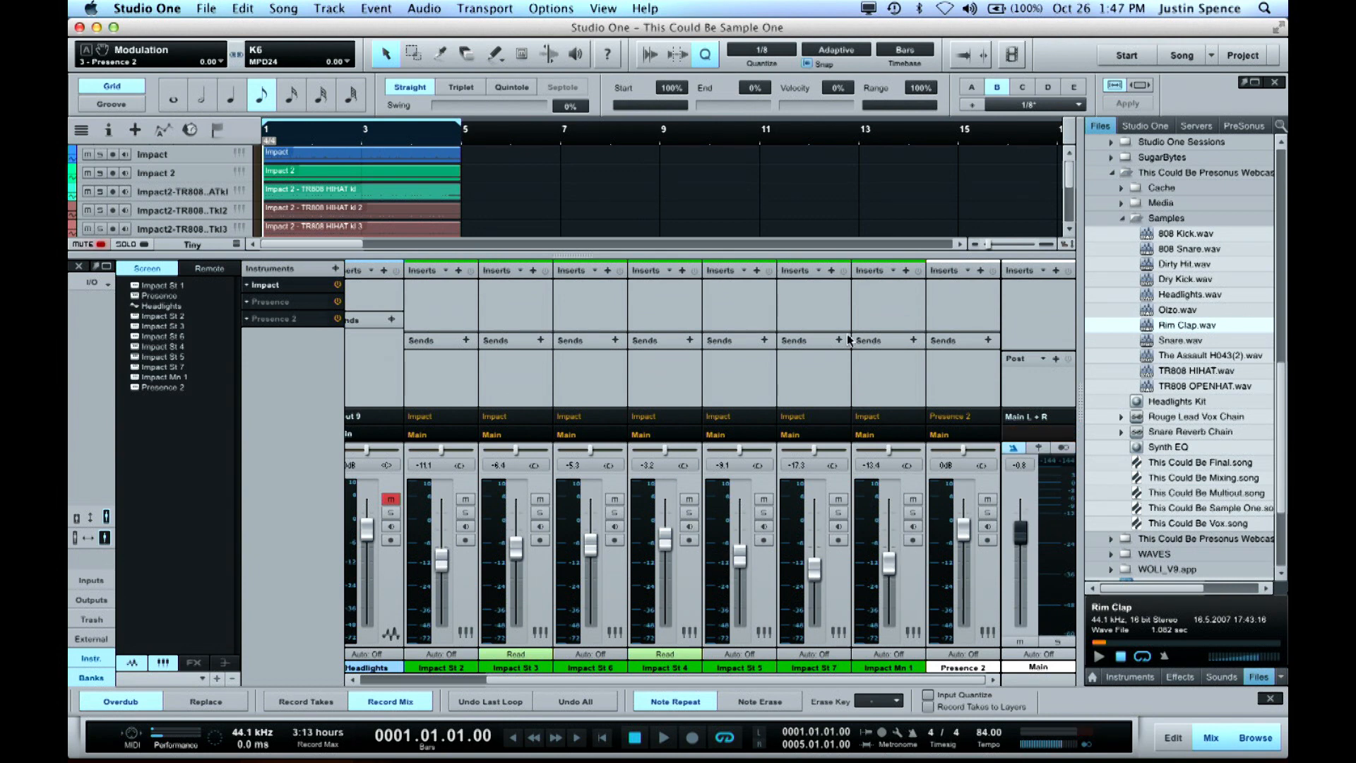
Play the song briefly with the mixer hidden, stop it and show the mixer again
{"action": "key", "text": "F3"}
{"action": "key", "text": "space"}
{"action": "key", "text": "space"}
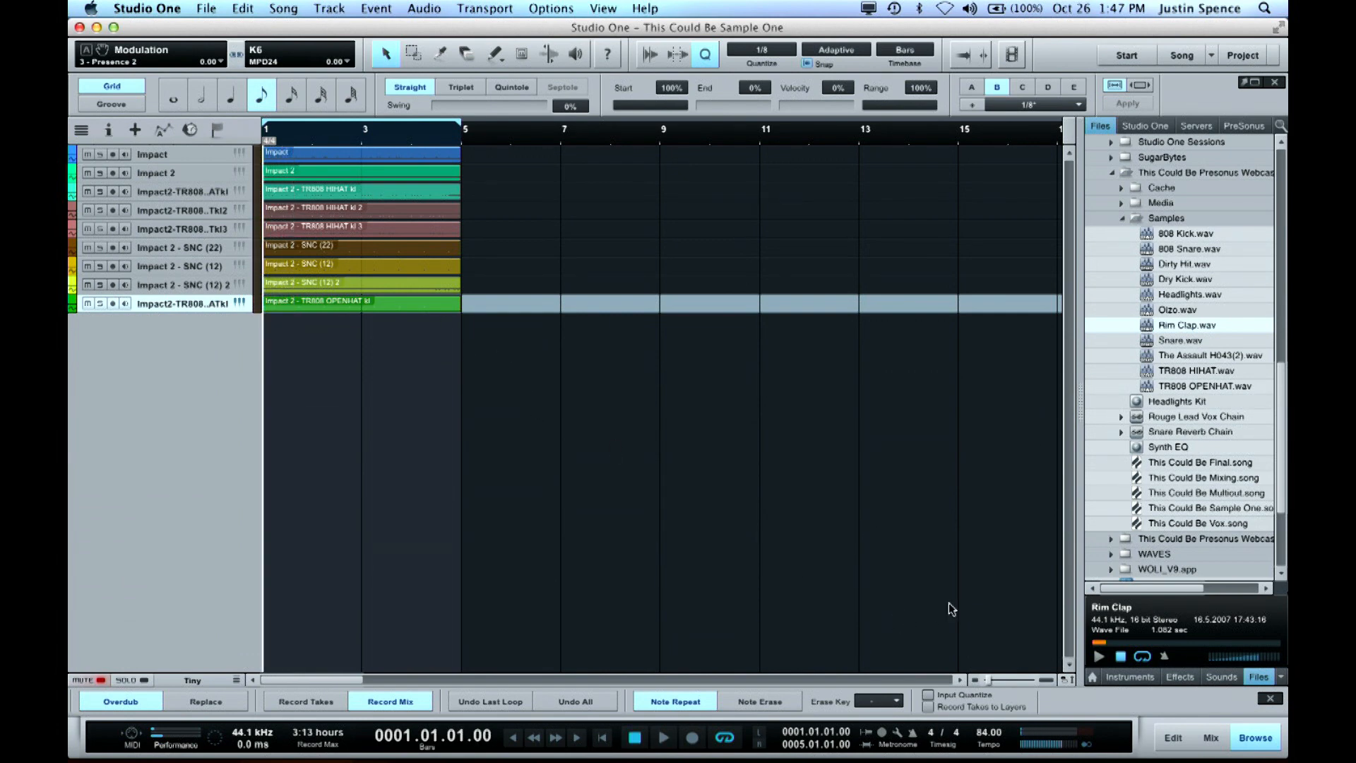
{"action": "key", "text": "F3"}
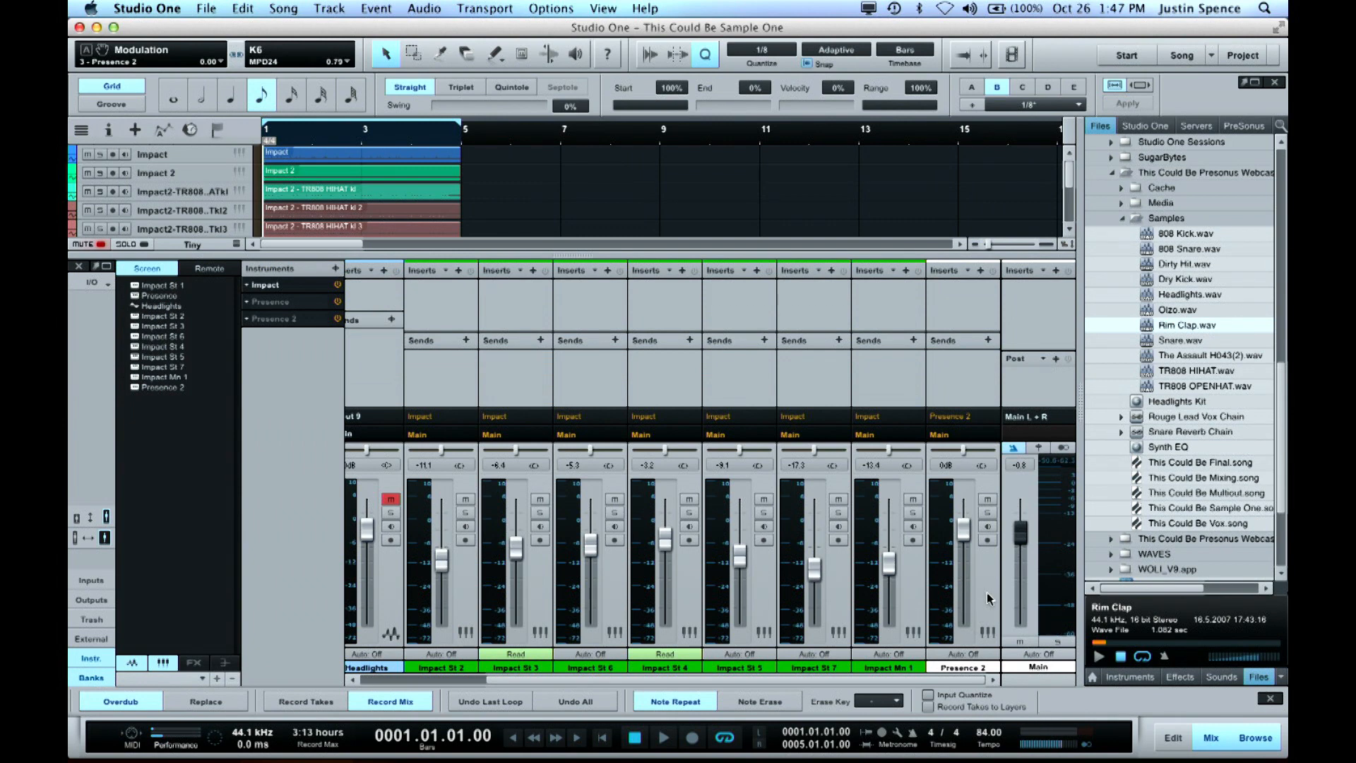
Lower the main output fader to -9.1 dB and hide the mixer
{"action": "left_click_drag", "start_coordinate": [1019, 542], "coordinate": [1024, 566]}
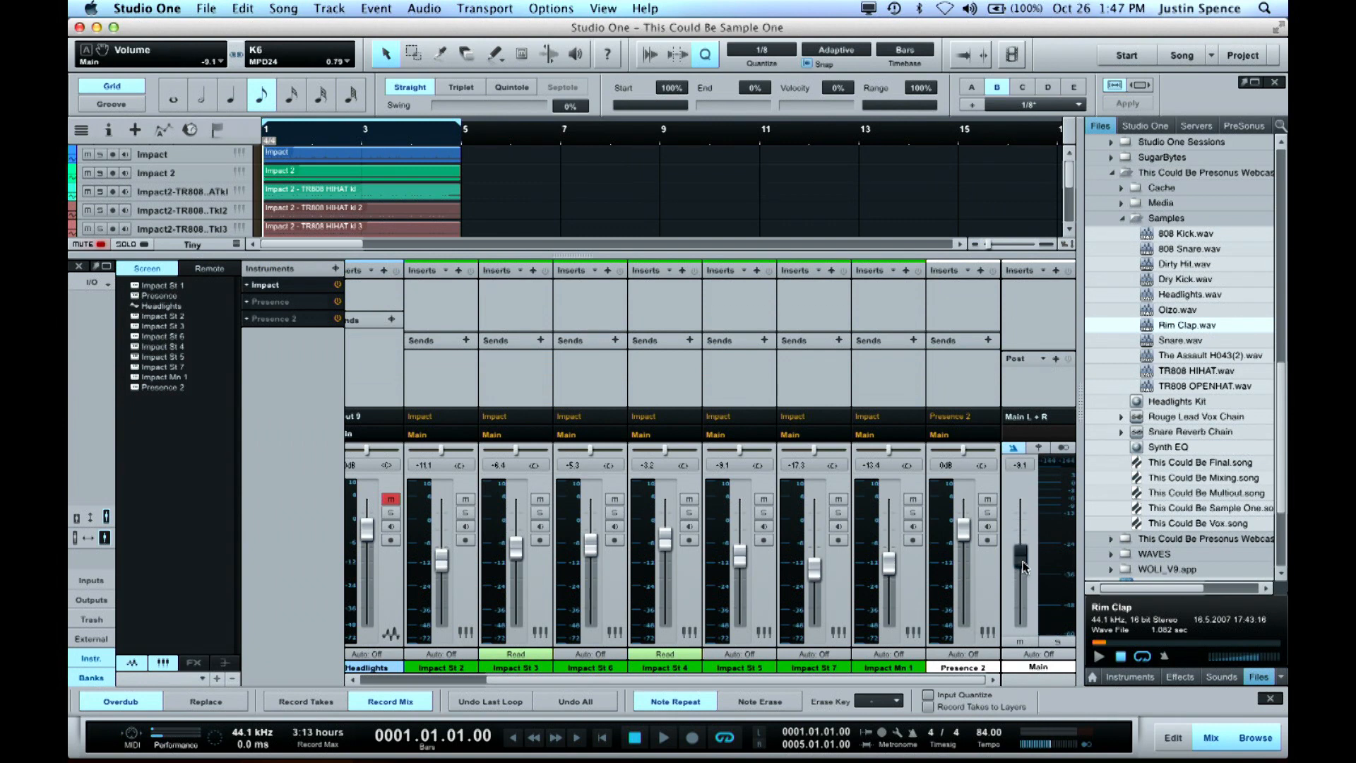
{"action": "key", "text": "F3"}
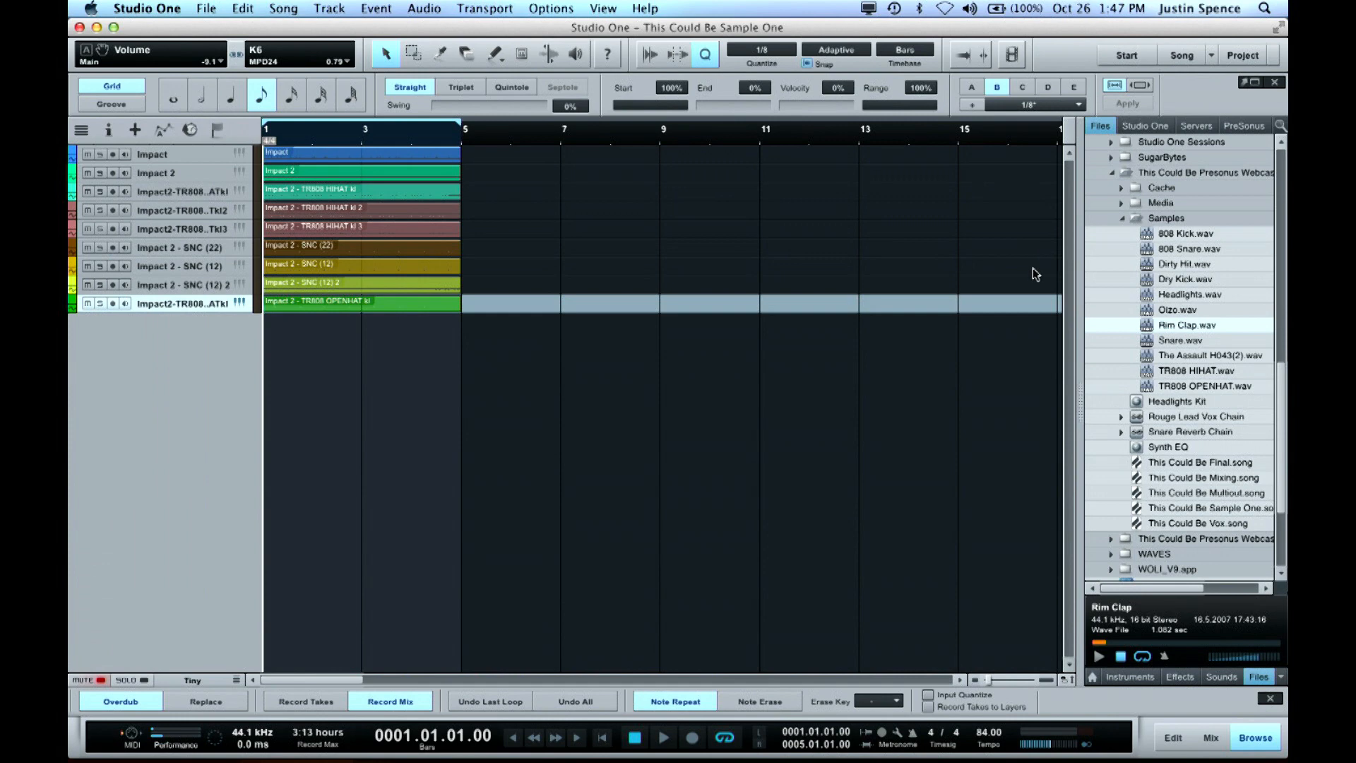
Preview 808 Kick.wav from the Samples folder and send it to a new SampleOne instrument
{"action": "left_click", "coordinate": [1179, 234]}
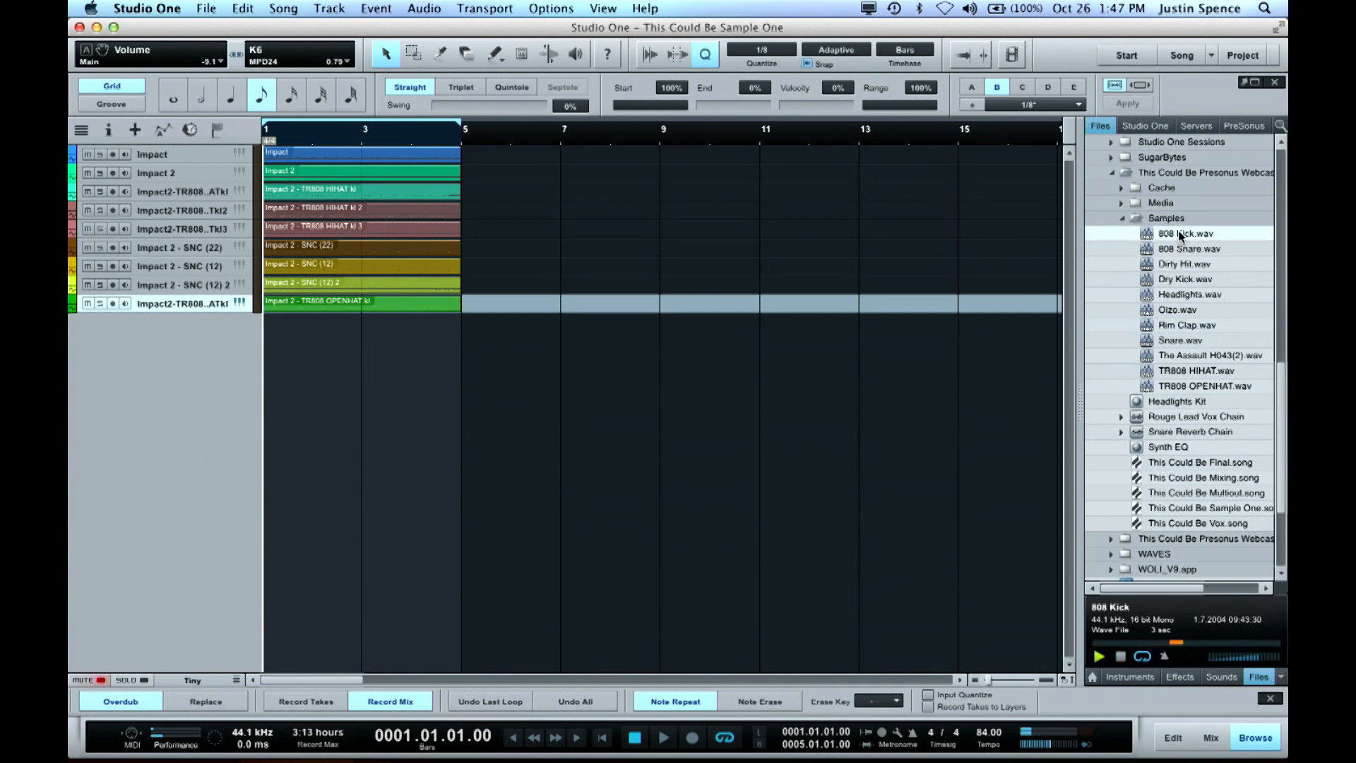
{"action": "key", "text": "space"}
{"action": "key", "text": "space"}
{"action": "right_click", "coordinate": [1177, 230]}
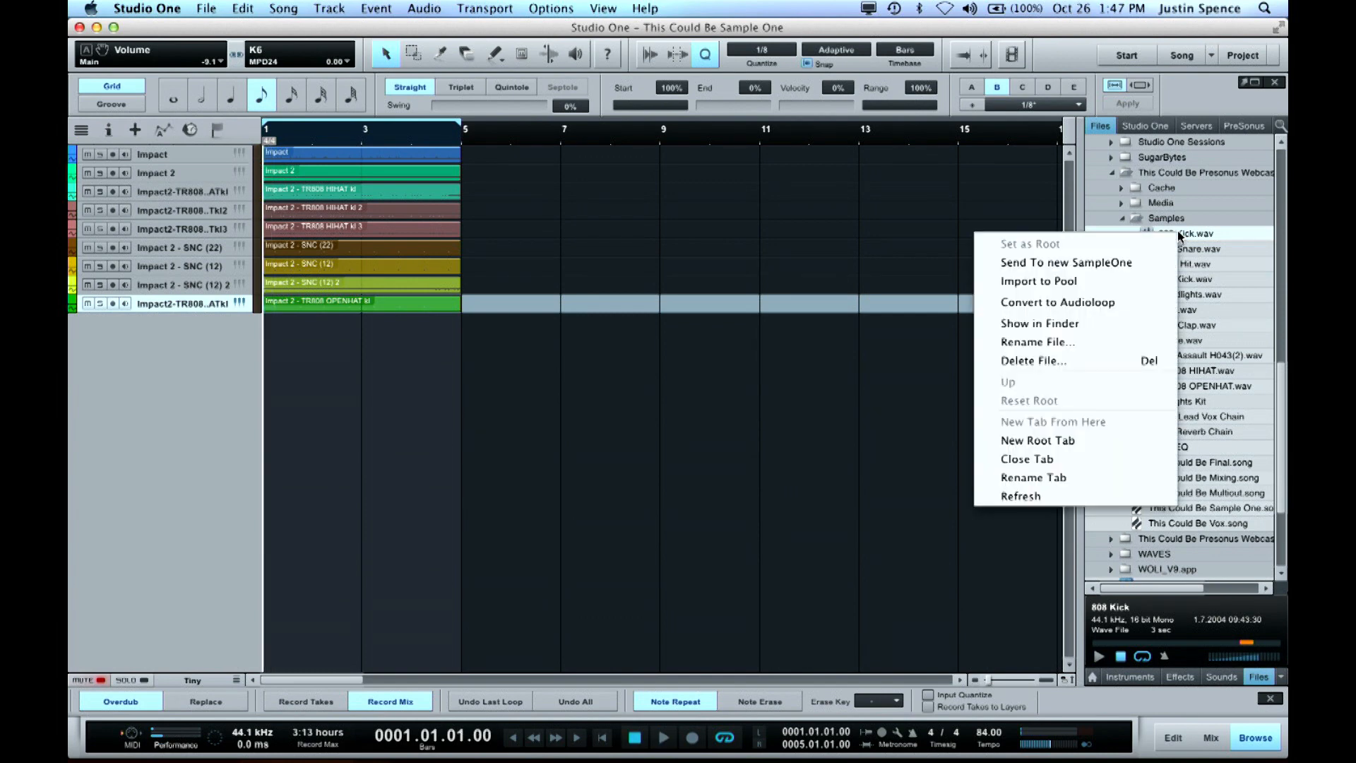
{"action": "left_click", "coordinate": [1111, 263]}
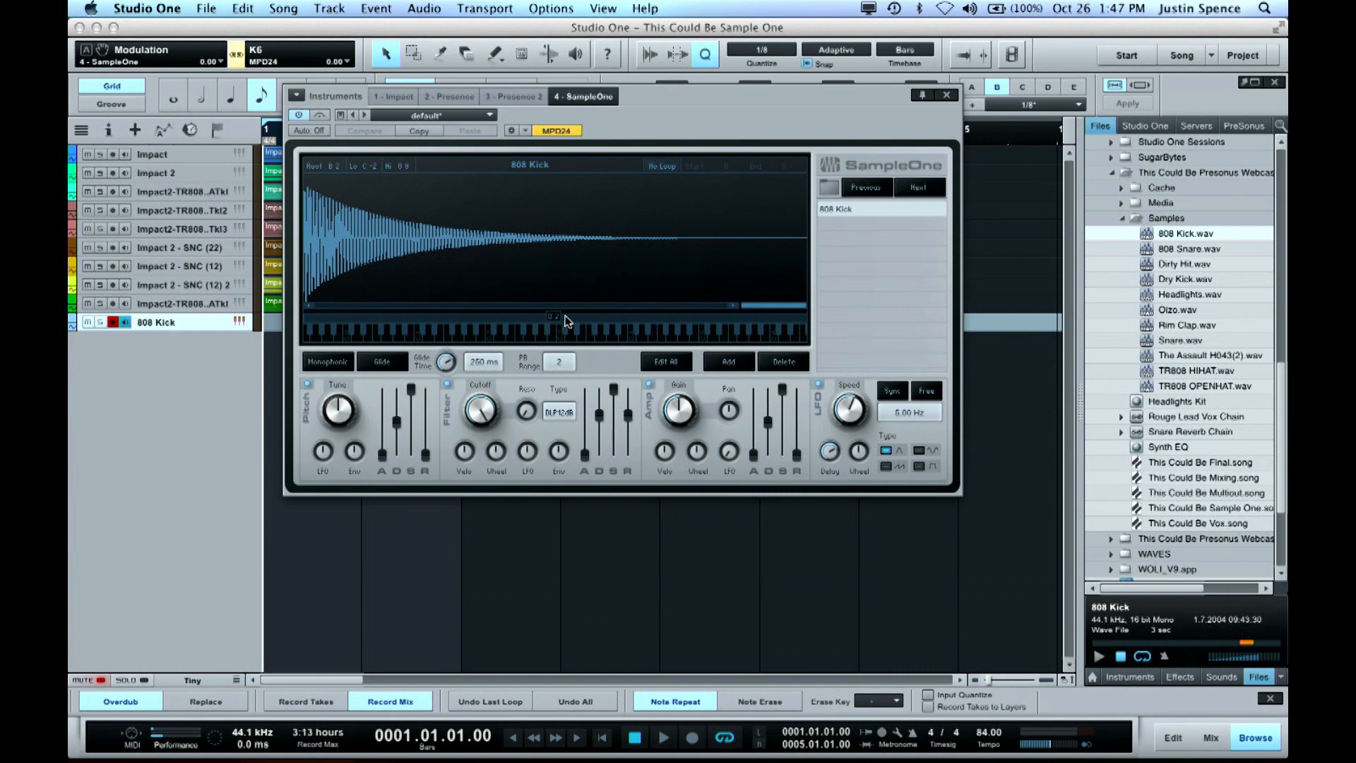
Set the 808 Kick sample's root note to C3 and move the SampleOne window clear of the track list
{"action": "left_click_drag", "start_coordinate": [556, 320], "coordinate": [562, 321]}
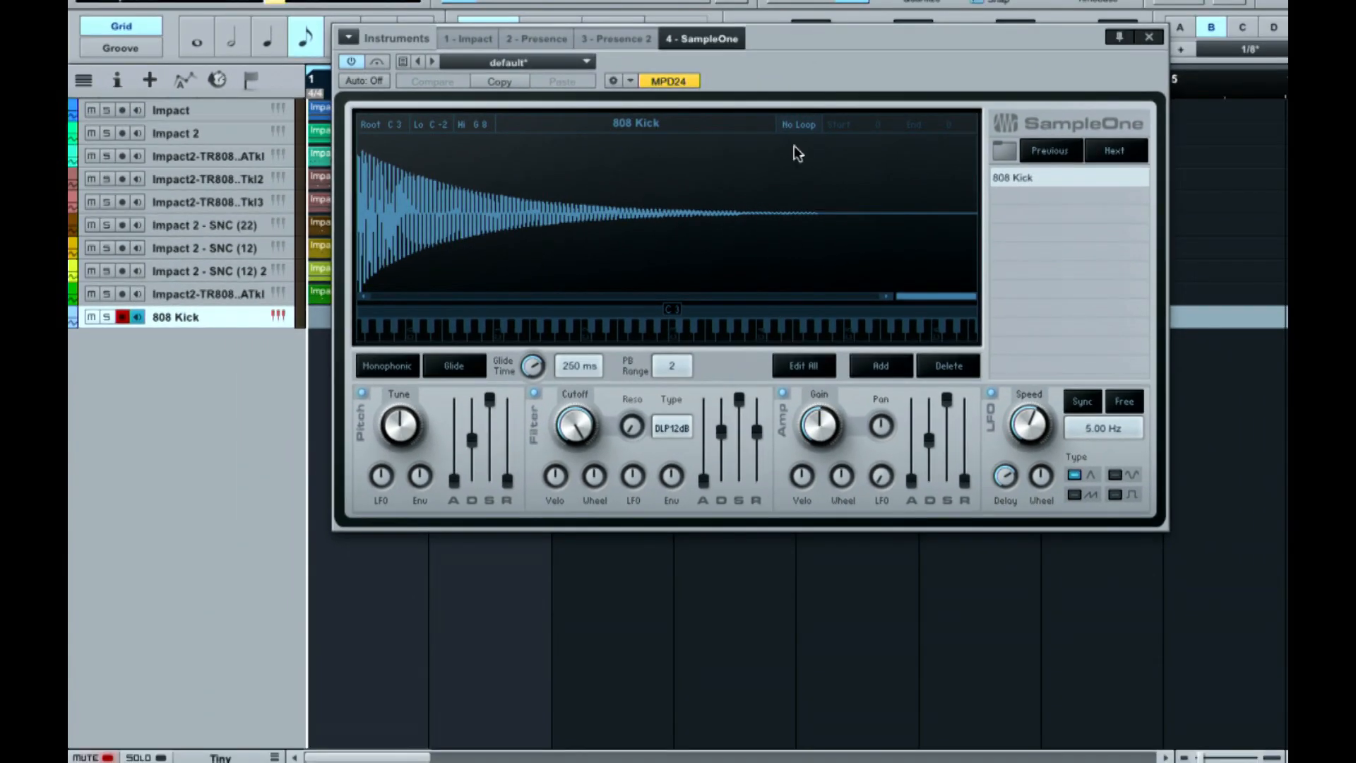
{"action": "left_click_drag", "start_coordinate": [810, 60], "coordinate": [717, 90]}
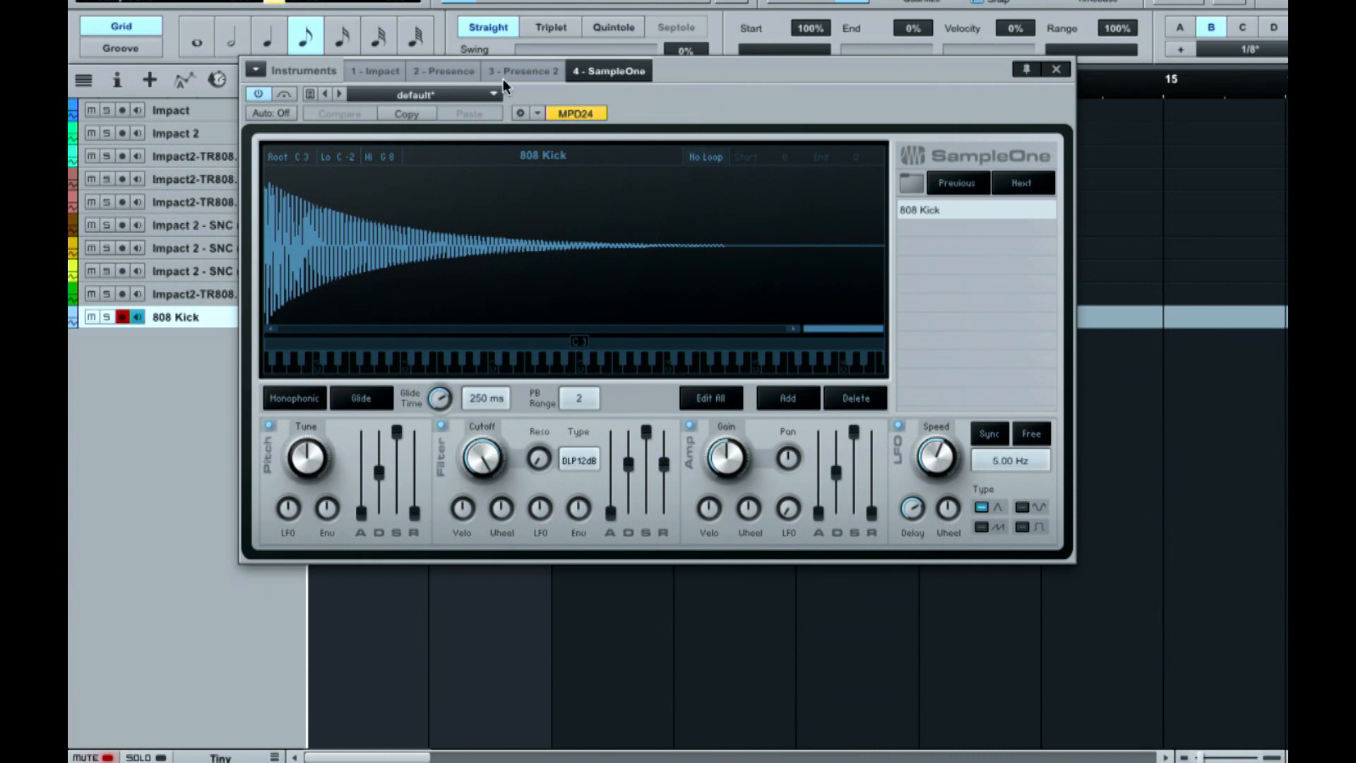
{"action": "left_click_drag", "start_coordinate": [697, 81], "coordinate": [984, 291]}
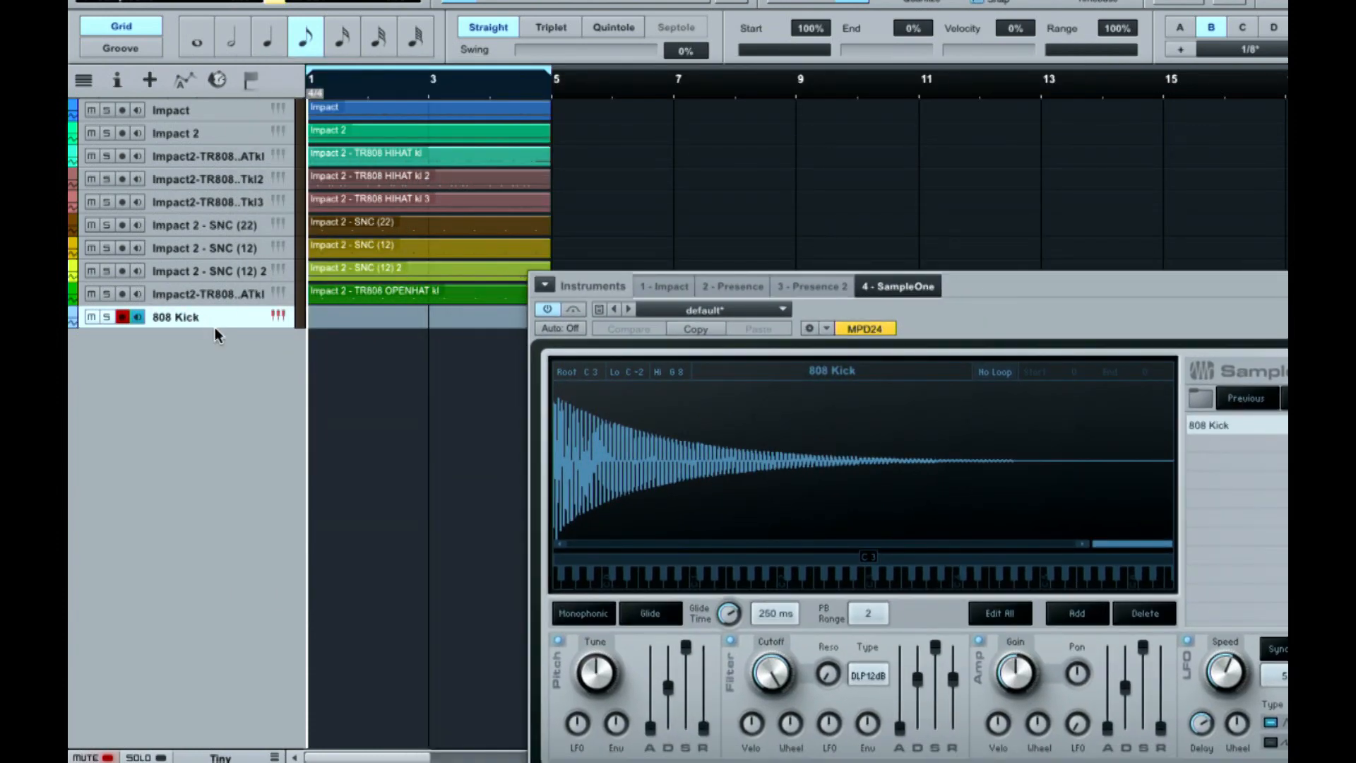
Enlarge the 808 Kick track to show its instrument and input routing, and close SampleOne
{"action": "left_click_drag", "start_coordinate": [218, 328], "coordinate": [237, 413]}
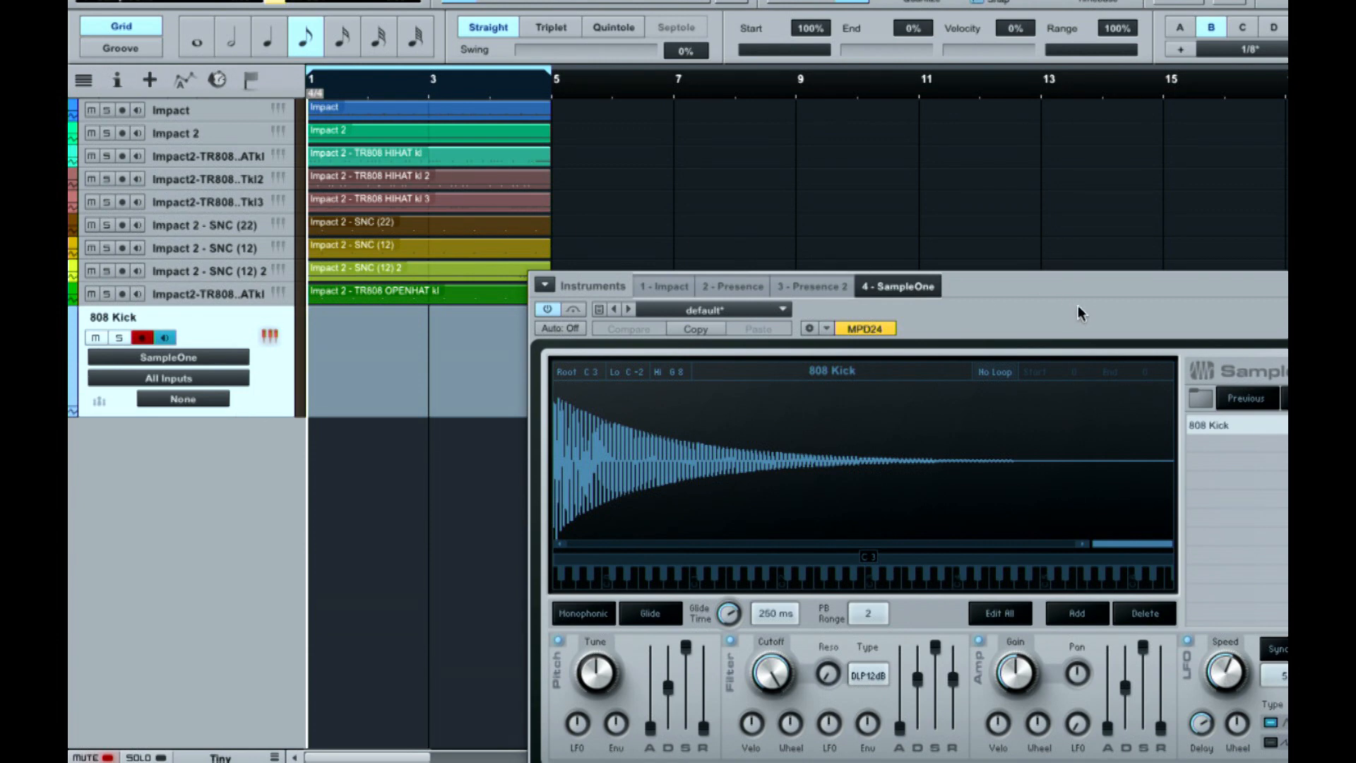
{"action": "left_click_drag", "start_coordinate": [1080, 309], "coordinate": [827, 191]}
{"action": "left_click", "coordinate": [1093, 166]}
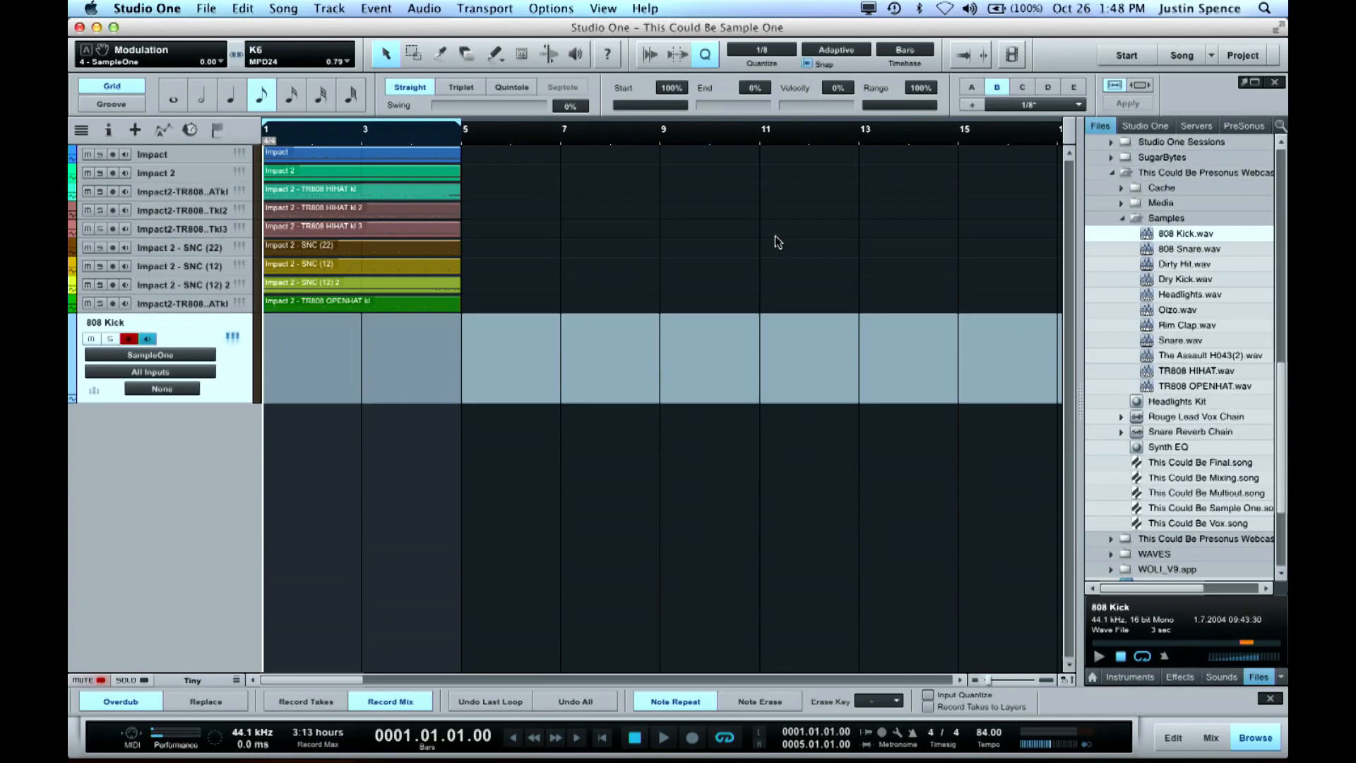
Turn on the metronome precount and record a short take on the 808 Kick track
{"action": "left_click", "coordinate": [883, 733]}
{"action": "key", "text": "KP_Multiply"}
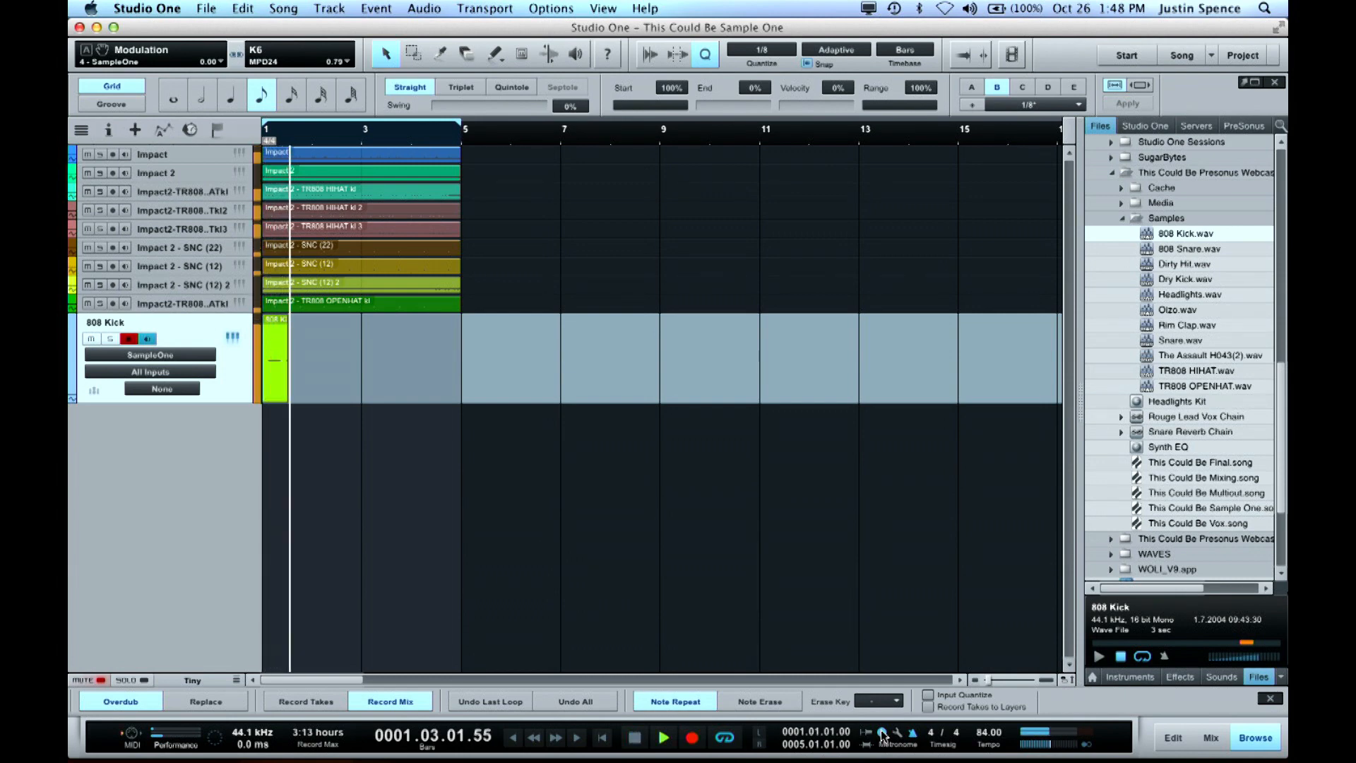
{"action": "key", "text": "space"}
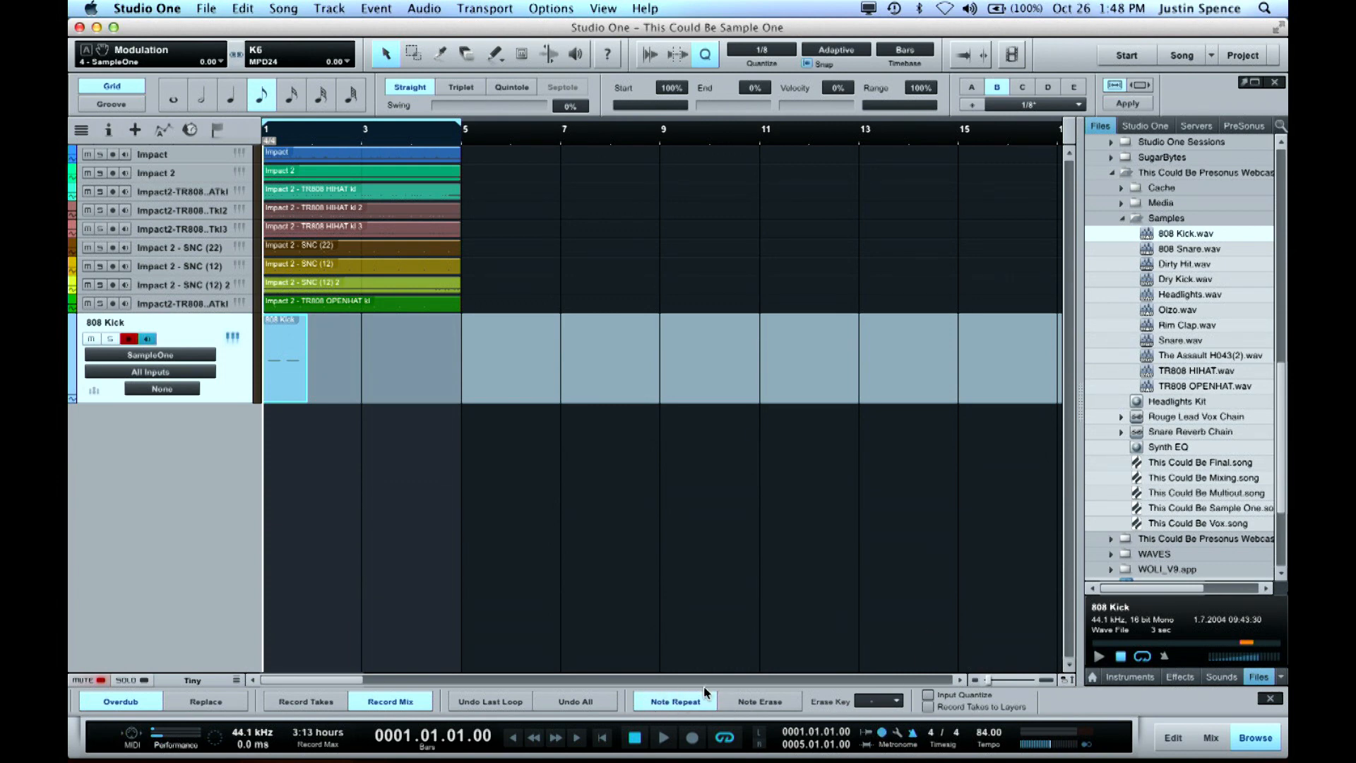
Turn off Note Repeat and delete the short 808 Kick take
{"action": "left_click", "coordinate": [675, 700]}
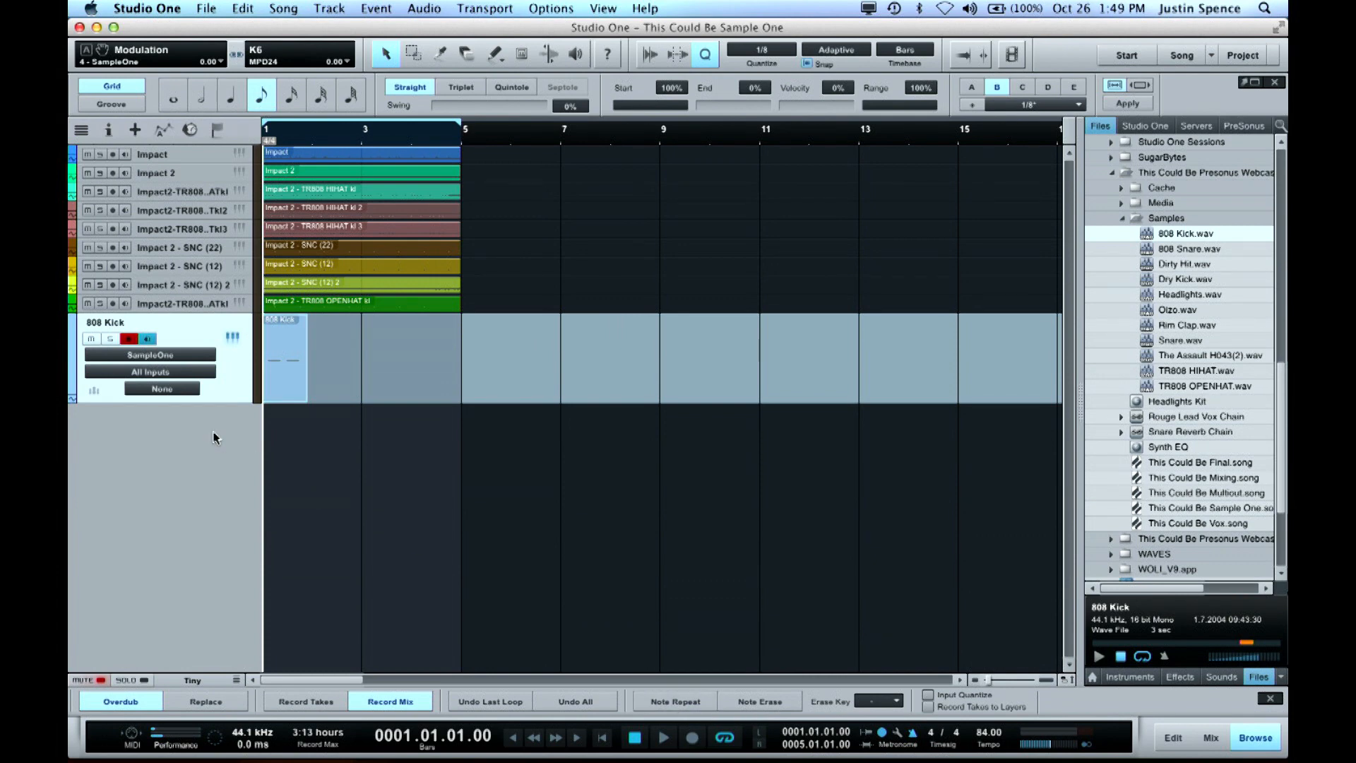
{"action": "key", "text": "Delete"}
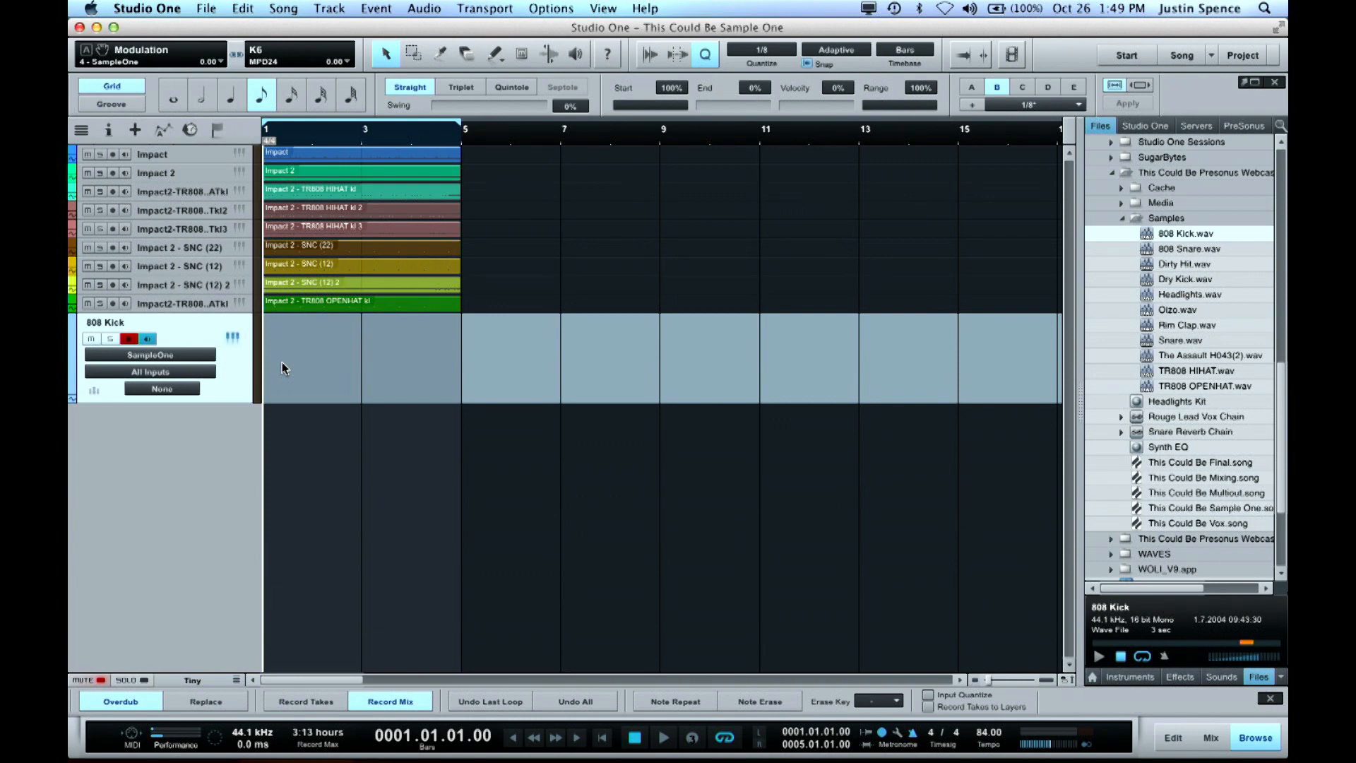
Record a bass line on the 808 Kick track across the four-bar loop and punch out with playback running
{"action": "key", "text": "KP_Multiply"}
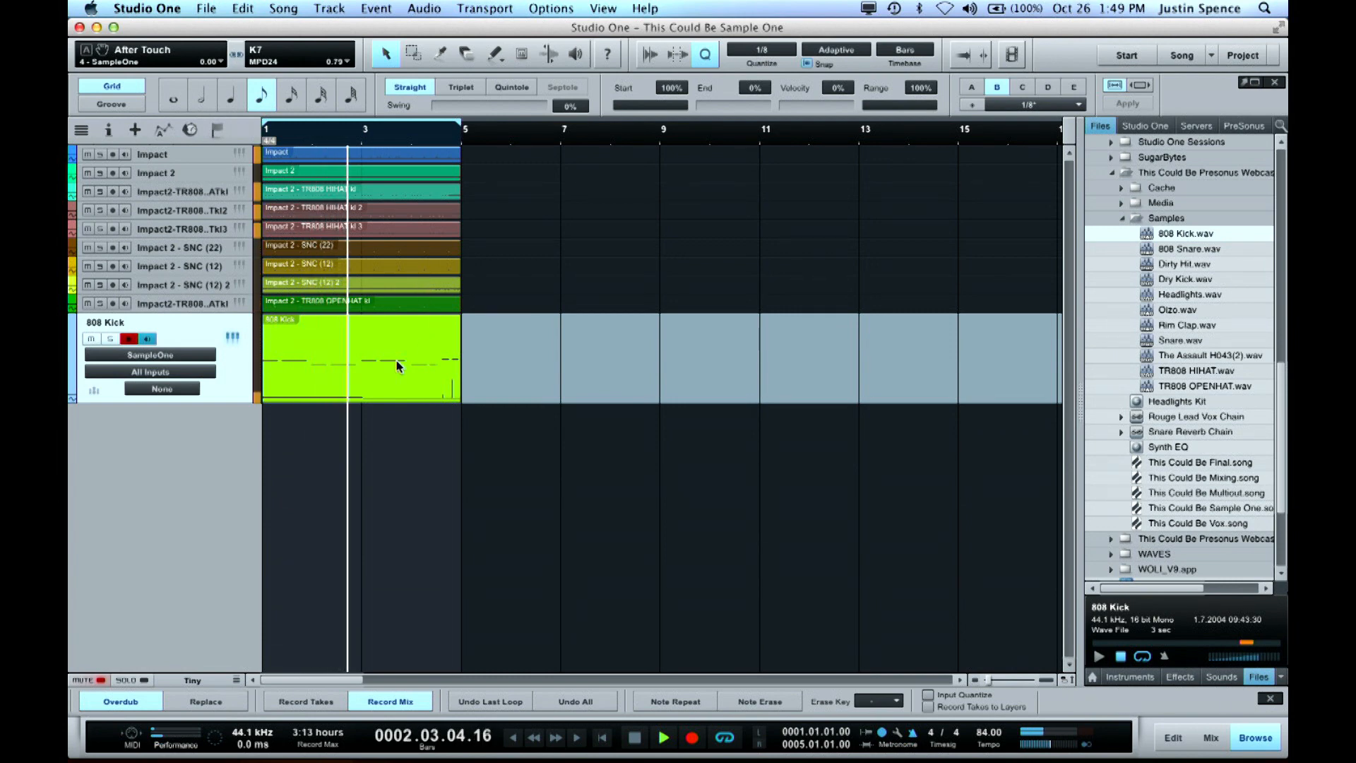
{"action": "key", "text": "KP_Multiply"}
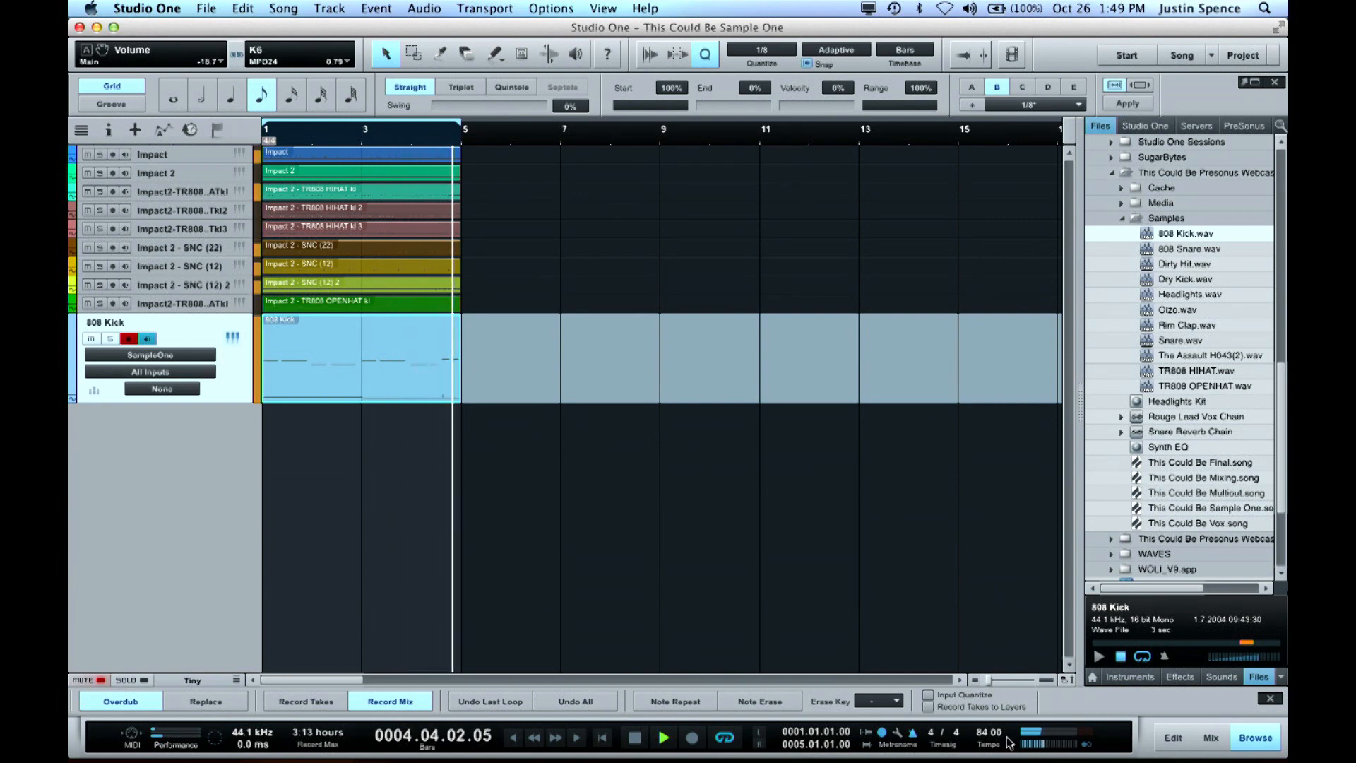
Open the 808 Kick part in the note editor and delete the tiny stray A2 note in bar 4
{"action": "double_click", "coordinate": [411, 370]}
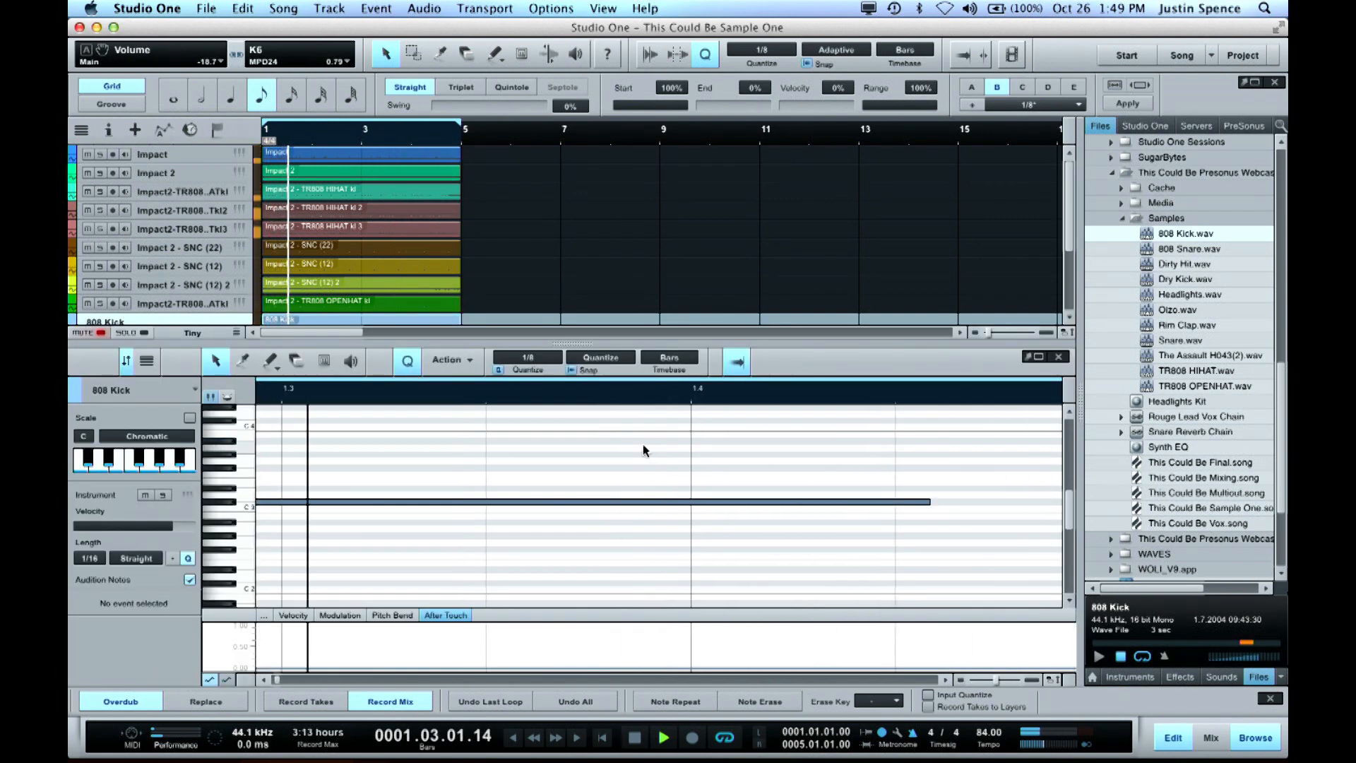
{"action": "key", "text": "w"}
{"action": "key", "text": "e"}
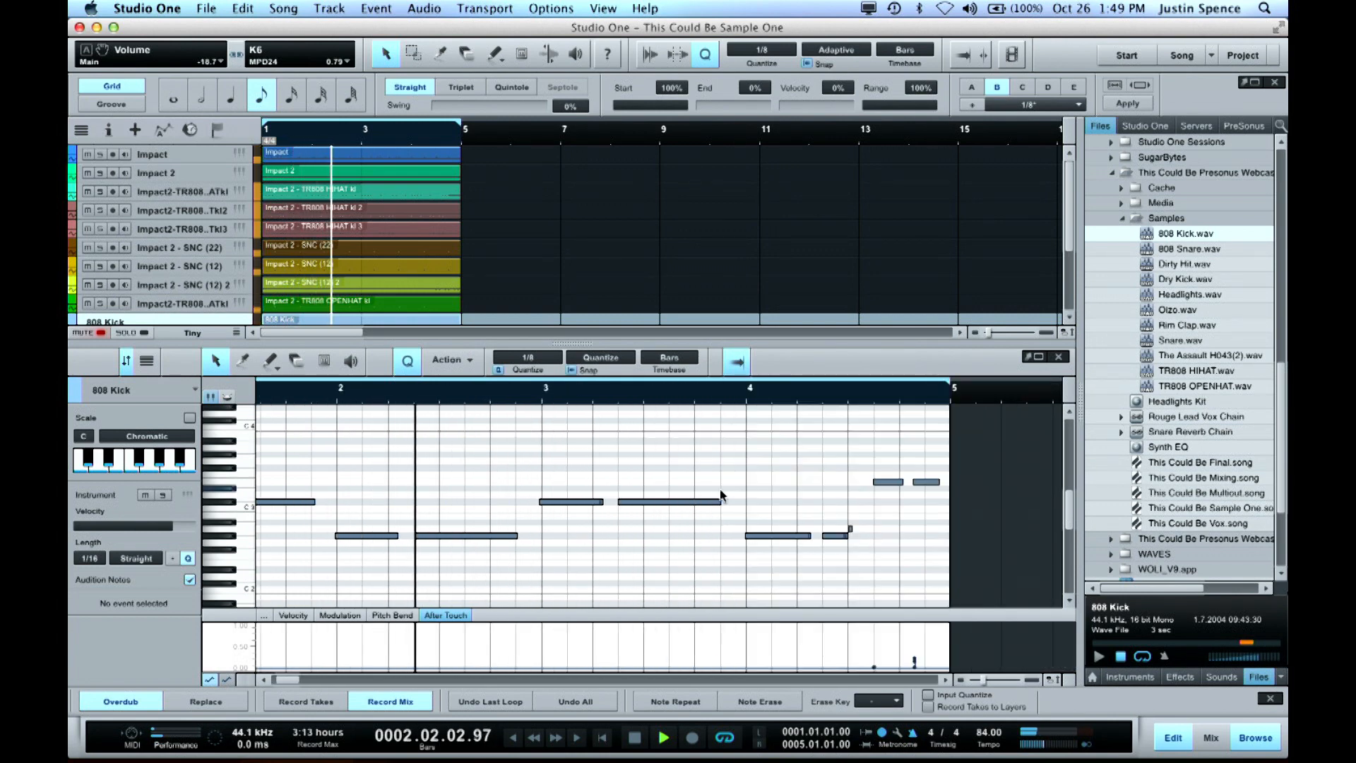
{"action": "left_click", "coordinate": [851, 535]}
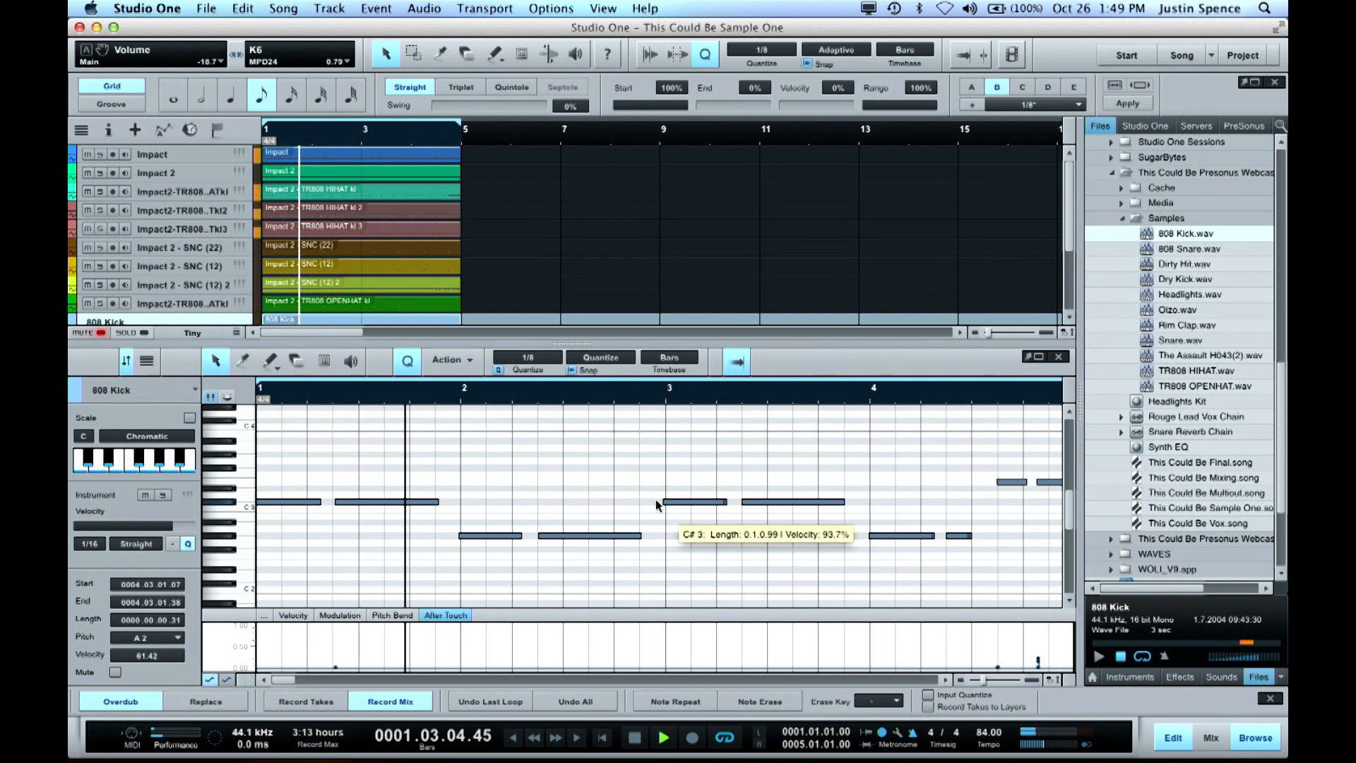
Select all notes of the 808 Kick part, quantize them to 1/8 and stop playback
{"action": "key", "text": "w"}
{"action": "left_click_drag", "start_coordinate": [263, 452], "coordinate": [681, 553]}
{"action": "key", "text": "space"}
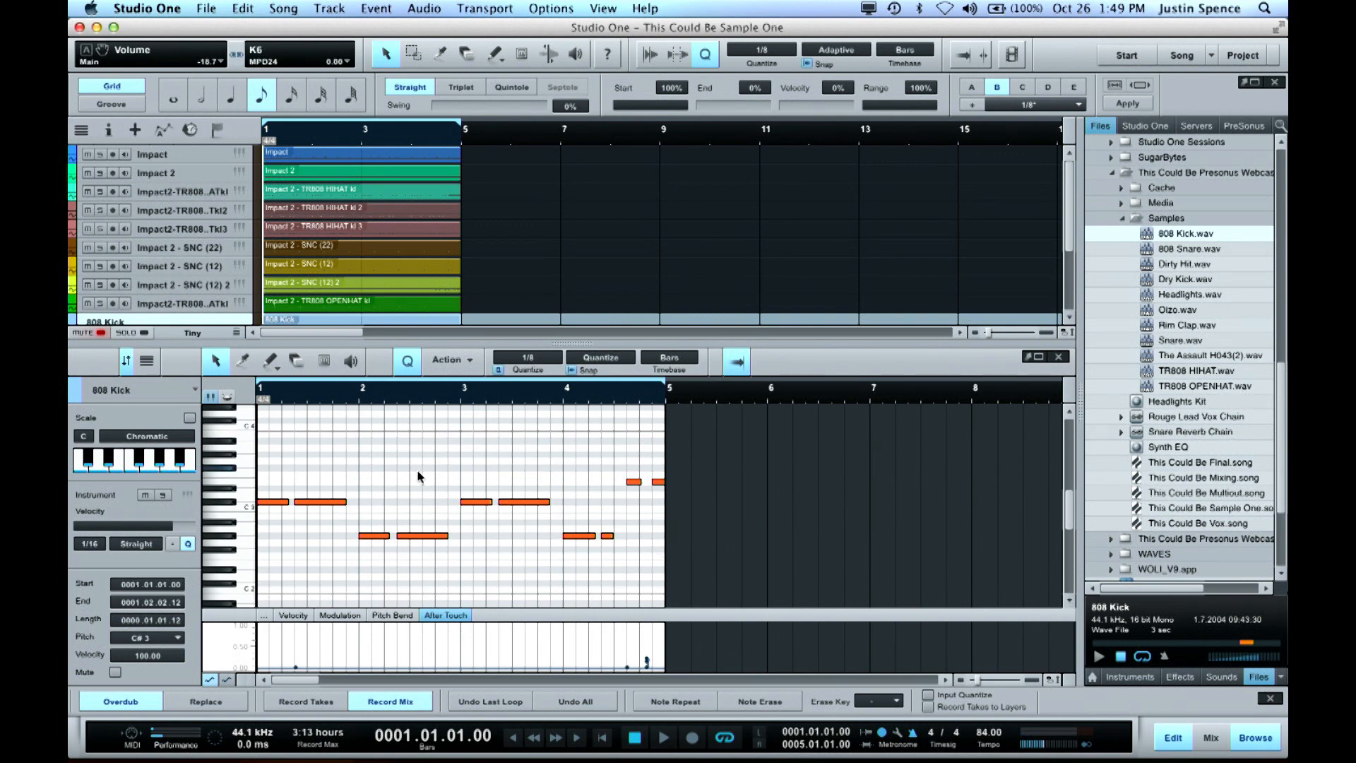
Give the arrangement more height above the note editor and briefly view the 808 Kick track's SampleOne settings
{"action": "left_click_drag", "start_coordinate": [498, 399], "coordinate": [508, 427]}
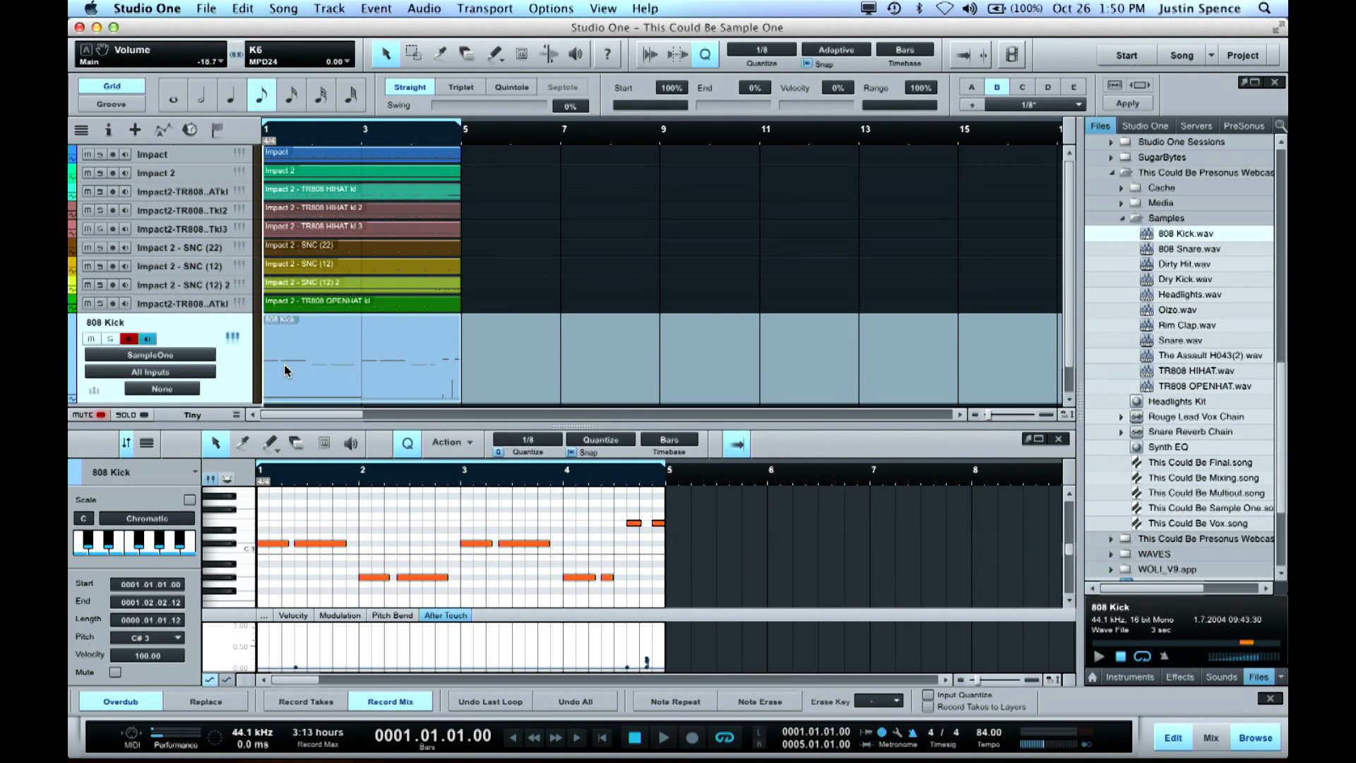
{"action": "left_click", "coordinate": [232, 337]}
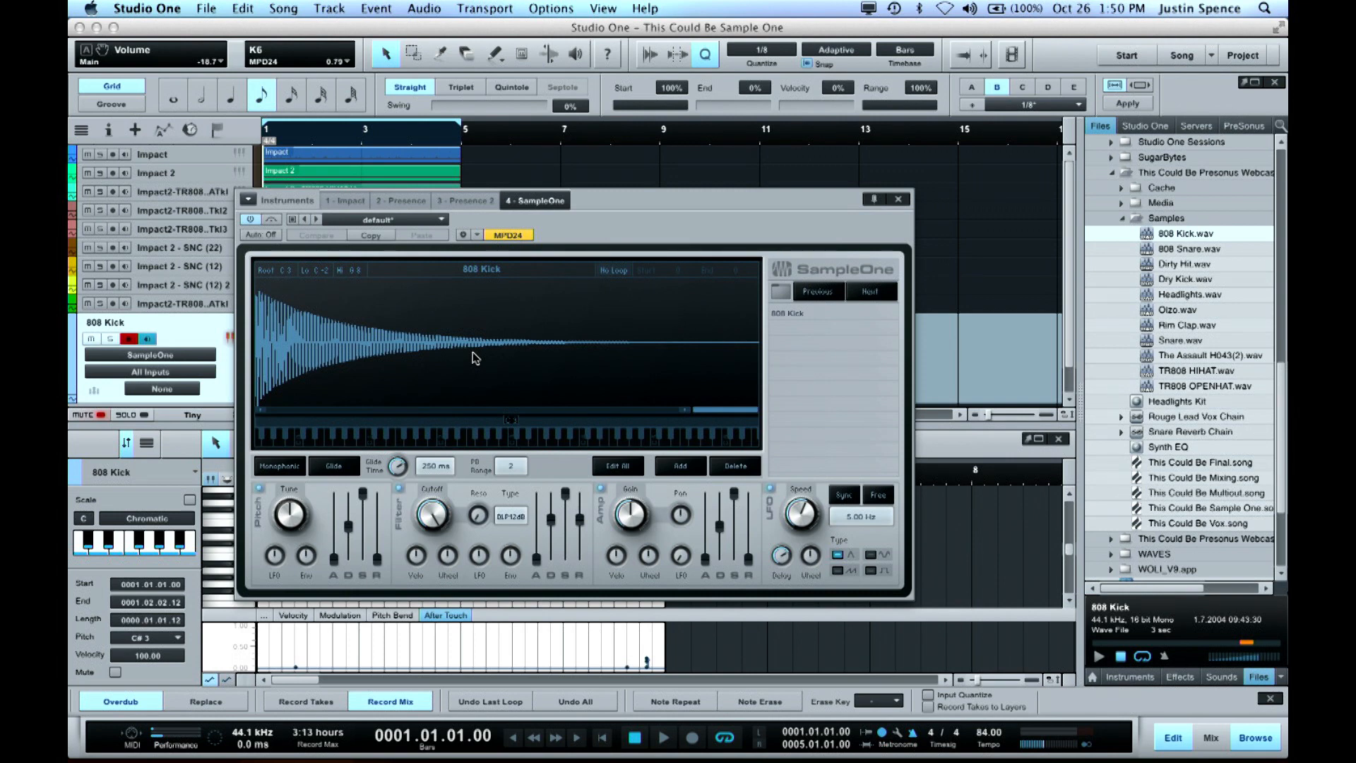
{"action": "left_click", "coordinate": [899, 199]}
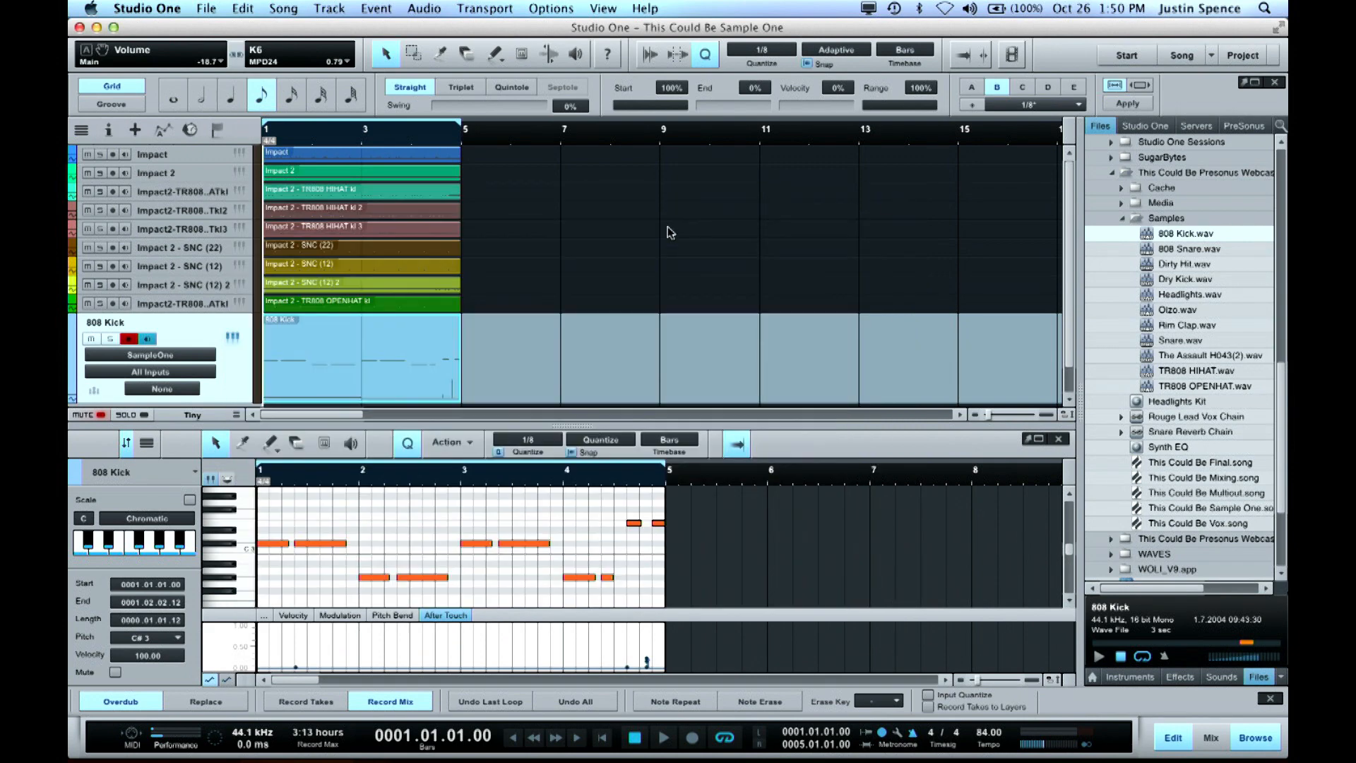
Reopen SampleOne for the 808 Kick track, move its window off the part and enable Monophonic mode
{"action": "scroll", "coordinate": [669, 233], "scroll_direction": "down", "scroll_amount": 2}
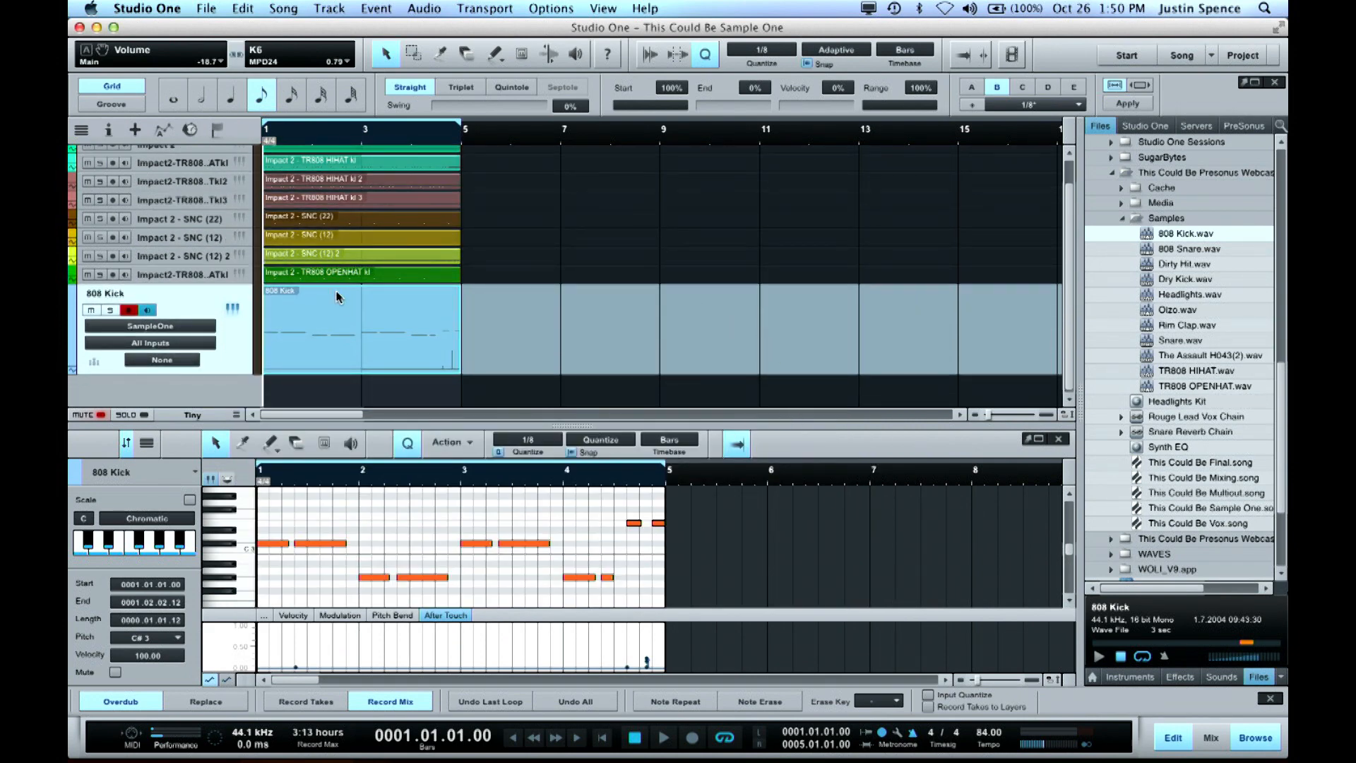
{"action": "left_click", "coordinate": [233, 308]}
{"action": "left_click_drag", "start_coordinate": [706, 243], "coordinate": [1009, 100]}
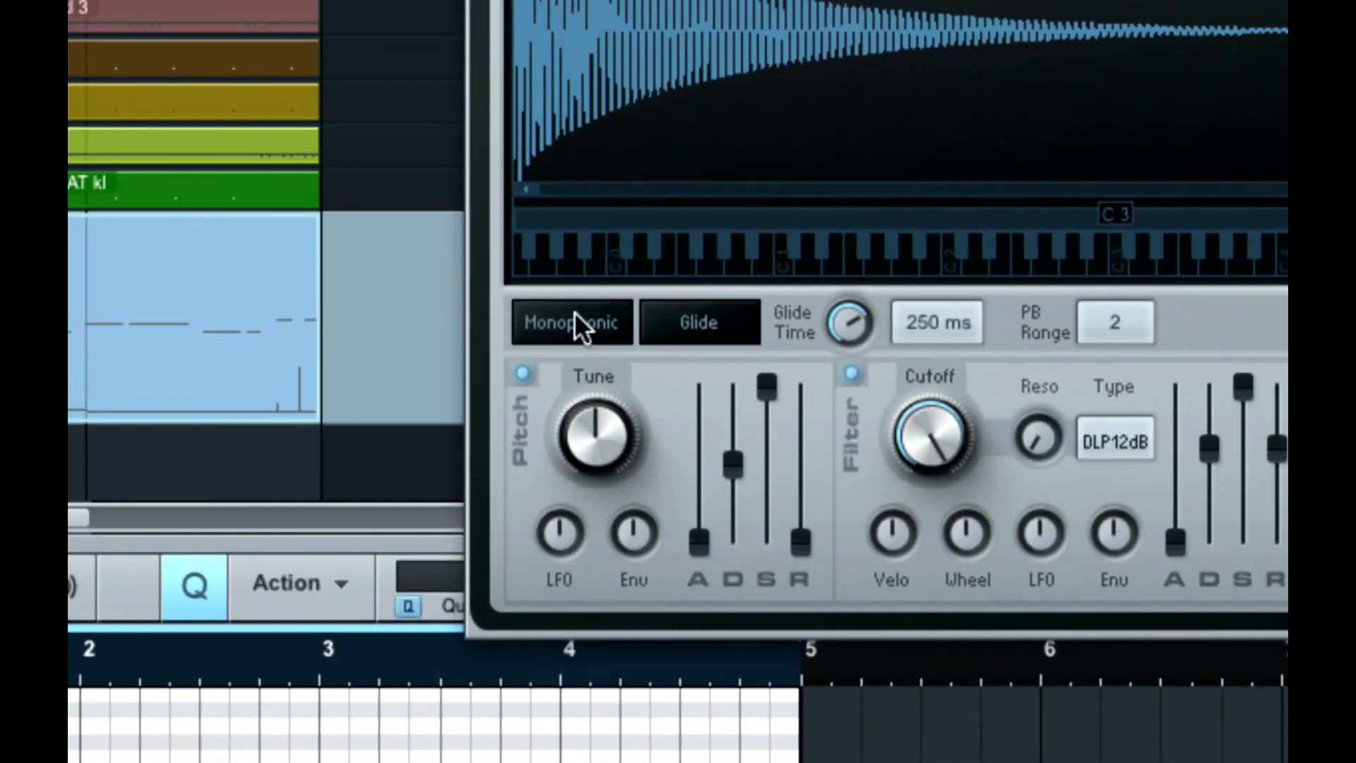
{"action": "left_click", "coordinate": [573, 313]}
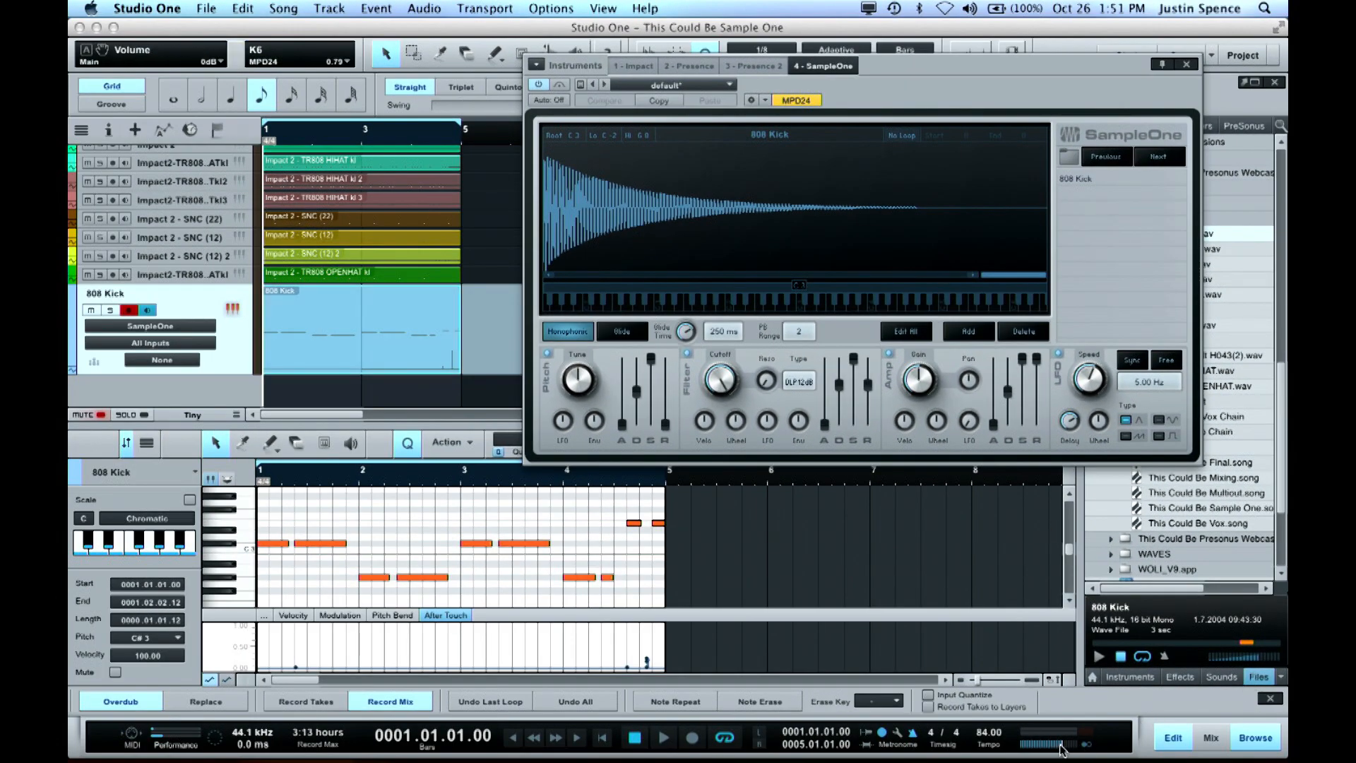
Play the song briefly to hear the monophonic 808 Kick, stop it and close SampleOne
{"action": "key", "text": "space"}
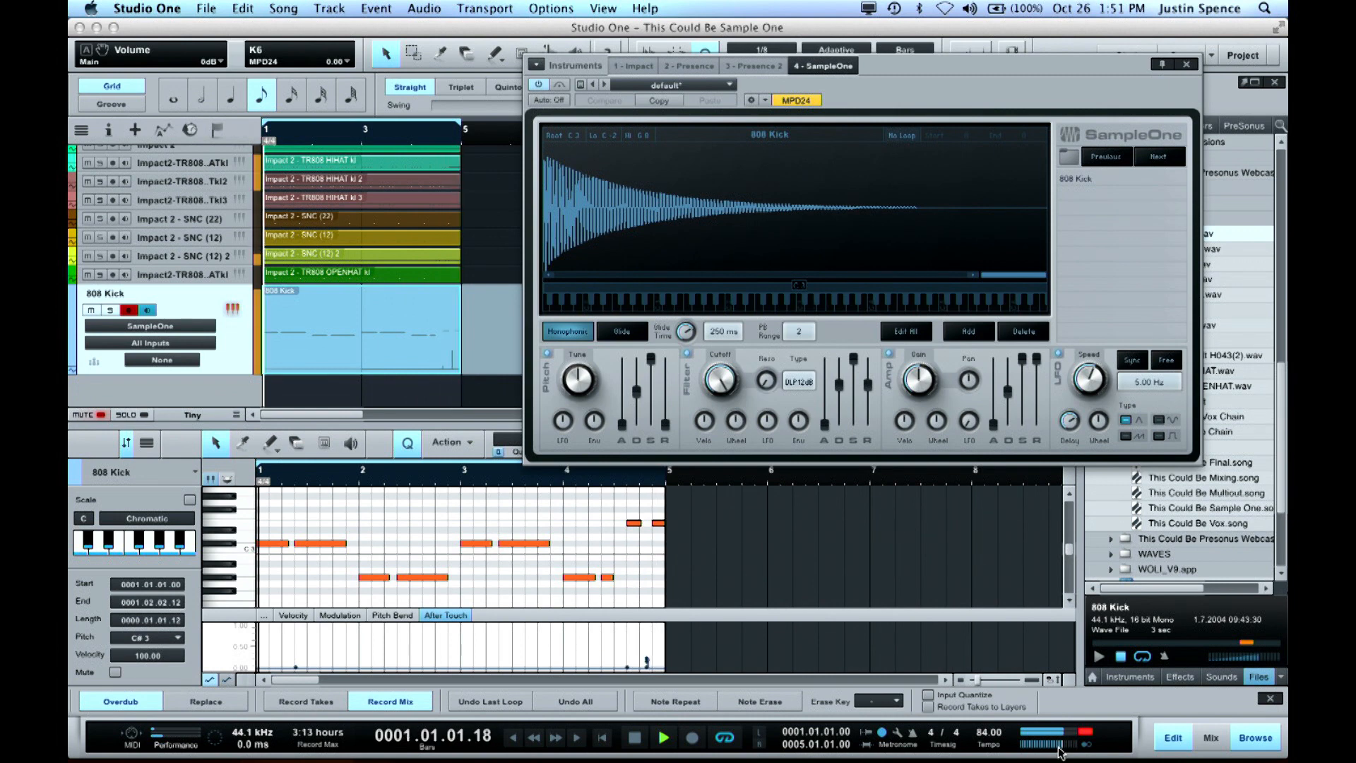
{"action": "key", "text": "space"}
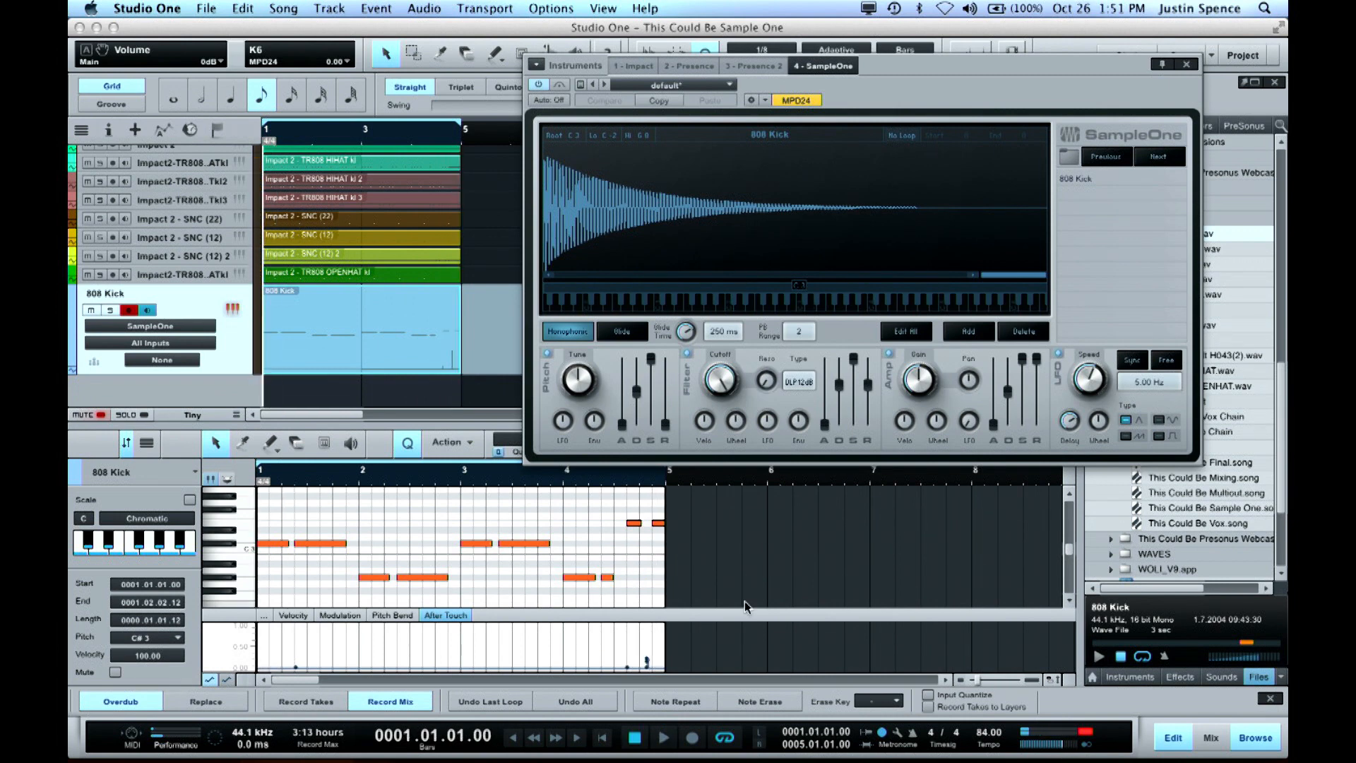
{"action": "left_click", "coordinate": [1186, 64]}
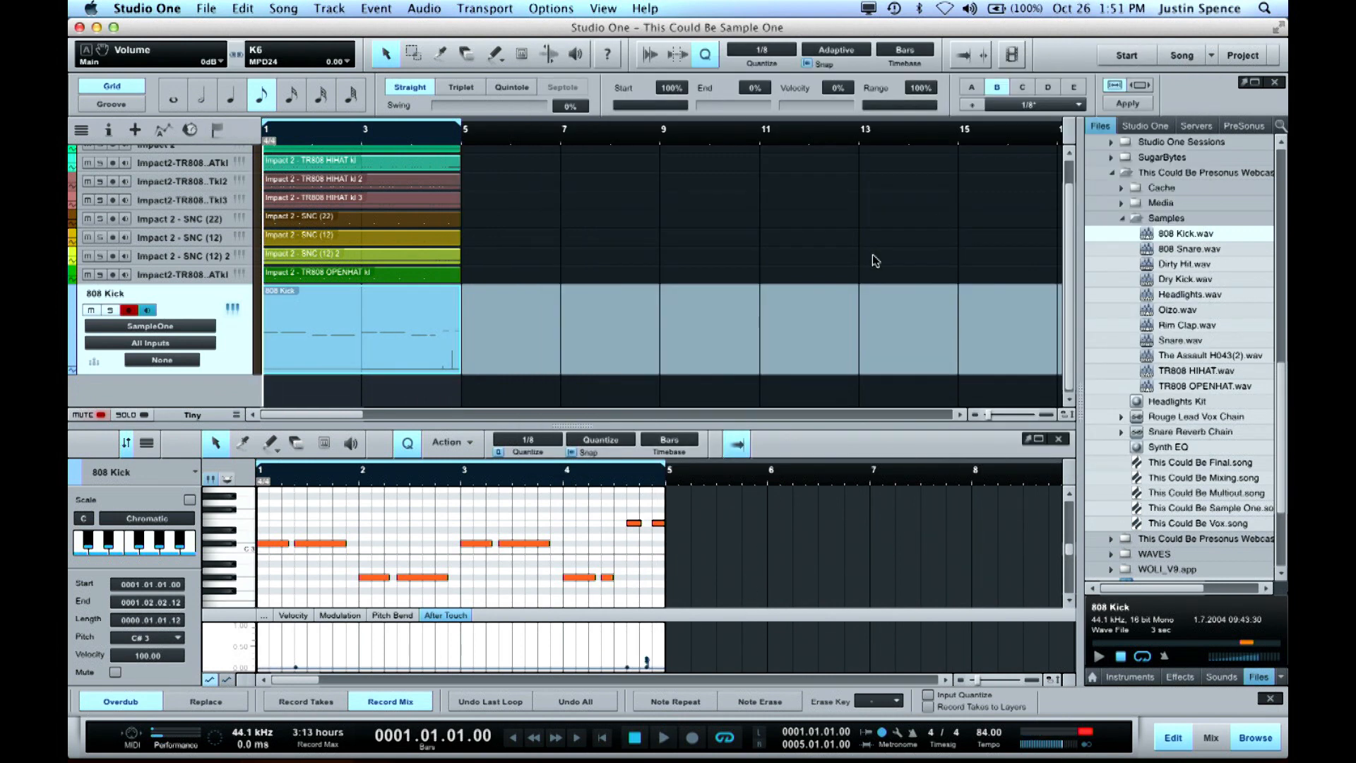
Quantize the selected 808 Kick notes to 1/16 and play back the end of bar 4
{"action": "left_click", "coordinate": [762, 58]}
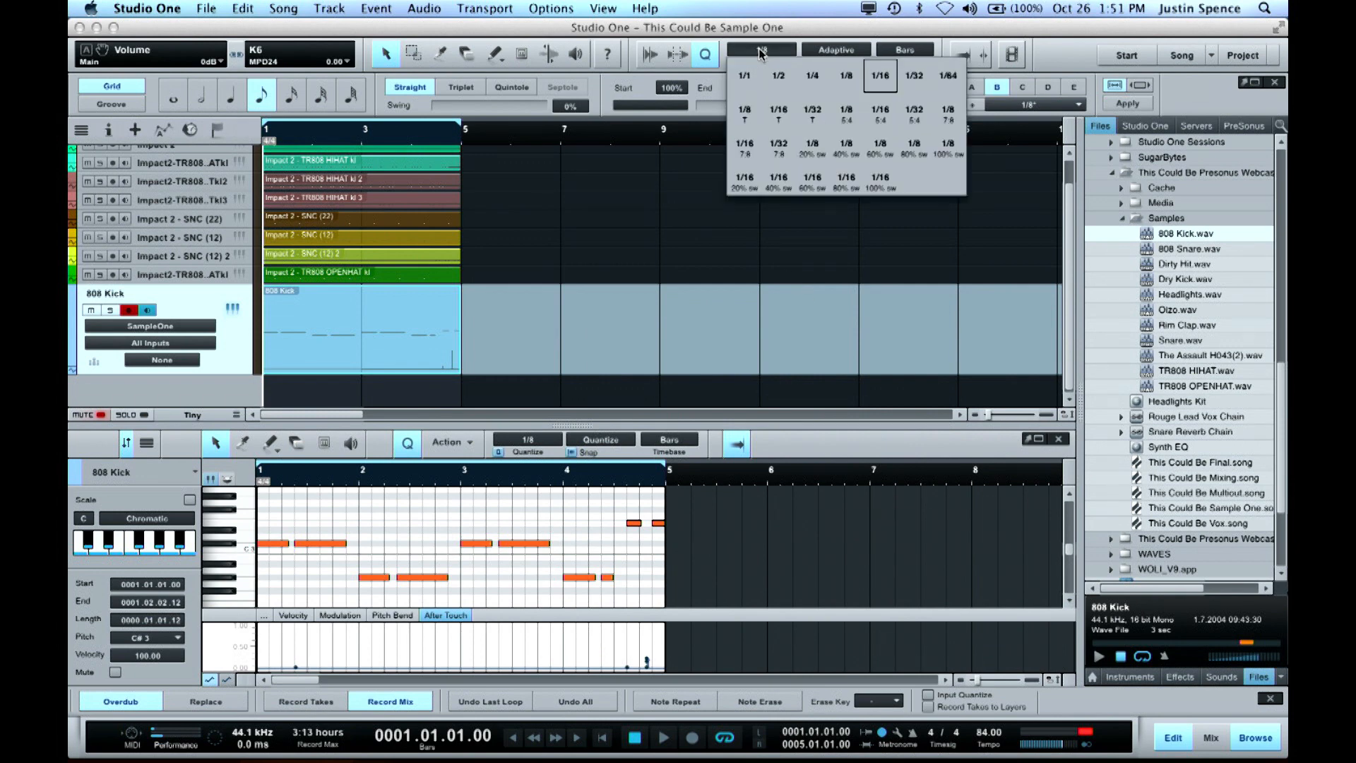
{"action": "left_click", "coordinate": [883, 85]}
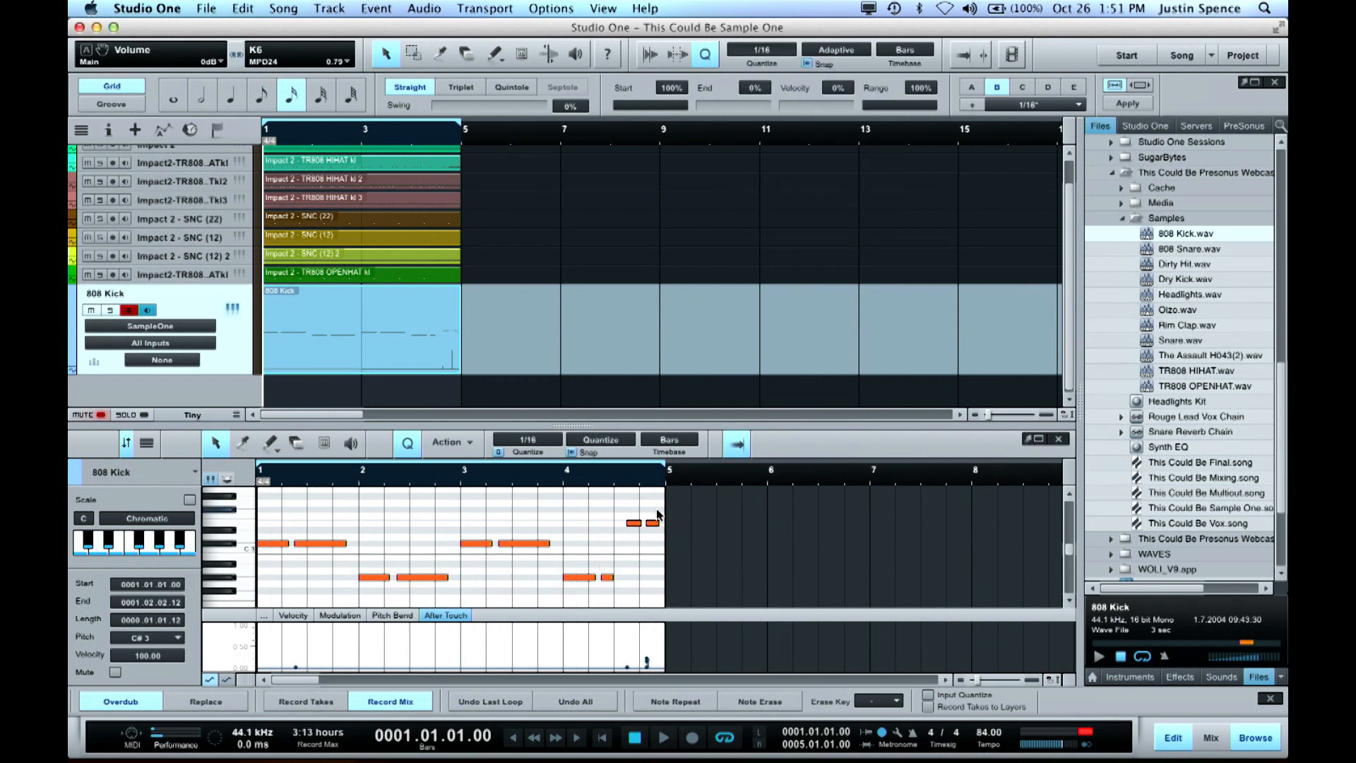
{"action": "left_click", "coordinate": [609, 484]}
{"action": "key", "text": "space"}
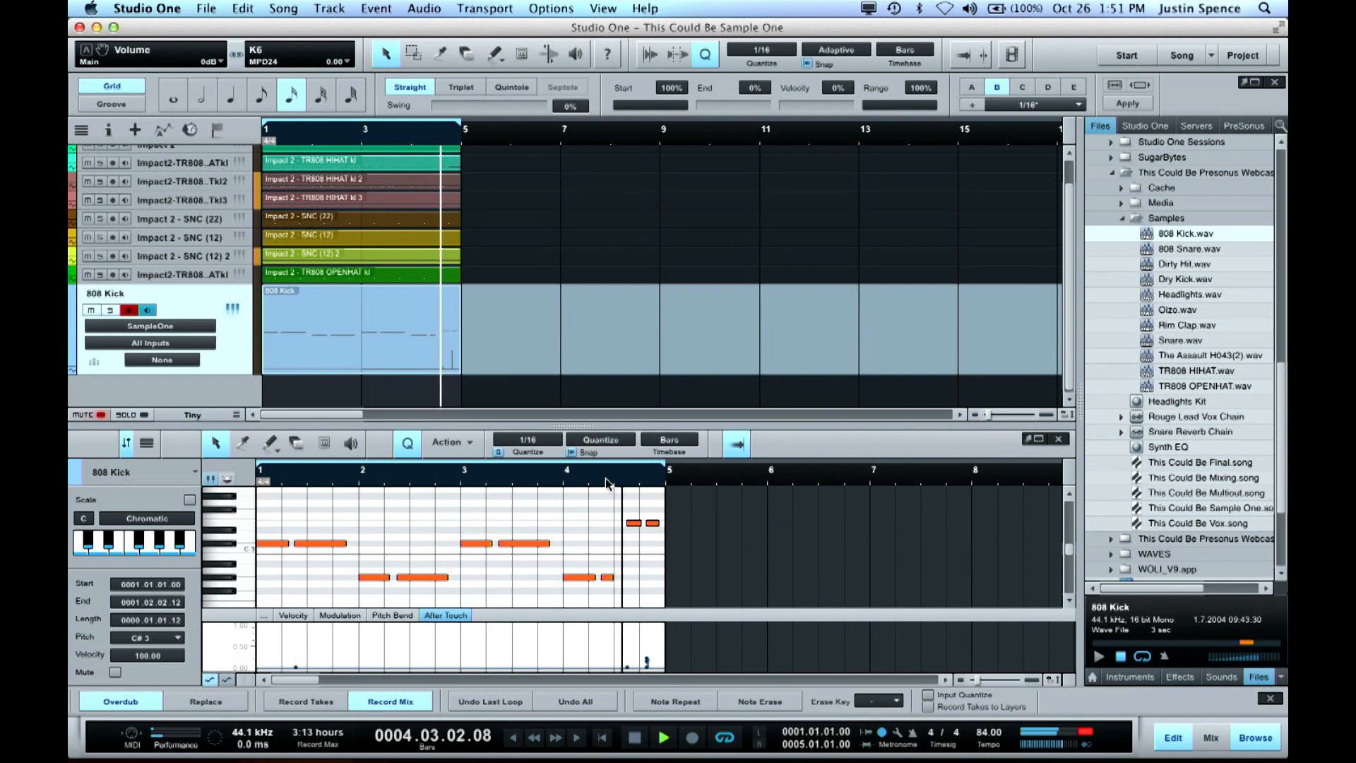
{"action": "key", "text": "space"}
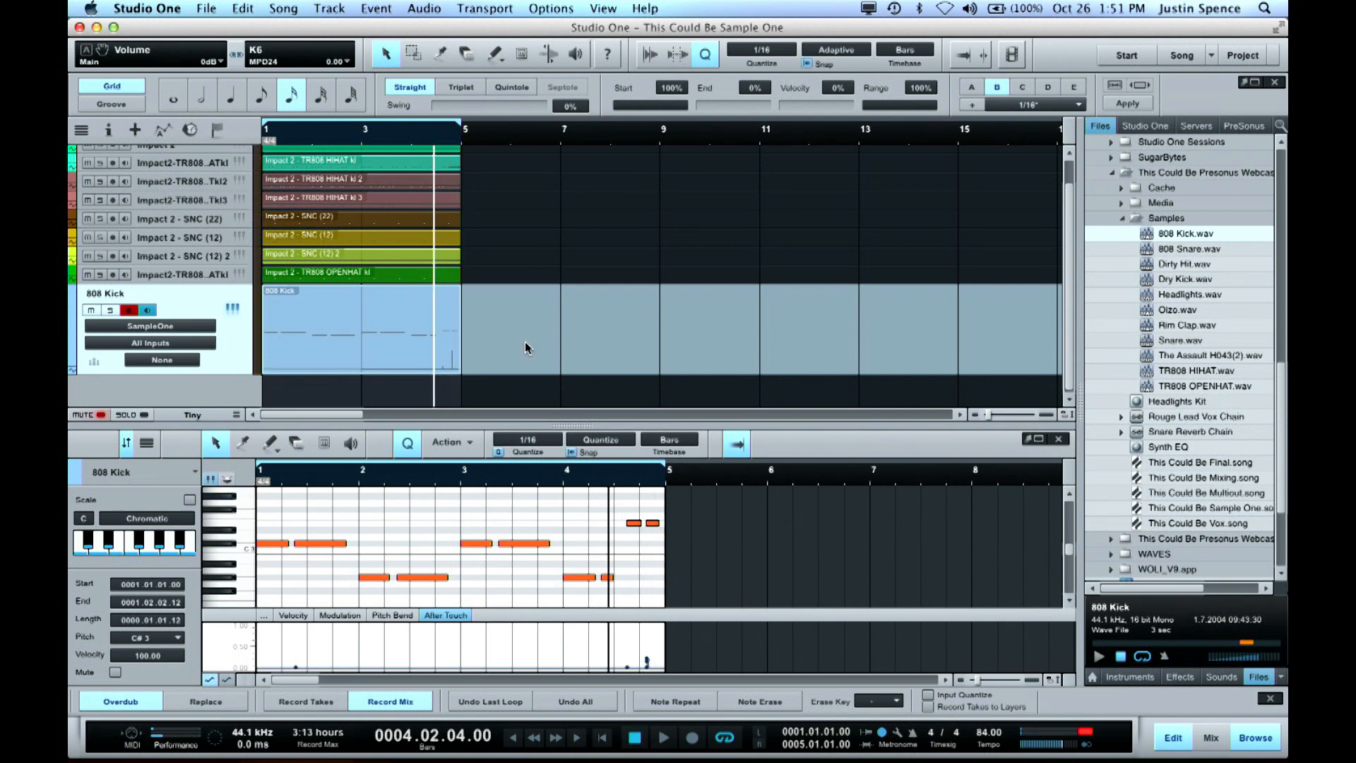
Set the track height in the arrangement to Small
{"action": "key", "text": "shift+w"}
{"action": "left_click", "coordinate": [483, 297]}
{"action": "key", "text": "shift+w"}
{"action": "key", "text": "shift+w"}
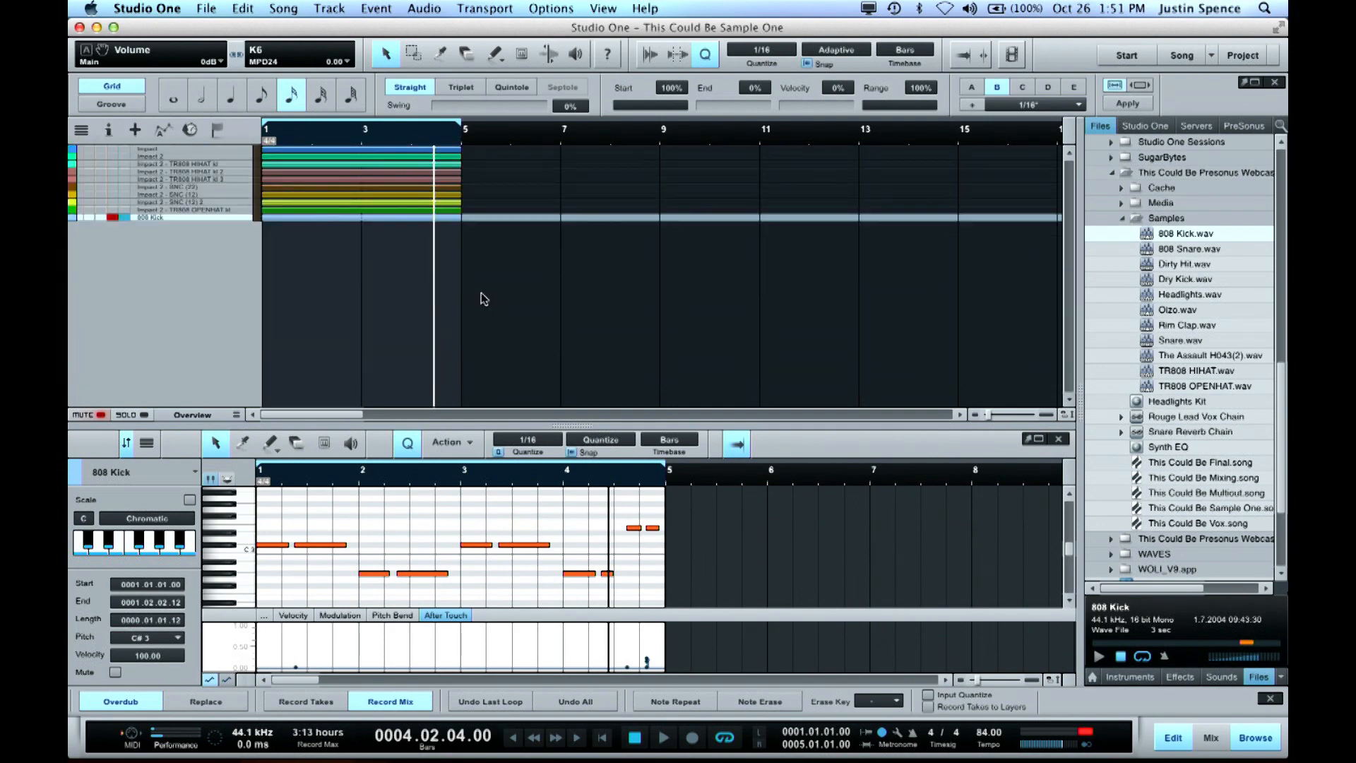
{"action": "key", "text": "shift+w"}
Check the channels in the mixer and return to the 808 Kick part in the note editor
{"action": "key", "text": "F3"}
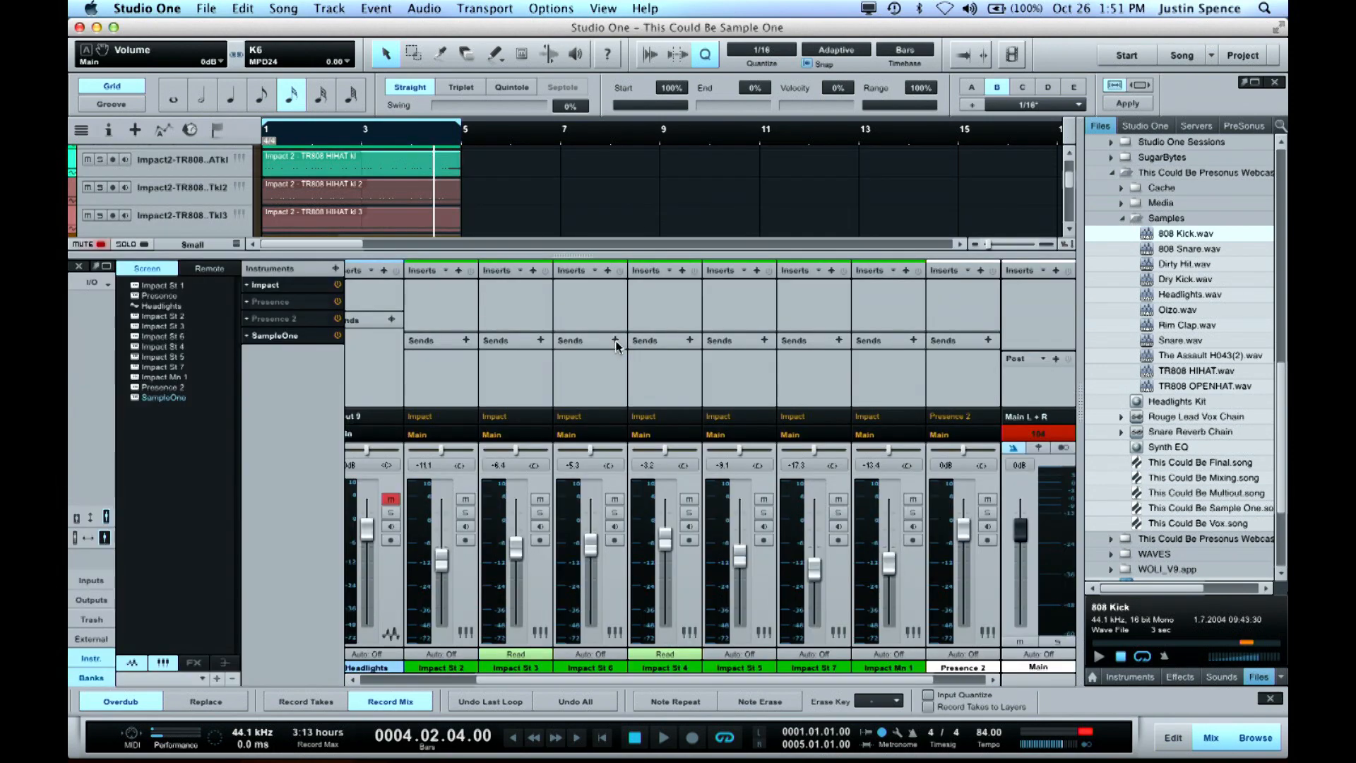
{"action": "key", "text": "F2"}
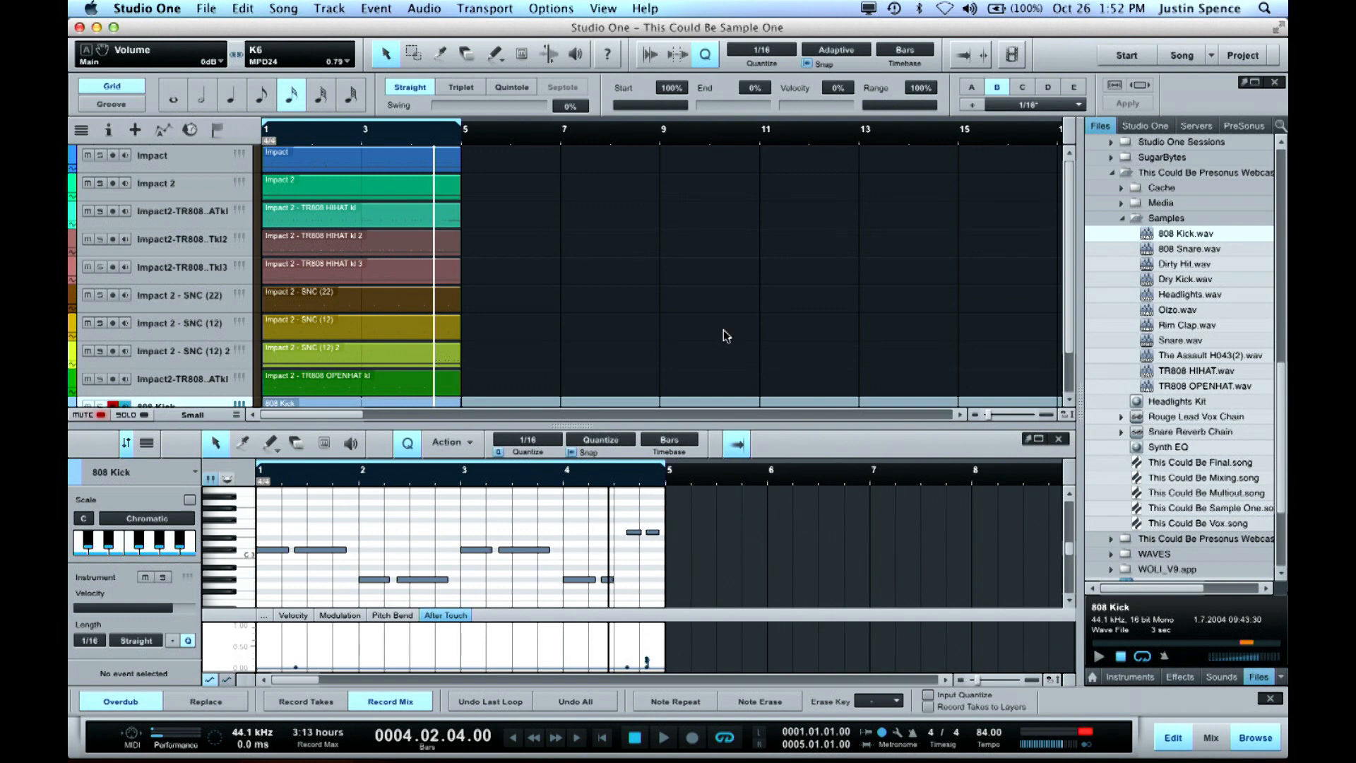
{"action": "scroll", "coordinate": [572, 331], "scroll_direction": "down", "scroll_amount": 2}
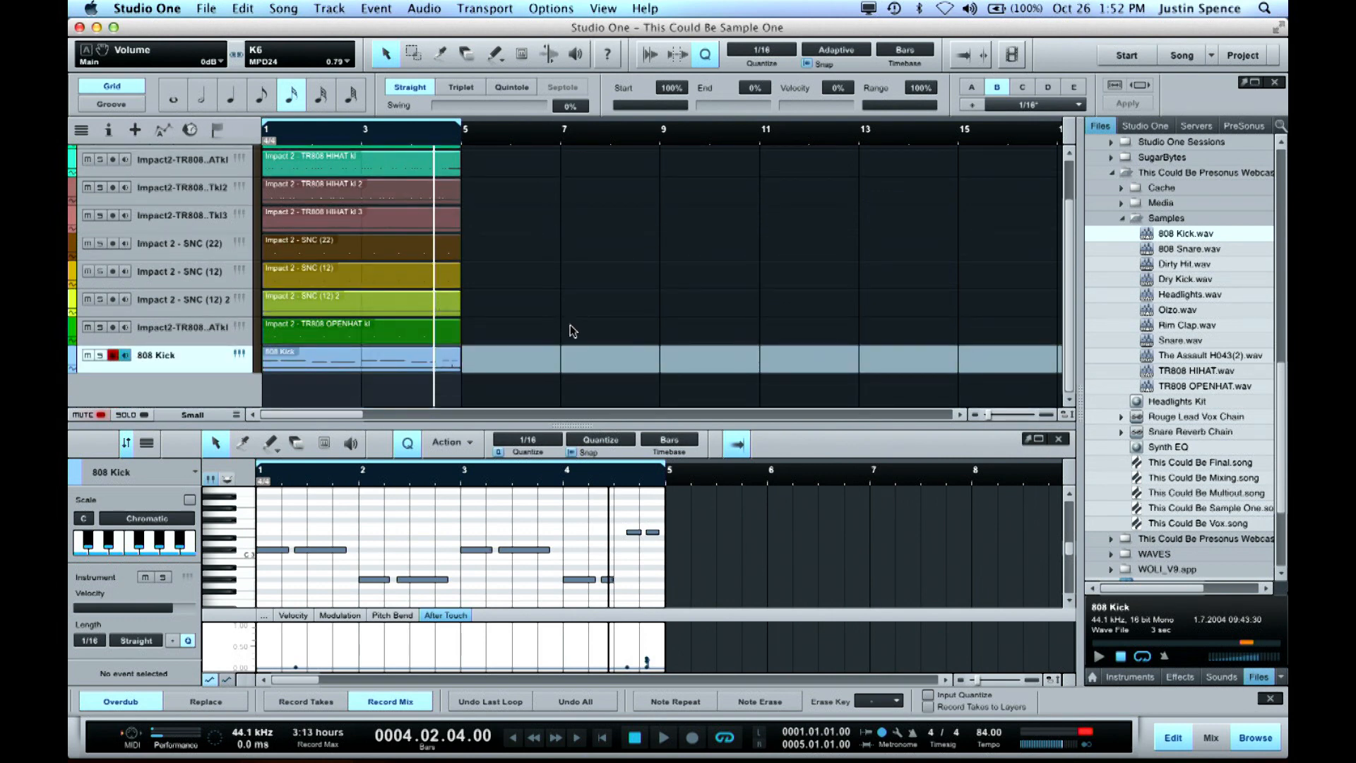
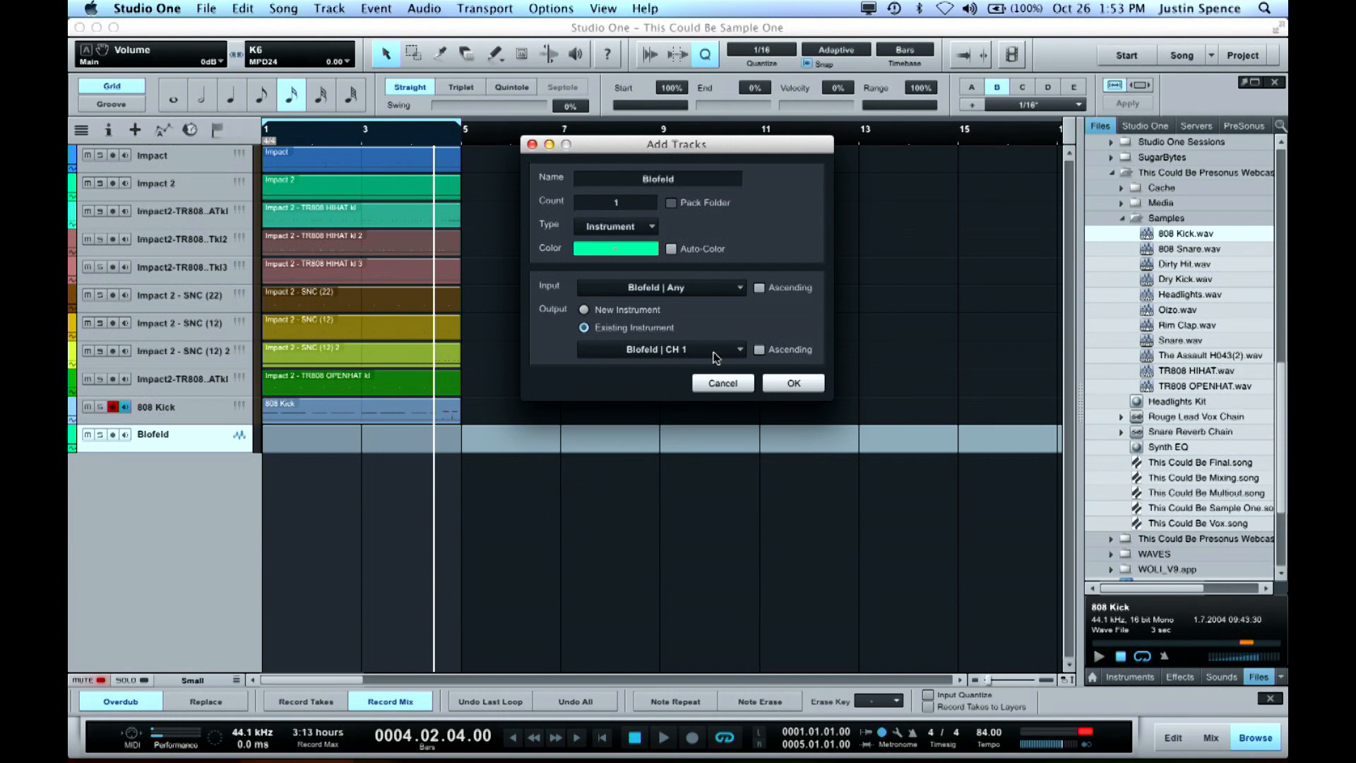
Add the Blofeld instrument track with input Blofeld | Any and existing instrument output Blofeld | CH 1, and set the track height to Medium
{"action": "left_click", "coordinate": [775, 385]}
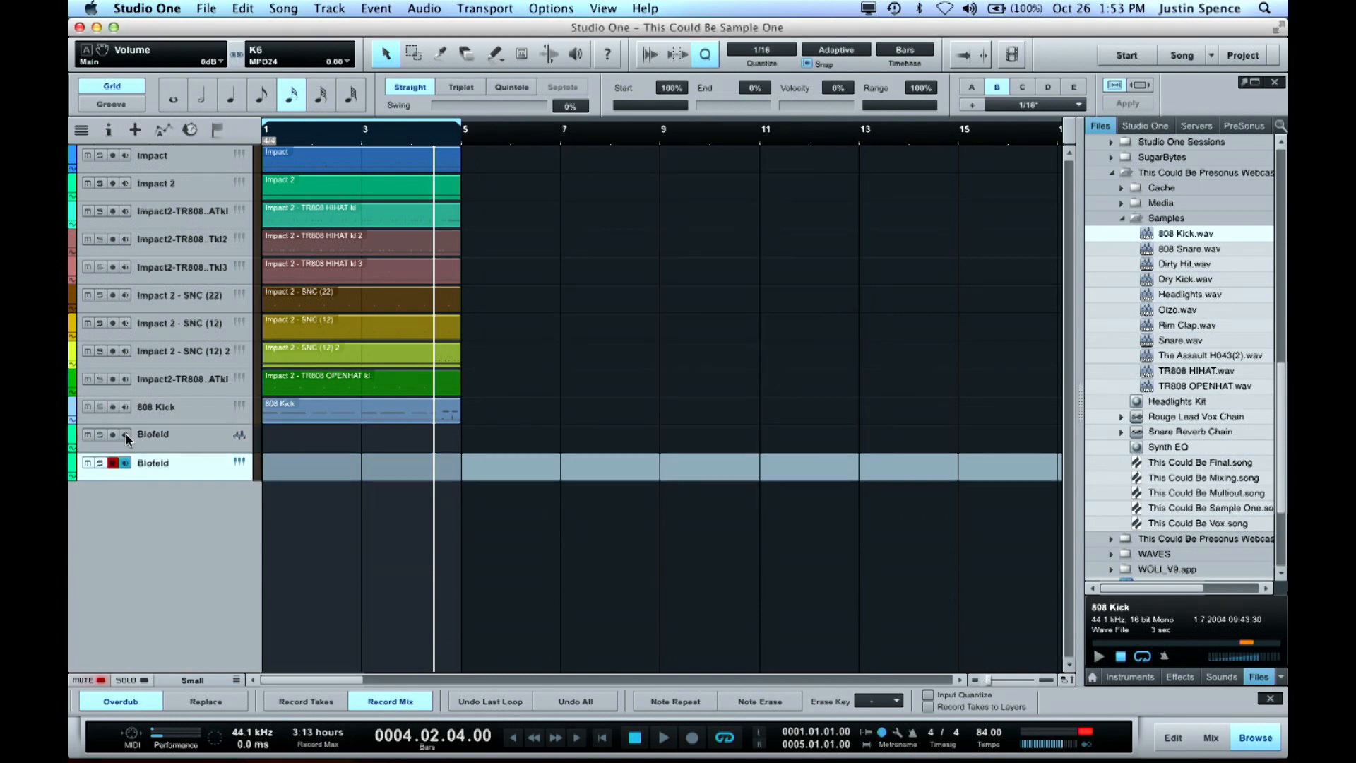
{"action": "key", "text": "shift+e"}
{"action": "key", "text": "shift+e"}
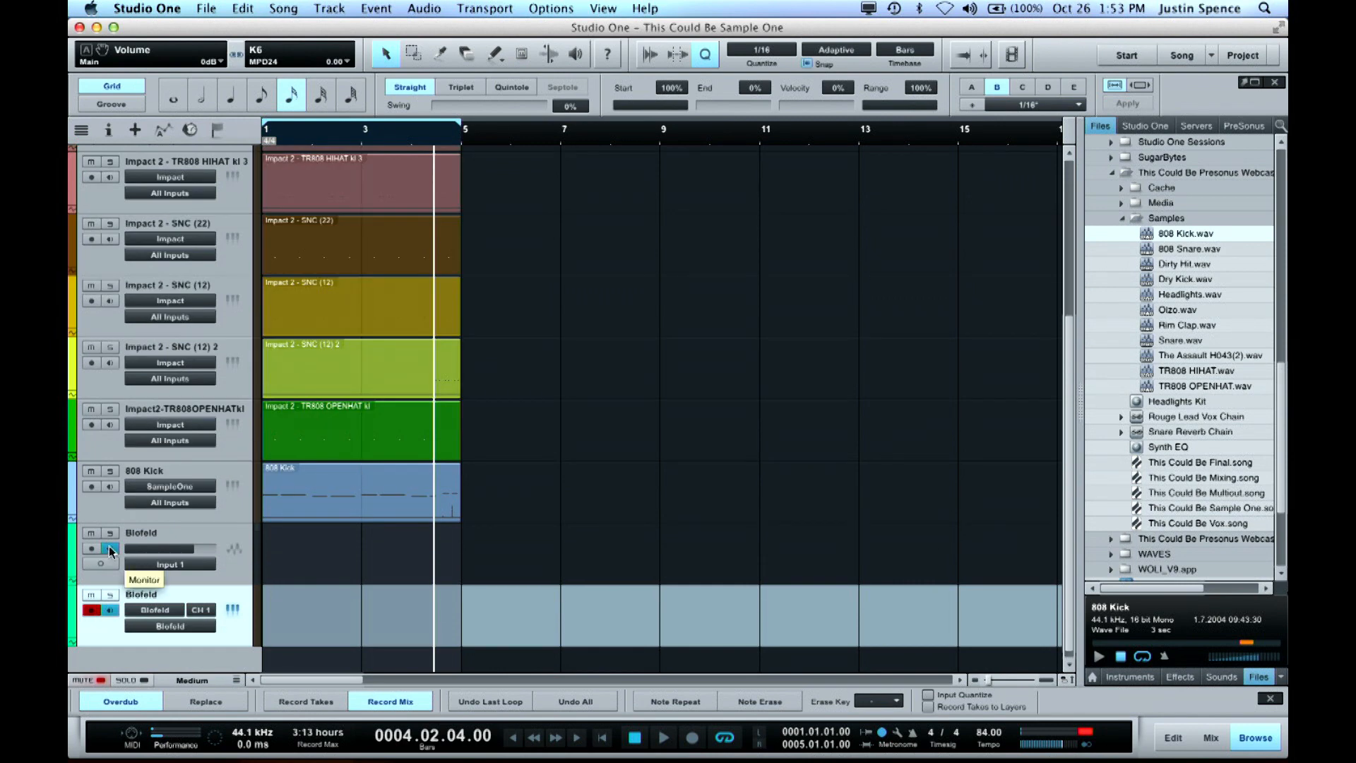
Turn on monitoring for the Blofeld audio track and lower its volume to -8.3 dB, with the playhead at the song start
{"action": "left_click", "coordinate": [110, 551]}
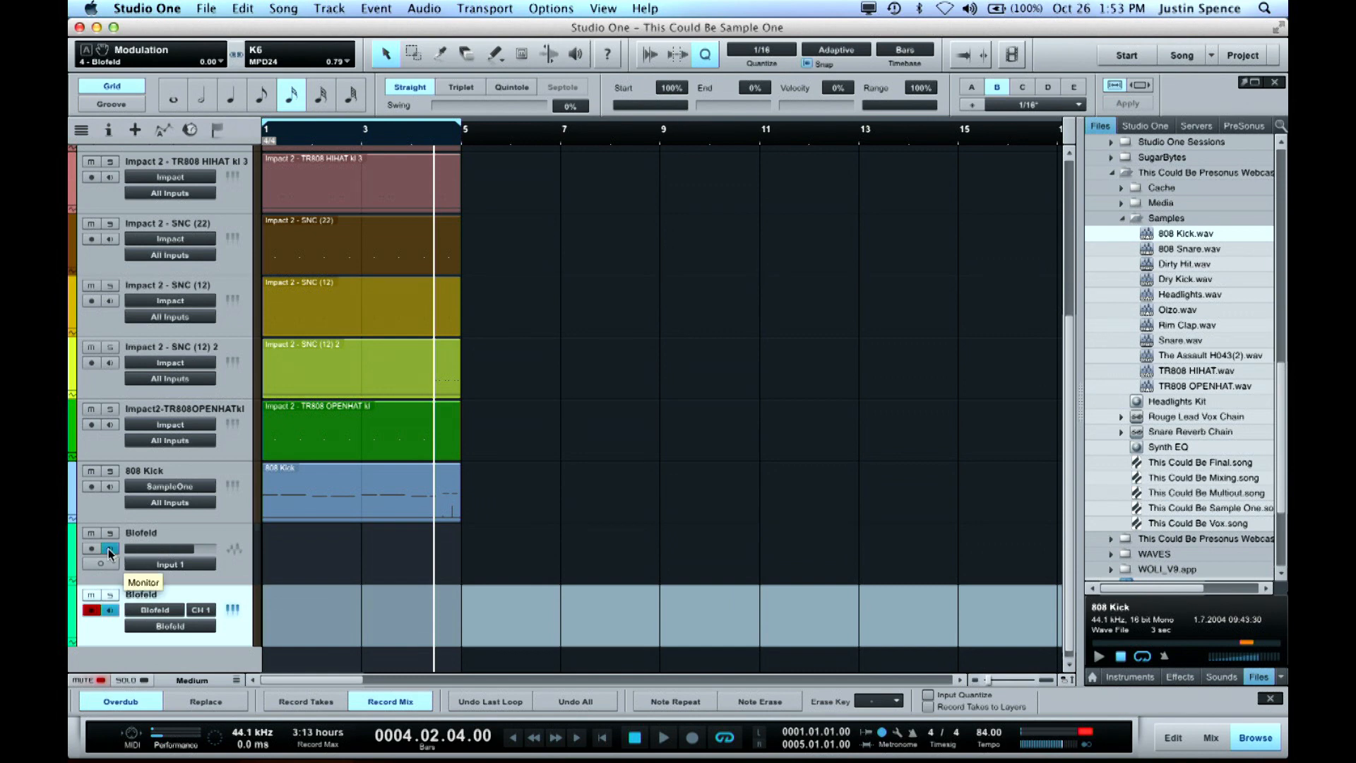
{"action": "key", "text": "super+s"}
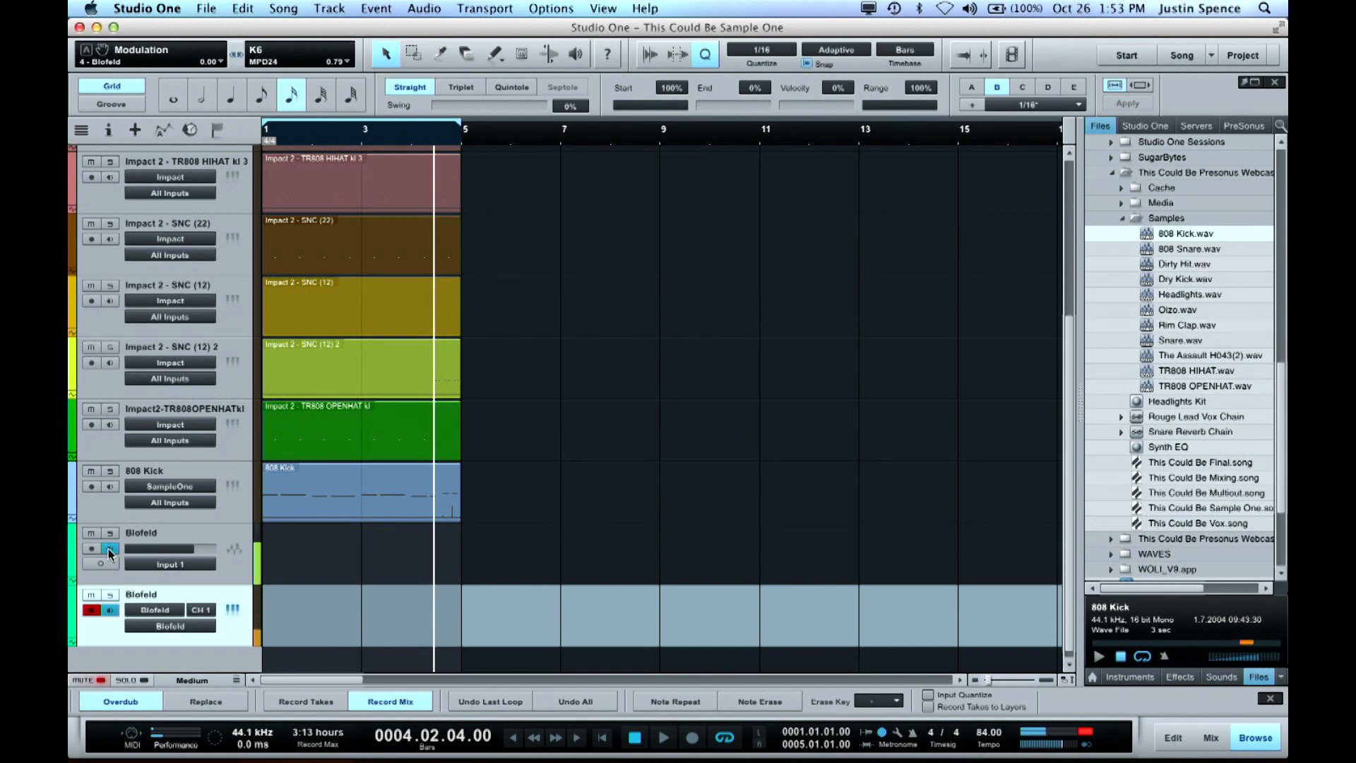
{"action": "mouse_move", "coordinate": [190, 547]}
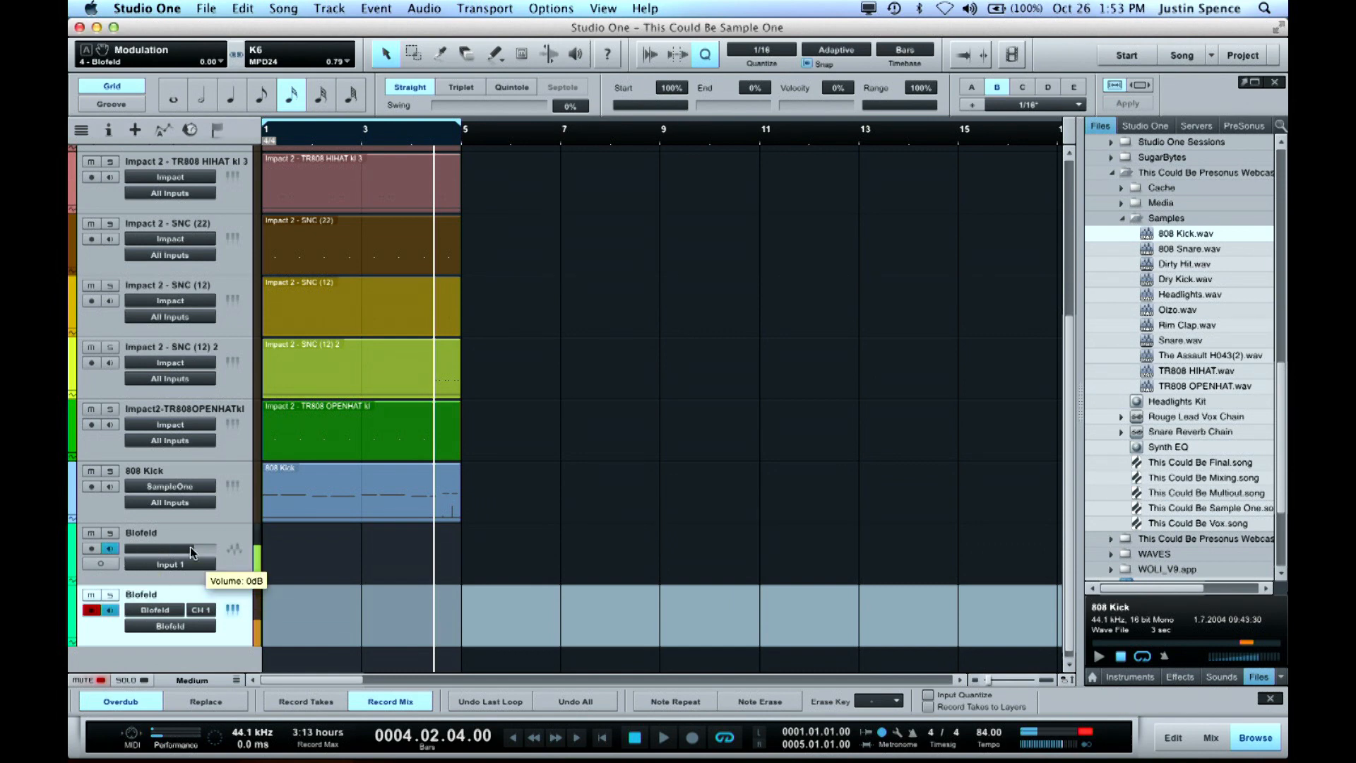
{"action": "key", "text": "comma"}
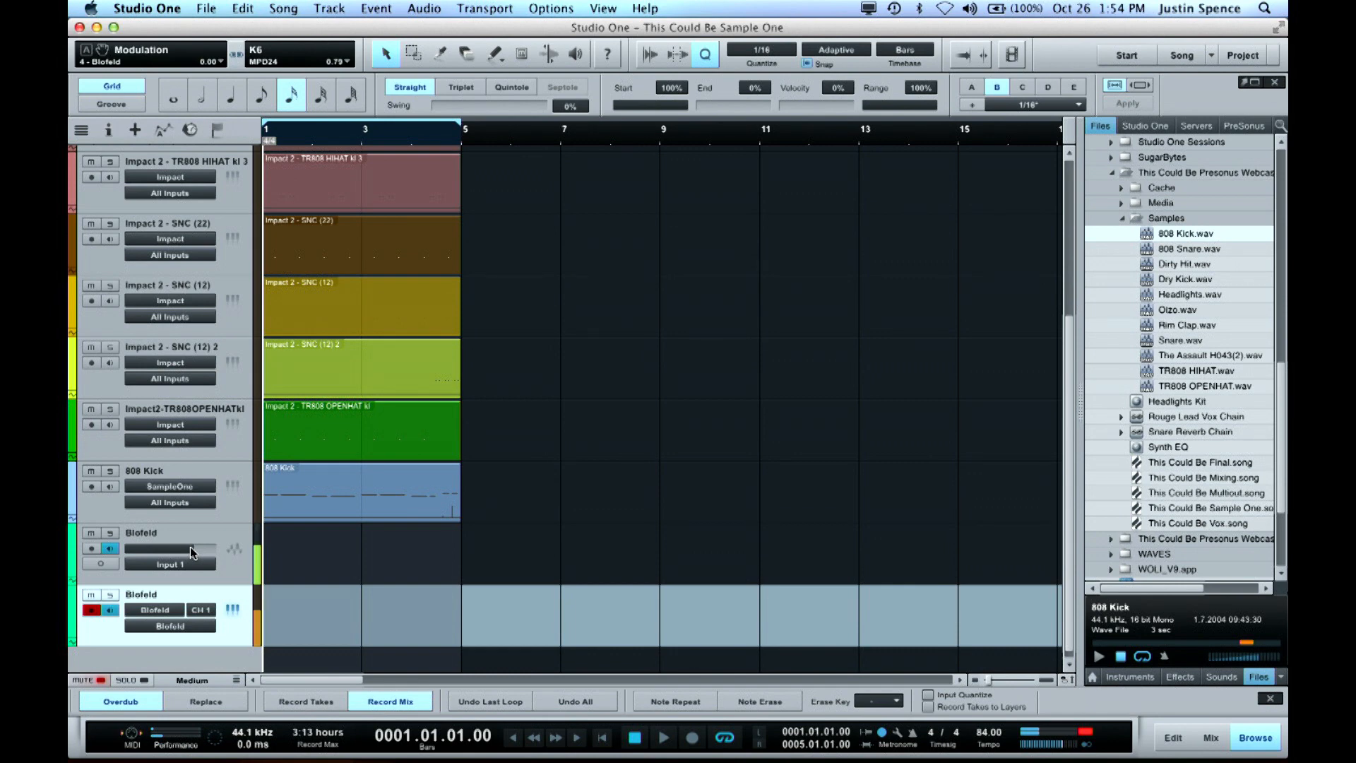
{"action": "left_click_drag", "start_coordinate": [190, 551], "coordinate": [177, 552]}
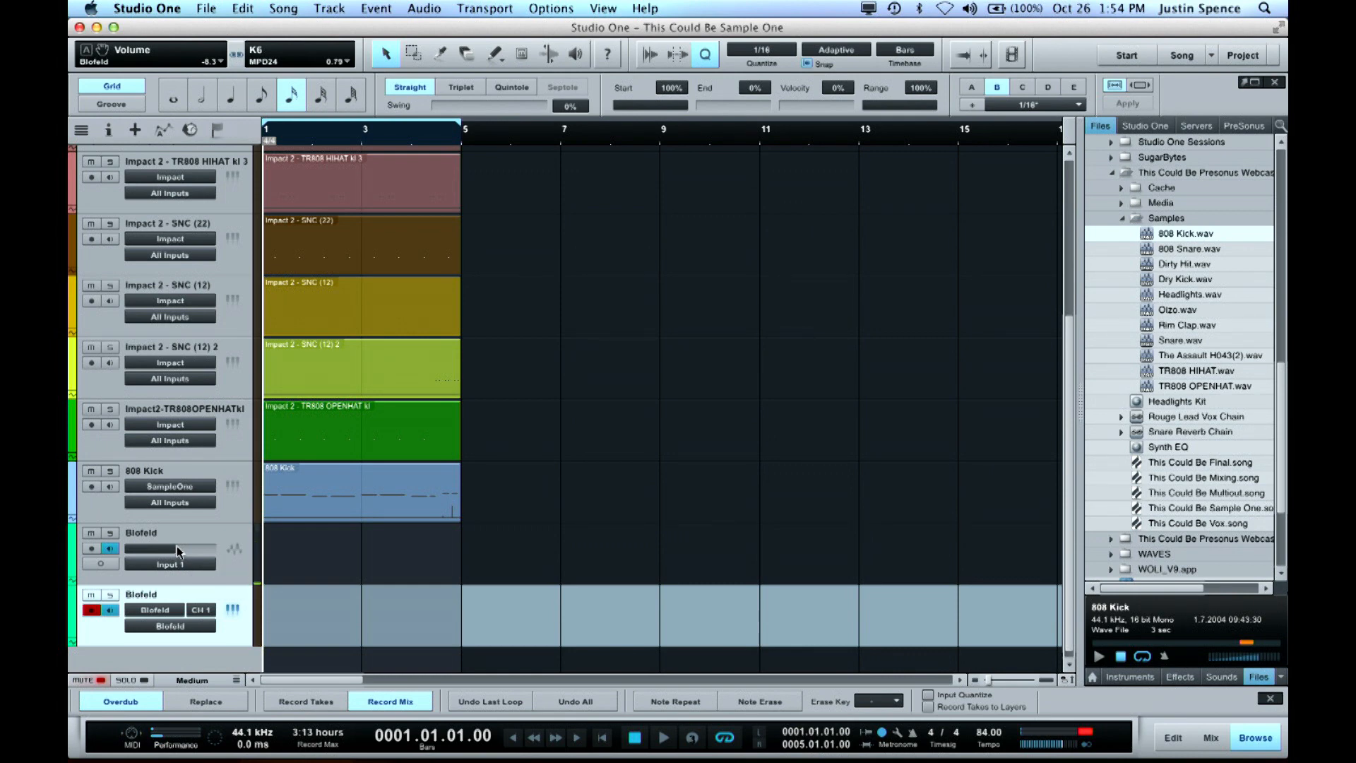
Record a four-bar part on the Blofeld instrument track while raising the Blofeld audio track's volume to +3.5 dB
{"action": "key", "text": "KP_Multiply"}
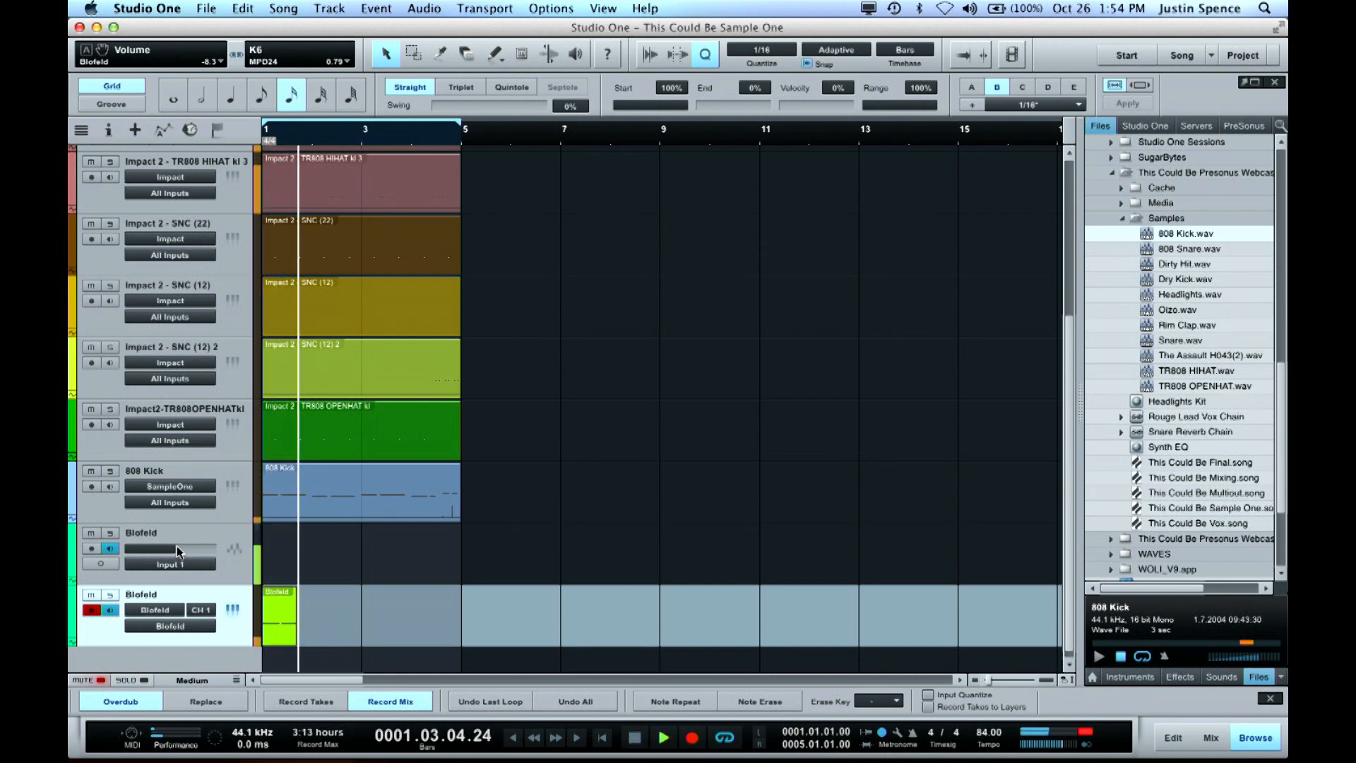
{"action": "left_click_drag", "start_coordinate": [189, 551], "coordinate": [205, 553]}
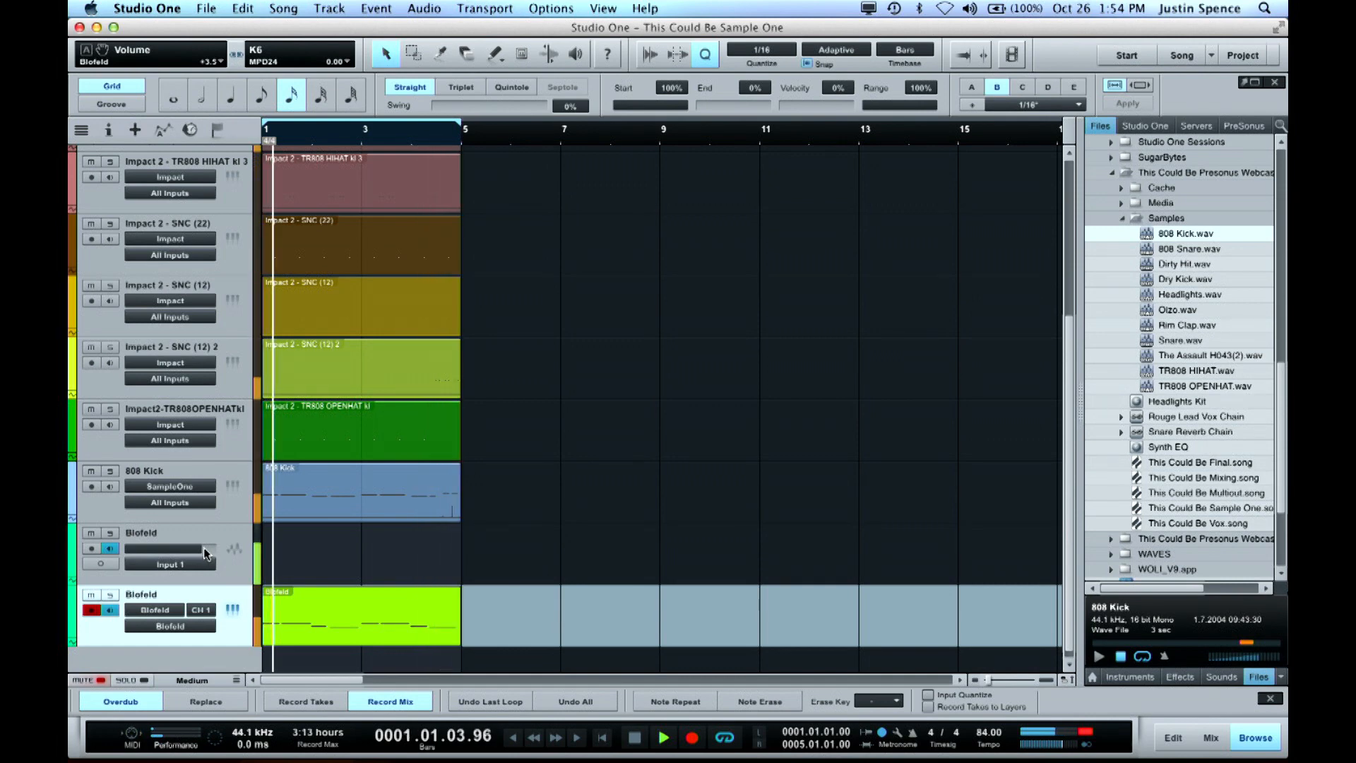
{"action": "key", "text": "KP_Multiply"}
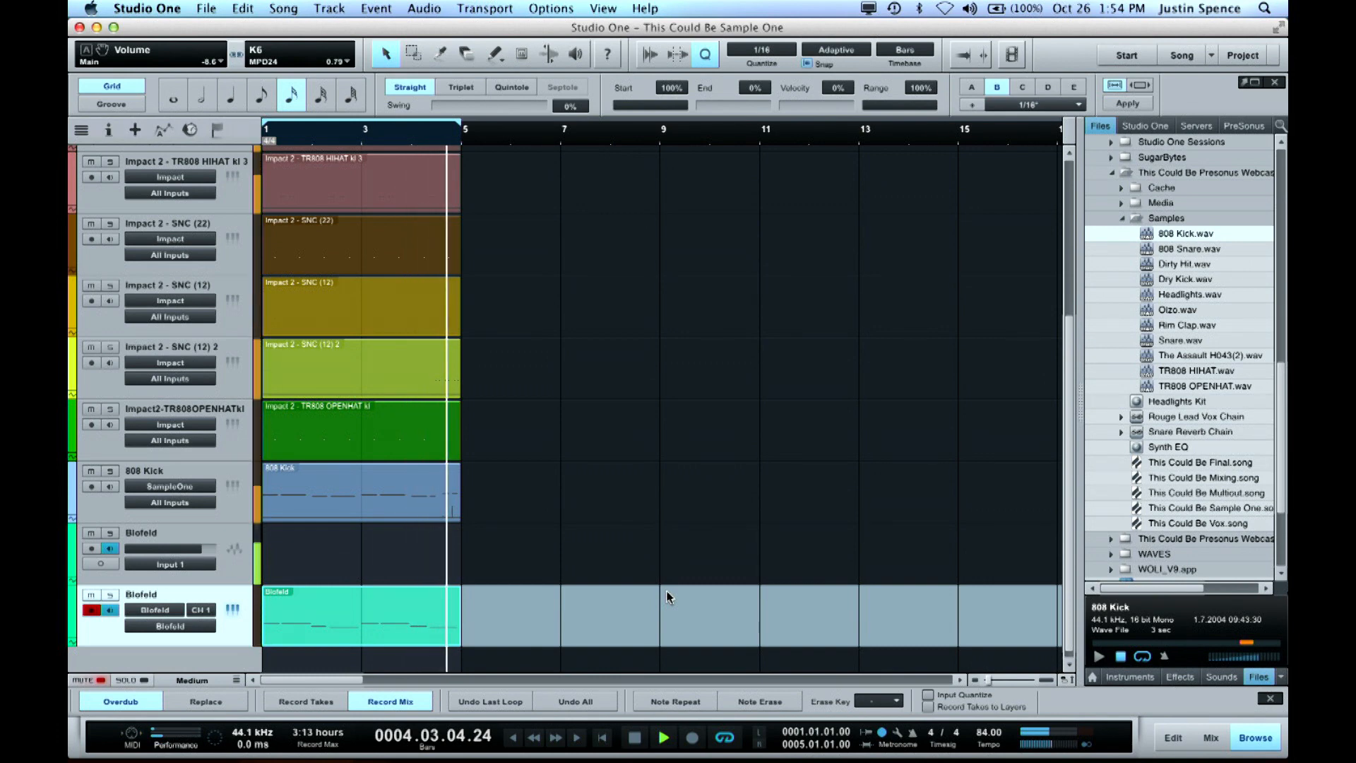
{"action": "key", "text": "space"}
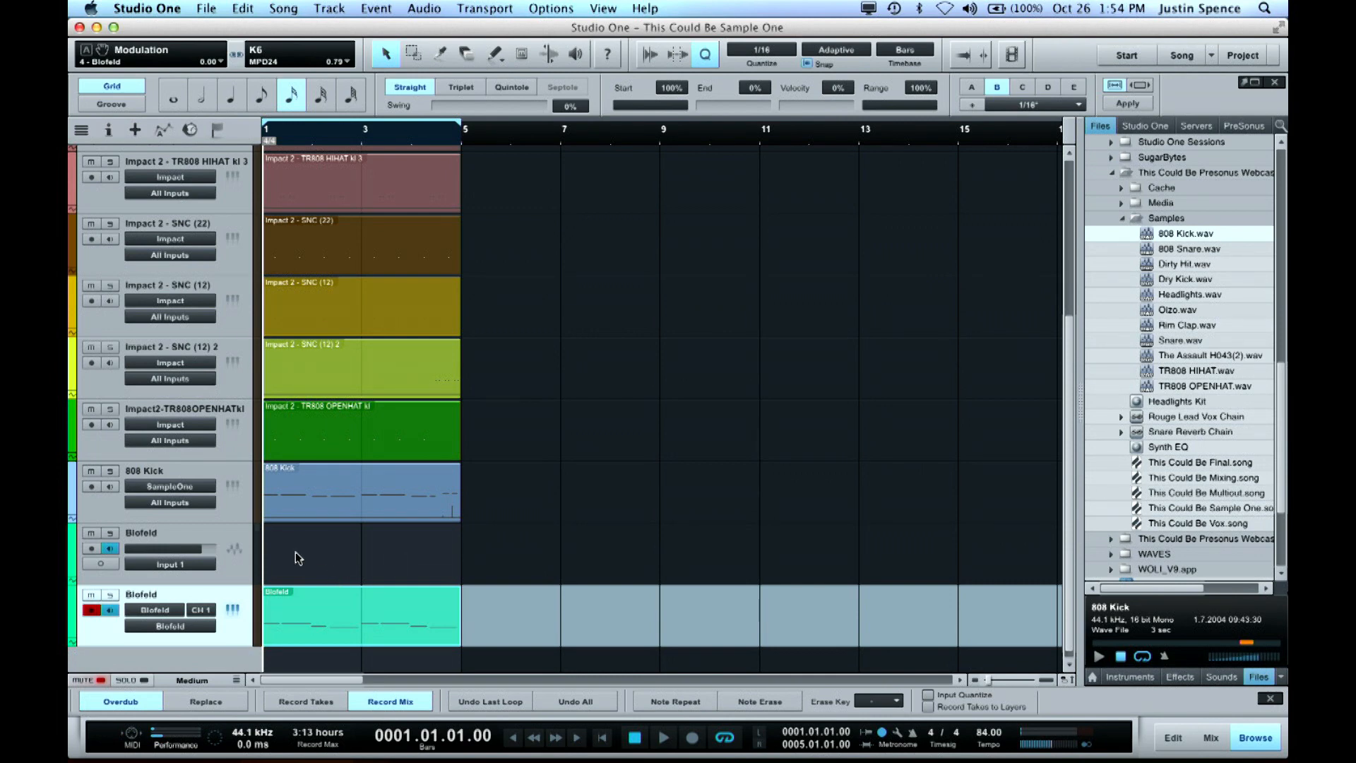
Turn off monitoring on the Blofeld audio track and bounce the Blofeld instrument part to audio with Input 1 as the record input
{"action": "left_click", "coordinate": [109, 548]}
{"action": "left_click", "coordinate": [91, 609]}
{"action": "key", "text": "r"}
{"action": "right_click", "coordinate": [234, 628]}
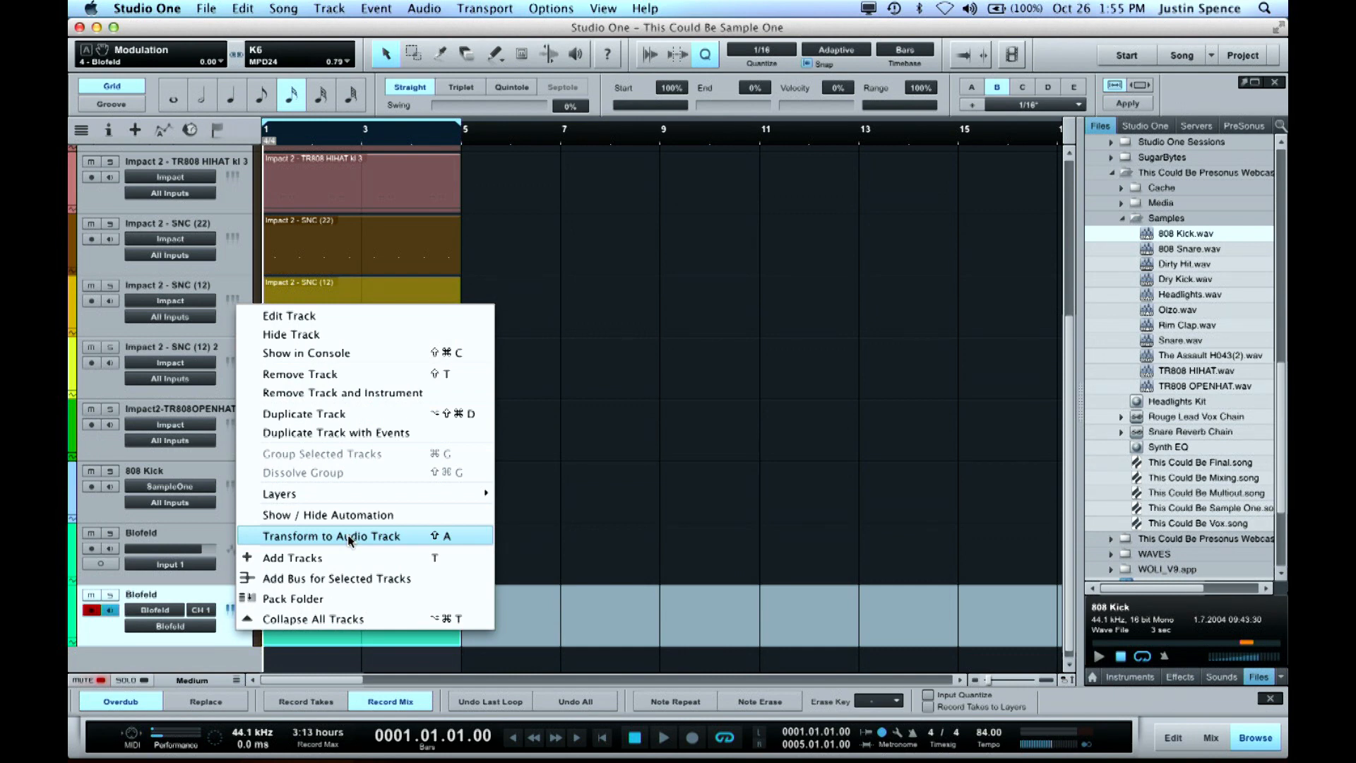
{"action": "left_click", "coordinate": [660, 531]}
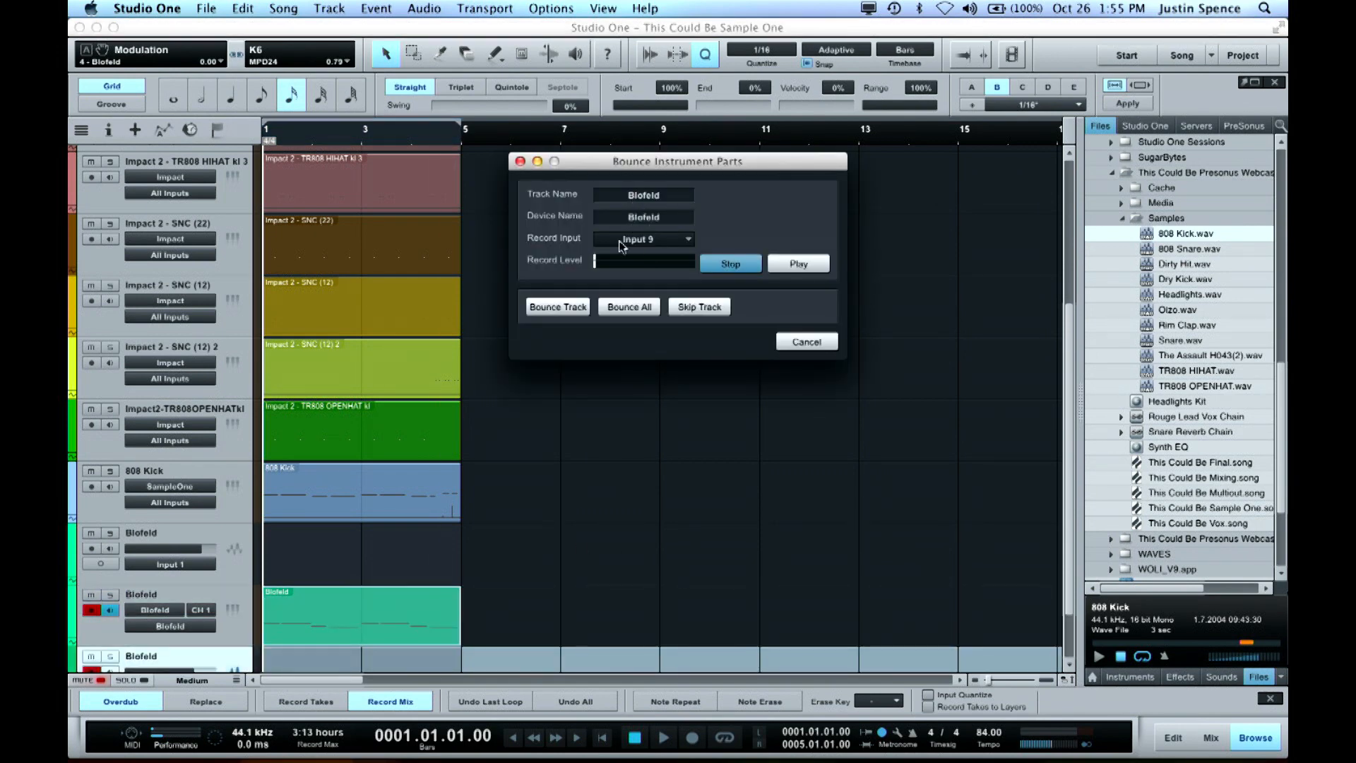
{"action": "left_click", "coordinate": [654, 240]}
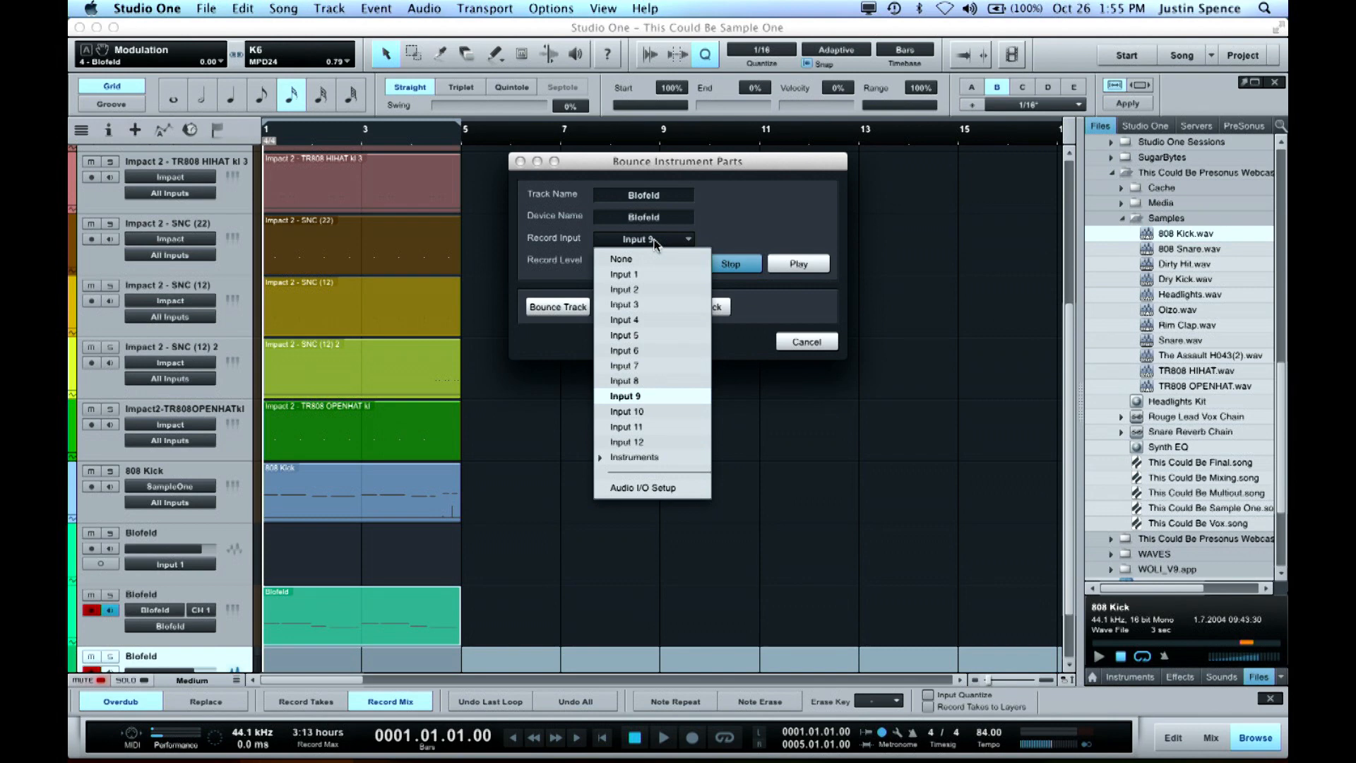
{"action": "left_click", "coordinate": [647, 274]}
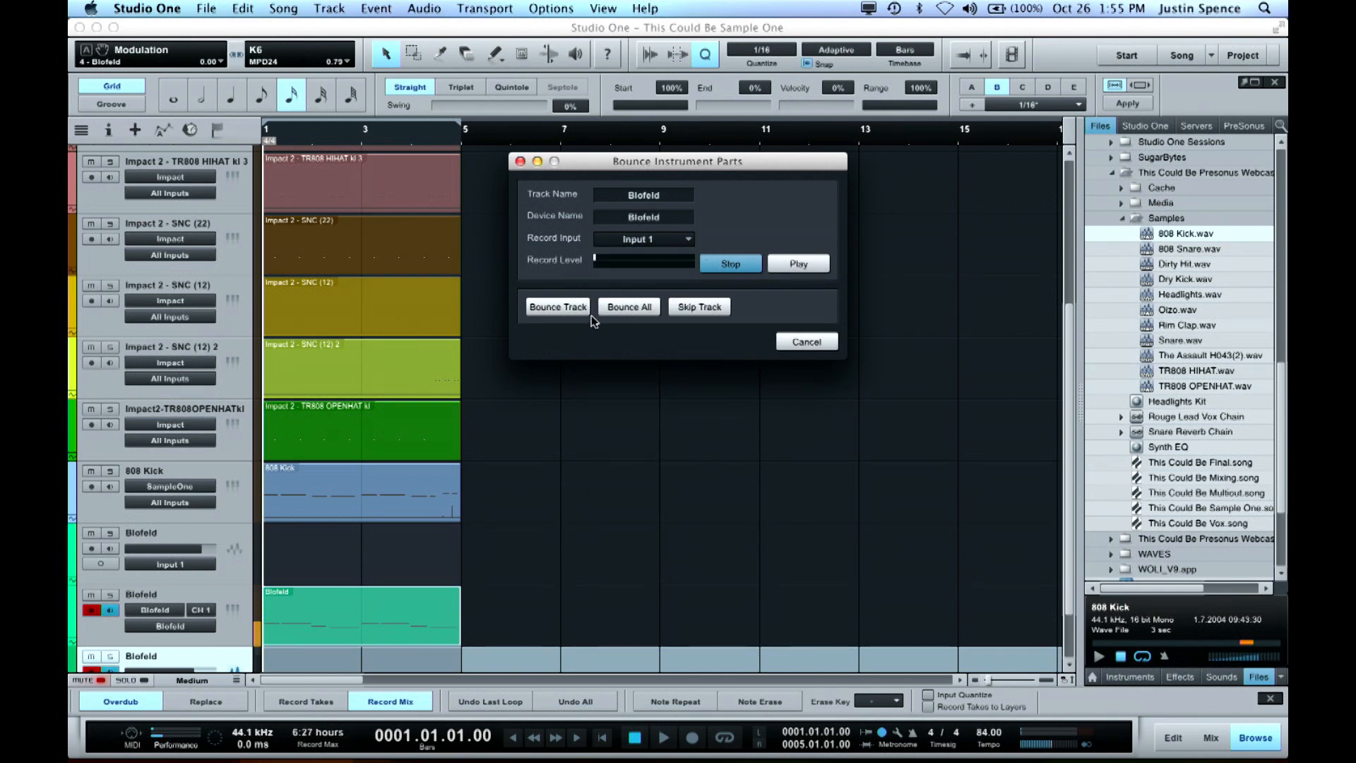
{"action": "left_click", "coordinate": [567, 309]}
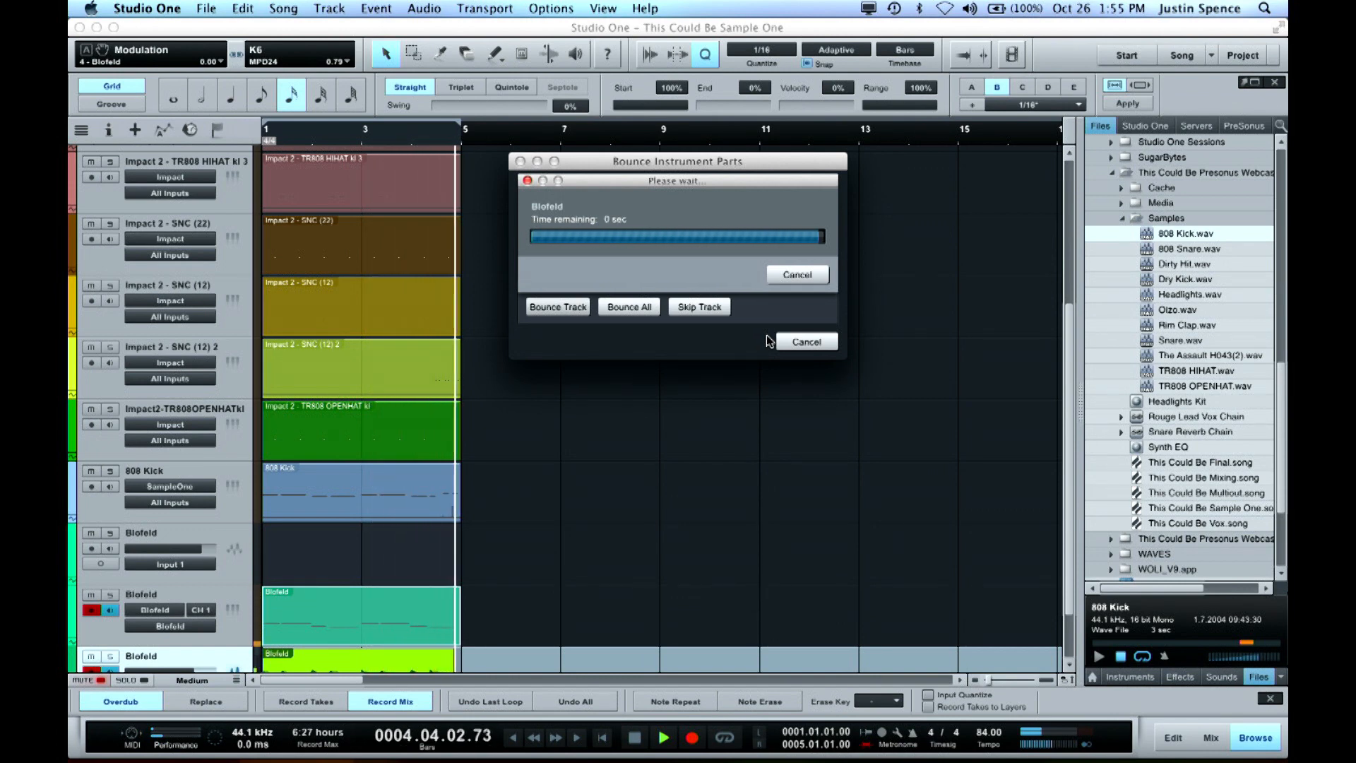
Disarm the Blofeld instrument track and mute both it and the original empty Blofeld audio track
{"action": "scroll", "coordinate": [692, 375], "scroll_direction": "down", "scroll_amount": 1}
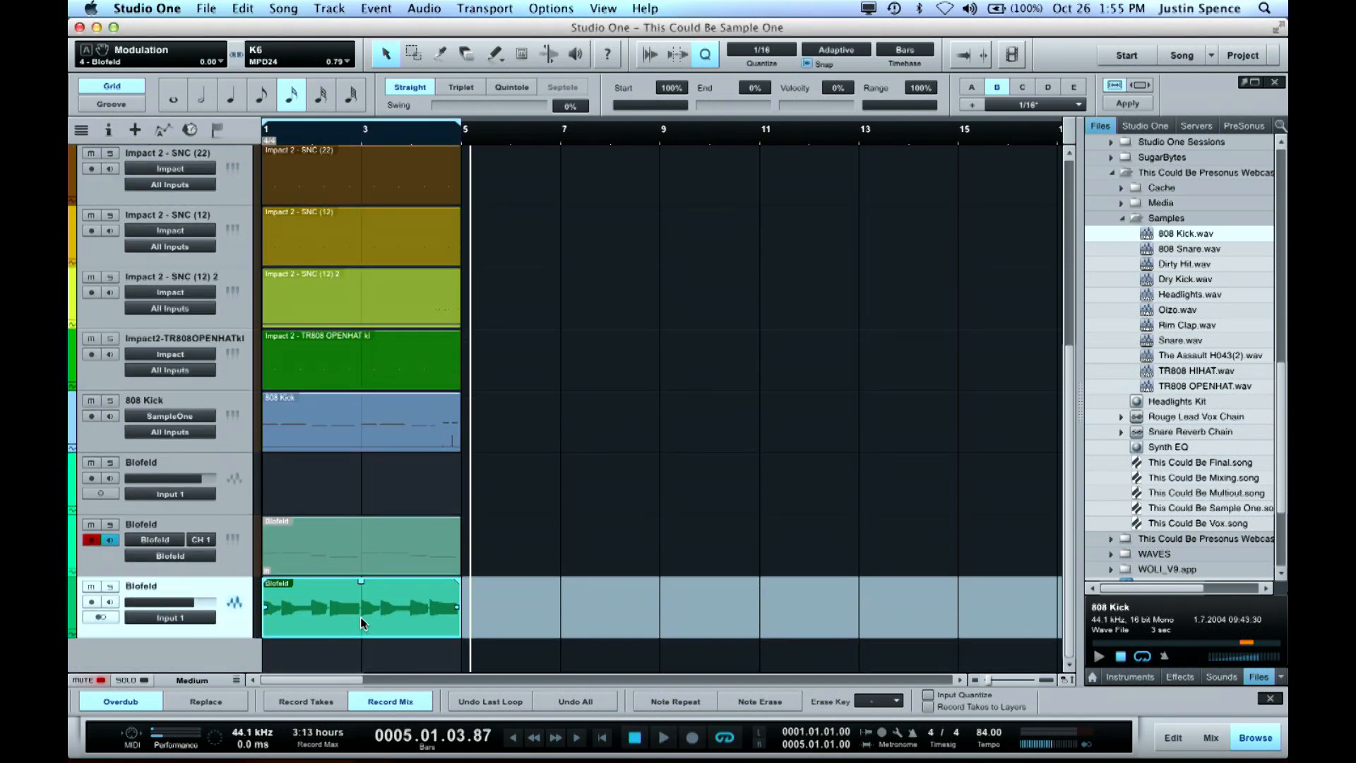
{"action": "left_click", "coordinate": [93, 539]}
{"action": "left_click", "coordinate": [90, 524]}
{"action": "left_click", "coordinate": [90, 461]}
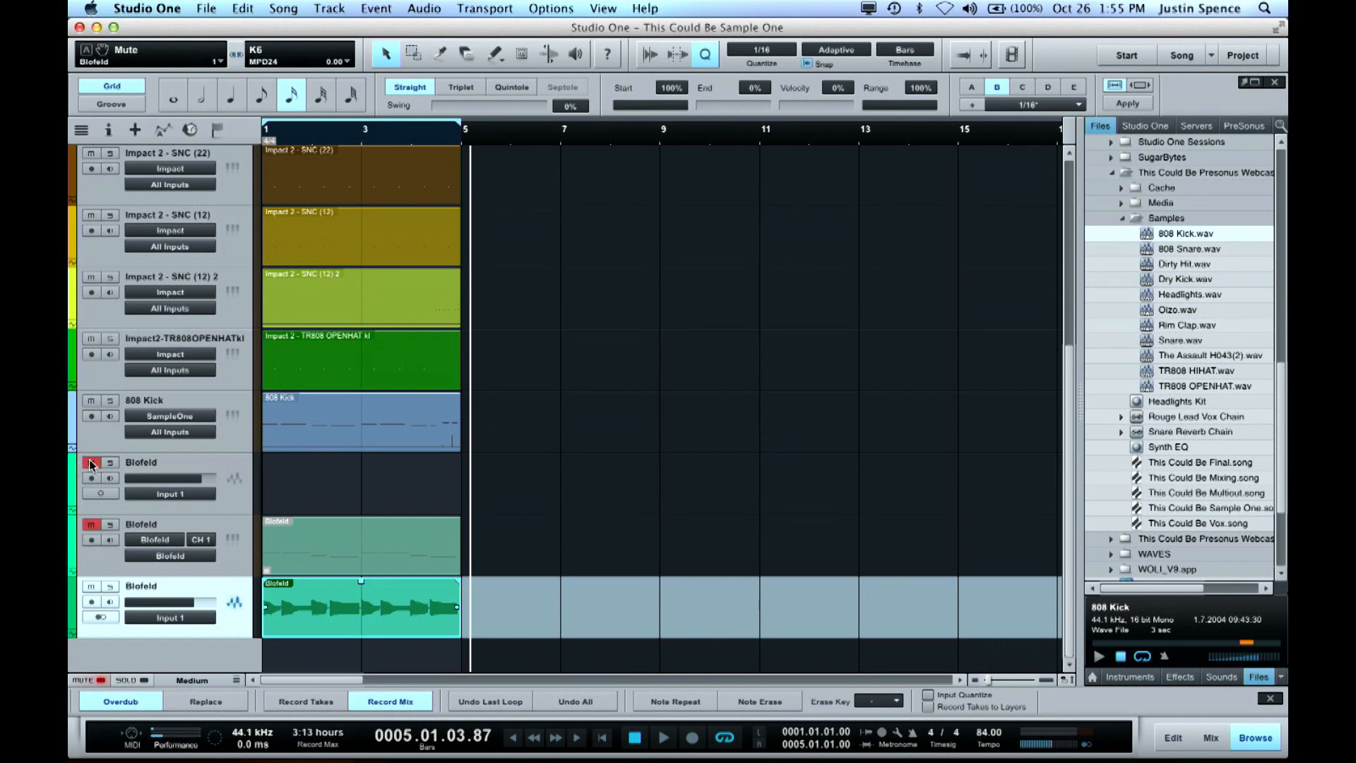
Hide the original Blofeld audio and instrument tracks from the arrangement and set the track height to Small
{"action": "left_click", "coordinate": [197, 471]}
{"action": "left_click", "coordinate": [195, 521], "text": "shift"}
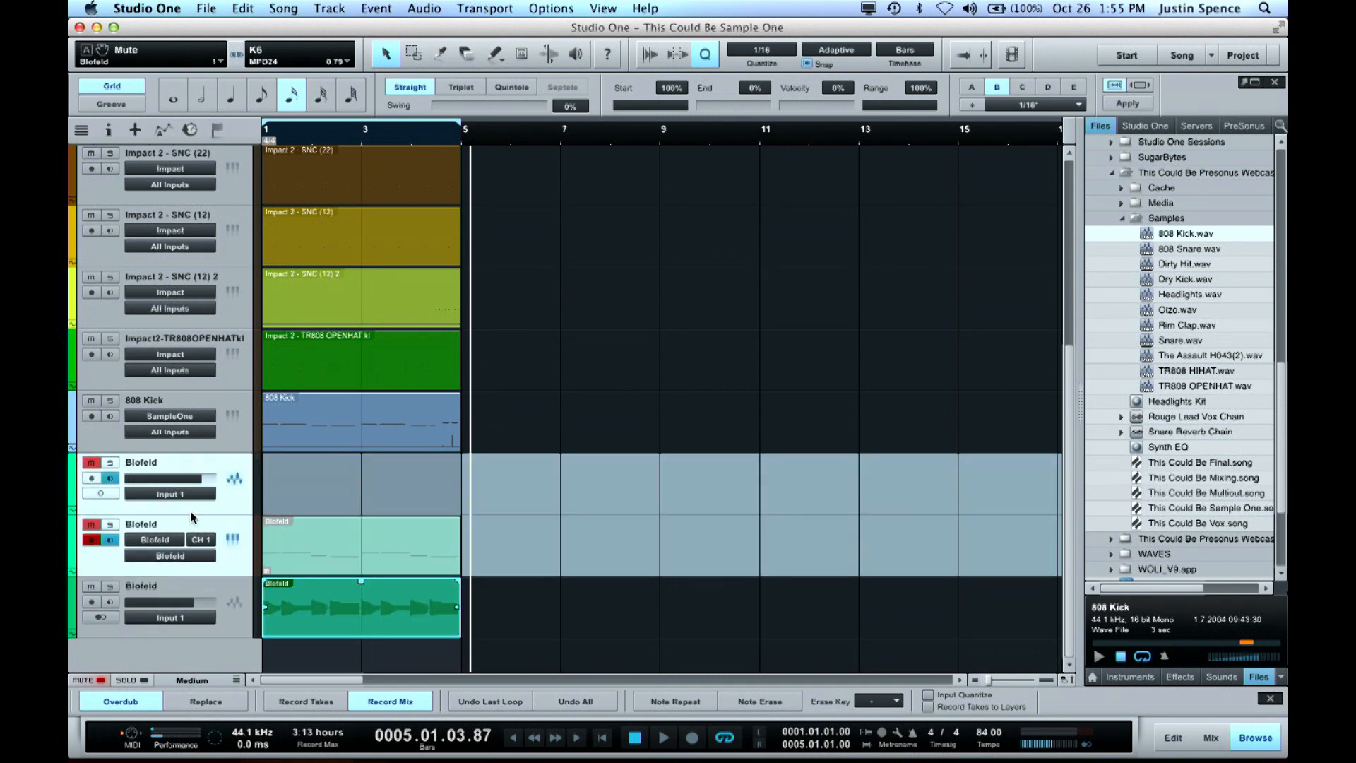
{"action": "left_click", "coordinate": [81, 130]}
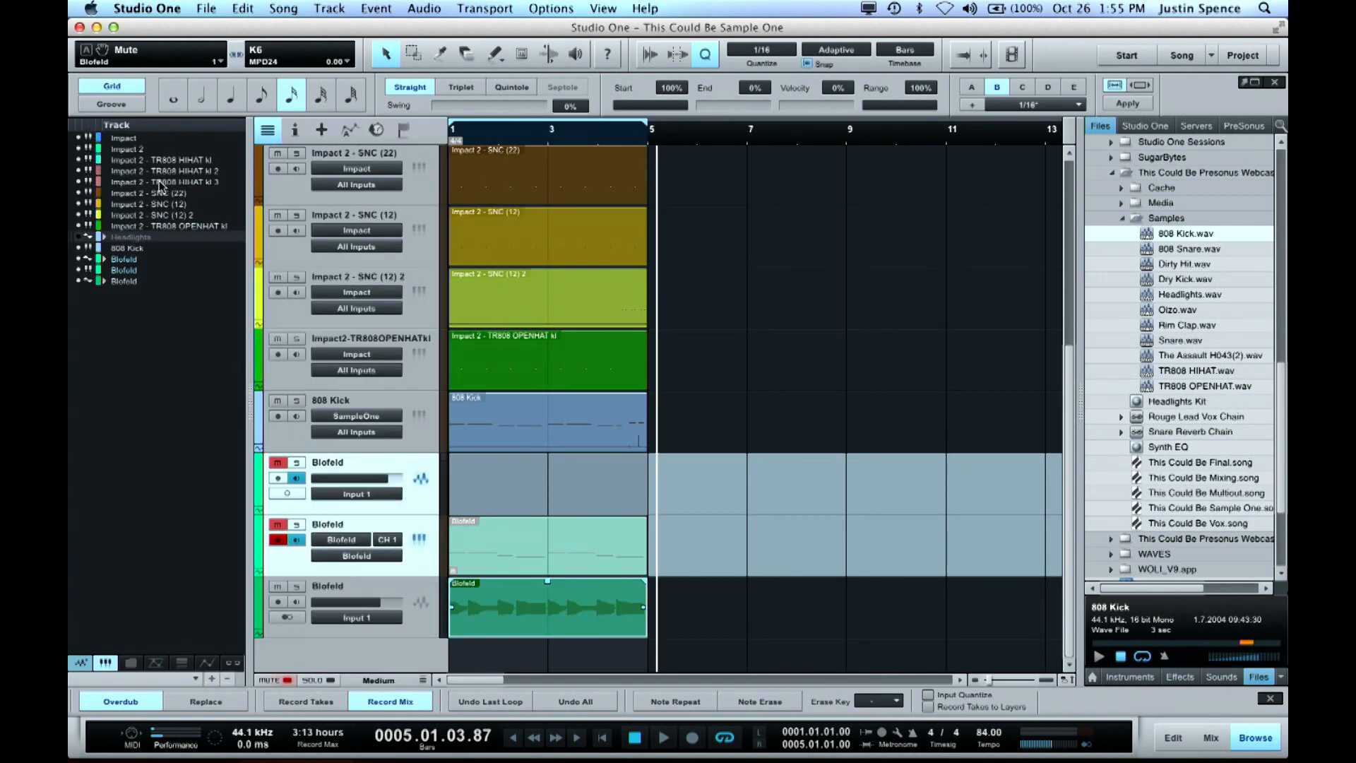
{"action": "left_click", "coordinate": [78, 260]}
{"action": "left_click", "coordinate": [79, 269]}
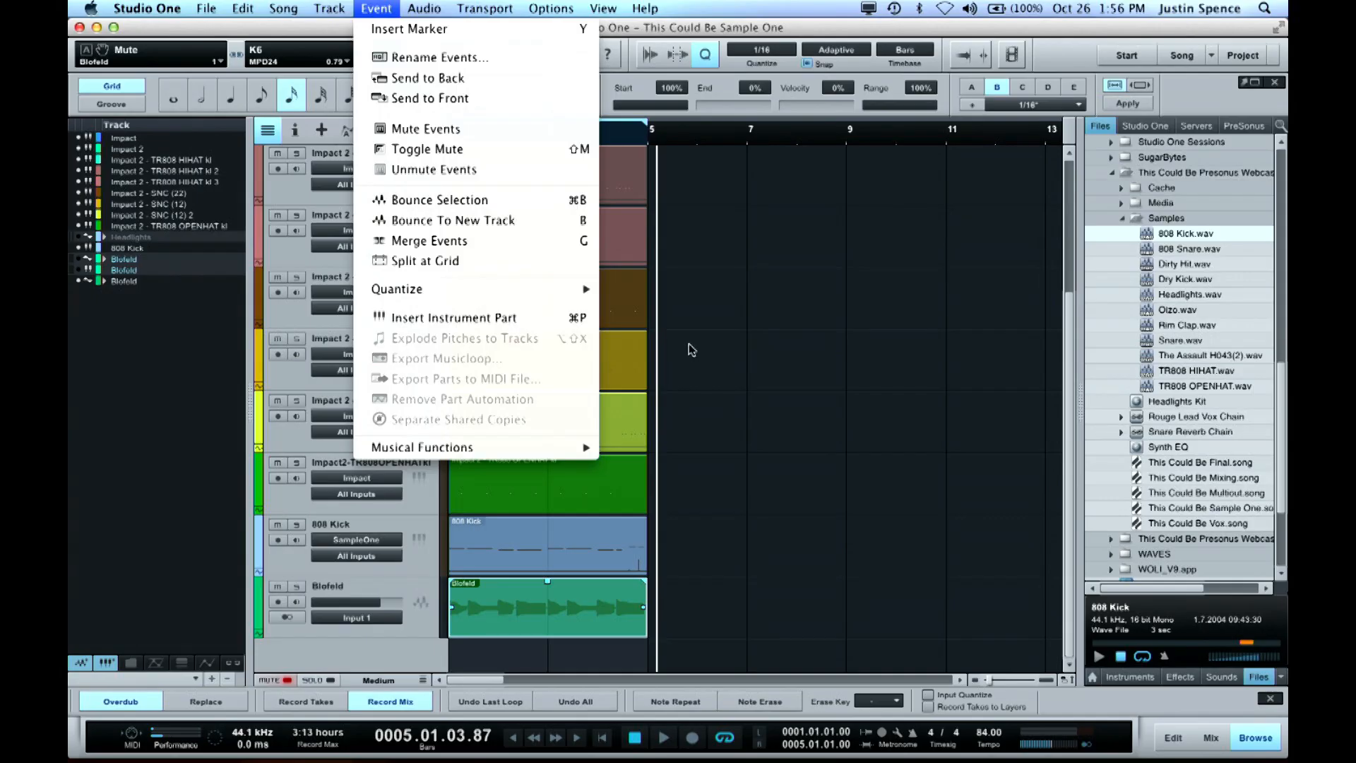
{"action": "left_click", "coordinate": [692, 349]}
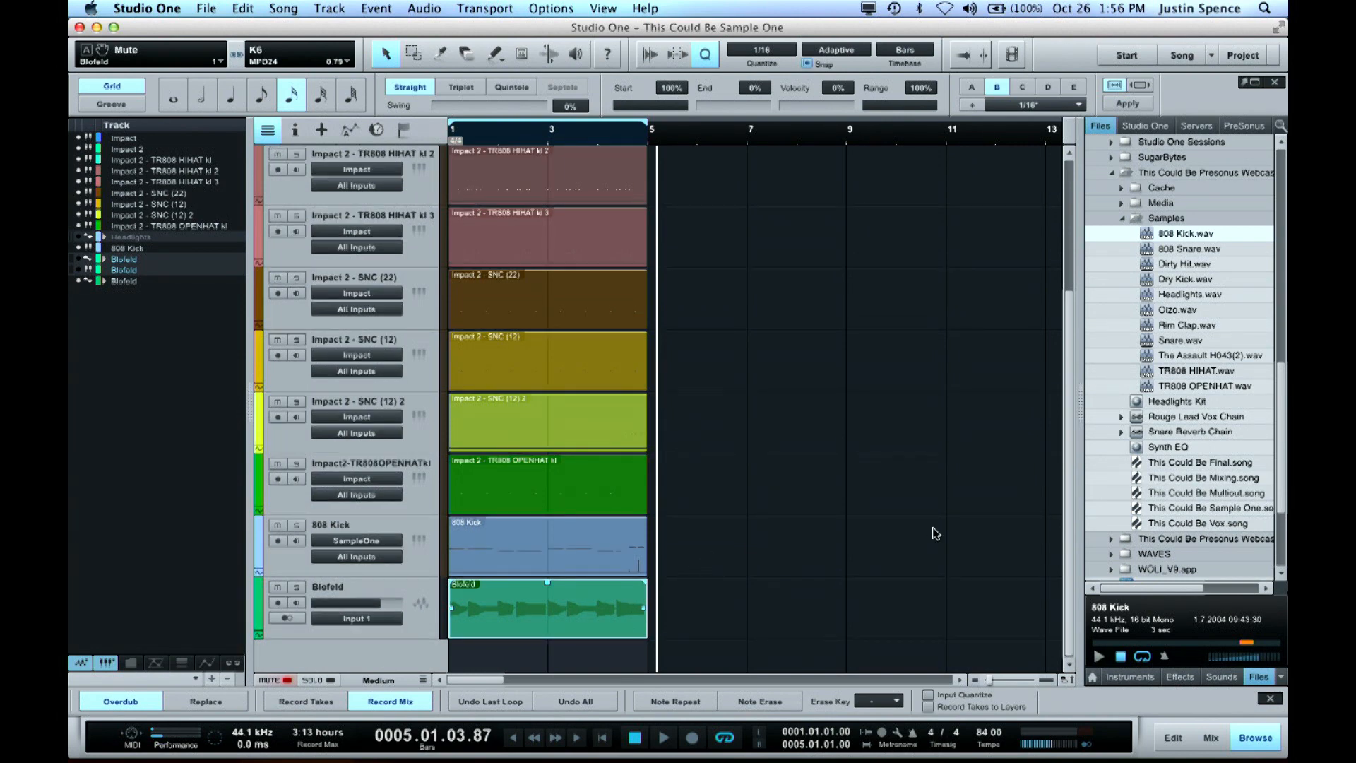
{"action": "key", "text": "shift+w"}
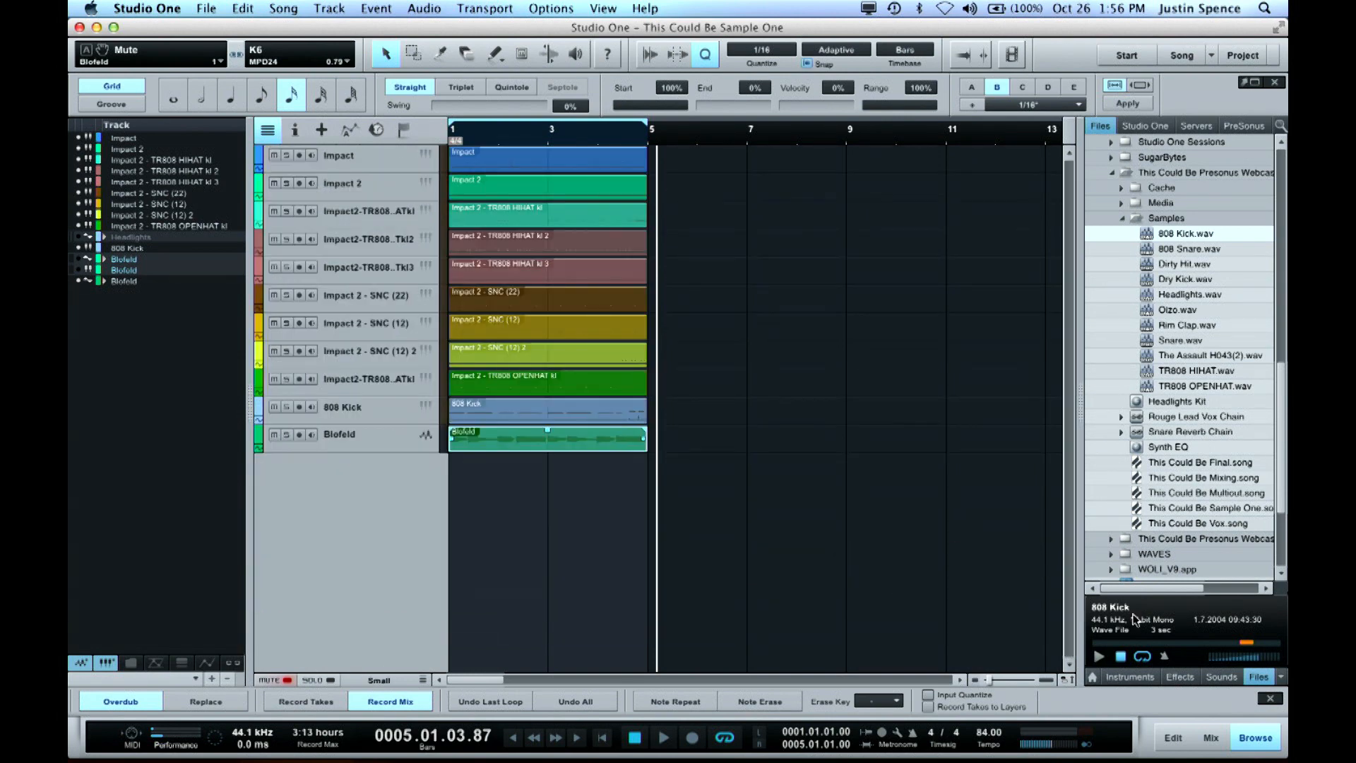
Search the sound library for GATE LFO and add the Gate Lfo preset to the arrangement as a new Presence instrument track
{"action": "left_click", "coordinate": [1218, 677]}
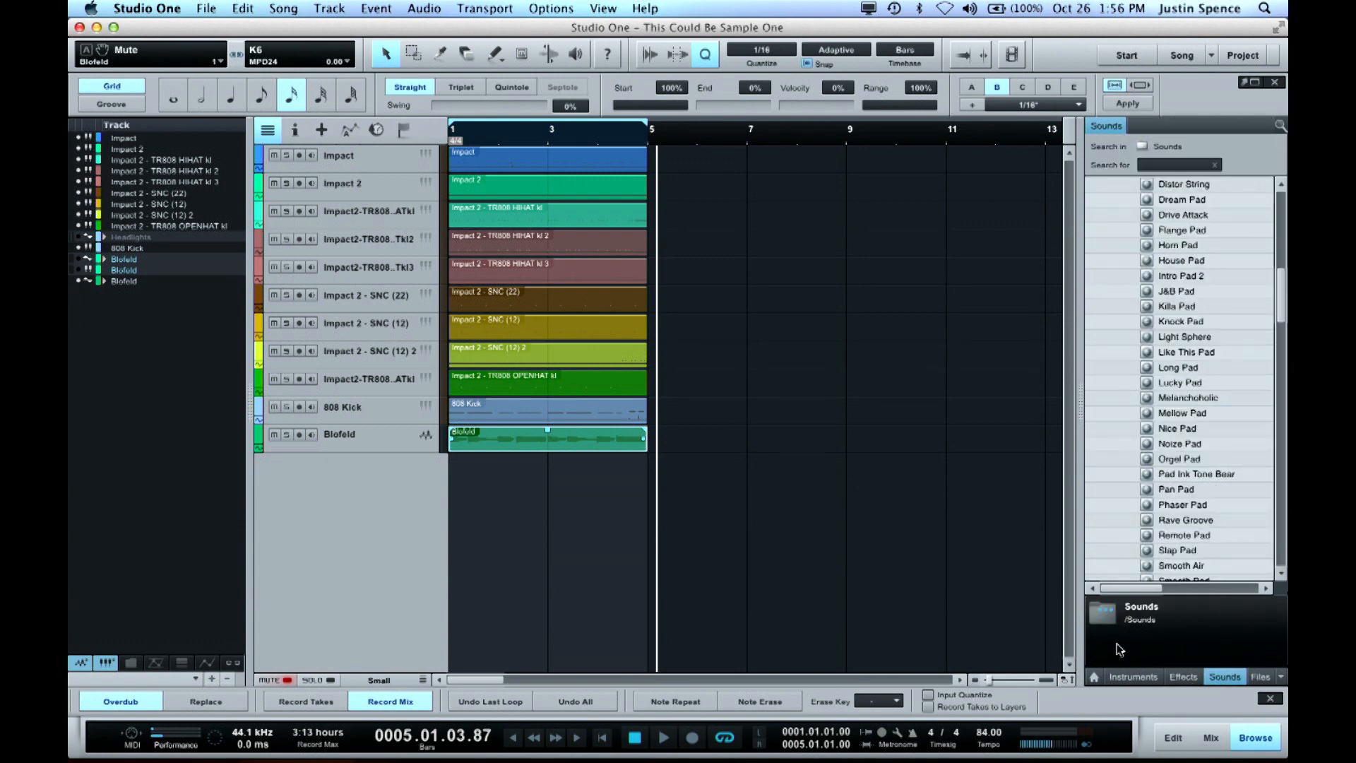
{"action": "left_click_drag", "start_coordinate": [1079, 643], "coordinate": [1025, 640]}
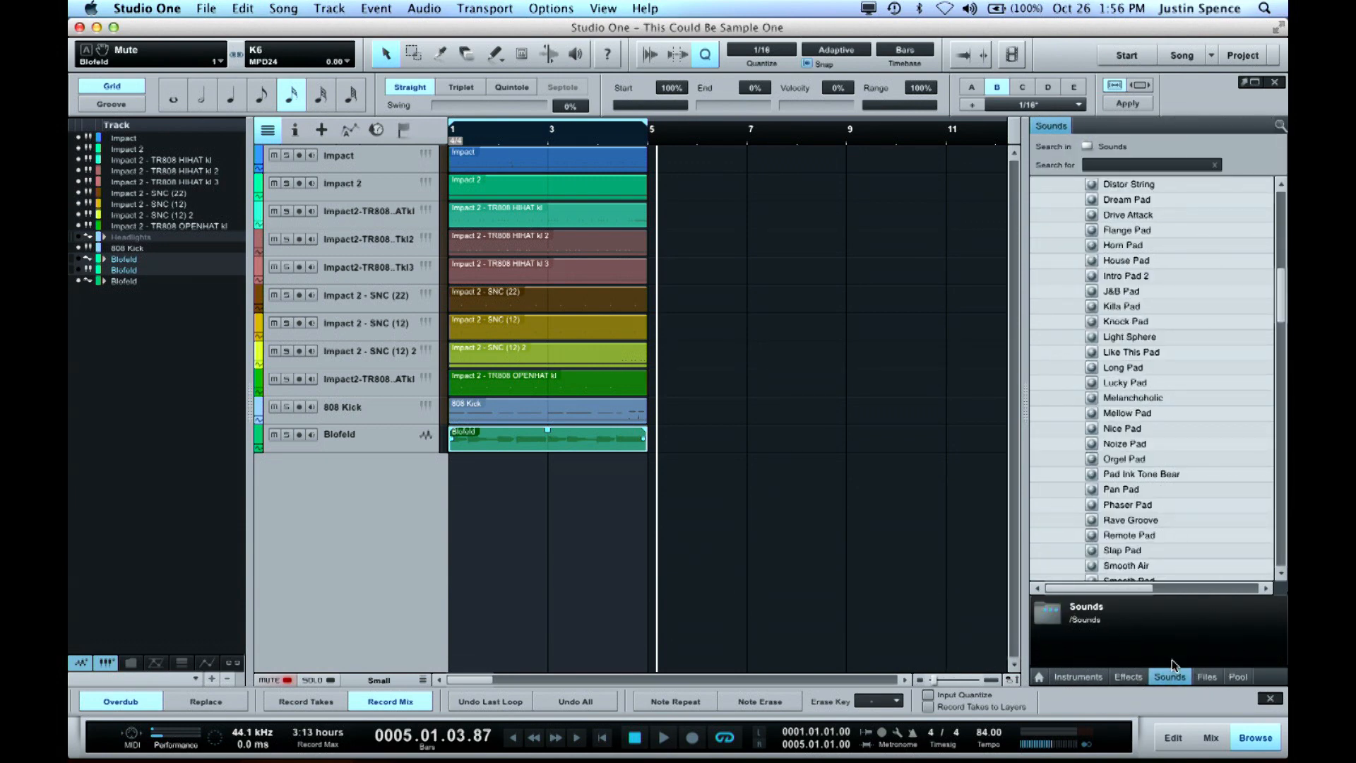
{"action": "scroll", "coordinate": [1207, 251], "scroll_direction": "up", "scroll_amount": 12}
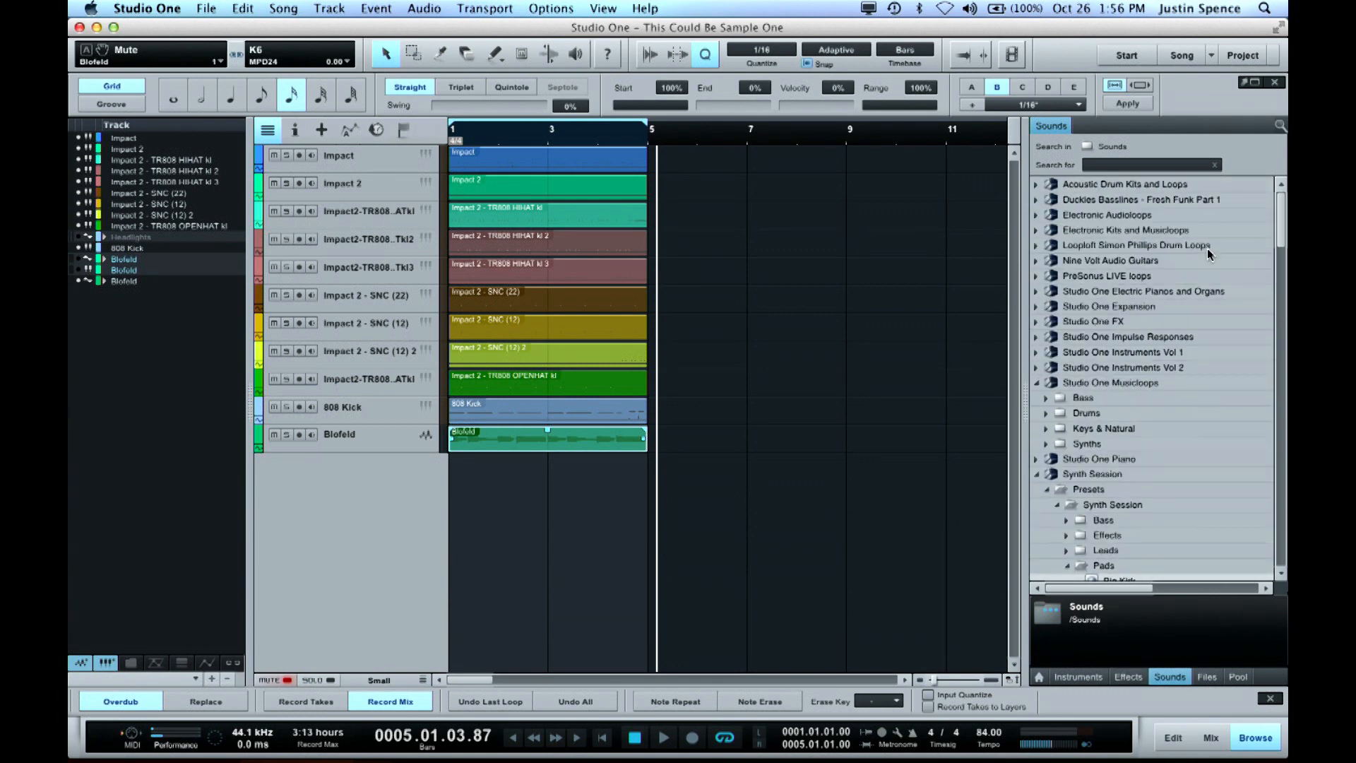
{"action": "left_click", "coordinate": [1138, 164]}
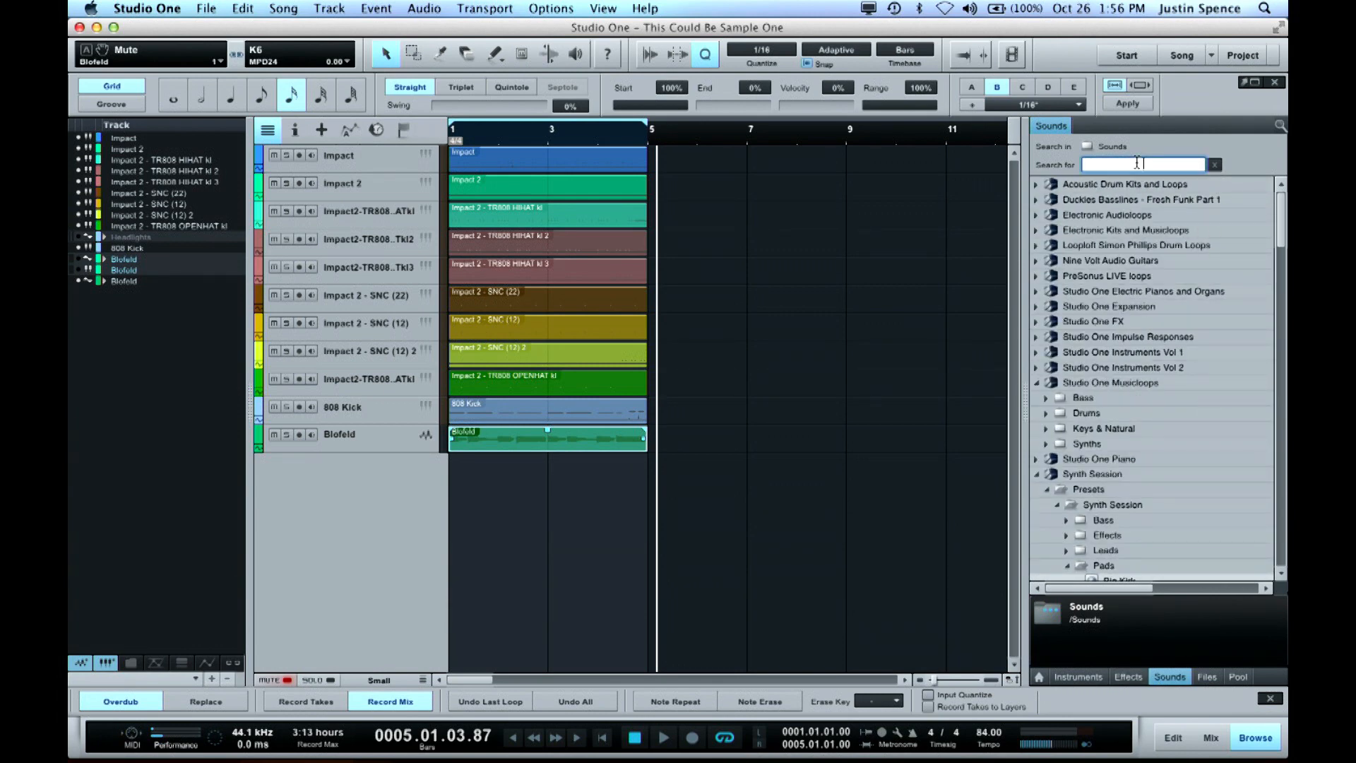
{"action": "type", "text": "GATE LFO"}
{"action": "key", "text": "Return"}
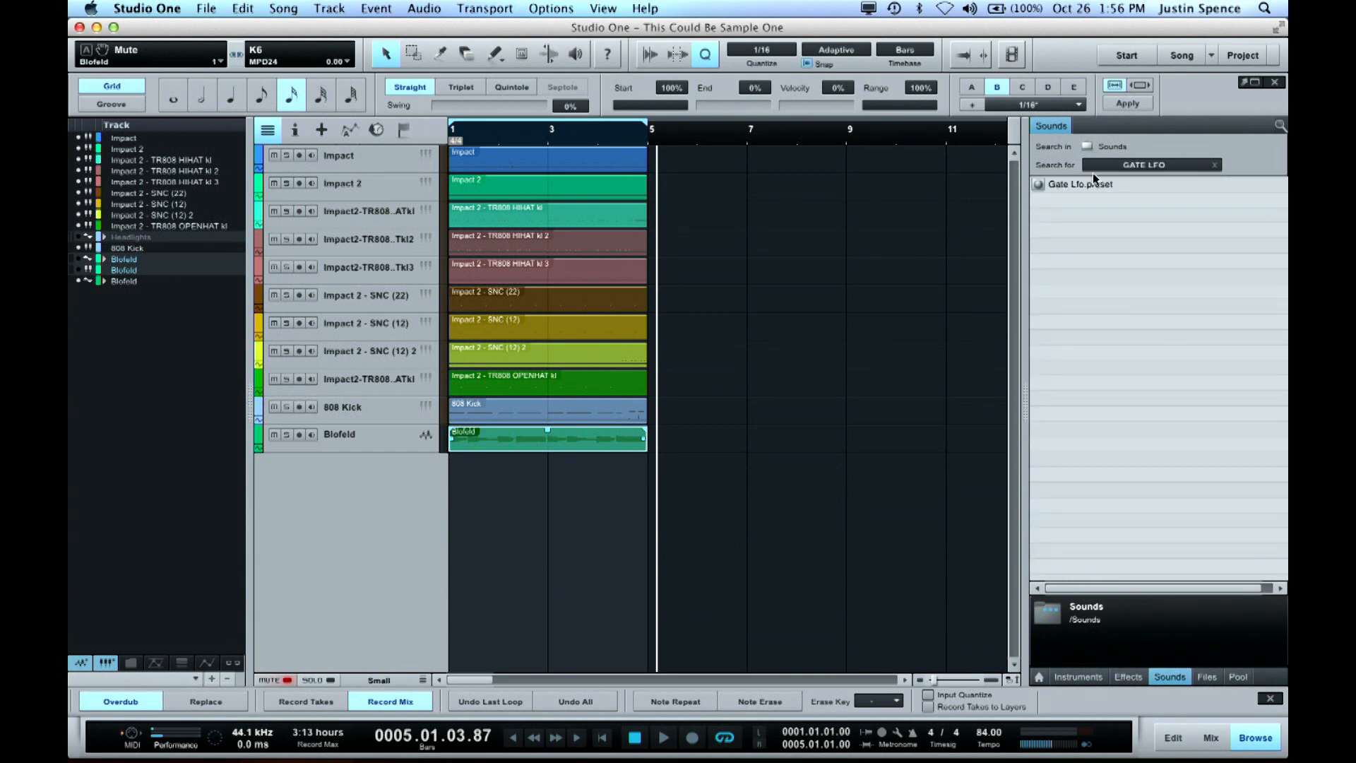
{"action": "left_click_drag", "start_coordinate": [1087, 183], "coordinate": [393, 519]}
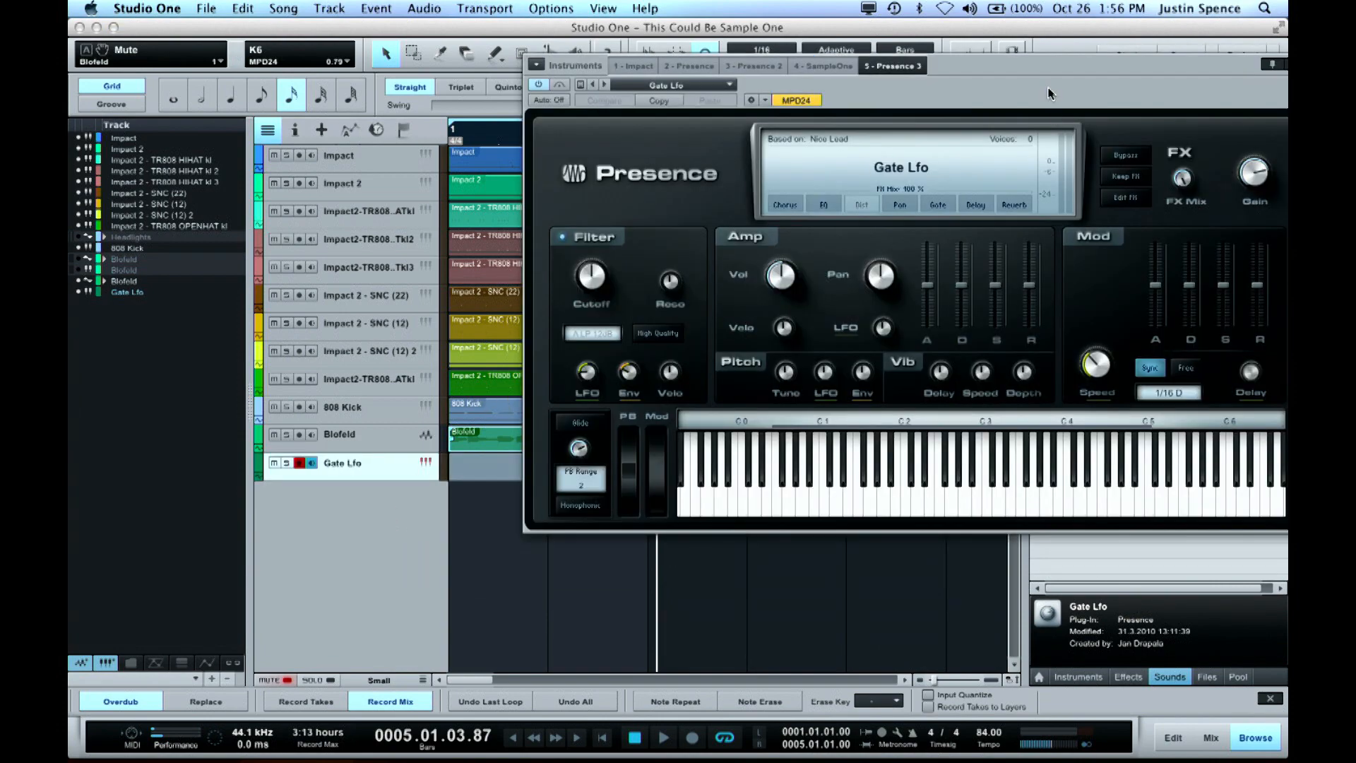
{"action": "left_click_drag", "start_coordinate": [1050, 94], "coordinate": [992, 99]}
{"action": "left_click", "coordinate": [863, 510]}
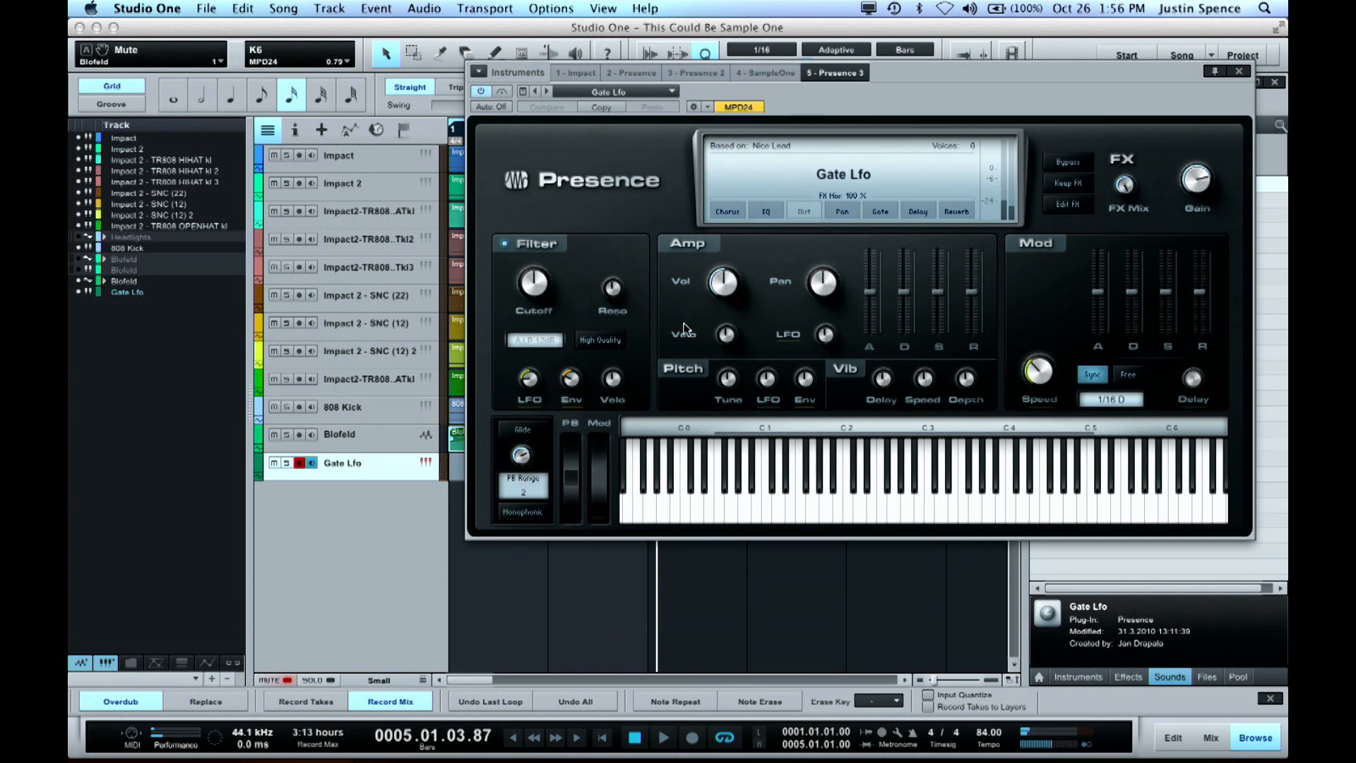
Turn on the metronome and record a four-bar part on the Gate Lfo track from the song start
{"action": "key", "text": "KP_Multiply"}
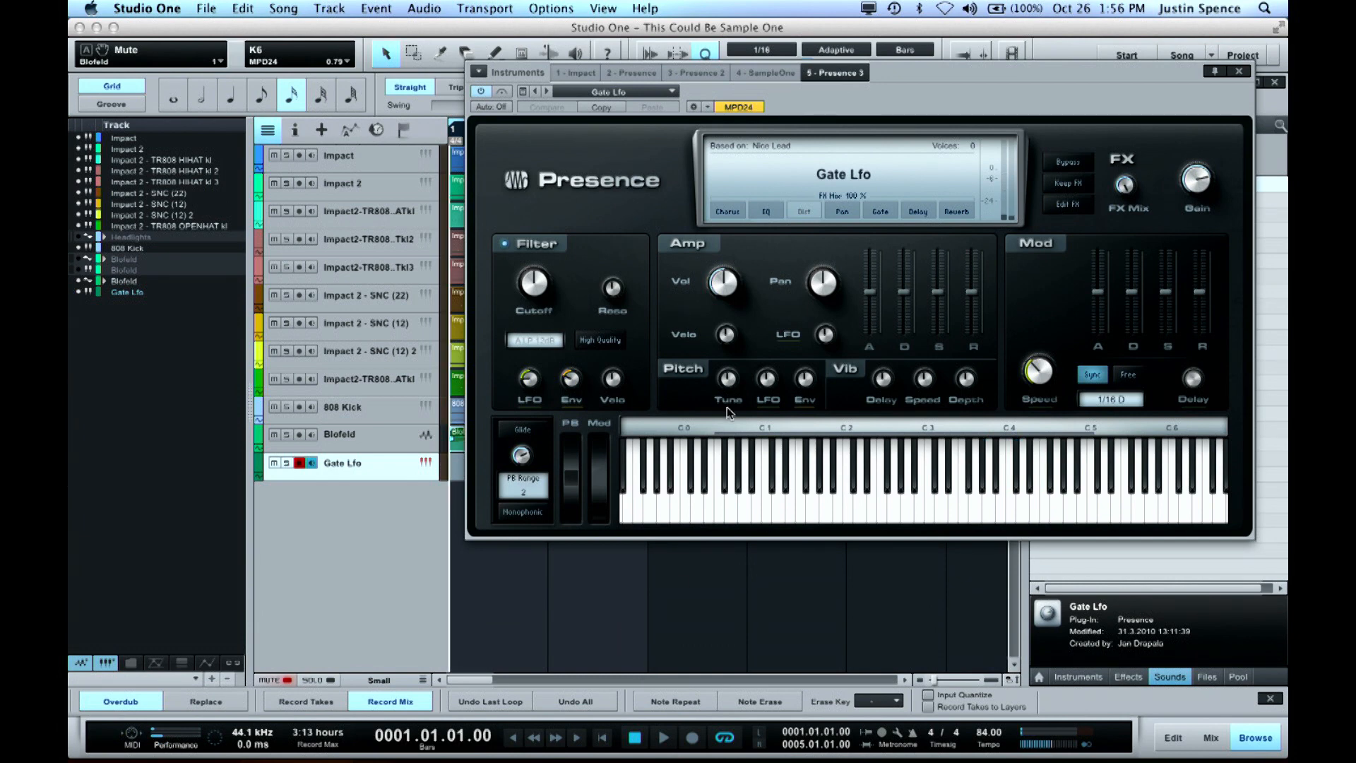
{"action": "key", "text": "space"}
{"action": "key", "text": "space"}
{"action": "left_click", "coordinate": [881, 732]}
{"action": "key", "text": "KP_Multiply"}
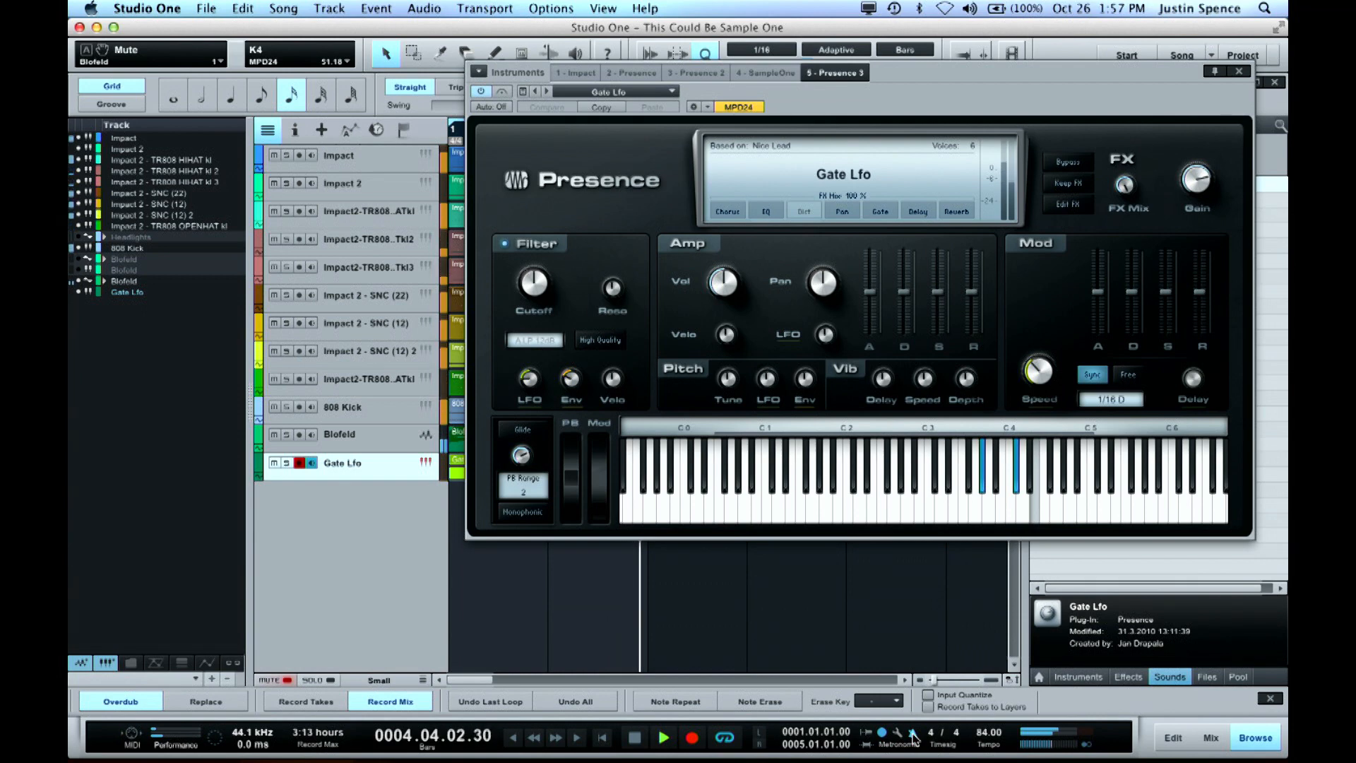
End the recording while playback continues, close the Presence instrument and disarm the Gate Lfo track
{"action": "key", "text": "KP_Multiply"}
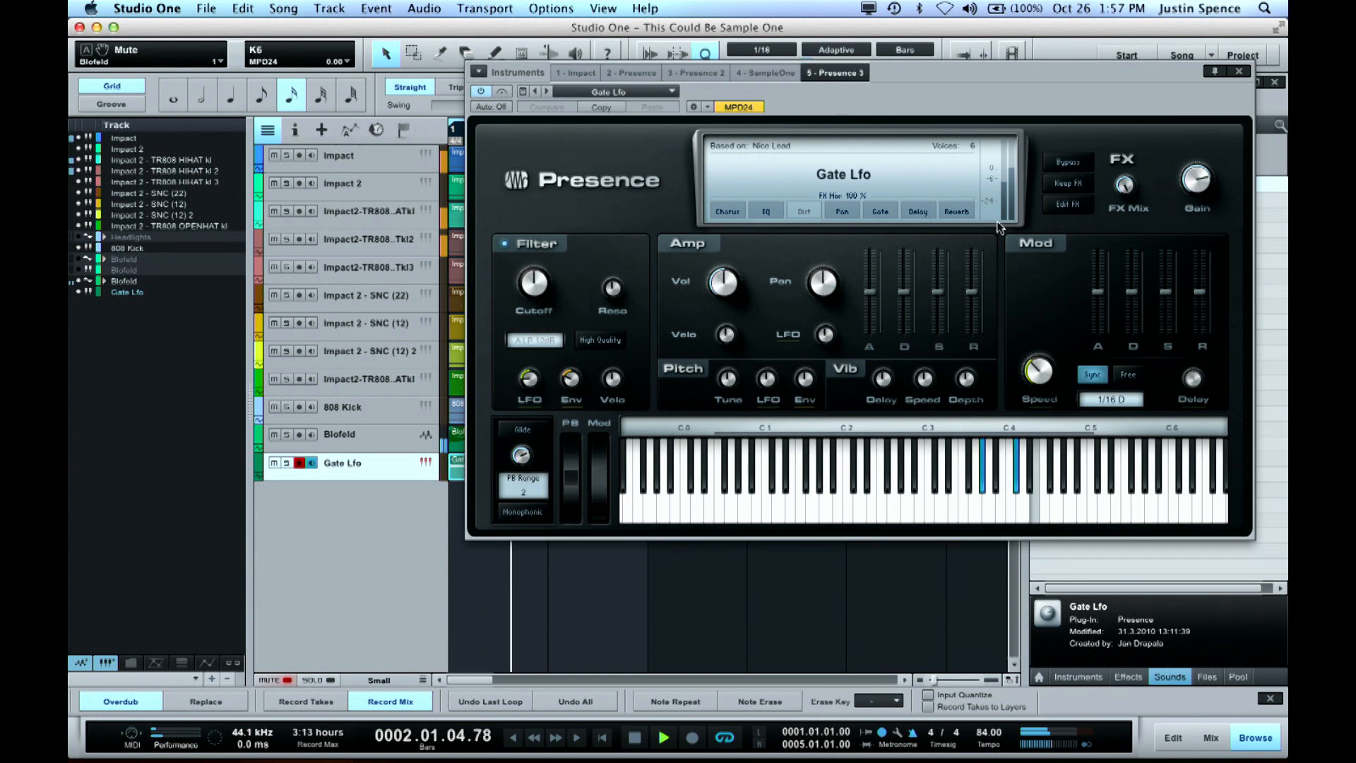
{"action": "left_click", "coordinate": [1239, 71]}
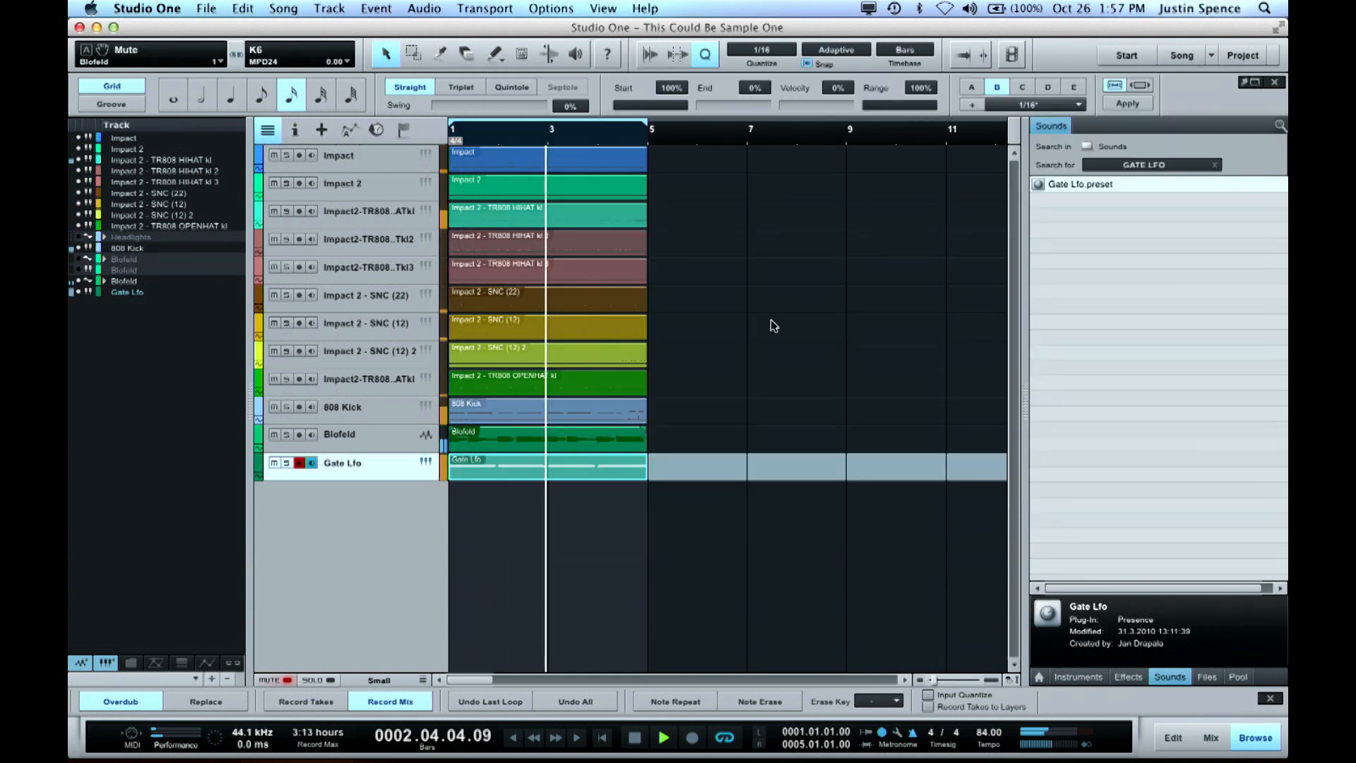
{"action": "left_click", "coordinate": [300, 464]}
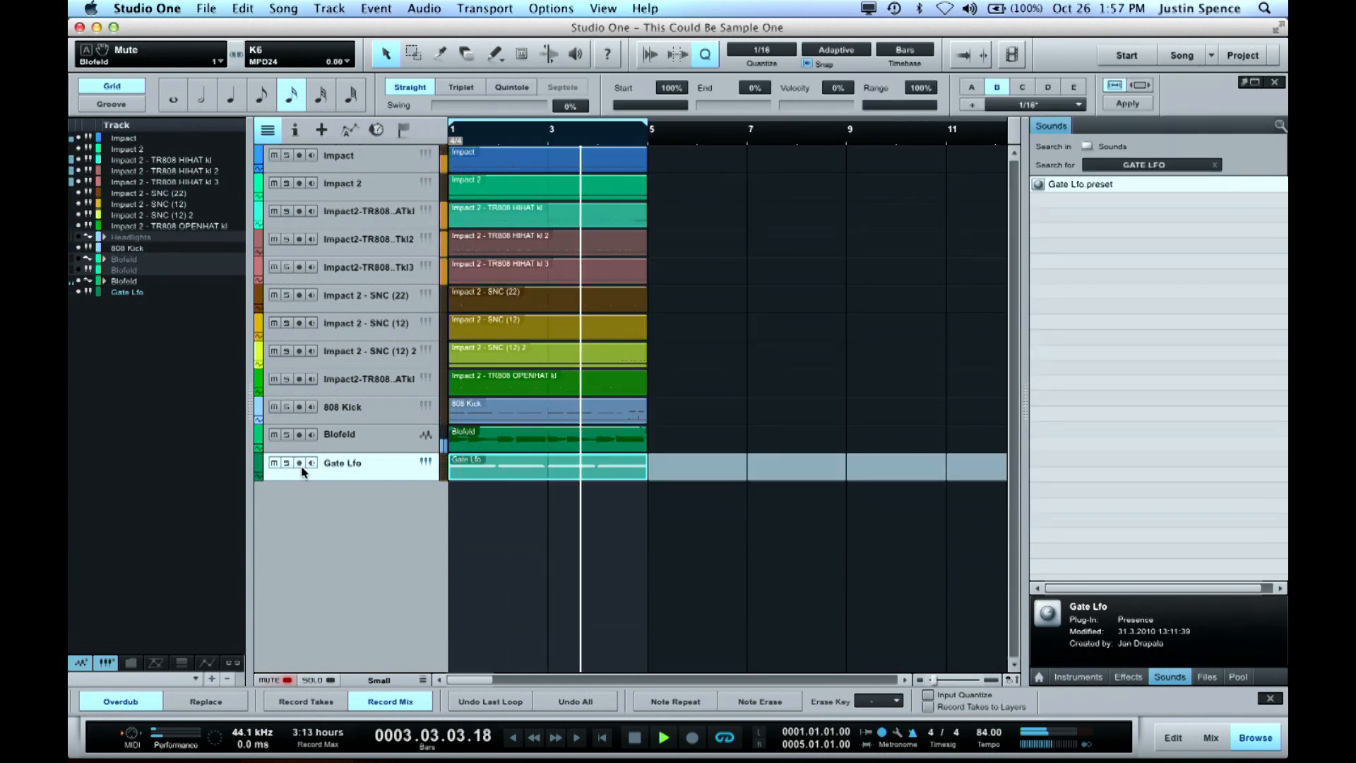
Set the track height to Tiny, select all four-bar events and duplicate them repeatedly until the arrangement extends to bar 89
{"action": "key", "text": "space"}
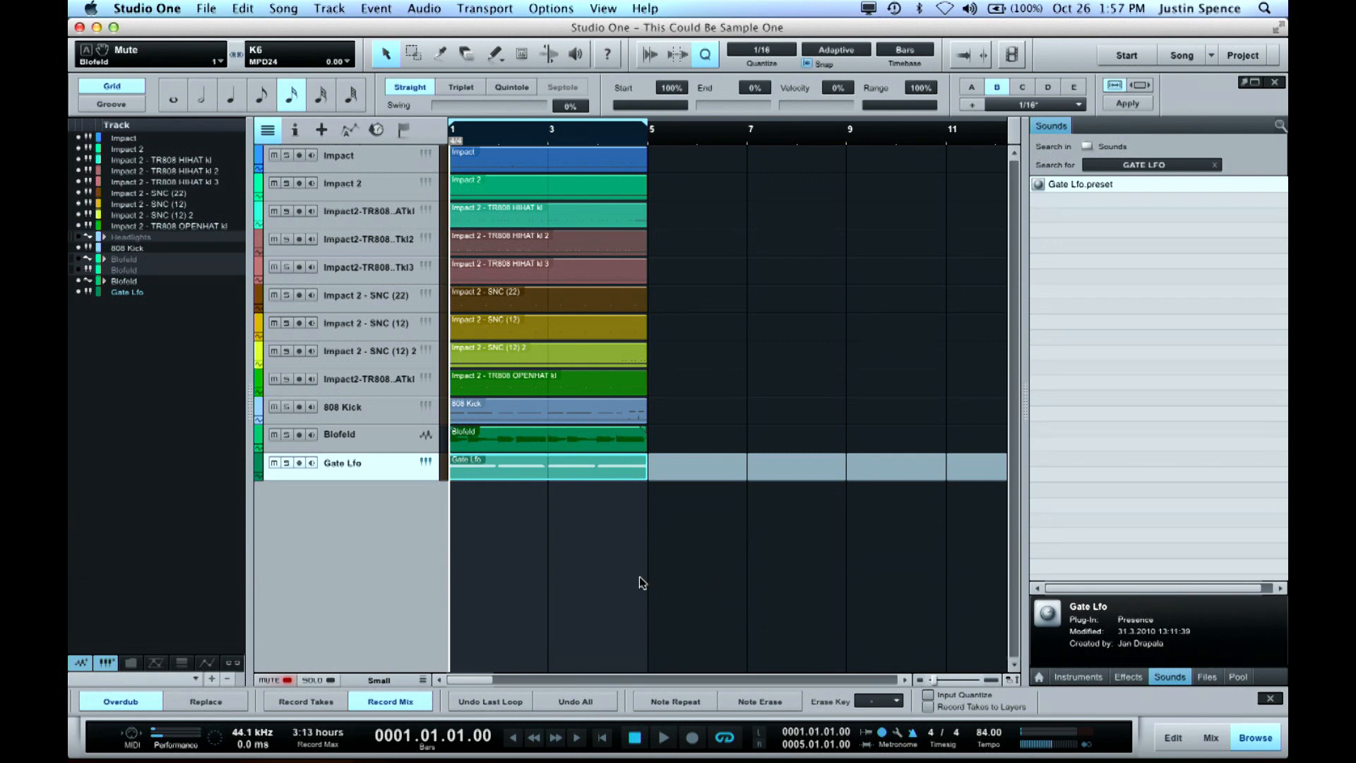
{"action": "key", "text": "shift+e"}
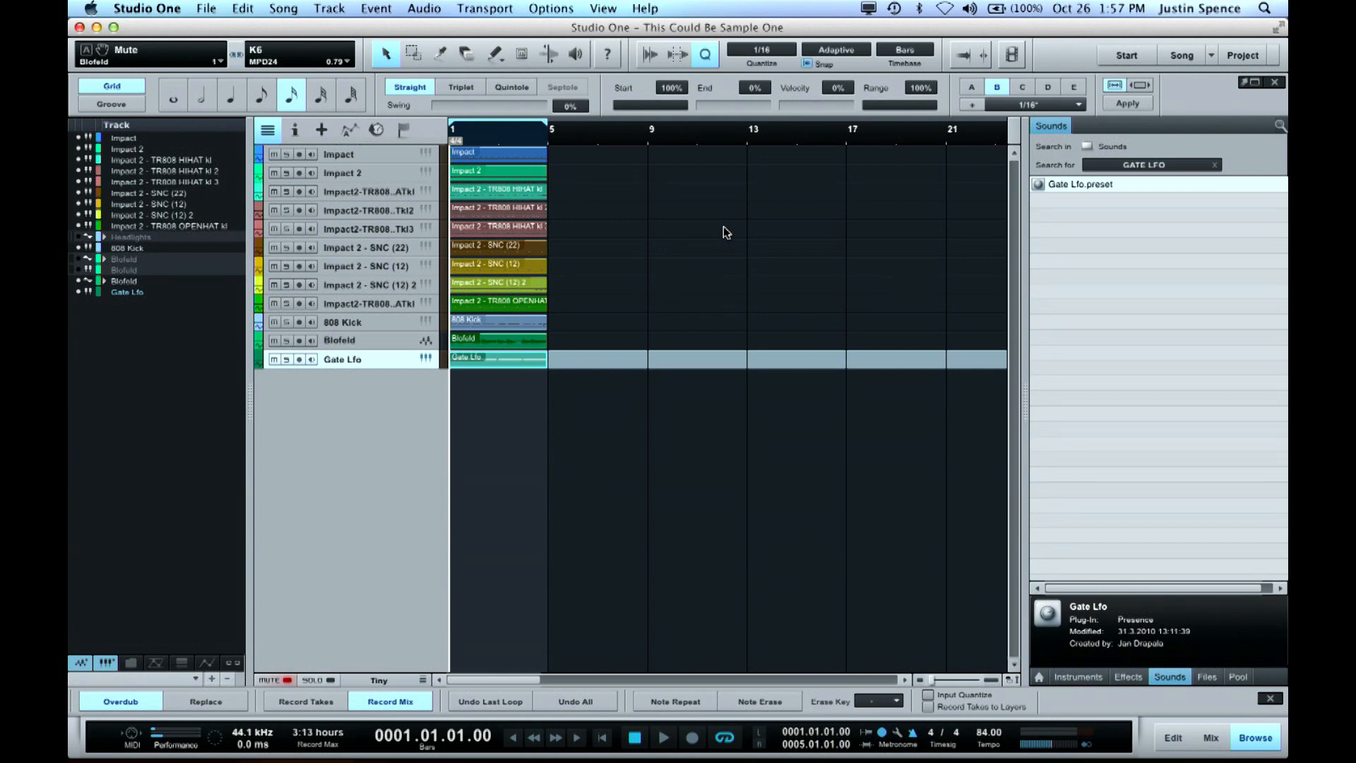
{"action": "left_click_drag", "start_coordinate": [654, 148], "coordinate": [495, 379]}
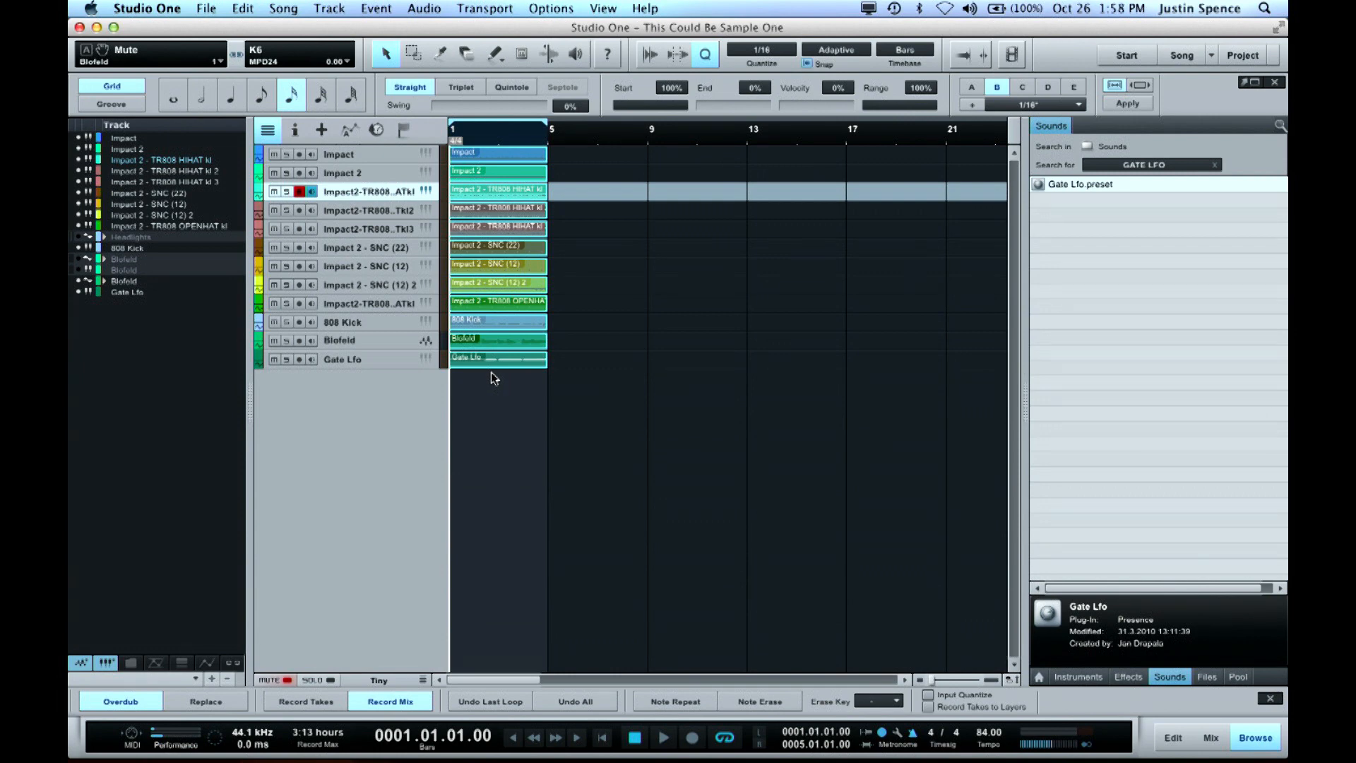
{"action": "key", "text": "d"}
{"action": "key", "text": "d"}
{"action": "key", "text": "d"}
{"action": "key", "text": "d"}
{"action": "key", "text": "w"}
{"action": "key", "text": "w"}
{"action": "key", "text": "d"}
{"action": "key", "text": "d"}
{"action": "key", "text": "d"}
{"action": "key", "text": "d"}
{"action": "key", "text": "d"}
{"action": "key", "text": "d"}
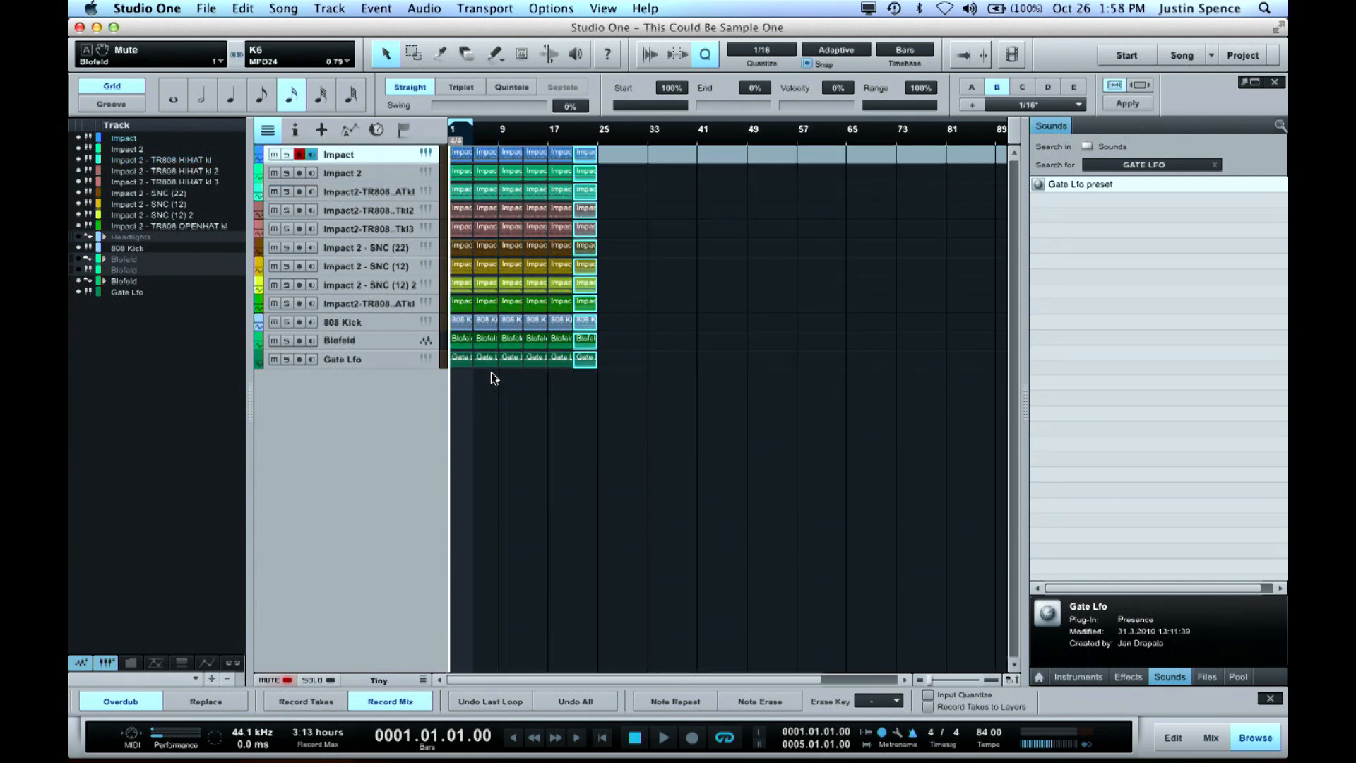
{"action": "key", "text": "d"}
{"action": "key", "text": "d"}
{"action": "key", "text": "d"}
{"action": "key", "text": "d"}
{"action": "key", "text": "d"}
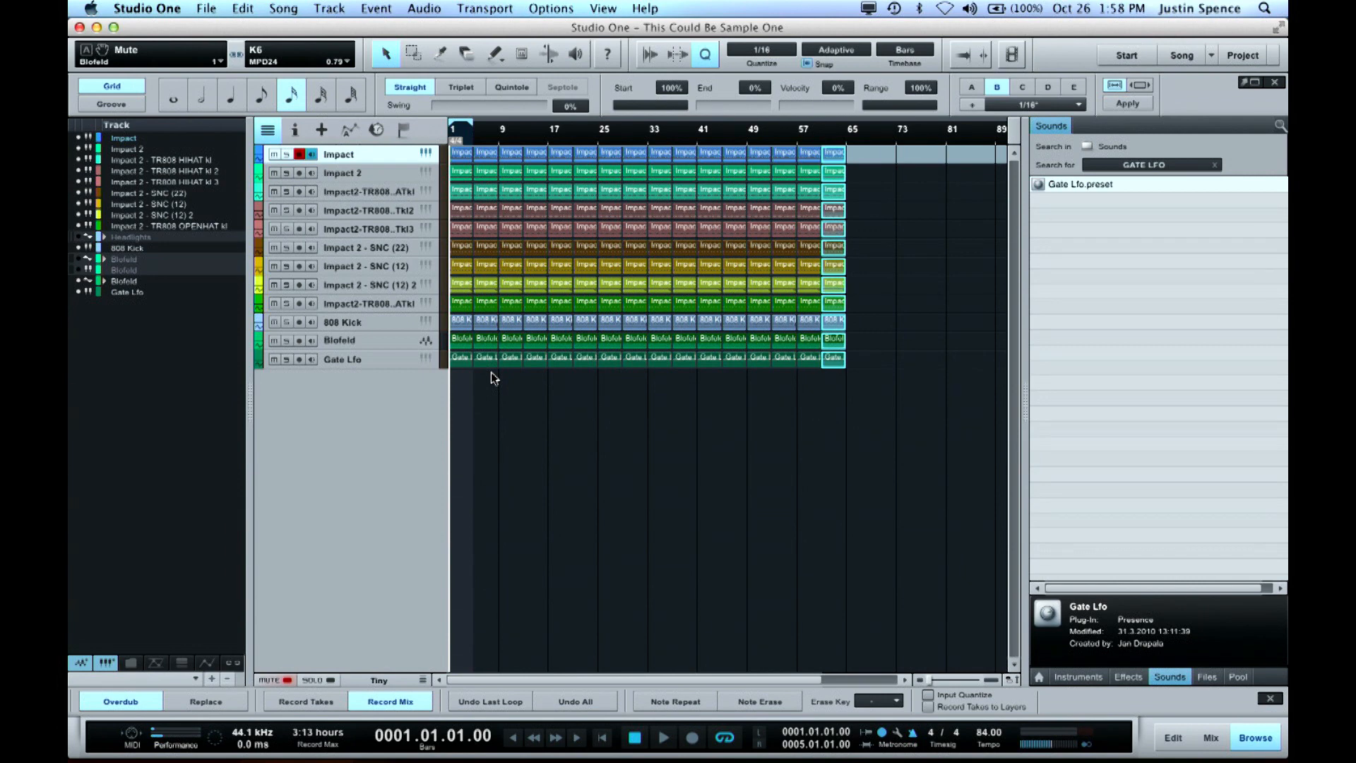
{"action": "key", "text": "w"}
{"action": "key", "text": "d"}
{"action": "key", "text": "d"}
{"action": "key", "text": "d"}
{"action": "key", "text": "d"}
{"action": "key", "text": "d"}
{"action": "key", "text": "d"}
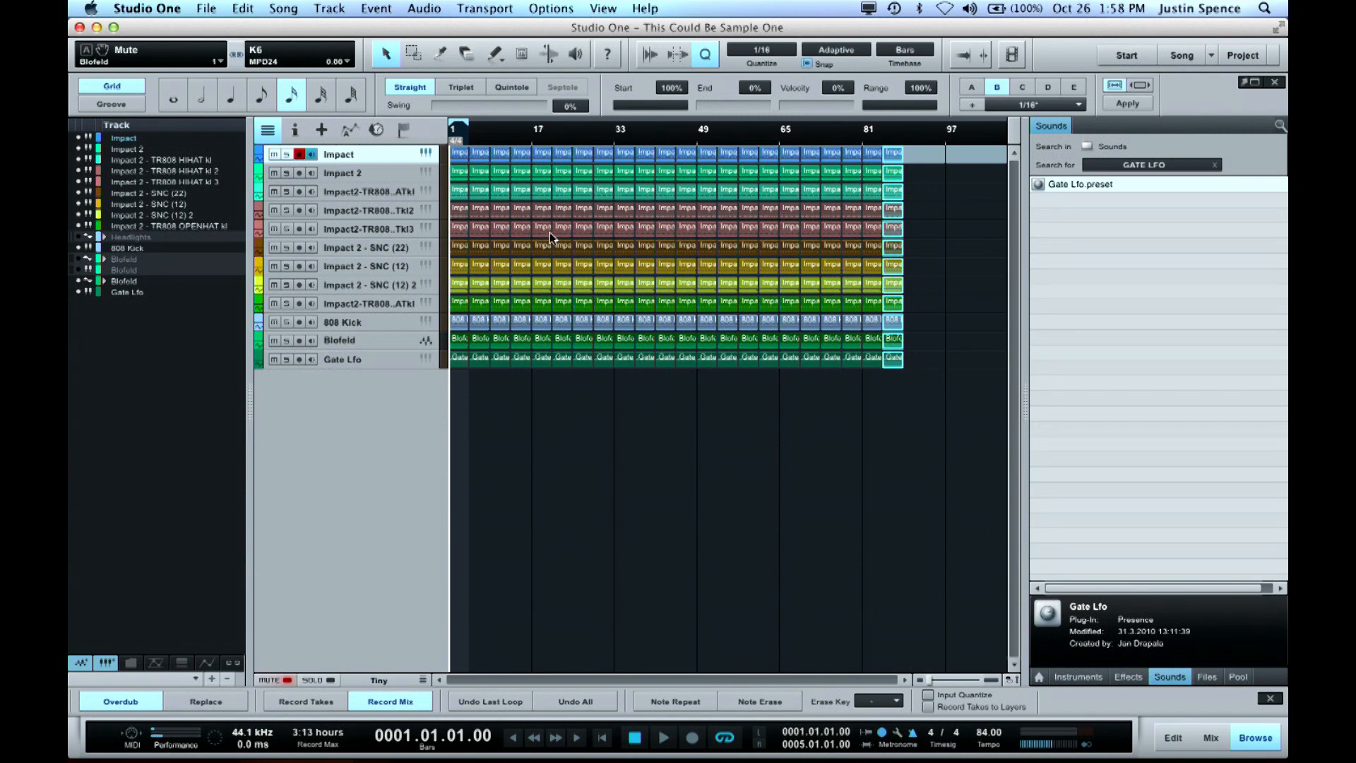
Delete the first four-bar events of the Impact 2 TR808 HIHAT kl 2 and TR808 HIHAT kl 3 tracks
{"action": "key", "text": "e"}
{"action": "key", "text": "e"}
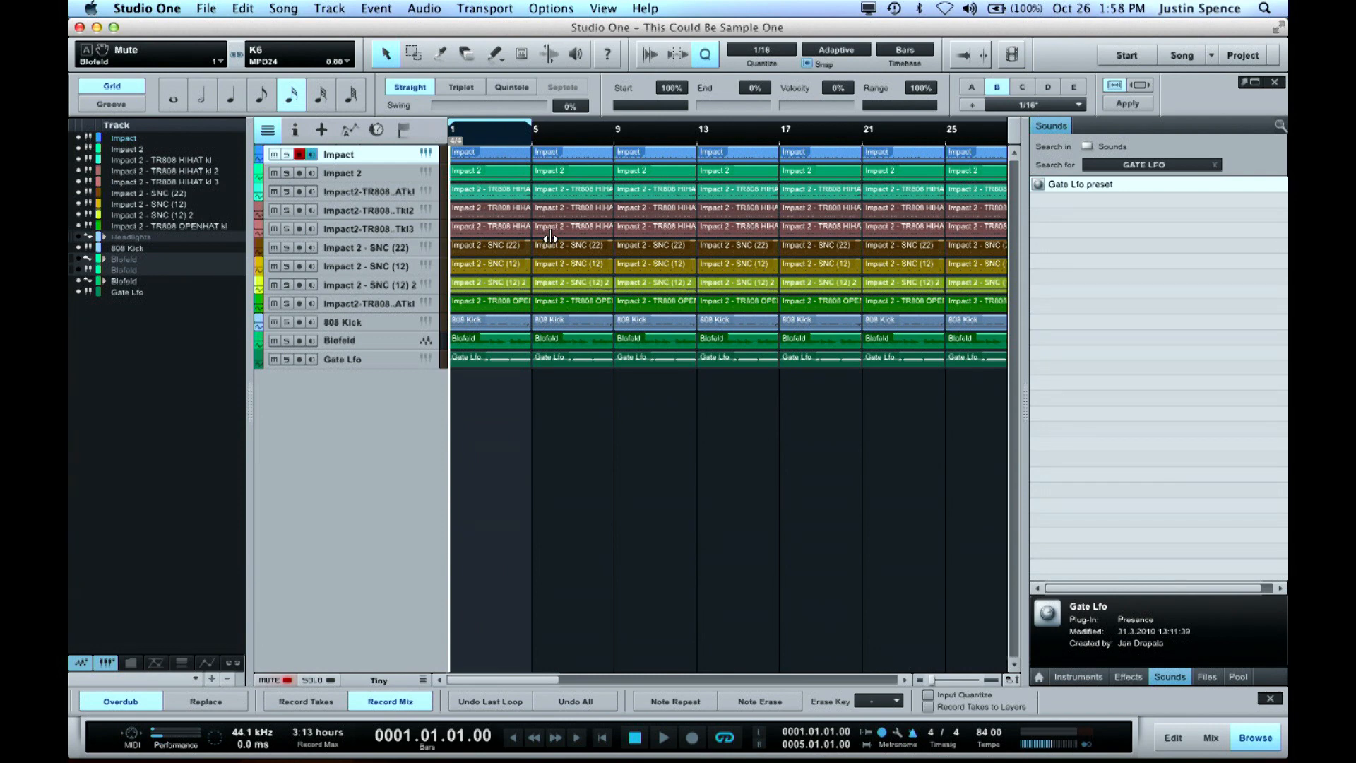
{"action": "left_click", "coordinate": [491, 211]}
{"action": "left_click", "coordinate": [494, 229]}
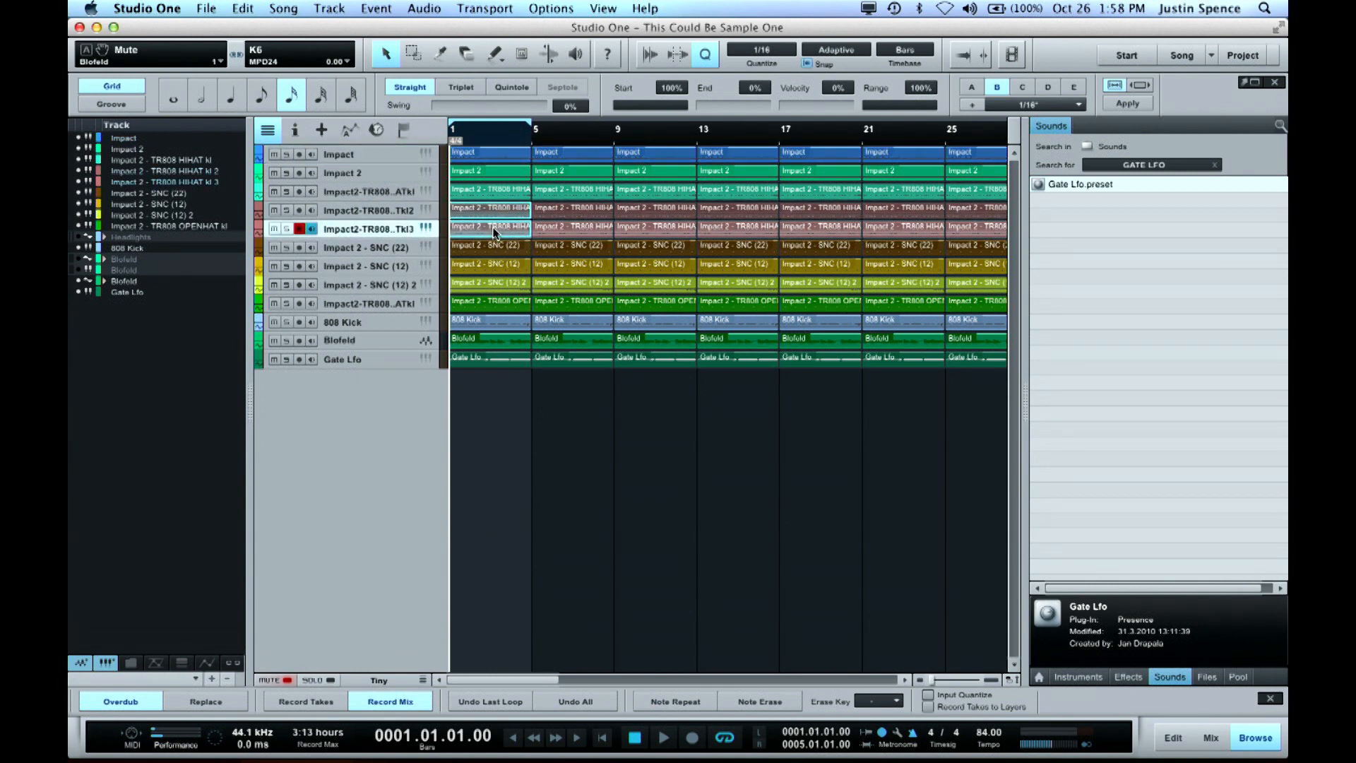
{"action": "key", "text": "Delete"}
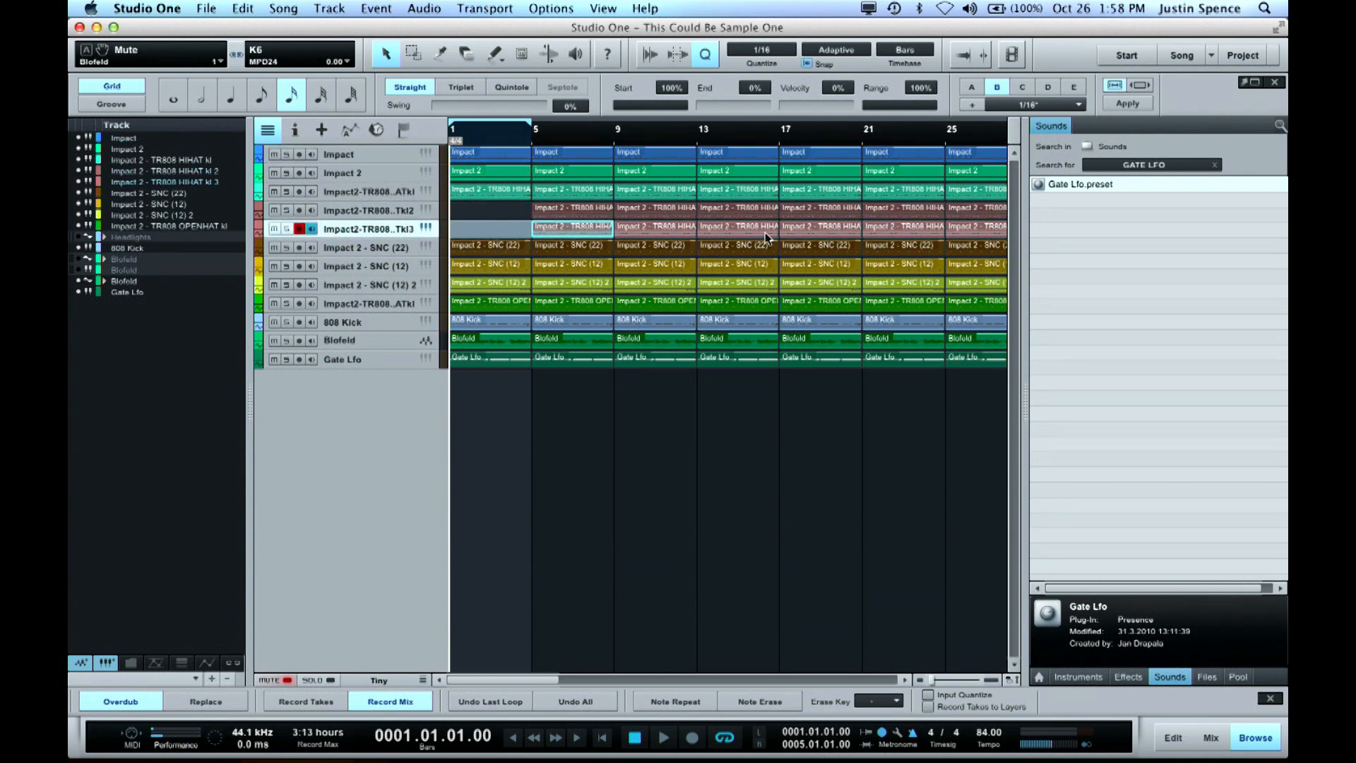
Delete the HIHAT kl 2, HIHAT kl 3 and SNC (22) material from about bar 14 to 24, and the SNC (12) through Blofeld events from bar 13 to 25
{"action": "left_click", "coordinate": [765, 230]}
{"action": "left_click", "coordinate": [928, 280], "text": "shift"}
{"action": "left_click_drag", "start_coordinate": [925, 210], "coordinate": [732, 283]}
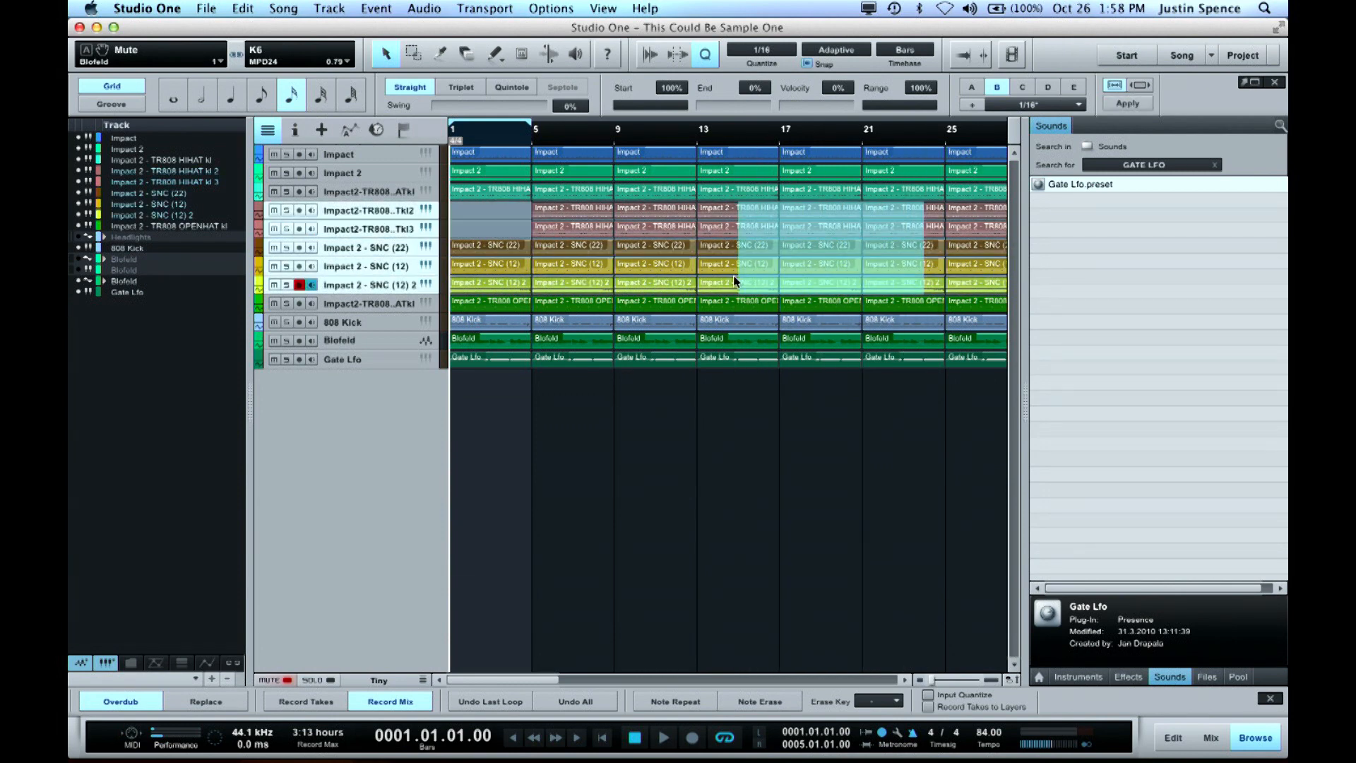
{"action": "left_click_drag", "start_coordinate": [717, 211], "coordinate": [876, 255]}
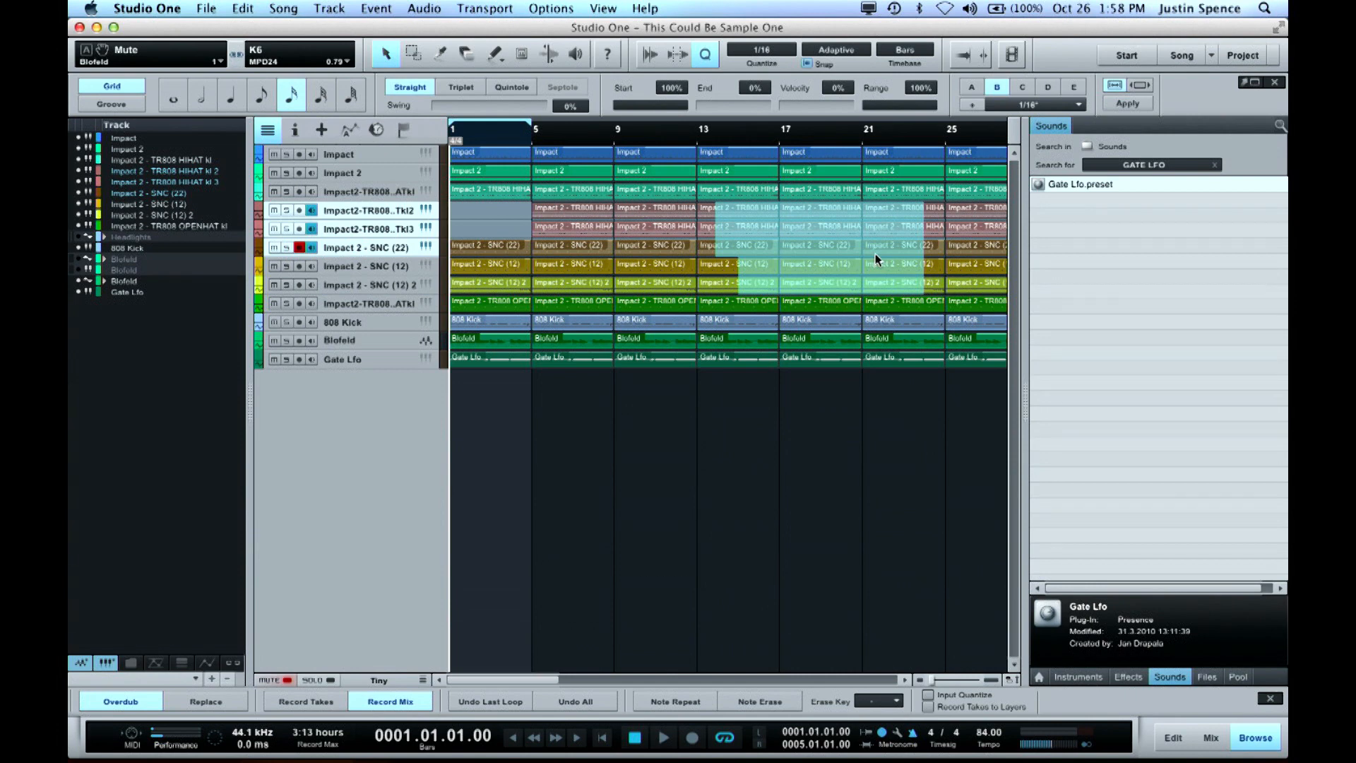
{"action": "left_click_drag", "start_coordinate": [716, 264], "coordinate": [936, 336]}
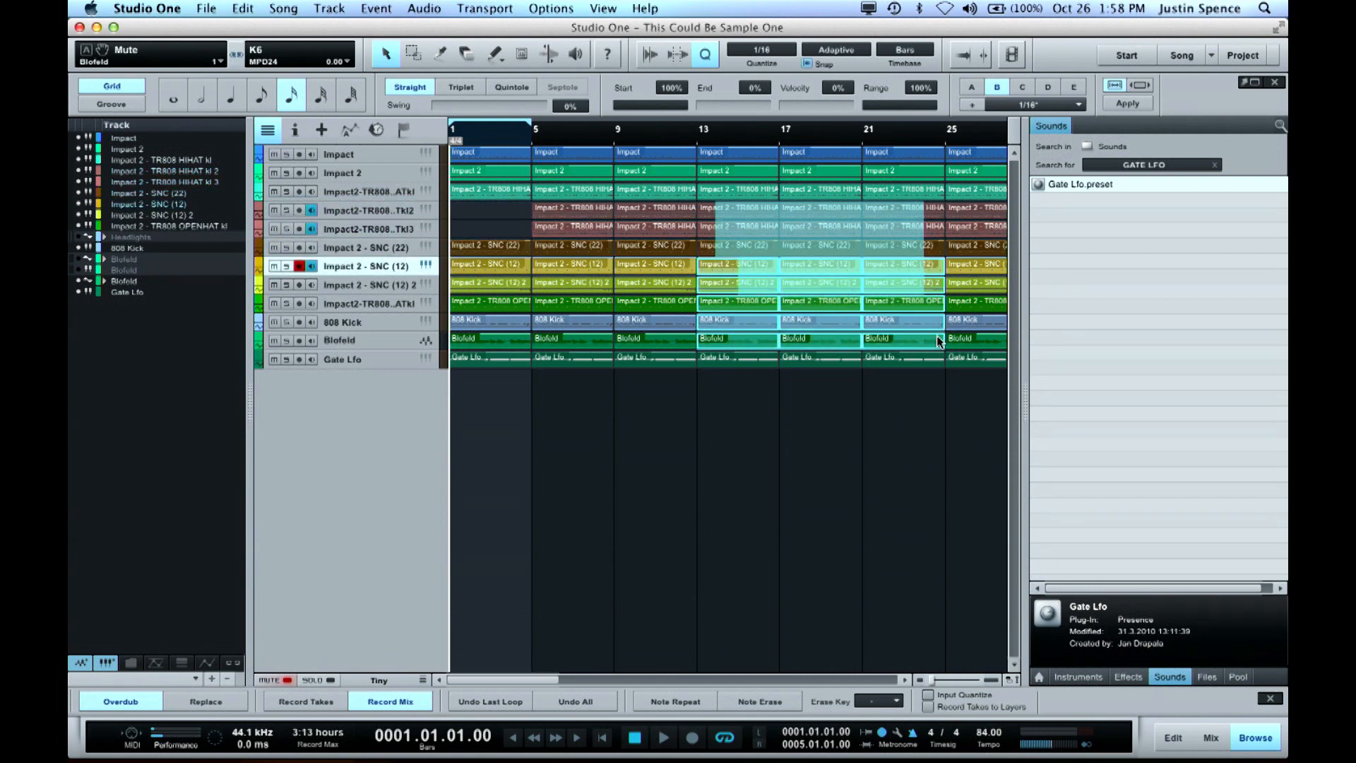
{"action": "key", "text": "Delete"}
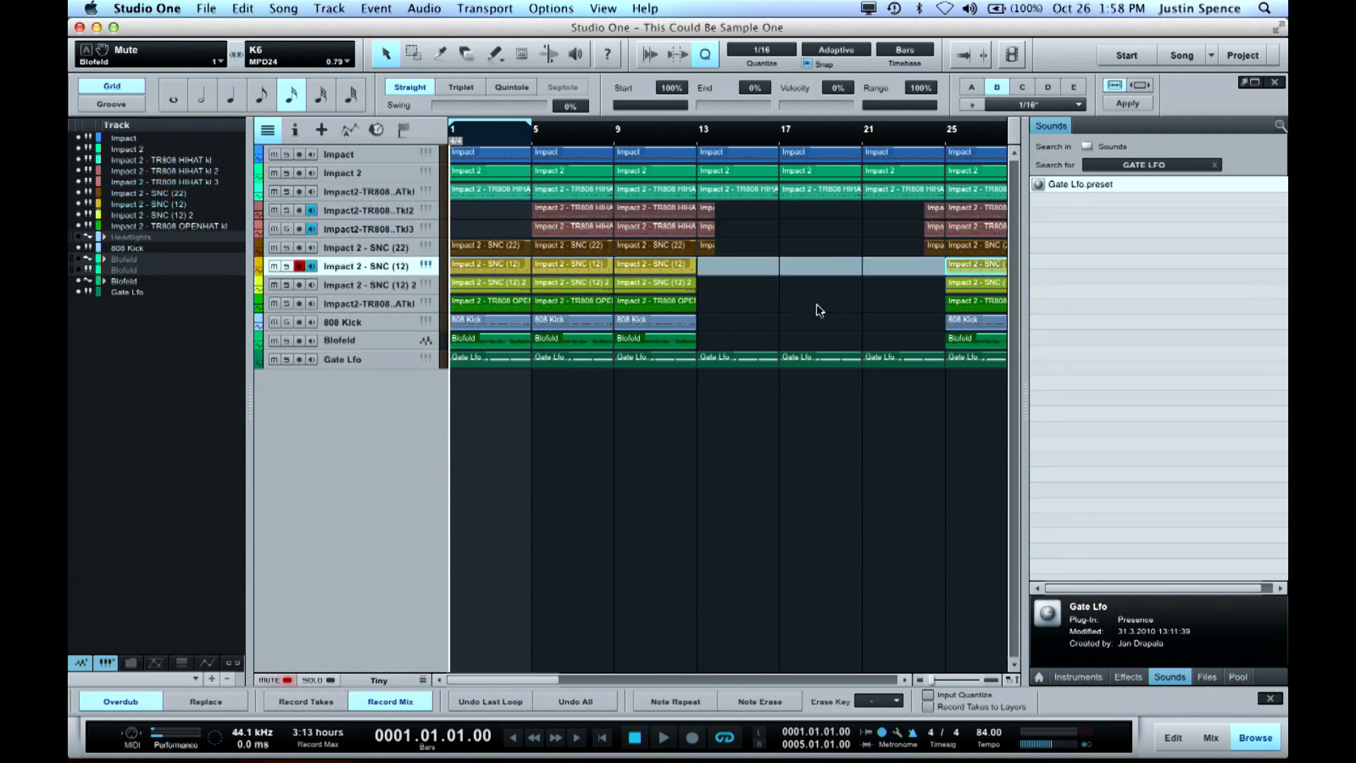
{"action": "key", "text": "w"}
{"action": "key", "text": "w"}
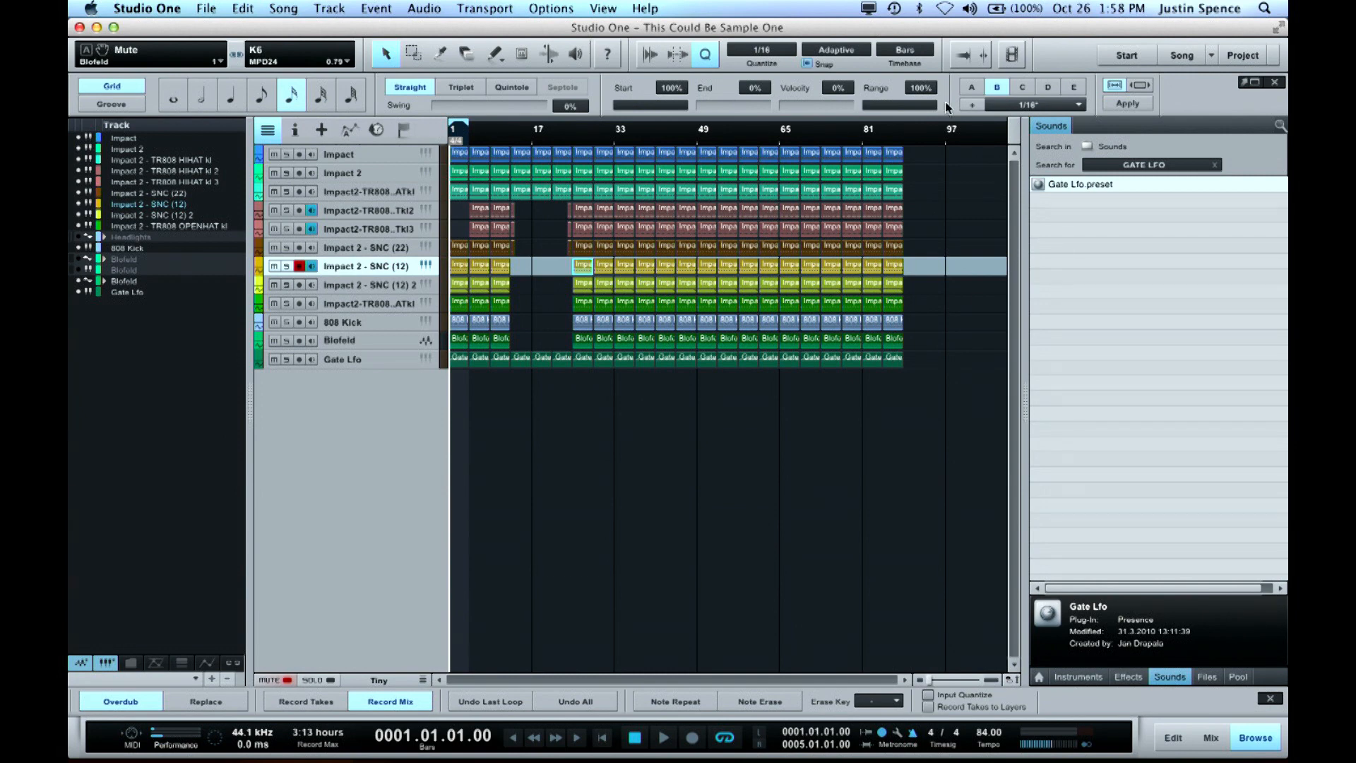
Switch to the song This Could Be Vox and return the playhead to the song start
{"action": "left_click", "coordinate": [1211, 56]}
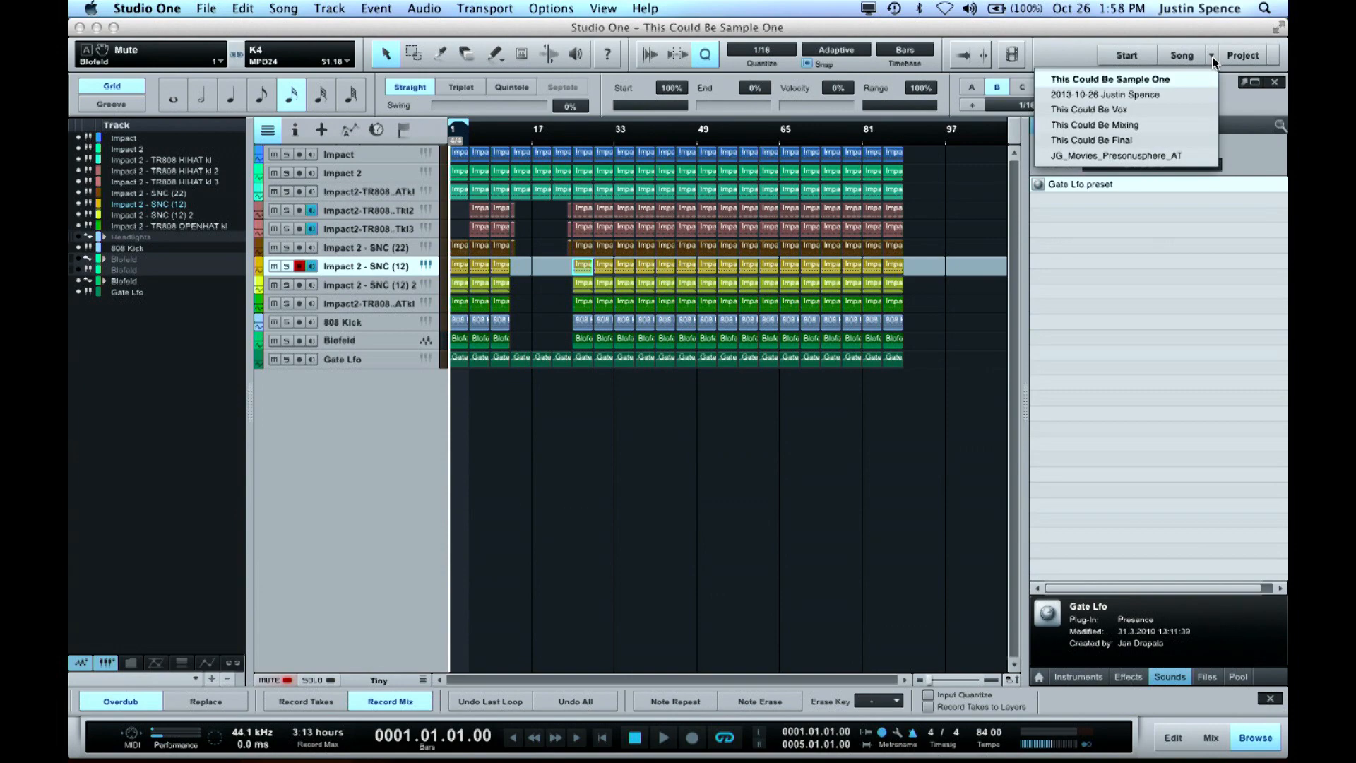
{"action": "left_click", "coordinate": [1163, 112]}
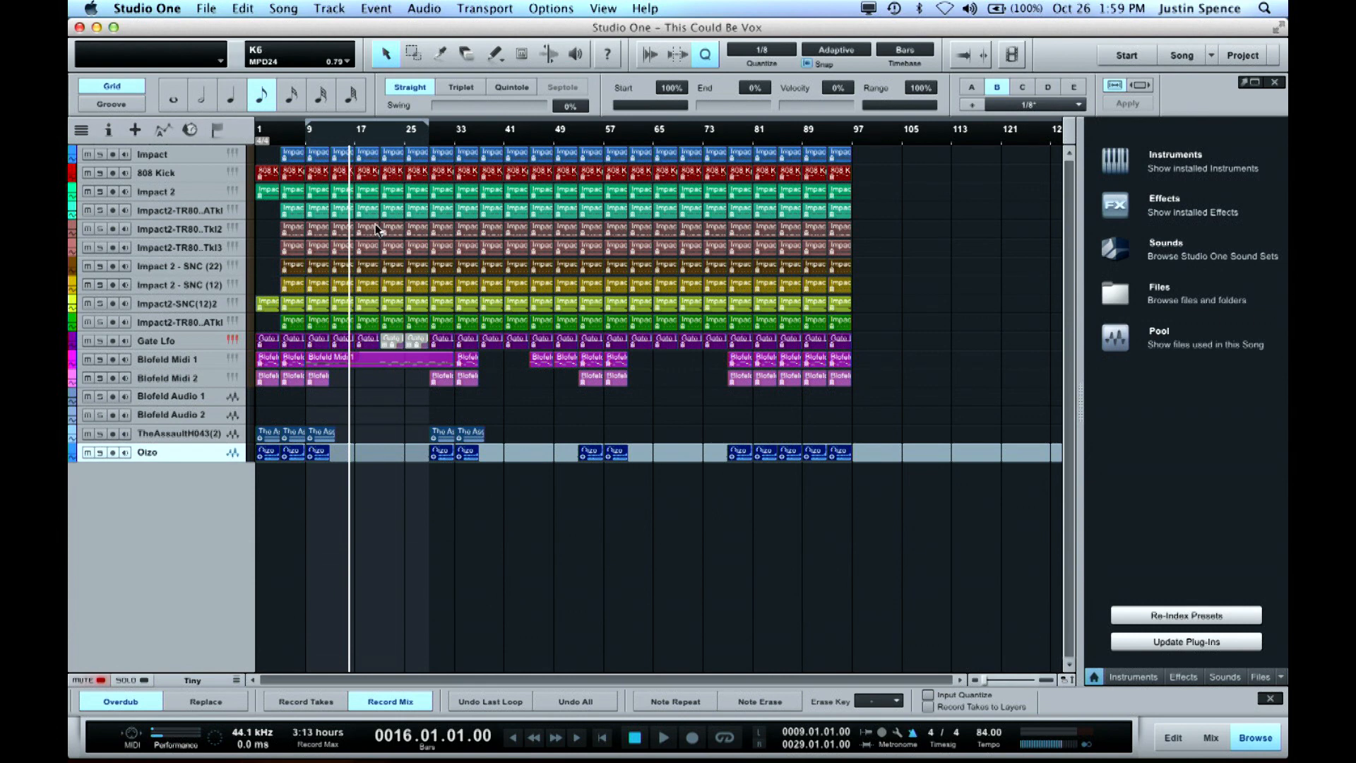
{"action": "key", "text": "comma"}
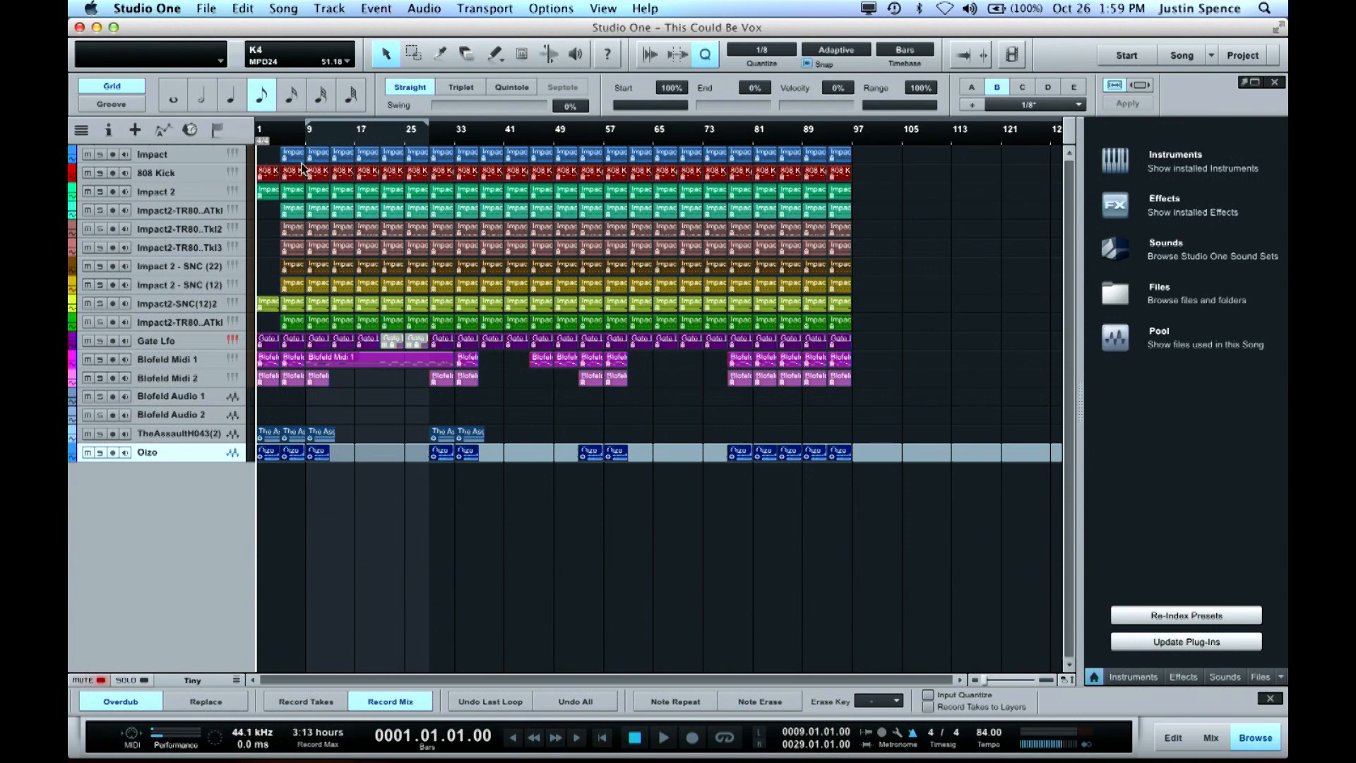
{"action": "key", "text": "e"}
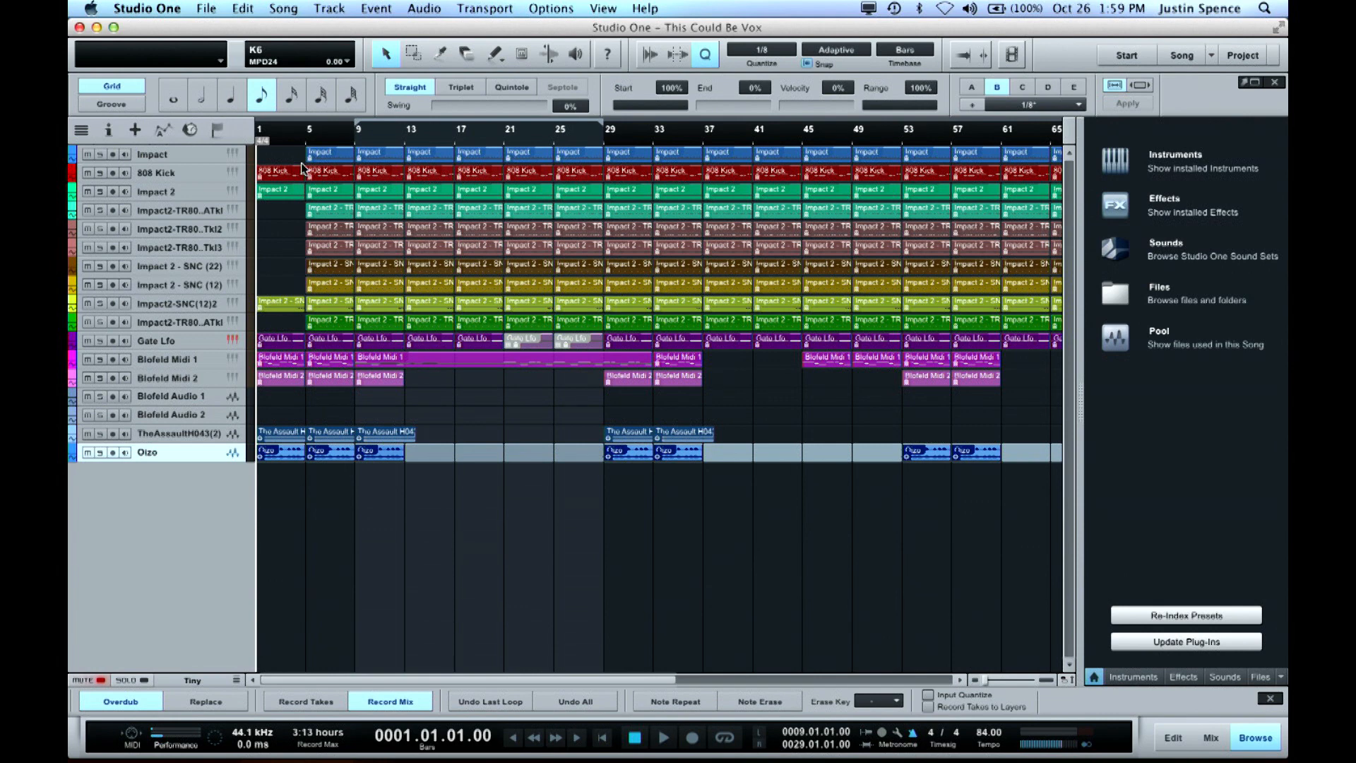
Play the song from the start, lower the main output volume to -9.2 dB and stop playback
{"action": "key", "text": "space"}
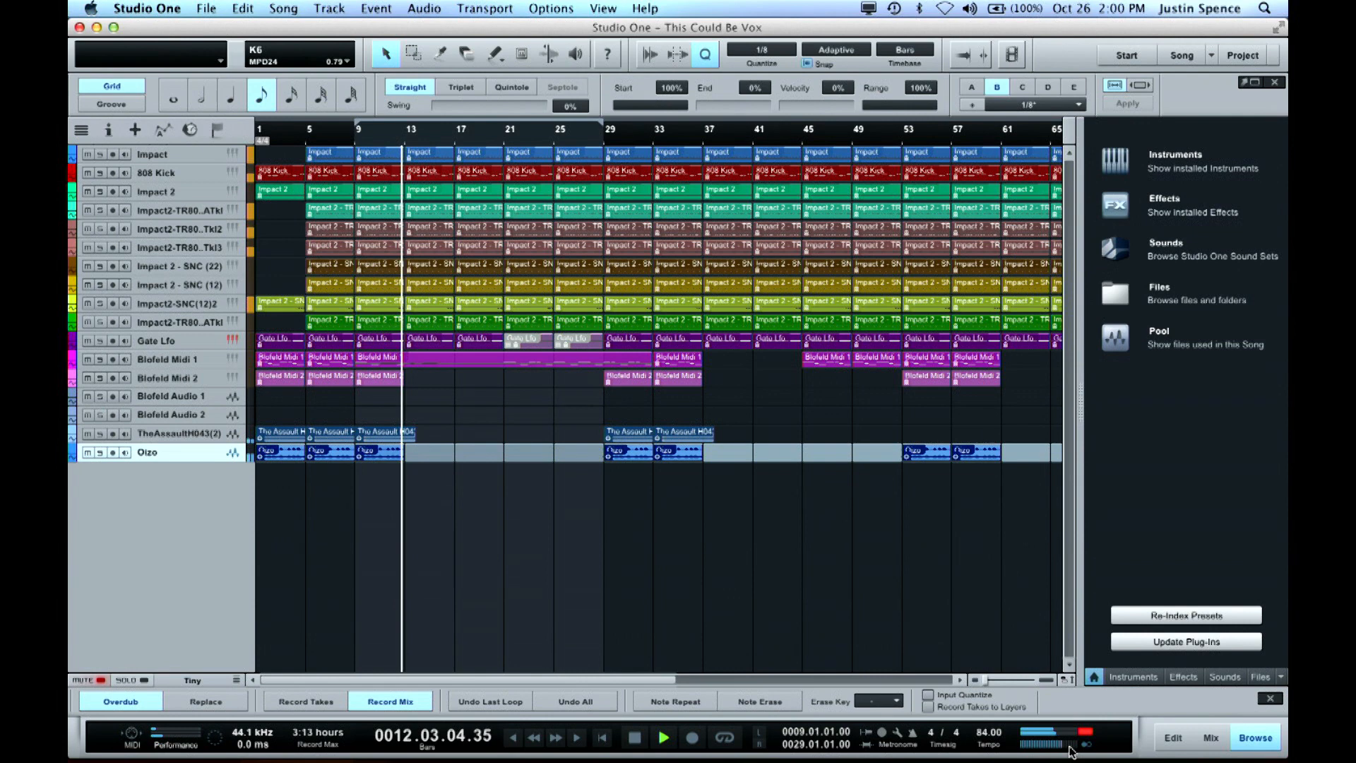
{"action": "left_click_drag", "start_coordinate": [1070, 750], "coordinate": [1052, 753]}
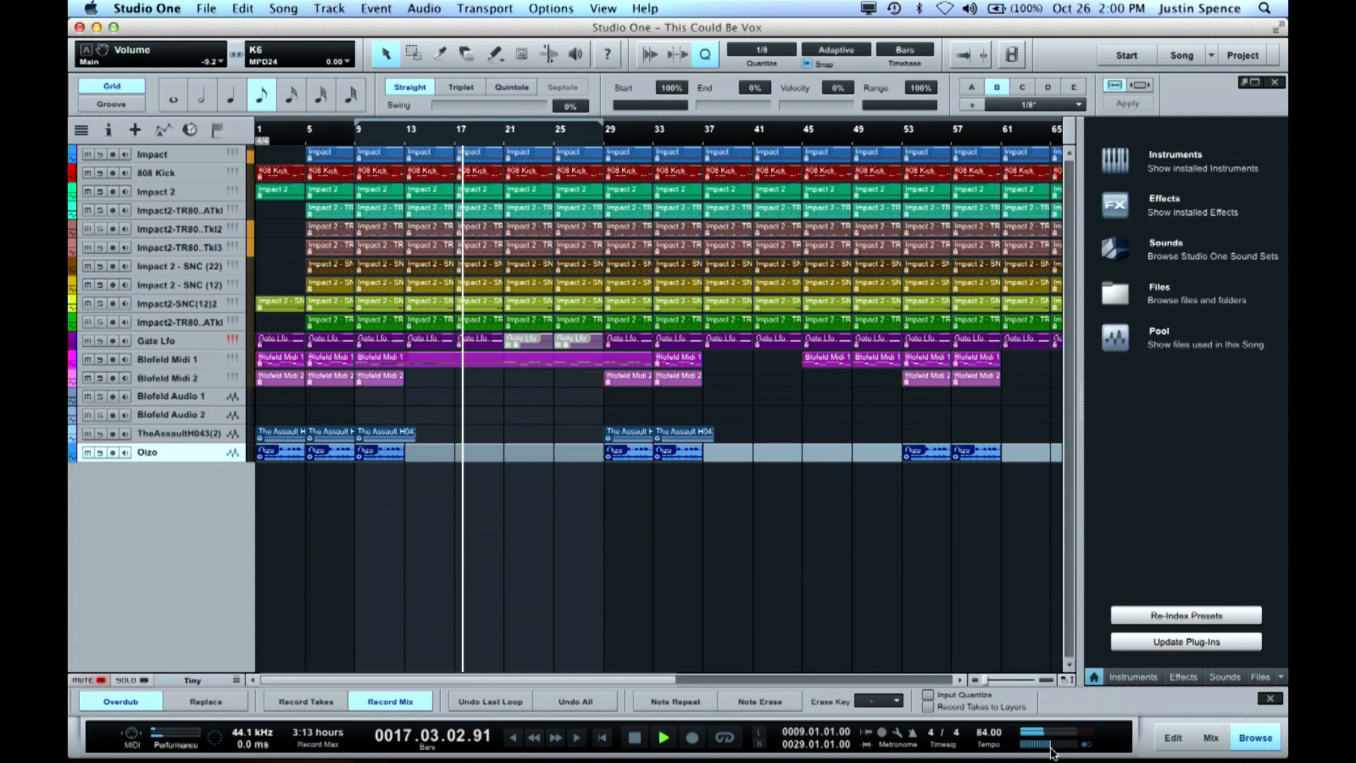
{"action": "key", "text": "space"}
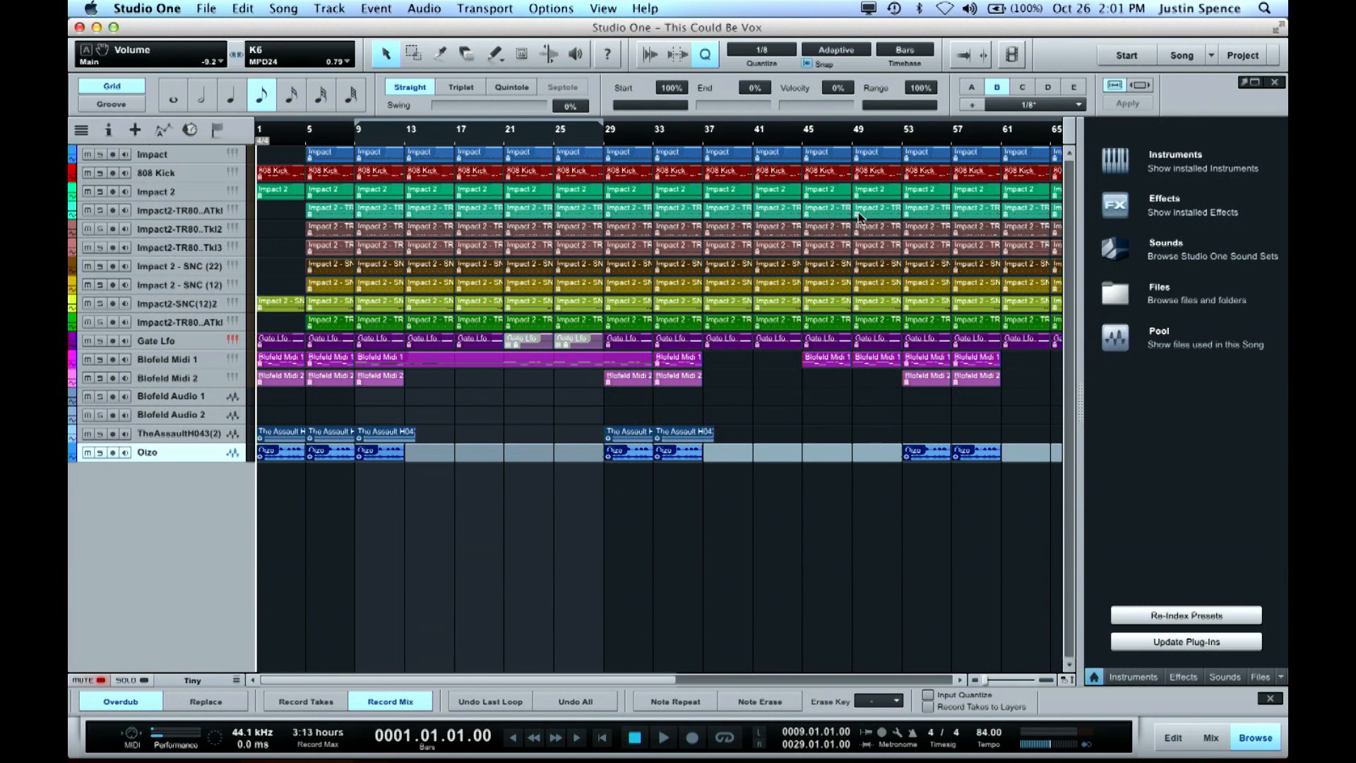
Switch to the song This Could Be Mixing and set the track height to Small
{"action": "left_click", "coordinate": [1213, 55]}
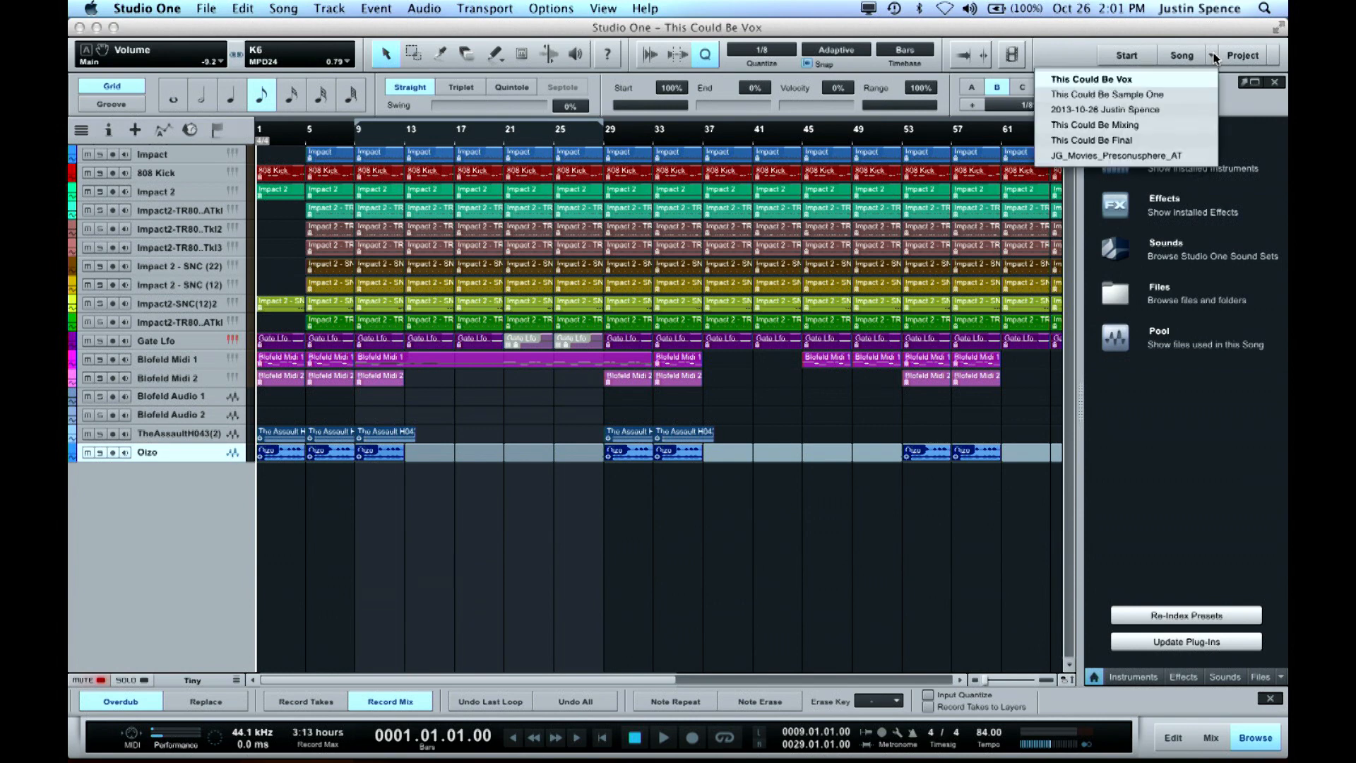
{"action": "left_click", "coordinate": [1163, 125]}
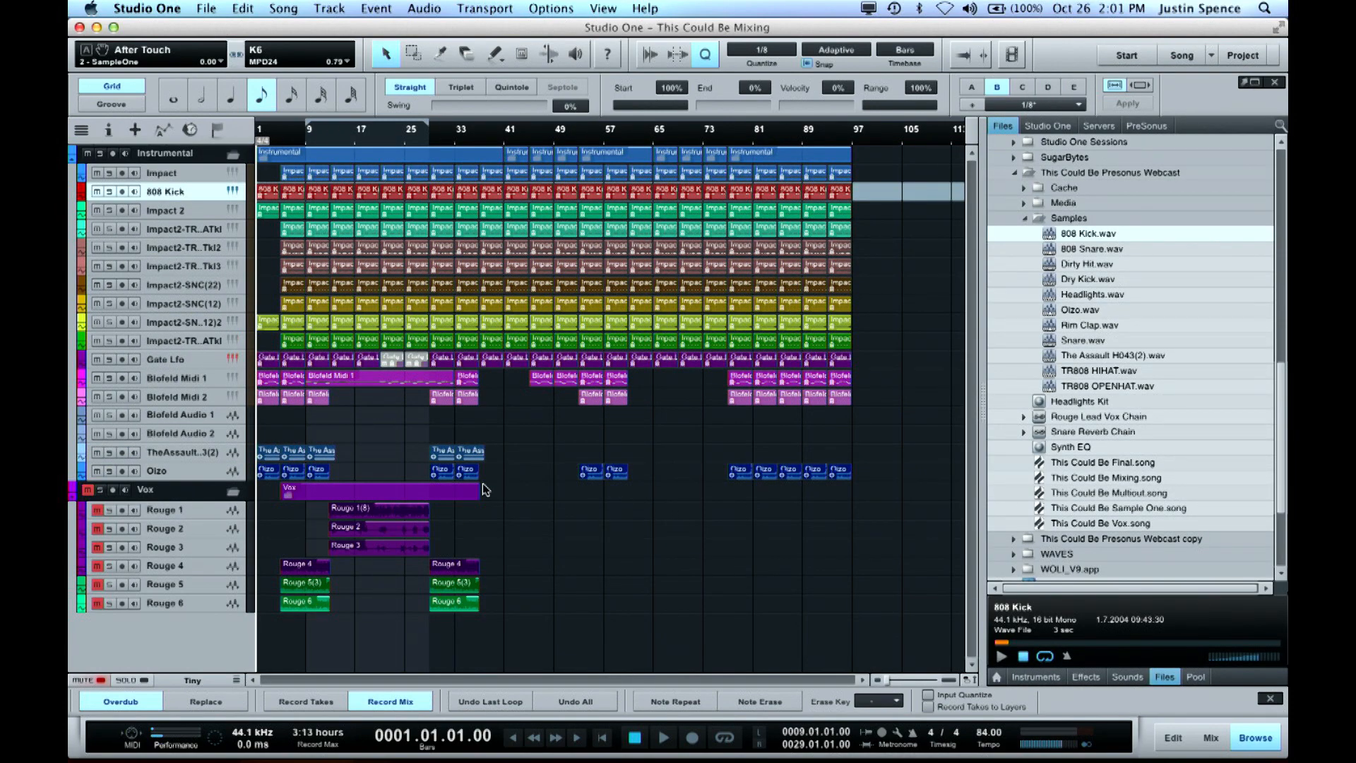
{"action": "key", "text": "shift+e"}
{"action": "key", "text": "shift+e"}
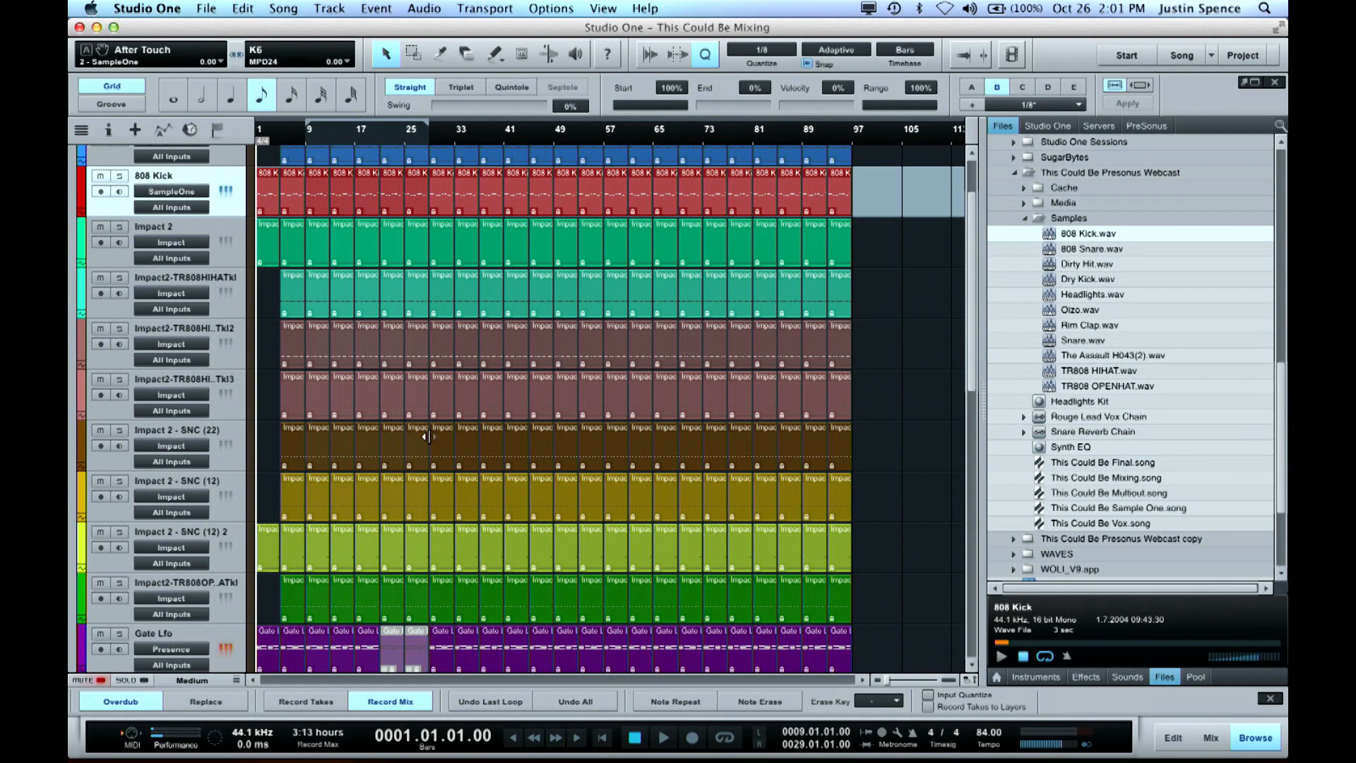
{"action": "scroll", "coordinate": [442, 421], "scroll_direction": "down", "scroll_amount": 9}
{"action": "key", "text": "shift+w"}
{"action": "key", "text": "shift+w"}
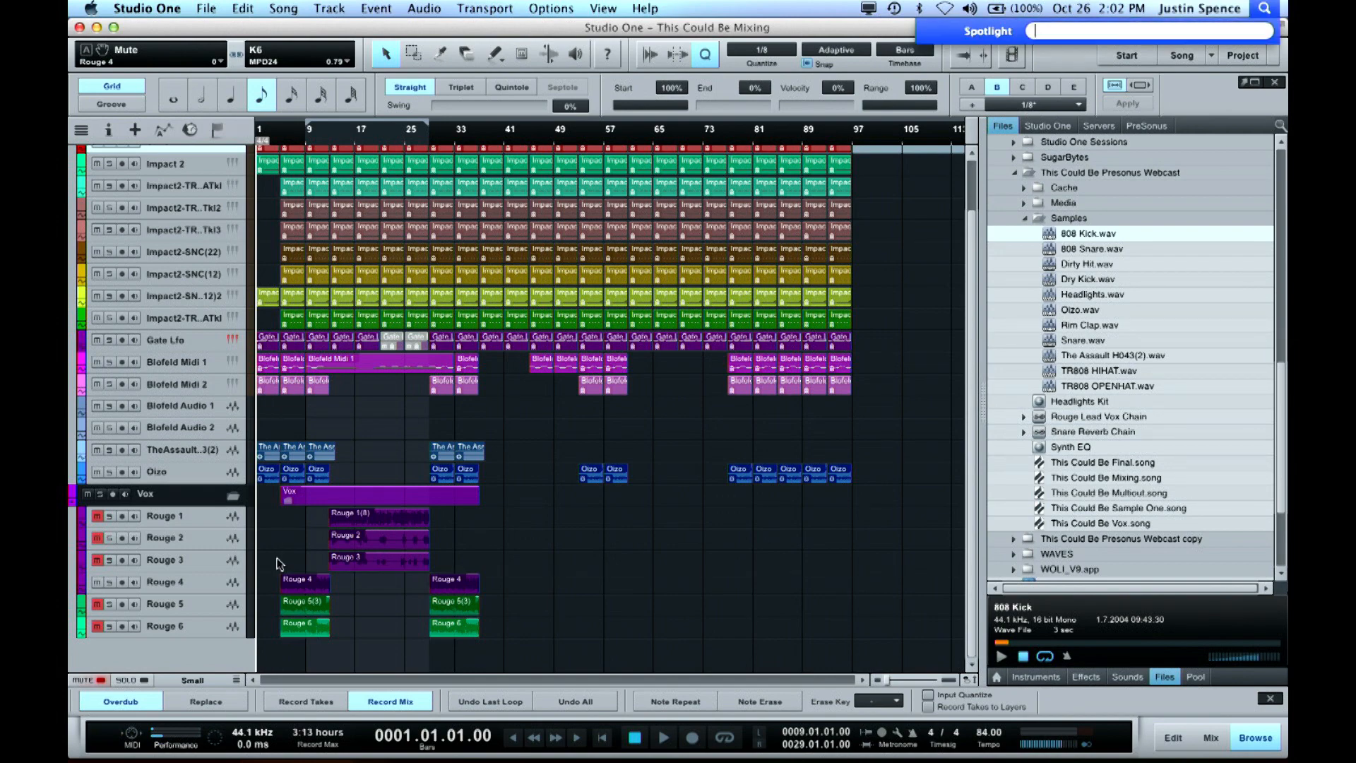
Play the song from bar 3 and lower the main output volume to -4.7 dB
{"action": "left_click", "coordinate": [280, 133]}
{"action": "key", "text": "space"}
{"action": "key", "text": "space"}
{"action": "left_click", "coordinate": [267, 133]}
{"action": "key", "text": "space"}
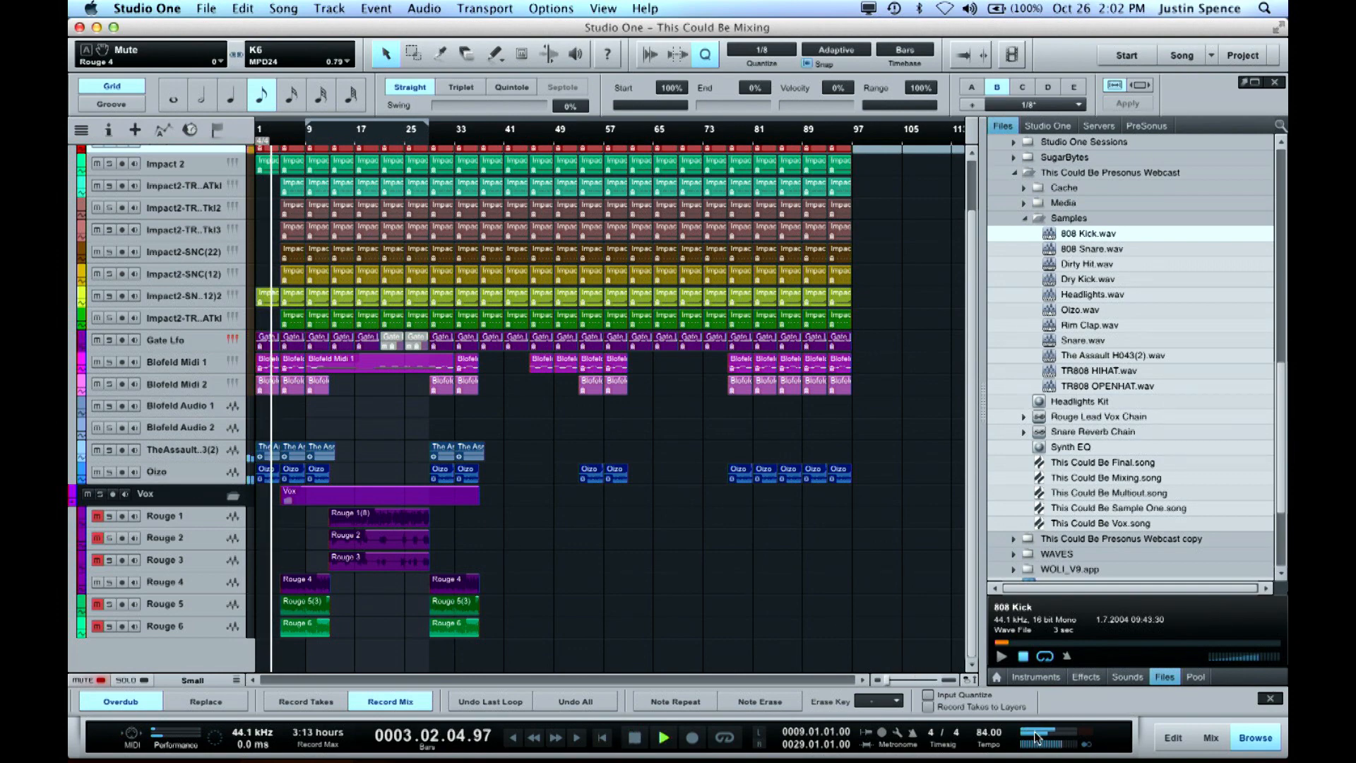
{"action": "scroll", "coordinate": [1058, 745], "scroll_direction": "down", "scroll_amount": 1}
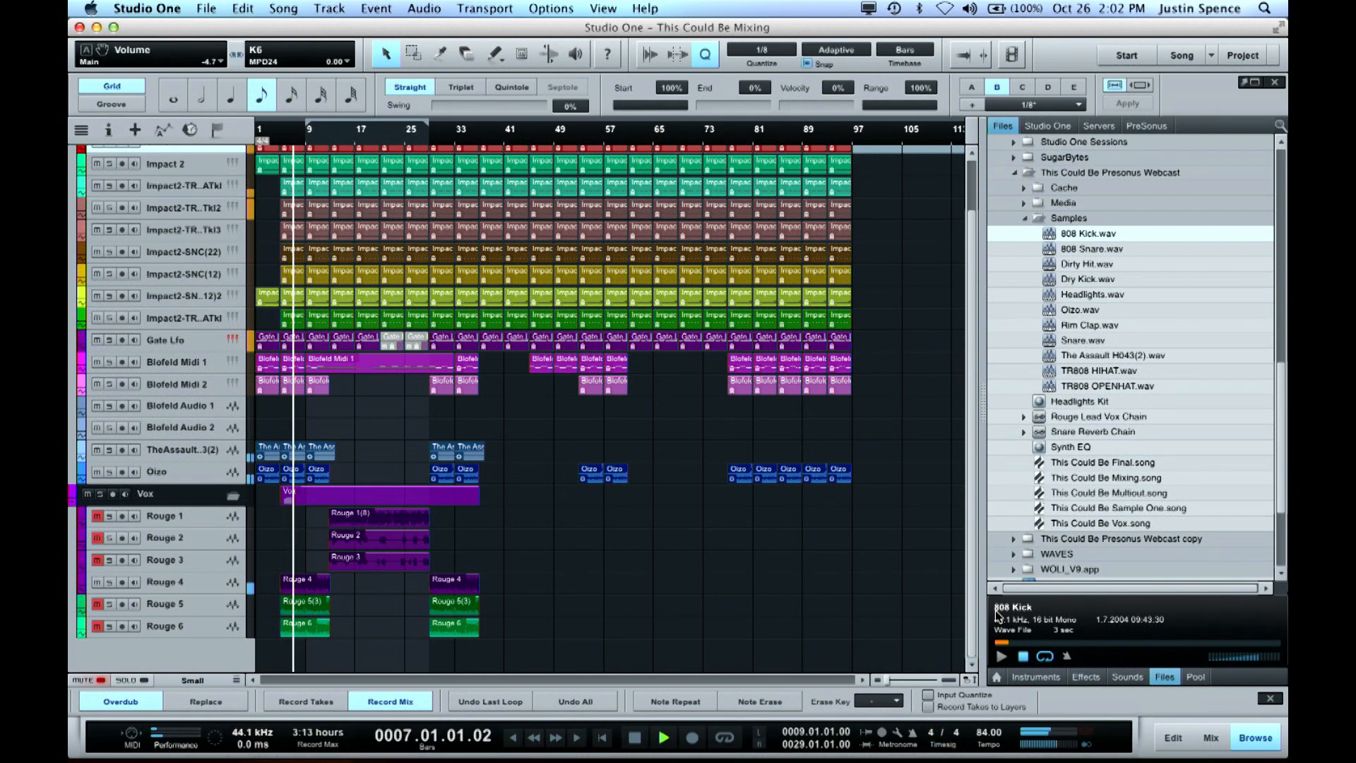
Show the mixer for the Rouge 4 vocal track, set its channel volume to +4.1 dB and stop playback
{"action": "left_click", "coordinate": [238, 588]}
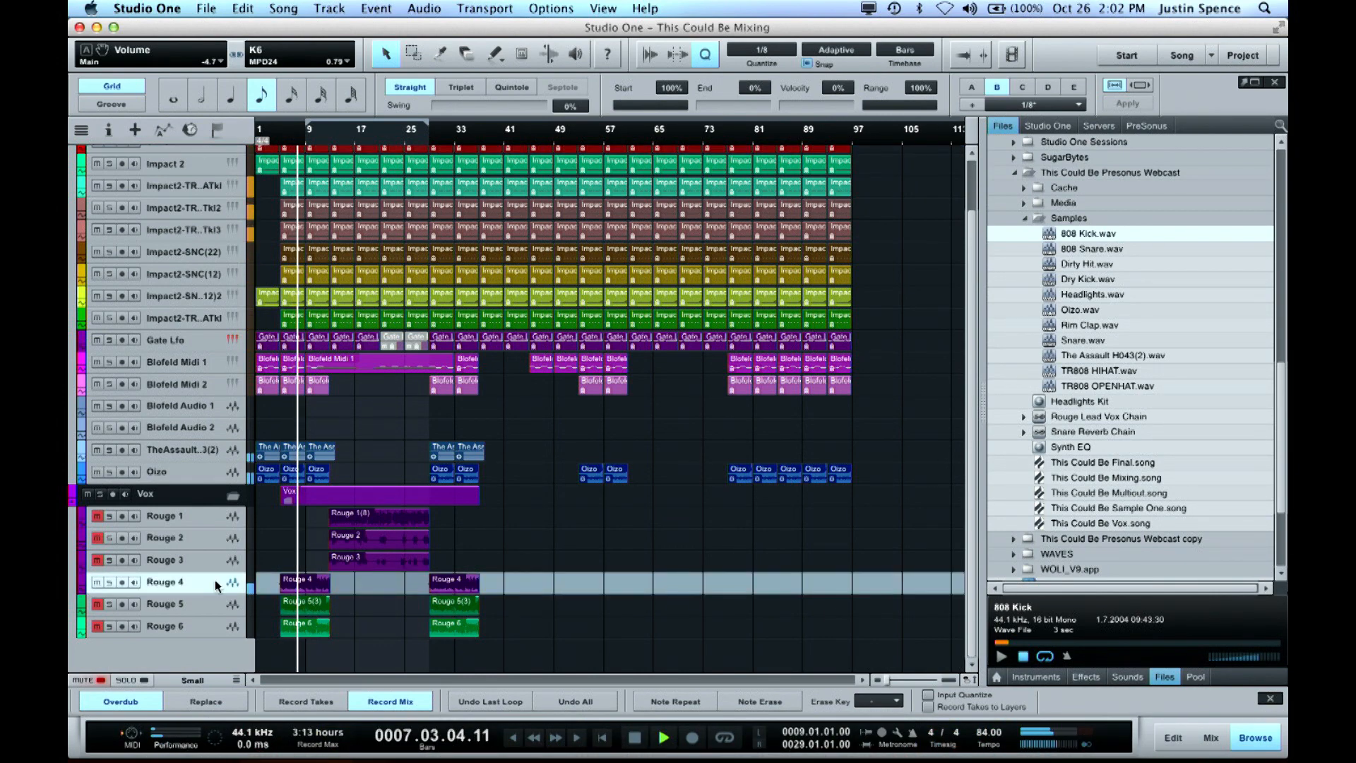
{"action": "key", "text": "F3"}
{"action": "left_click_drag", "start_coordinate": [866, 538], "coordinate": [863, 524]}
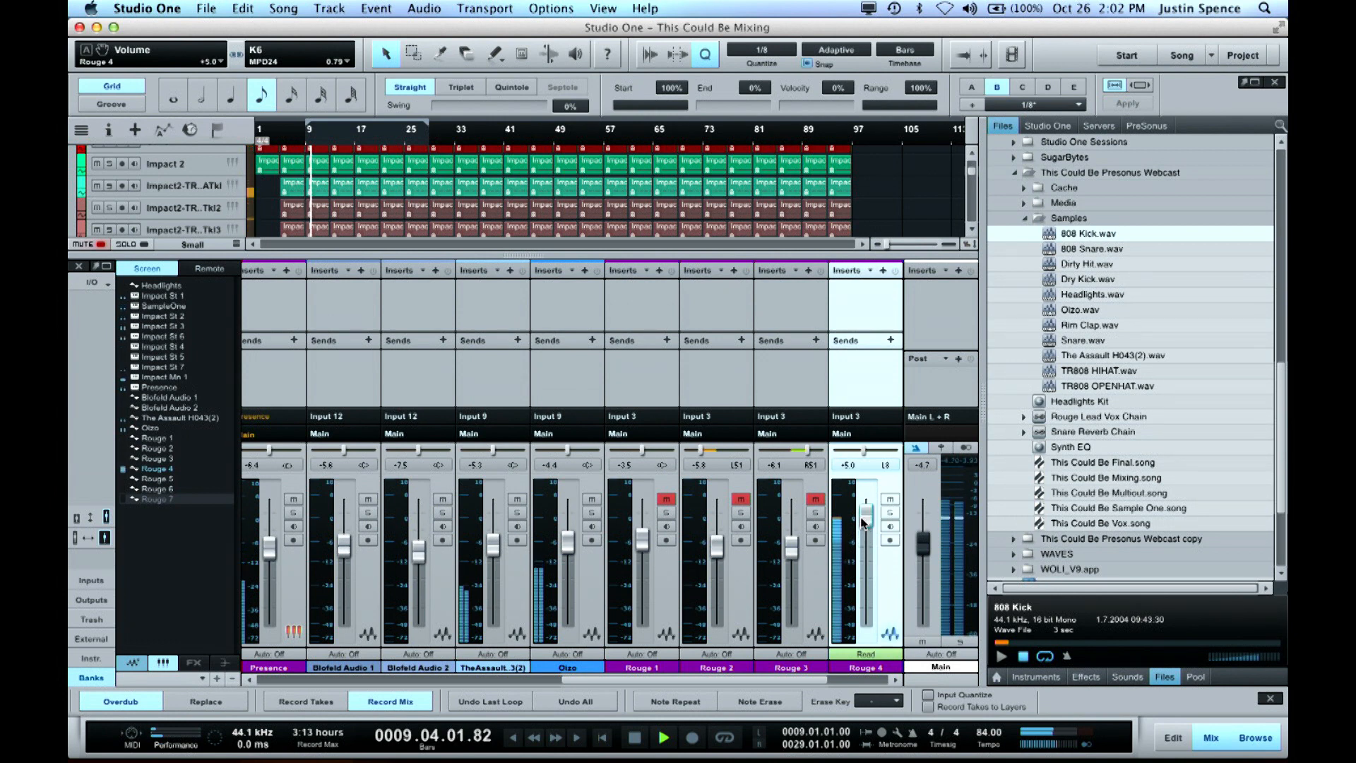
{"action": "left_click_drag", "start_coordinate": [863, 525], "coordinate": [863, 520]}
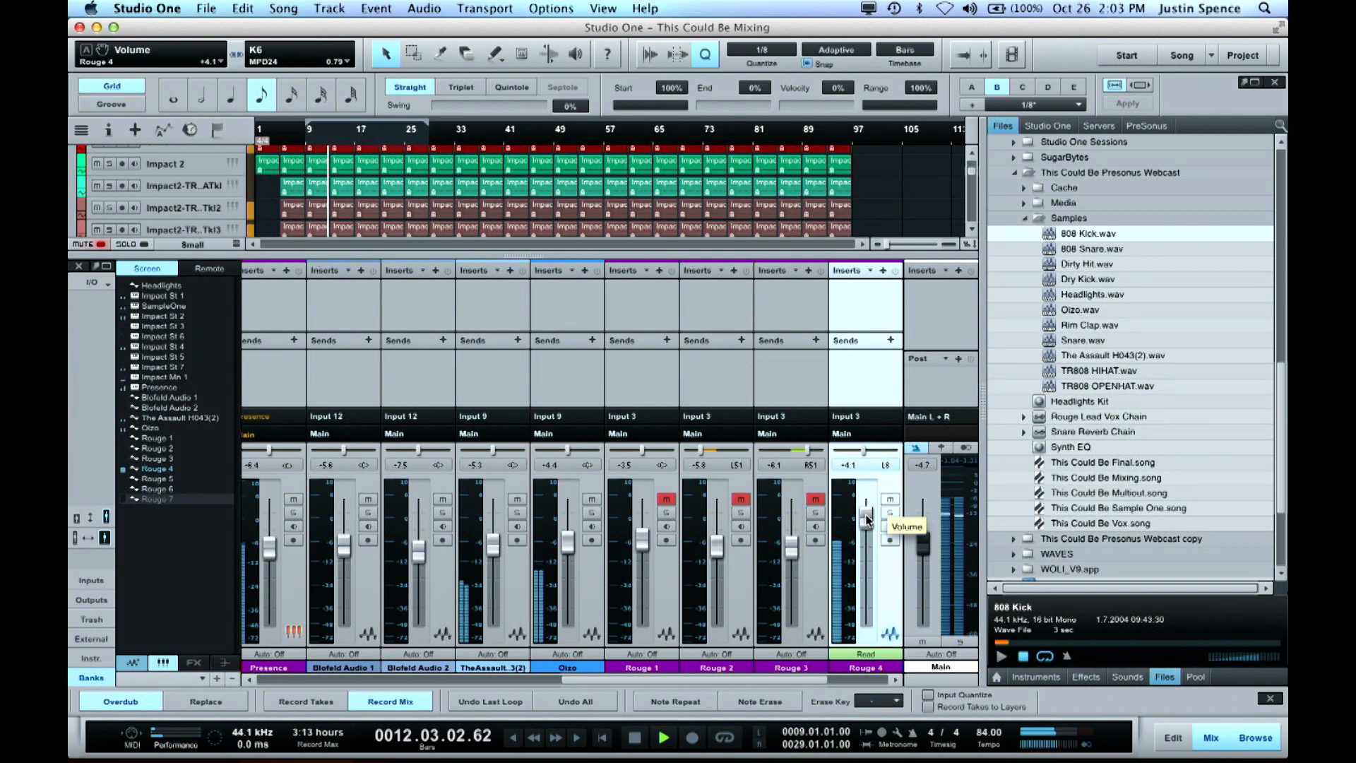
{"action": "key", "text": "space"}
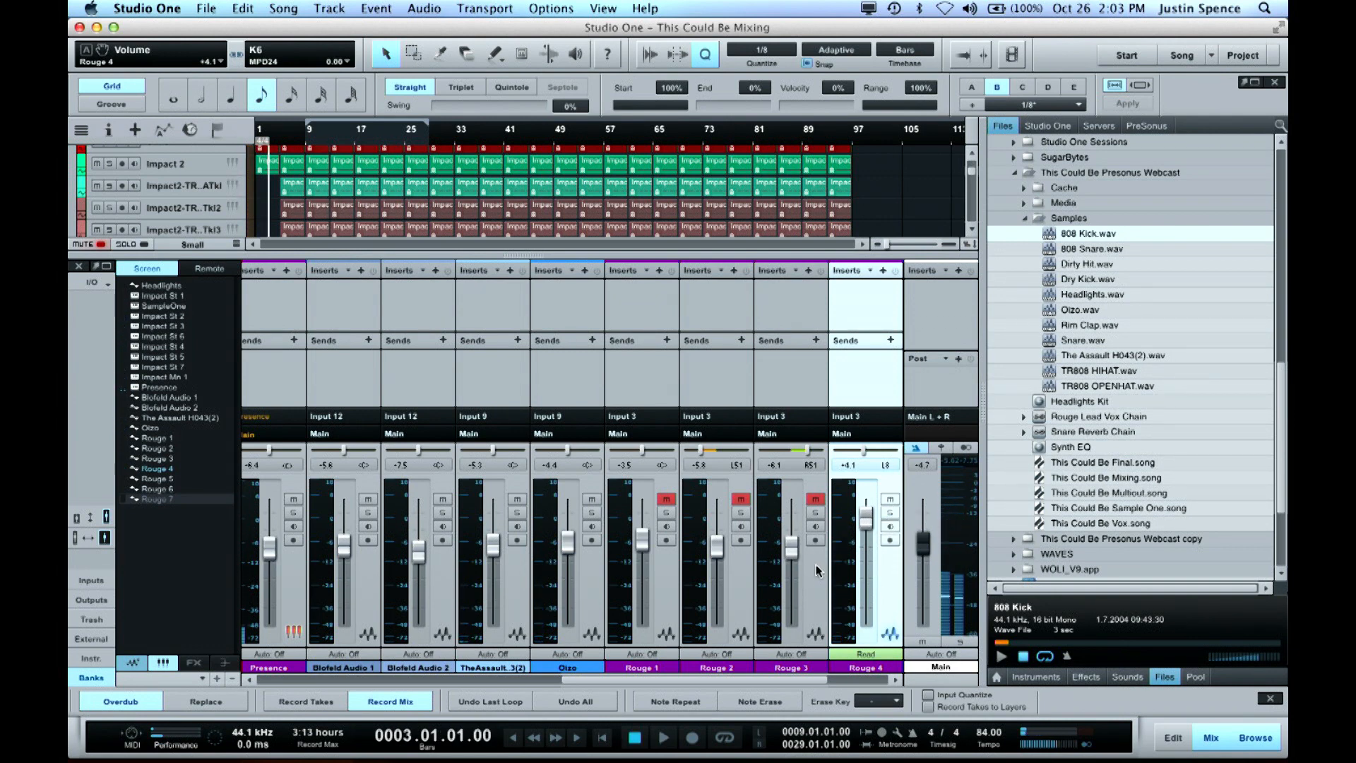
Lower the Rouge 4 channel volume to -0.3 dB and solo the channel
{"action": "scroll", "coordinate": [810, 586], "scroll_direction": "right", "scroll_amount": 2}
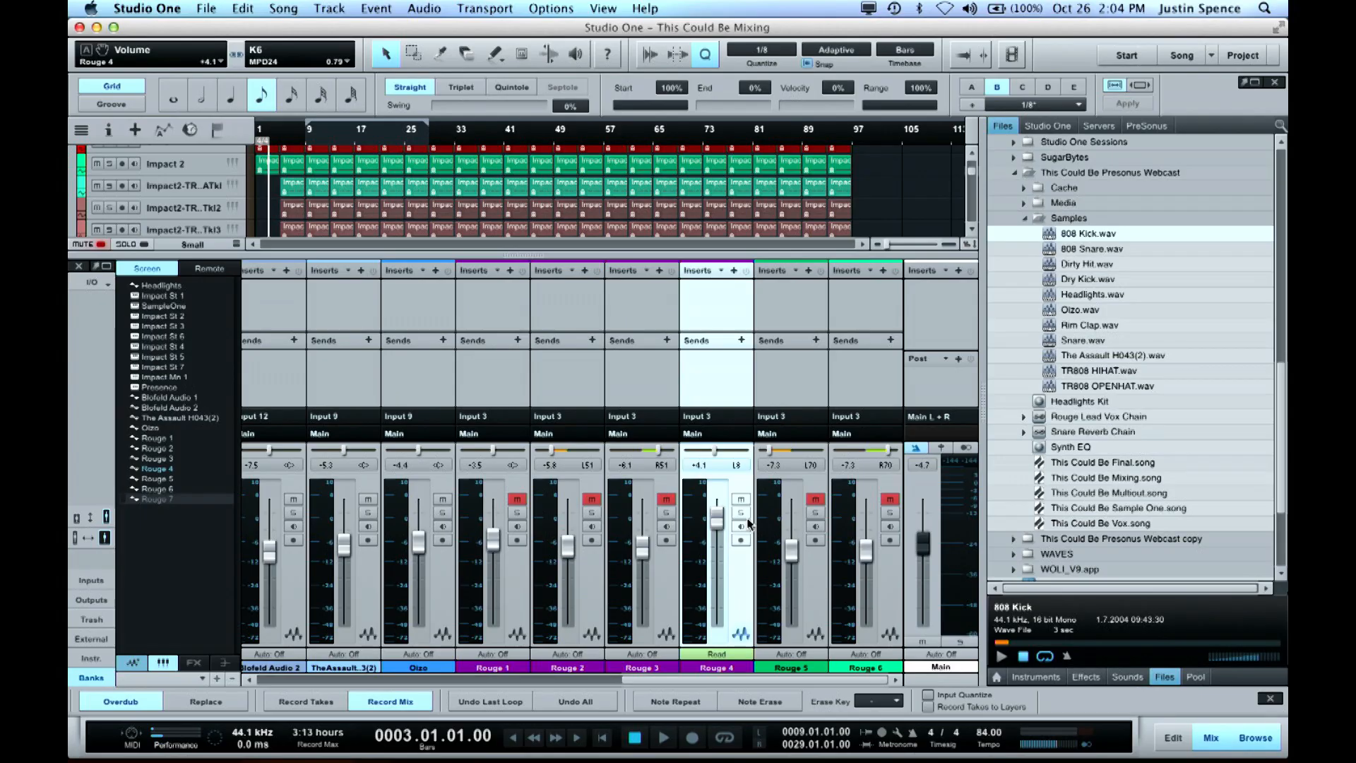
{"action": "left_click_drag", "start_coordinate": [717, 519], "coordinate": [717, 531]}
{"action": "left_click", "coordinate": [741, 512]}
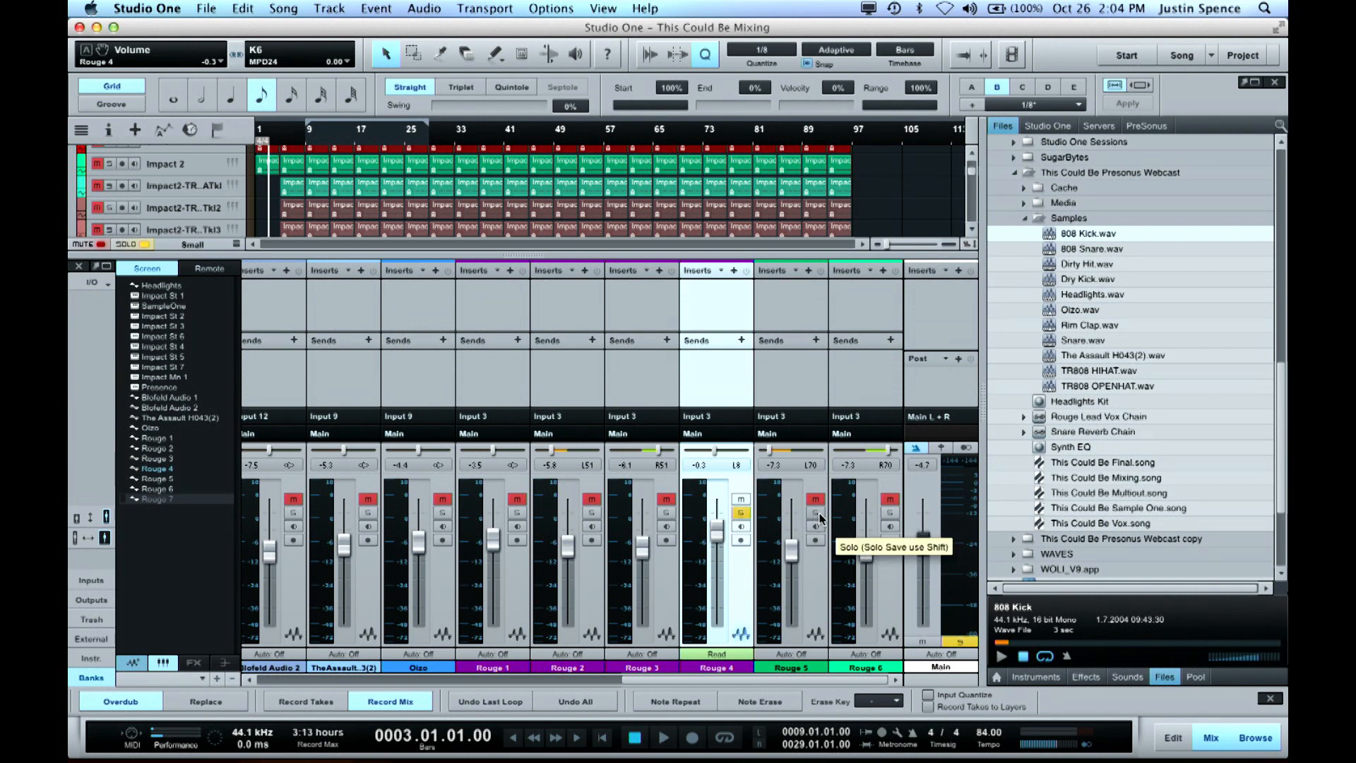
Play the soloed Rouge 4 vocal from bar 9
{"action": "key", "text": "space"}
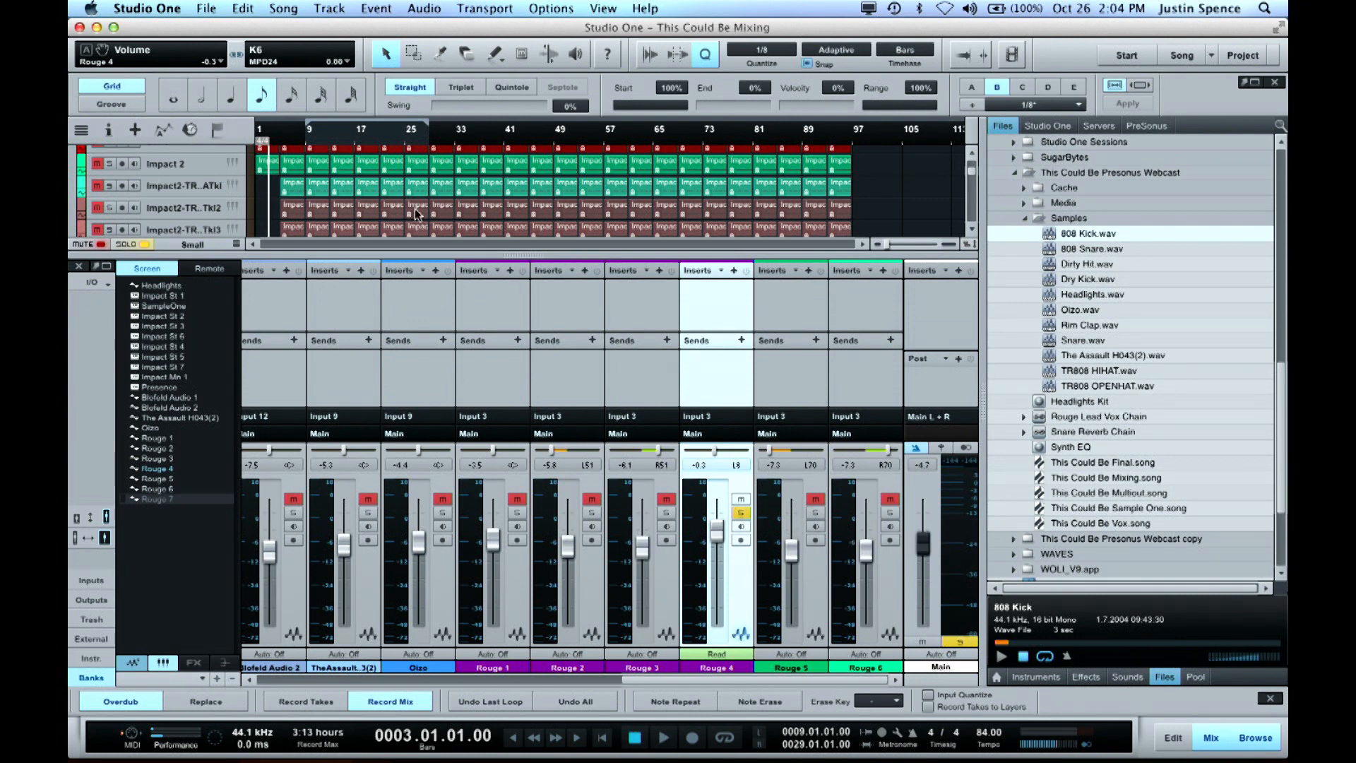
{"action": "left_click", "coordinate": [306, 137]}
{"action": "left_click", "coordinate": [303, 137]}
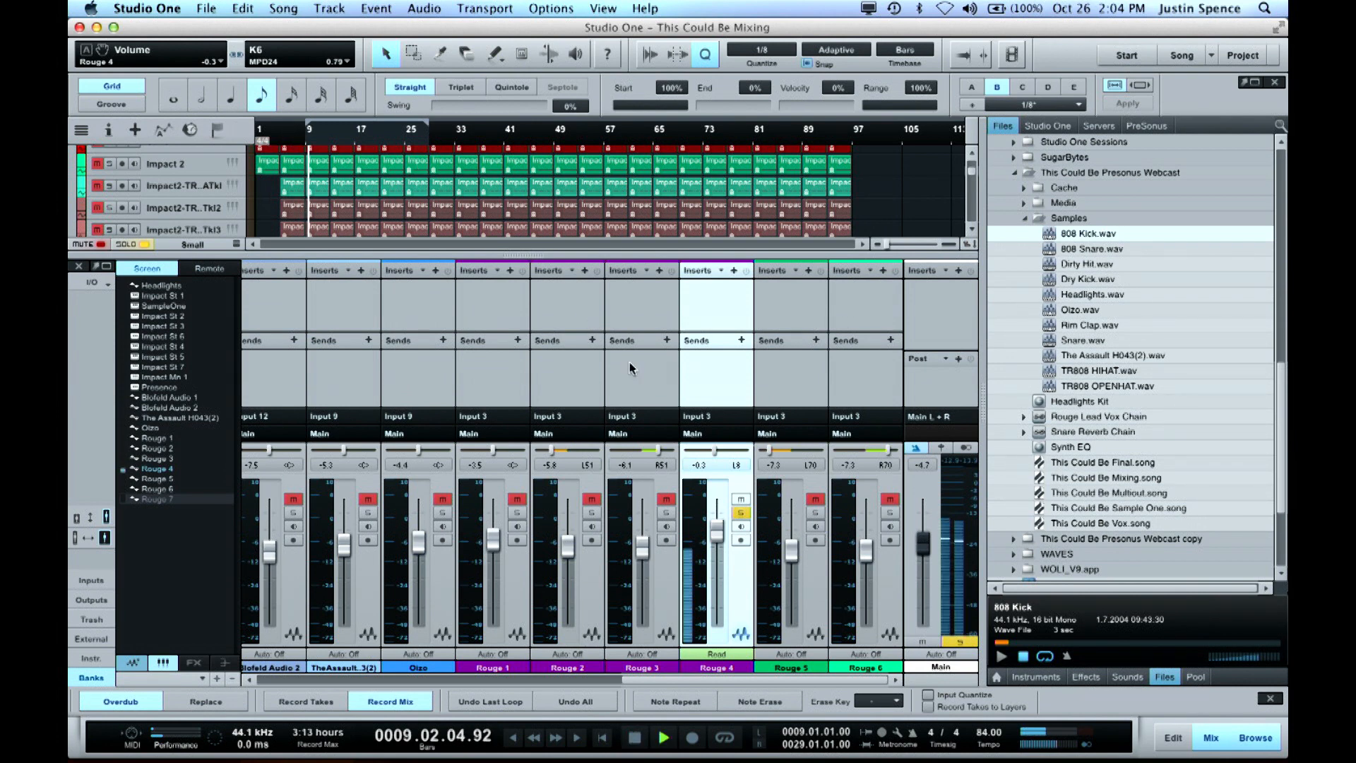
Lower the Rouge 4 channel volume to -4.4 dB, and solo and unmute the Rouge 5 and Rouge 6 channels
{"action": "left_click_drag", "start_coordinate": [718, 528], "coordinate": [718, 540]}
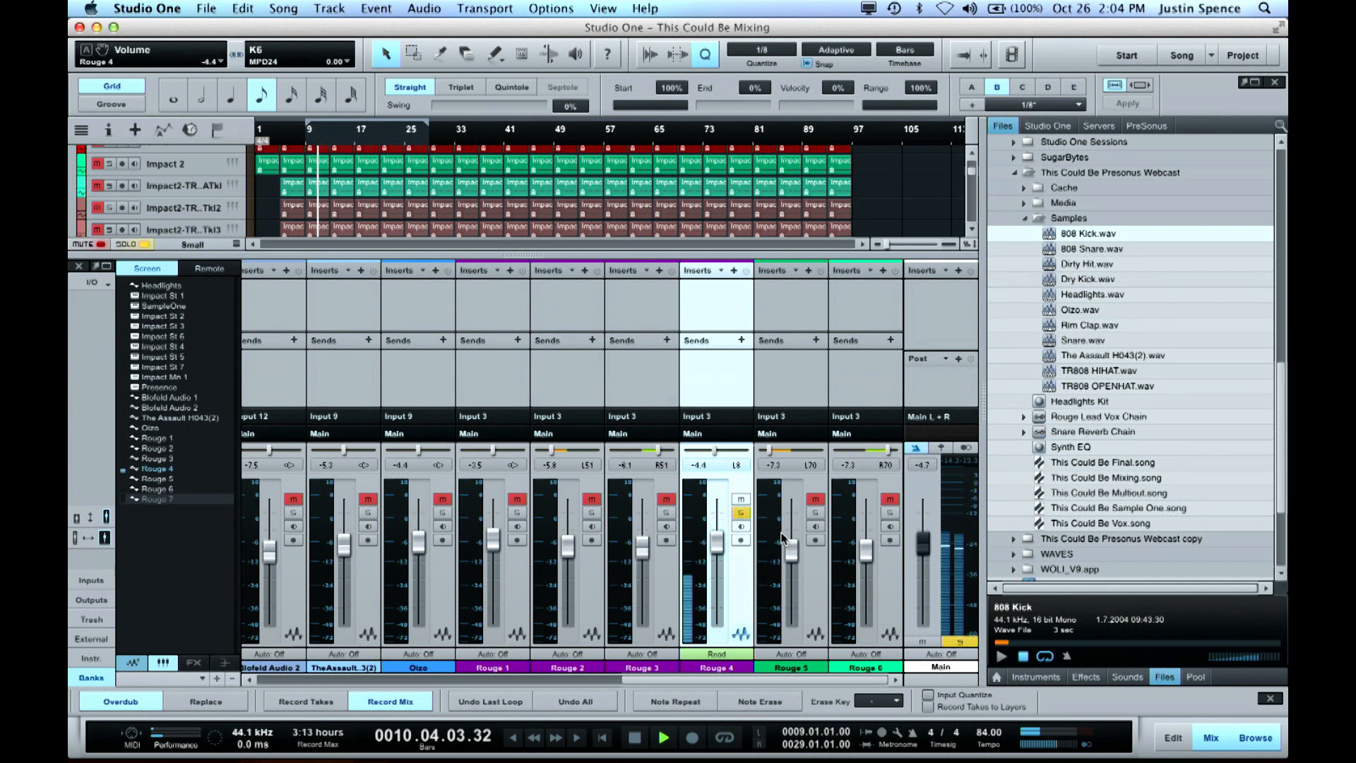
{"action": "key", "text": "space"}
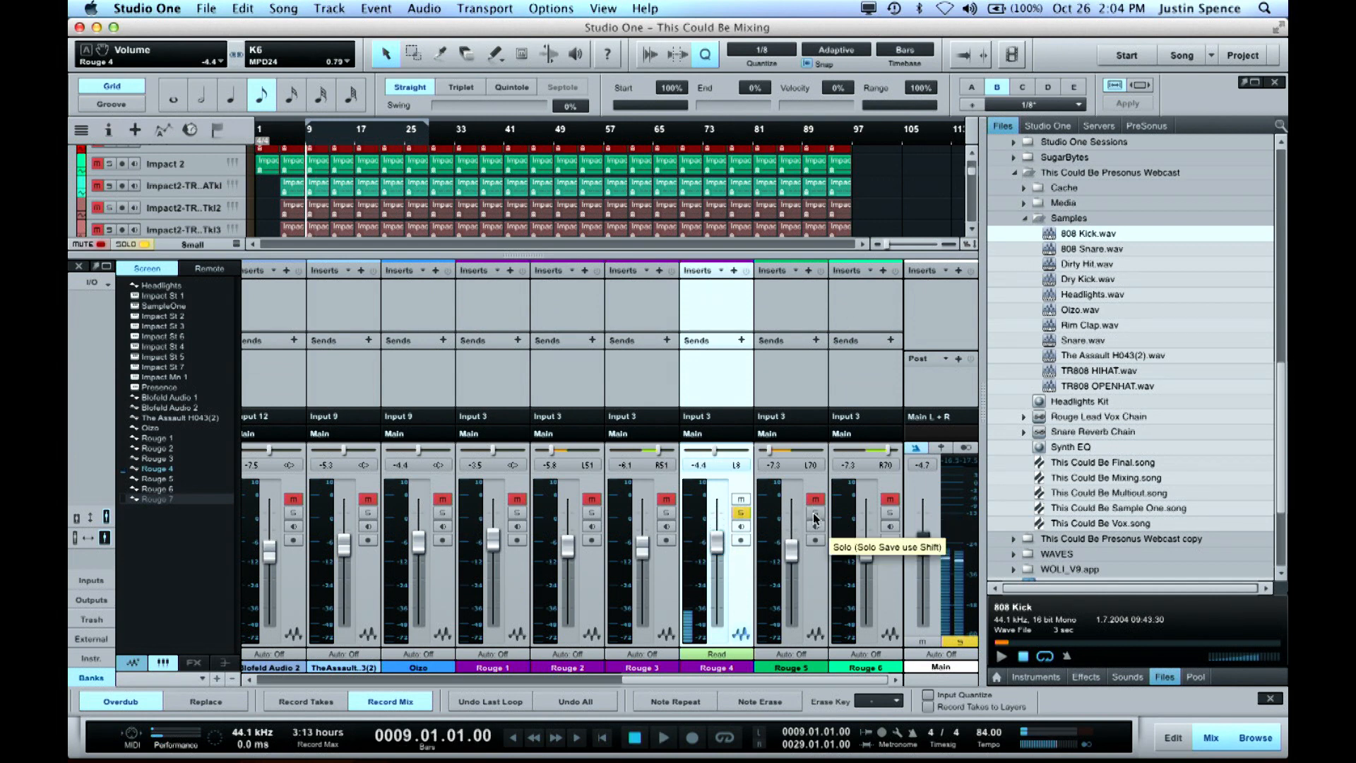
{"action": "left_click", "coordinate": [815, 513]}
{"action": "left_click", "coordinate": [816, 500]}
{"action": "left_click", "coordinate": [890, 512]}
{"action": "left_click", "coordinate": [890, 499]}
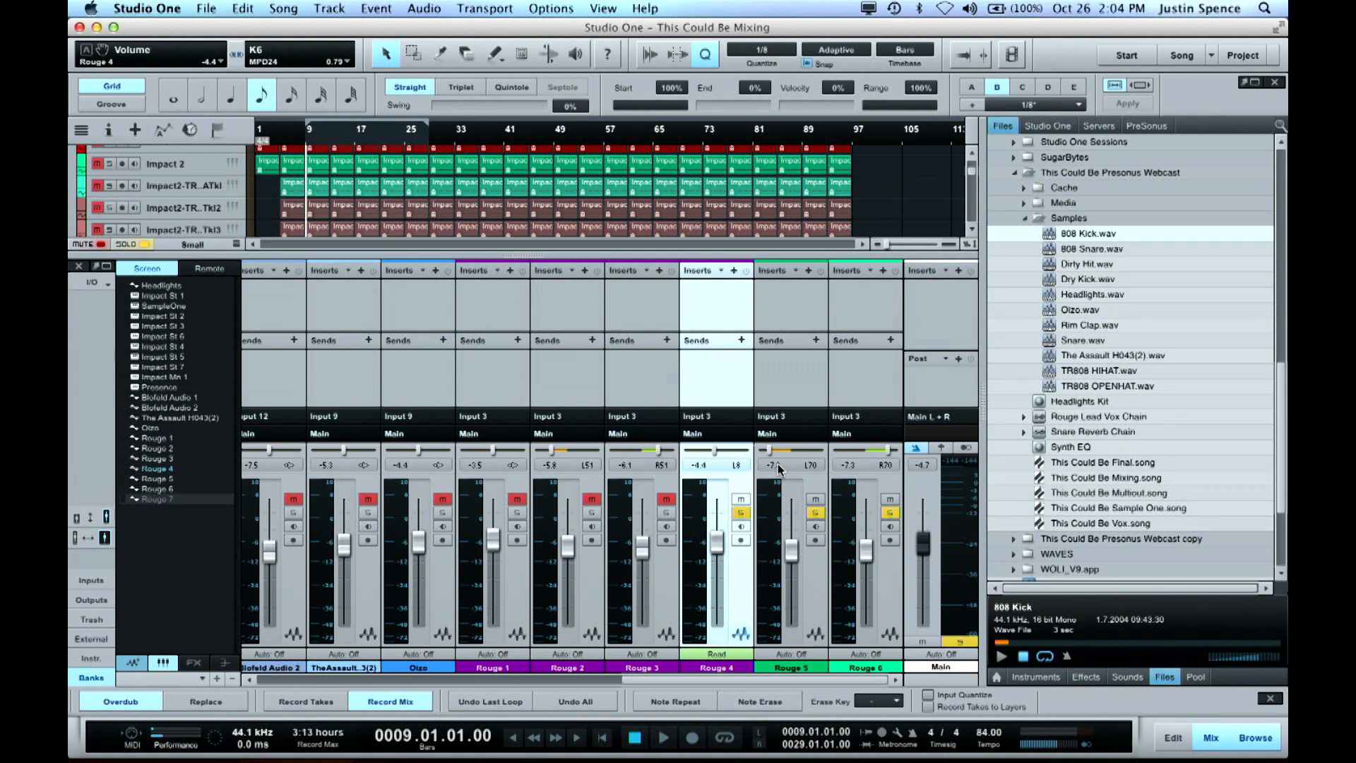
Play the soloed Rouge 4, Rouge 5 and Rouge 6 vocals together from bar 9
{"action": "key", "text": "space"}
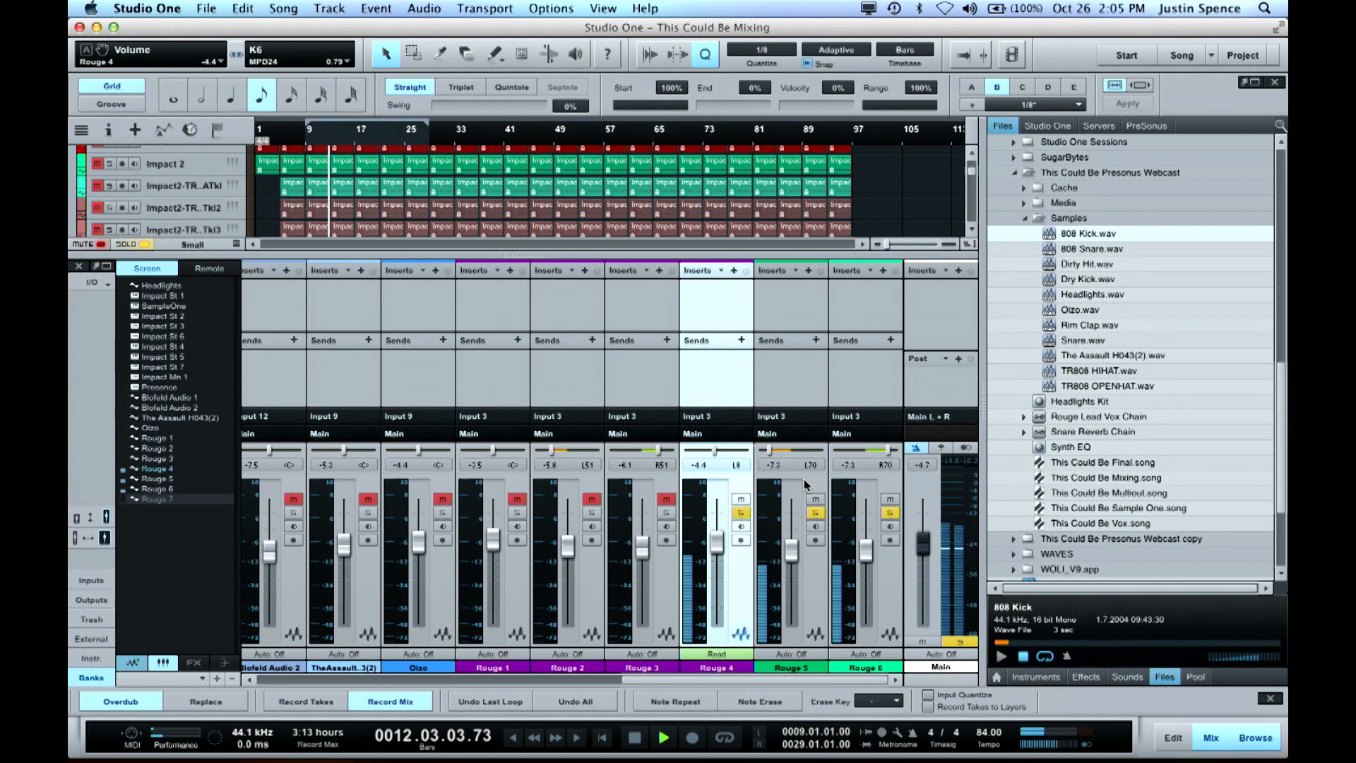
{"action": "key", "text": "space"}
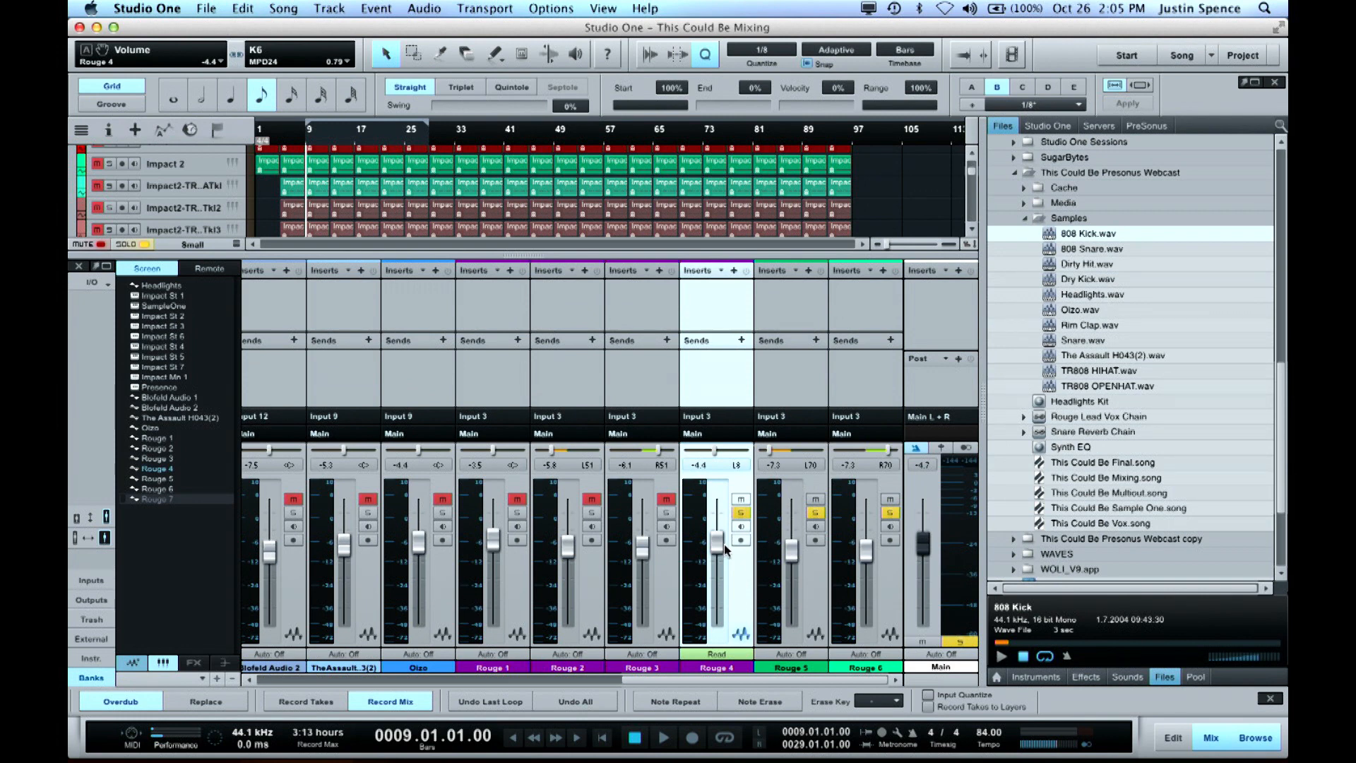
{"action": "key", "text": "space"}
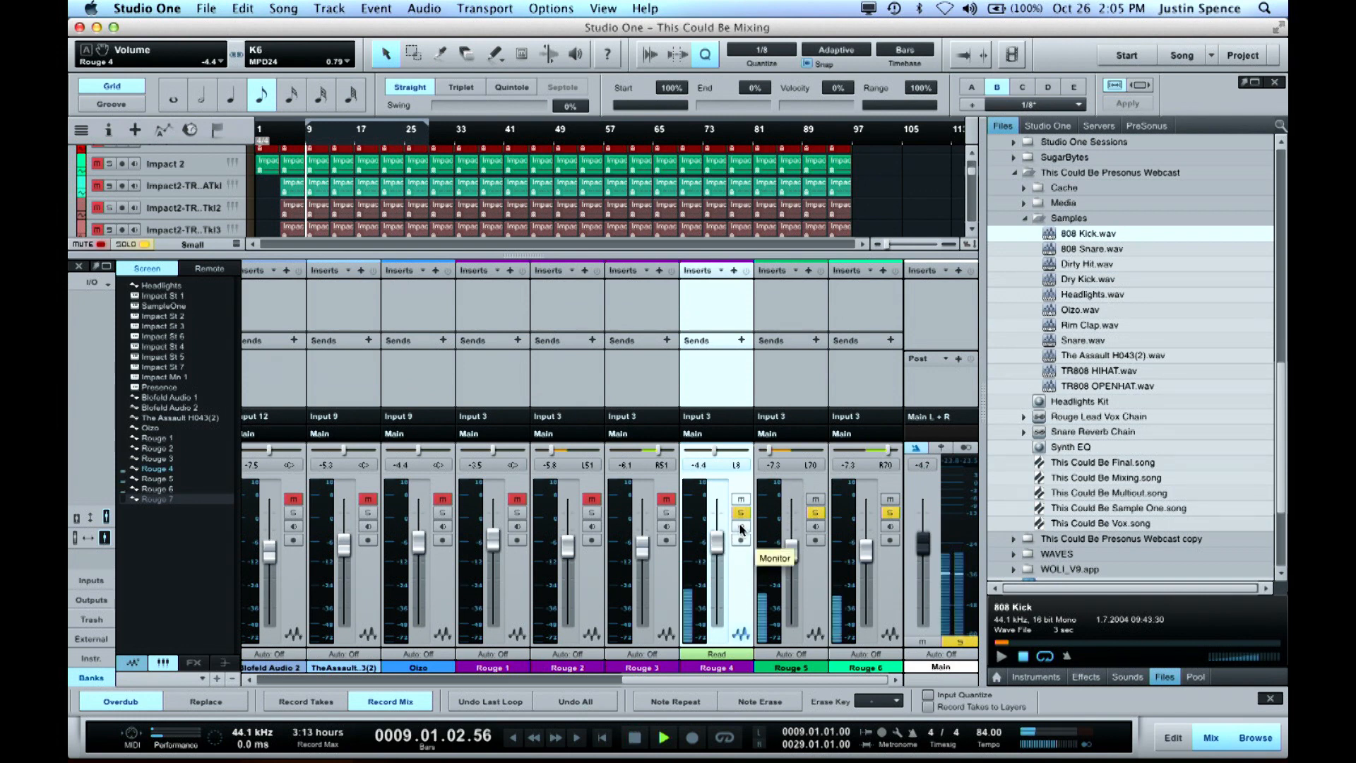
{"action": "key", "text": "space"}
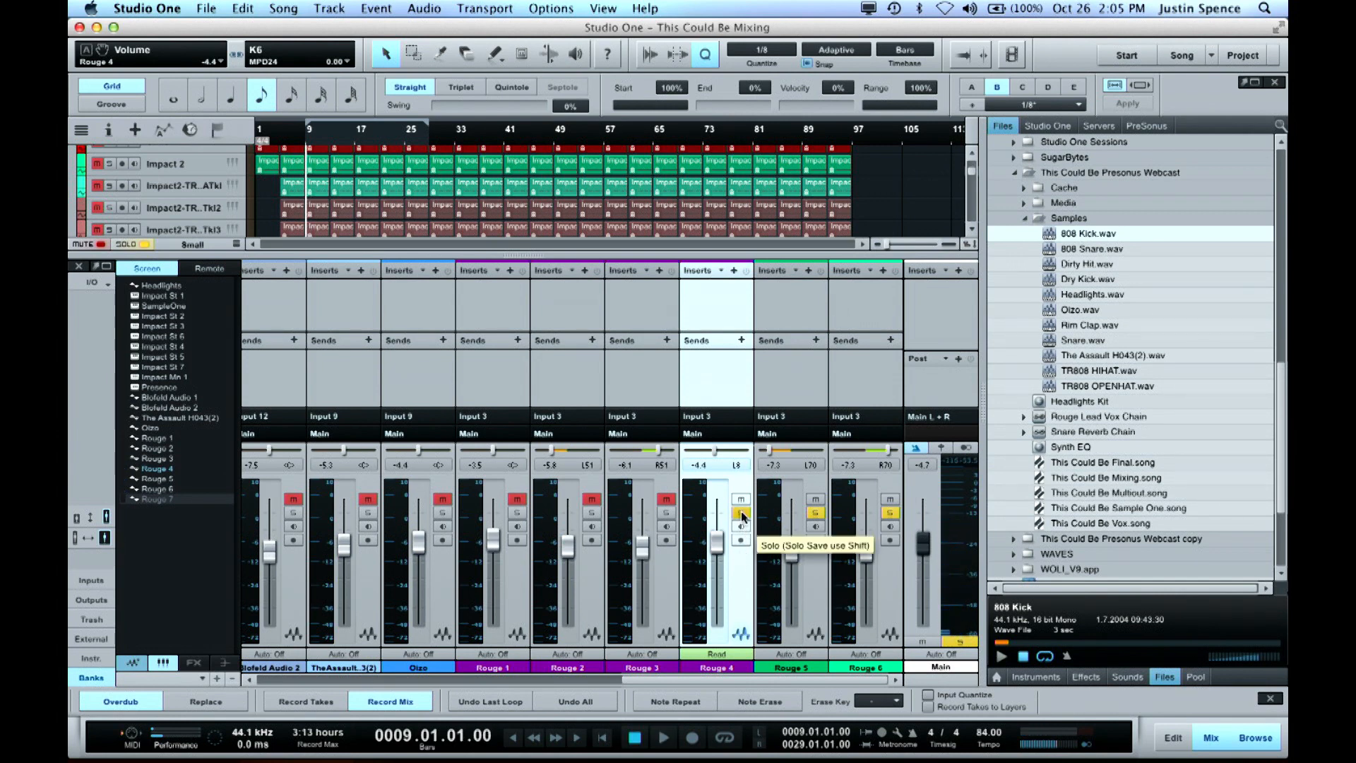
Remove the solo from the Rouge 4, Rouge 5 and Rouge 6 channels and unmute Rouge 5 and Rouge 6
{"action": "left_click", "coordinate": [741, 513]}
{"action": "left_click", "coordinate": [816, 513]}
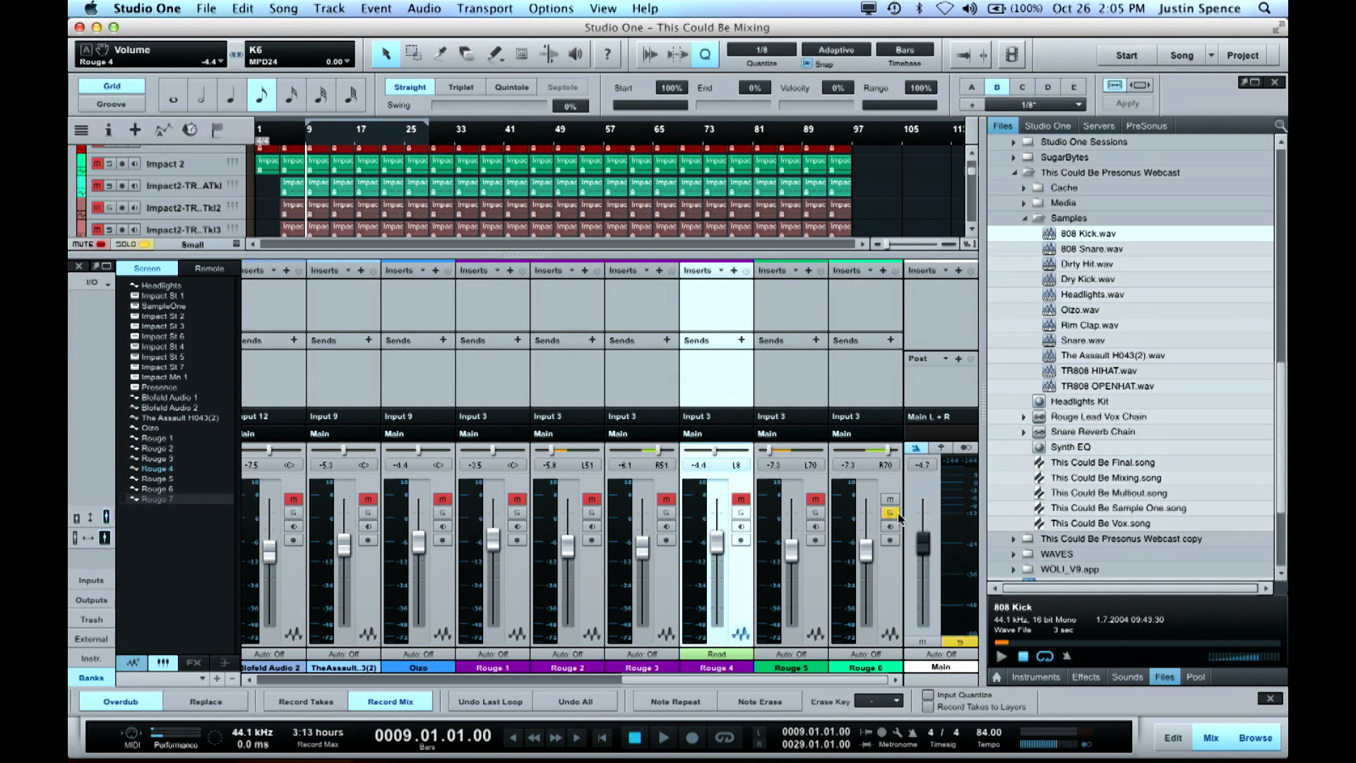
{"action": "left_click", "coordinate": [890, 513]}
{"action": "key", "text": "space"}
{"action": "key", "text": "space"}
{"action": "left_click", "coordinate": [816, 499]}
{"action": "left_click", "coordinate": [890, 499]}
Move the playback position back to bar 5 and play the vocals with the full beat
{"action": "key", "text": "KP_Subtract"}
{"action": "key", "text": "KP_Subtract"}
{"action": "key", "text": "KP_Subtract"}
{"action": "key", "text": "KP_Subtract"}
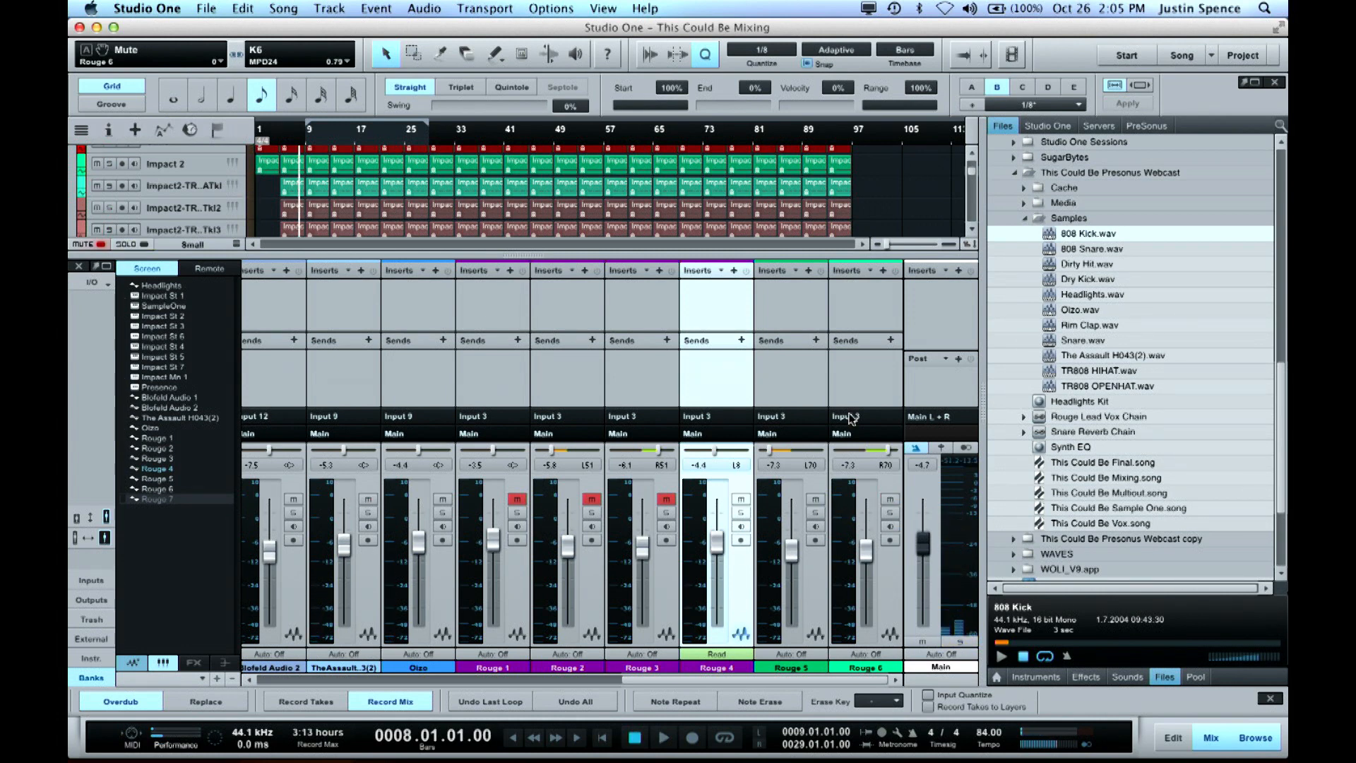
{"action": "key", "text": "space"}
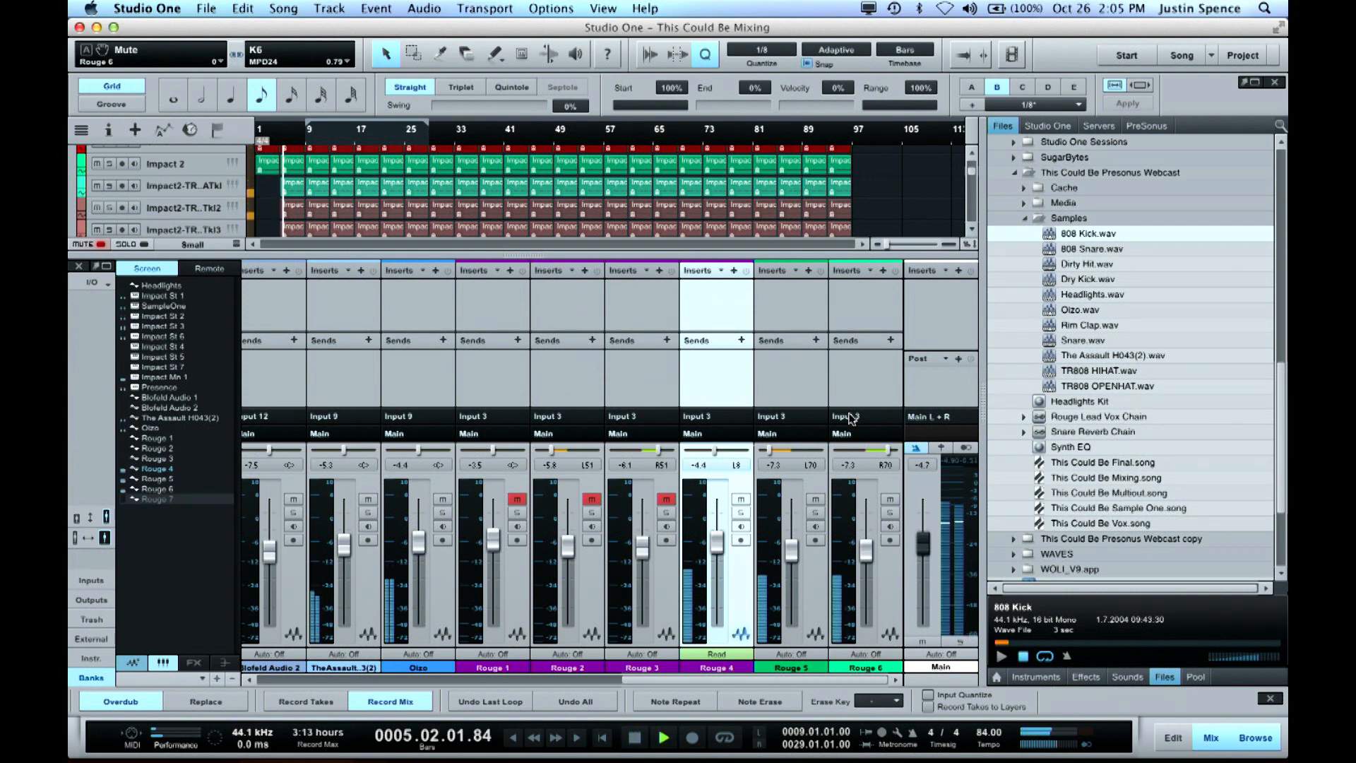
Raise the Rouge 4, 5 and 6 channel volumes together until Rouge 5 and Rouge 6 are at -2.0 dB, and save the song
{"action": "left_click", "coordinate": [896, 565], "text": "shift"}
{"action": "left_click_drag", "start_coordinate": [866, 562], "coordinate": [869, 548]}
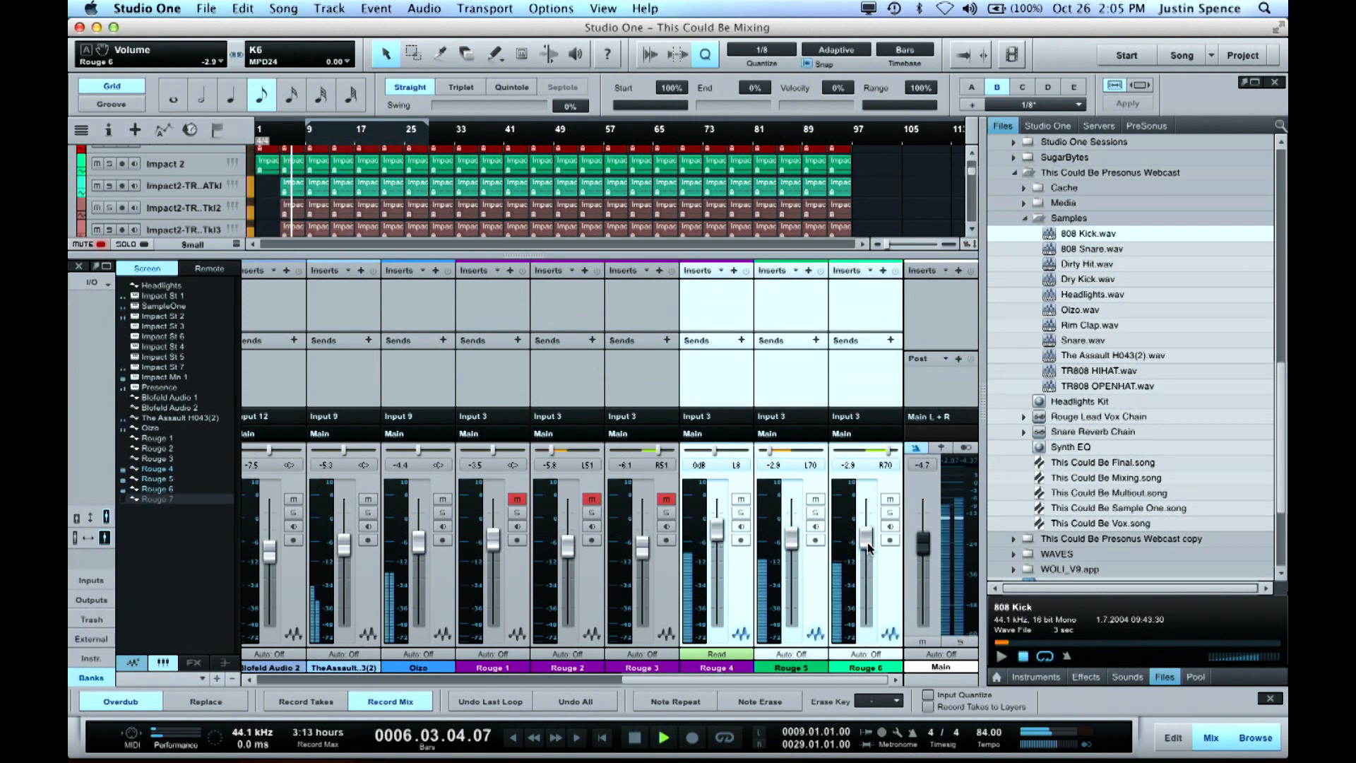
{"action": "key", "text": "super+s"}
{"action": "left_click_drag", "start_coordinate": [868, 548], "coordinate": [870, 546]}
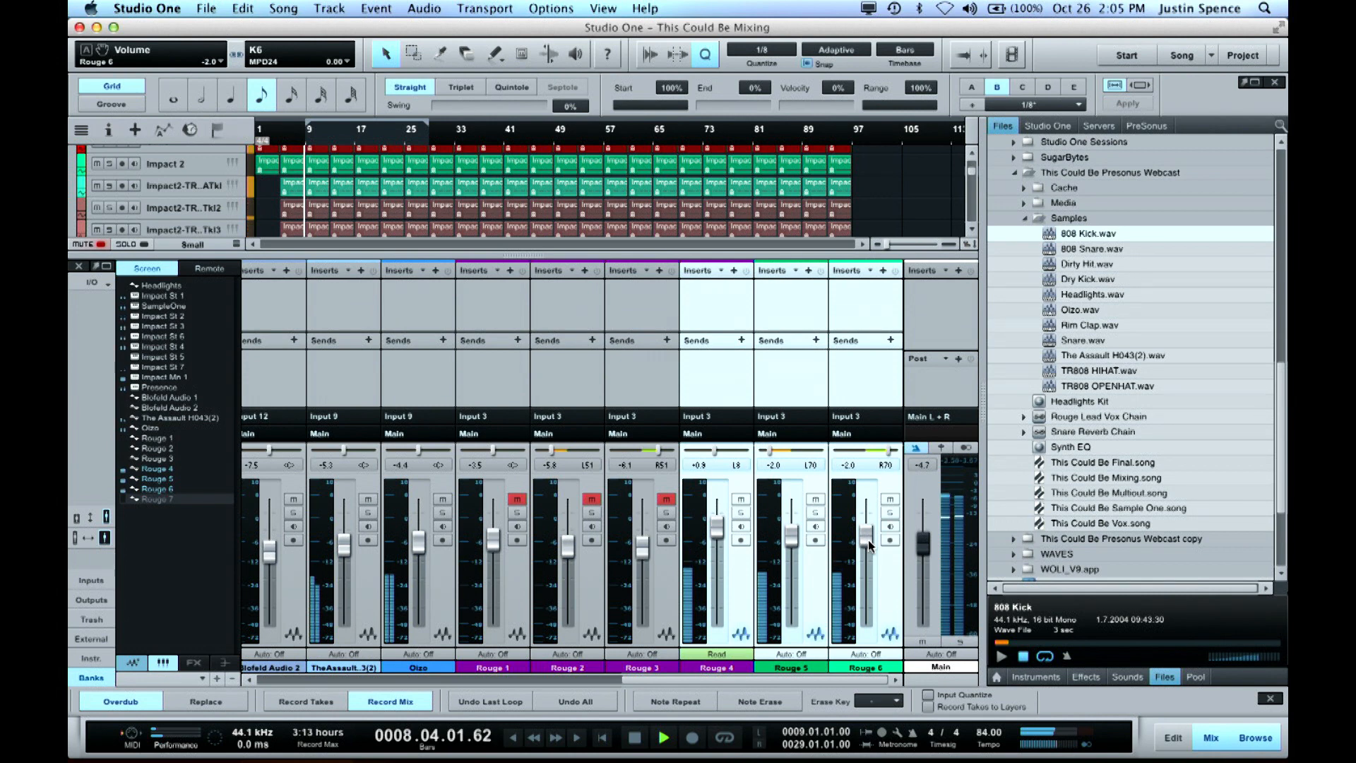
{"action": "key", "text": "space"}
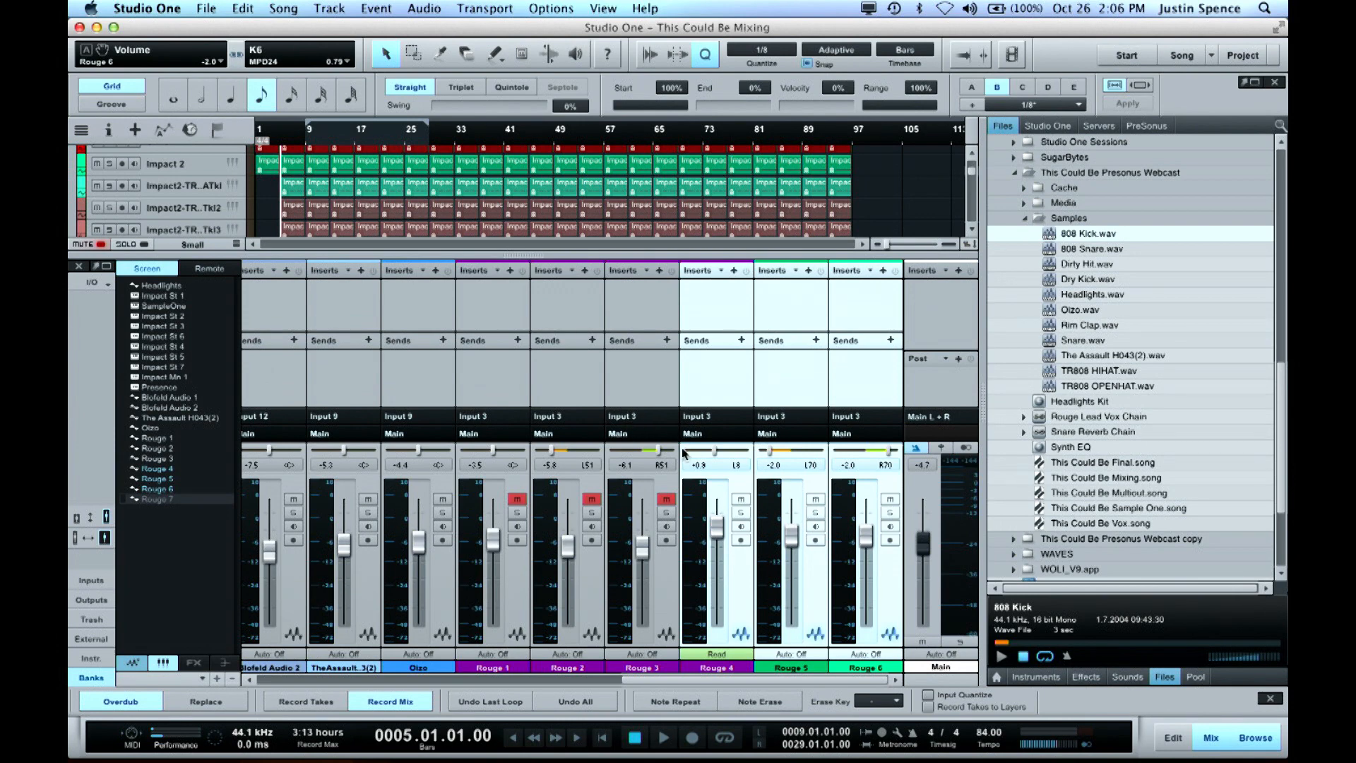
Hide the mixer, unmute and solo the Rouge 1 track, and play it from just before bar 13
{"action": "key", "text": "F3"}
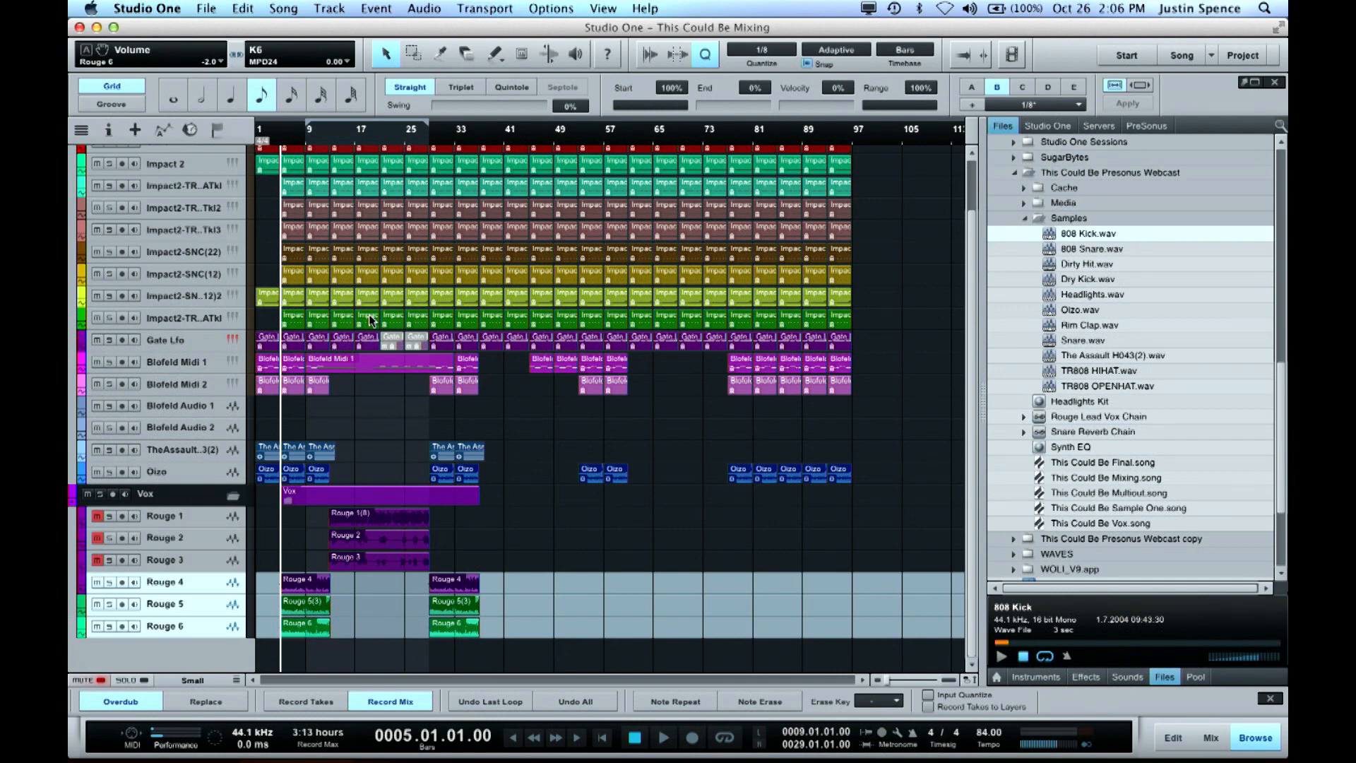
{"action": "key", "text": "e"}
{"action": "key", "text": "e"}
{"action": "key", "text": "shift+e"}
{"action": "key", "text": "shift+e"}
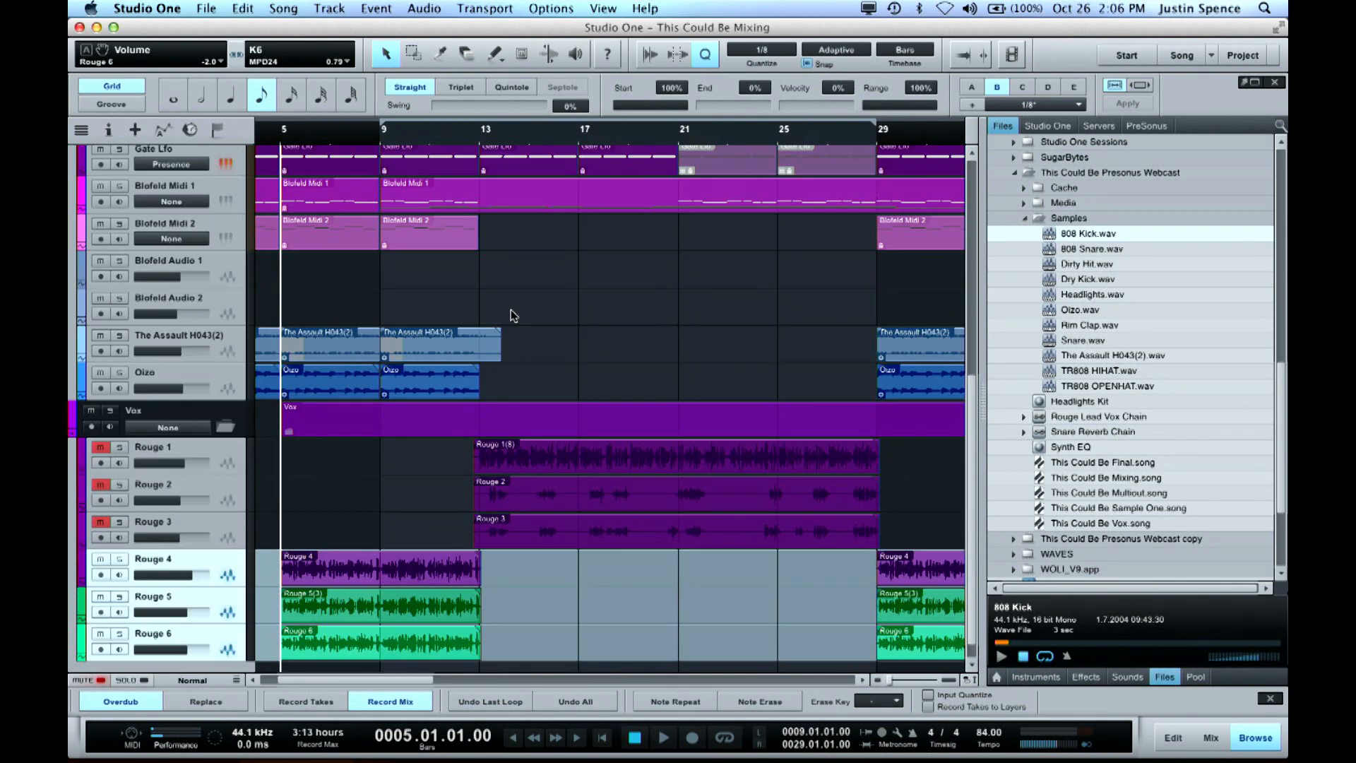
{"action": "left_click", "coordinate": [474, 134]}
{"action": "left_click", "coordinate": [100, 375]}
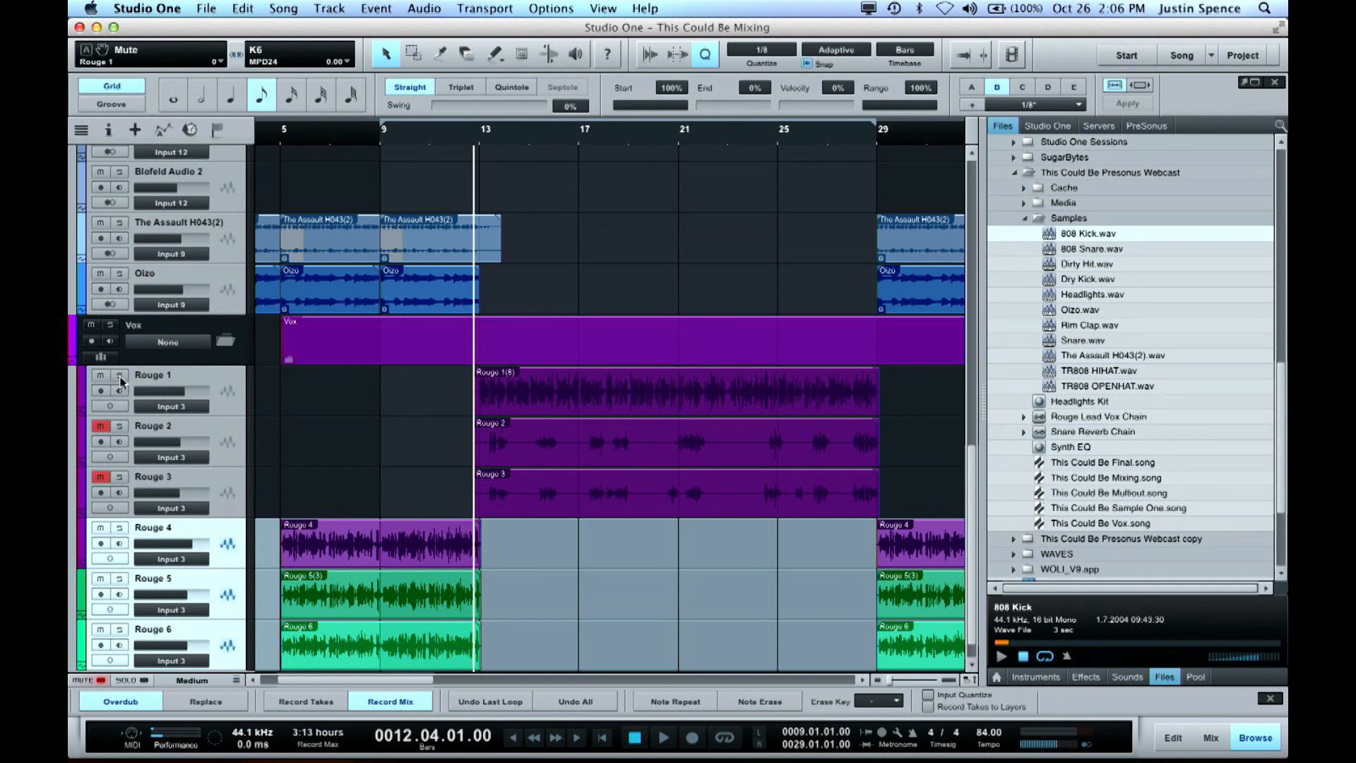
{"action": "left_click", "coordinate": [120, 376]}
{"action": "key", "text": "space"}
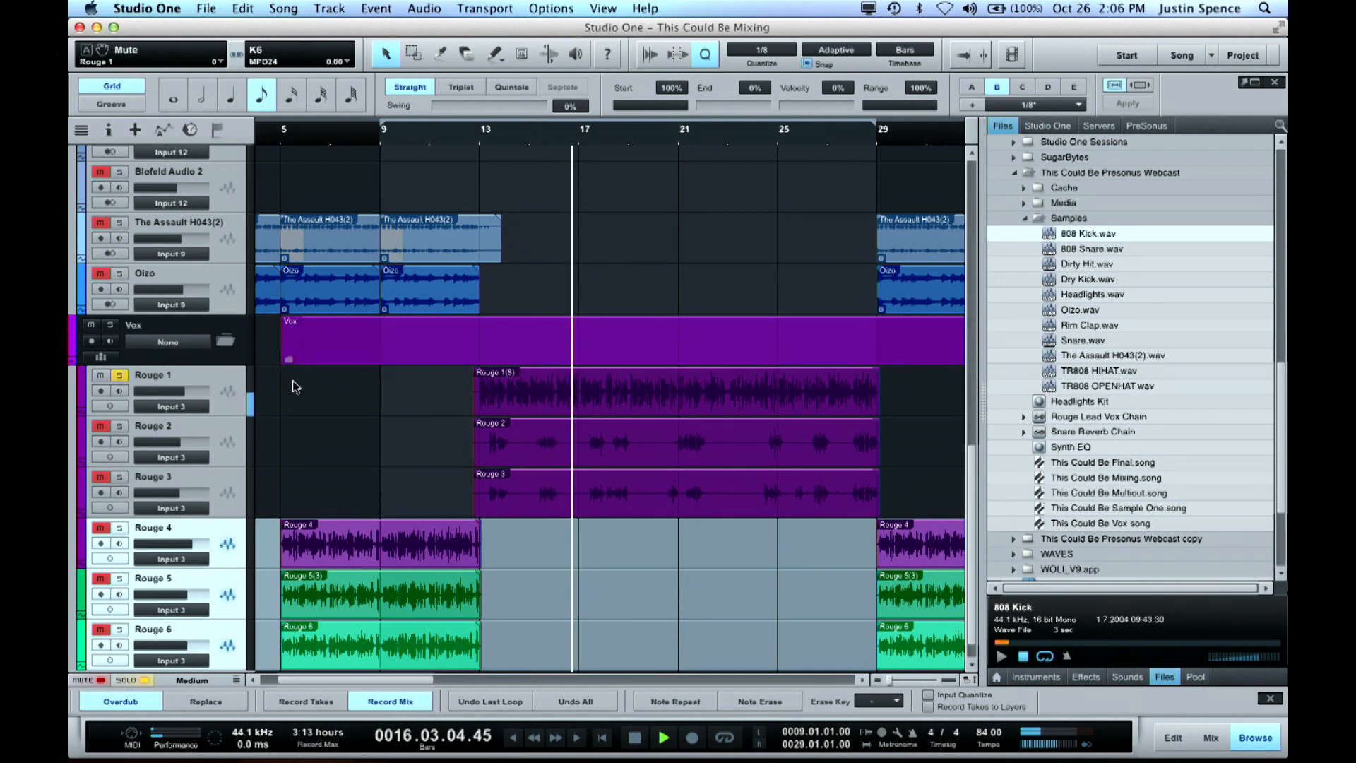
{"action": "key", "text": "space"}
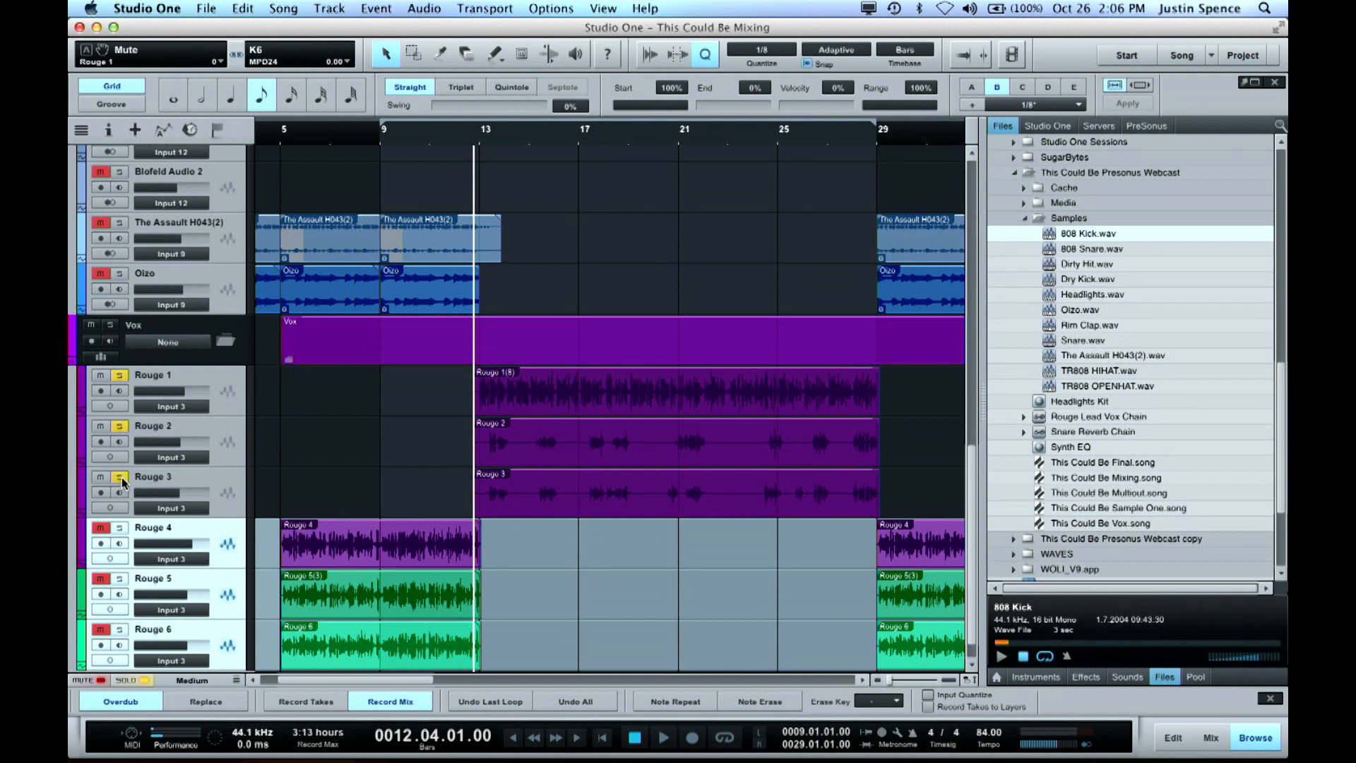
Play the soloed Rouge 1, Rouge 2 and Rouge 3 vocals together from just before bar 13
{"action": "key", "text": "space"}
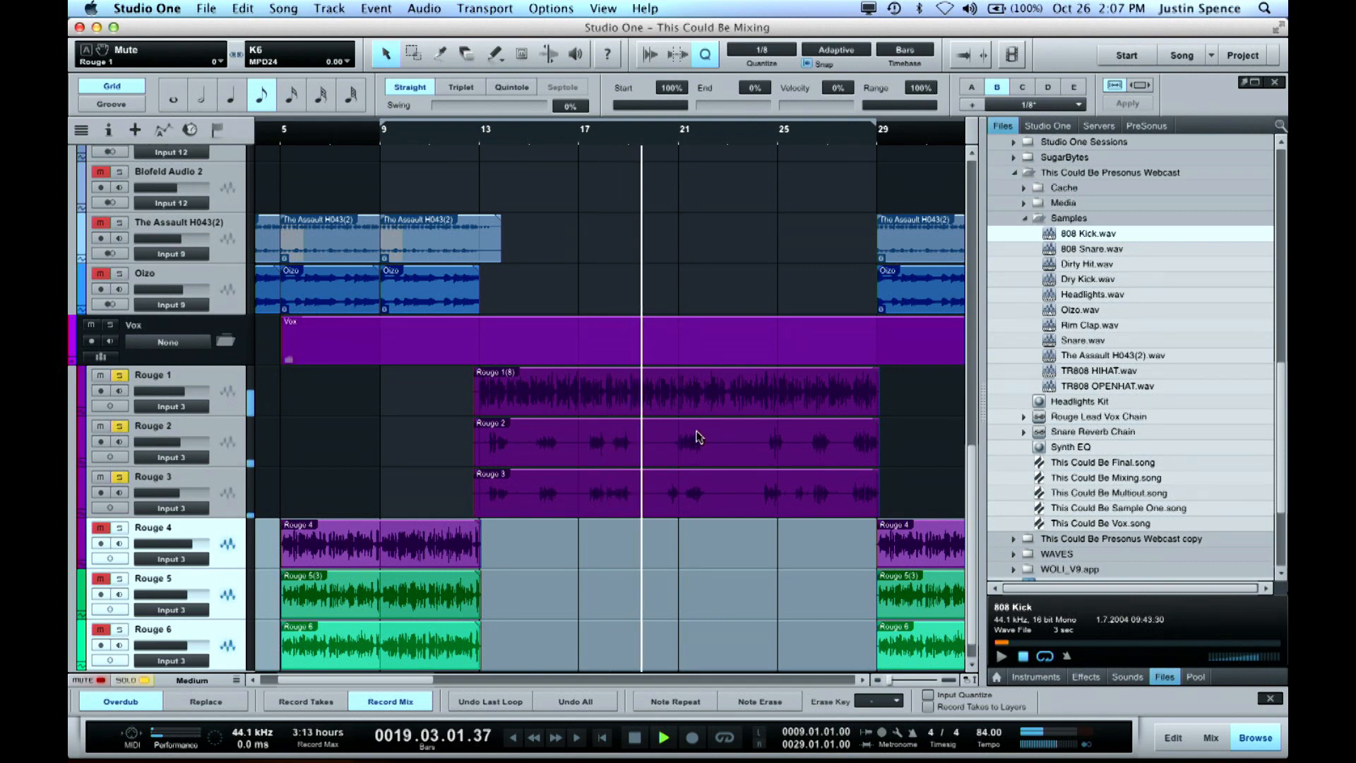
{"action": "key", "text": "space"}
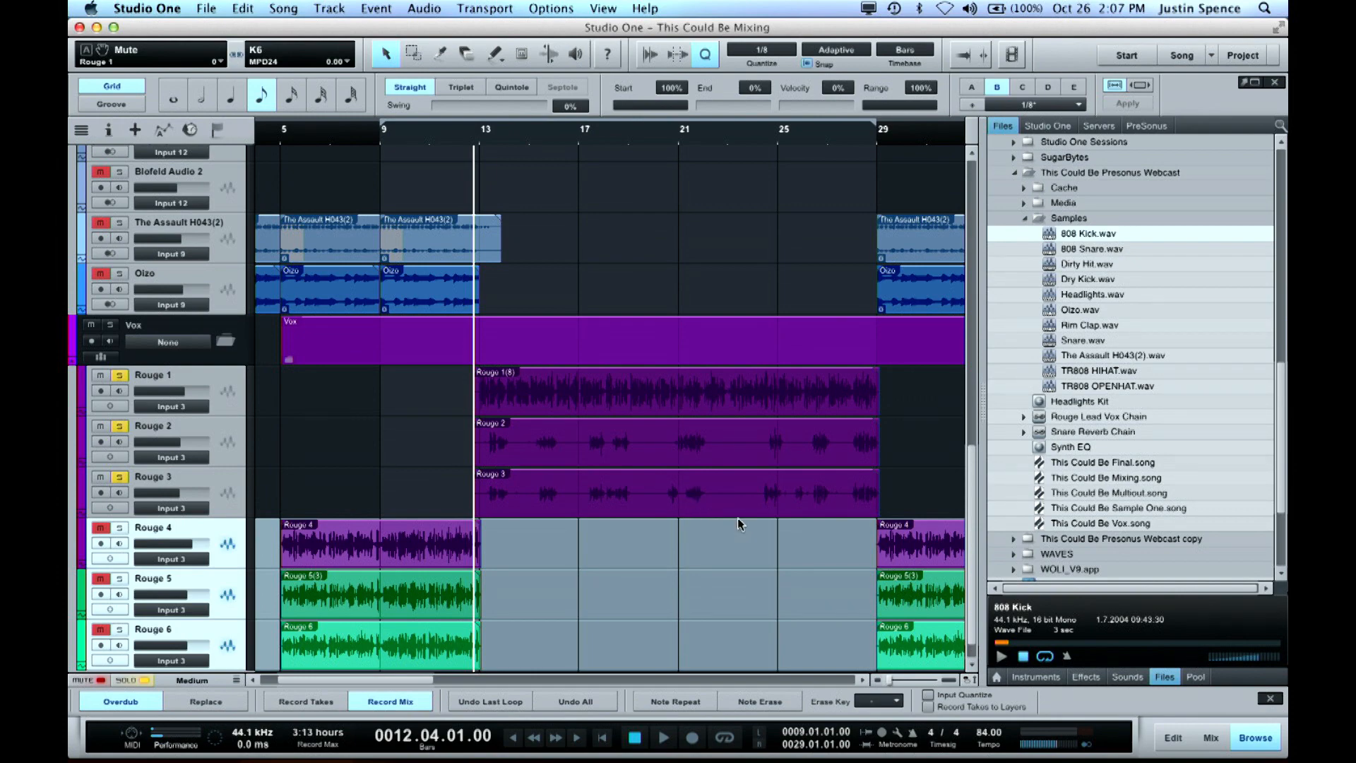
Remove the solo from the Rouge 1, Rouge 2 and Rouge 3 tracks
{"action": "scroll", "coordinate": [737, 518], "scroll_direction": "right", "scroll_amount": 5}
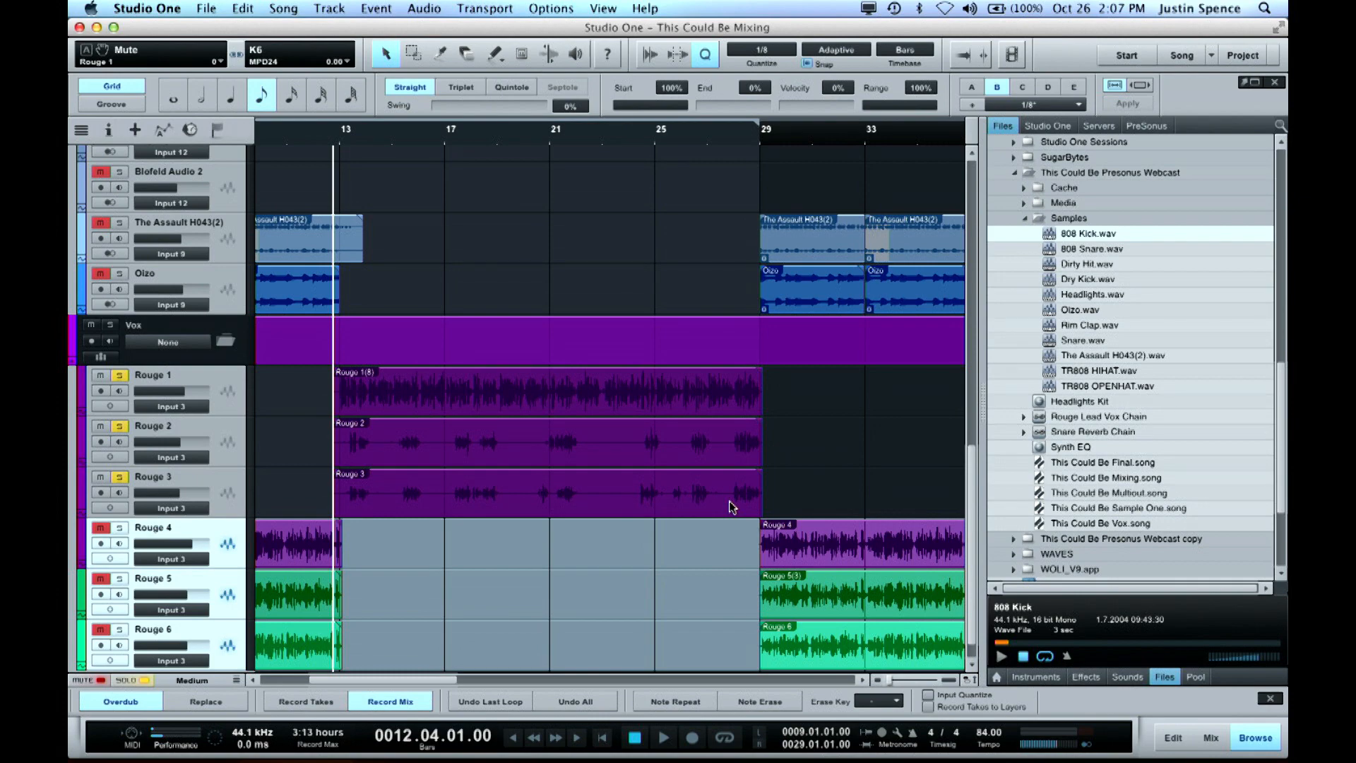
{"action": "key", "text": "shift+w"}
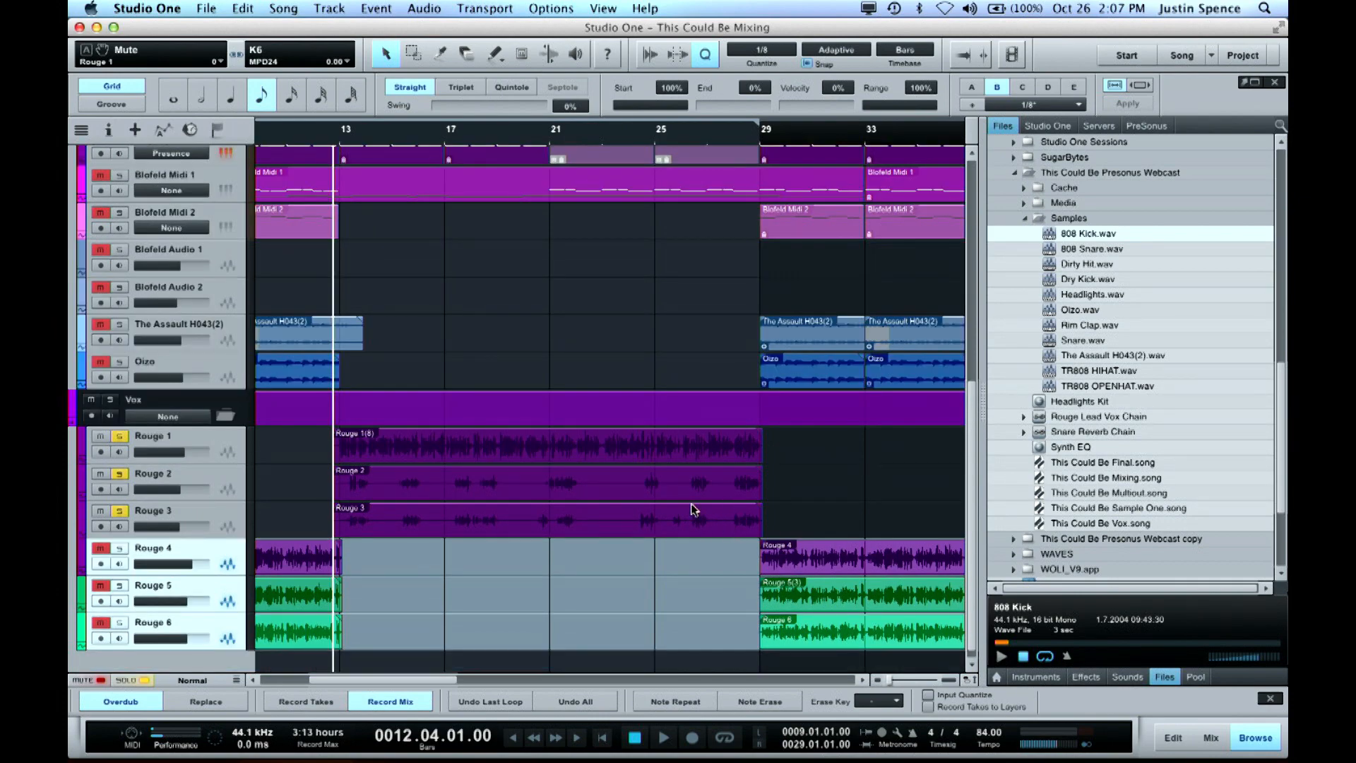
{"action": "key", "text": "shift+w"}
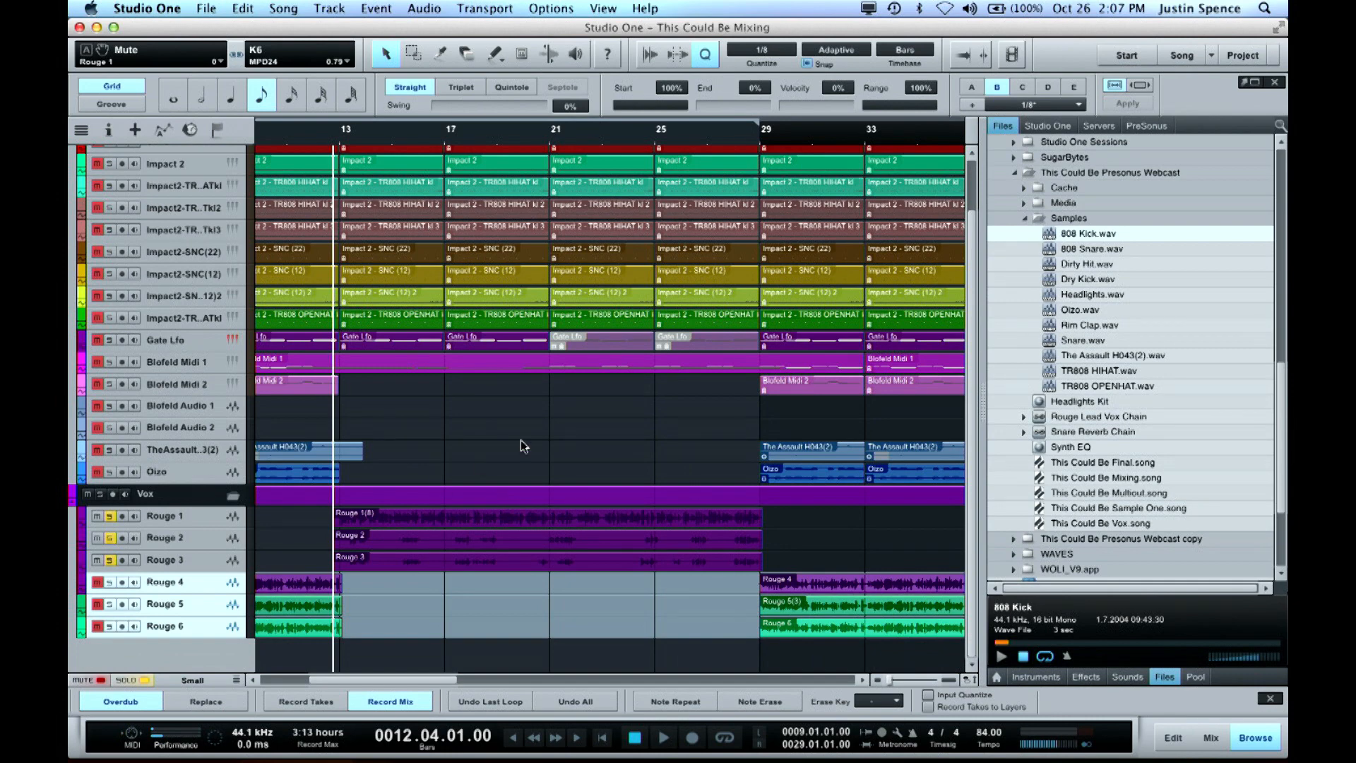
{"action": "key", "text": "w"}
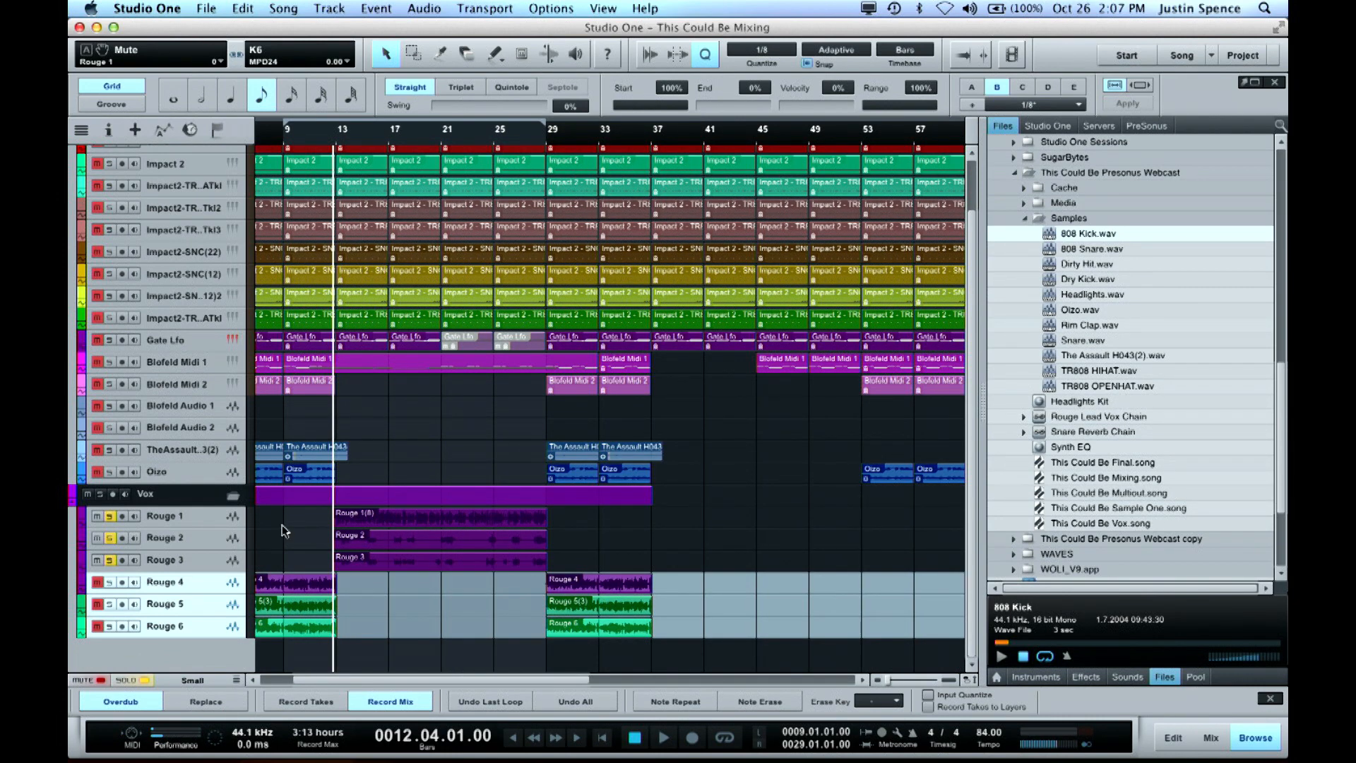
{"action": "left_click", "coordinate": [110, 559]}
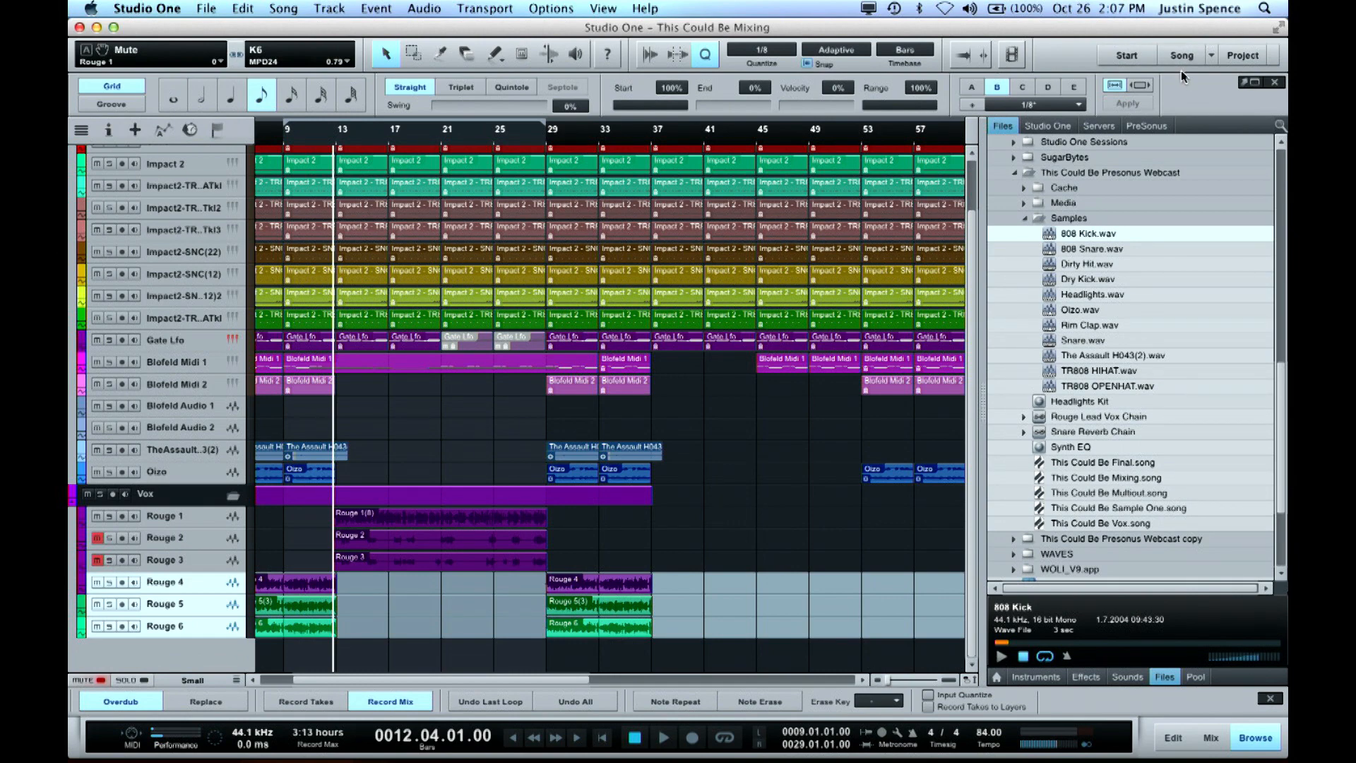
Switch to the open song This Could Be Final and play it from the beginning
{"action": "left_click", "coordinate": [1212, 56]}
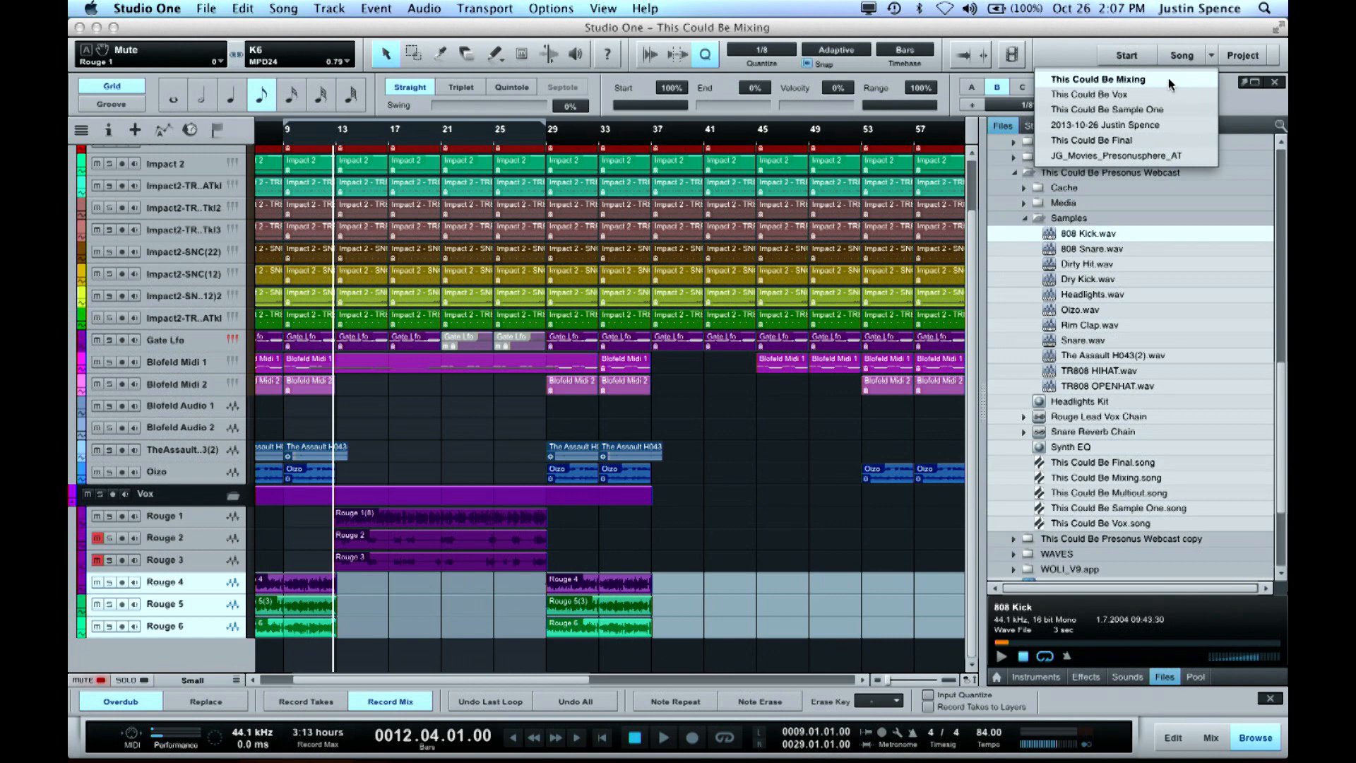
{"action": "left_click", "coordinate": [1133, 139]}
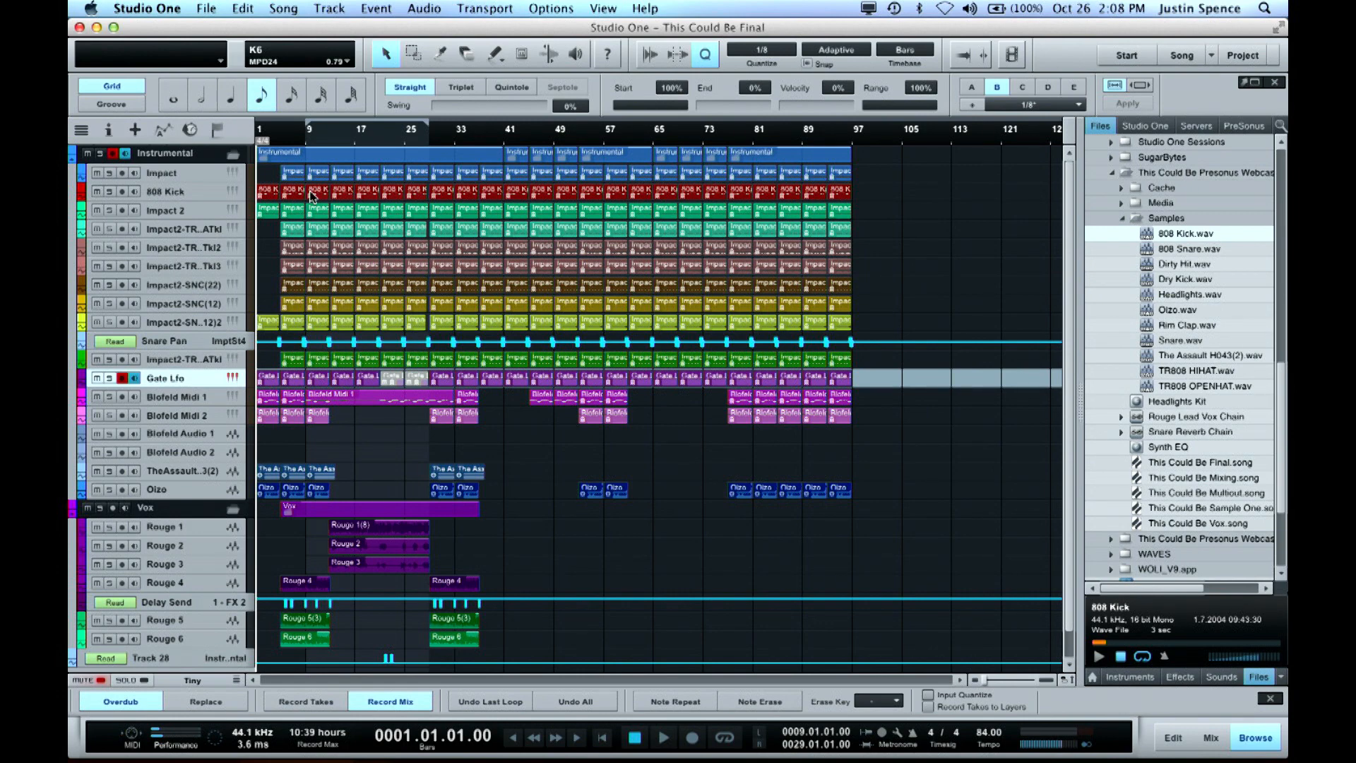
{"action": "key", "text": "space"}
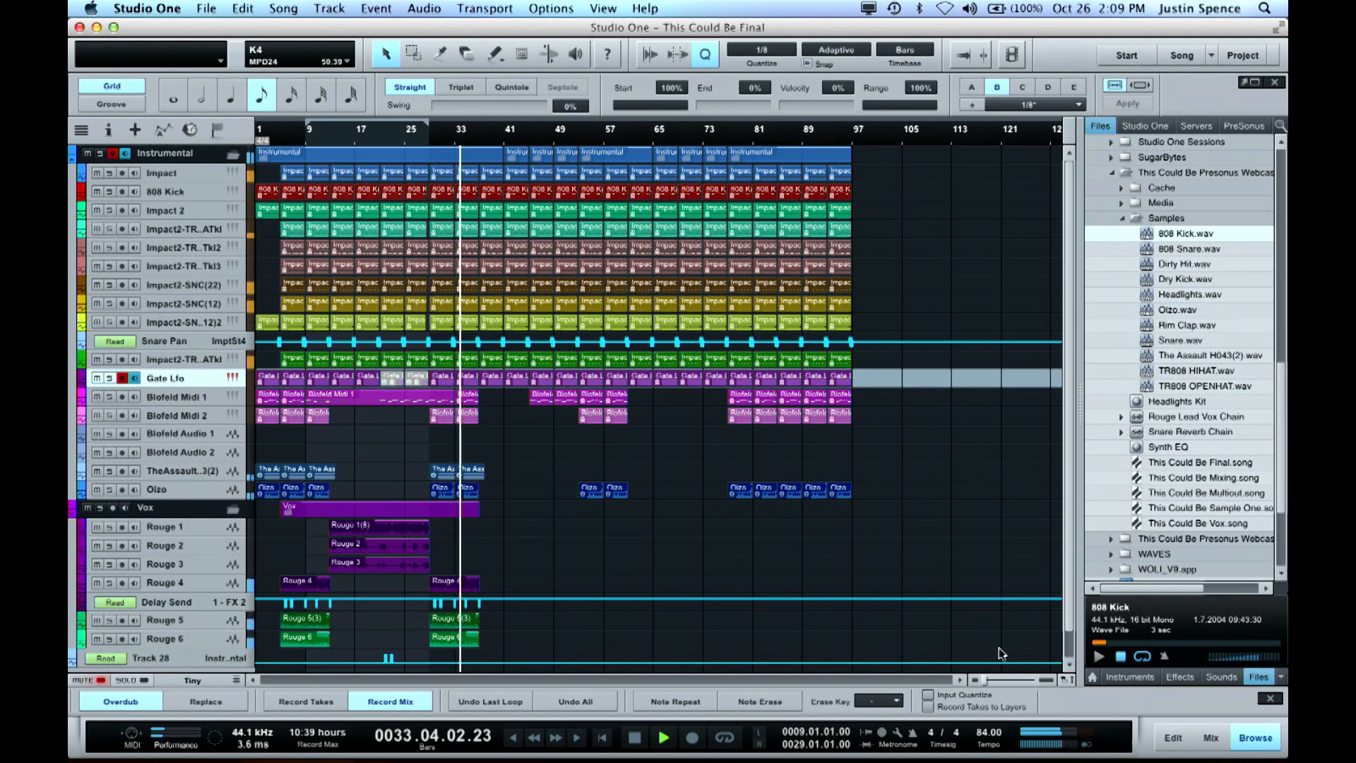
Show the mixer of the final song, examine the inserts and sends from the Headlights channel onward, and stop playback
{"action": "key", "text": "F3"}
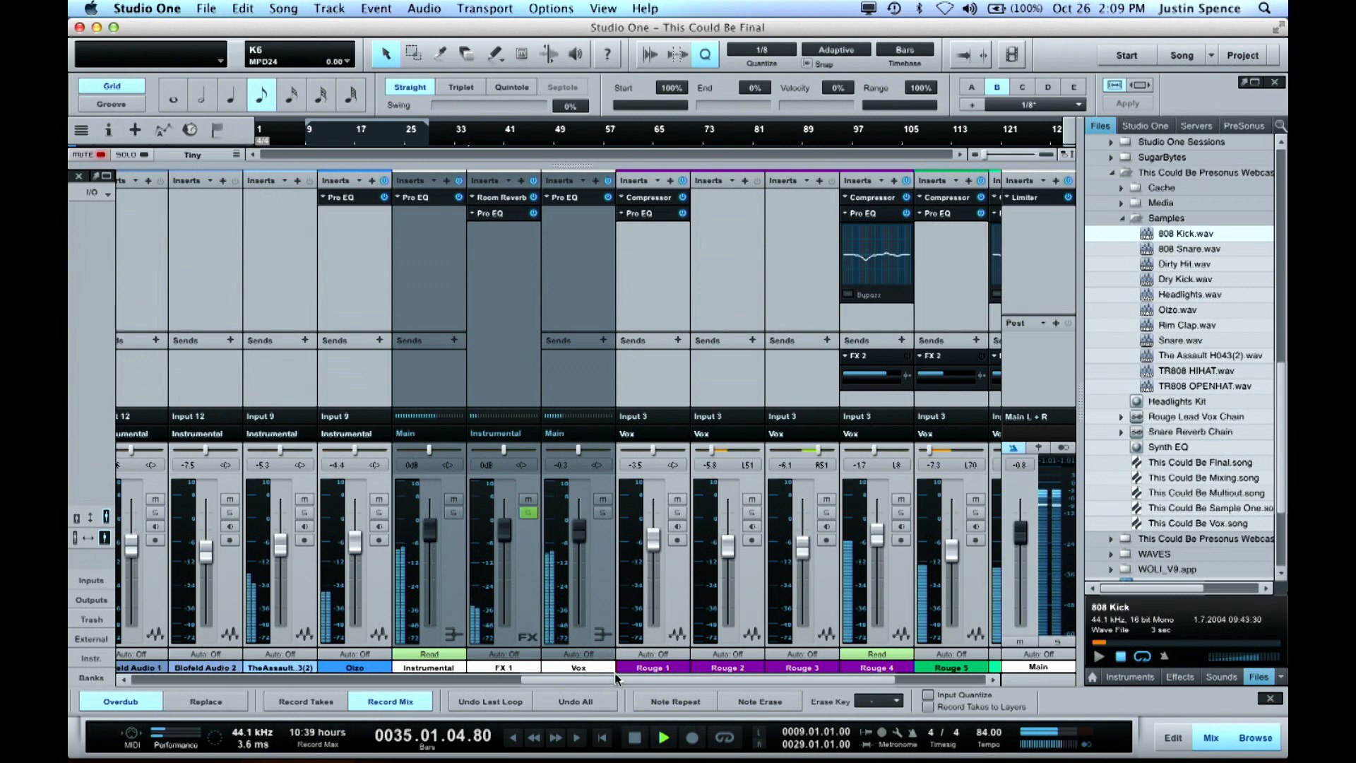
{"action": "left_click_drag", "start_coordinate": [609, 677], "coordinate": [189, 699]}
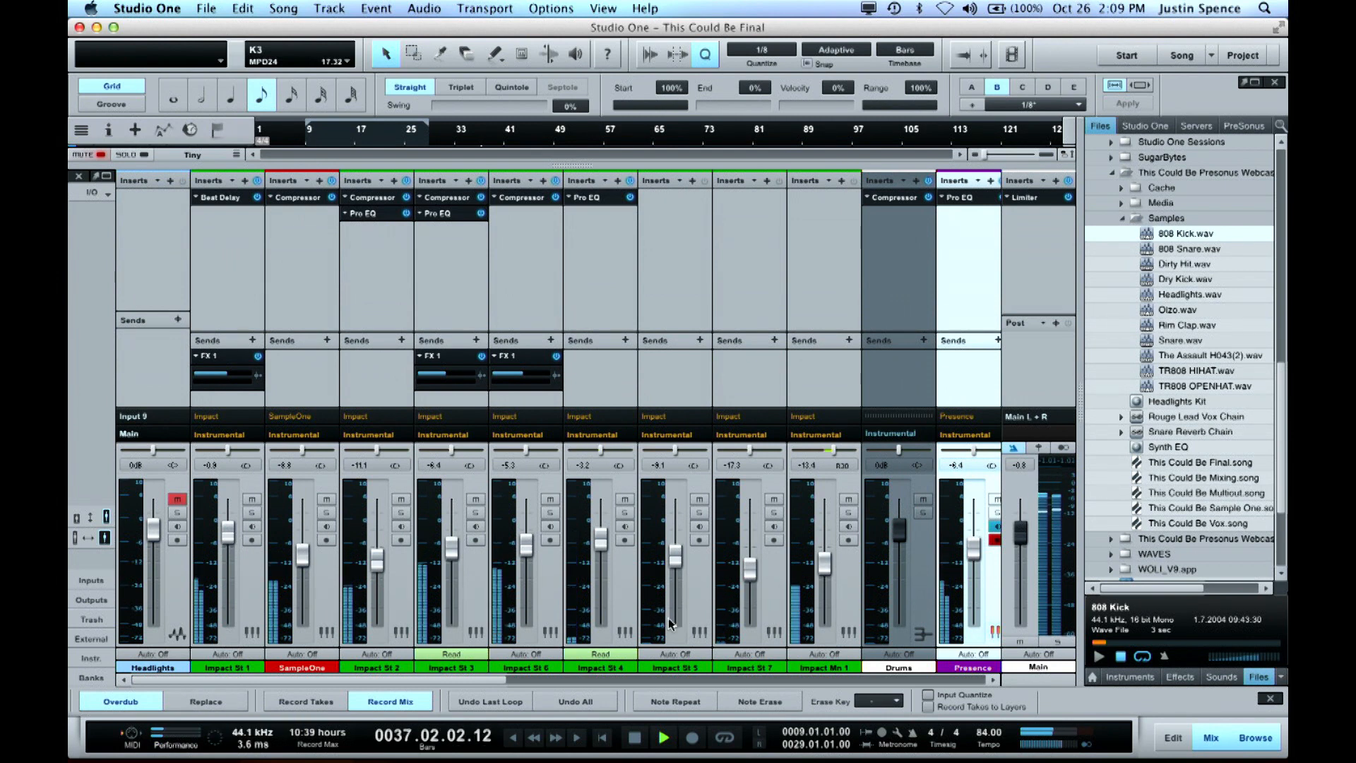
{"action": "key", "text": "space"}
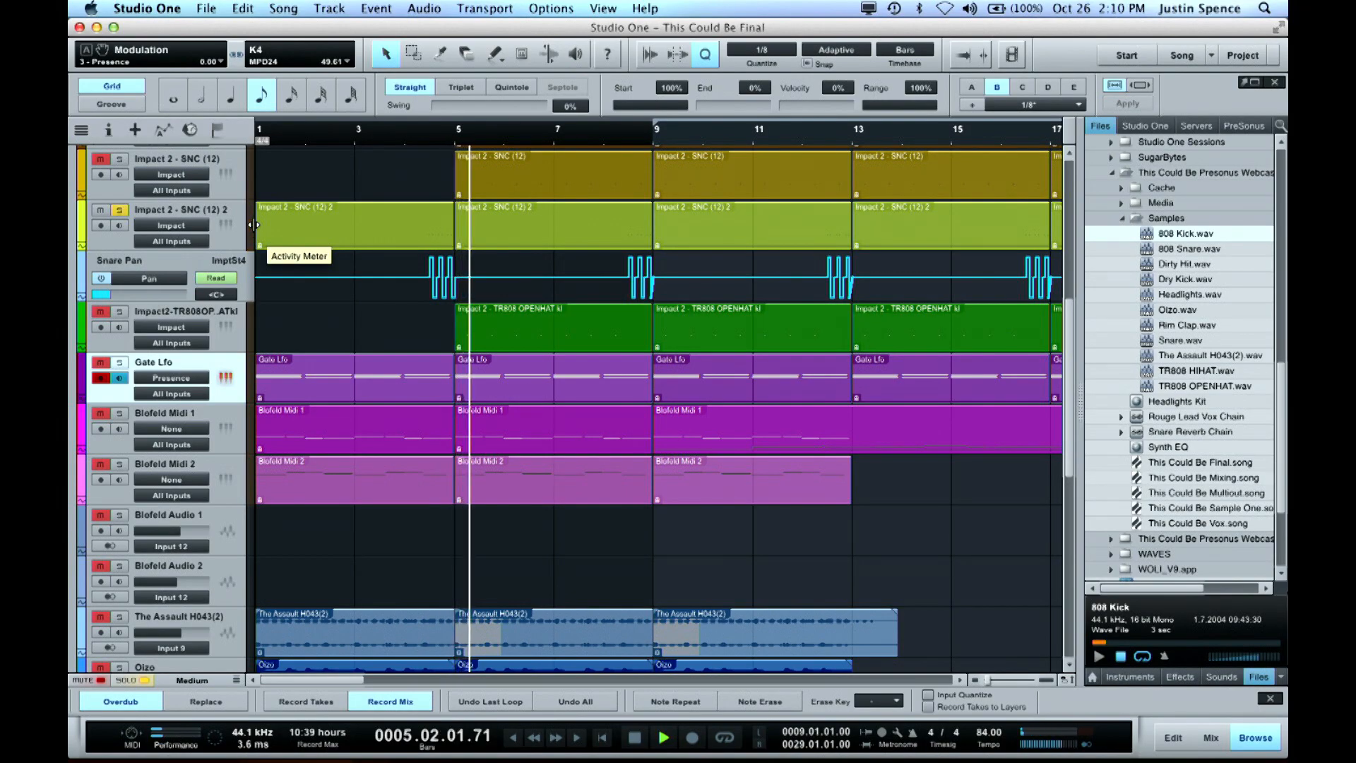
Examine the Snare Pan automation just before bar 5 up close and show the mixer again
{"action": "key", "text": "space"}
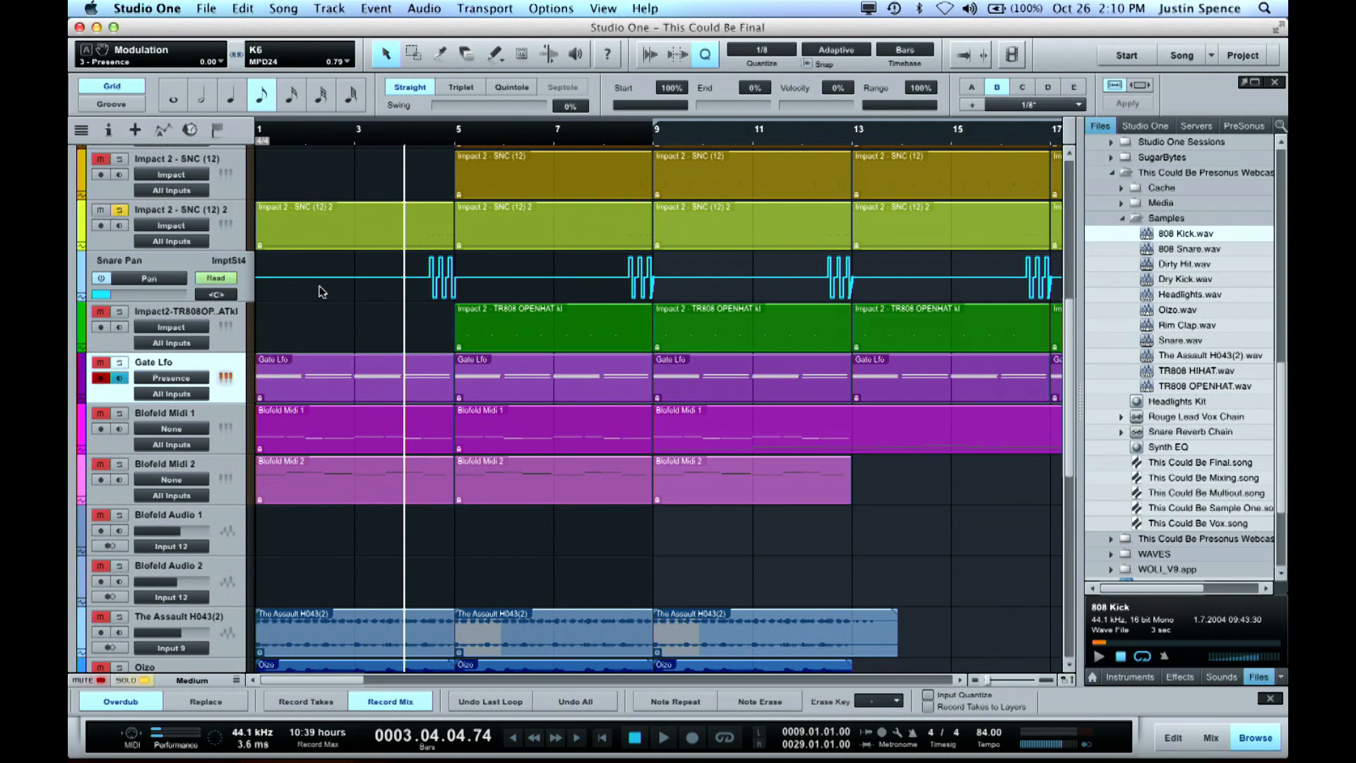
{"action": "key", "text": "e"}
{"action": "key", "text": "e"}
{"action": "key", "text": "e"}
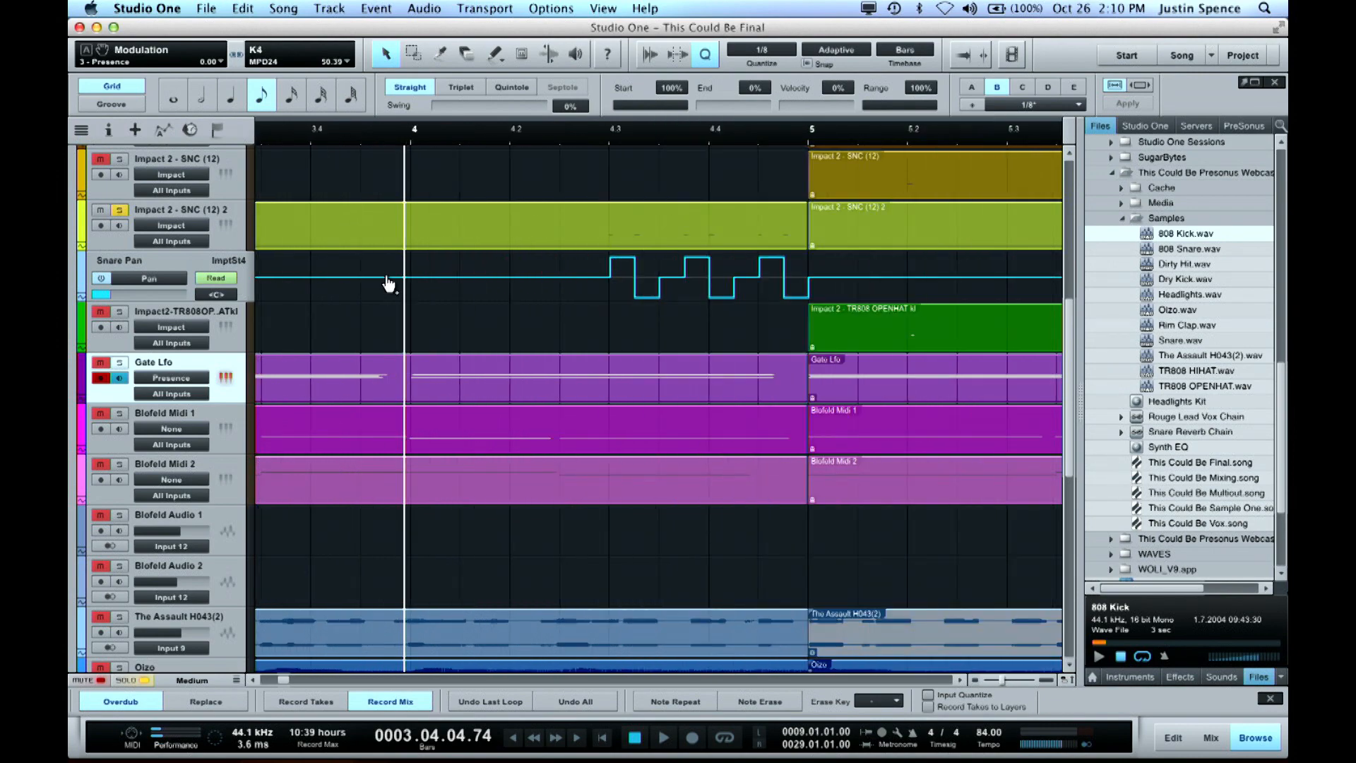
{"action": "key", "text": "e"}
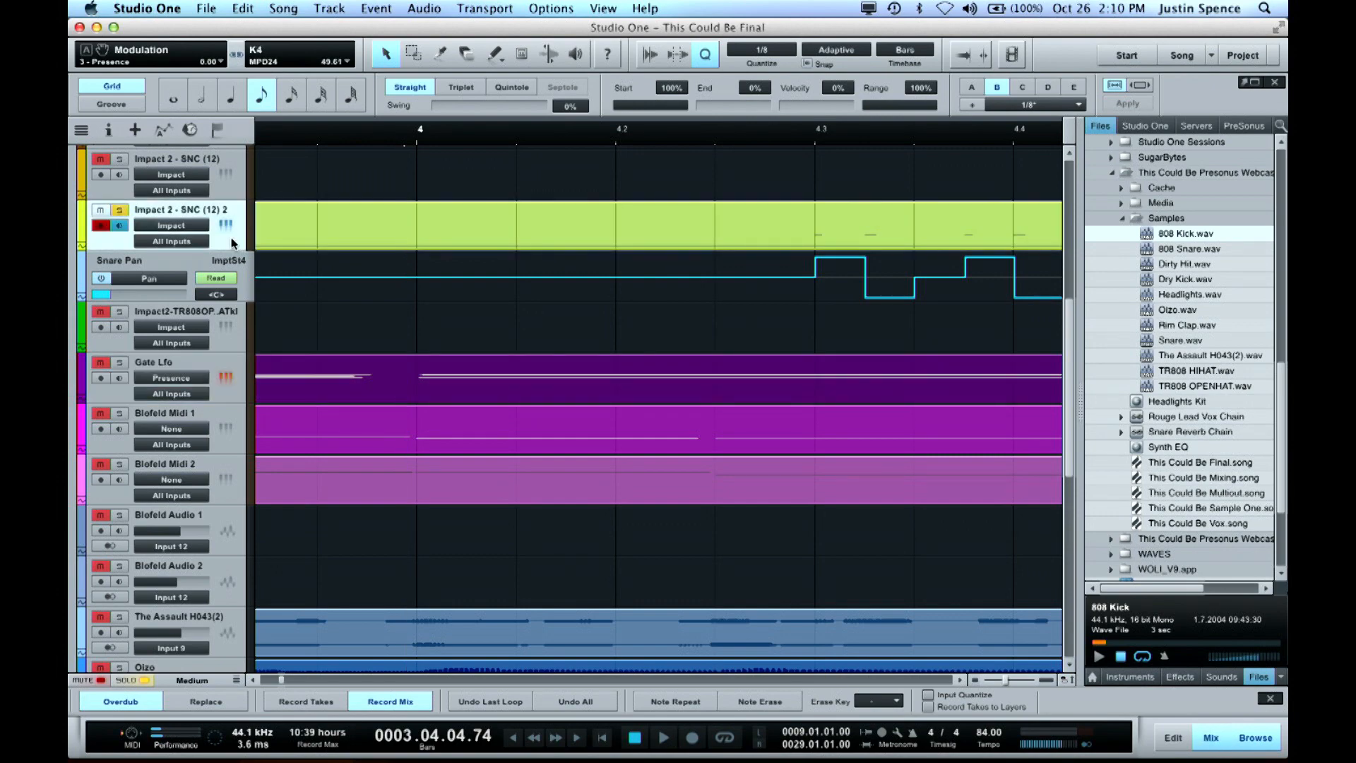
{"action": "key", "text": "F3"}
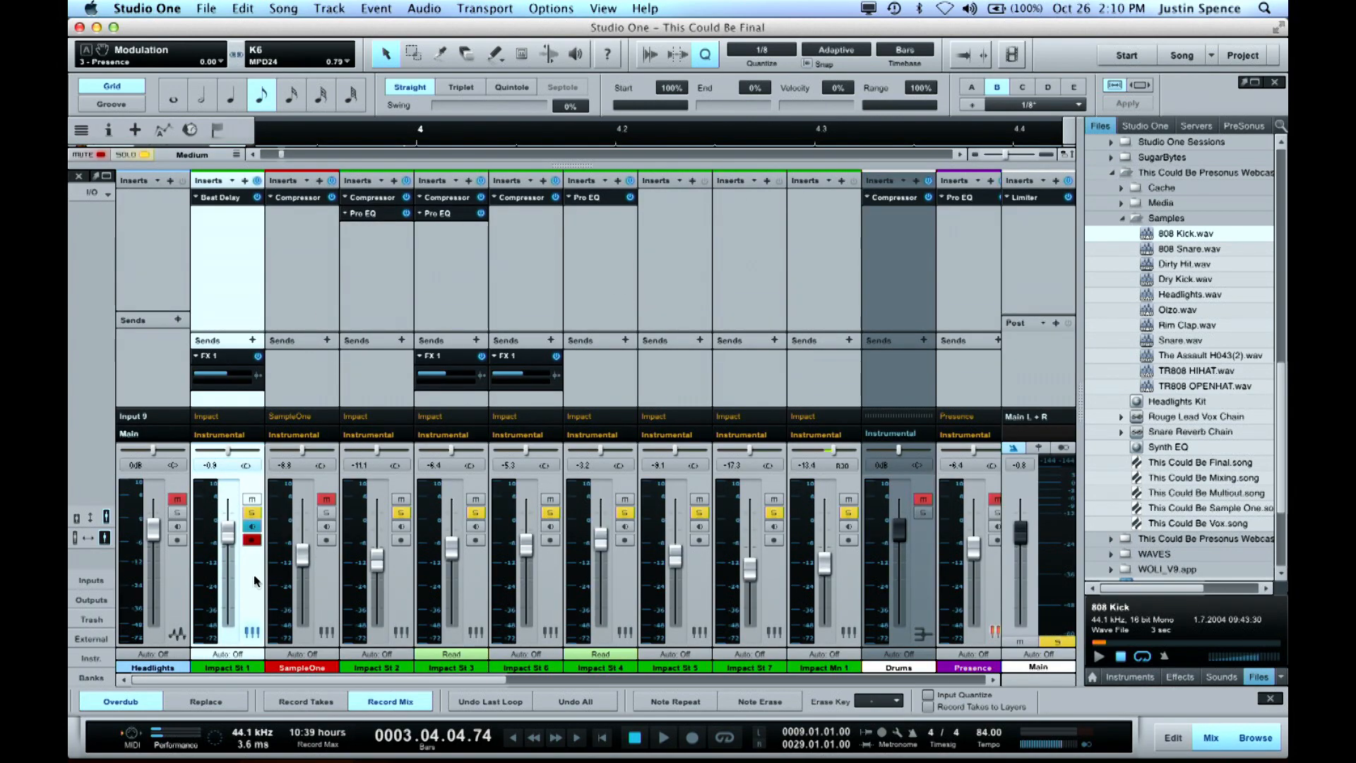
Play the passage from just before bar 4, examine the pan automation options of the Impact St 4 channel, and hide the mixer
{"action": "key", "text": "space"}
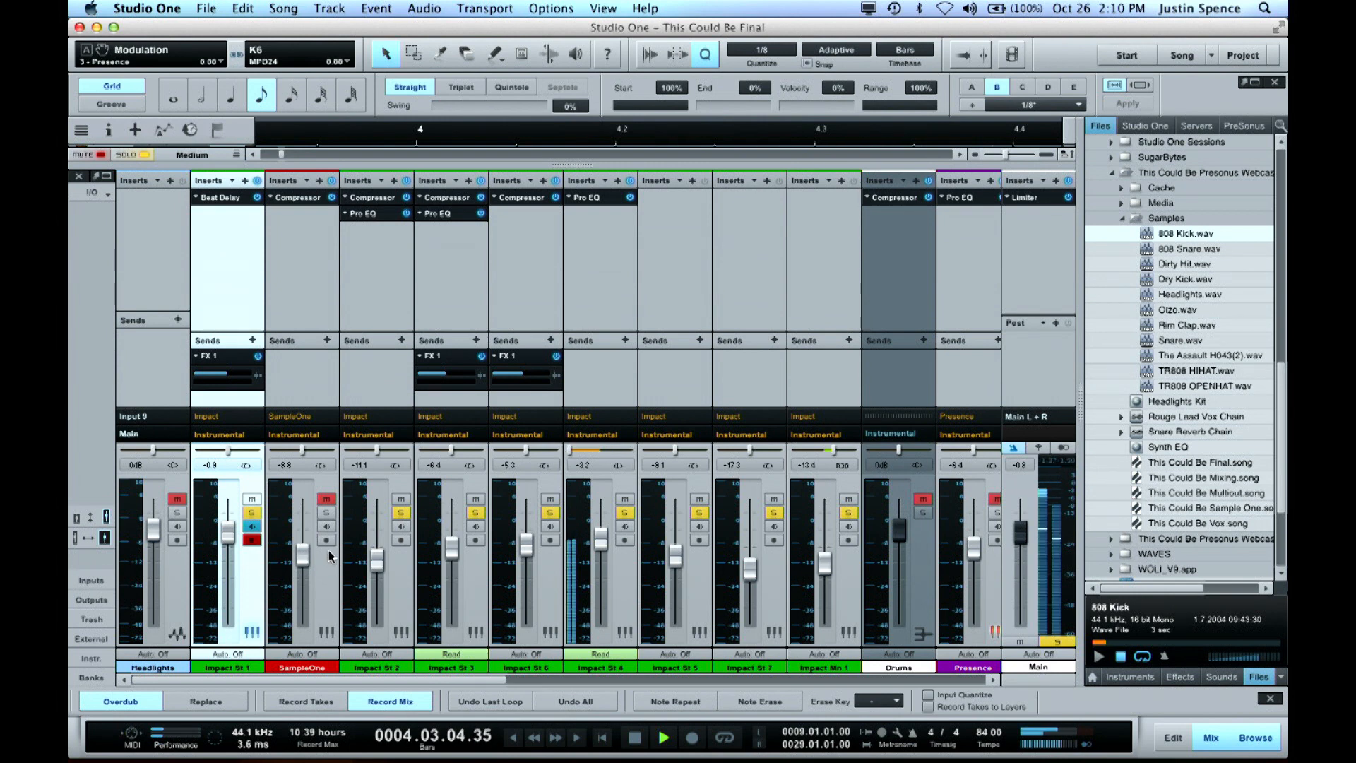
{"action": "key", "text": "space"}
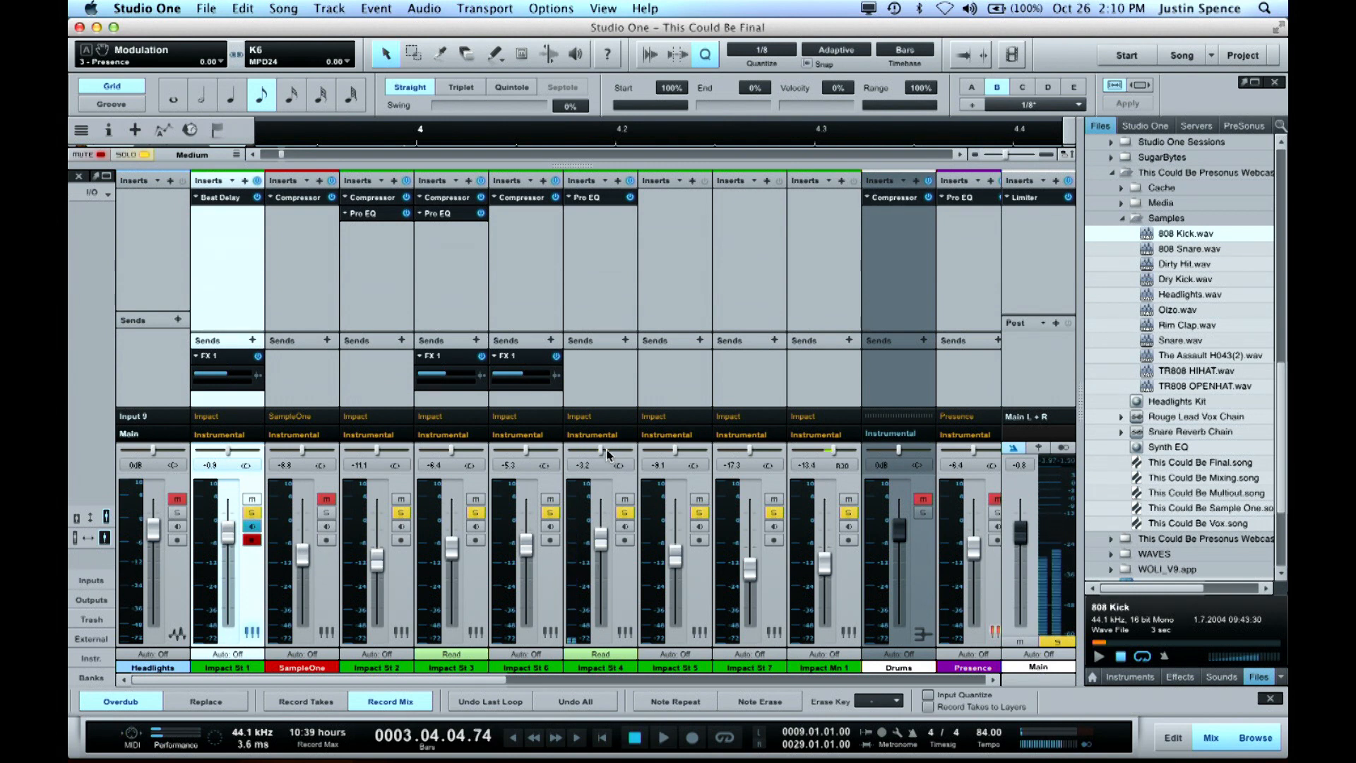
{"action": "right_click", "coordinate": [601, 450]}
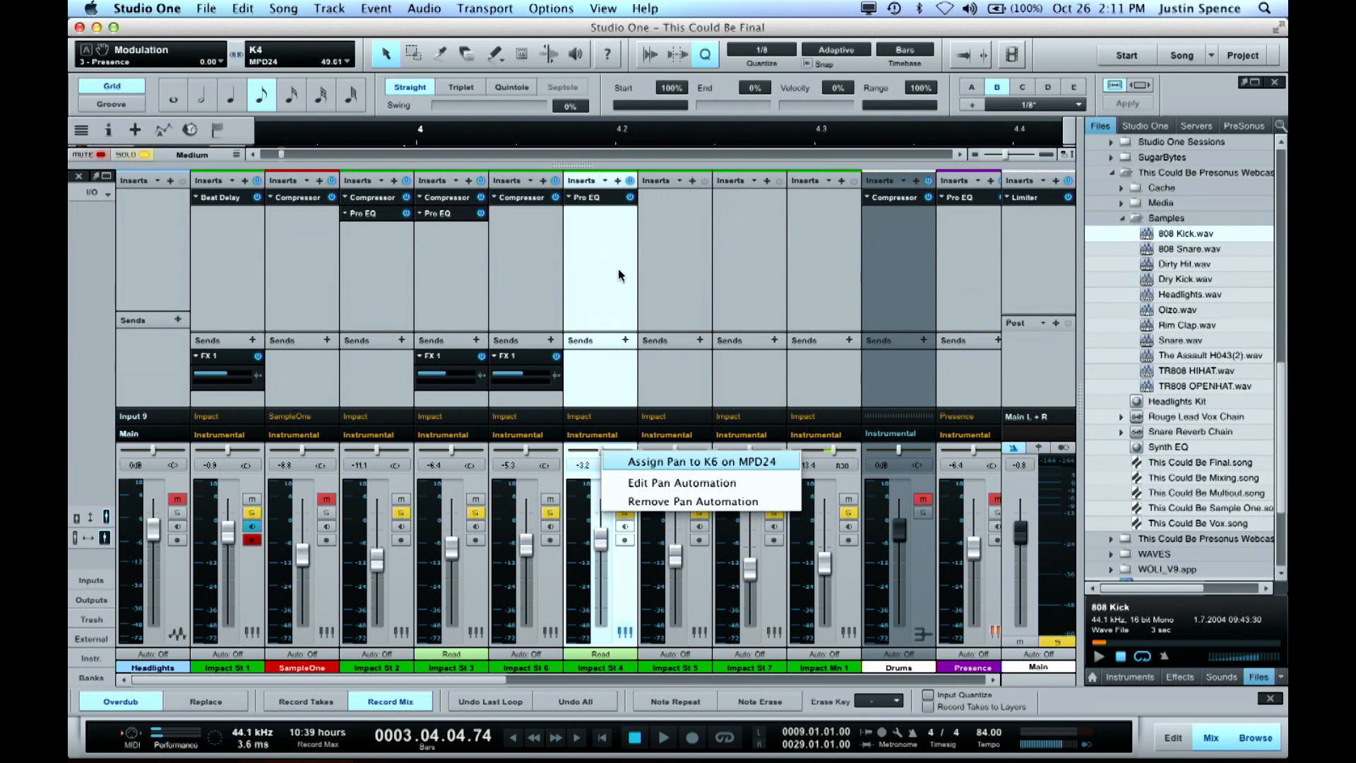
{"action": "left_click", "coordinate": [611, 168]}
{"action": "key", "text": "F3"}
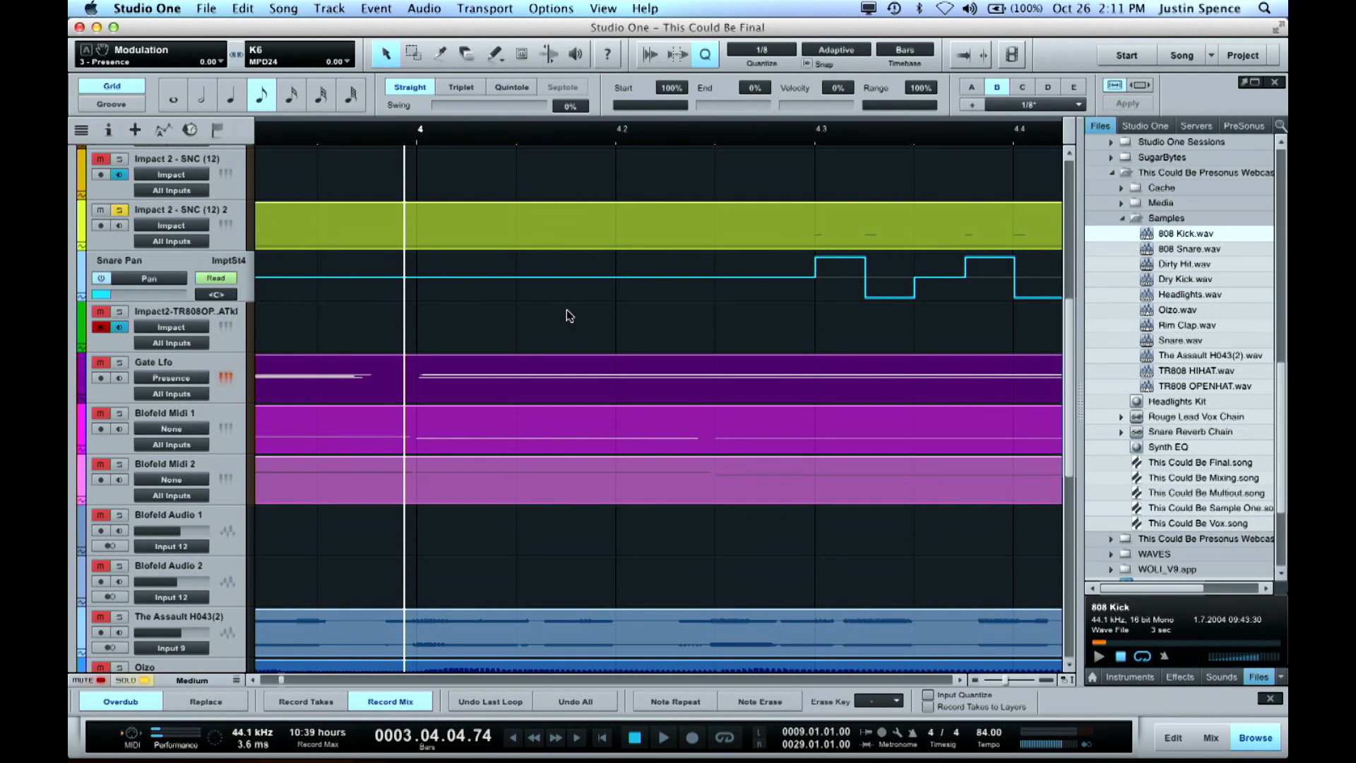
Draw a square wave with the Paint tool on the Snare Pan automation from about 3.4 to 4.2
{"action": "key", "text": "w"}
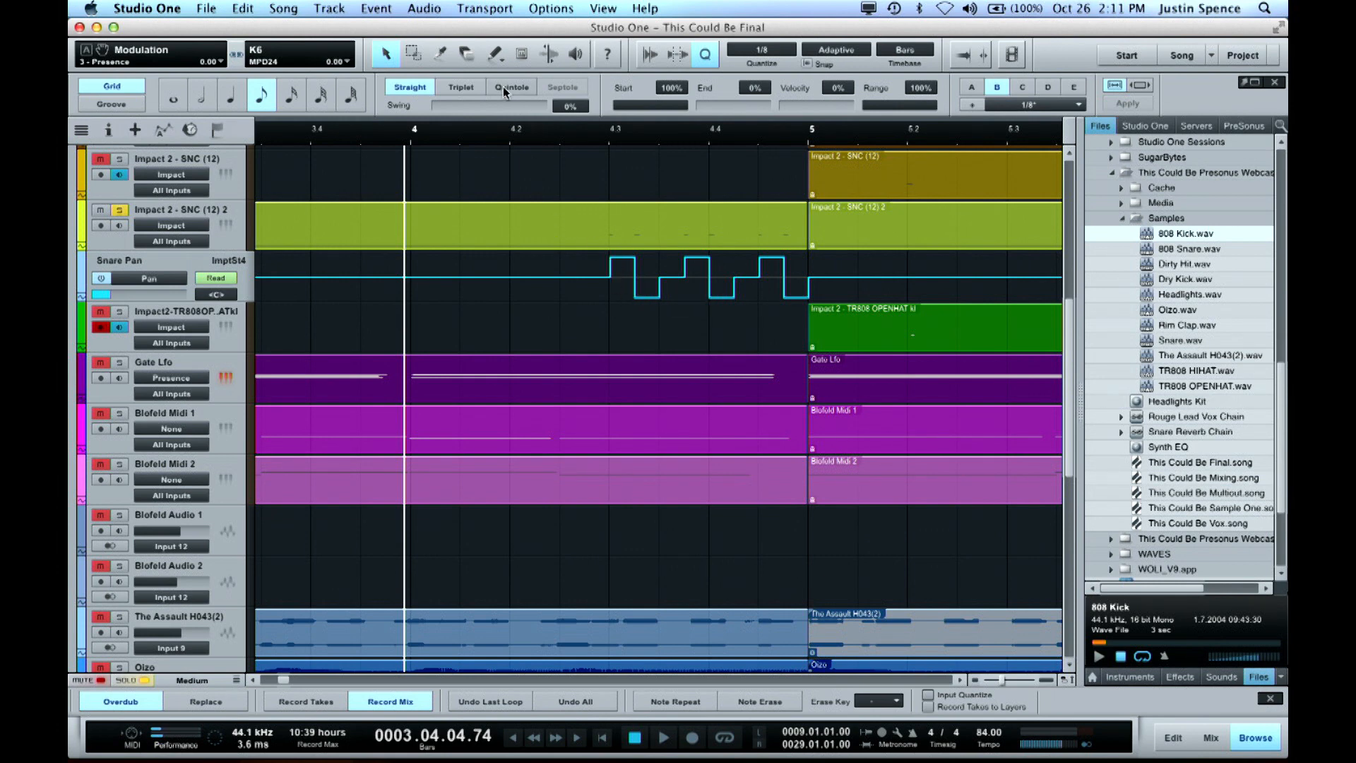
{"action": "left_click", "coordinate": [496, 56]}
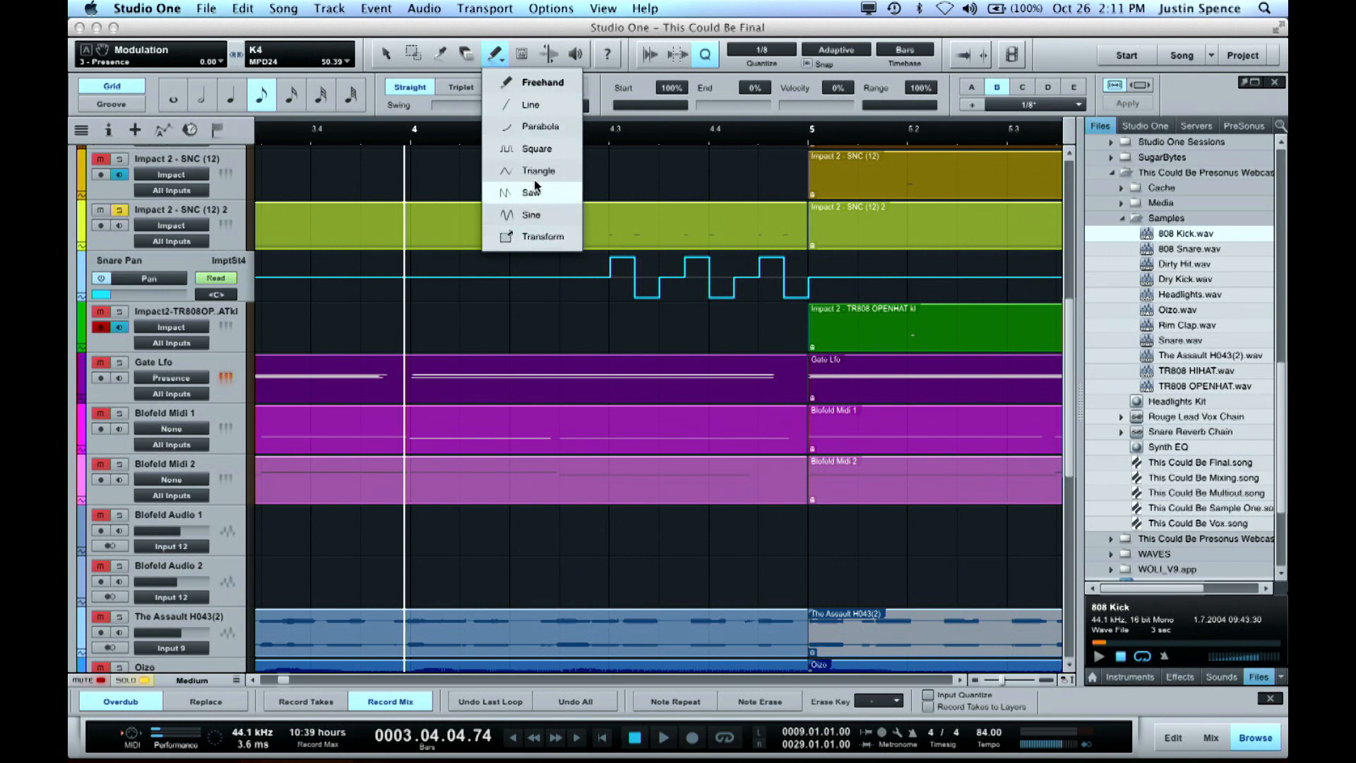
{"action": "left_click", "coordinate": [539, 150]}
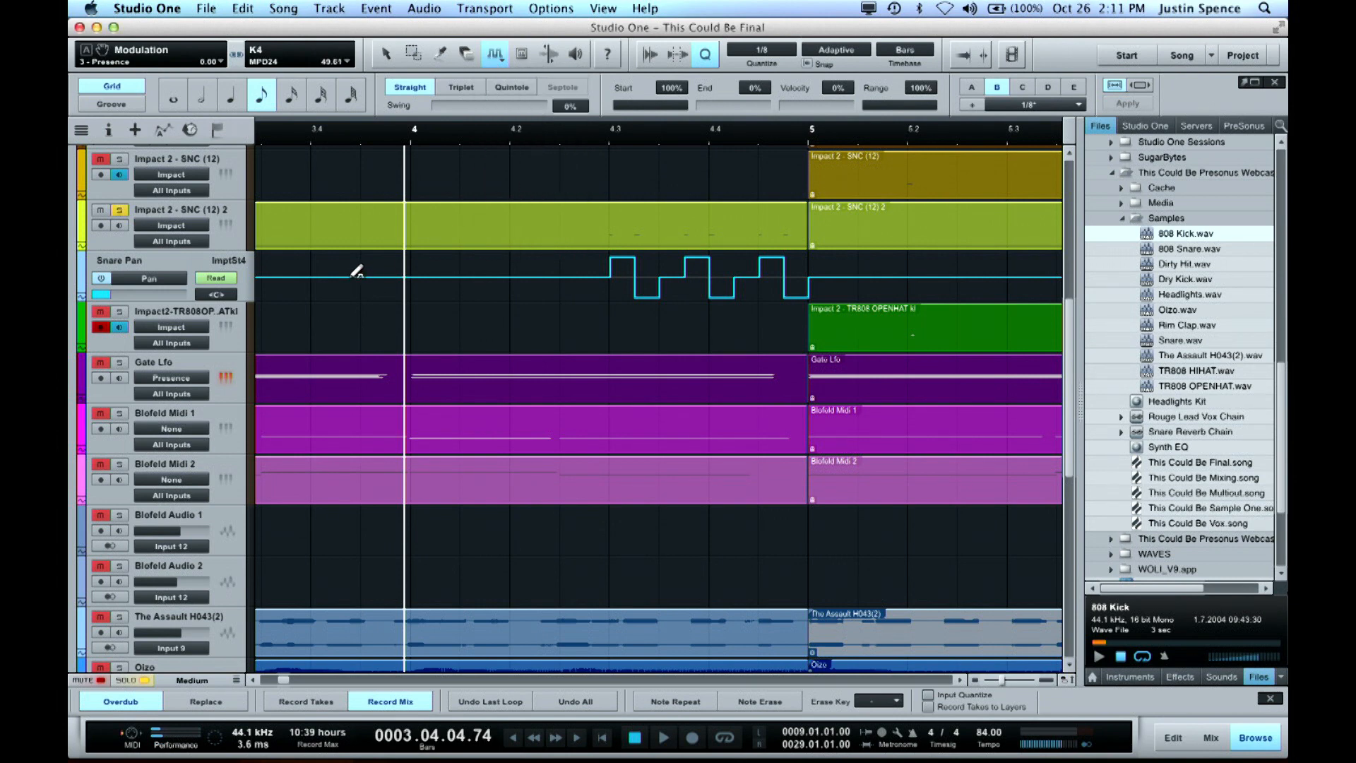
{"action": "mouse_move", "coordinate": [345, 276]}
{"action": "left_mouse_down"}
{"action": "mouse_move", "coordinate": [445, 317]}
{"action": "mouse_move", "coordinate": [560, 324]}
{"action": "left_mouse_up"}
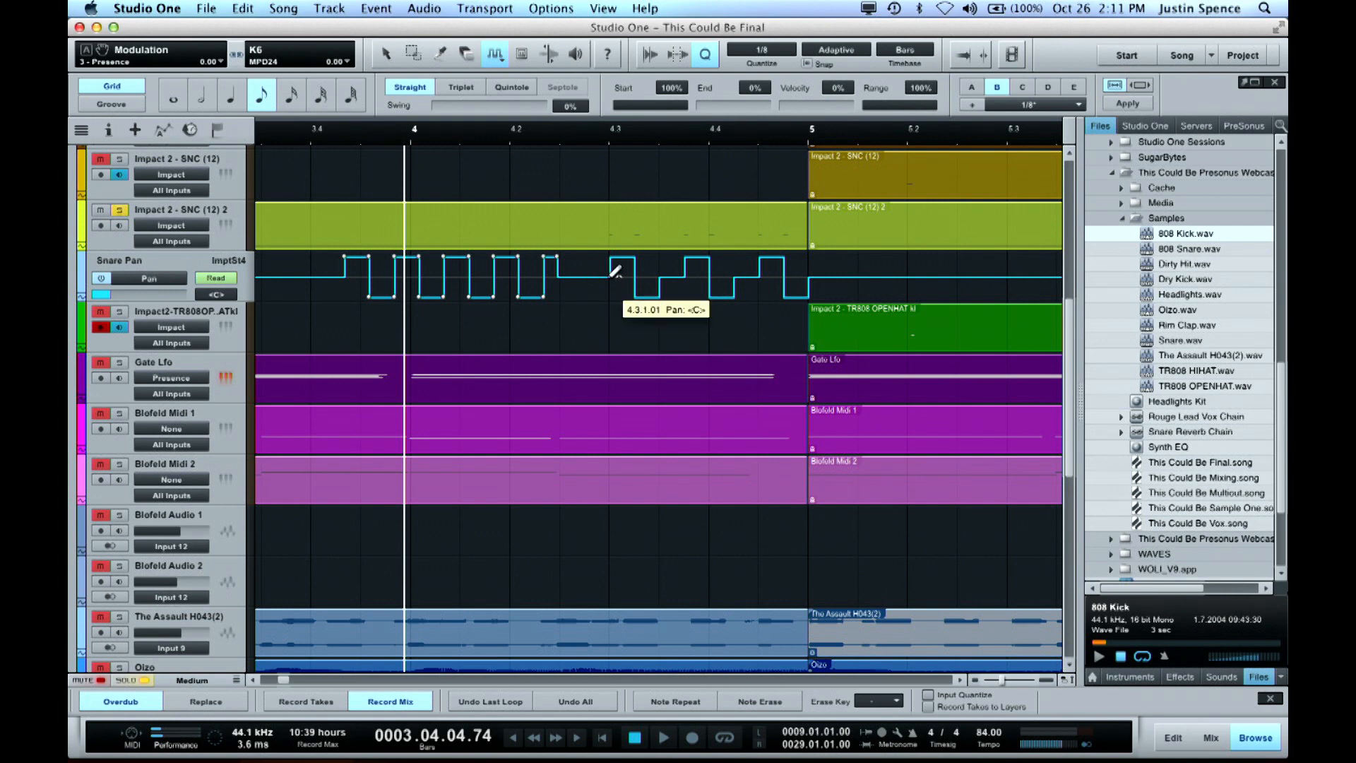
Return the Paint tool to Freehand and delete the square-wave points just drawn on the Snare Pan automation
{"action": "left_click", "coordinate": [496, 62]}
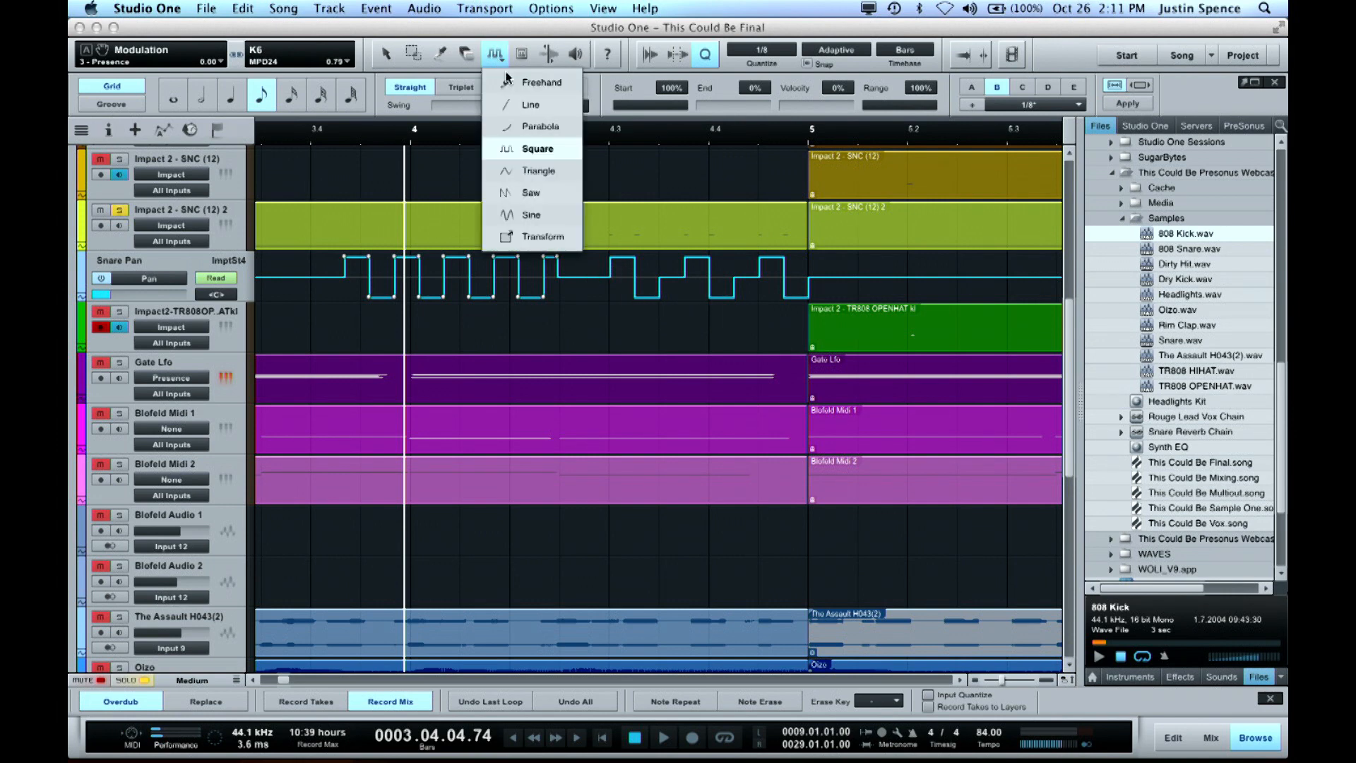
{"action": "left_click", "coordinate": [524, 87]}
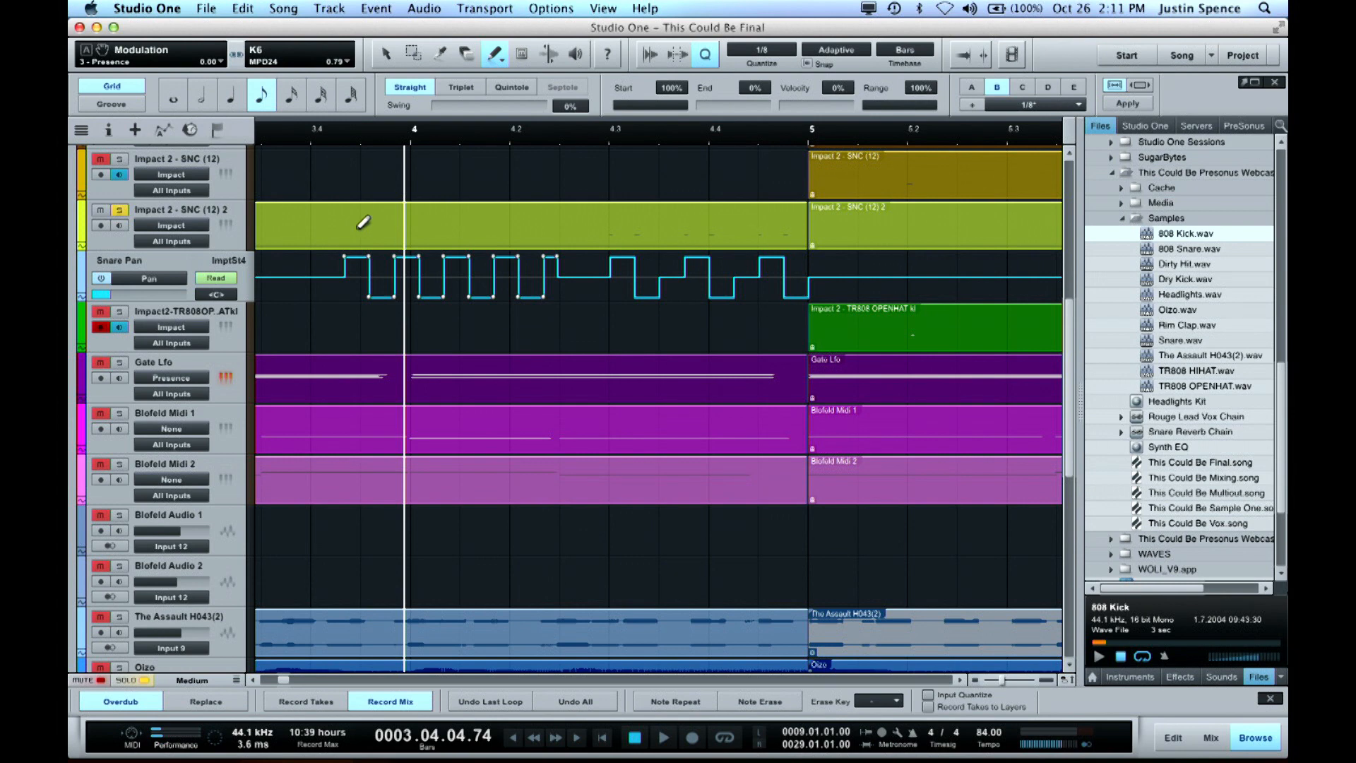
{"action": "key", "text": "Delete"}
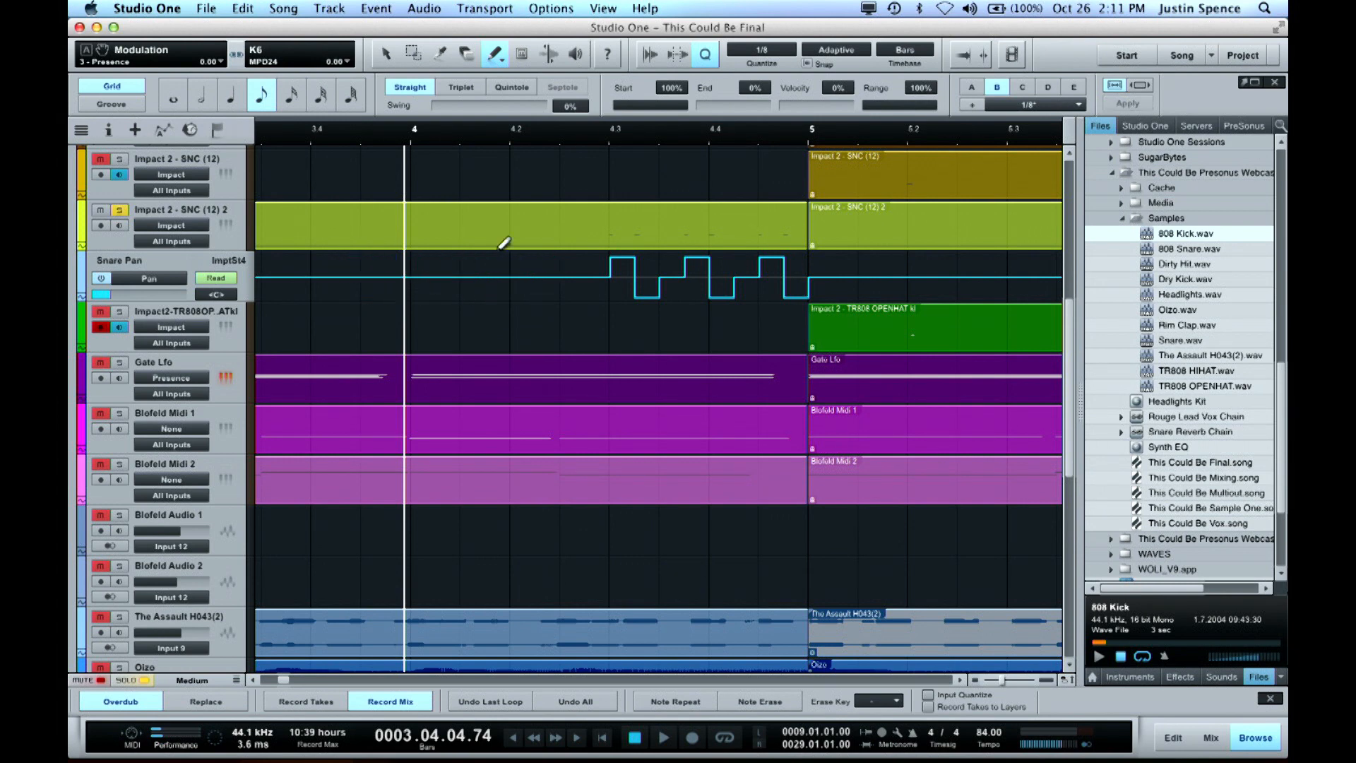
{"action": "key", "text": "w"}
{"action": "key", "text": "w"}
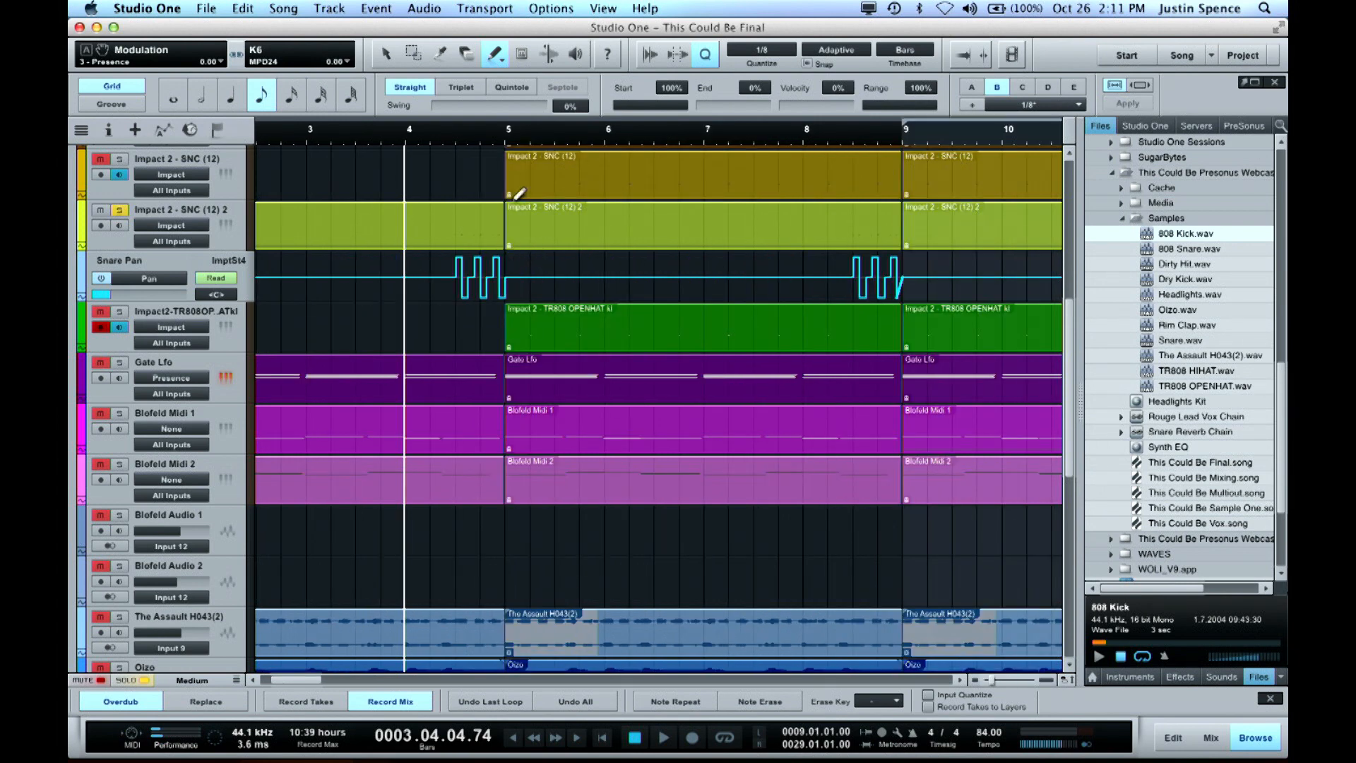
{"action": "left_click", "coordinate": [502, 62]}
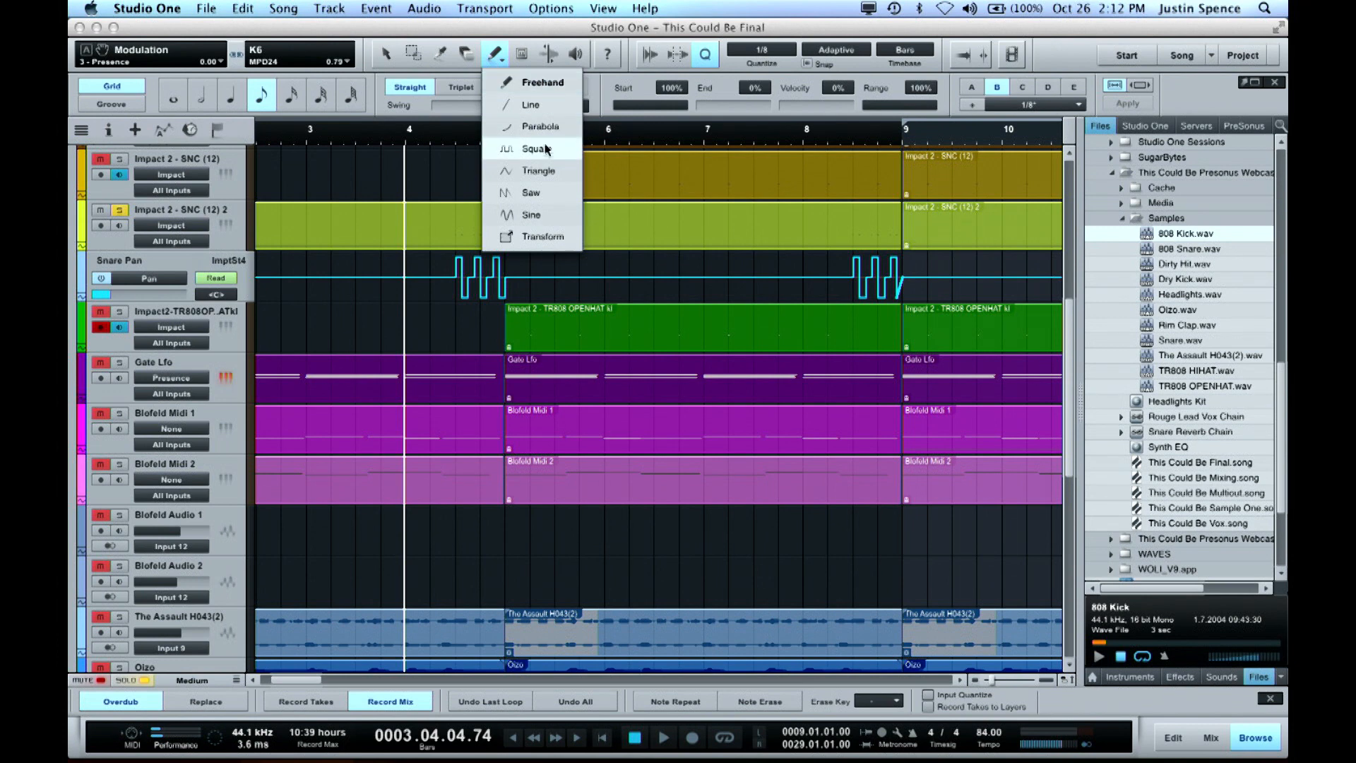
{"action": "left_click", "coordinate": [430, 268]}
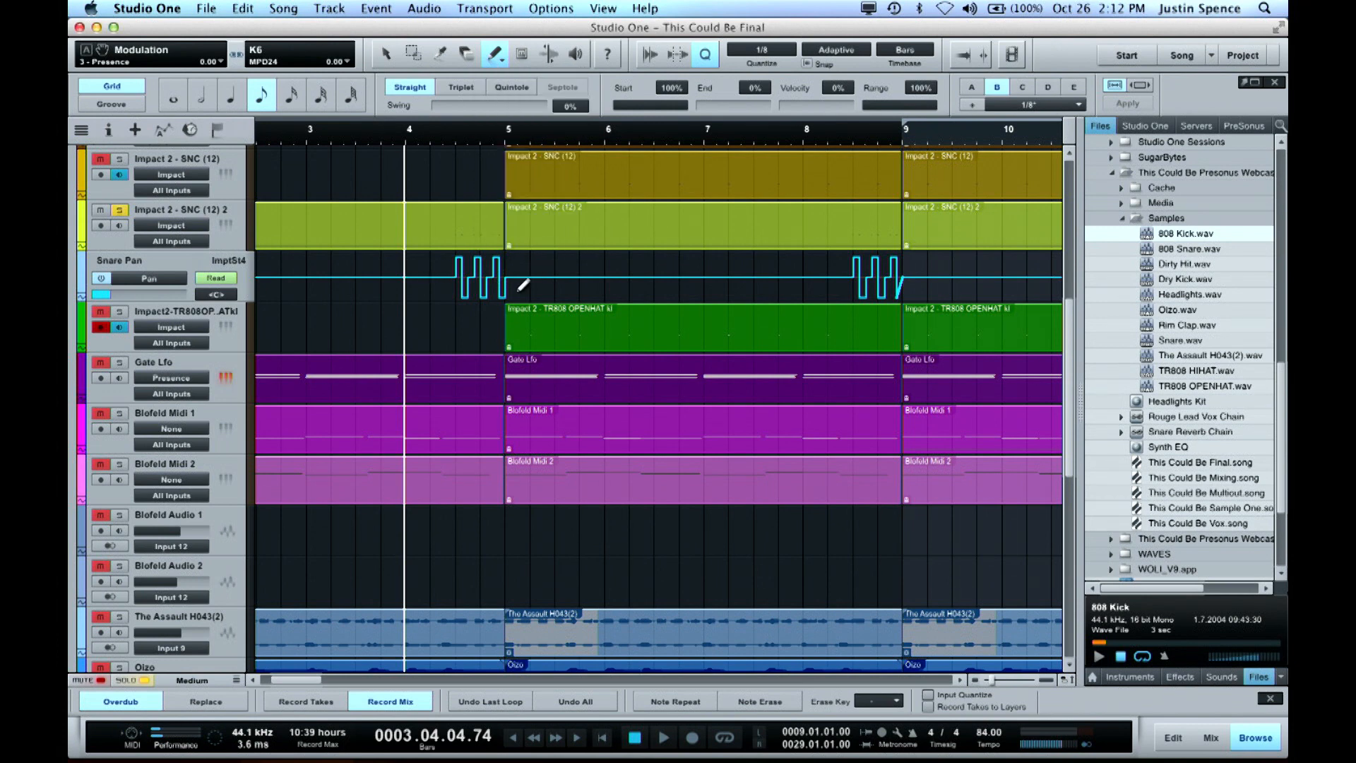
Select the Snare Pan automation points just before bar 5 with the Arrow tool, and clear the selection
{"action": "key", "text": "1"}
{"action": "left_click_drag", "start_coordinate": [436, 255], "coordinate": [530, 286]}
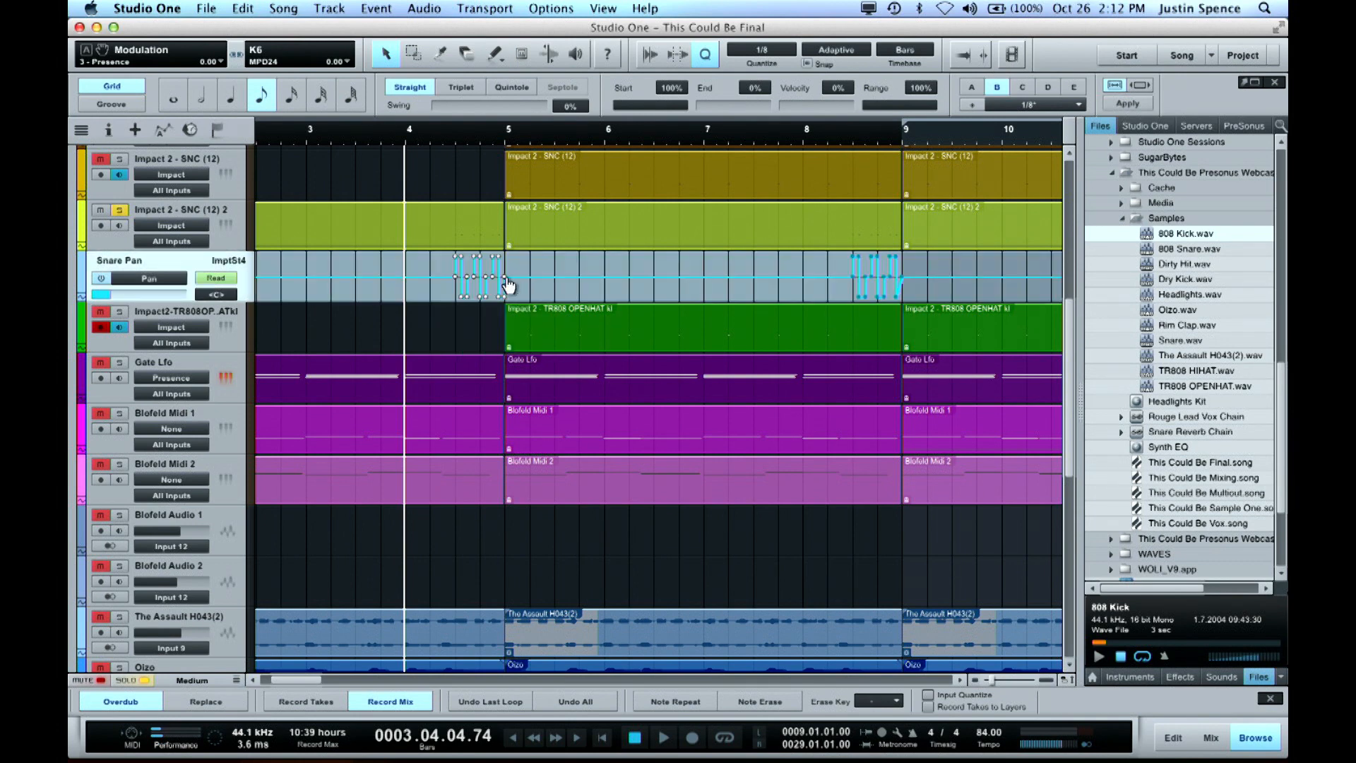
{"action": "mouse_move", "coordinate": [509, 281]}
{"action": "left_mouse_down"}
{"action": "mouse_move", "coordinate": [535, 286]}
{"action": "mouse_move", "coordinate": [515, 278]}
{"action": "left_mouse_up"}
{"action": "left_click", "coordinate": [521, 291]}
Set the Paint tool to Transform mode for the Snare Pan automation
{"action": "left_click", "coordinate": [496, 55]}
{"action": "left_click", "coordinate": [498, 61]}
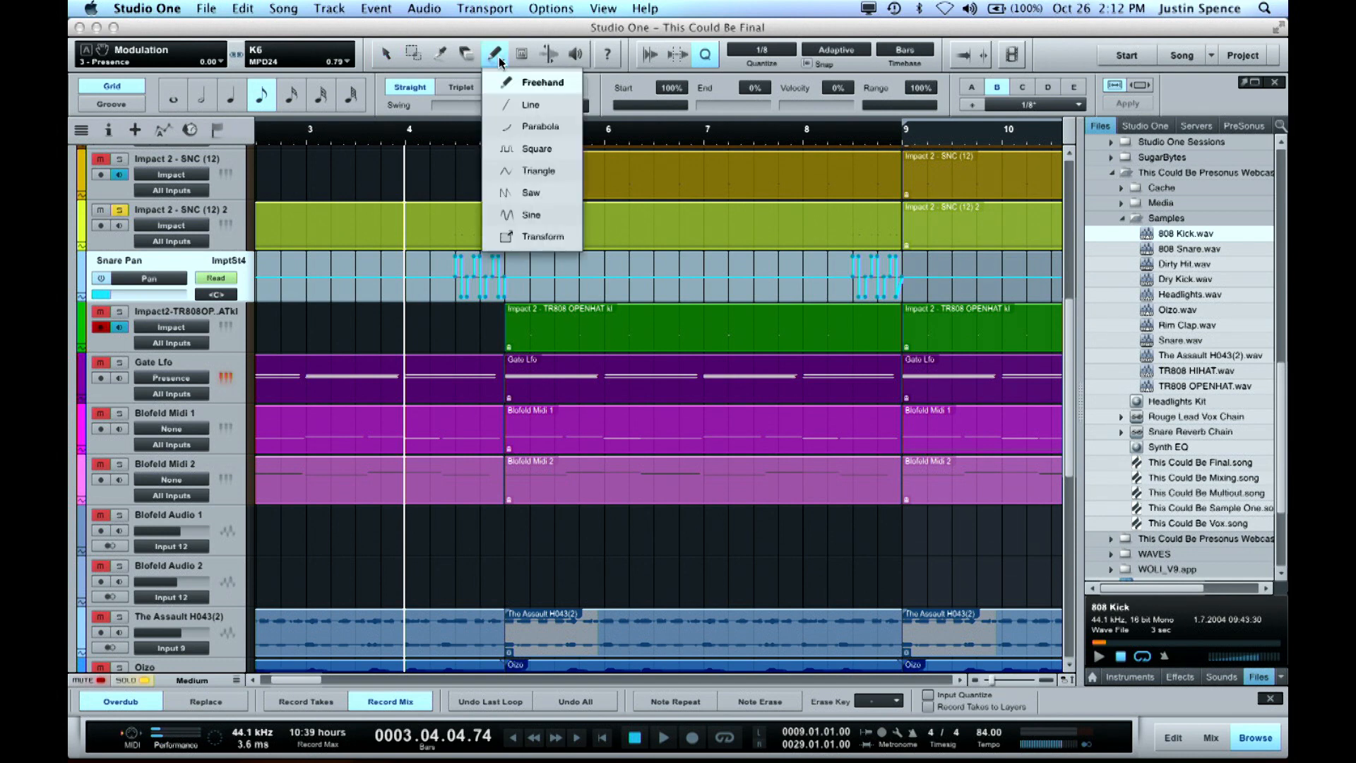
{"action": "left_click", "coordinate": [529, 238]}
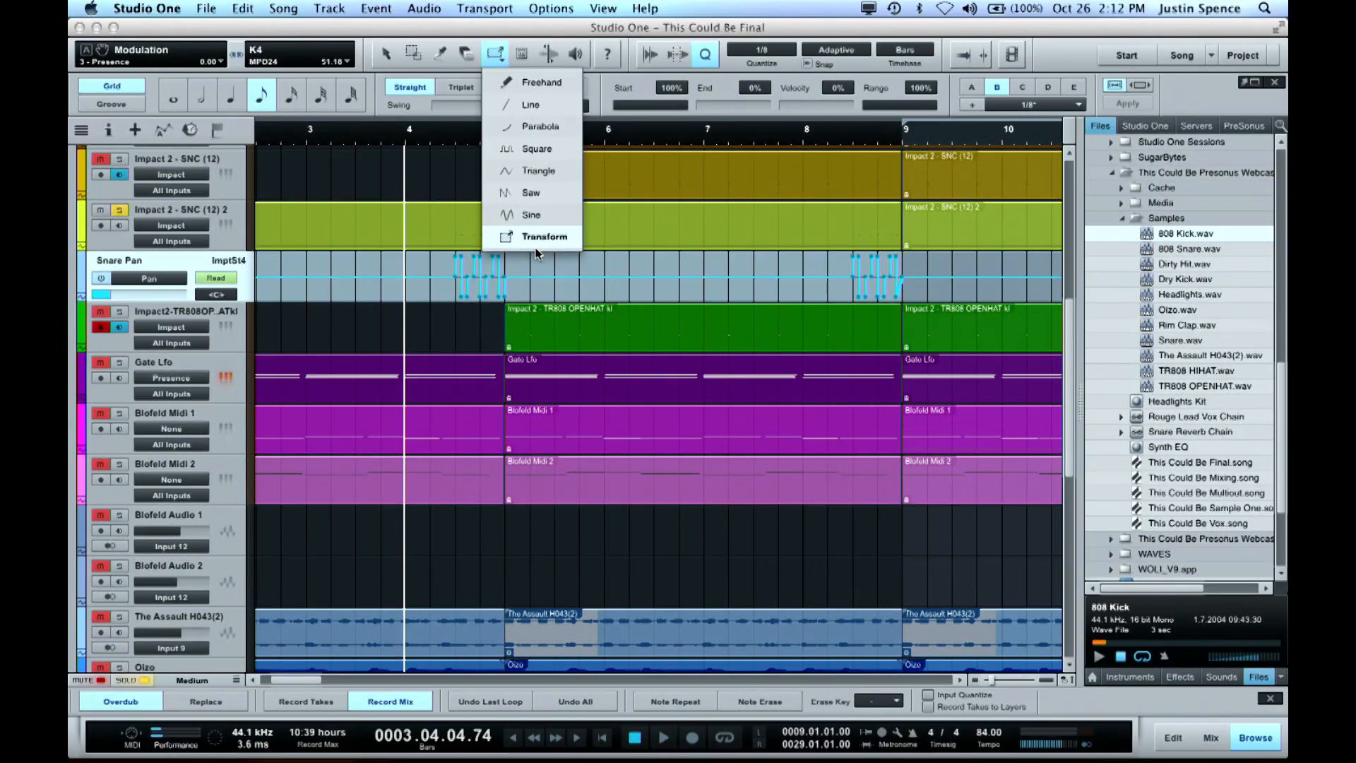
{"action": "left_click", "coordinate": [495, 56]}
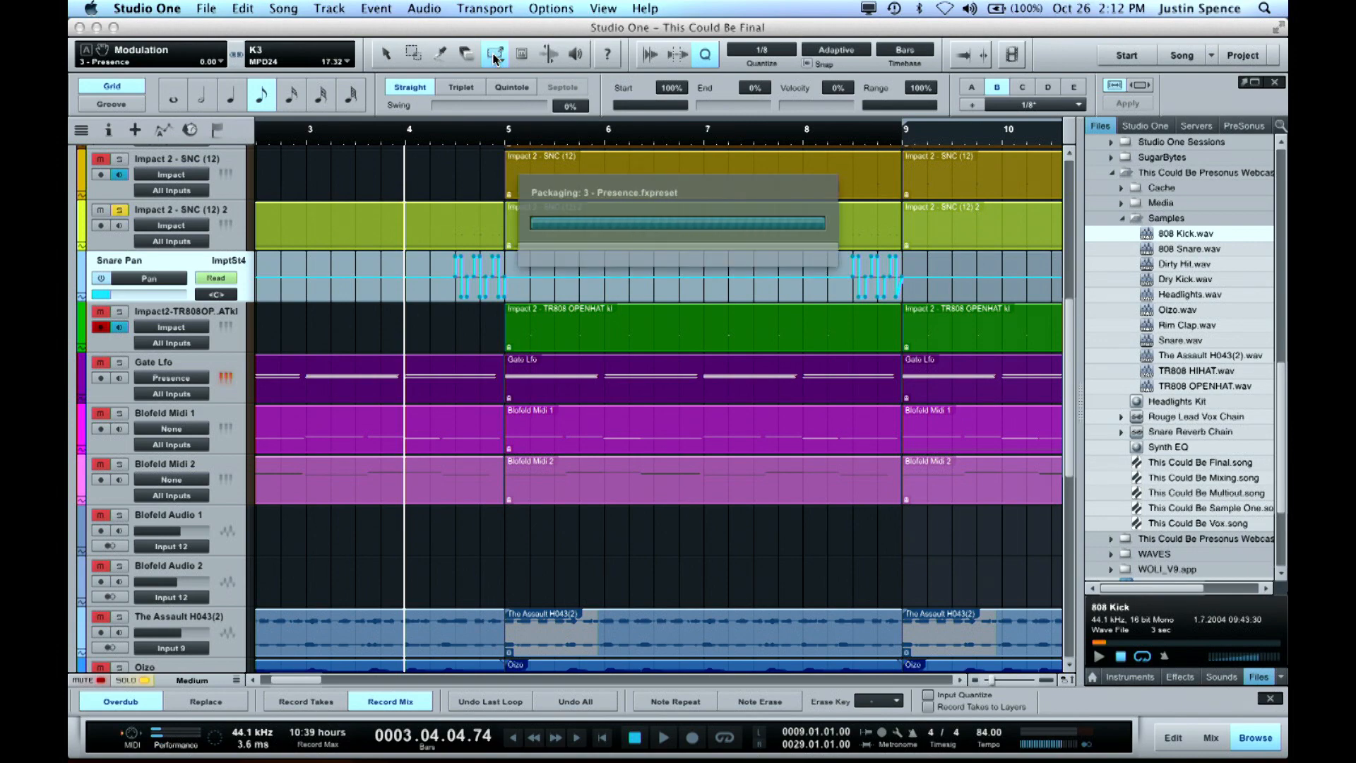
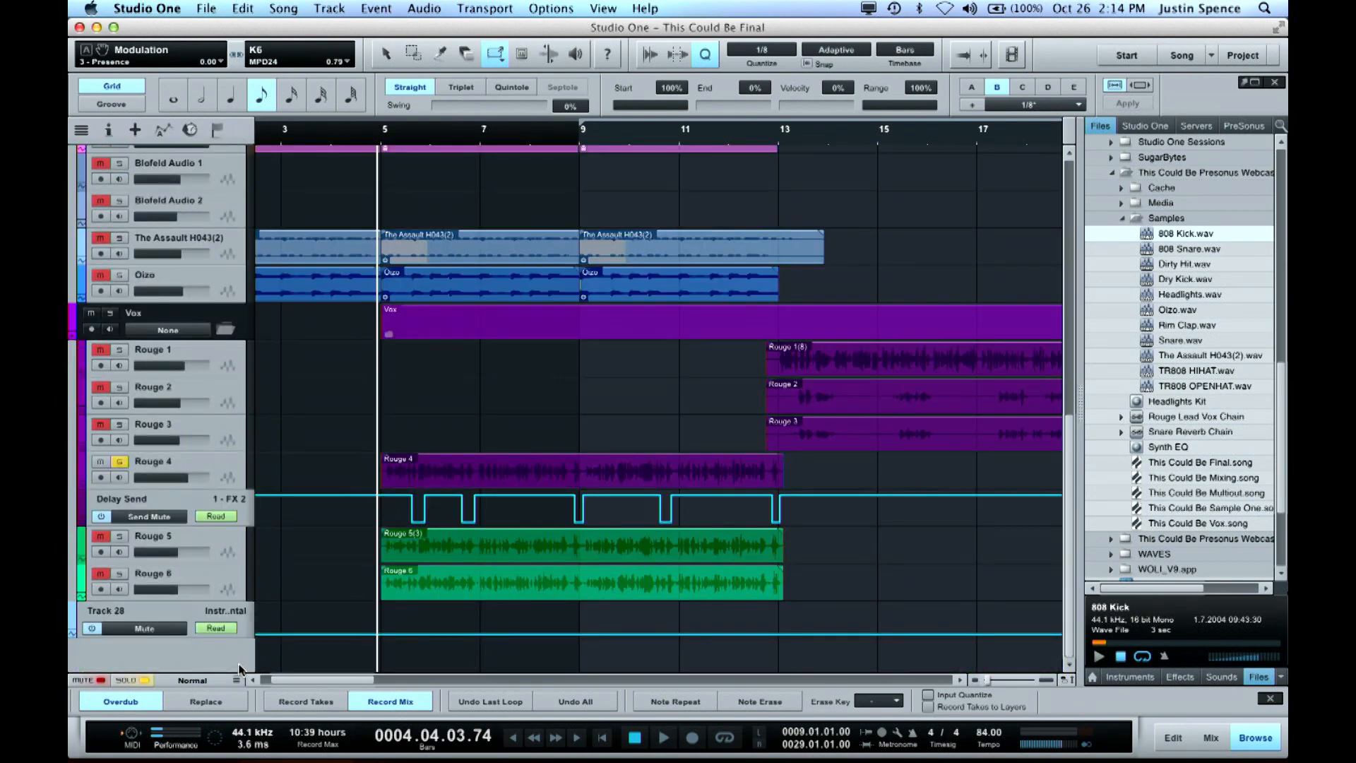
Add a track of type Automation to the arrangement and undo its creation
{"action": "double_click", "coordinate": [241, 664]}
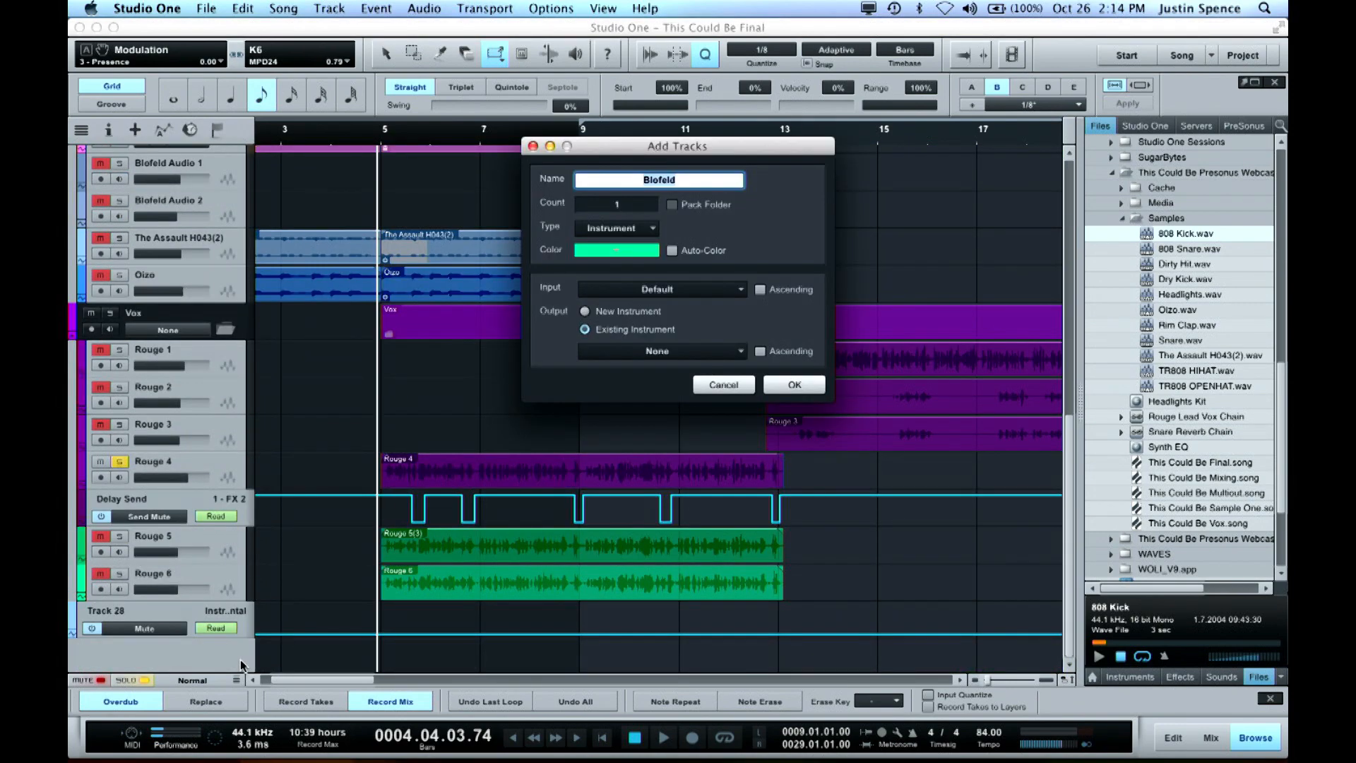
{"action": "left_click", "coordinate": [628, 227]}
{"action": "left_click", "coordinate": [625, 281]}
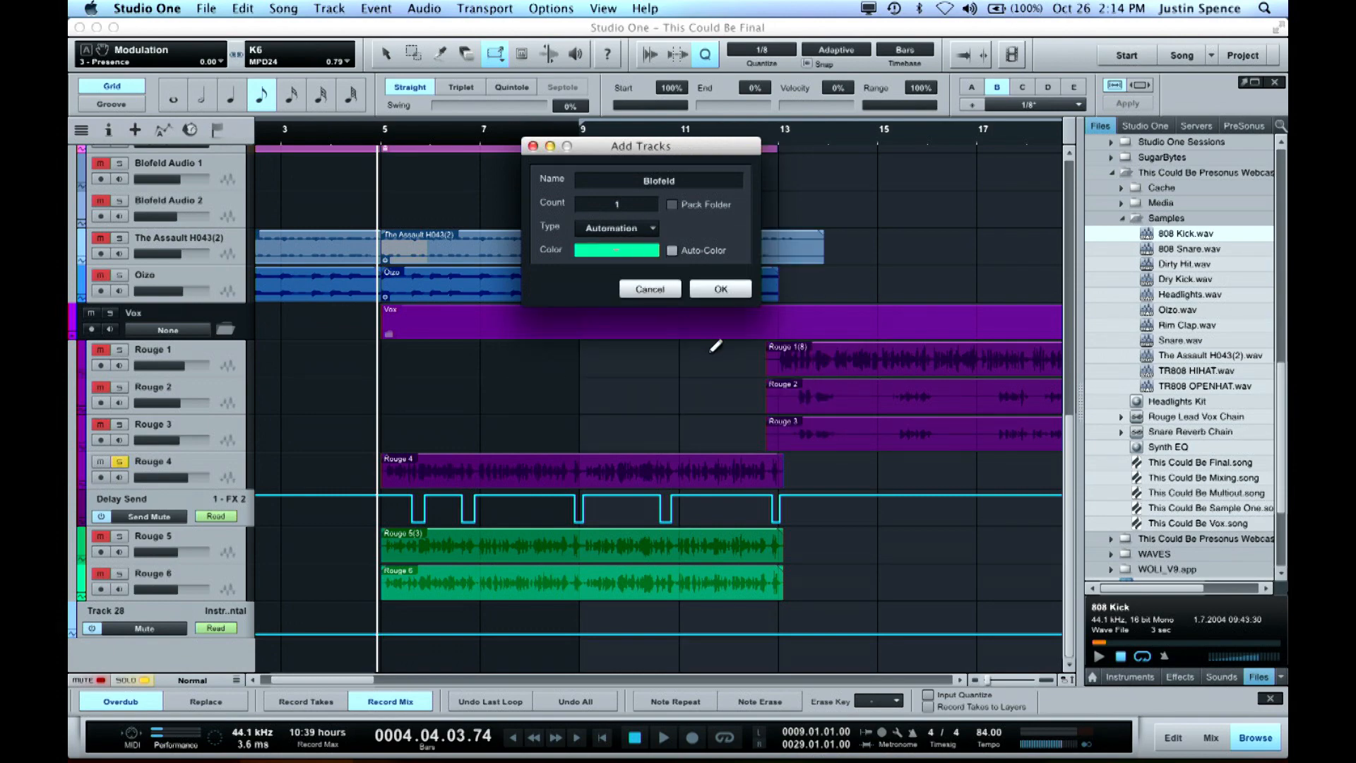
{"action": "left_click", "coordinate": [721, 292]}
{"action": "key", "text": "1"}
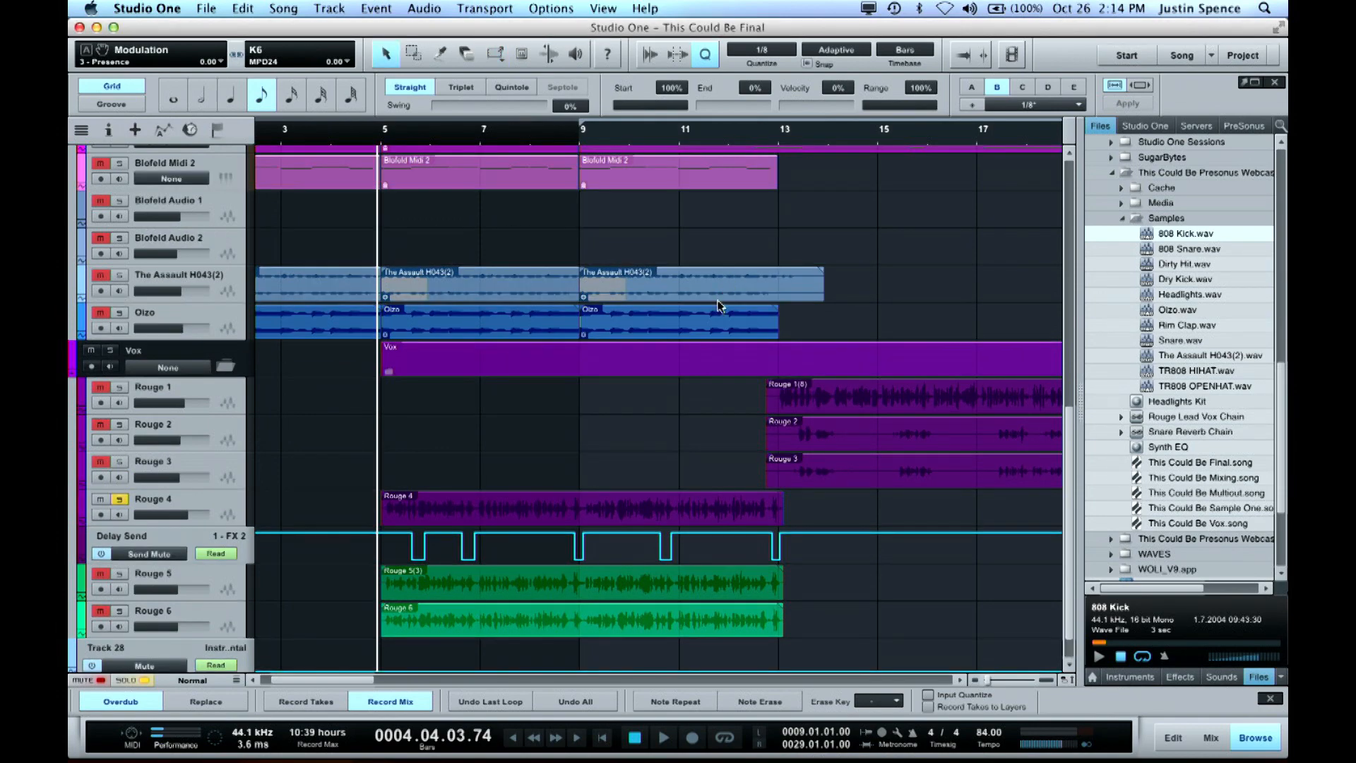
{"action": "key", "text": "super+z"}
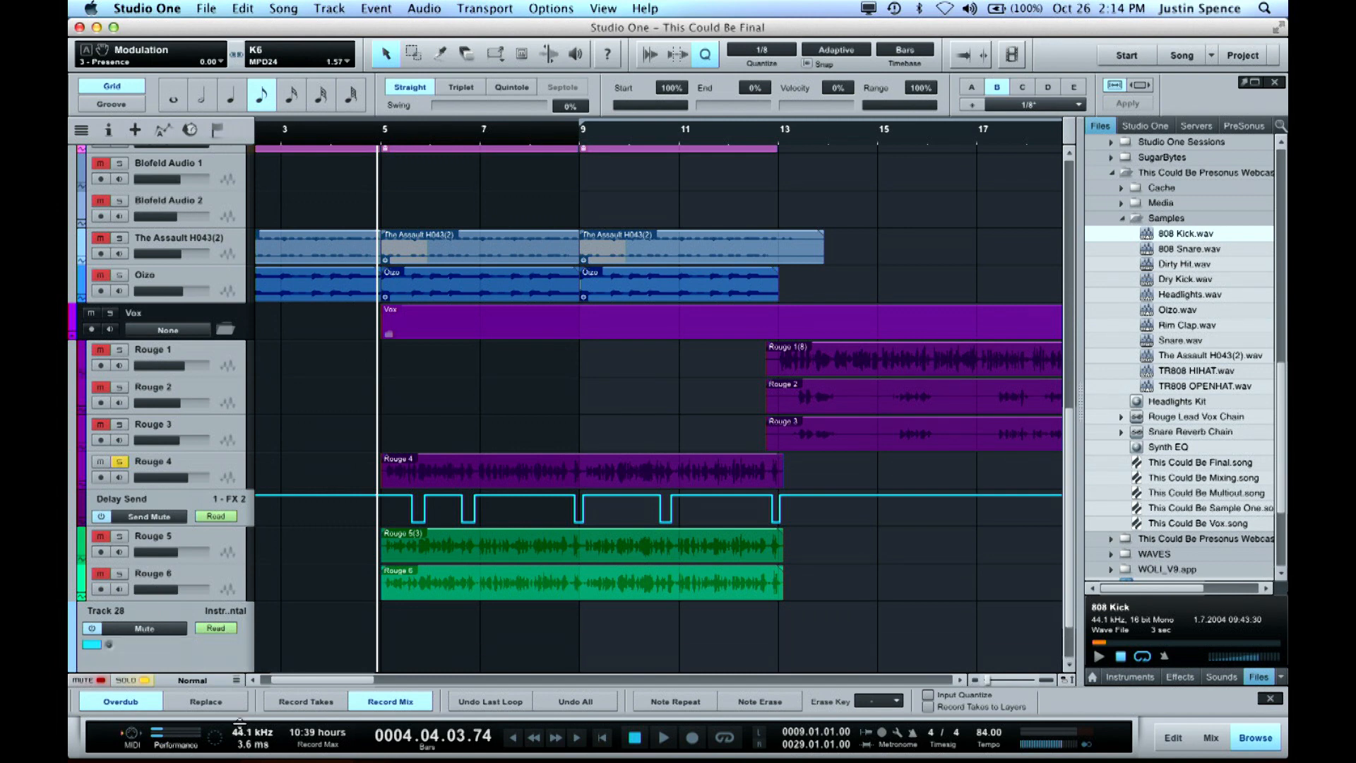
Open the Add/Remove automation parameters window for Track 28 and browse the Console channels
{"action": "scroll", "coordinate": [339, 605], "scroll_direction": "down", "scroll_amount": 5}
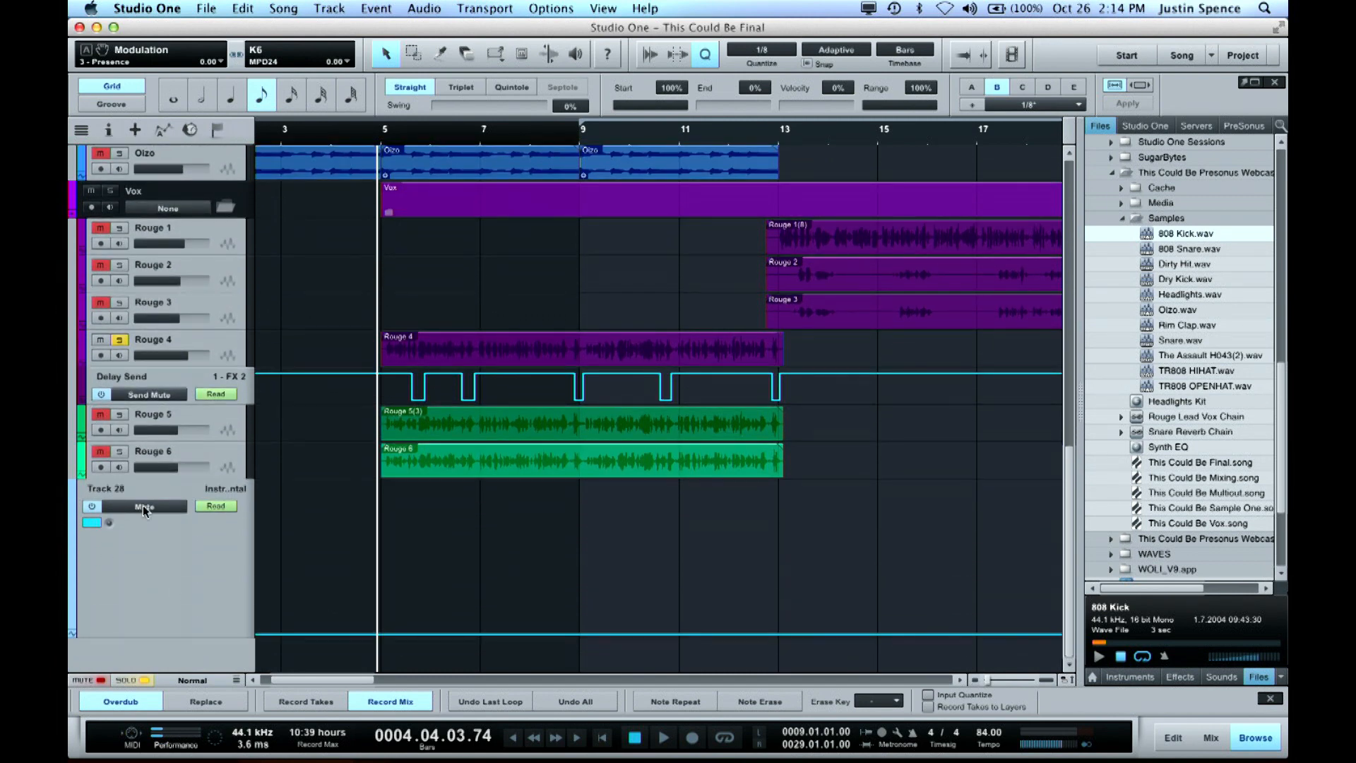
{"action": "left_click", "coordinate": [144, 507]}
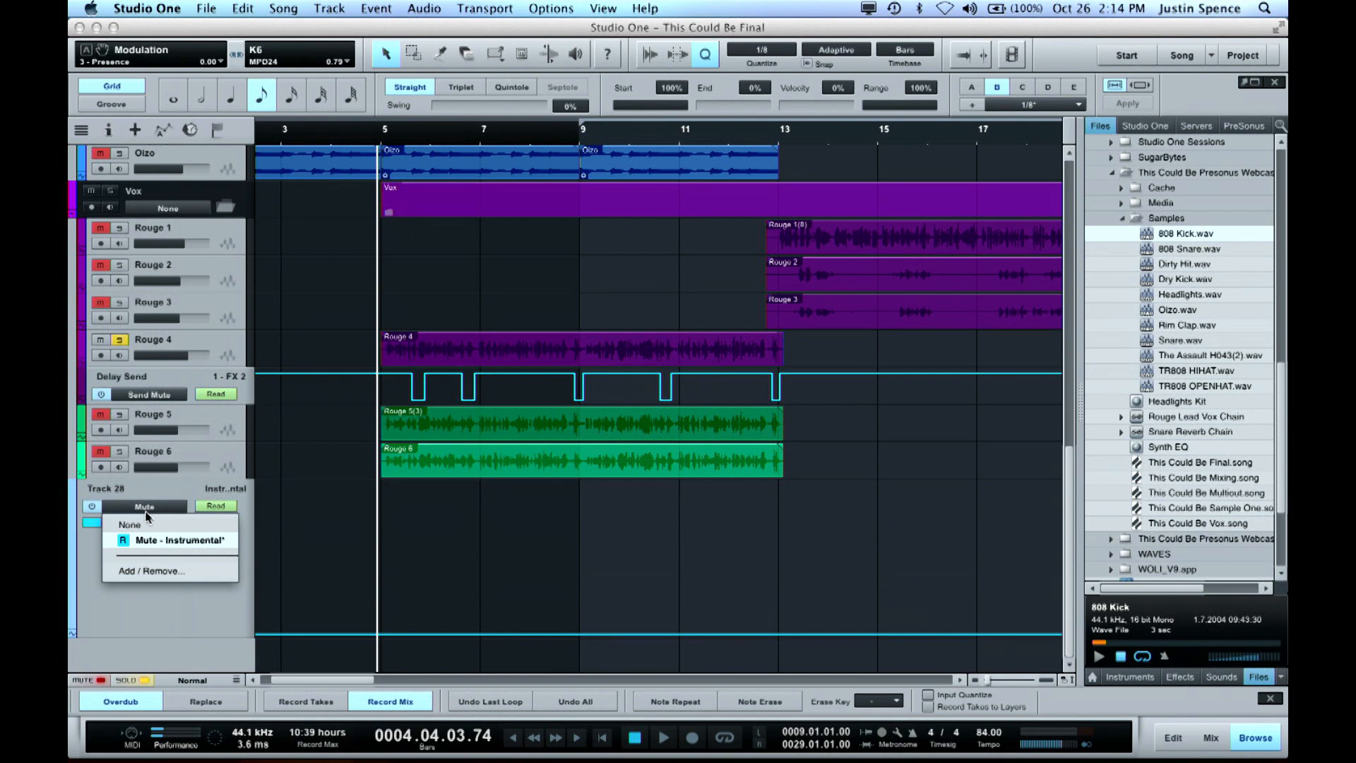
{"action": "left_click", "coordinate": [148, 571]}
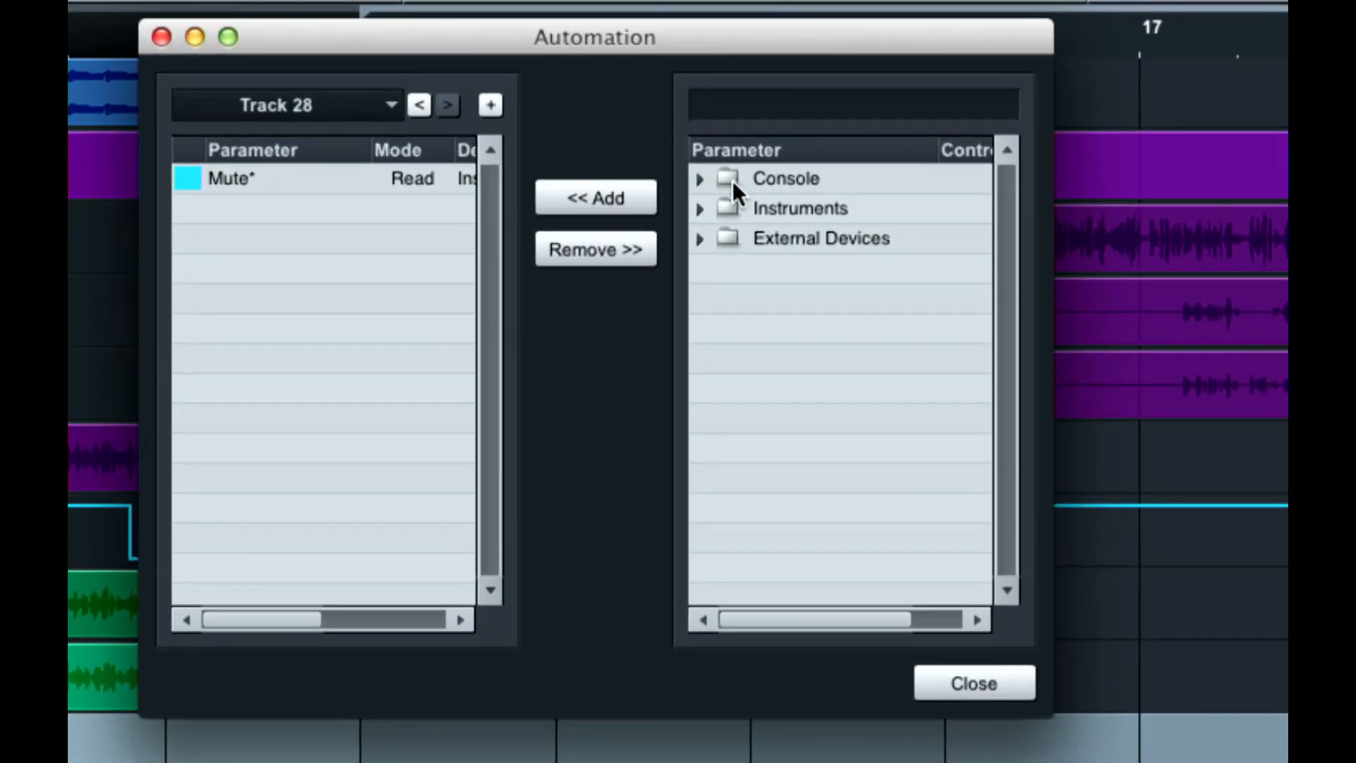
{"action": "left_click", "coordinate": [699, 179]}
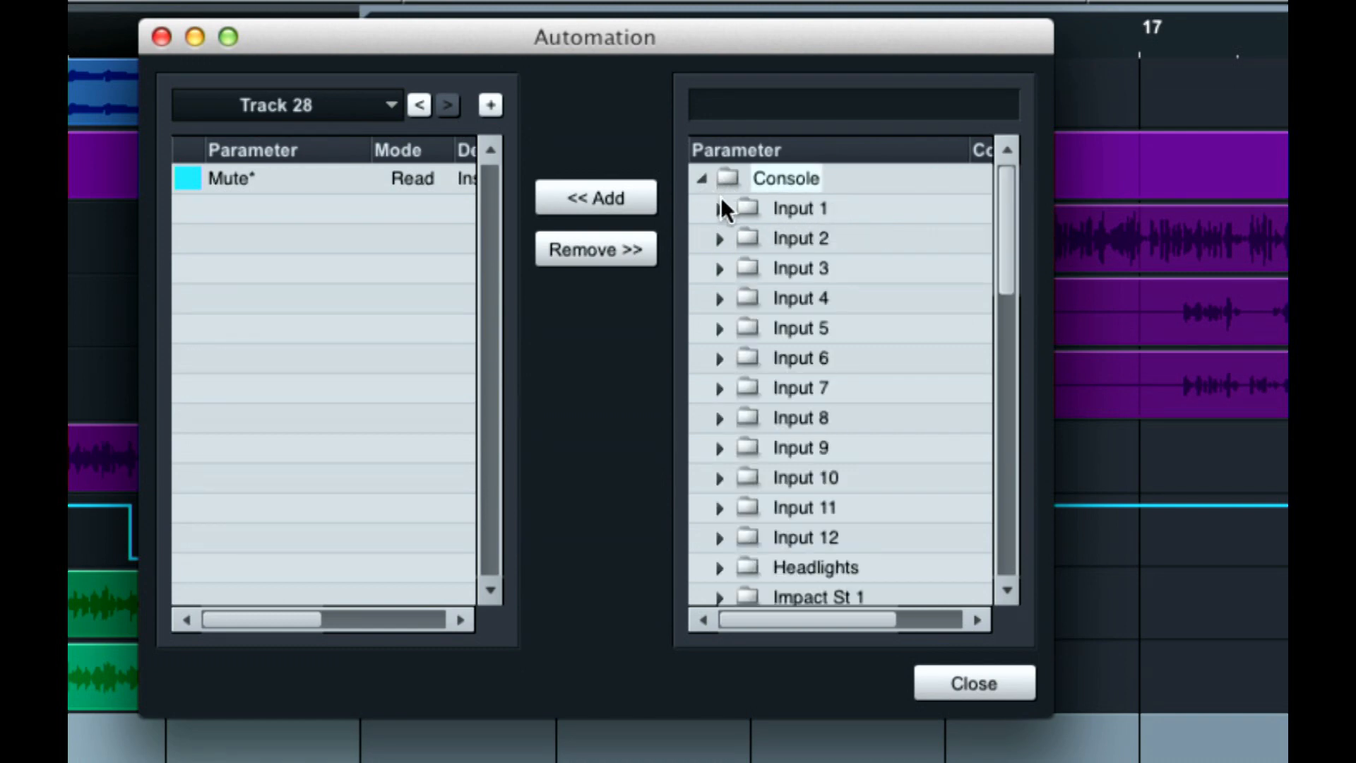
{"action": "scroll", "coordinate": [790, 288], "scroll_direction": "down", "scroll_amount": 10}
{"action": "scroll", "coordinate": [790, 288], "scroll_direction": "up", "scroll_amount": 2}
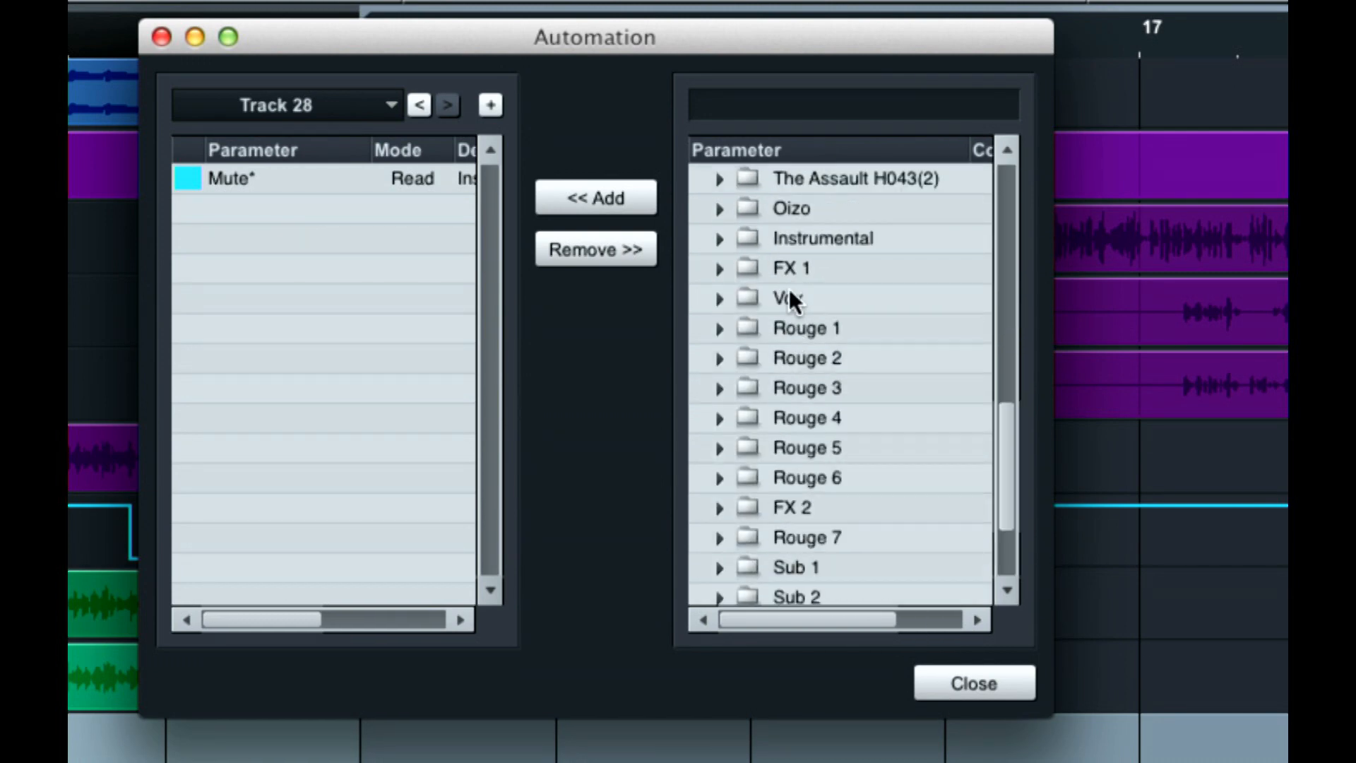
Inspect the automatable parameters of the Rouge 1 channel, including its Inserts, and collapse its folders
{"action": "left_click", "coordinate": [719, 328]}
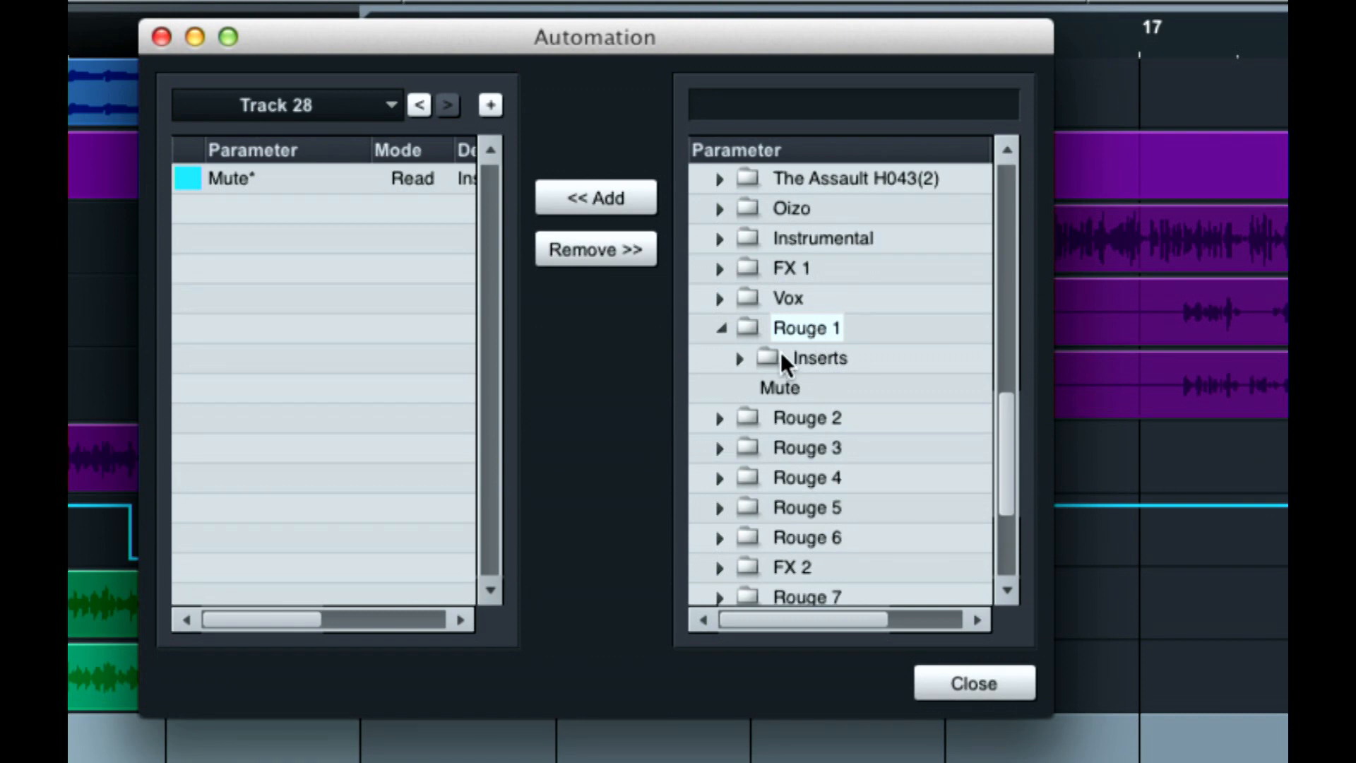
{"action": "left_click", "coordinate": [738, 358]}
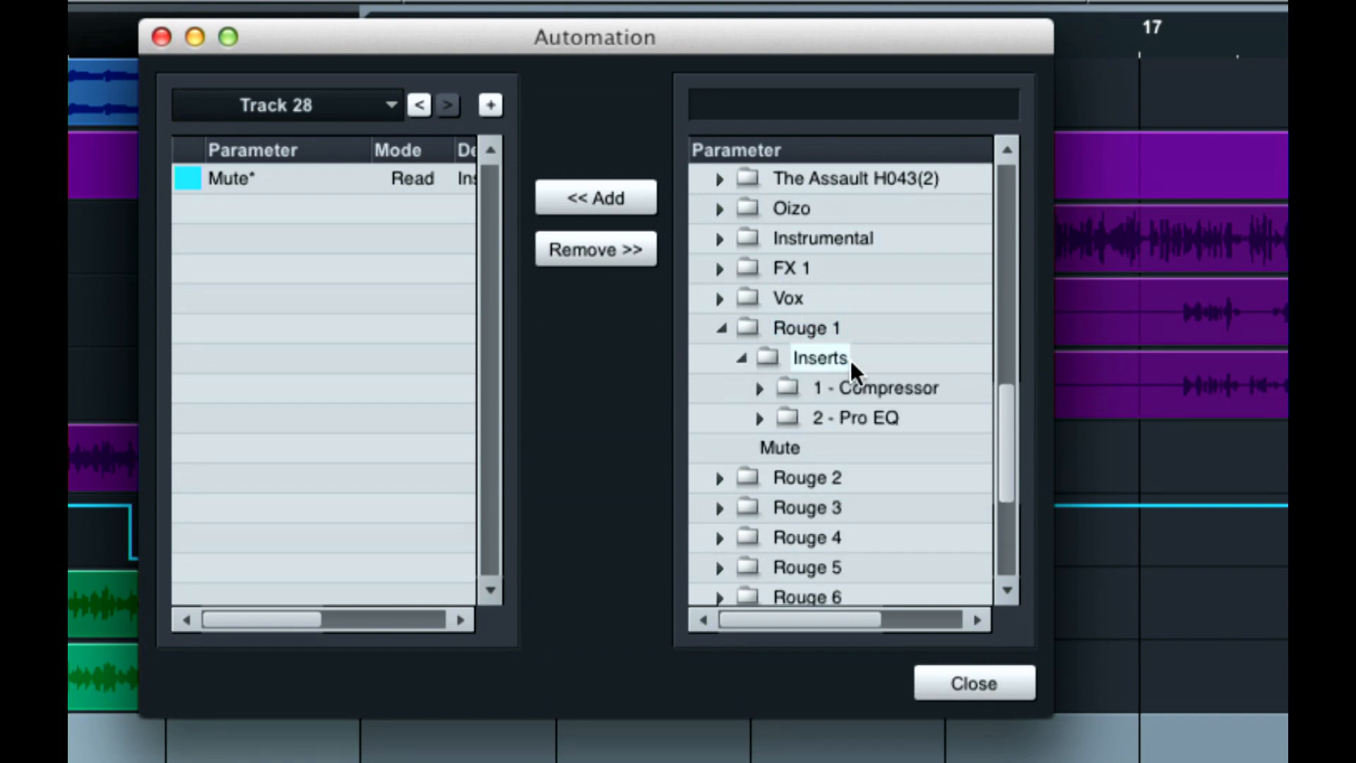
{"action": "scroll", "coordinate": [851, 359], "scroll_direction": "down", "scroll_amount": 5}
{"action": "scroll", "coordinate": [851, 359], "scroll_direction": "up", "scroll_amount": 4}
{"action": "left_click", "coordinate": [742, 326]}
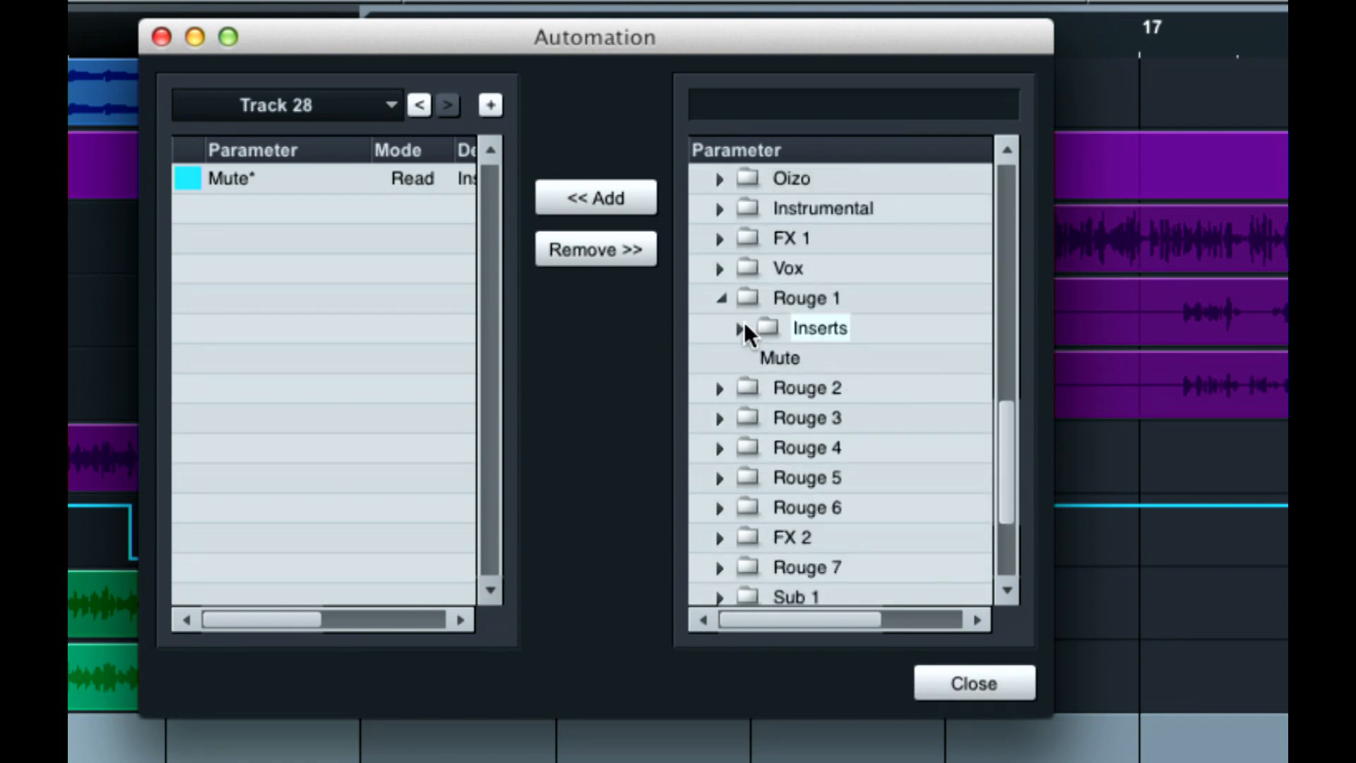
{"action": "left_click", "coordinate": [721, 298]}
Inspect the automatable parameters of Rouge 2, Rouge 3 and the Rouge 4 sends, and close the Automation window
{"action": "left_click", "coordinate": [719, 328]}
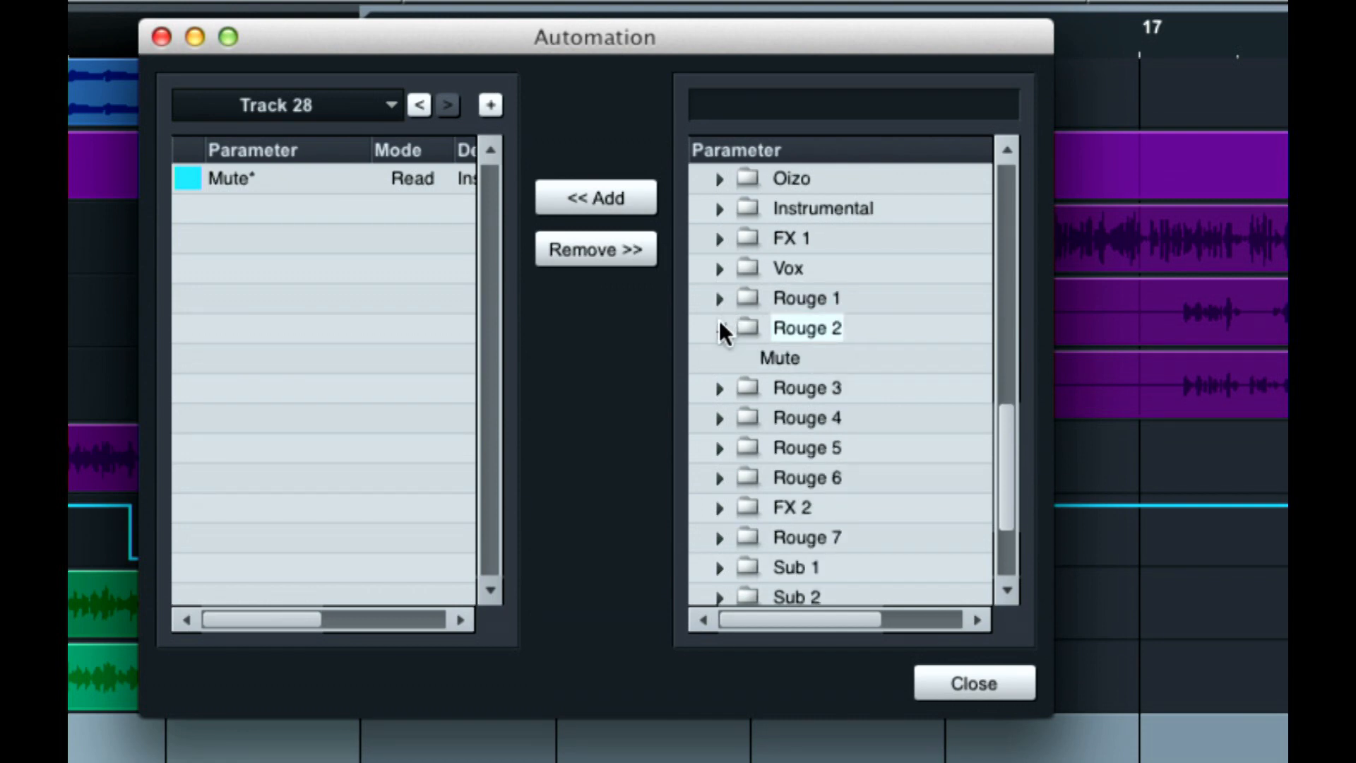
{"action": "left_click", "coordinate": [720, 328]}
{"action": "left_click", "coordinate": [721, 358]}
{"action": "left_click", "coordinate": [720, 357]}
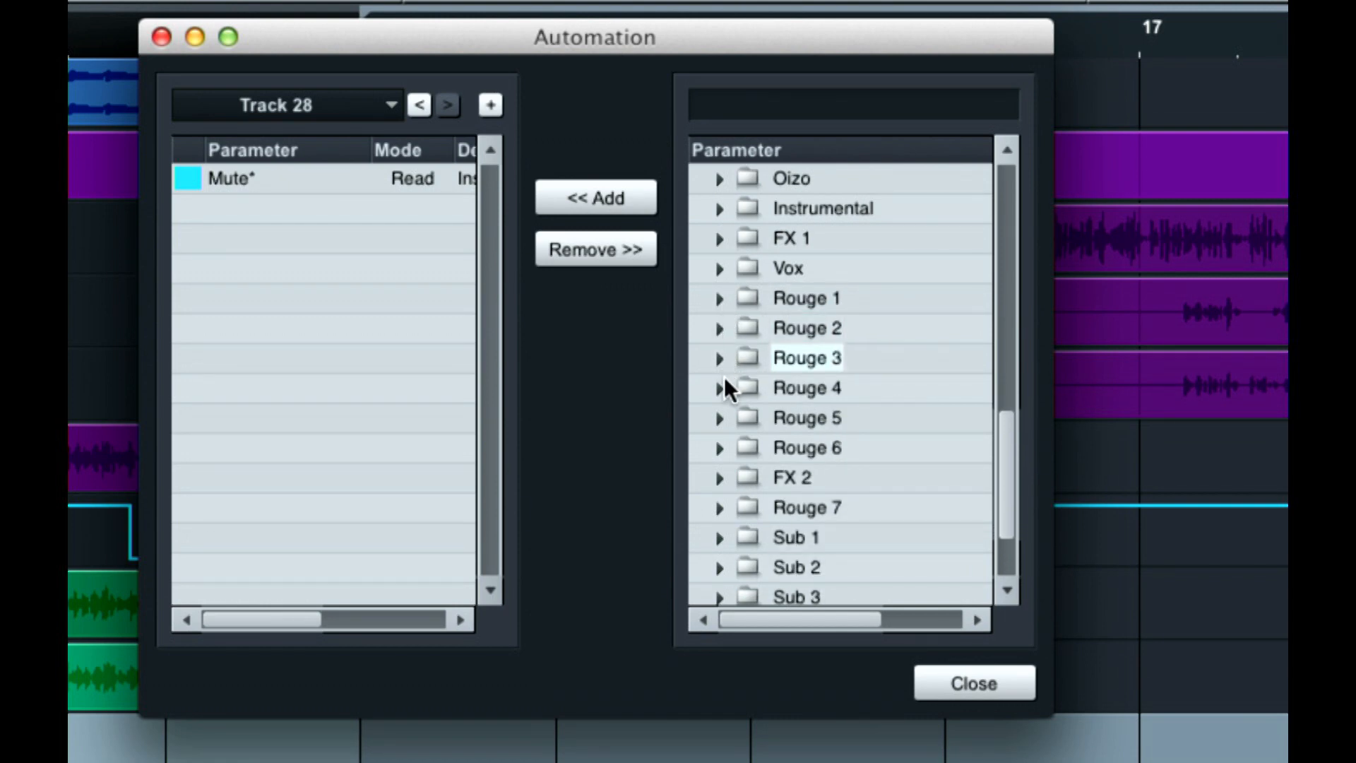
{"action": "left_click", "coordinate": [722, 388]}
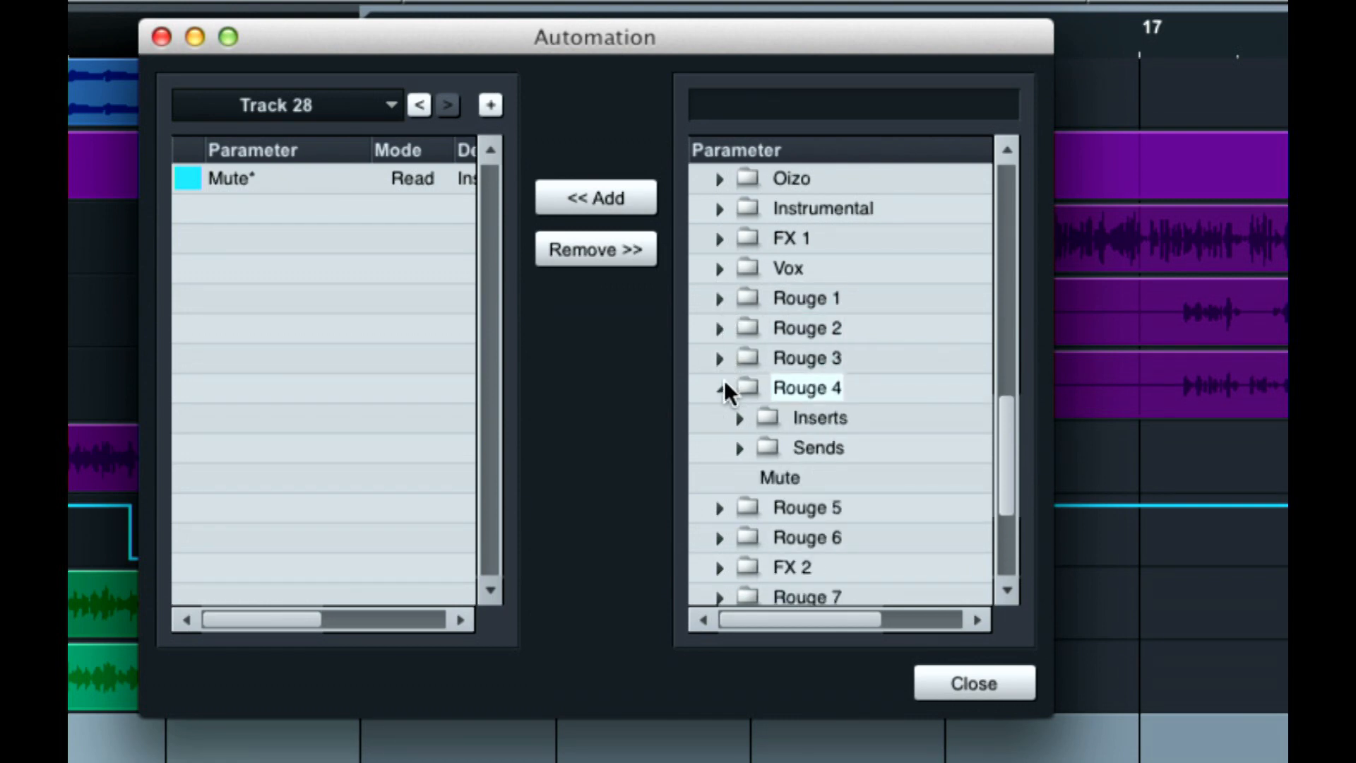
{"action": "left_click", "coordinate": [738, 447]}
{"action": "scroll", "coordinate": [820, 434], "scroll_direction": "down", "scroll_amount": 4}
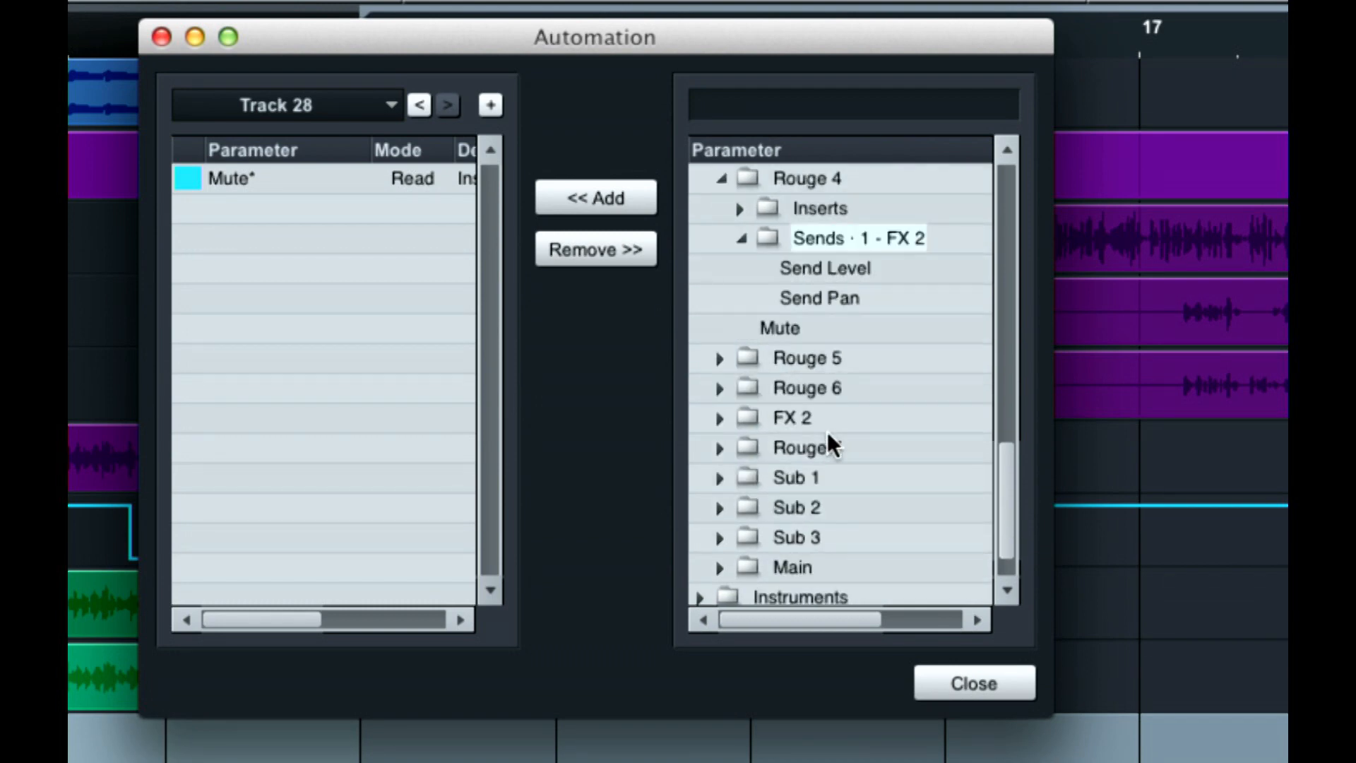
{"action": "scroll", "coordinate": [828, 434], "scroll_direction": "up", "scroll_amount": 1}
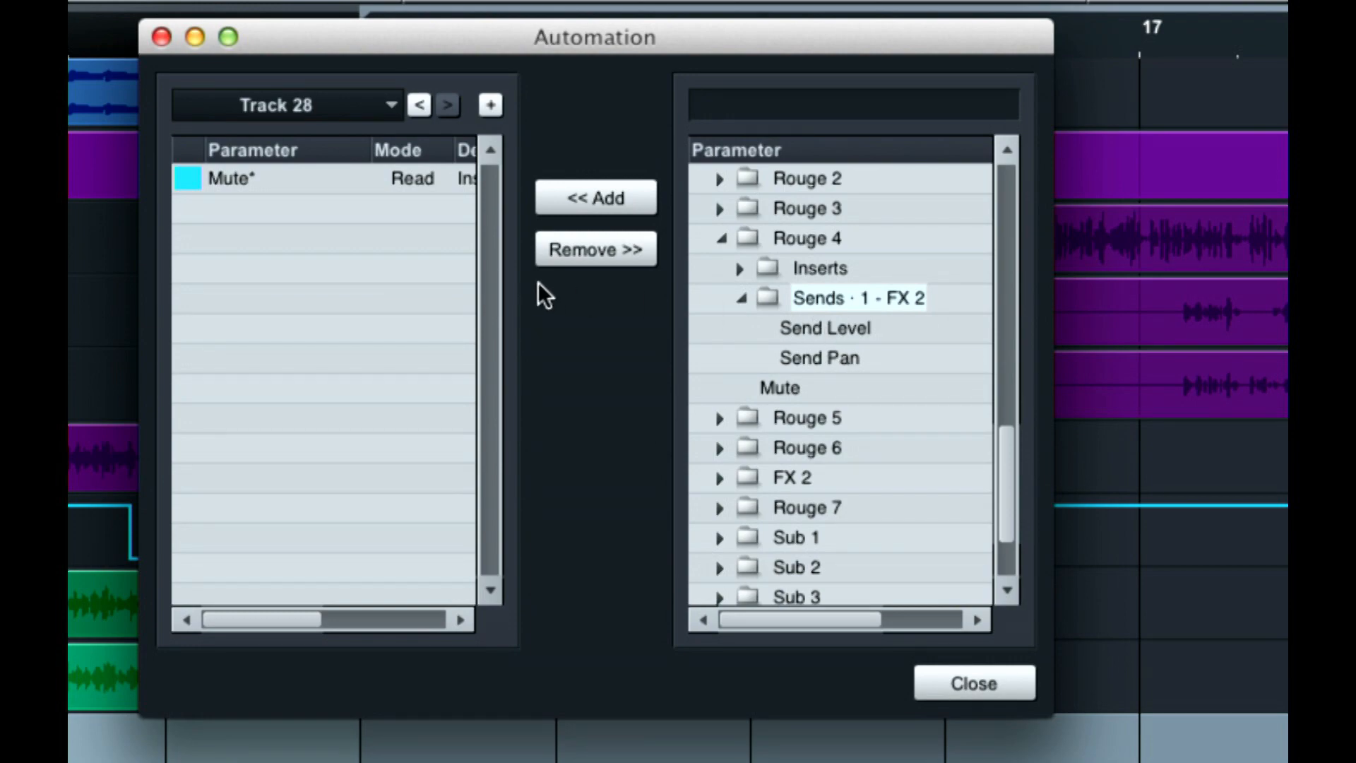
{"action": "left_click", "coordinate": [989, 681]}
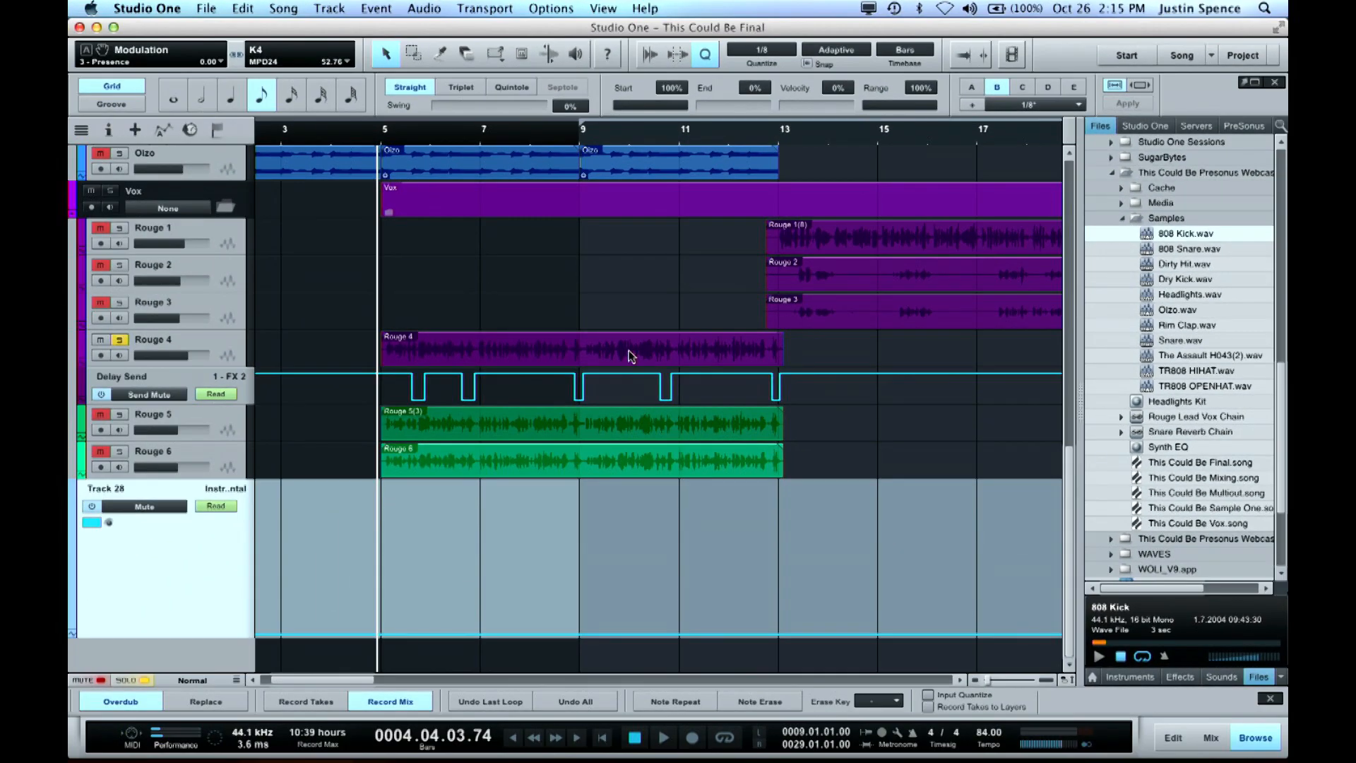
Check which parameter the Delay Send automation track below Rouge 4 controls
{"action": "left_click", "coordinate": [173, 381]}
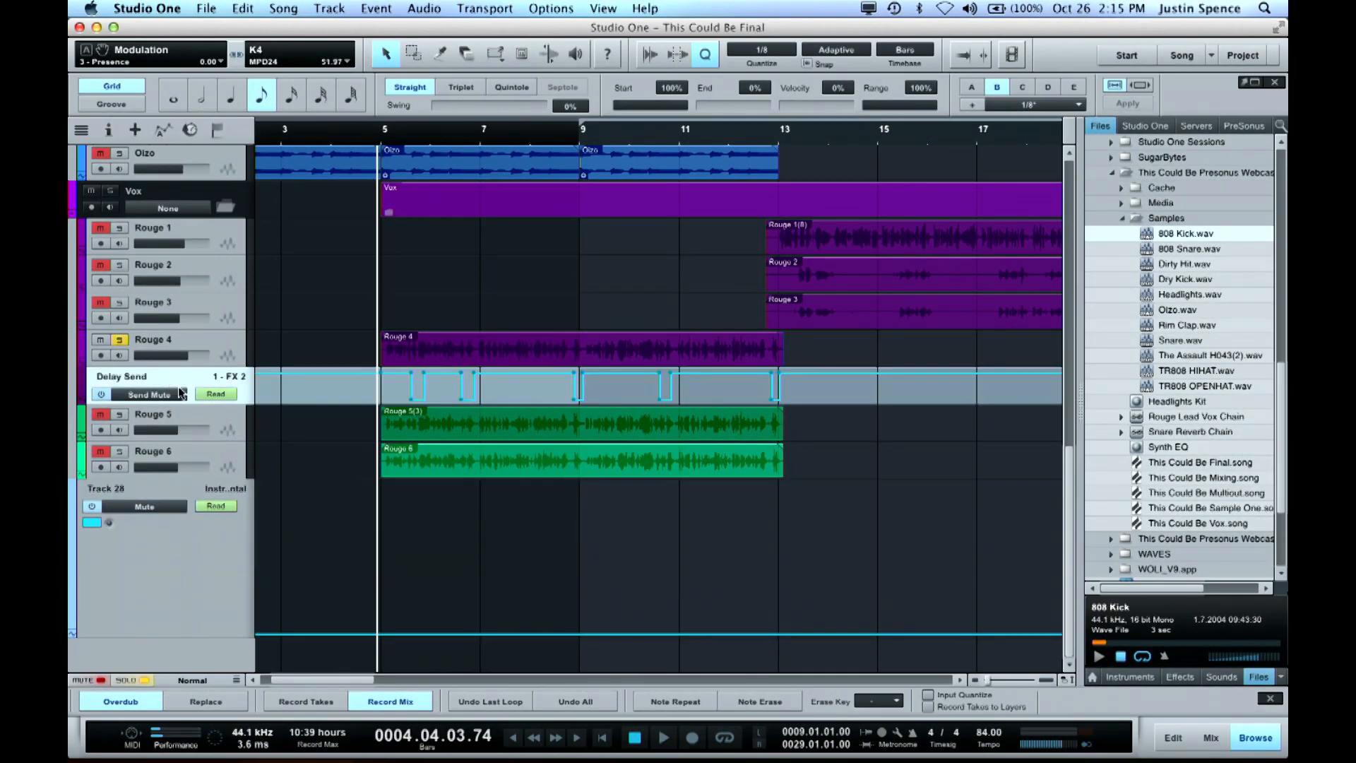
{"action": "left_click", "coordinate": [169, 396]}
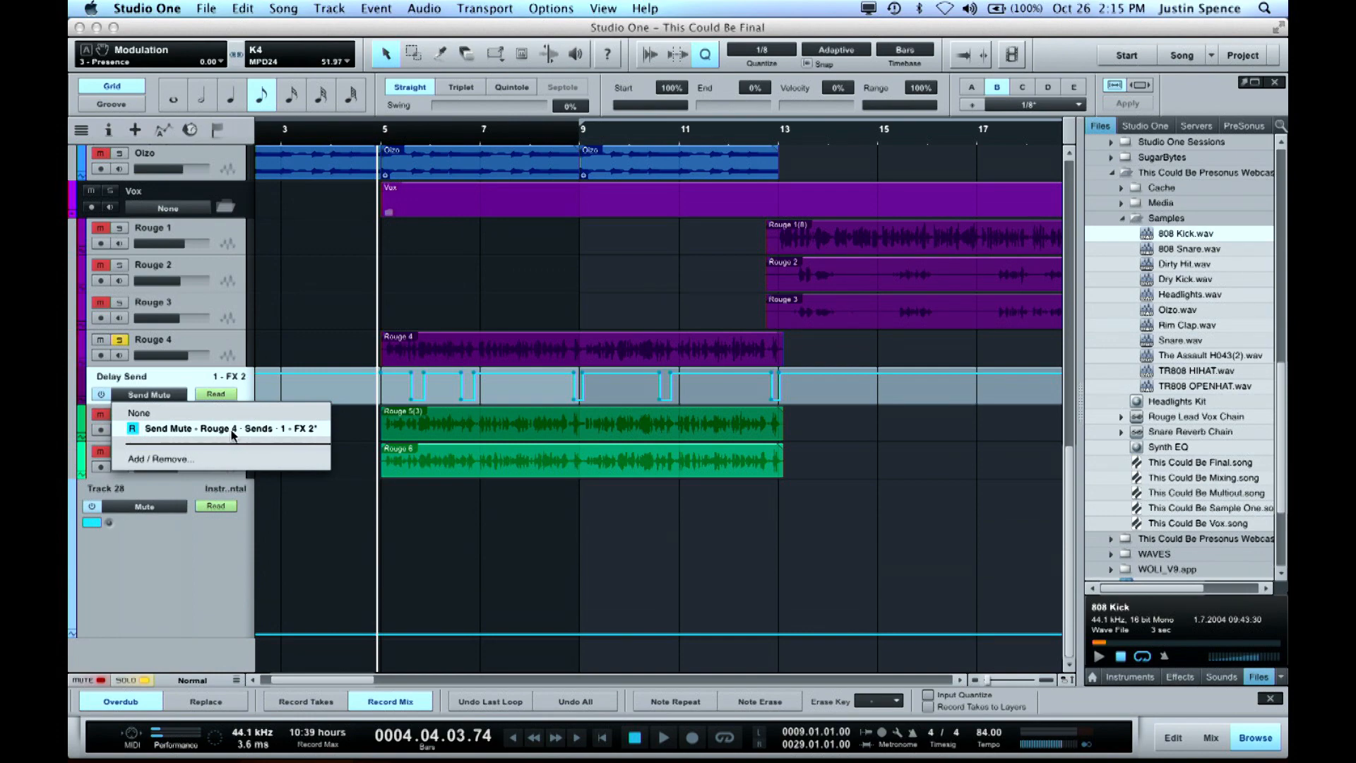
{"action": "left_click", "coordinate": [281, 436]}
Find the Rouge 4 channel's FX 2 send in the mix console, and view and close the FX 2 Beat Delay
{"action": "key", "text": "F3"}
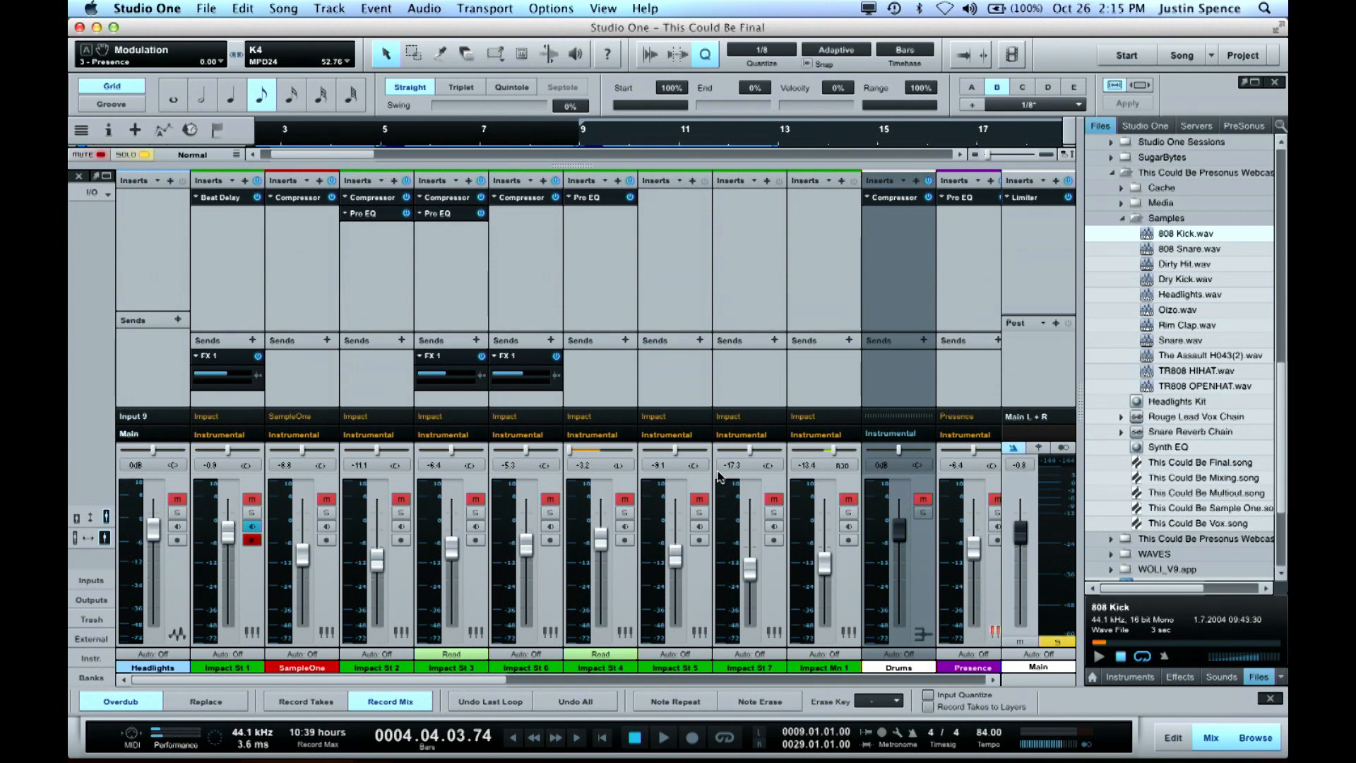
{"action": "scroll", "coordinate": [719, 478], "scroll_direction": "right", "scroll_amount": 10}
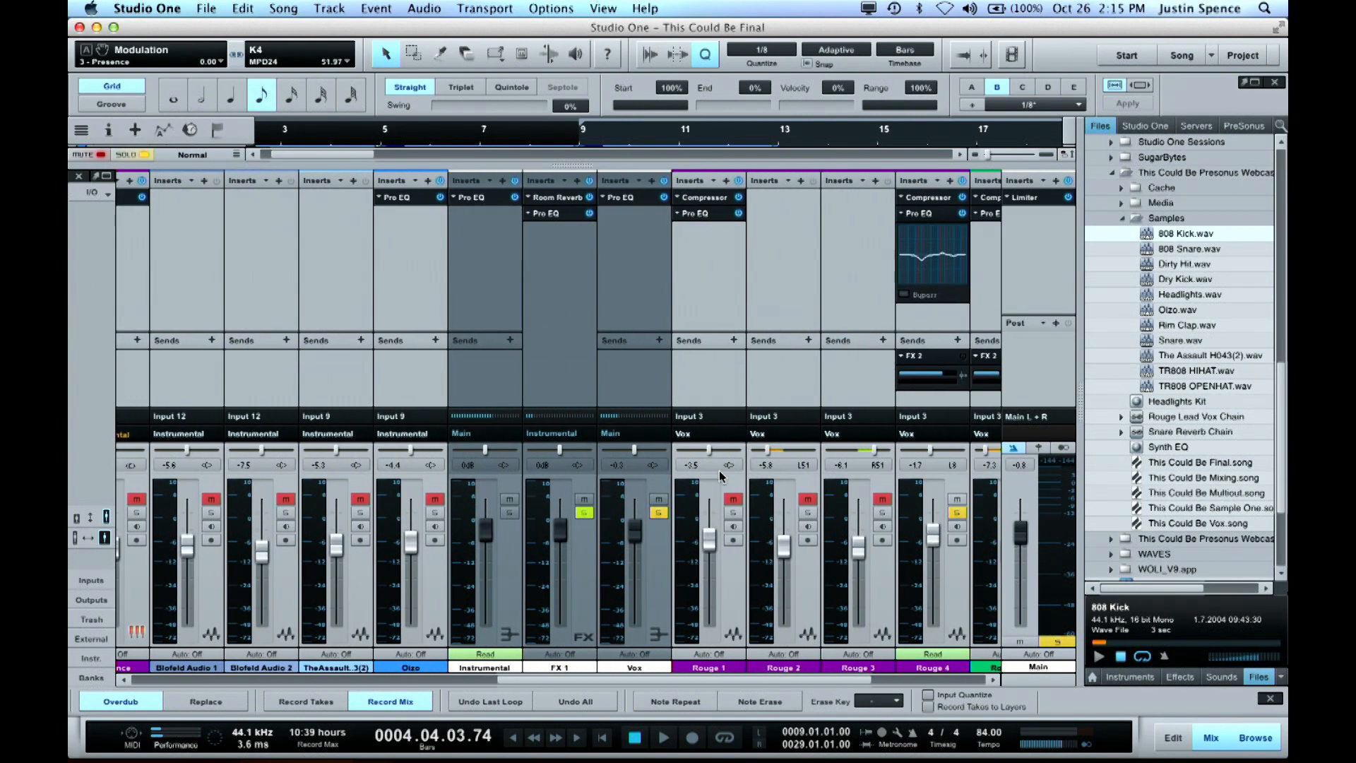
{"action": "scroll", "coordinate": [719, 478], "scroll_direction": "right", "scroll_amount": 5}
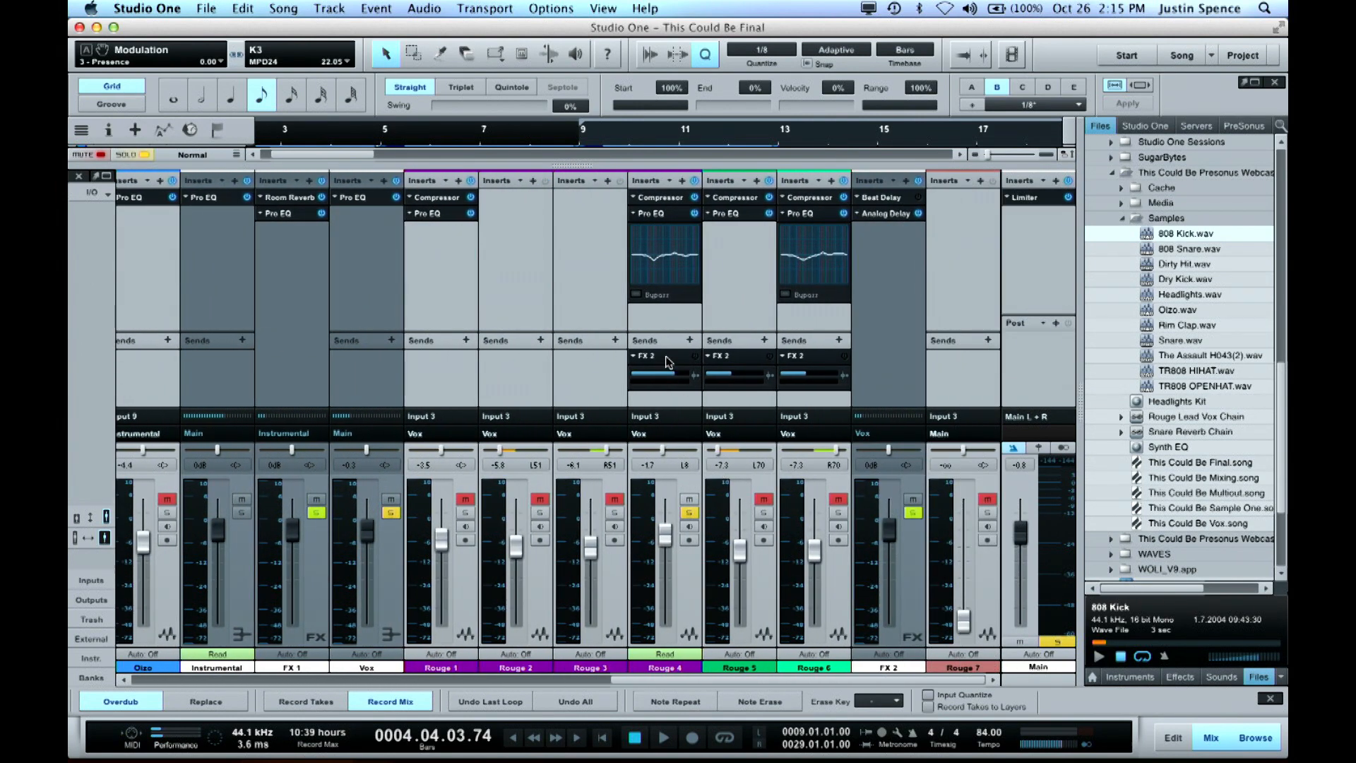
{"action": "left_click", "coordinate": [667, 362]}
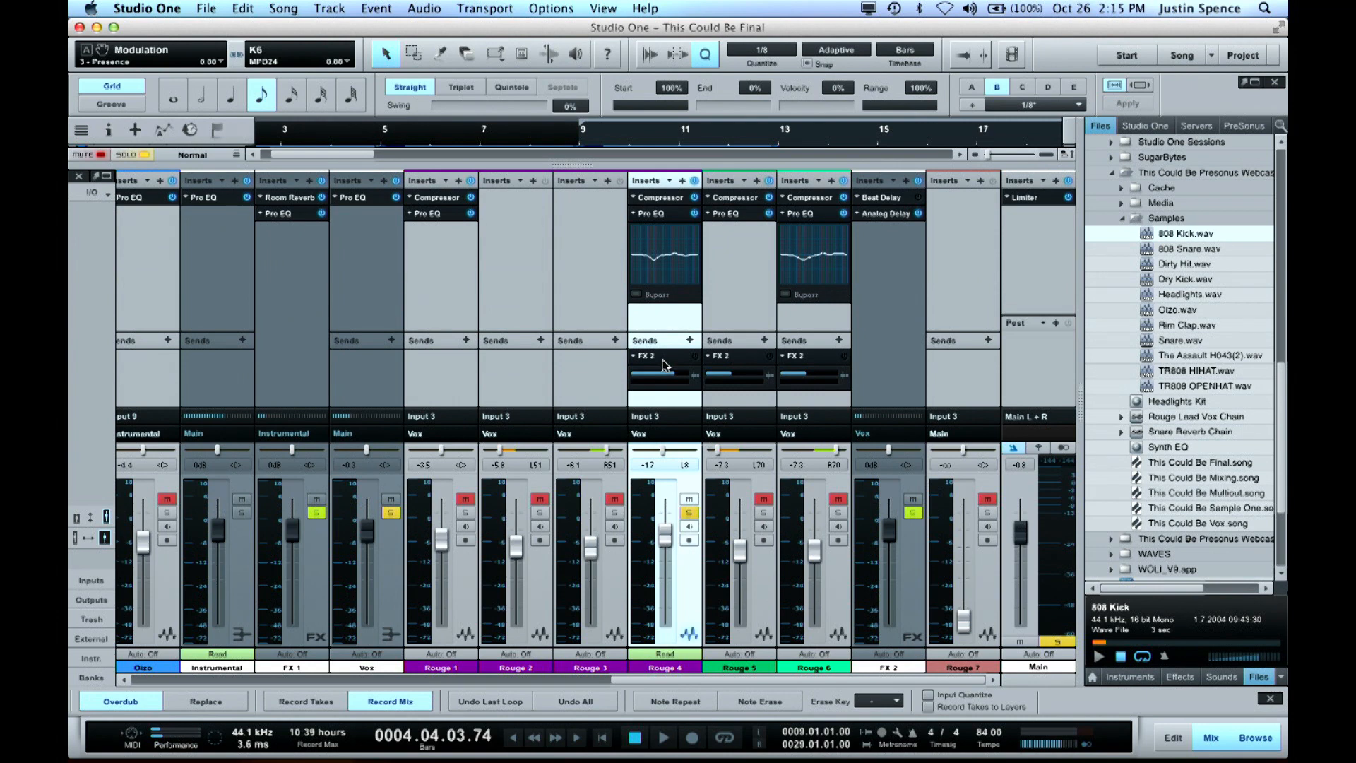
{"action": "double_click", "coordinate": [664, 357]}
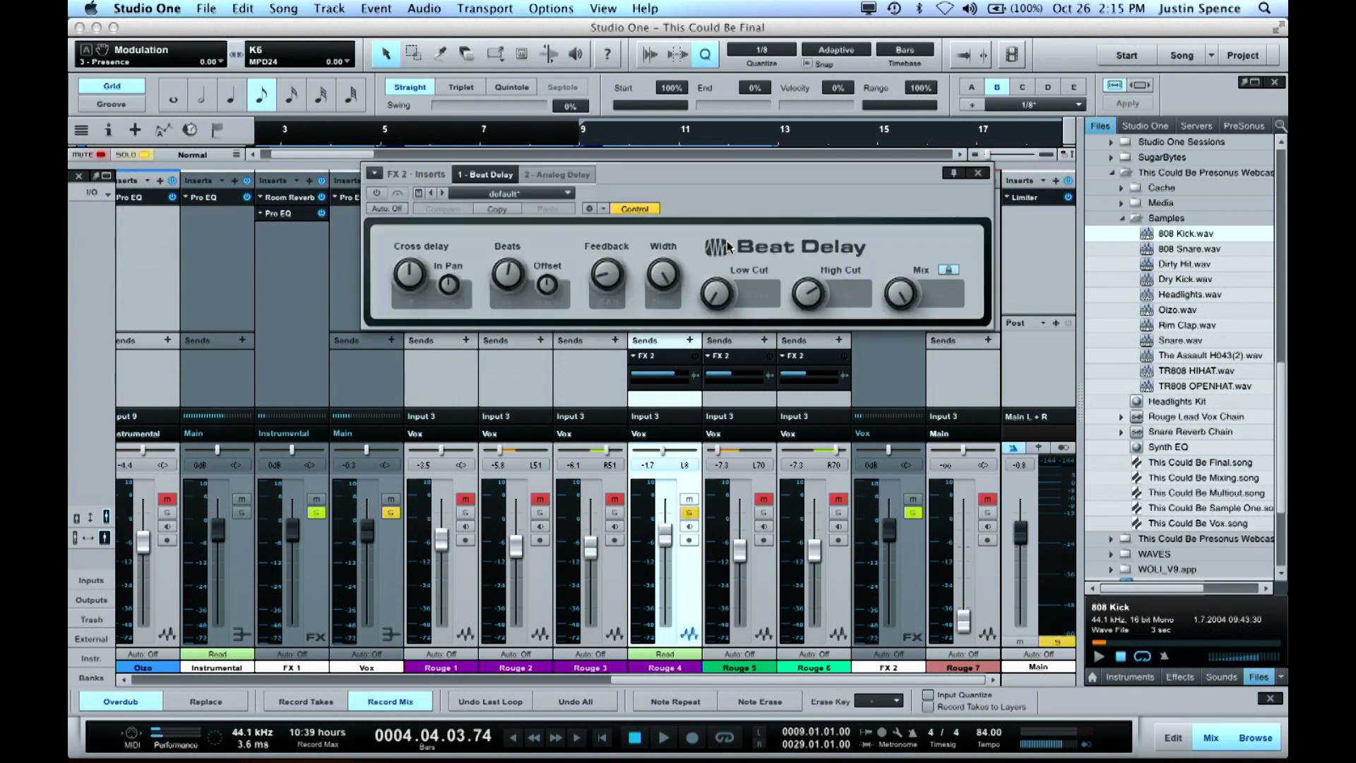
{"action": "left_click", "coordinate": [978, 174]}
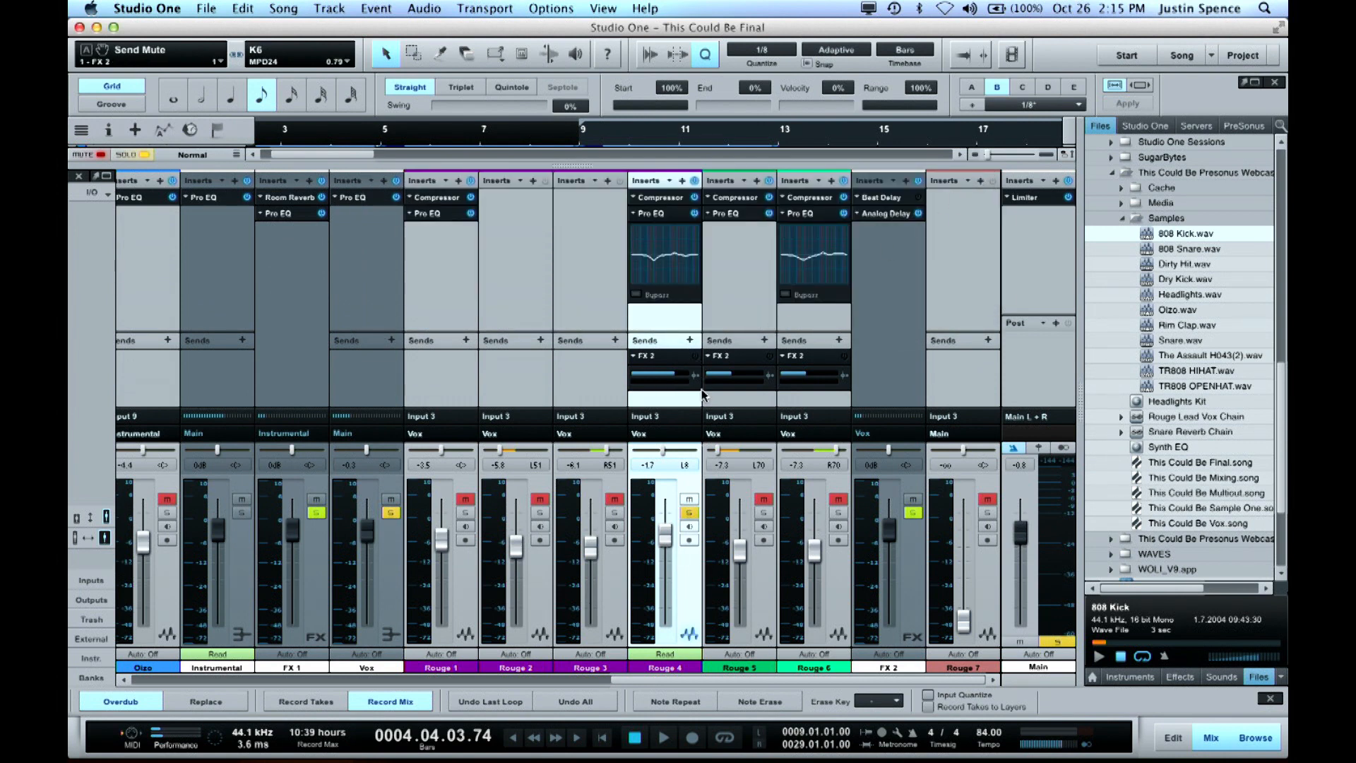
Play the song from just before bar 5 to watch the Rouge 4 send mute automation, and stop playback
{"action": "key", "text": "space"}
{"action": "key", "text": "space"}
{"action": "key", "text": "space"}
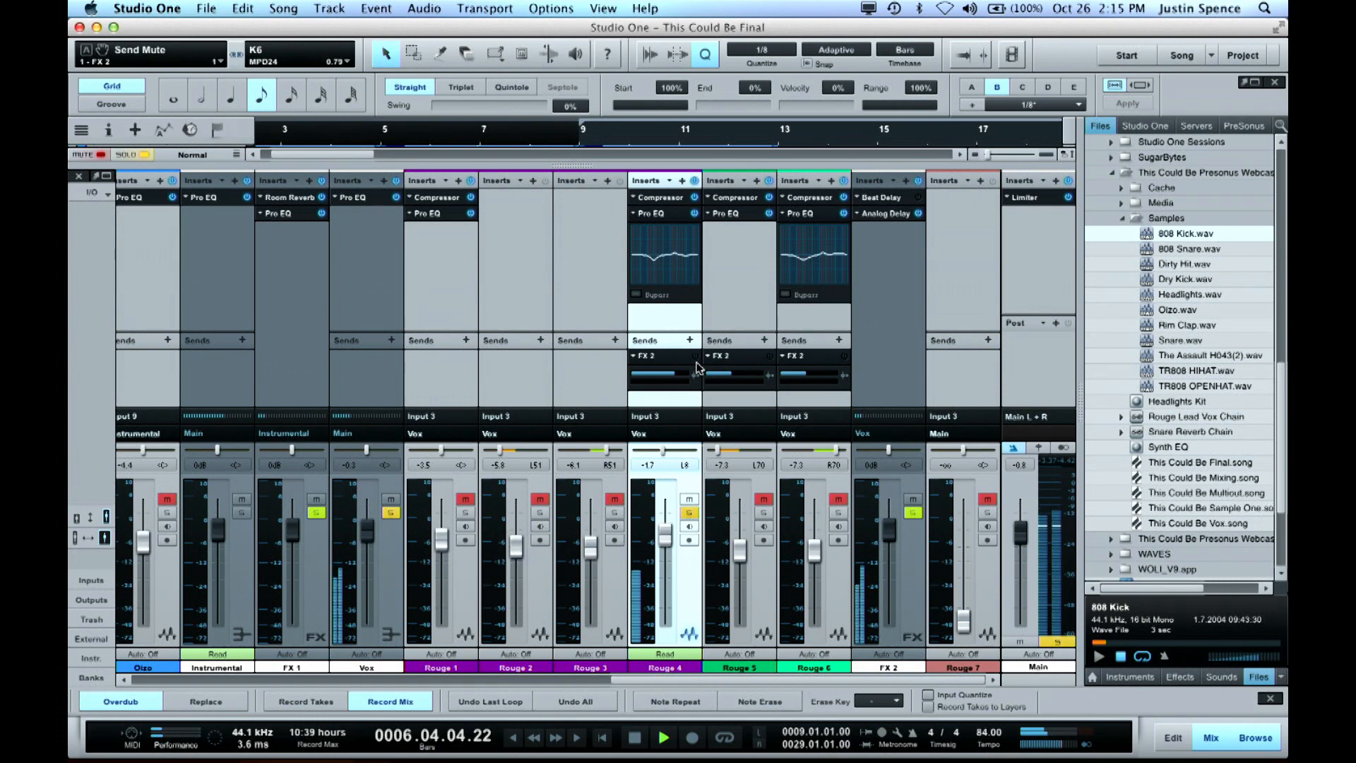
{"action": "key", "text": "space"}
Return to the arrangement and examine the Delay Send automation near bar 5 and the draggable Send Mute parameter handle
{"action": "key", "text": "F3"}
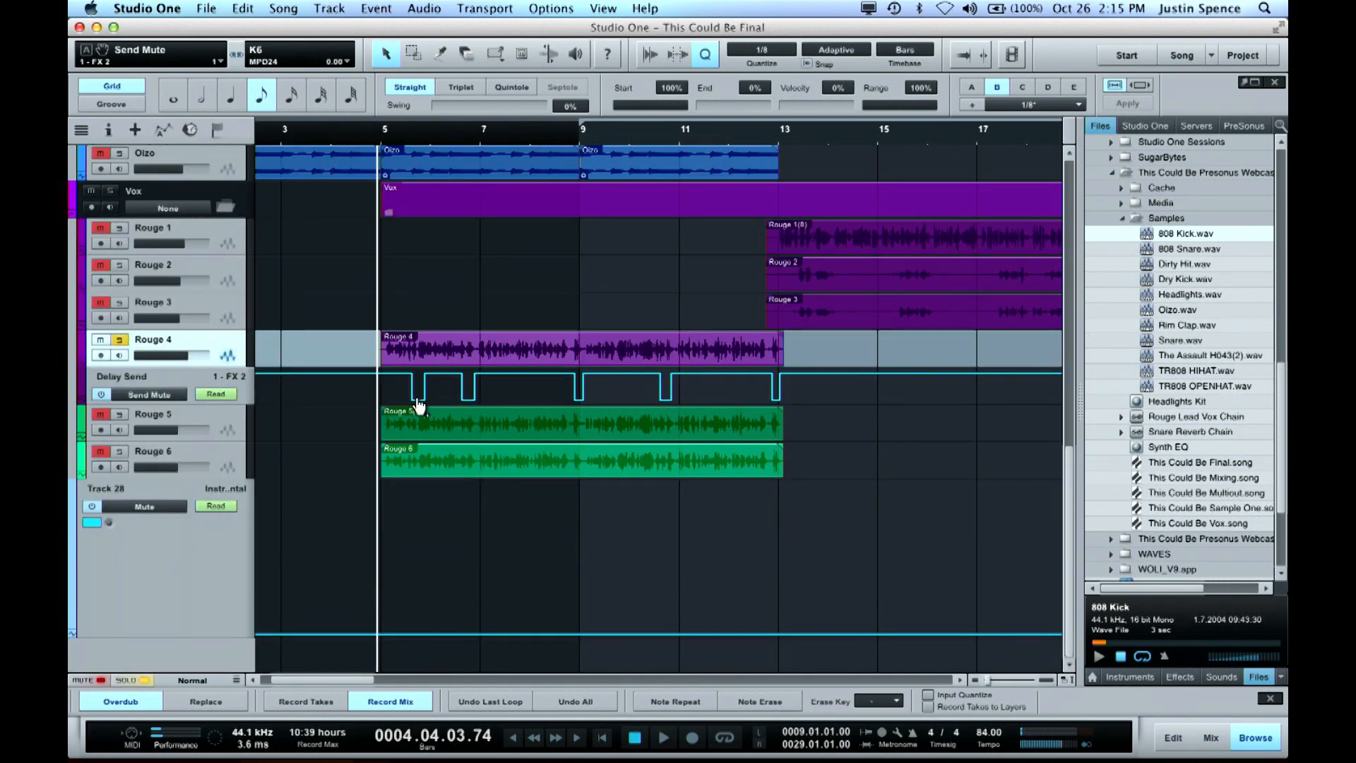
{"action": "key", "text": "e"}
{"action": "key", "text": "e"}
{"action": "key", "text": "e"}
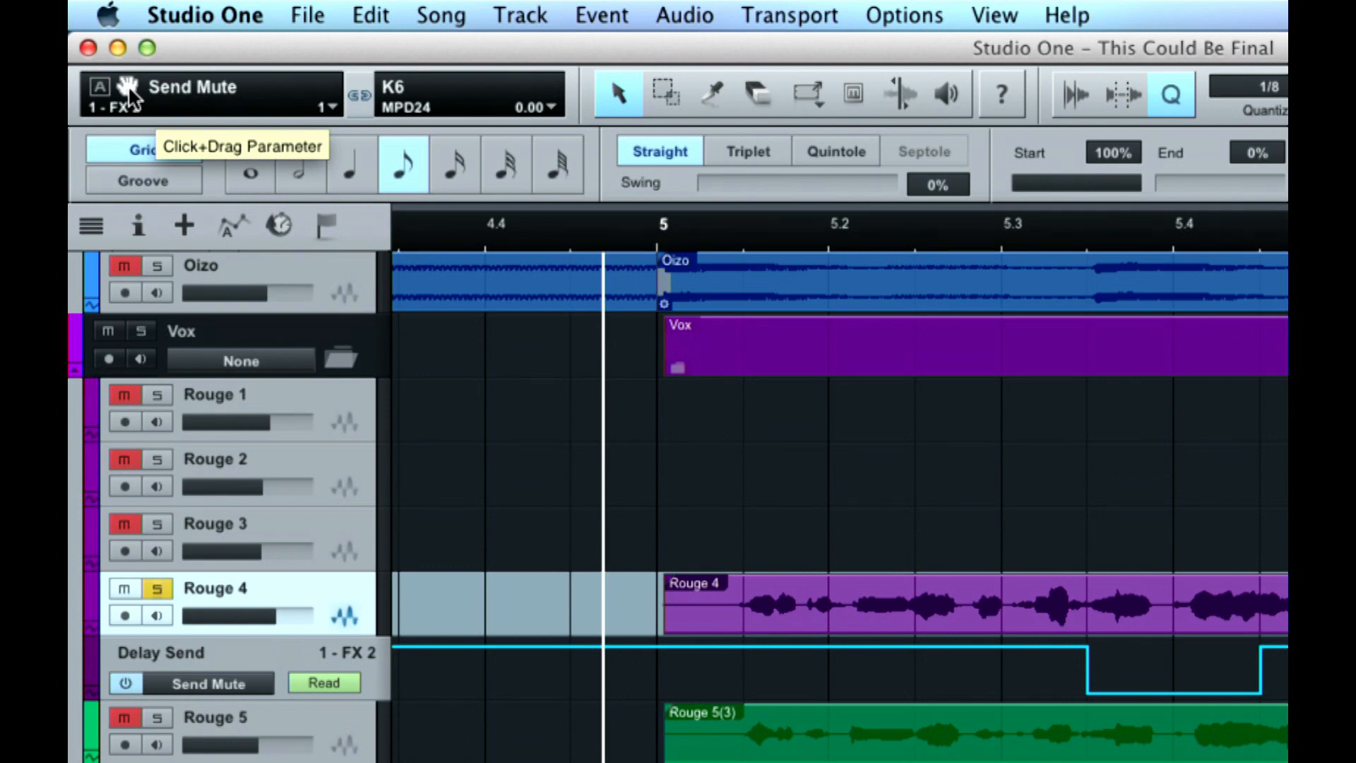
{"action": "left_click_drag", "start_coordinate": [125, 85], "coordinate": [230, 91]}
Examine the Delay Send and Track 28 Mute automation across the wider arrangement, and bring up the mix console
{"action": "key", "text": "w"}
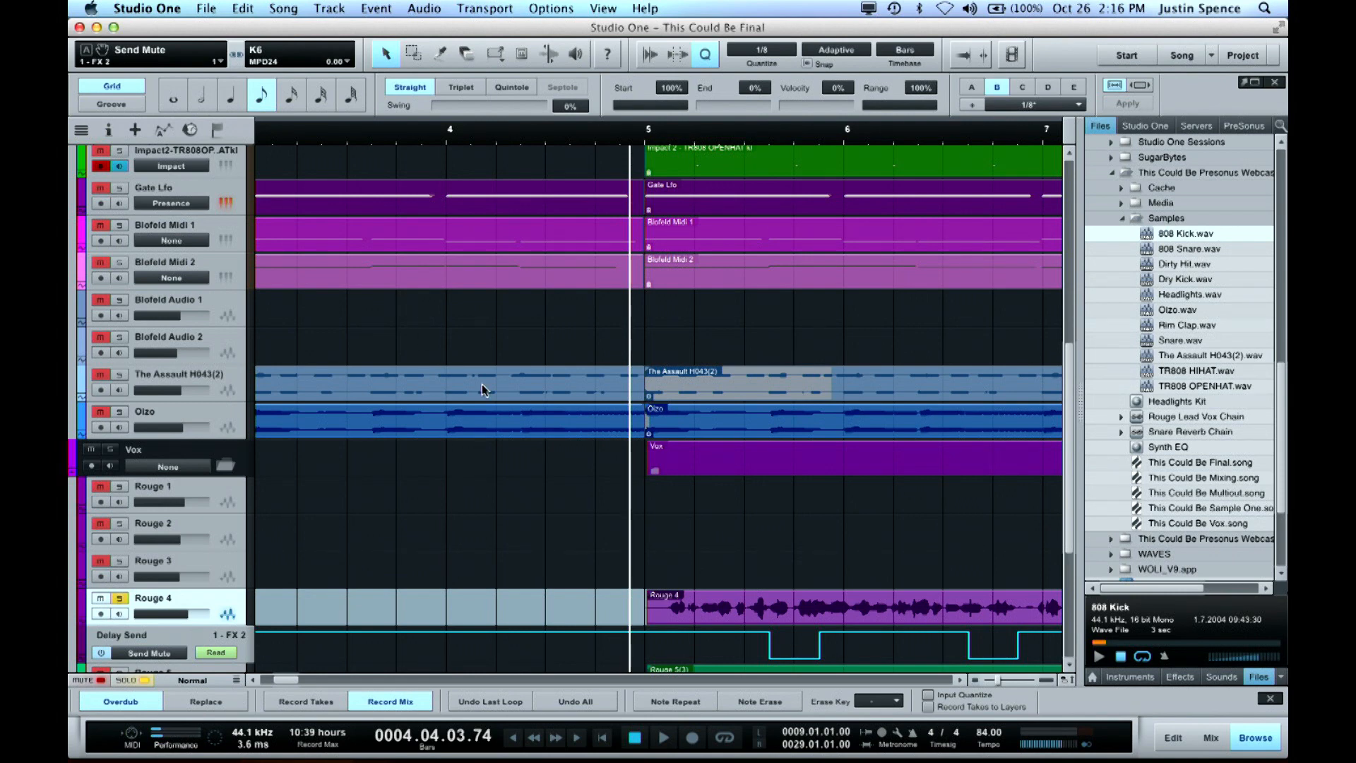
{"action": "scroll", "coordinate": [391, 374], "scroll_direction": "down", "scroll_amount": 4}
{"action": "scroll", "coordinate": [505, 506], "scroll_direction": "down", "scroll_amount": 4}
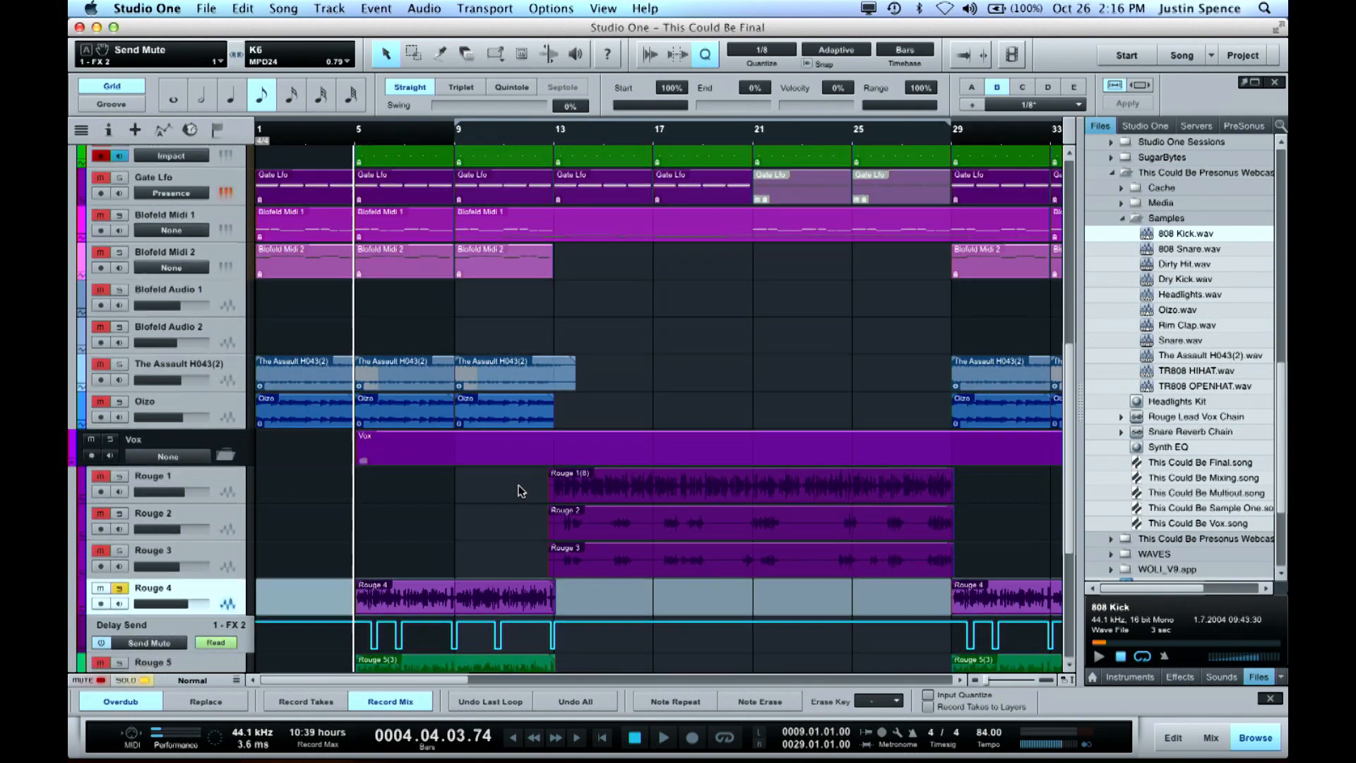
{"action": "scroll", "coordinate": [521, 490], "scroll_direction": "down", "scroll_amount": 5}
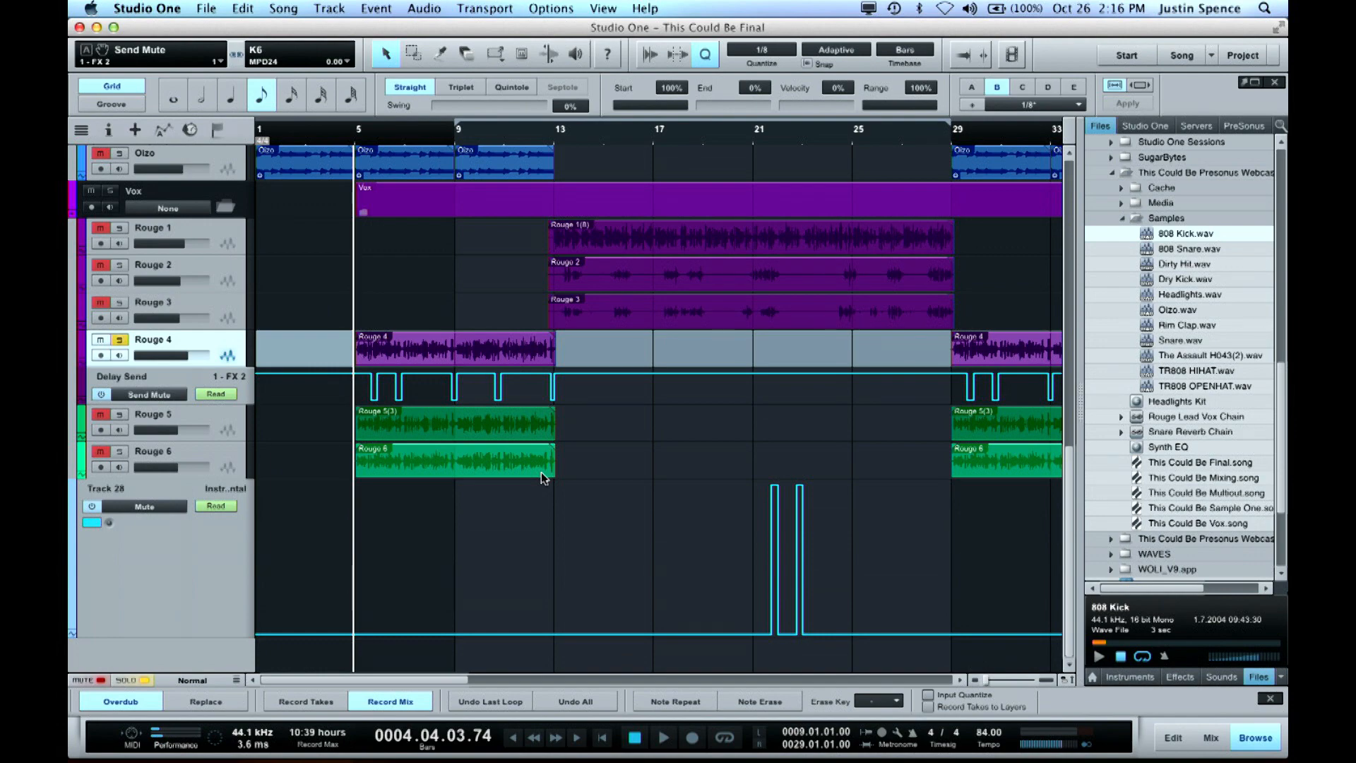
{"action": "key", "text": "F3"}
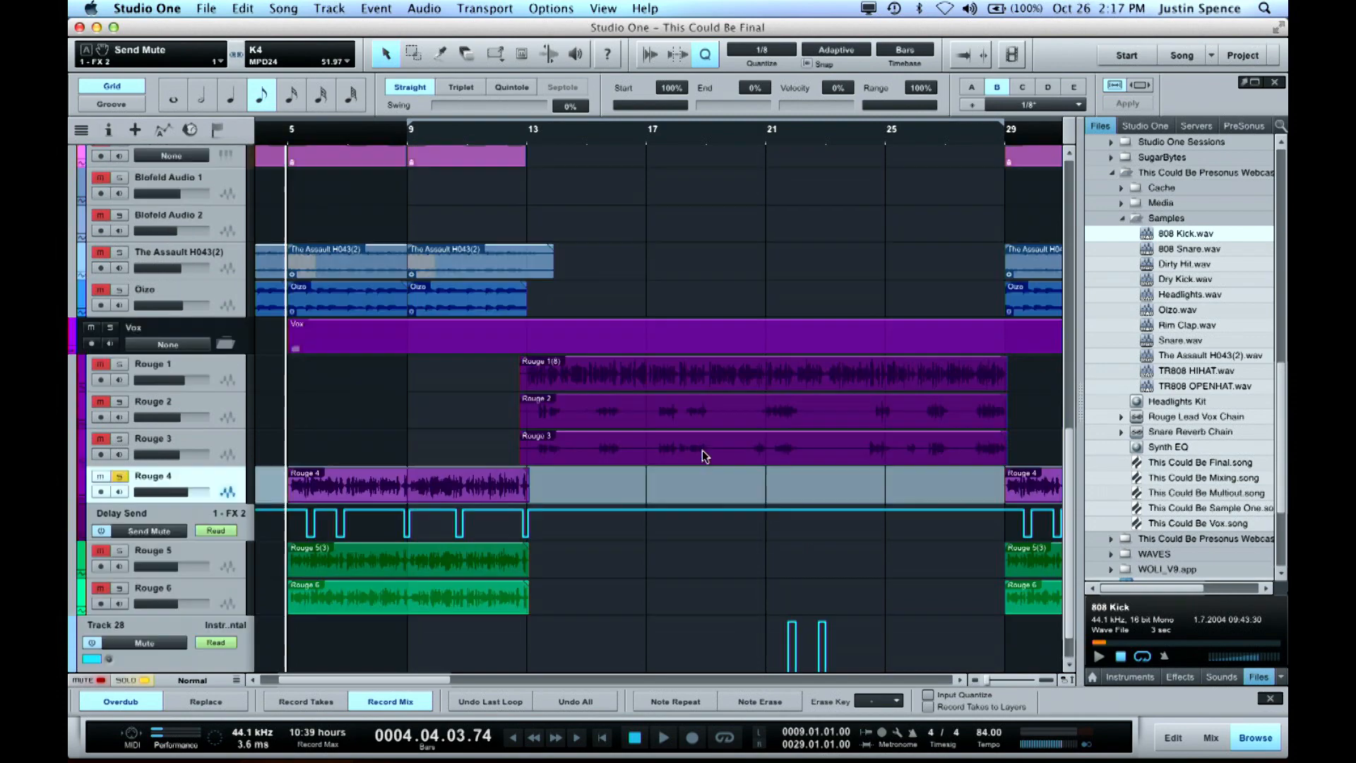
Reduce the arrangement's track height to Tiny for an overview of all tracks and automation lanes
{"action": "scroll", "coordinate": [705, 456], "scroll_direction": "up", "scroll_amount": 7}
{"action": "key", "text": "w"}
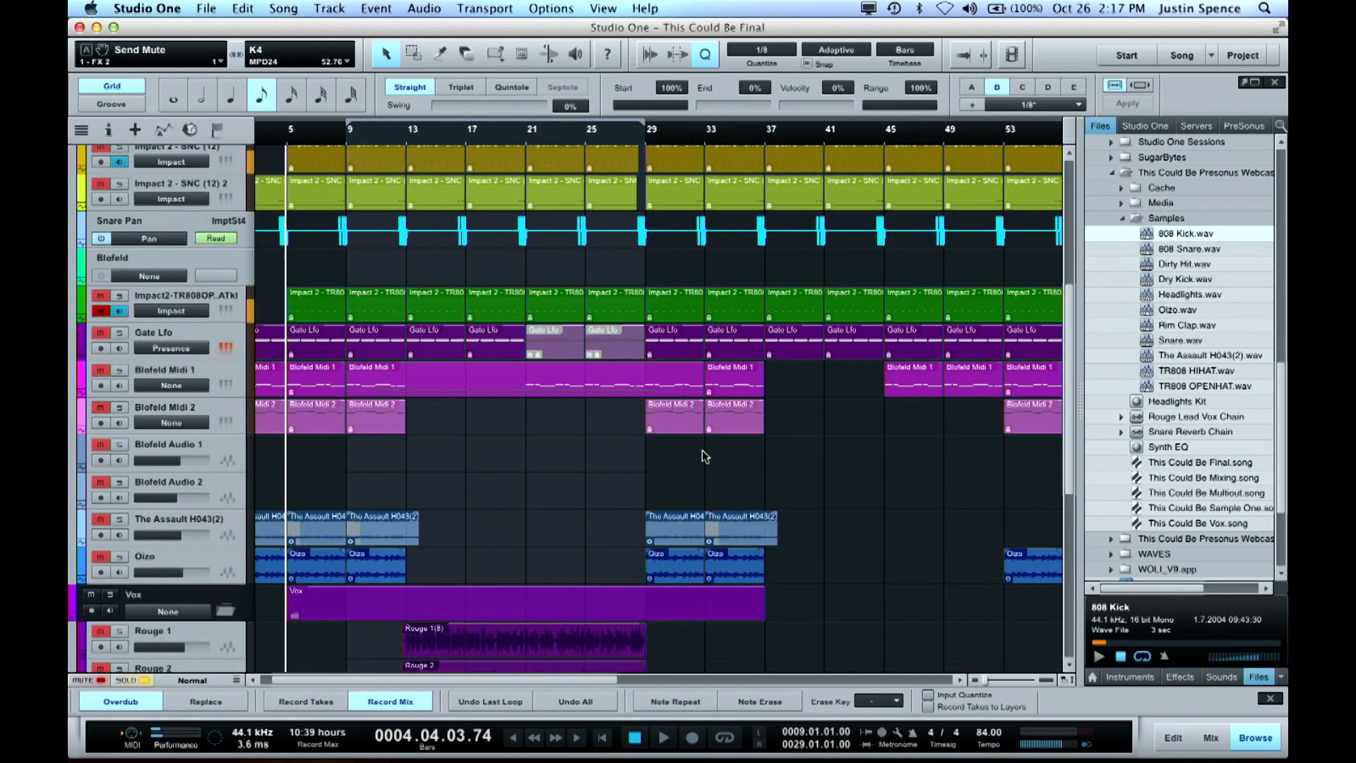
{"action": "key", "text": "shift+w"}
{"action": "key", "text": "shift+w"}
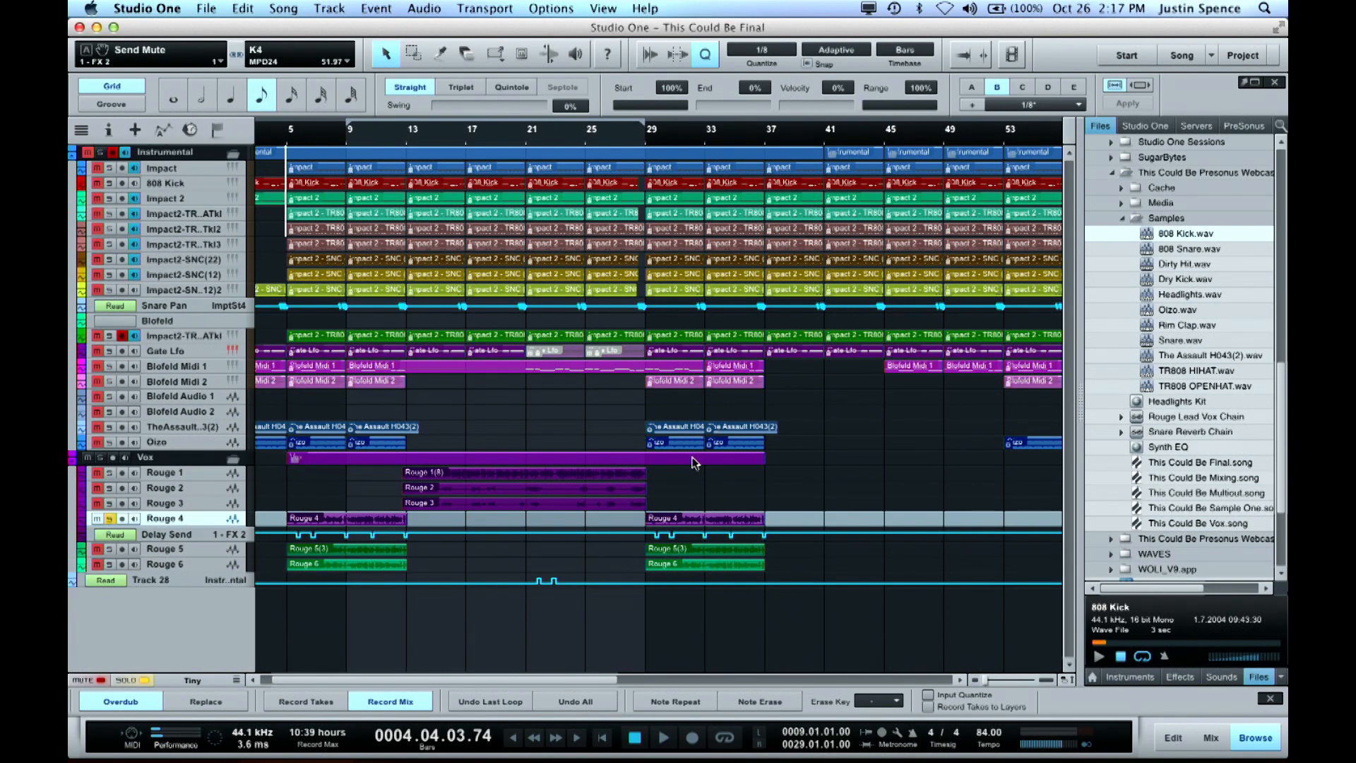
Open the mix console, enlarge it to show inserts and sends, and find the drum channels starting at Impact St 1
{"action": "key", "text": "F3"}
{"action": "left_click_drag", "start_coordinate": [682, 252], "coordinate": [713, 146]}
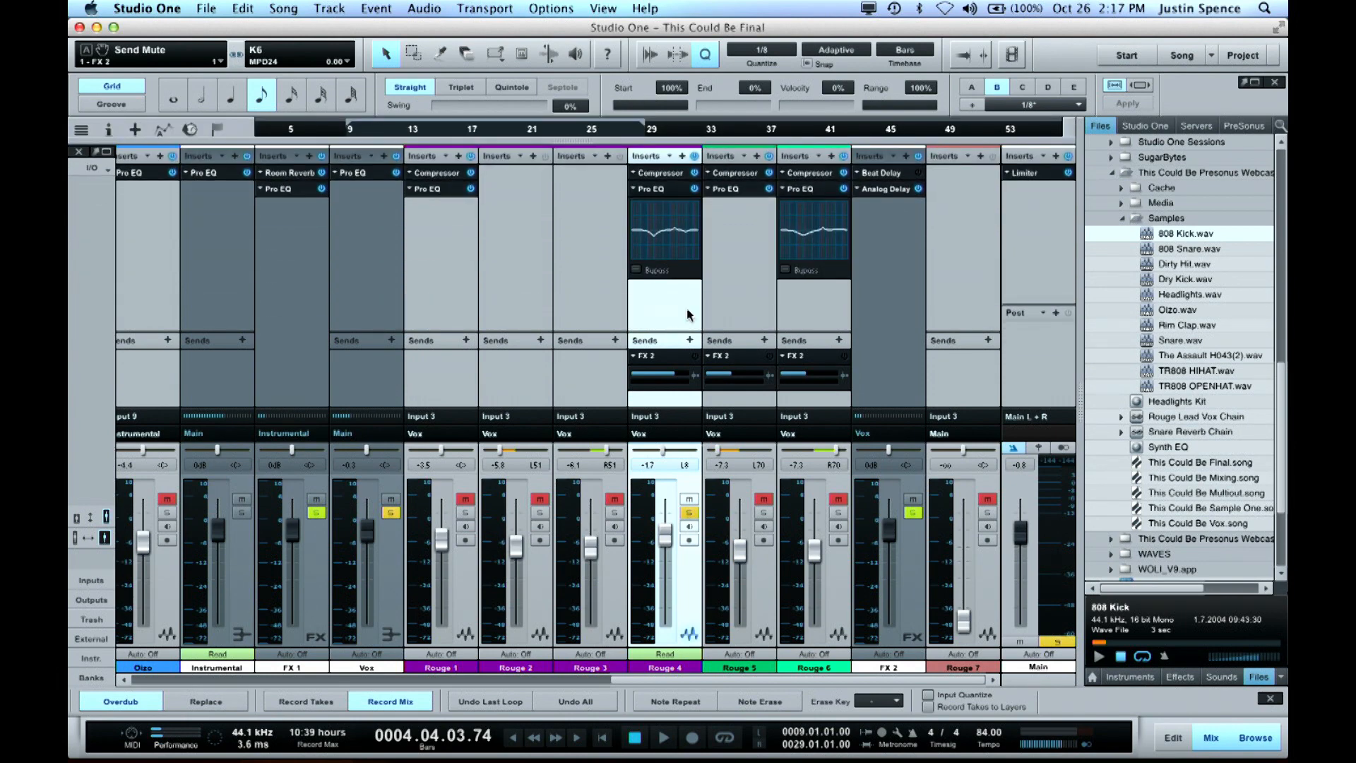
{"action": "scroll", "coordinate": [585, 297], "scroll_direction": "left", "scroll_amount": 1}
{"action": "scroll", "coordinate": [582, 297], "scroll_direction": "left", "scroll_amount": 10}
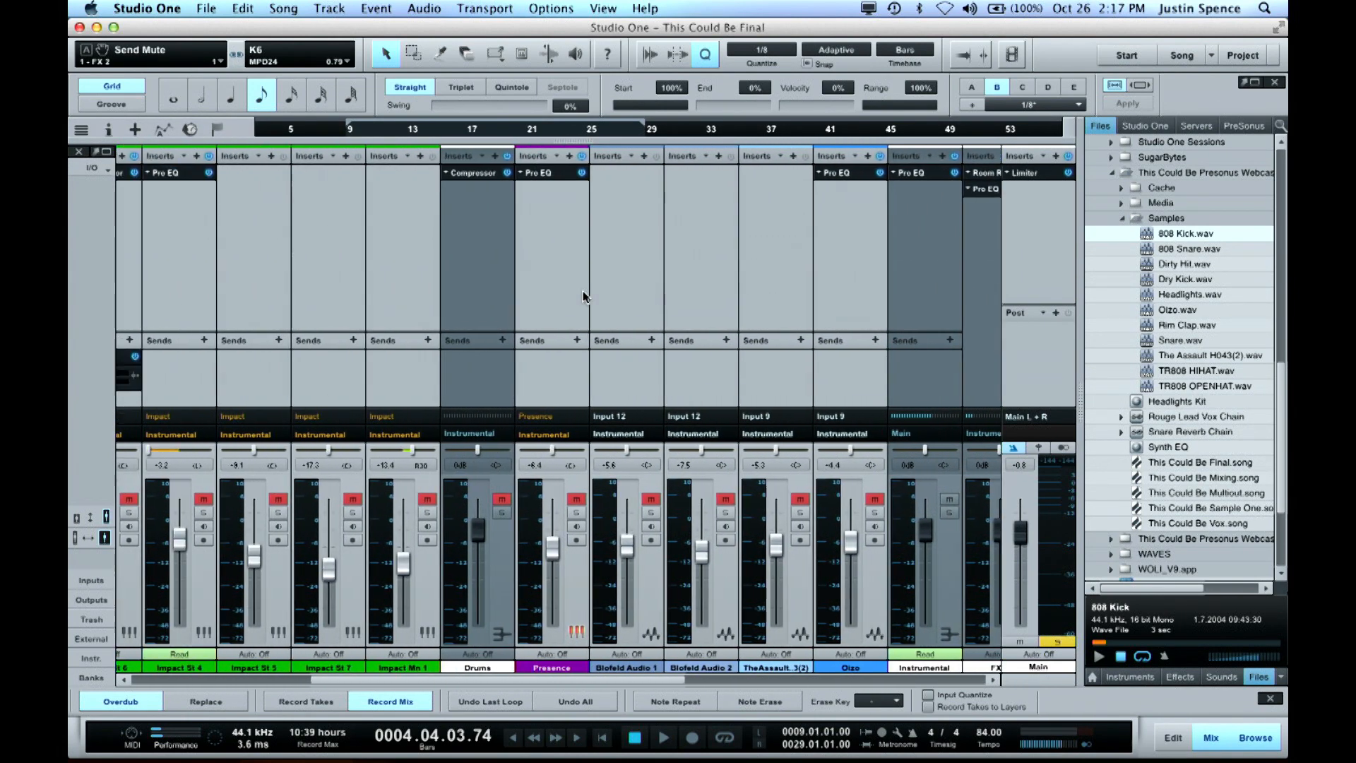
{"action": "scroll", "coordinate": [582, 297], "scroll_direction": "left", "scroll_amount": 3}
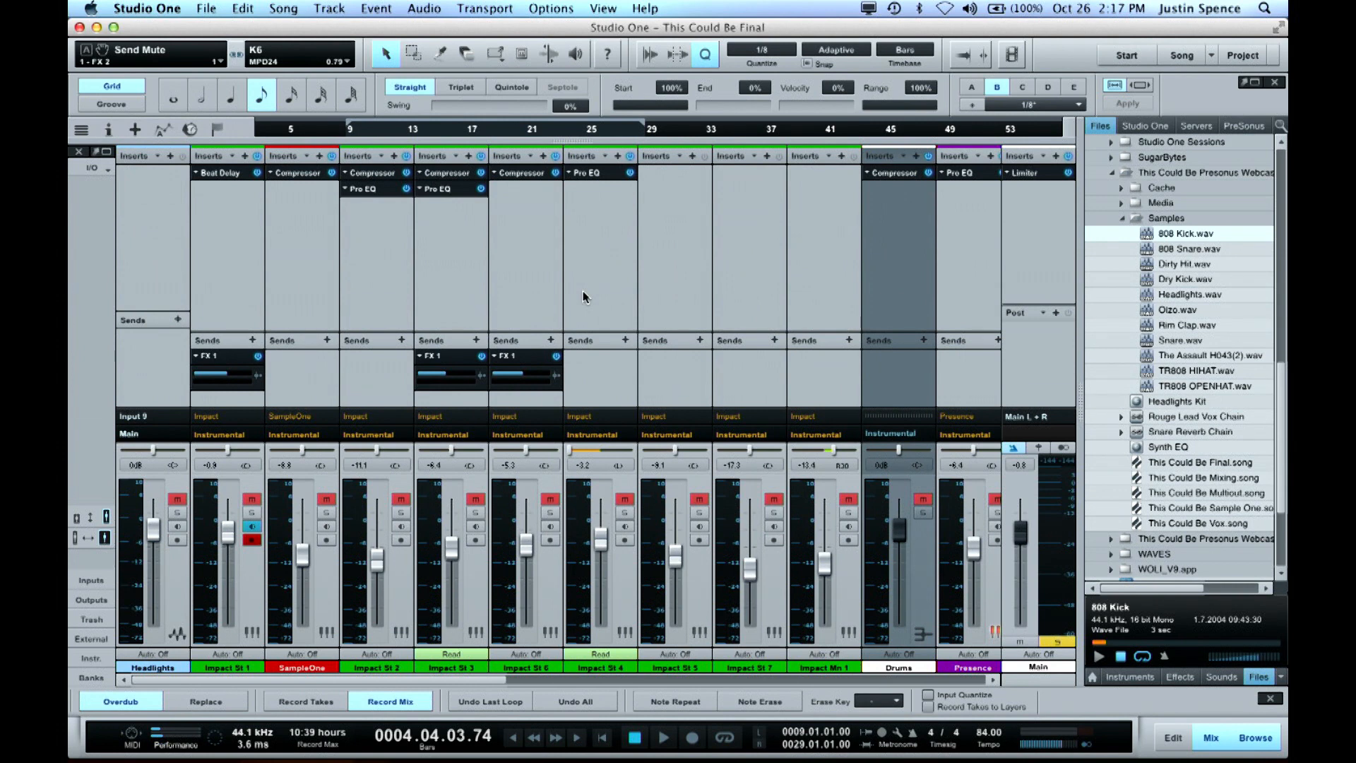
Select the channels from Impact St 1 through Impact Mn 1 and bring up the Add Bus for Selected Tracks command
{"action": "left_click", "coordinate": [846, 578]}
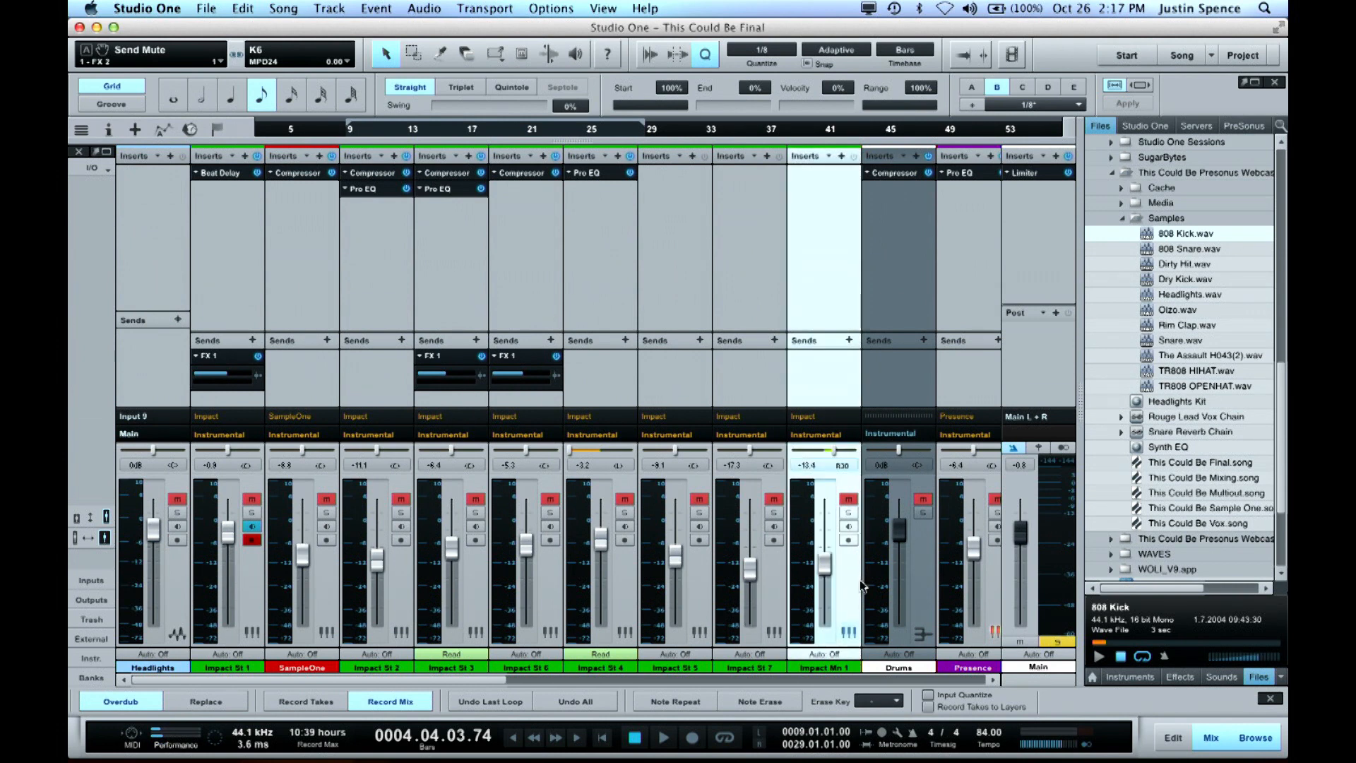
{"action": "left_click", "coordinate": [253, 596], "text": "shift"}
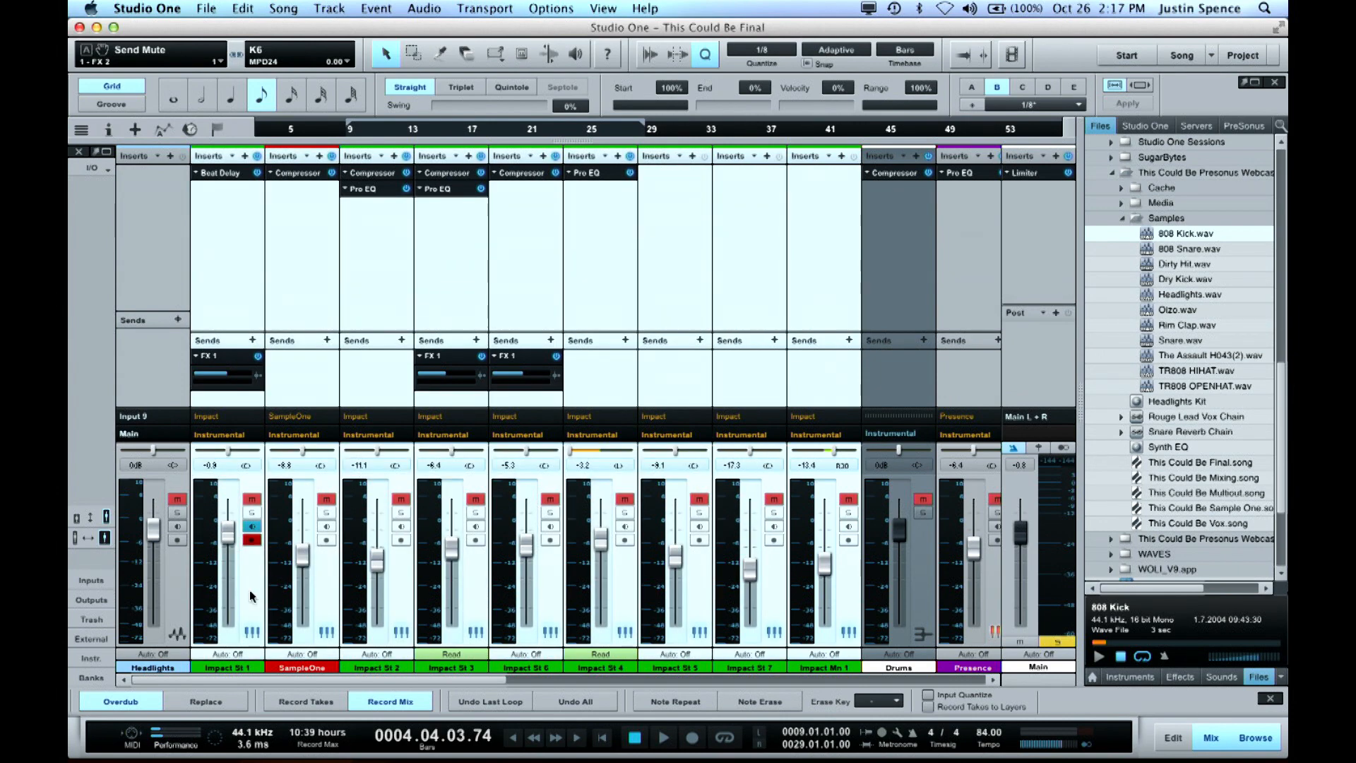
{"action": "left_click", "coordinate": [254, 597]}
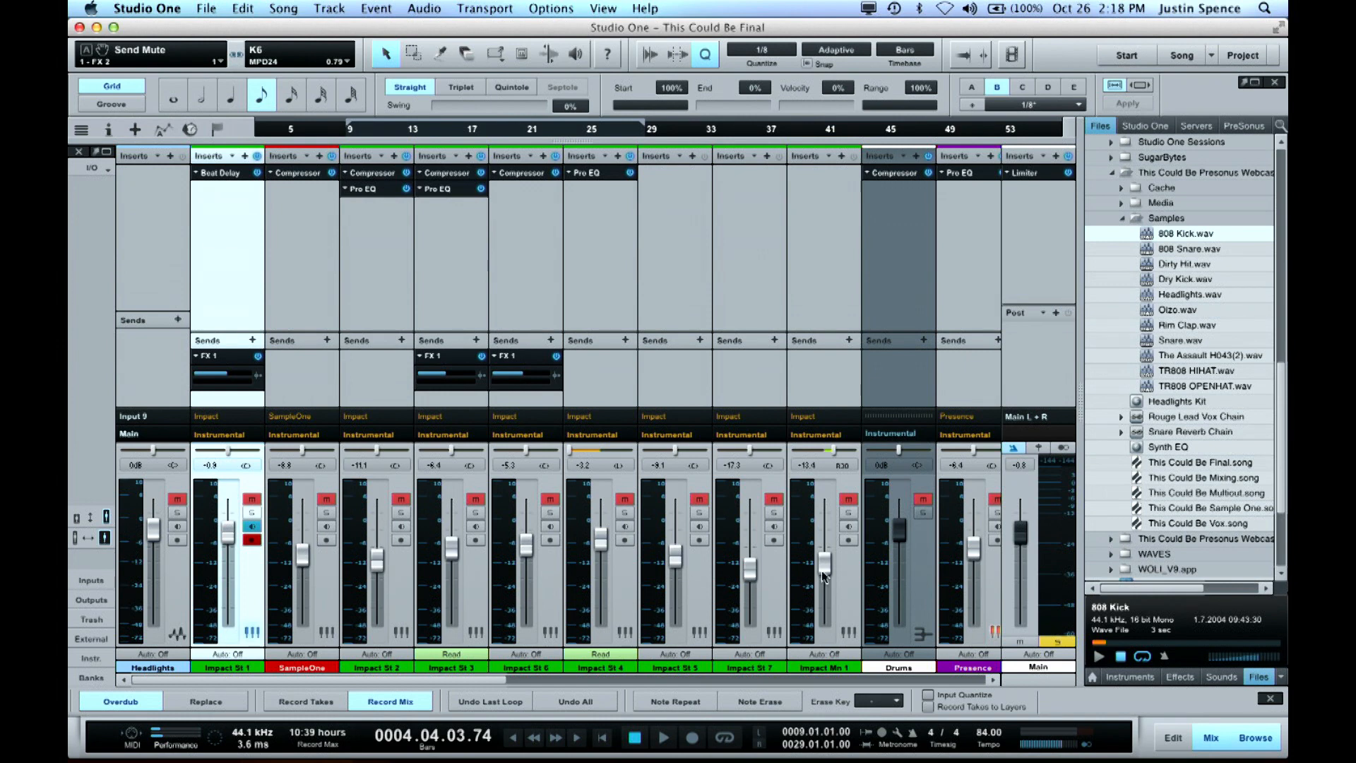
{"action": "left_click", "coordinate": [851, 582], "text": "shift"}
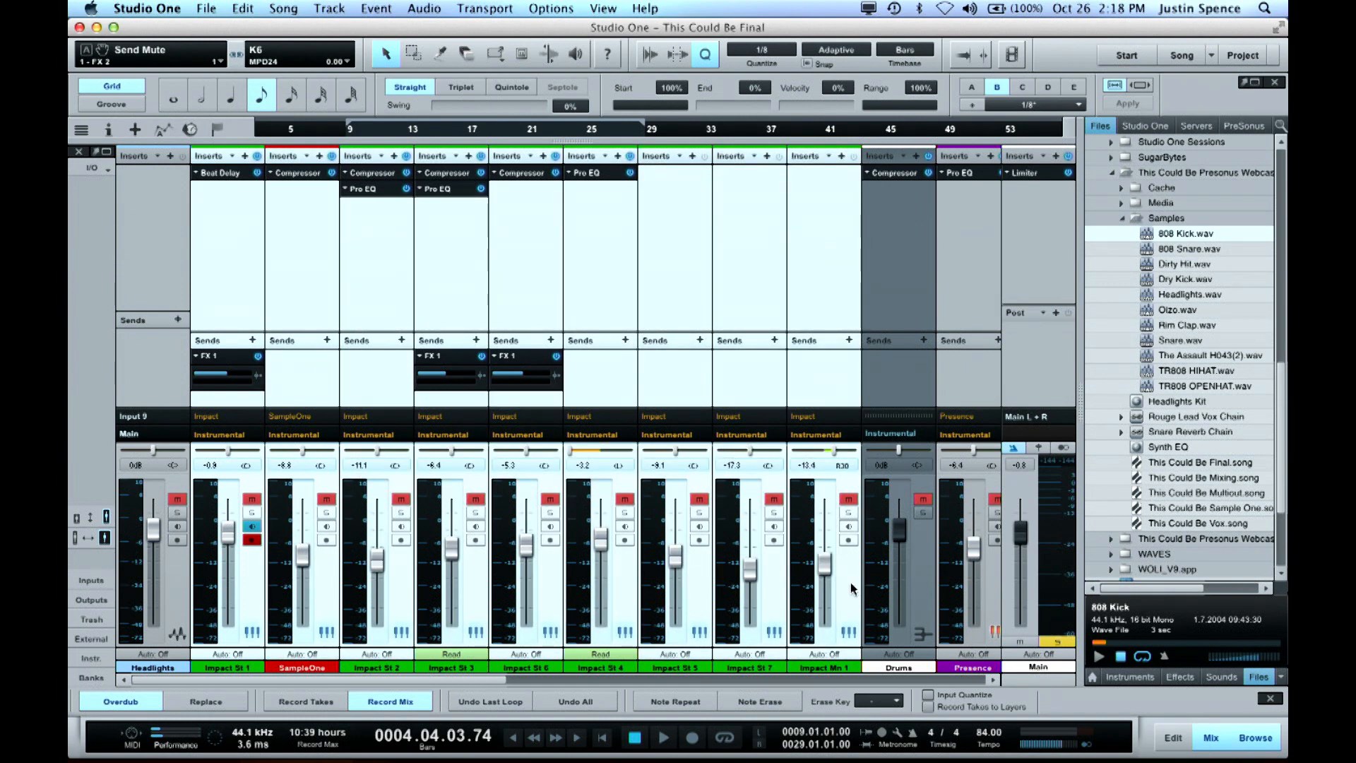
{"action": "right_click", "coordinate": [850, 582]}
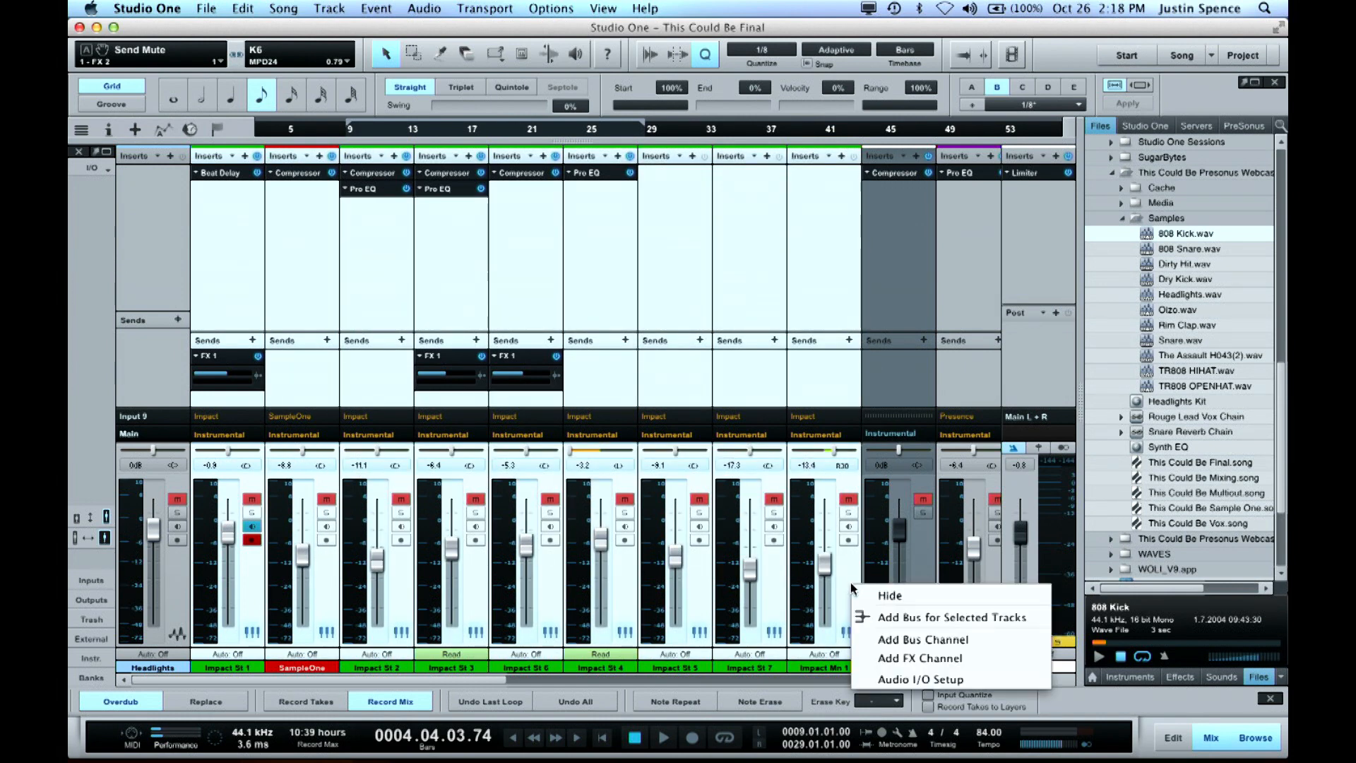
{"action": "left_click", "coordinate": [919, 619]}
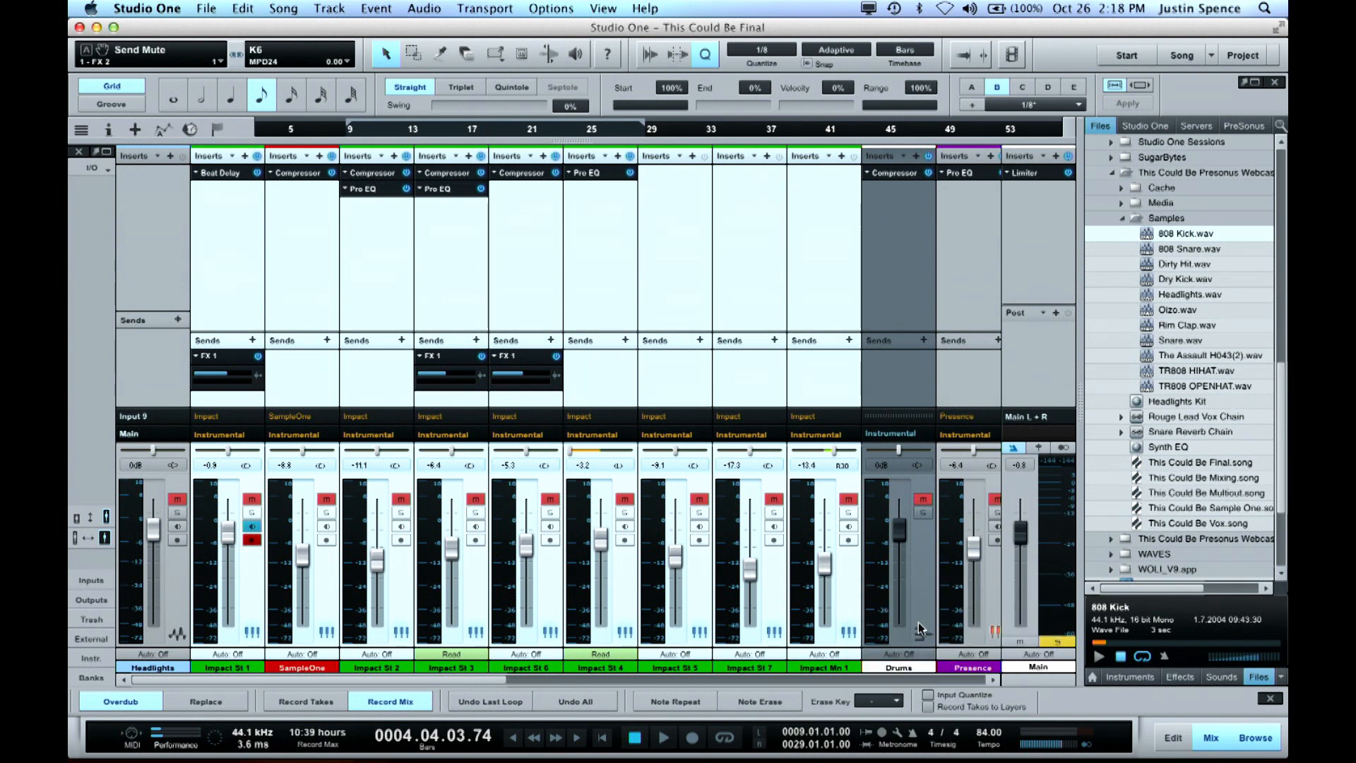
Select the Instrumental bus and examine the instrument channels and Drums bus routed to it
{"action": "scroll", "coordinate": [912, 604], "scroll_direction": "right", "scroll_amount": 5}
{"action": "scroll", "coordinate": [915, 599], "scroll_direction": "right", "scroll_amount": 1}
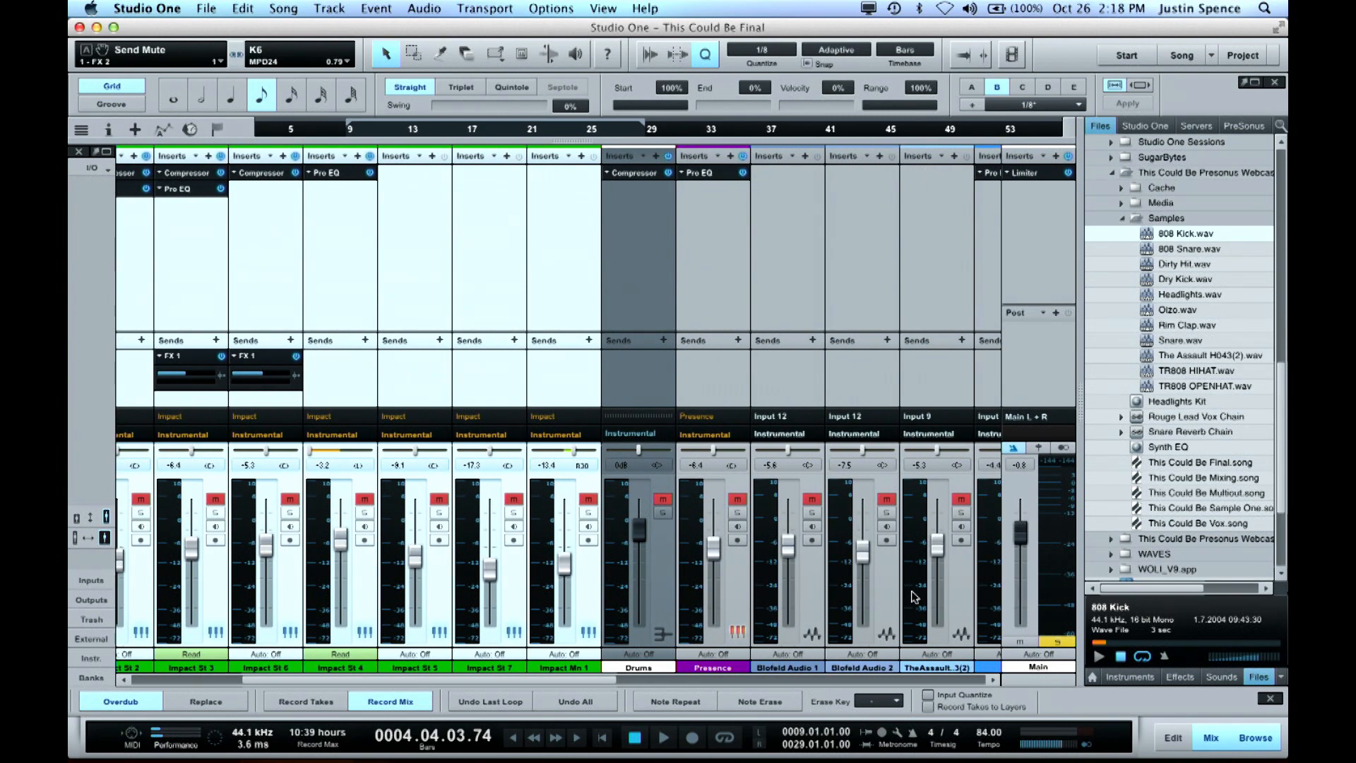
{"action": "scroll", "coordinate": [822, 617], "scroll_direction": "right", "scroll_amount": 8}
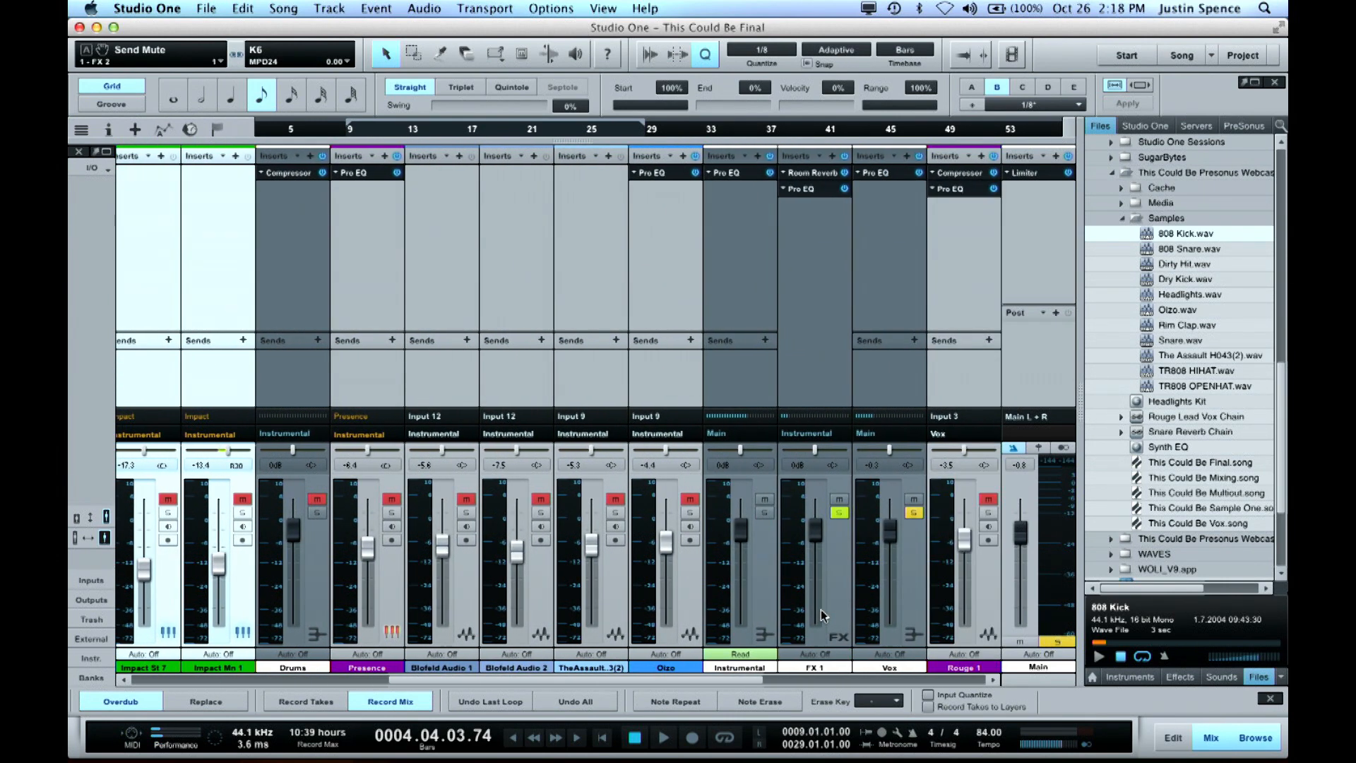
{"action": "left_click", "coordinate": [757, 600]}
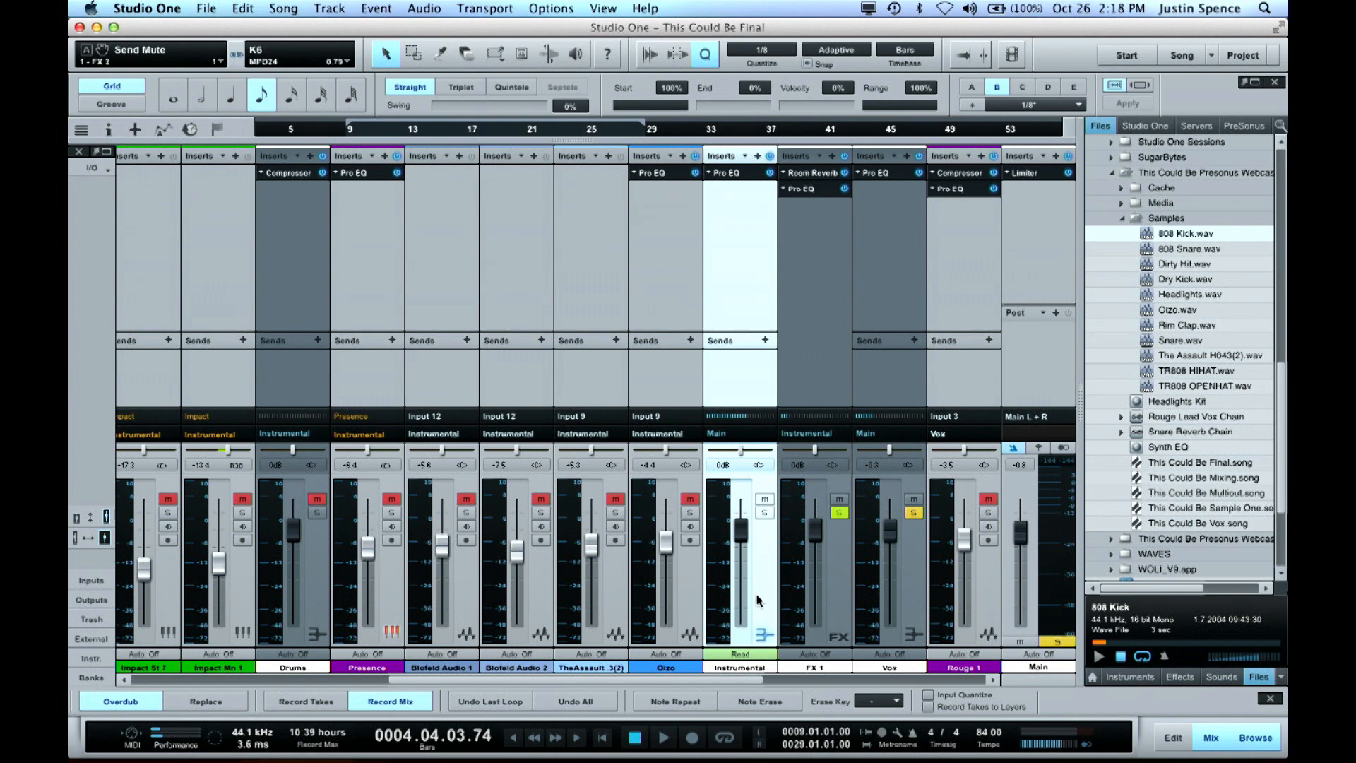
{"action": "scroll", "coordinate": [757, 600], "scroll_direction": "left", "scroll_amount": 12}
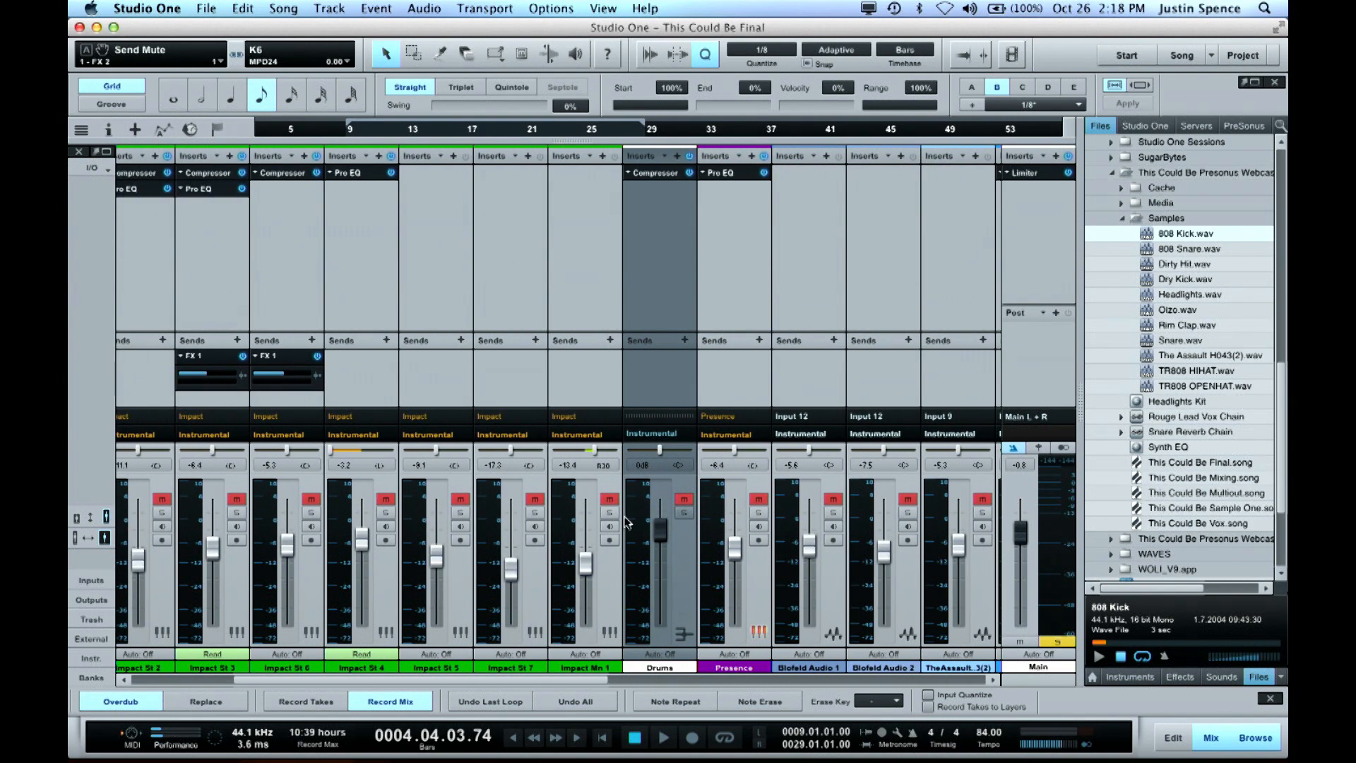
{"action": "scroll", "coordinate": [895, 491], "scroll_direction": "right", "scroll_amount": 12}
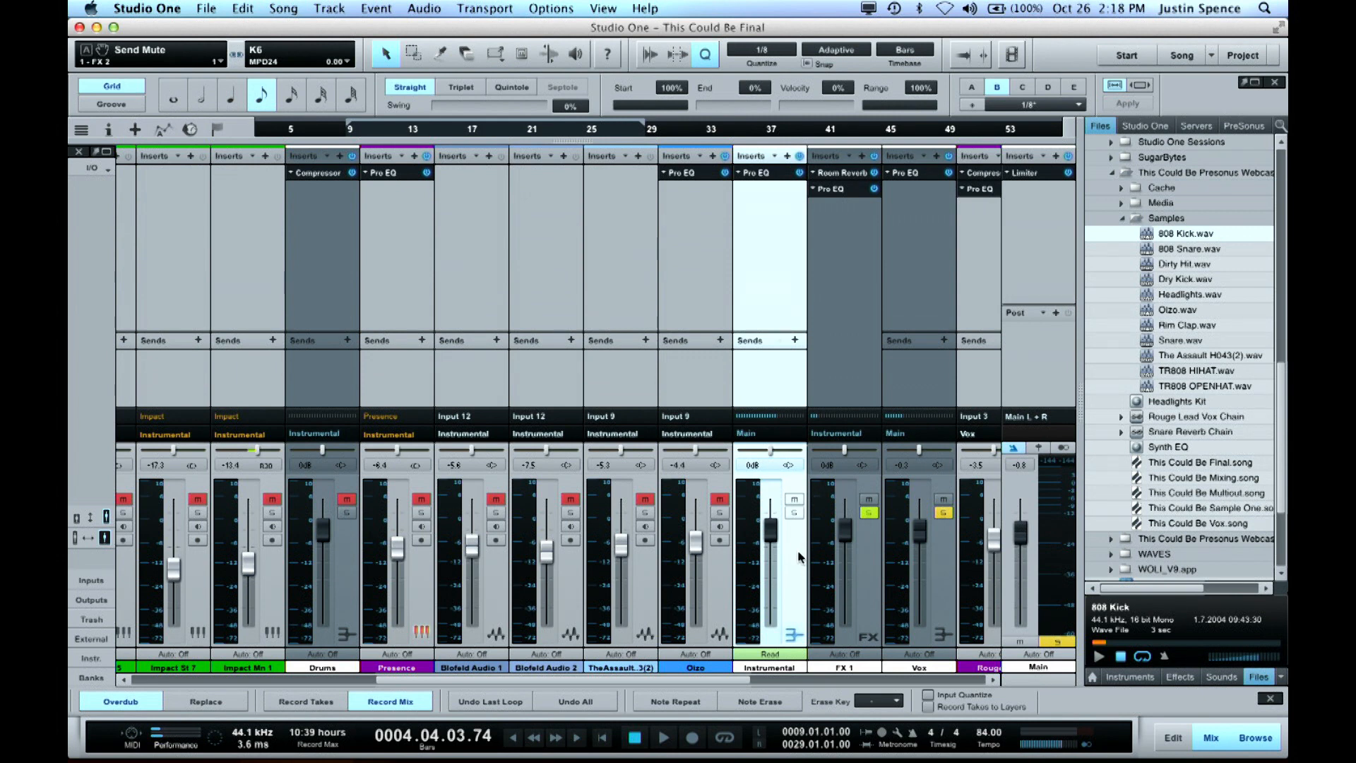
Play the song with solos cleared to audition the Instrumental bus at +1.5 dB, and lower its volume to -2.0 dB
{"action": "mouse_move", "coordinate": [770, 534]}
{"action": "left_mouse_down"}
{"action": "mouse_move", "coordinate": [789, 648]}
{"action": "mouse_move", "coordinate": [774, 530]}
{"action": "left_mouse_up"}
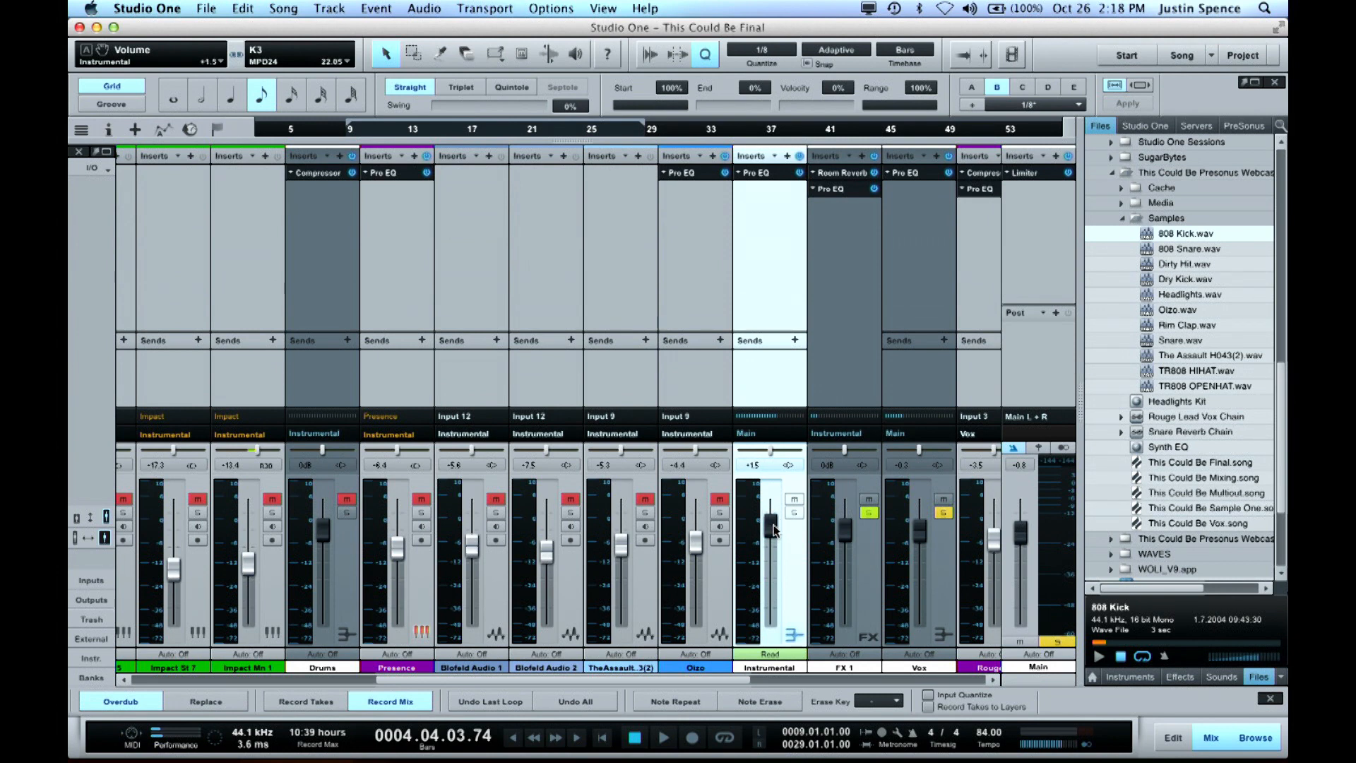
{"action": "key", "text": "space"}
{"action": "key", "text": "space"}
{"action": "key", "text": "space"}
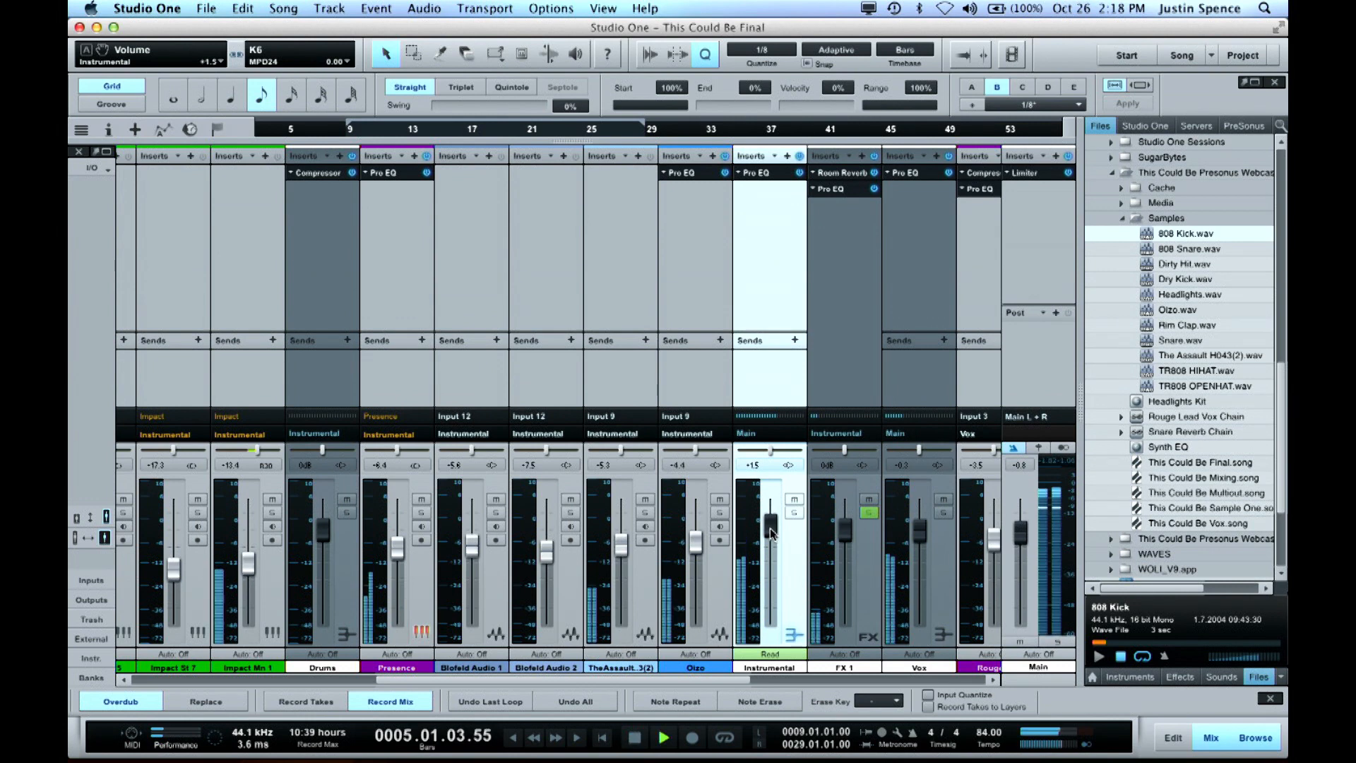
{"action": "key", "text": "space"}
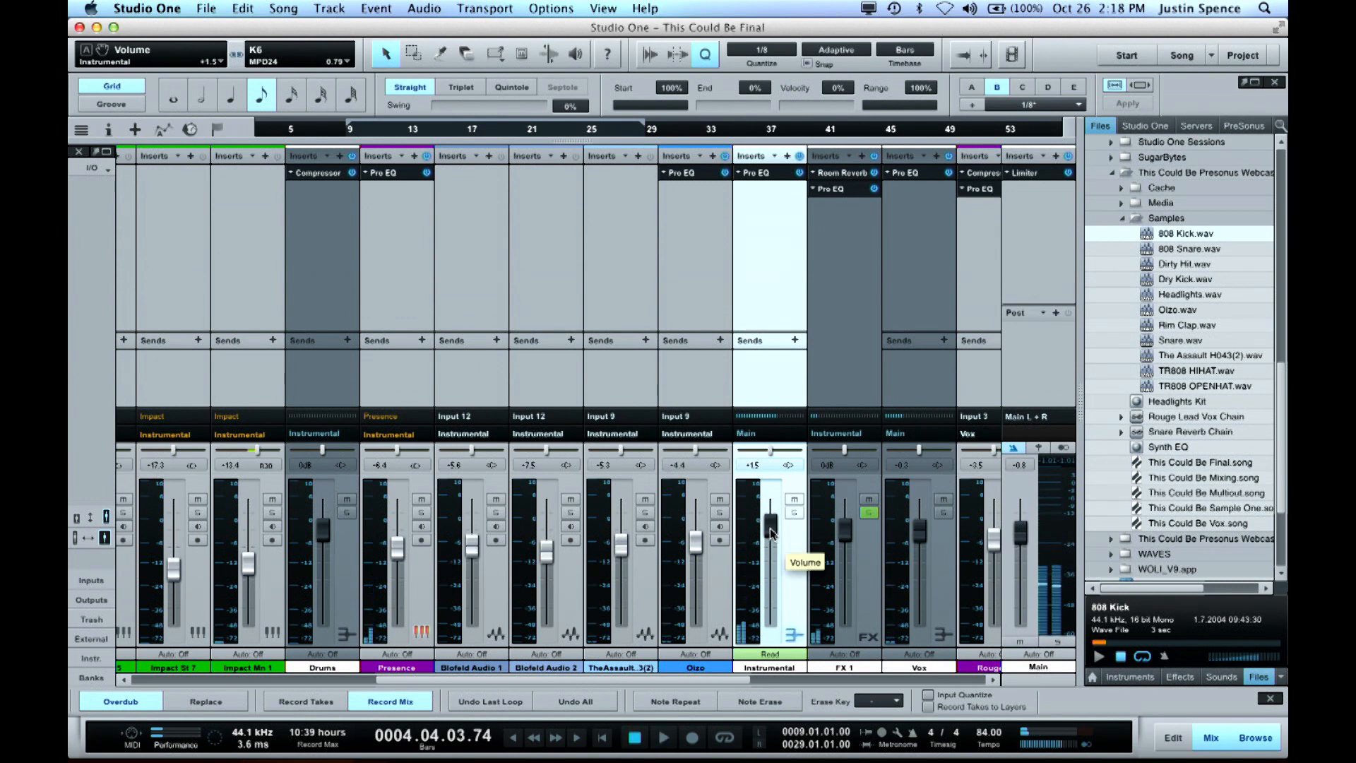
{"action": "left_click_drag", "start_coordinate": [774, 538], "coordinate": [784, 547]}
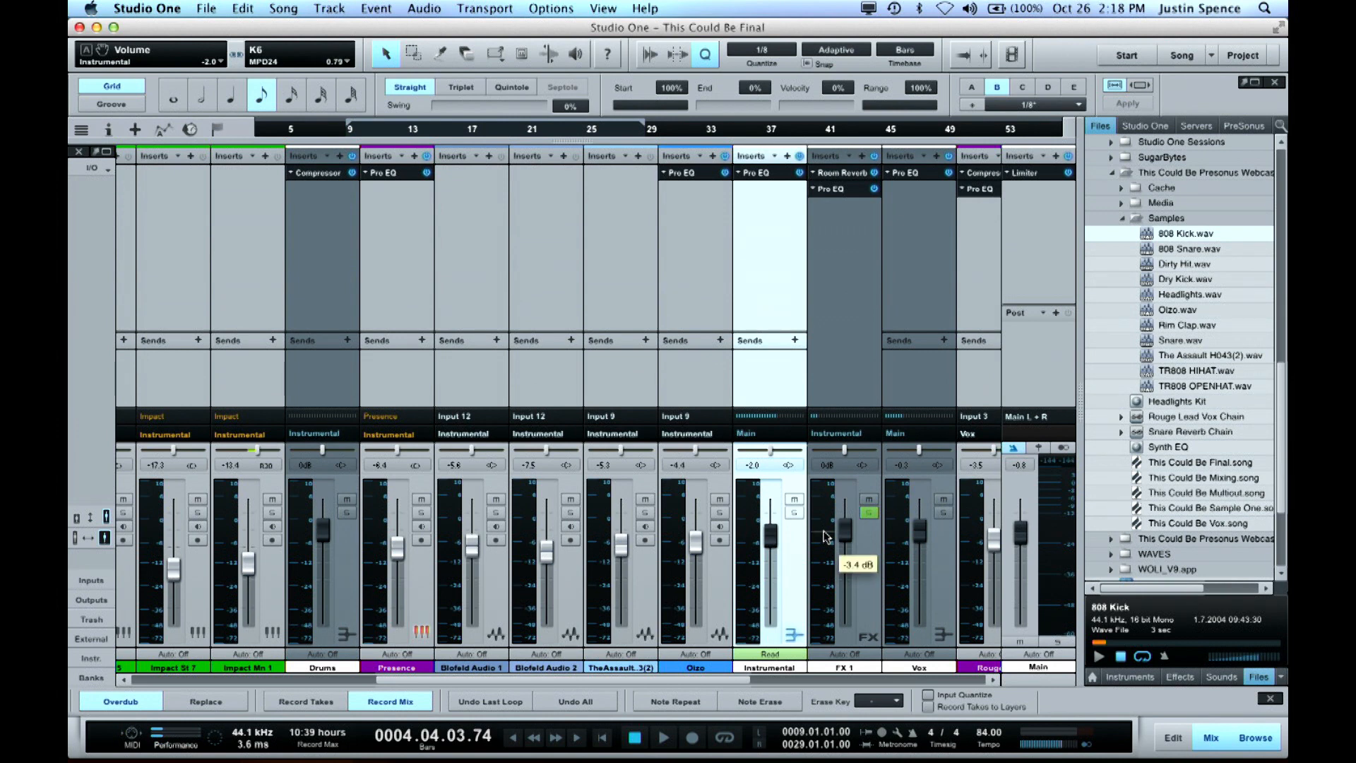
Examine the transport, zoom and quantize commands in the Keyboard Shortcuts options, and close the dialog without changes
{"action": "left_click", "coordinate": [154, 10]}
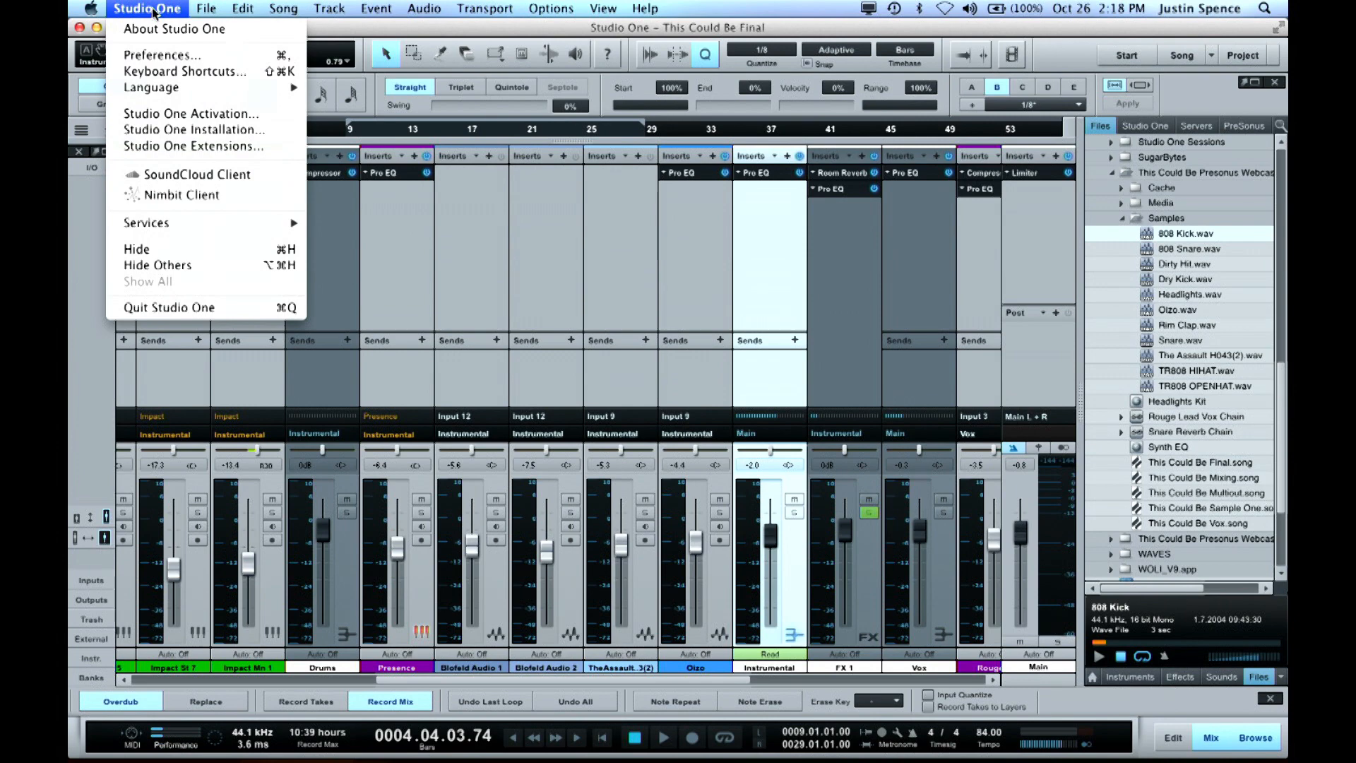
{"action": "left_click", "coordinate": [185, 72]}
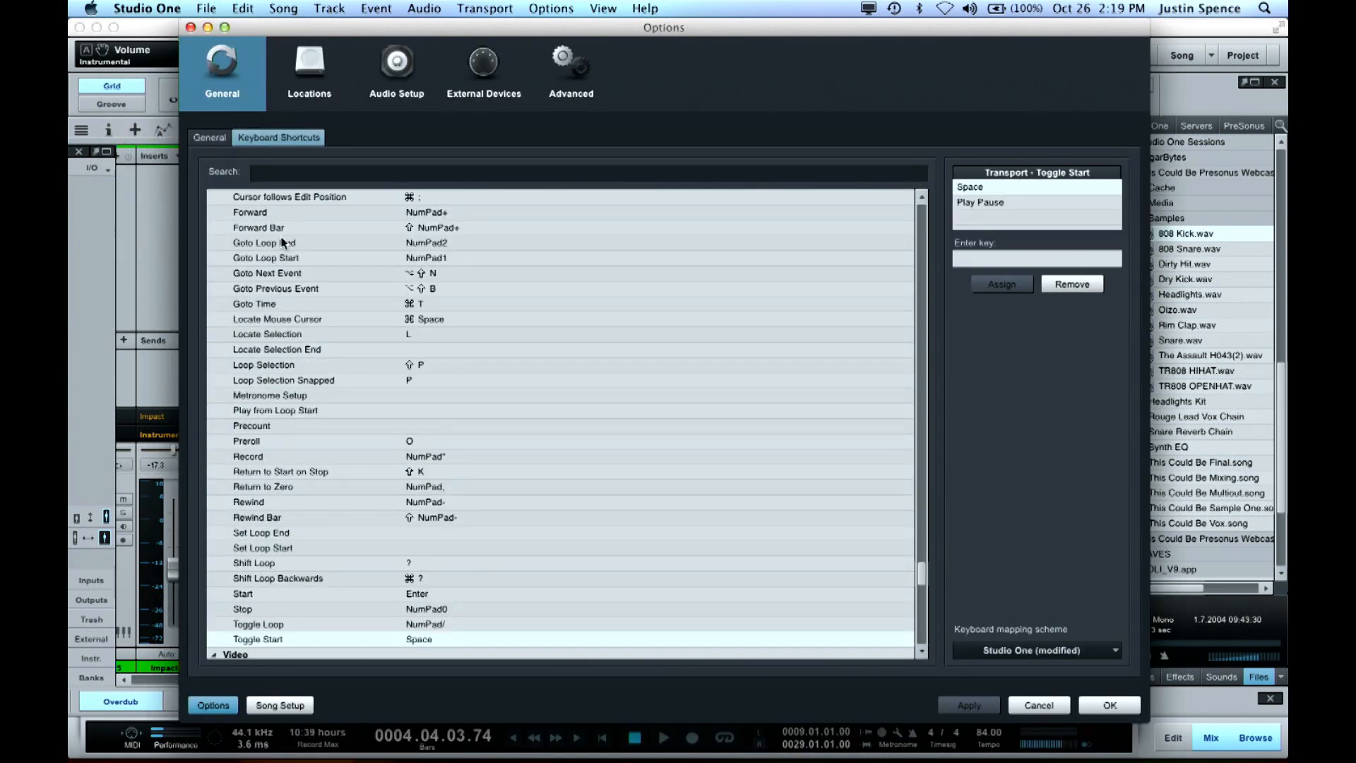
{"action": "scroll", "coordinate": [368, 365], "scroll_direction": "down", "scroll_amount": 15}
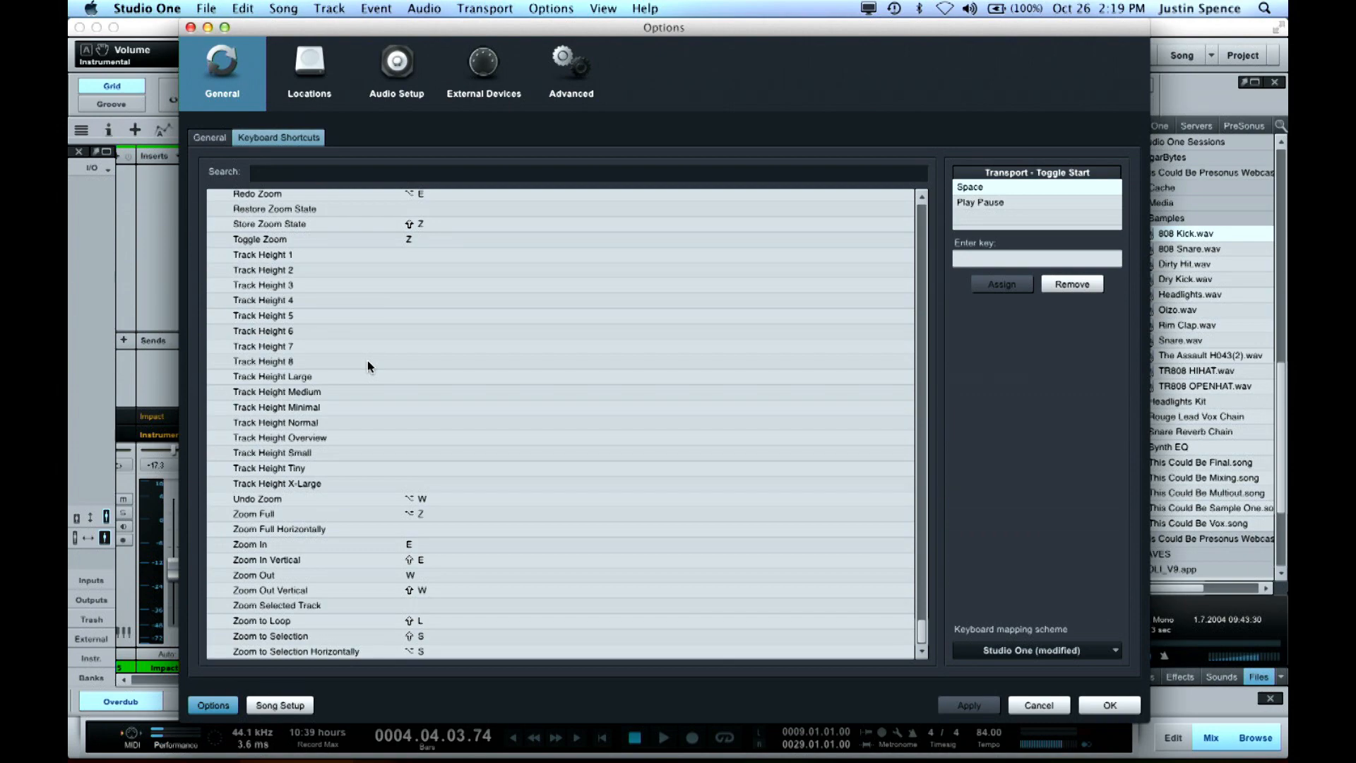
{"action": "scroll", "coordinate": [368, 365], "scroll_direction": "up", "scroll_amount": 20}
{"action": "scroll", "coordinate": [367, 366], "scroll_direction": "up", "scroll_amount": 10}
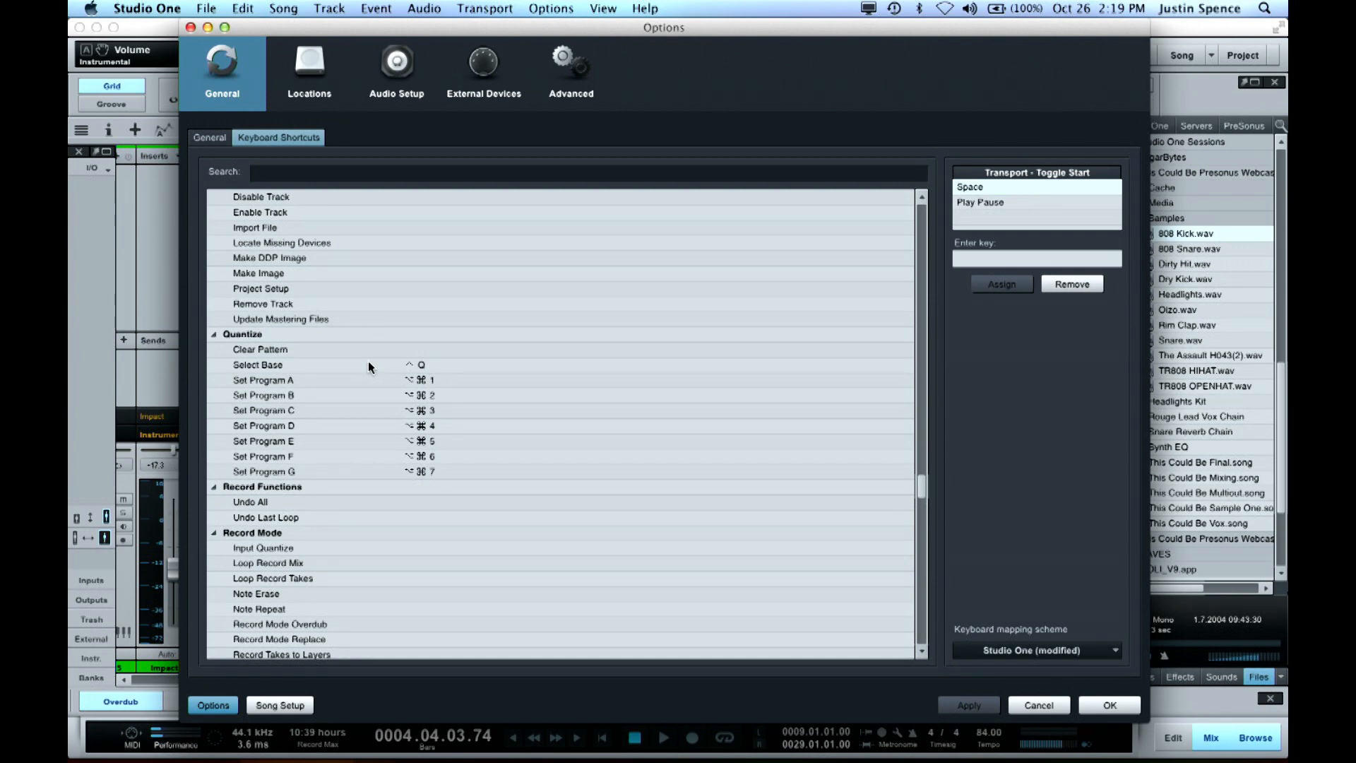
{"action": "scroll", "coordinate": [432, 356], "scroll_direction": "down", "scroll_amount": 10}
{"action": "scroll", "coordinate": [433, 360], "scroll_direction": "down", "scroll_amount": 10}
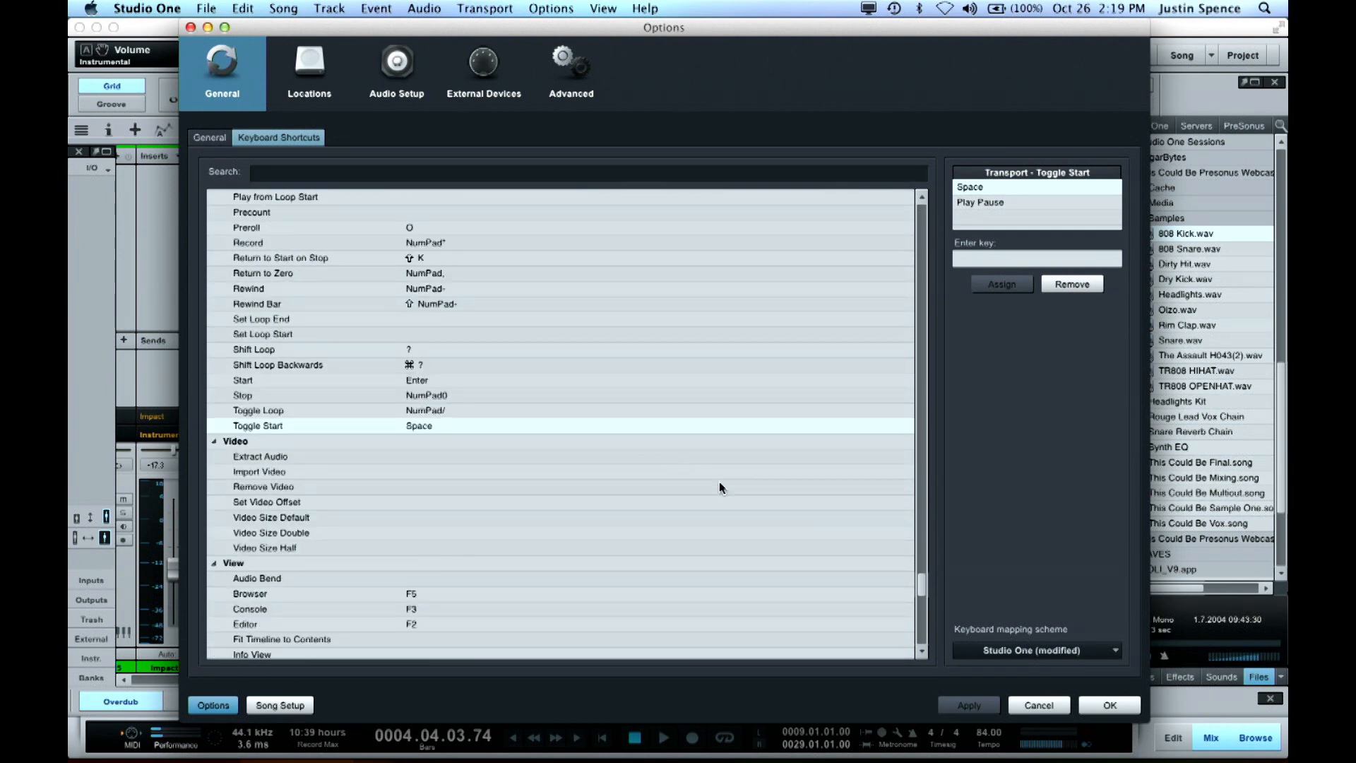
{"action": "left_click", "coordinate": [1036, 705]}
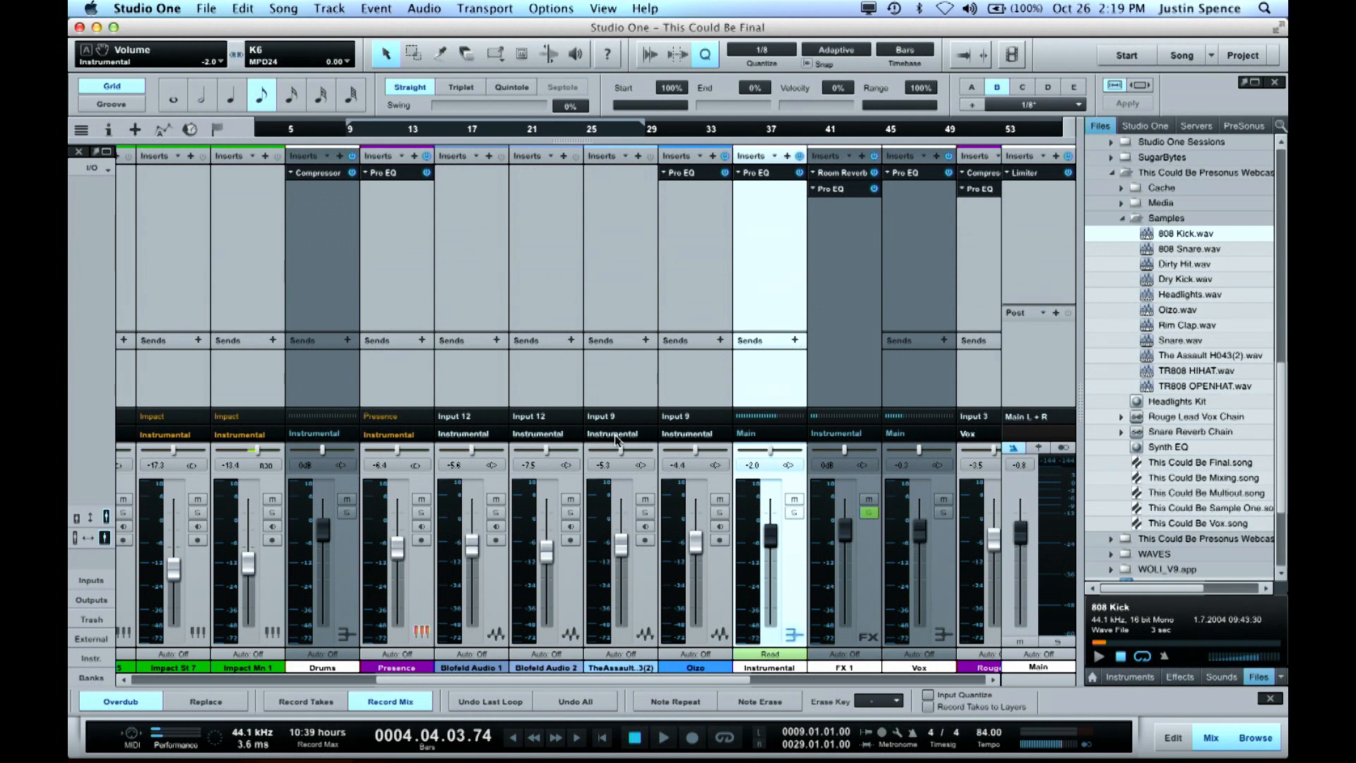
Play the song, mute and unmute the Instrumental bus during playback, and stop
{"action": "key", "text": "space"}
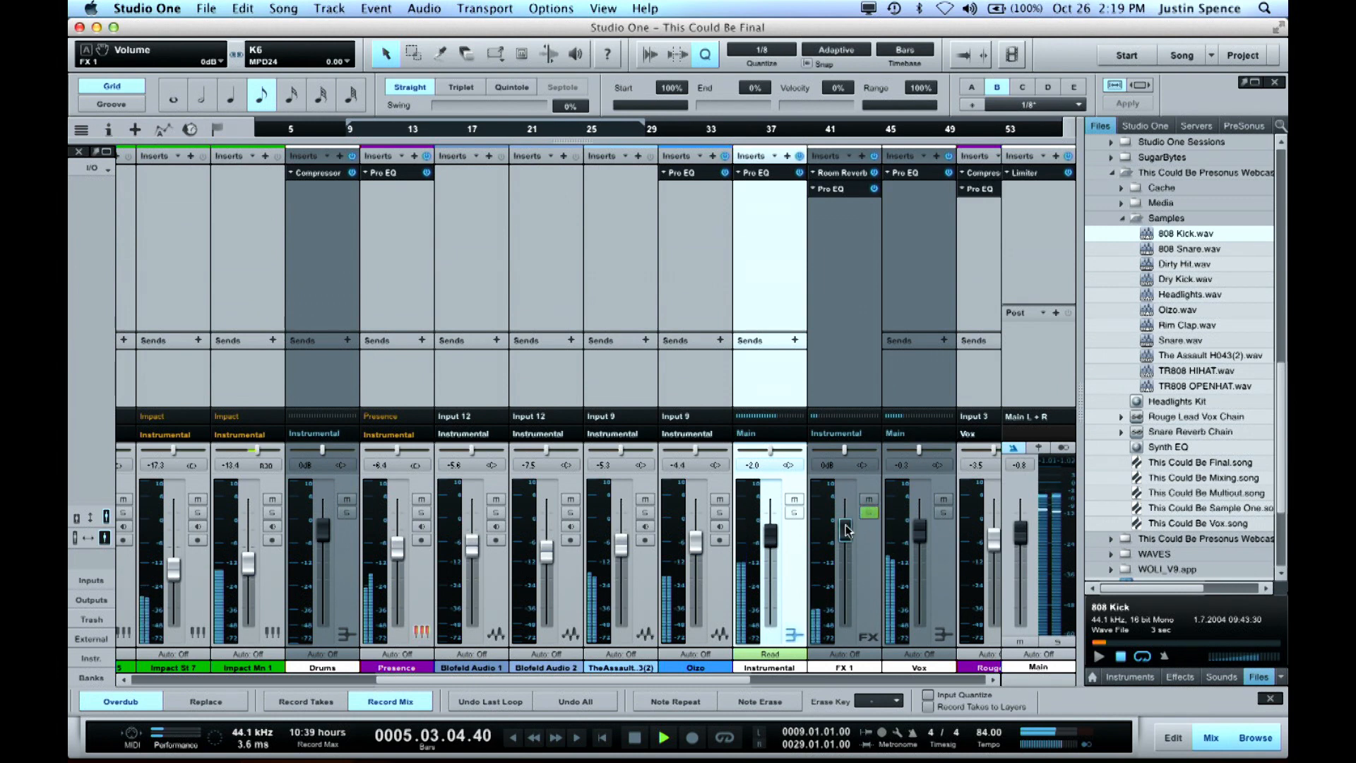
{"action": "left_click", "coordinate": [795, 500]}
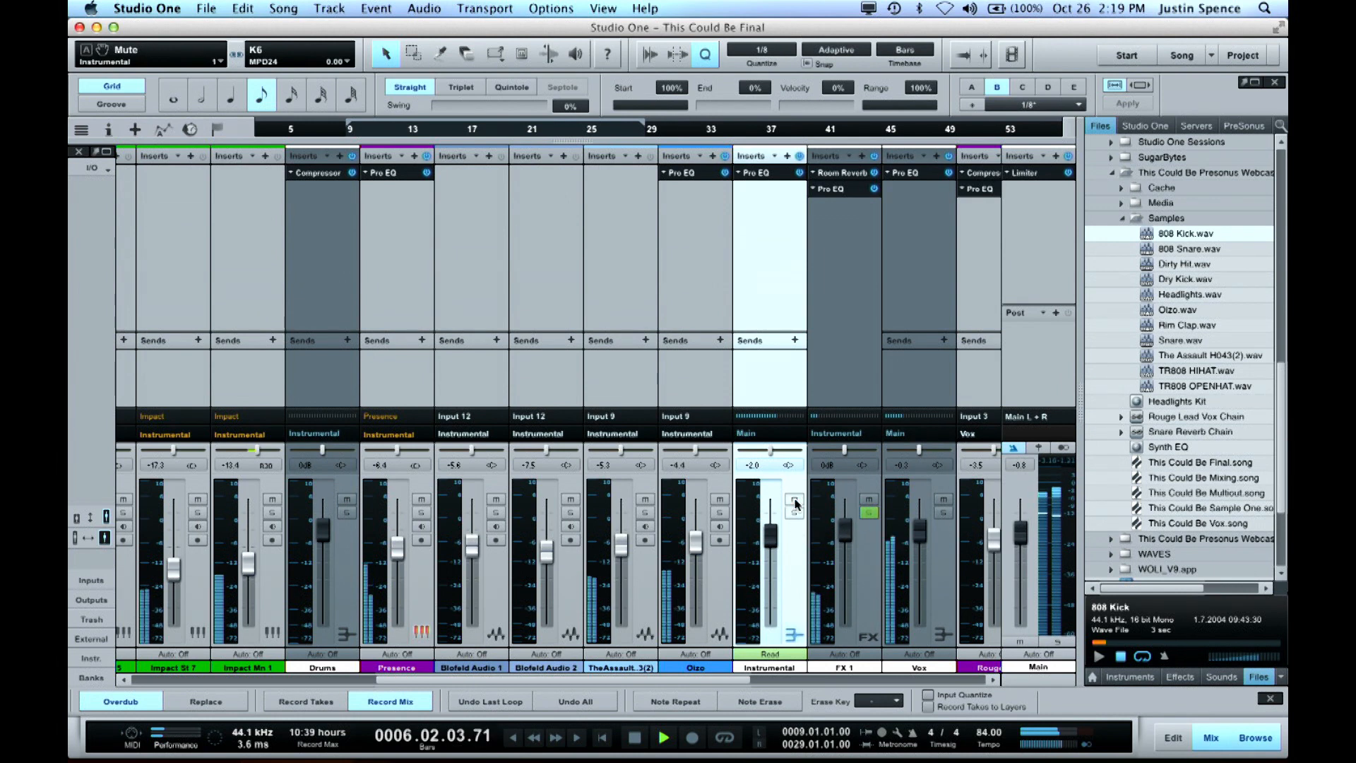
{"action": "left_click", "coordinate": [795, 500]}
{"action": "key", "text": "space"}
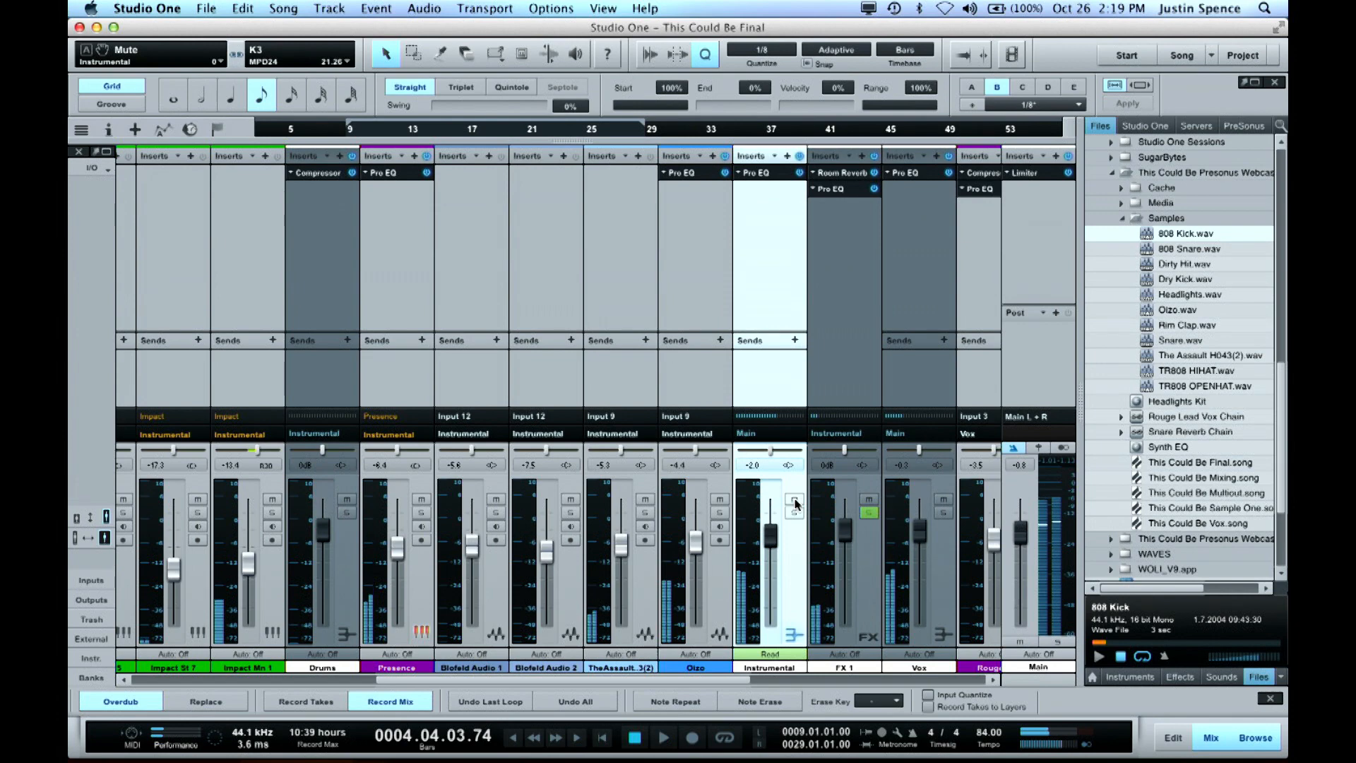
Mute the SampleOne, Impact St 2, Impact St 3 and Impact St 6 channels one by one, and unmute them again
{"action": "scroll", "coordinate": [810, 587], "scroll_direction": "right", "scroll_amount": 5}
{"action": "scroll", "coordinate": [811, 588], "scroll_direction": "right", "scroll_amount": 5}
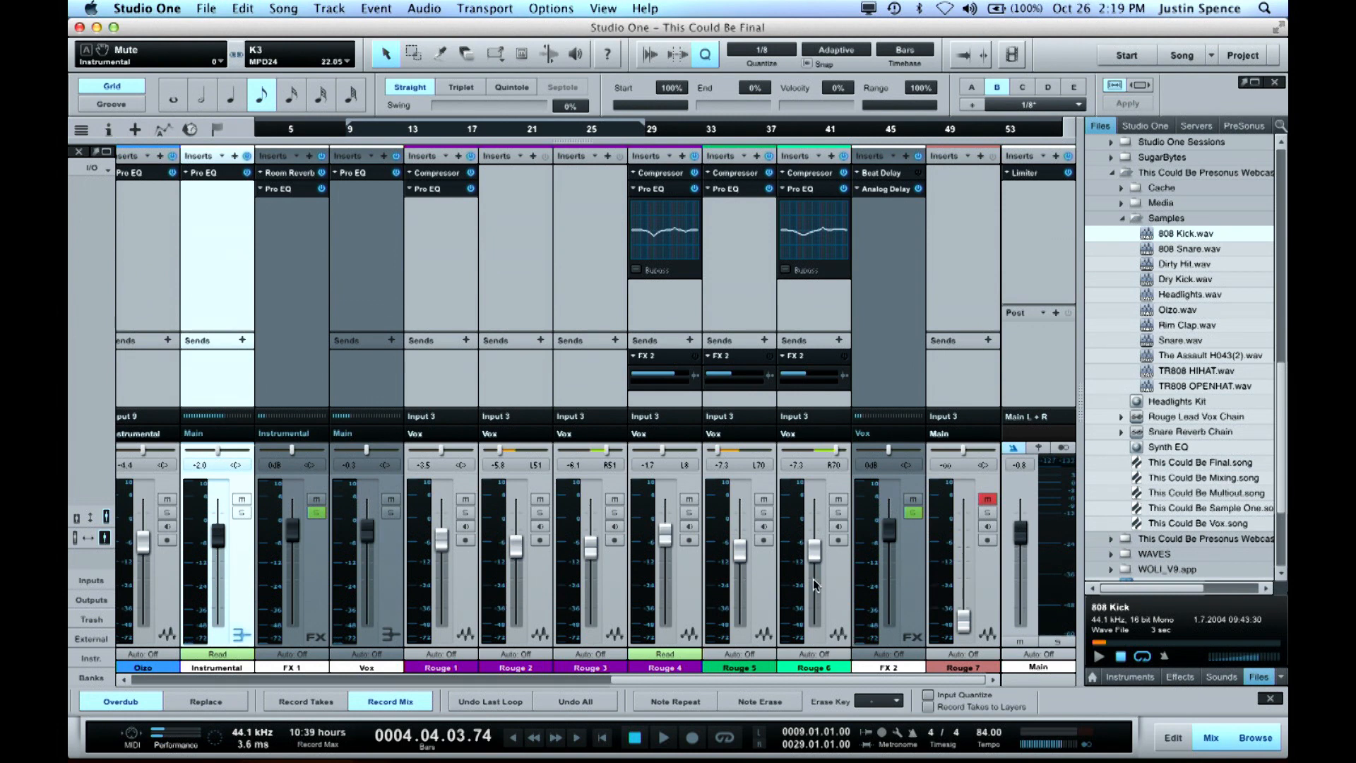
{"action": "scroll", "coordinate": [813, 580], "scroll_direction": "right", "scroll_amount": 10}
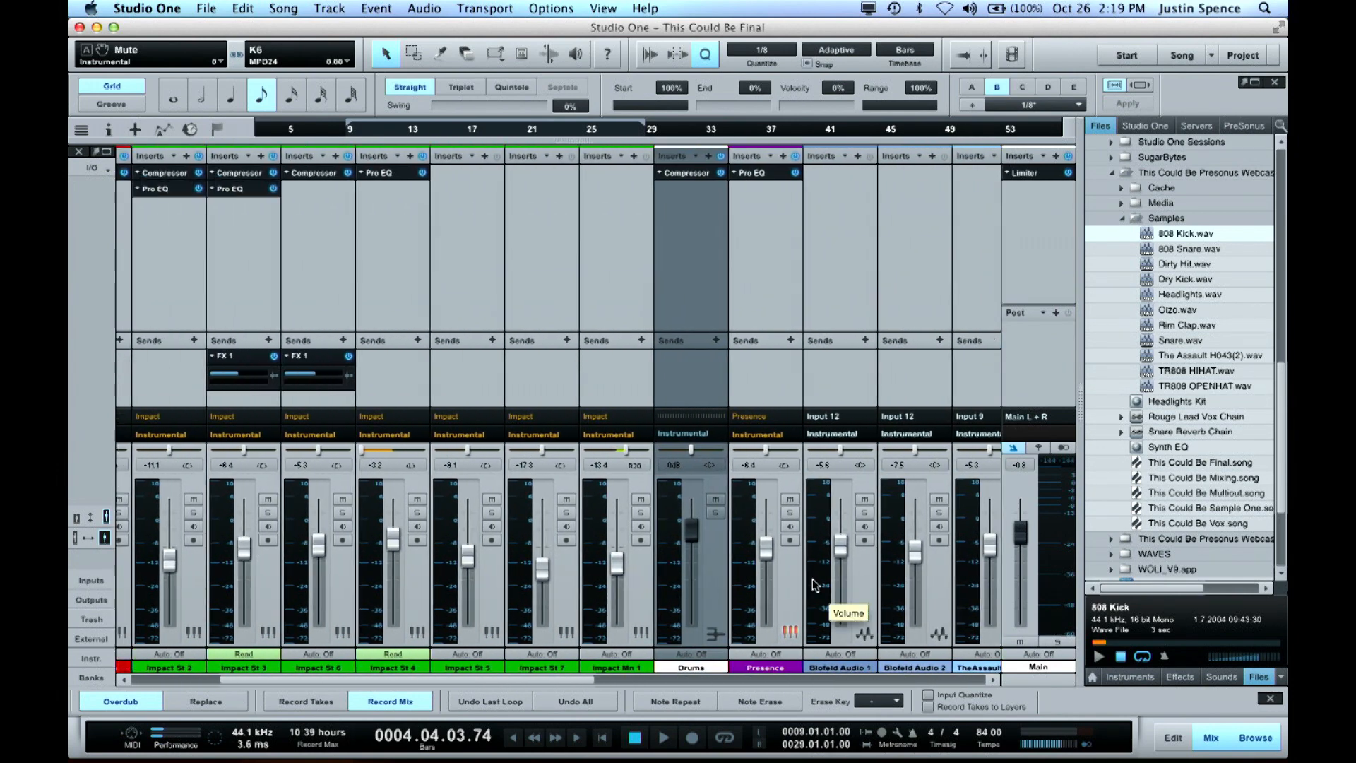
{"action": "scroll", "coordinate": [812, 583], "scroll_direction": "left", "scroll_amount": 3}
{"action": "left_click", "coordinate": [326, 500]}
{"action": "left_click", "coordinate": [400, 500]}
{"action": "left_click", "coordinate": [475, 500]}
{"action": "left_click", "coordinate": [548, 500]}
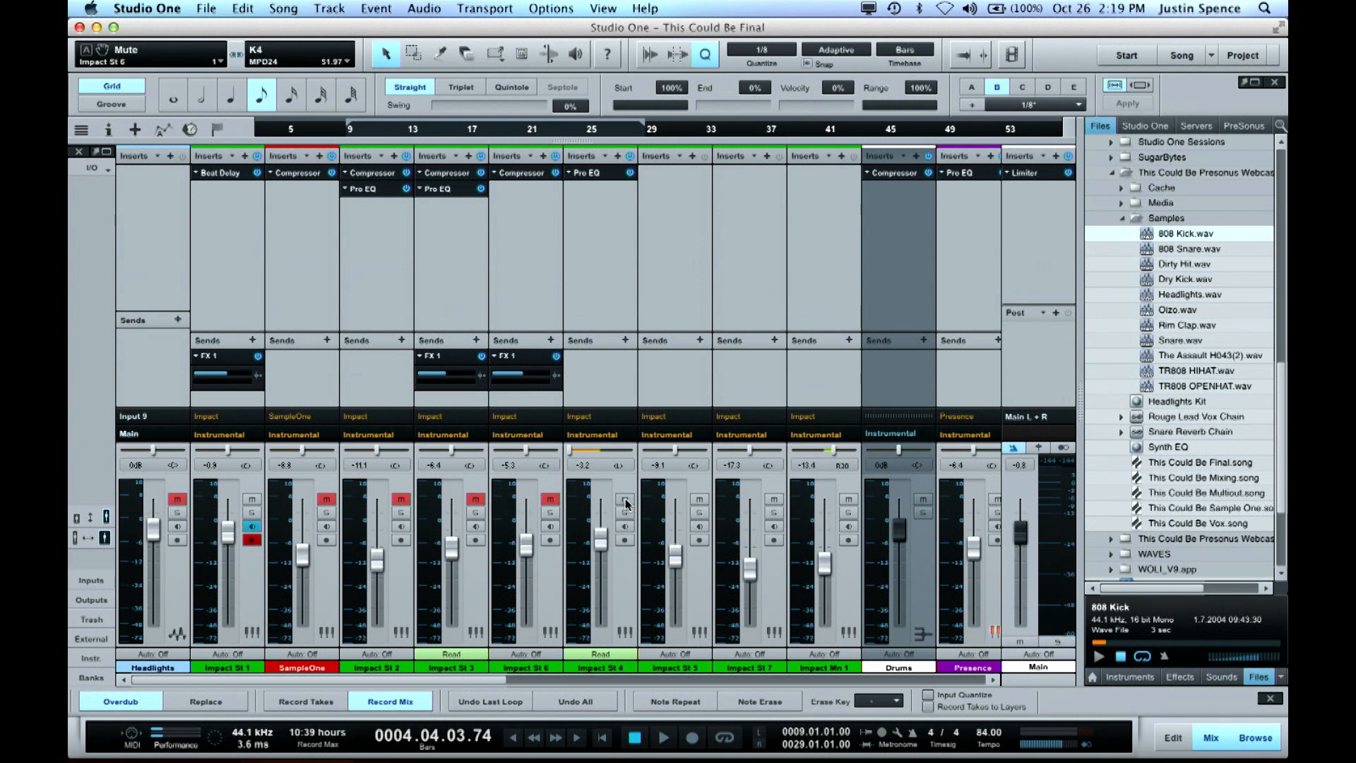
{"action": "left_click", "coordinate": [550, 500]}
{"action": "left_click", "coordinate": [475, 500]}
{"action": "left_click", "coordinate": [401, 500]}
{"action": "left_click", "coordinate": [326, 500]}
Lower the Instrumental bus volume to -2.9 dB
{"action": "scroll", "coordinate": [469, 537], "scroll_direction": "right", "scroll_amount": 5}
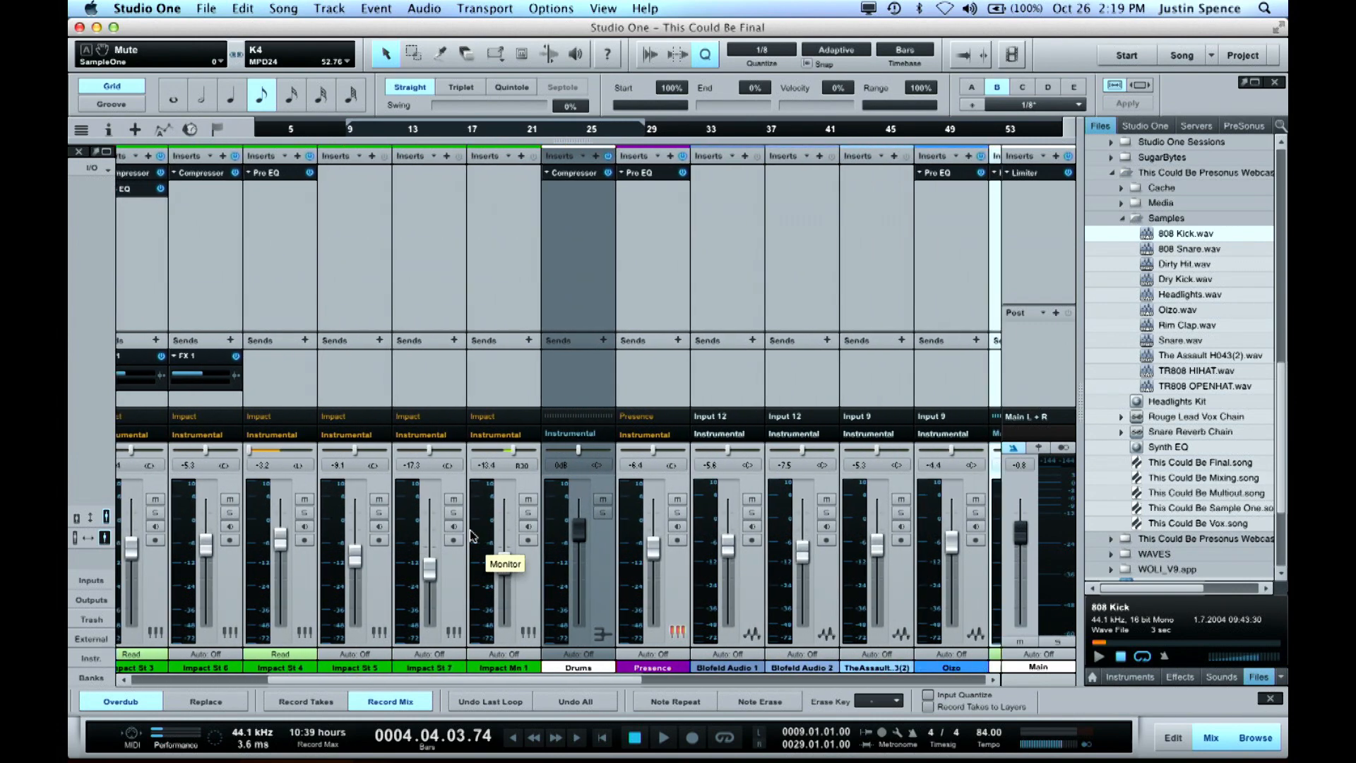
{"action": "scroll", "coordinate": [554, 563], "scroll_direction": "right", "scroll_amount": 8}
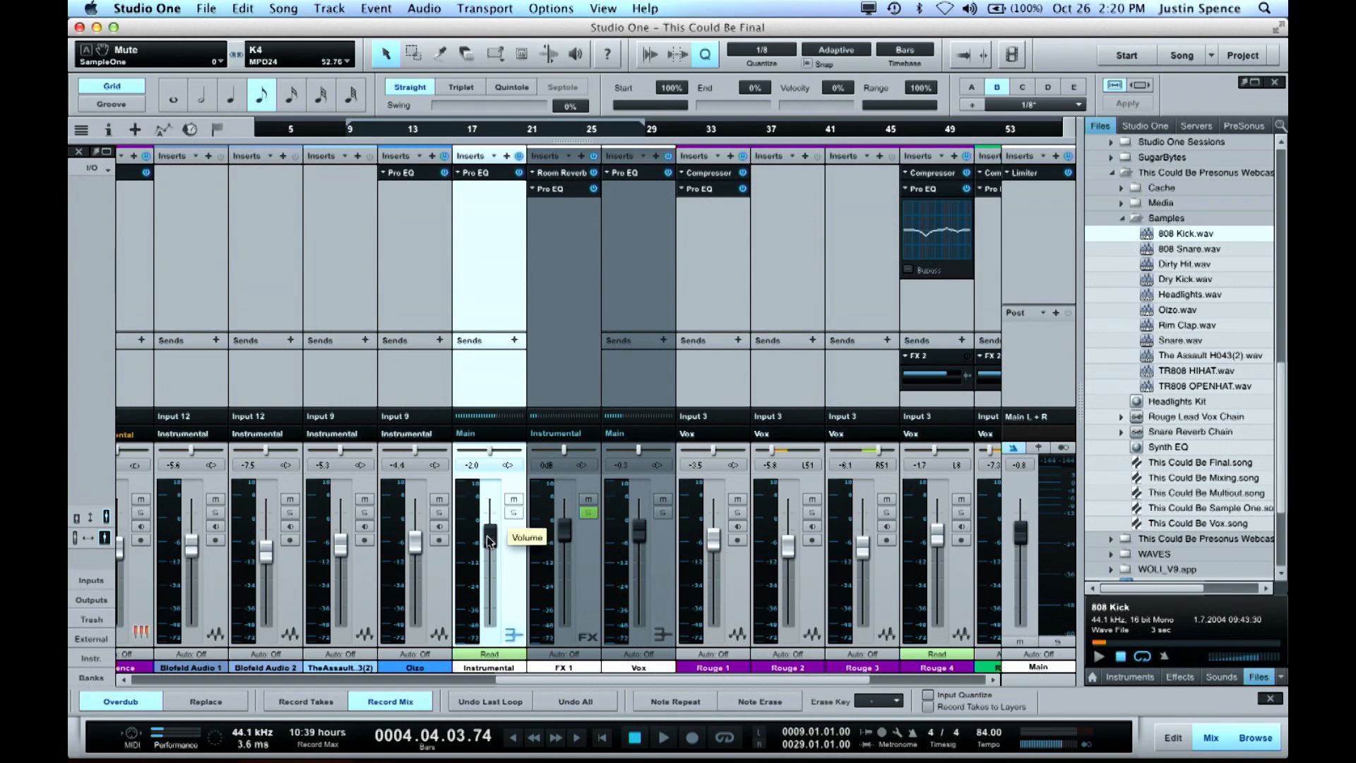
{"action": "left_click_drag", "start_coordinate": [488, 539], "coordinate": [500, 544]}
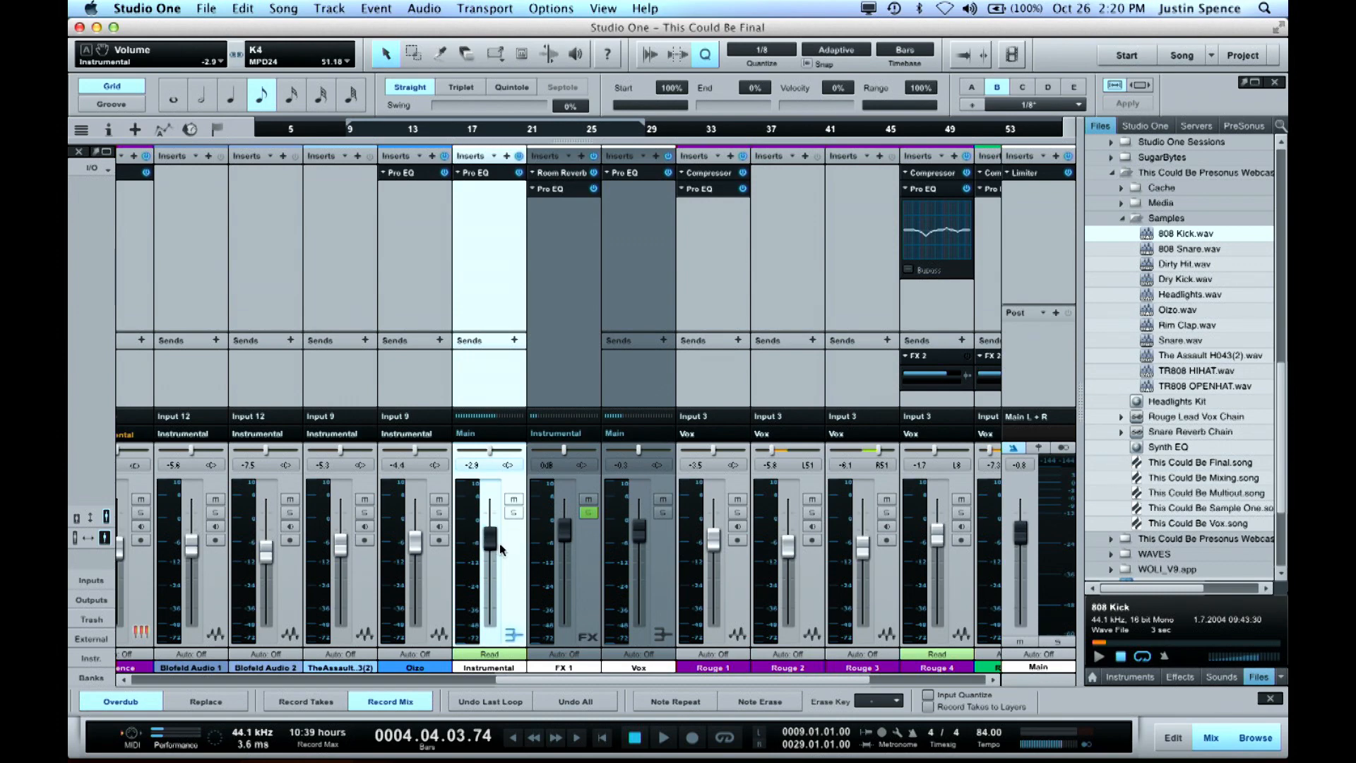
Select all vocal channels from Rouge 1 through Rouge 6
{"action": "scroll", "coordinate": [499, 549], "scroll_direction": "right", "scroll_amount": 6}
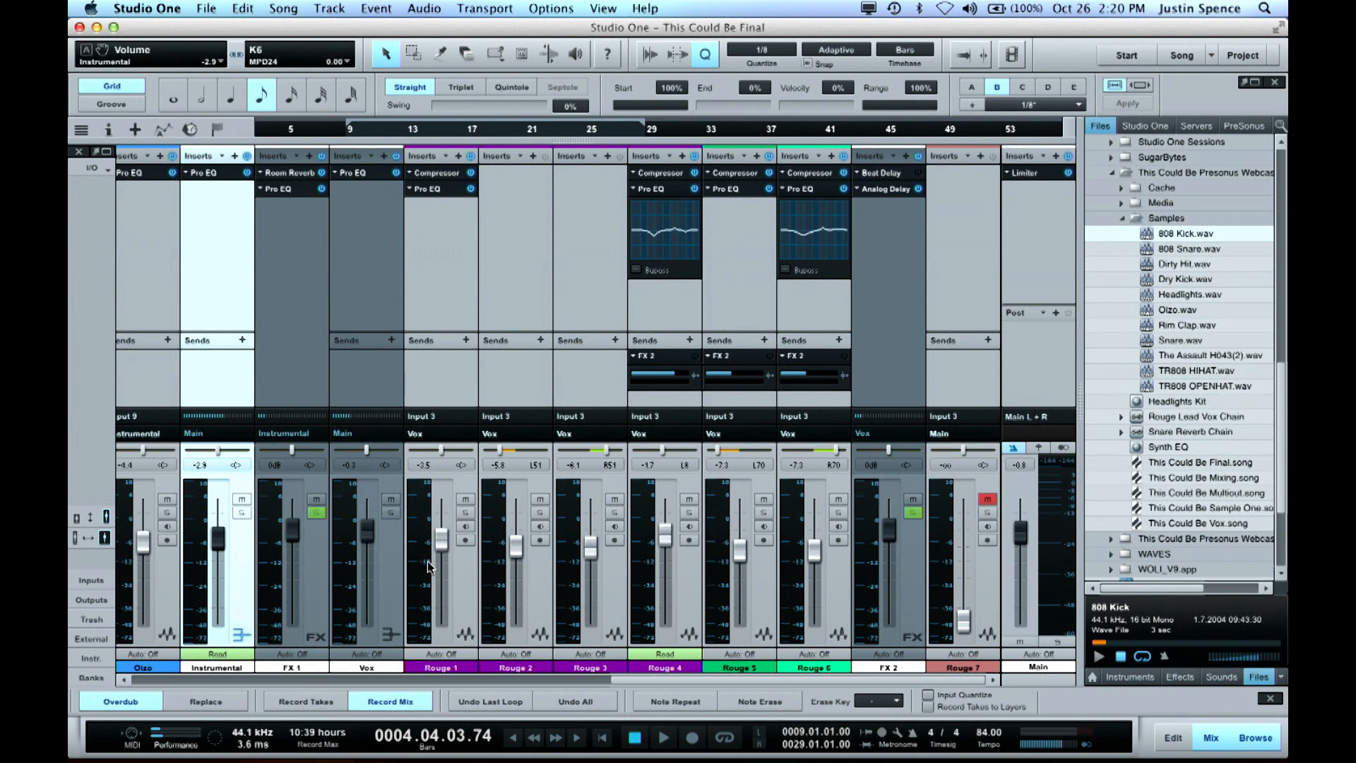
{"action": "left_click", "coordinate": [468, 585]}
{"action": "left_click", "coordinate": [839, 597], "text": "shift"}
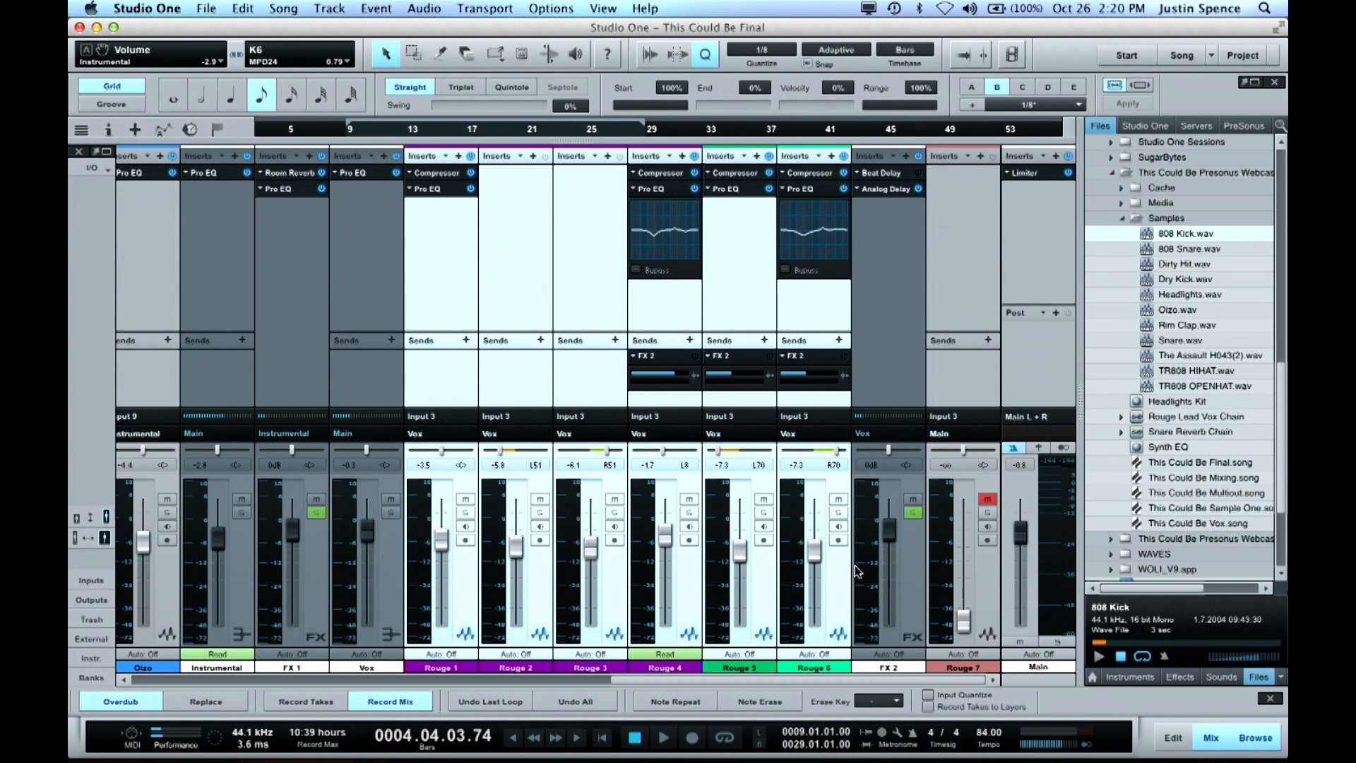
Check the option for adding a bus to the selected vocal channels, and view the Pro EQ on the Vox bus
{"action": "right_click", "coordinate": [845, 581]}
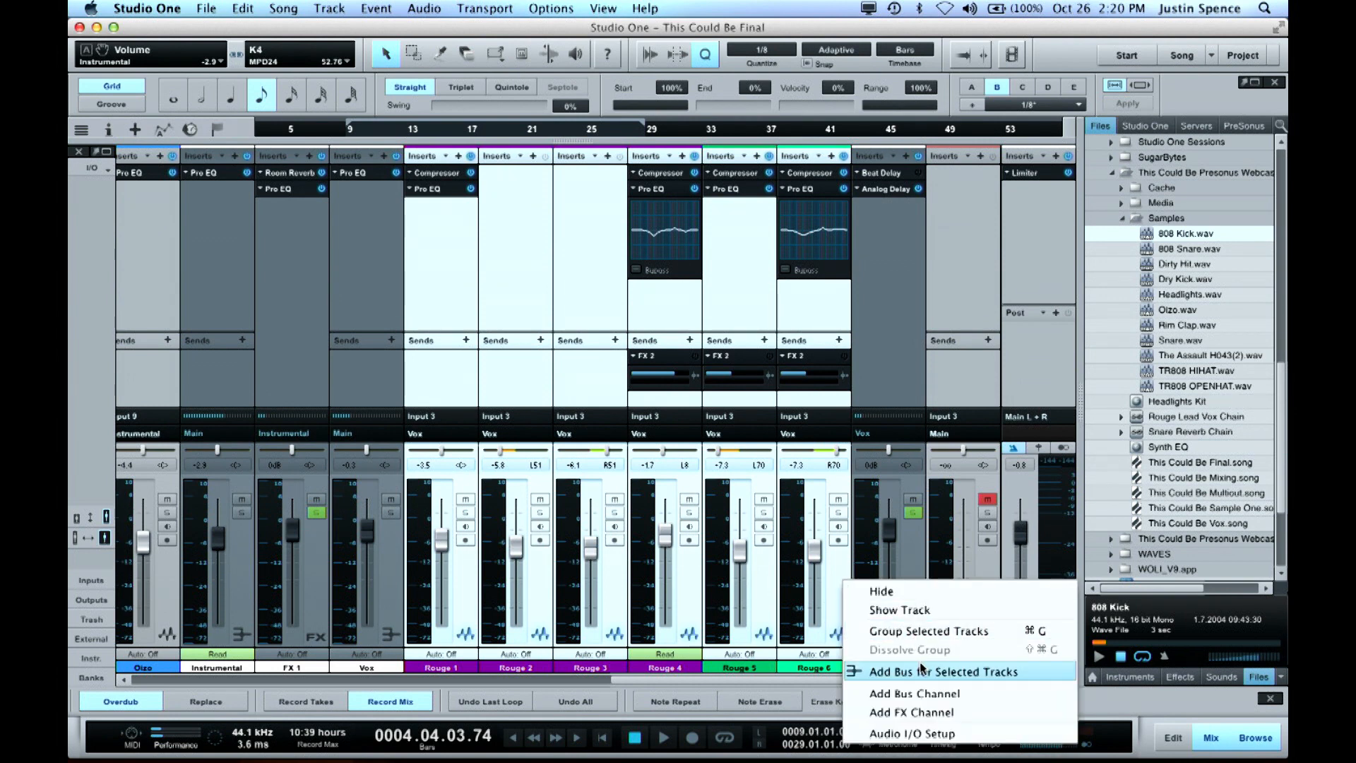
{"action": "left_click", "coordinate": [913, 555]}
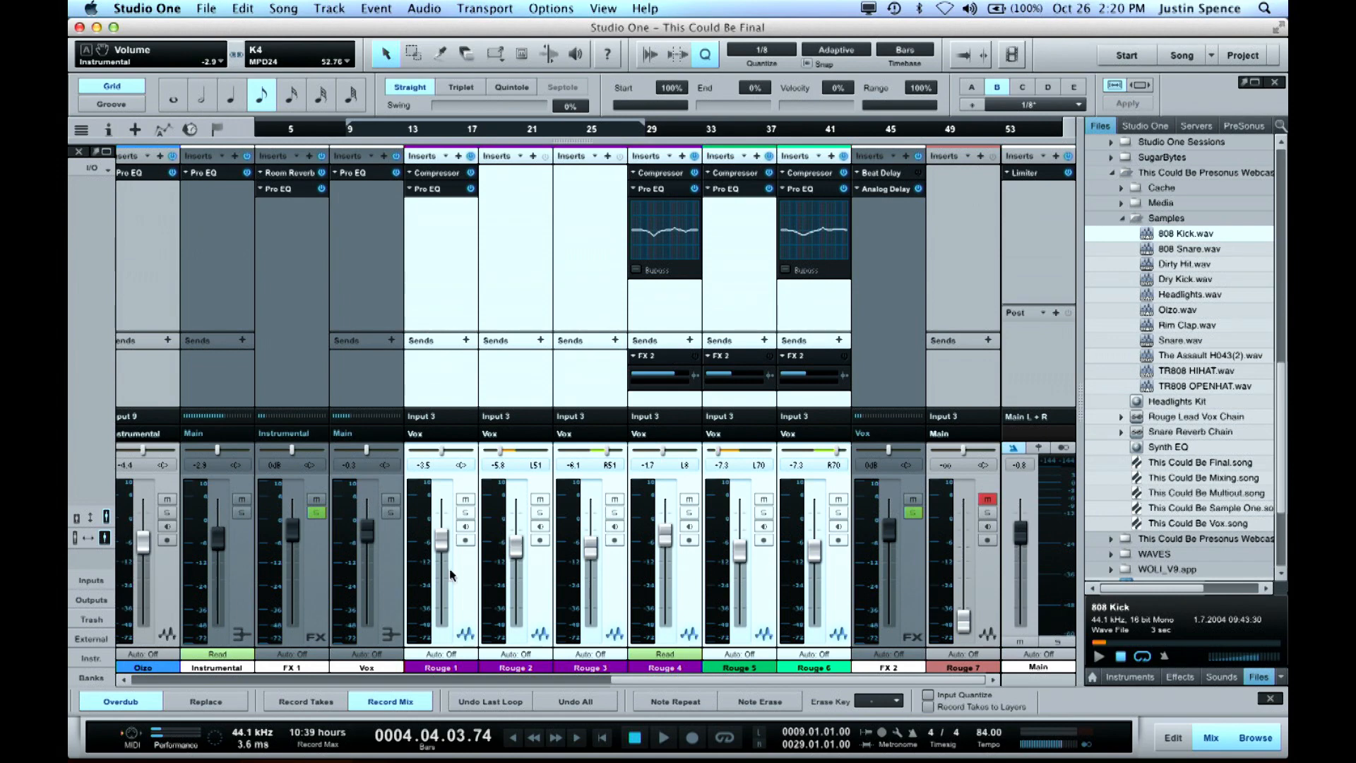
{"action": "left_click", "coordinate": [400, 575]}
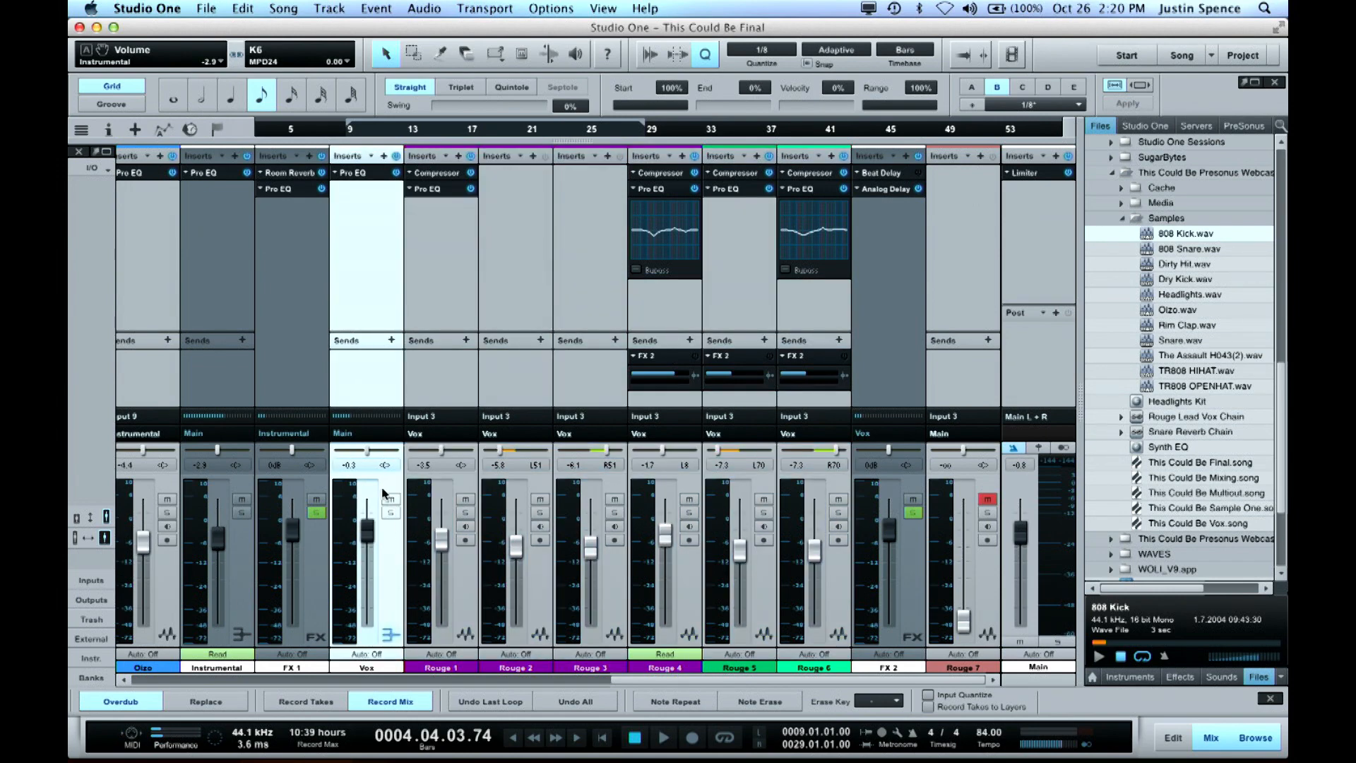
{"action": "left_click", "coordinate": [361, 173]}
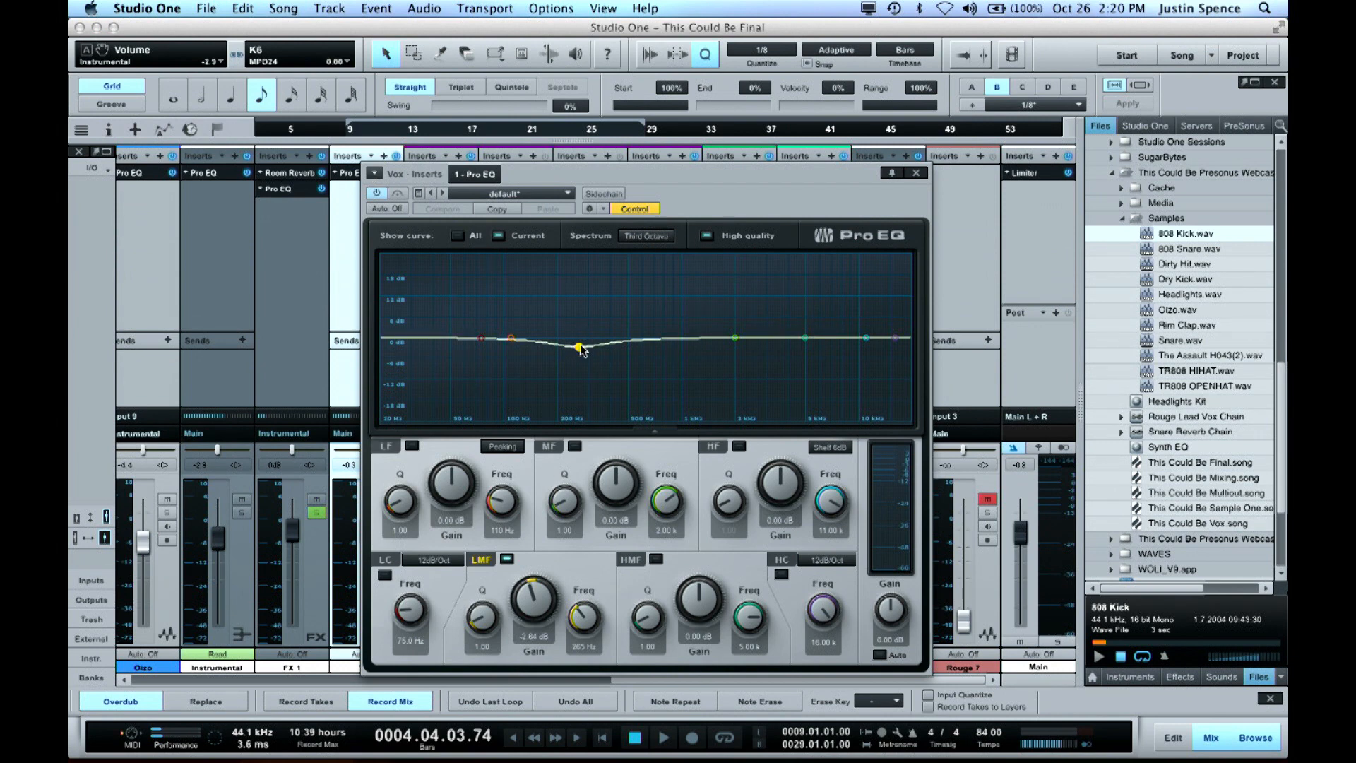
{"action": "left_click", "coordinate": [916, 173]}
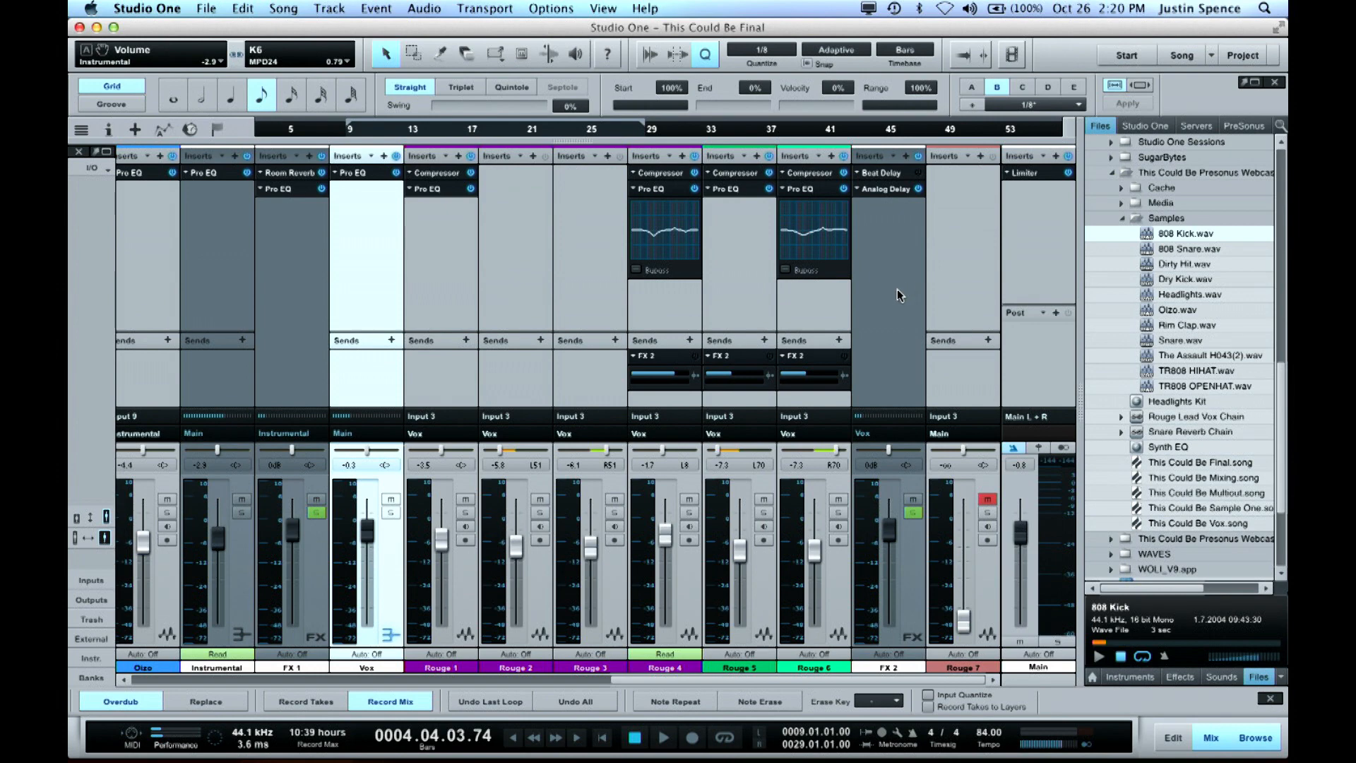
{"action": "scroll", "coordinate": [897, 289], "scroll_direction": "left", "scroll_amount": 10}
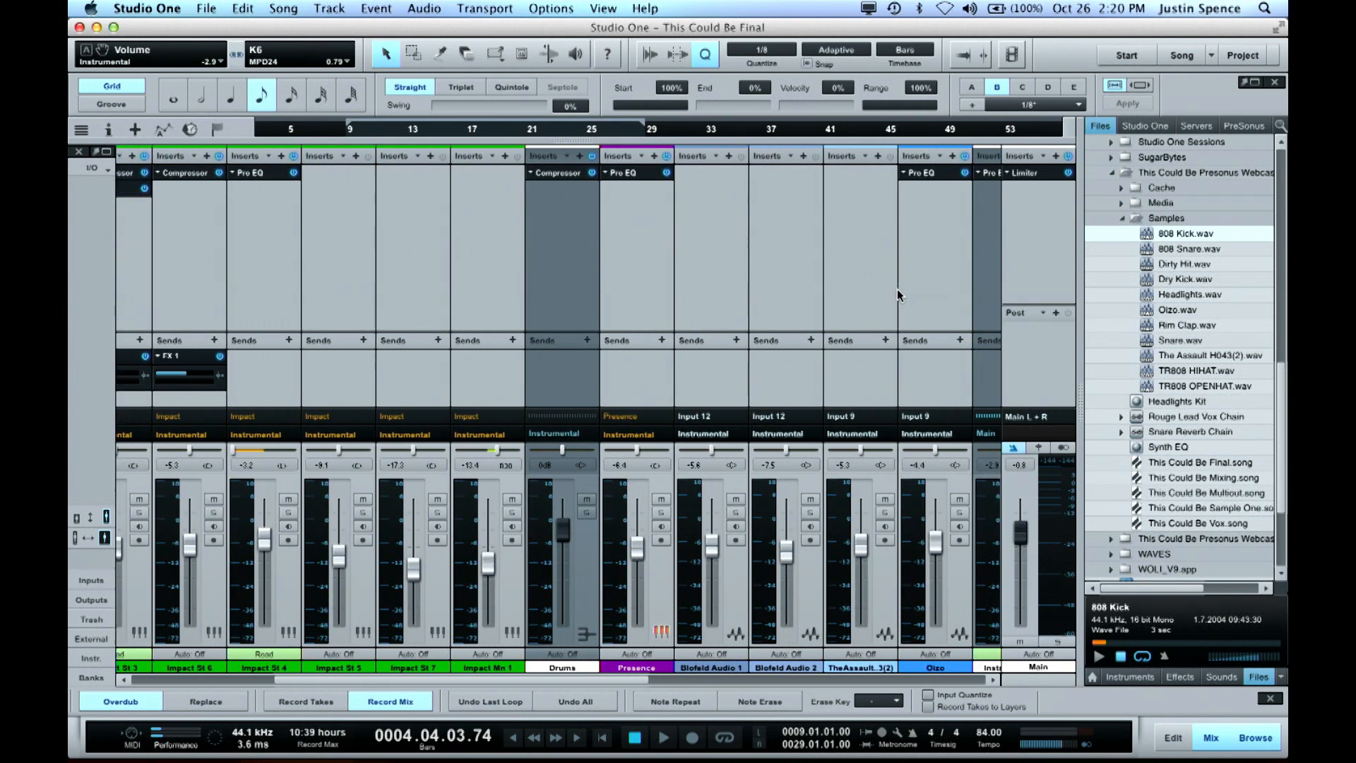
{"action": "scroll", "coordinate": [897, 295], "scroll_direction": "left", "scroll_amount": 2}
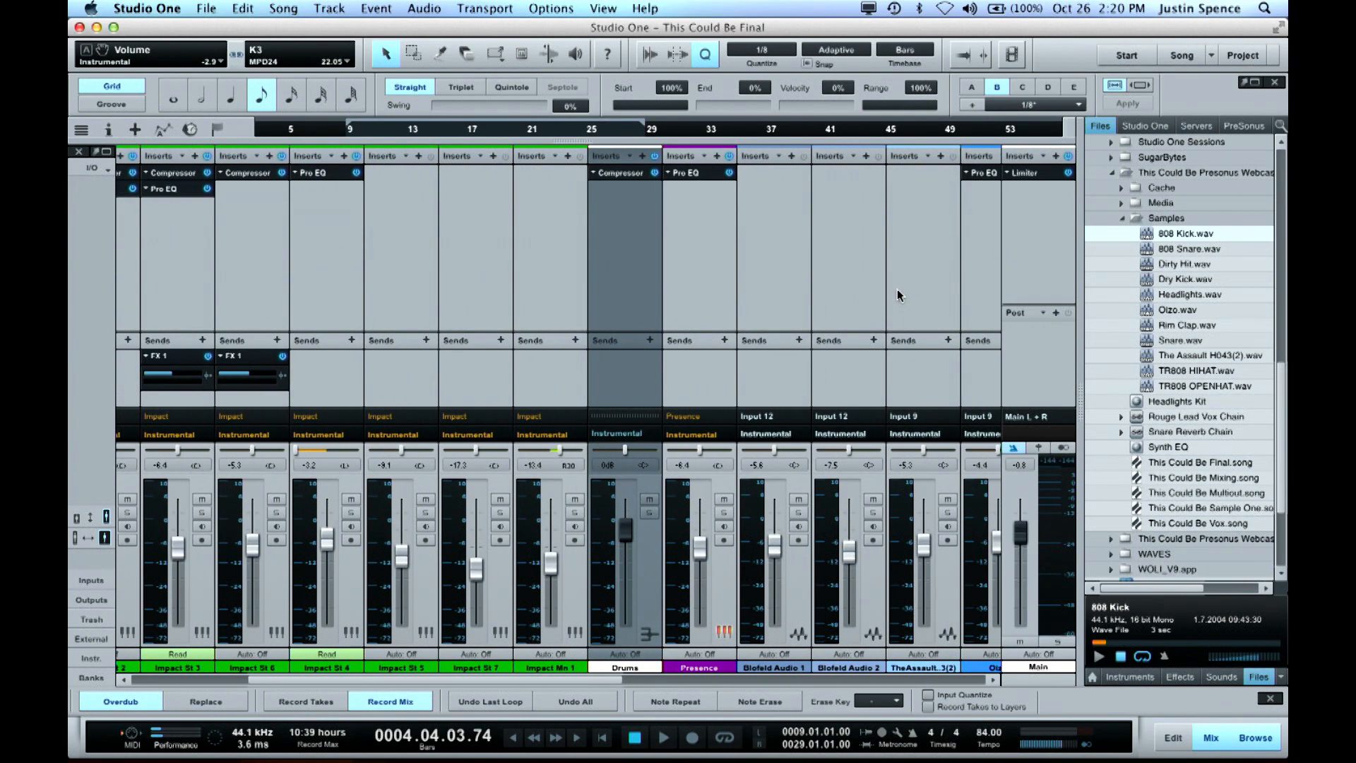
{"action": "scroll", "coordinate": [897, 295], "scroll_direction": "left", "scroll_amount": 7}
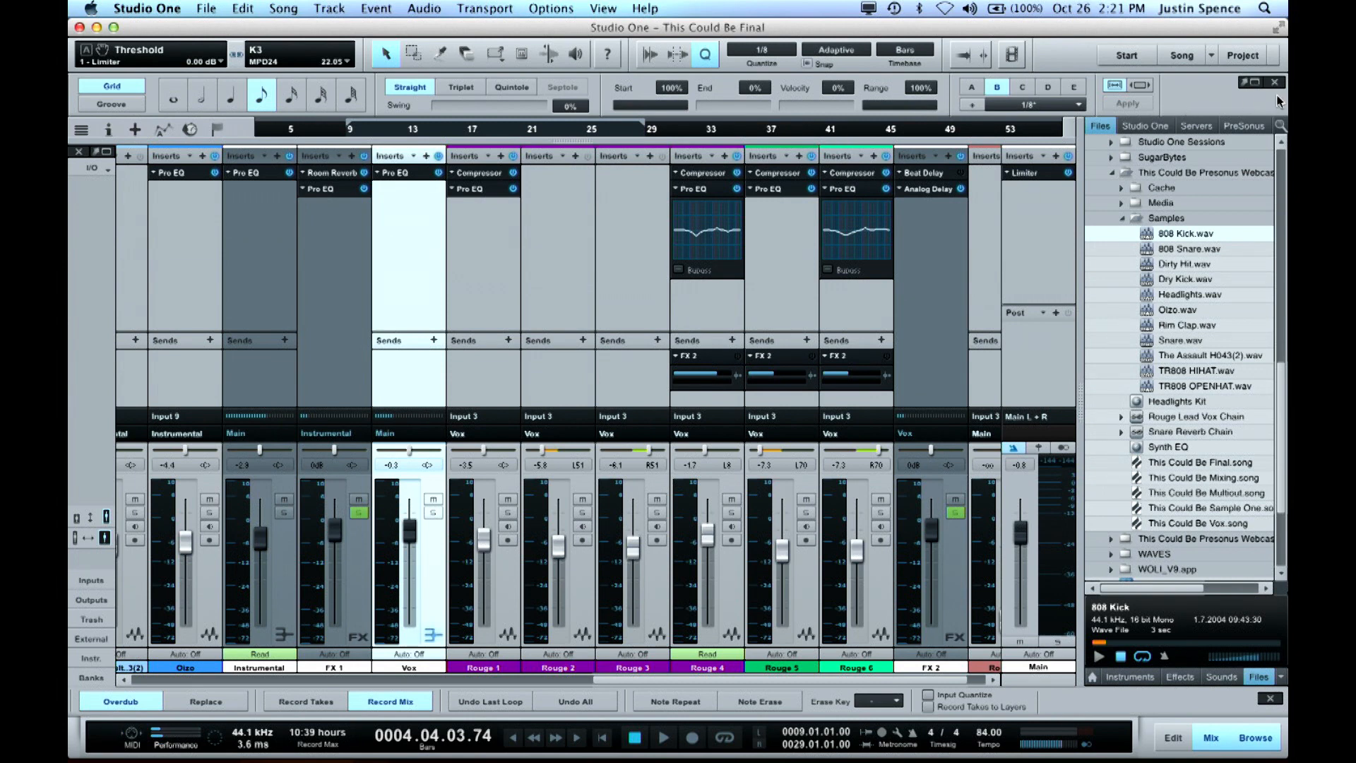
Switch to the open song JG_Movies_Presonusphere_AT and reduce the track height to Small
{"action": "left_click", "coordinate": [1212, 62]}
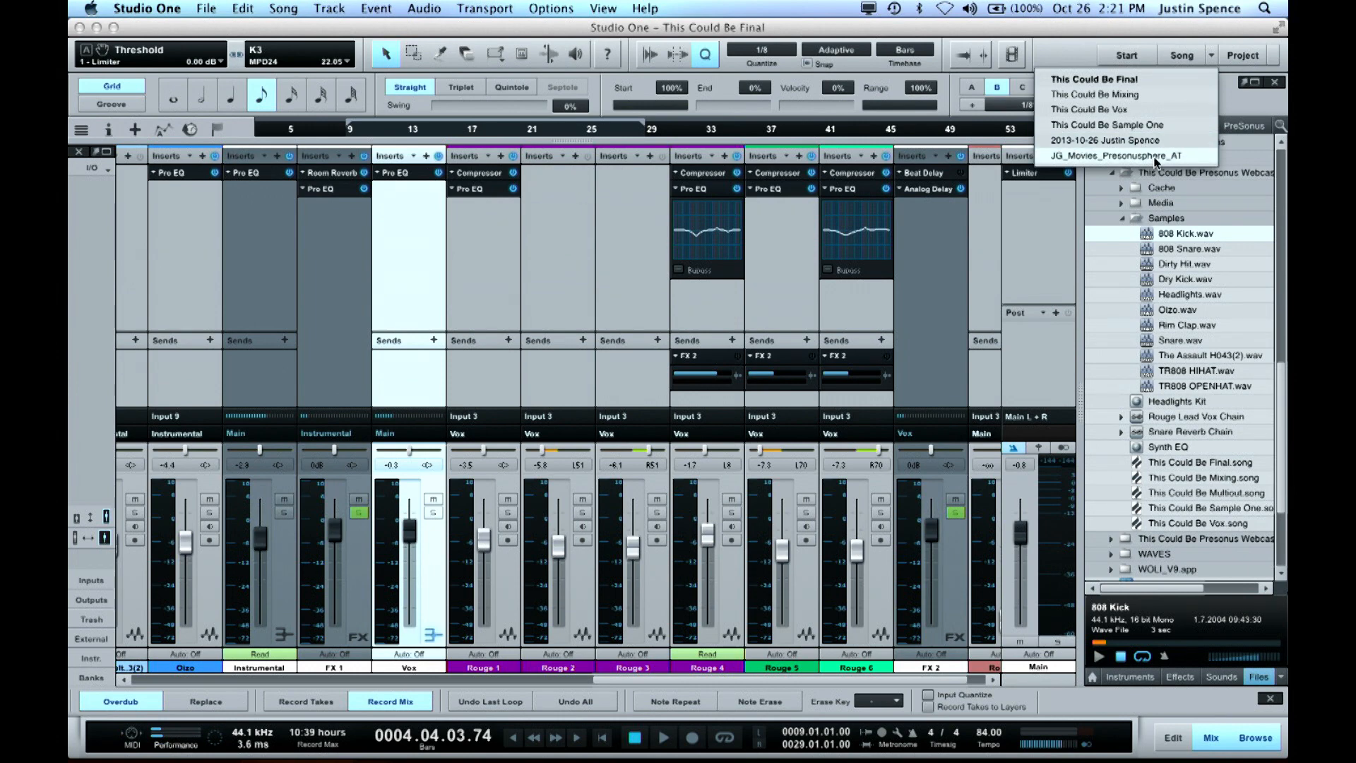
{"action": "left_click", "coordinate": [1125, 161]}
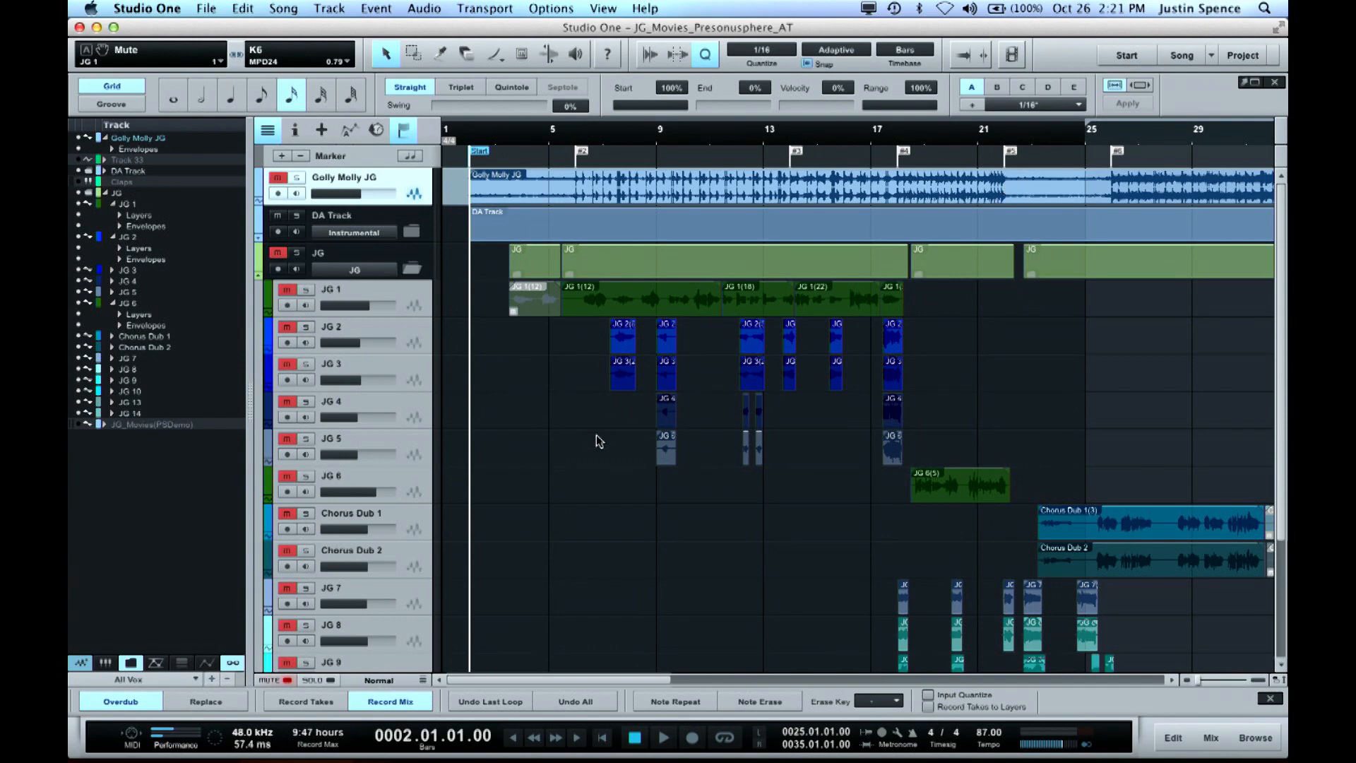
{"action": "key", "text": "shift+w"}
{"action": "key", "text": "shift+w"}
{"action": "key", "text": "shift+e"}
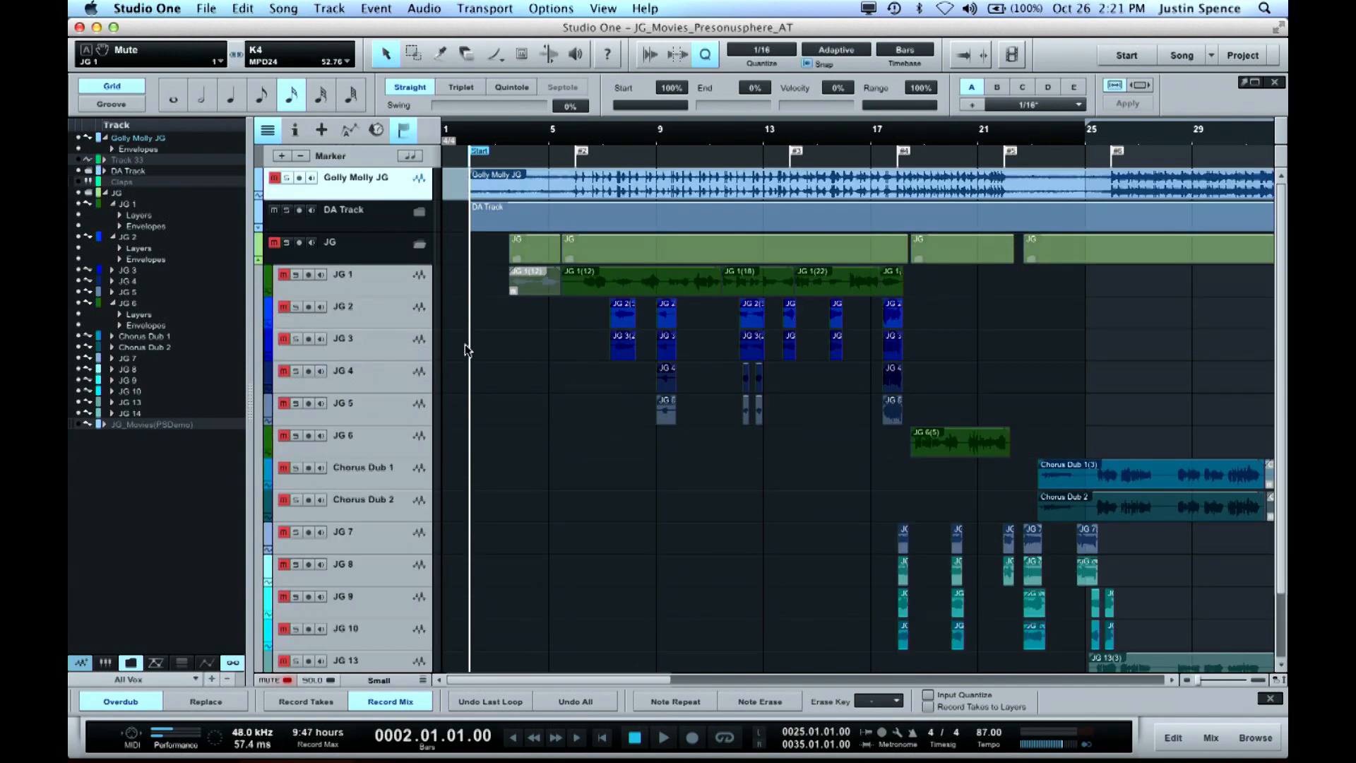
Collapse the JG folder track, expand the DA Track folder and start playback
{"action": "left_click", "coordinate": [420, 244]}
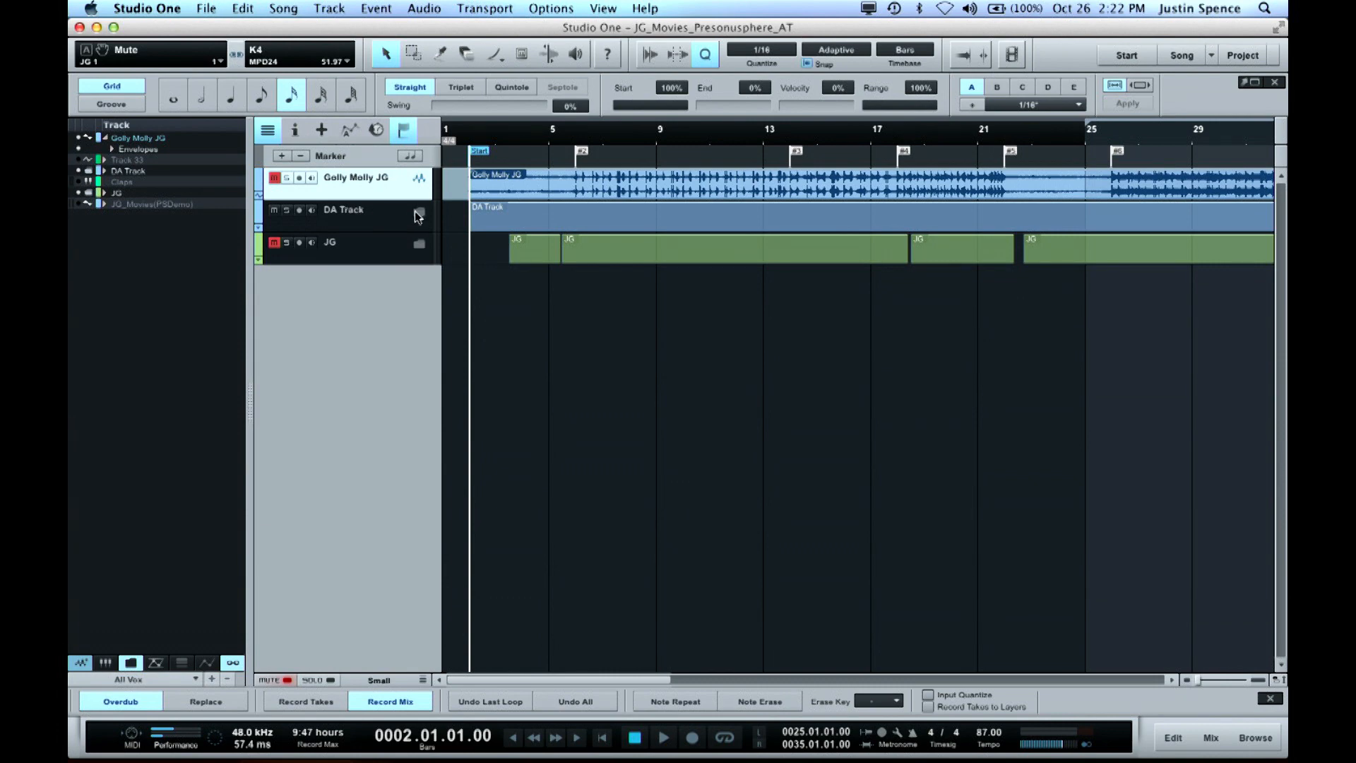
{"action": "left_click", "coordinate": [420, 213]}
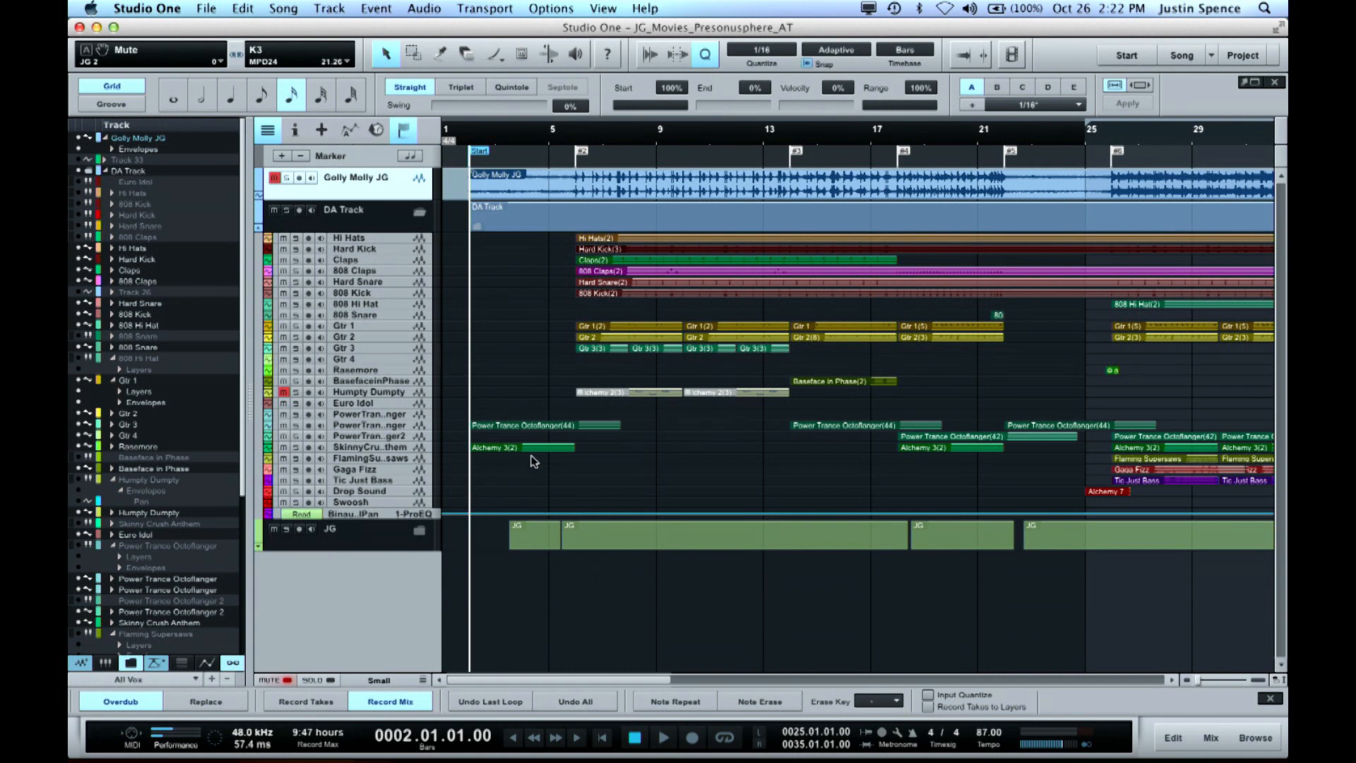
{"action": "key", "text": "space"}
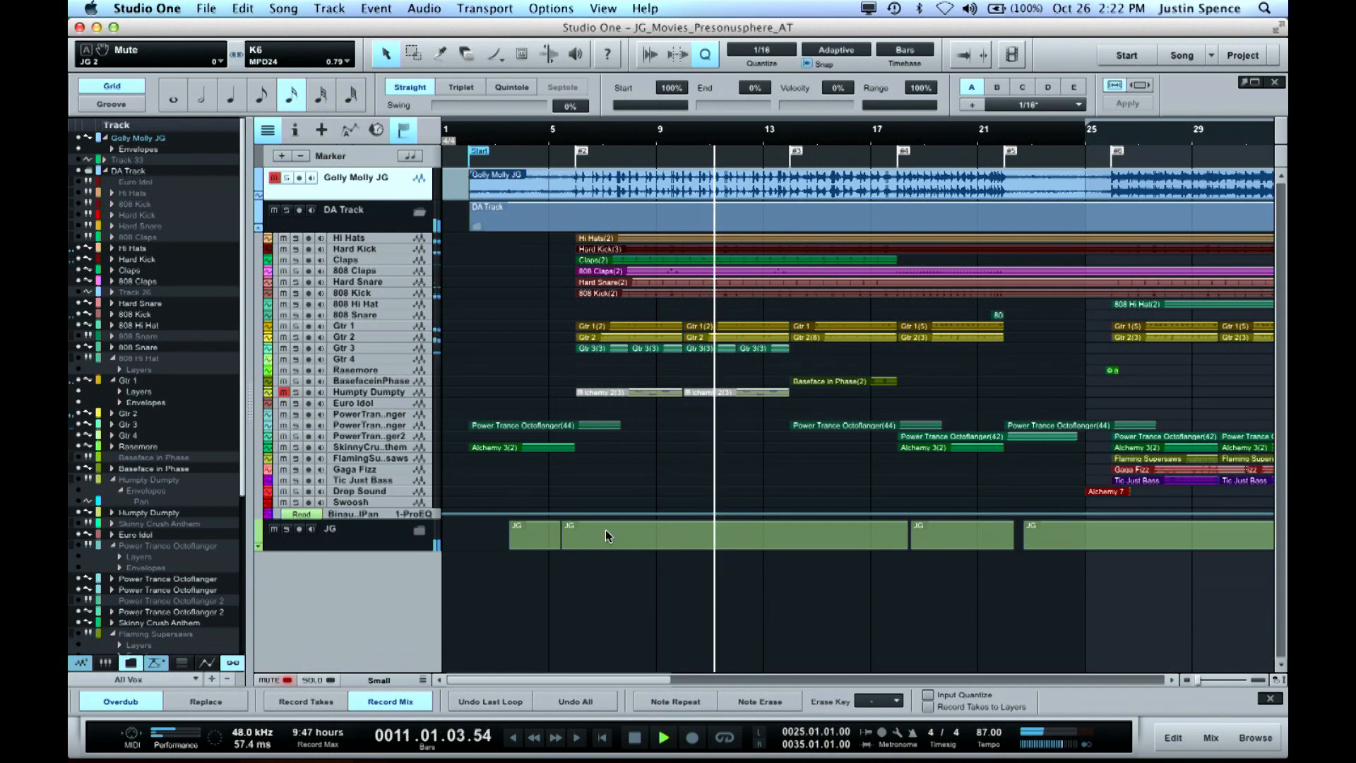
Expand the JG folder track during playback to show its vocal tracks in the arrangement
{"action": "key", "text": "w"}
{"action": "key", "text": "w"}
{"action": "key", "text": "w"}
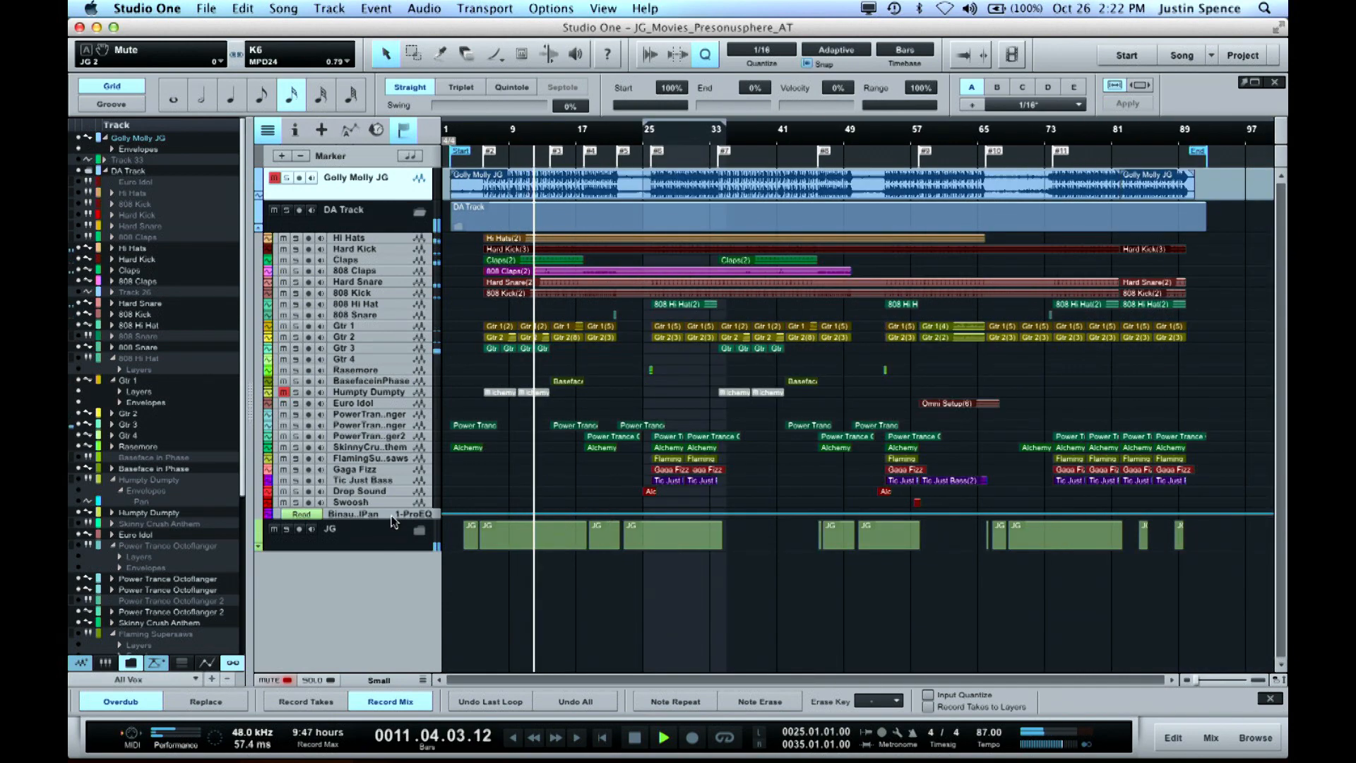
{"action": "left_click", "coordinate": [421, 529]}
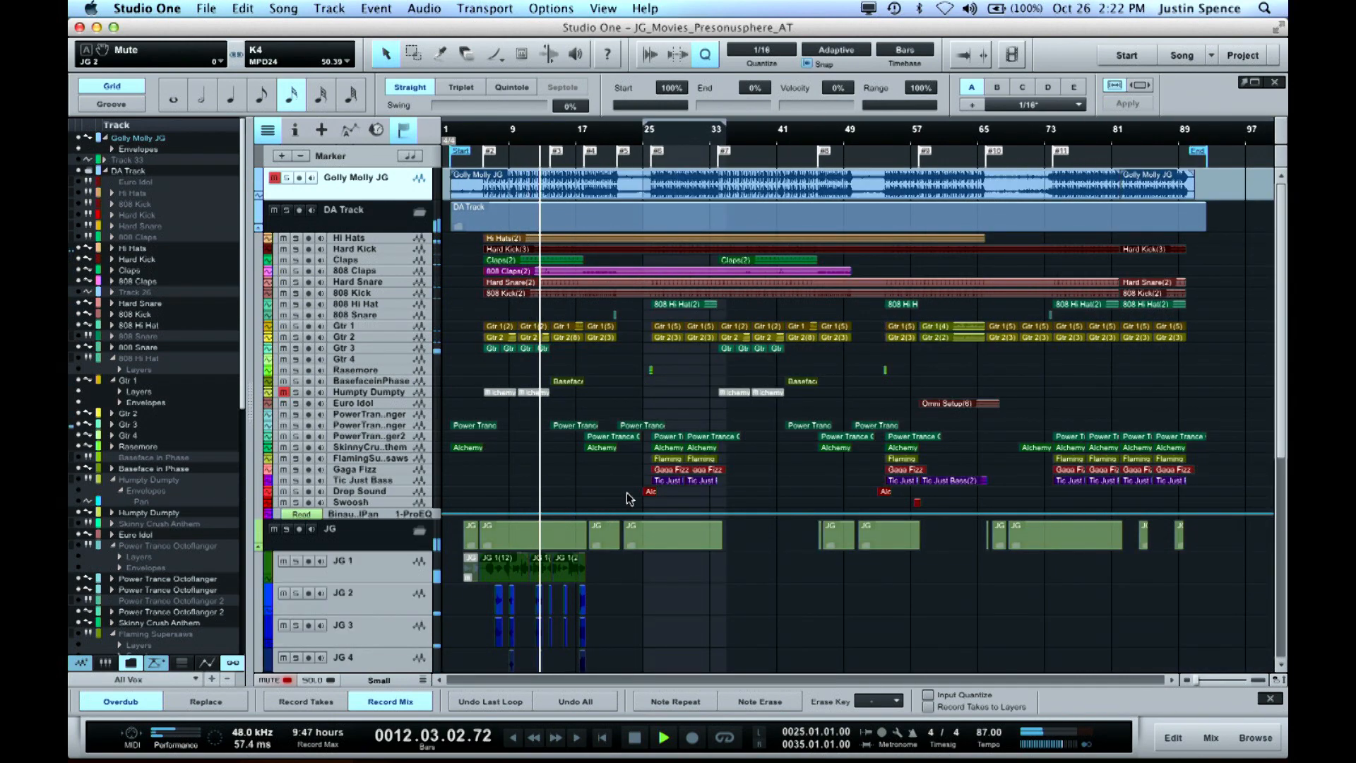
{"action": "key", "text": "e"}
{"action": "scroll", "coordinate": [644, 495], "scroll_direction": "down", "scroll_amount": 10}
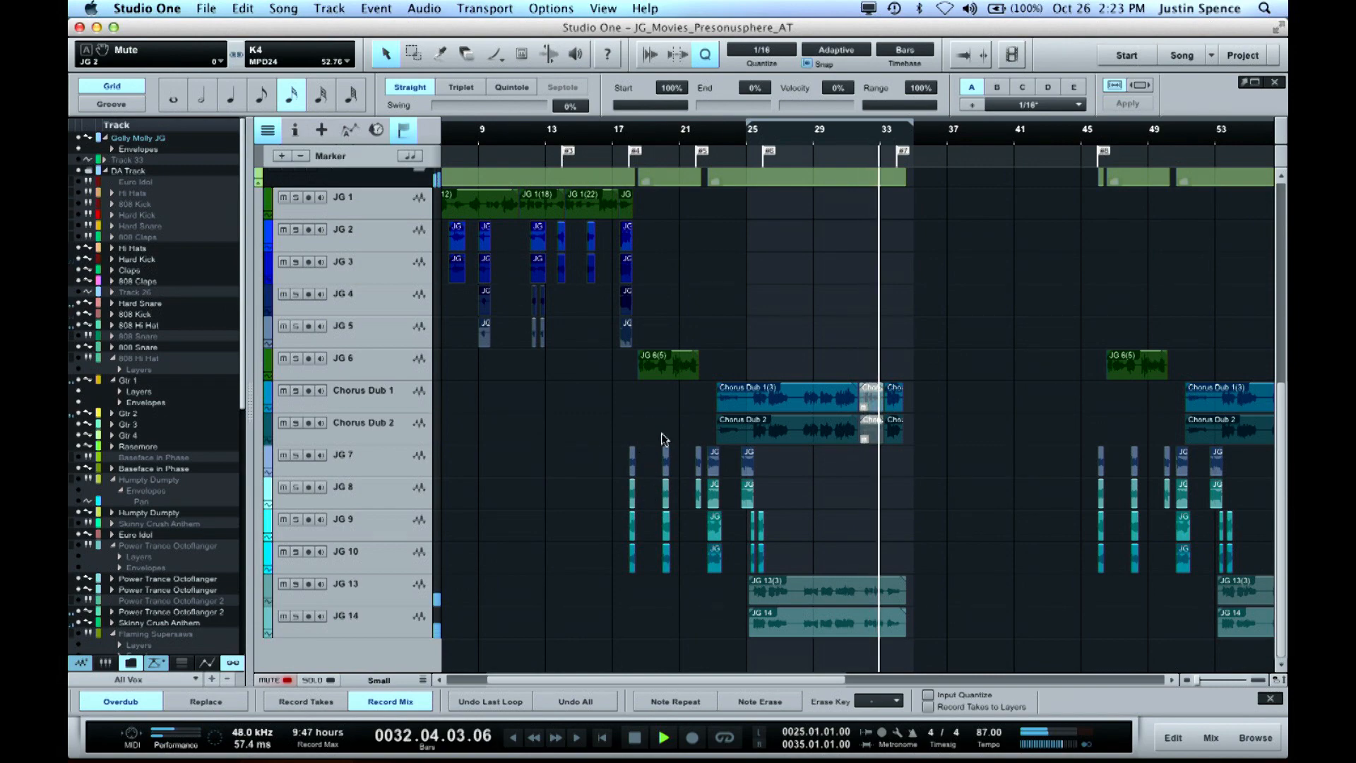
Stop playback and examine the instrumental tracks in the DA Track folder, from Hi Hats through Humpty Dumpty
{"action": "key", "text": "shift+w"}
{"action": "key", "text": "shift+w"}
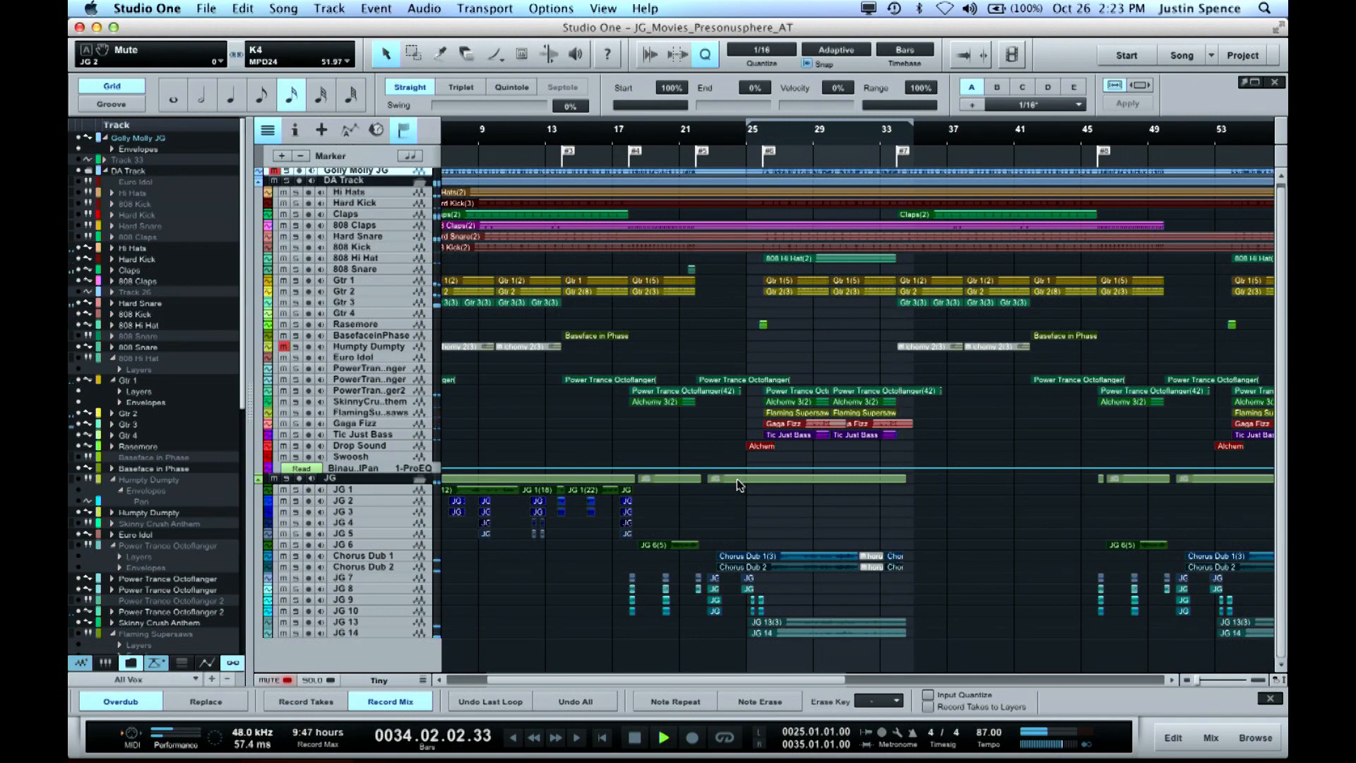
{"action": "key", "text": "shift+e"}
{"action": "key", "text": "shift+e"}
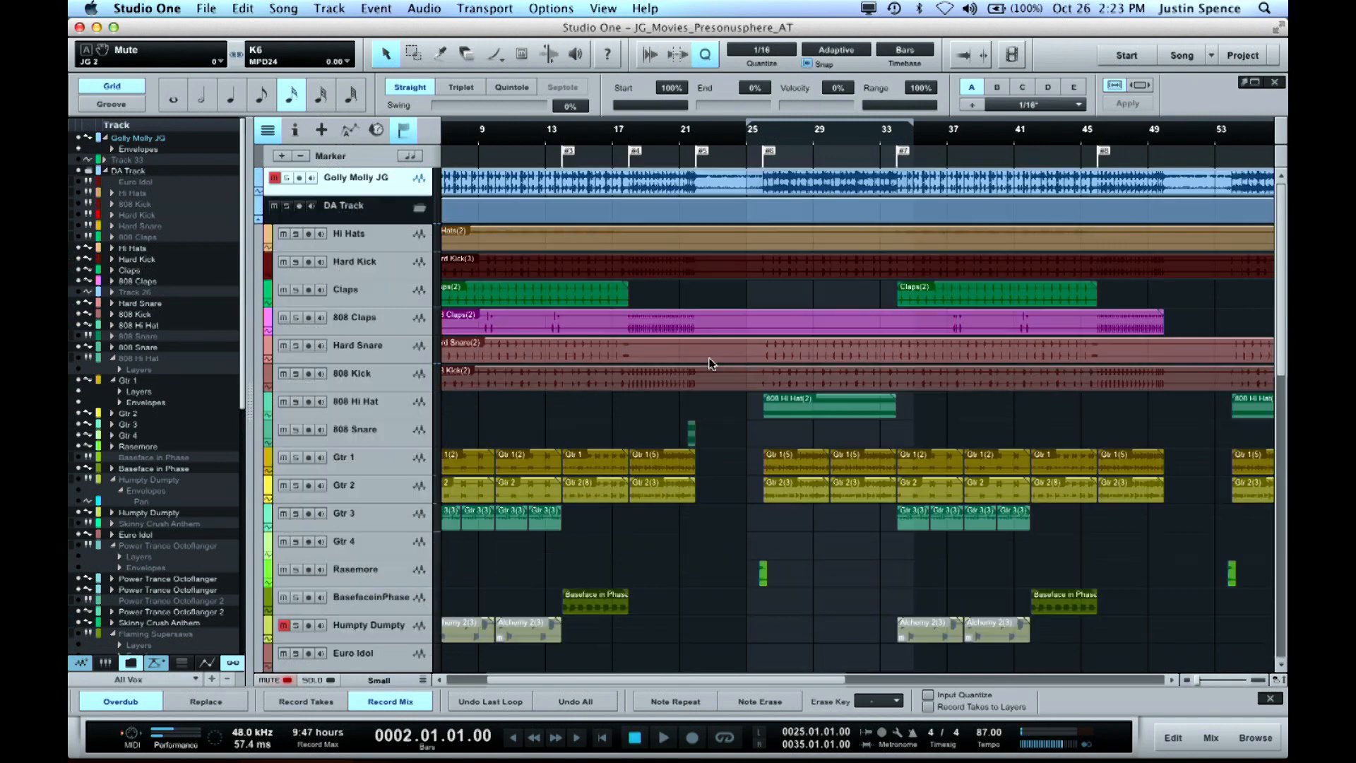
{"action": "scroll", "coordinate": [613, 340], "scroll_direction": "left", "scroll_amount": 3}
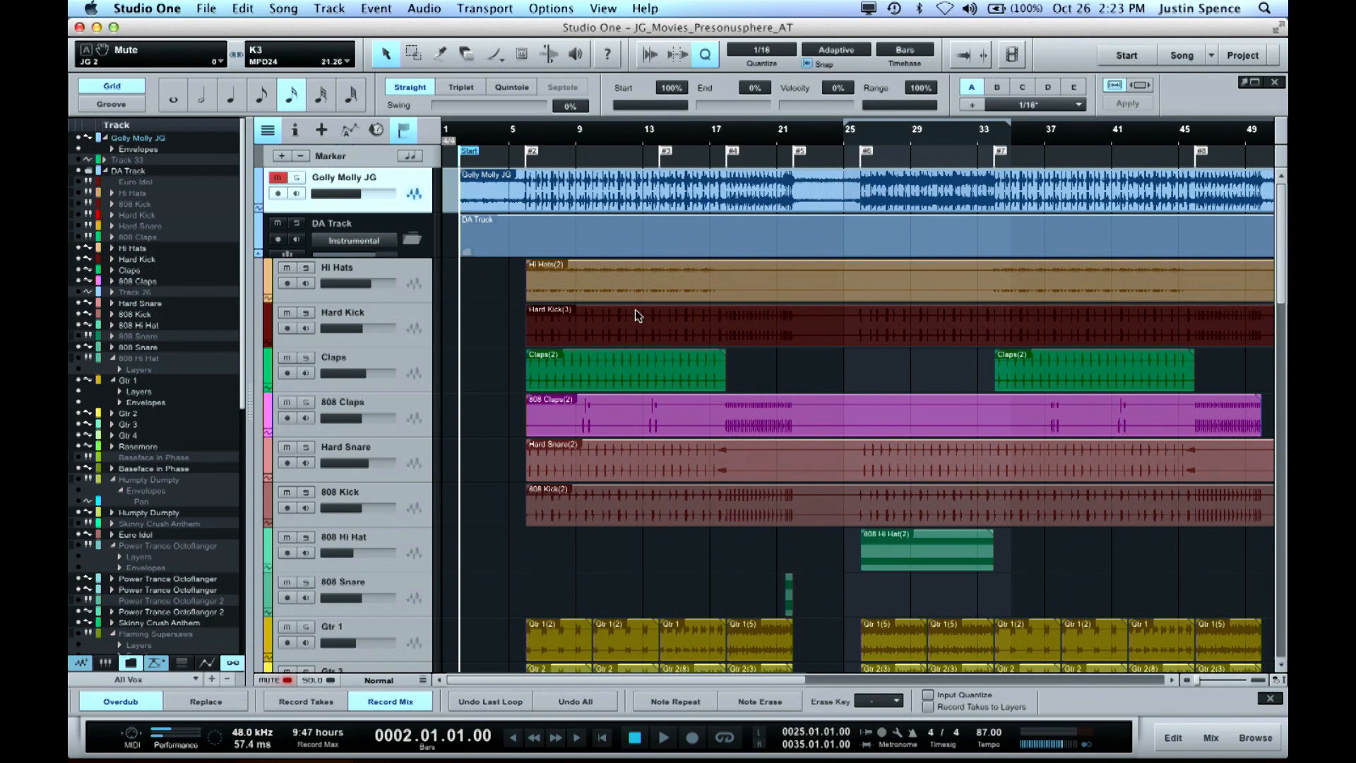
{"action": "scroll", "coordinate": [634, 311], "scroll_direction": "down", "scroll_amount": 3}
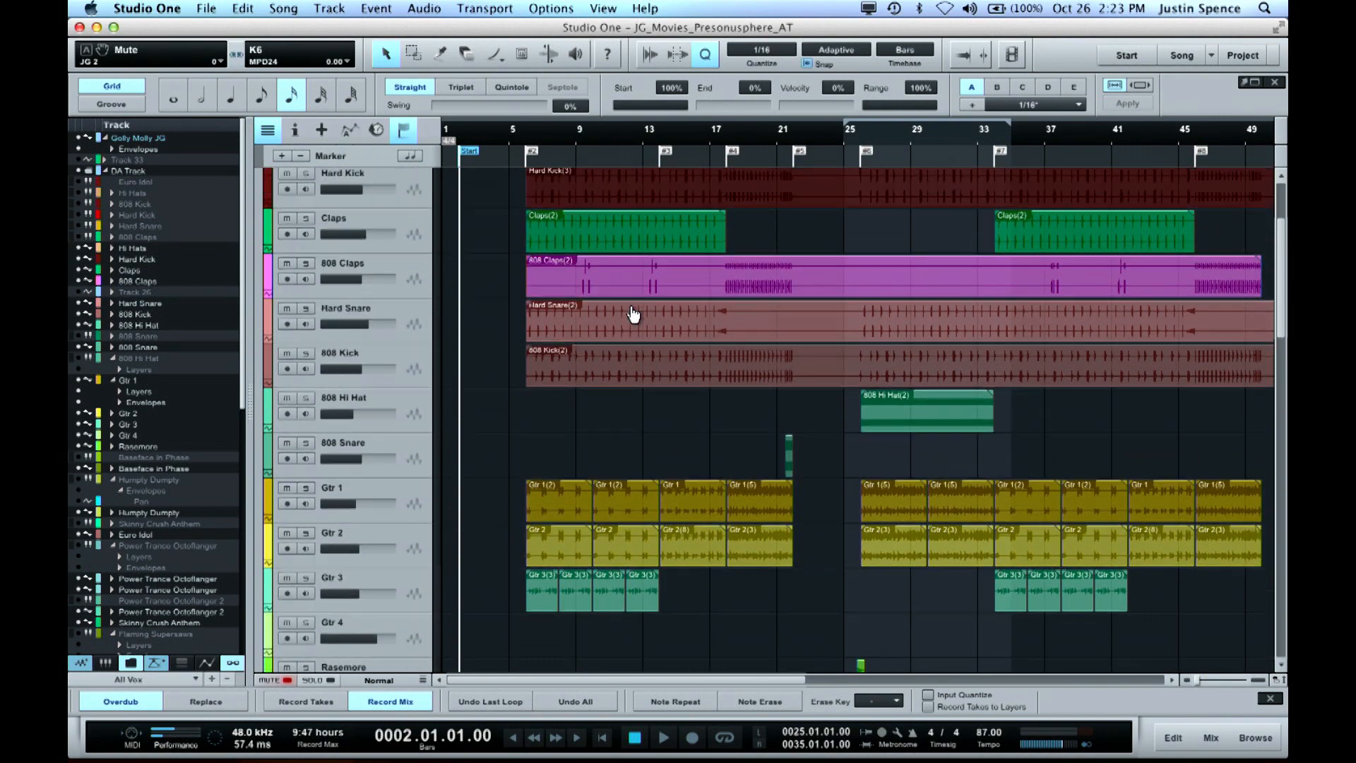
{"action": "scroll", "coordinate": [634, 315], "scroll_direction": "up", "scroll_amount": 2}
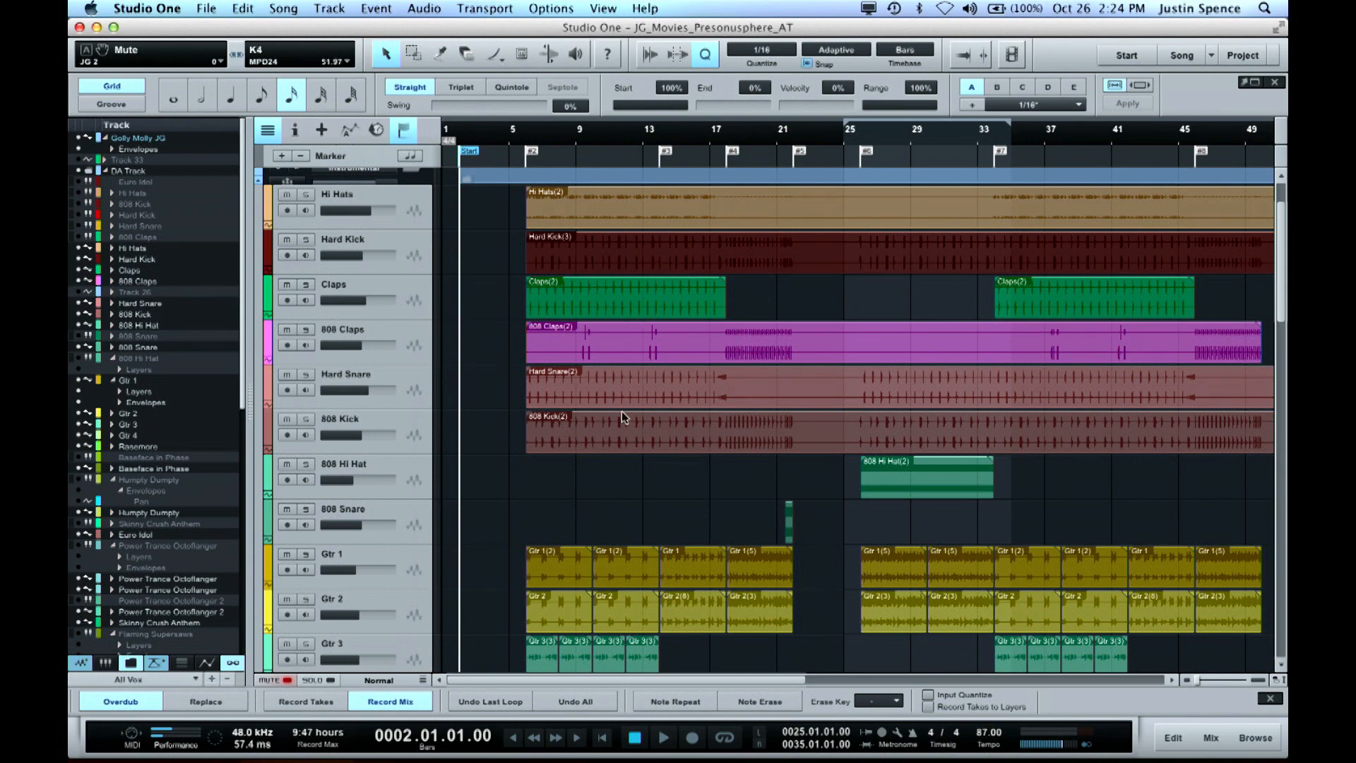
{"action": "scroll", "coordinate": [614, 420], "scroll_direction": "down", "scroll_amount": 5}
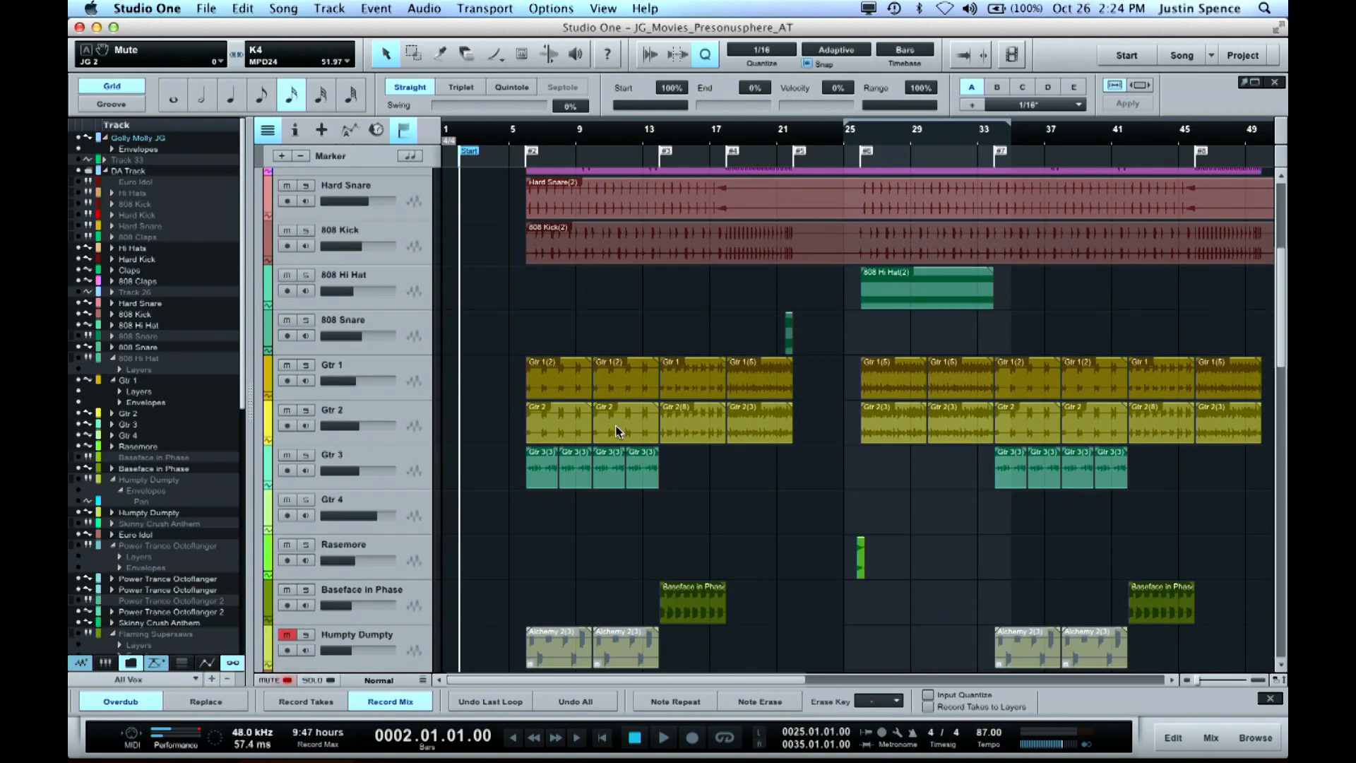
Solo the Gtr 1 and Gtr 2 tracks, play them from bar 6, and stop
{"action": "left_click", "coordinate": [521, 135]}
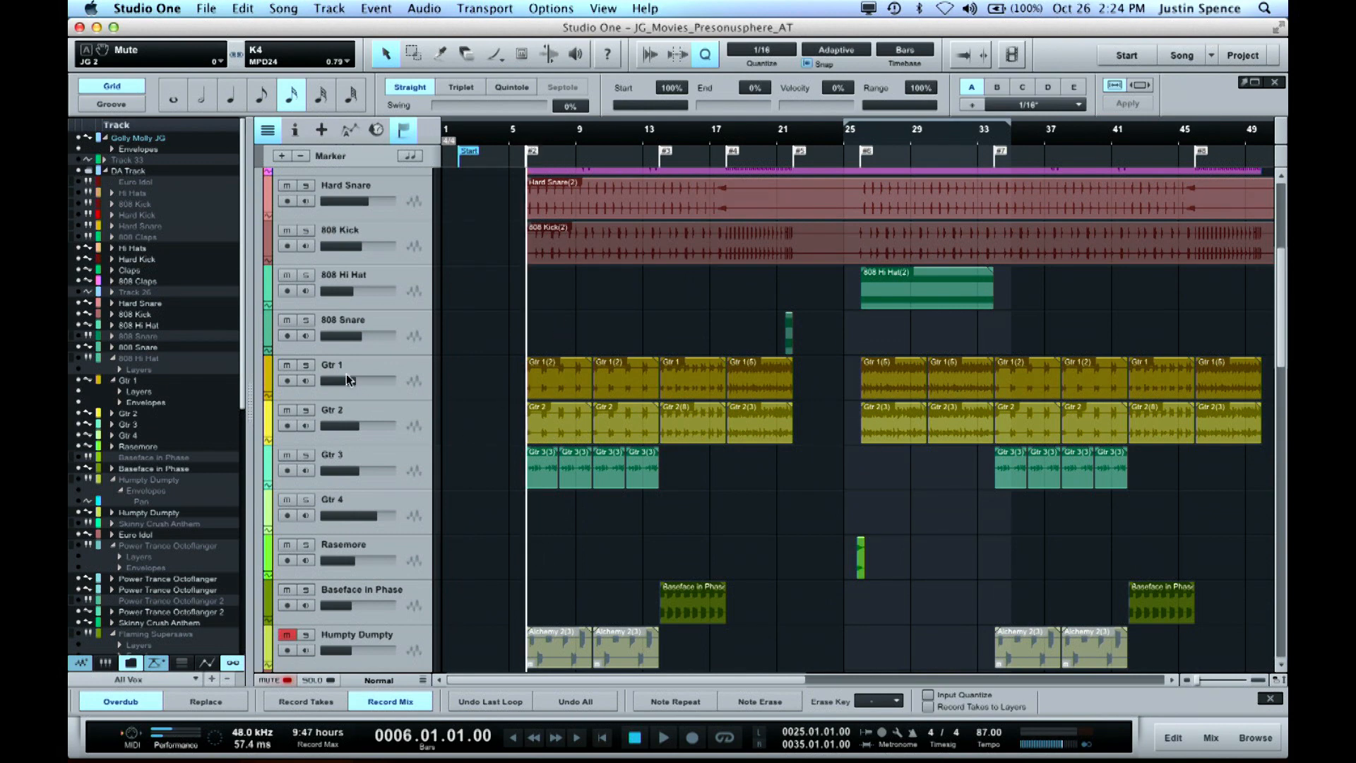
{"action": "key", "text": "s"}
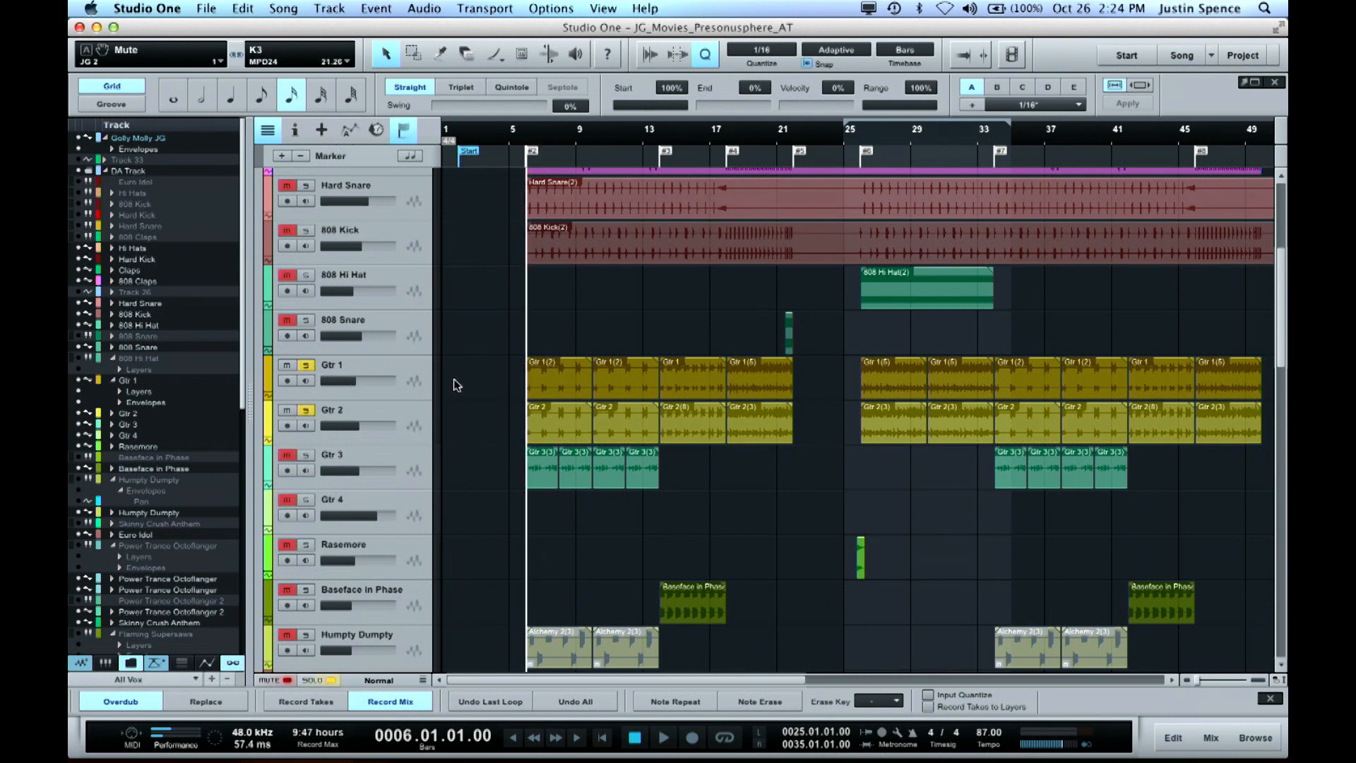
{"action": "left_click", "coordinate": [306, 411]}
{"action": "left_click", "coordinate": [307, 411]}
{"action": "key", "text": "space"}
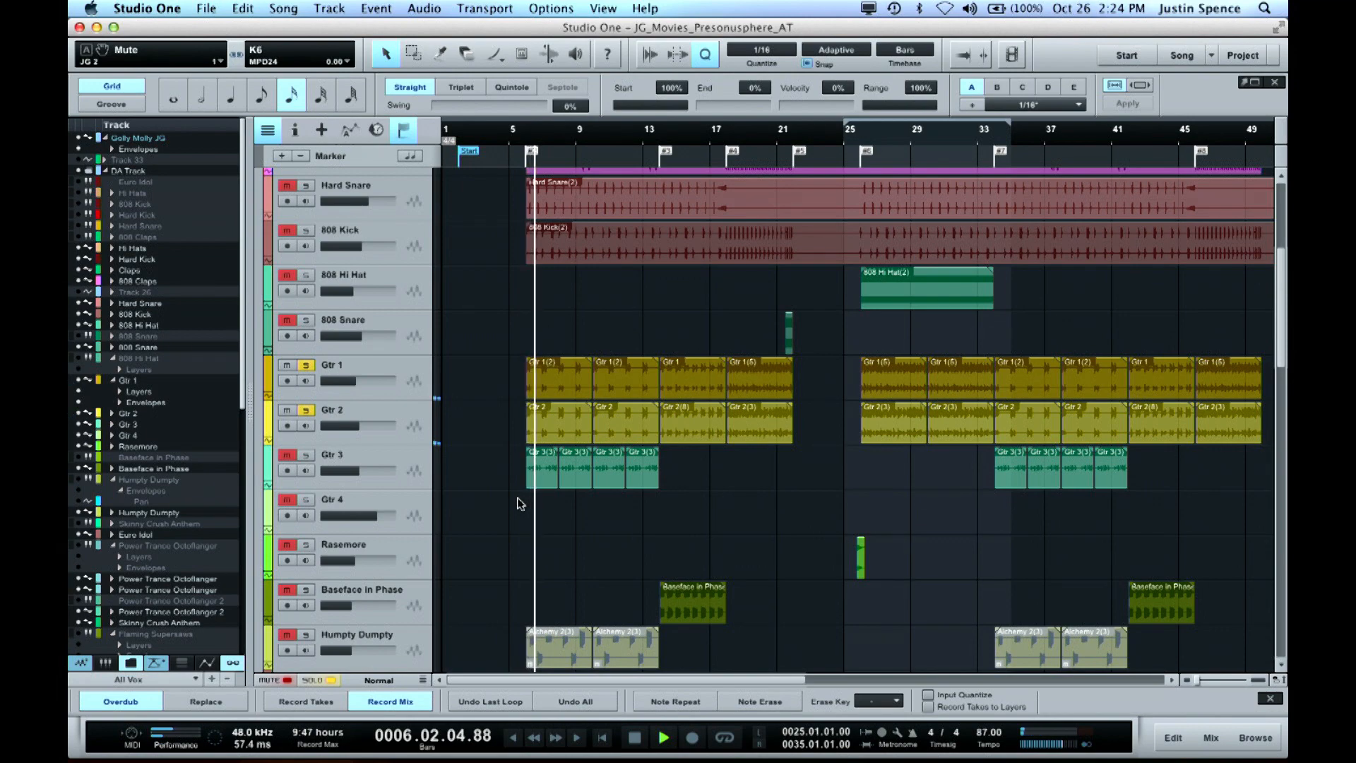
{"action": "key", "text": "e"}
{"action": "key", "text": "e"}
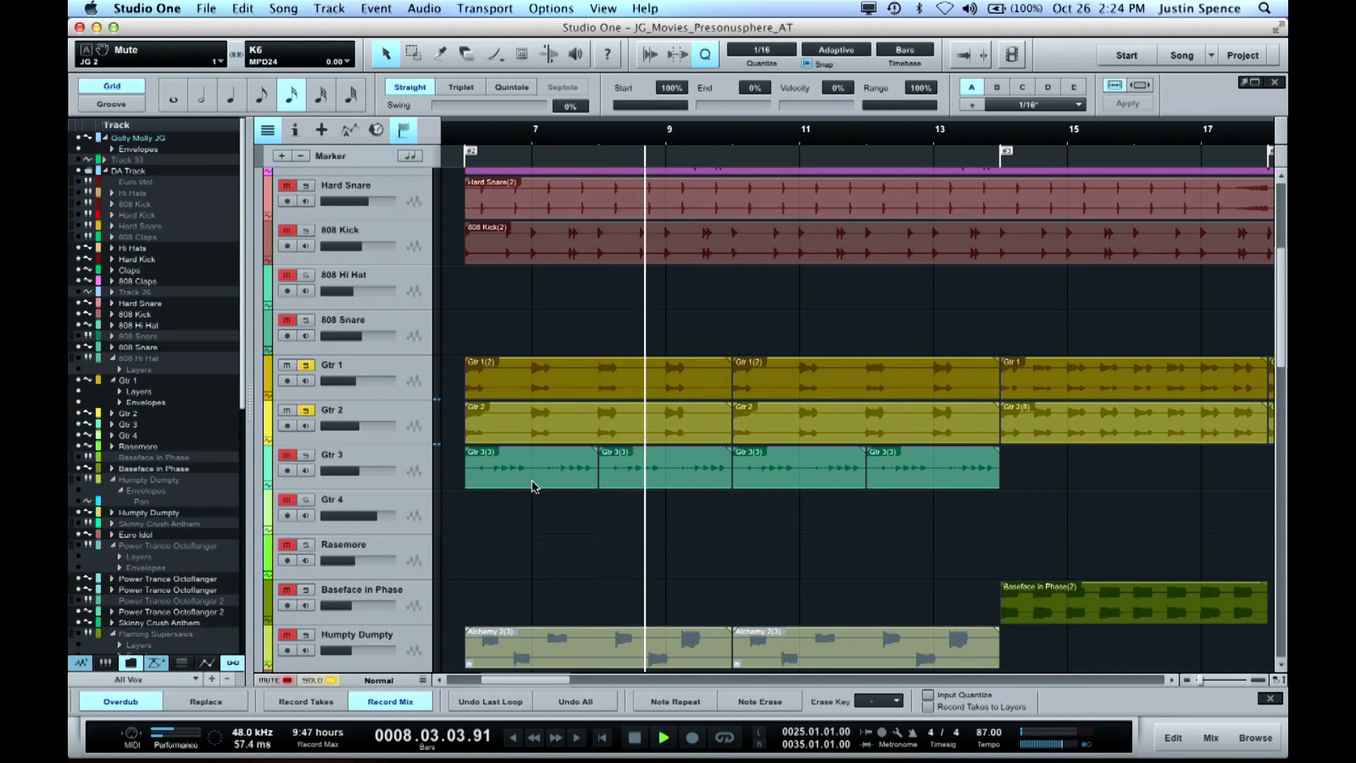
{"action": "key", "text": "space"}
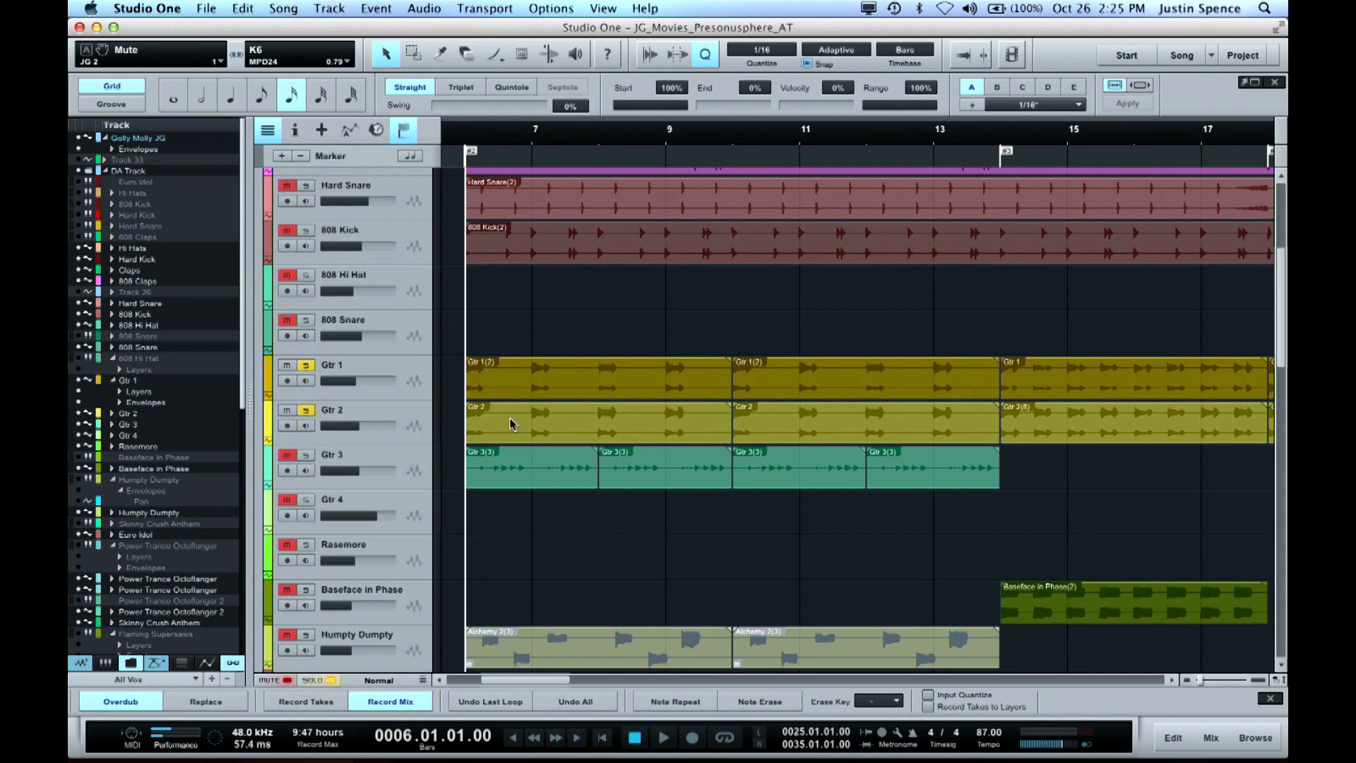
Save the song, add Gtr 3 to the soloed guitars and play them from bar 6, stopping after a few bars
{"action": "key", "text": "super+s"}
{"action": "left_click", "coordinate": [306, 455]}
{"action": "key", "text": "space"}
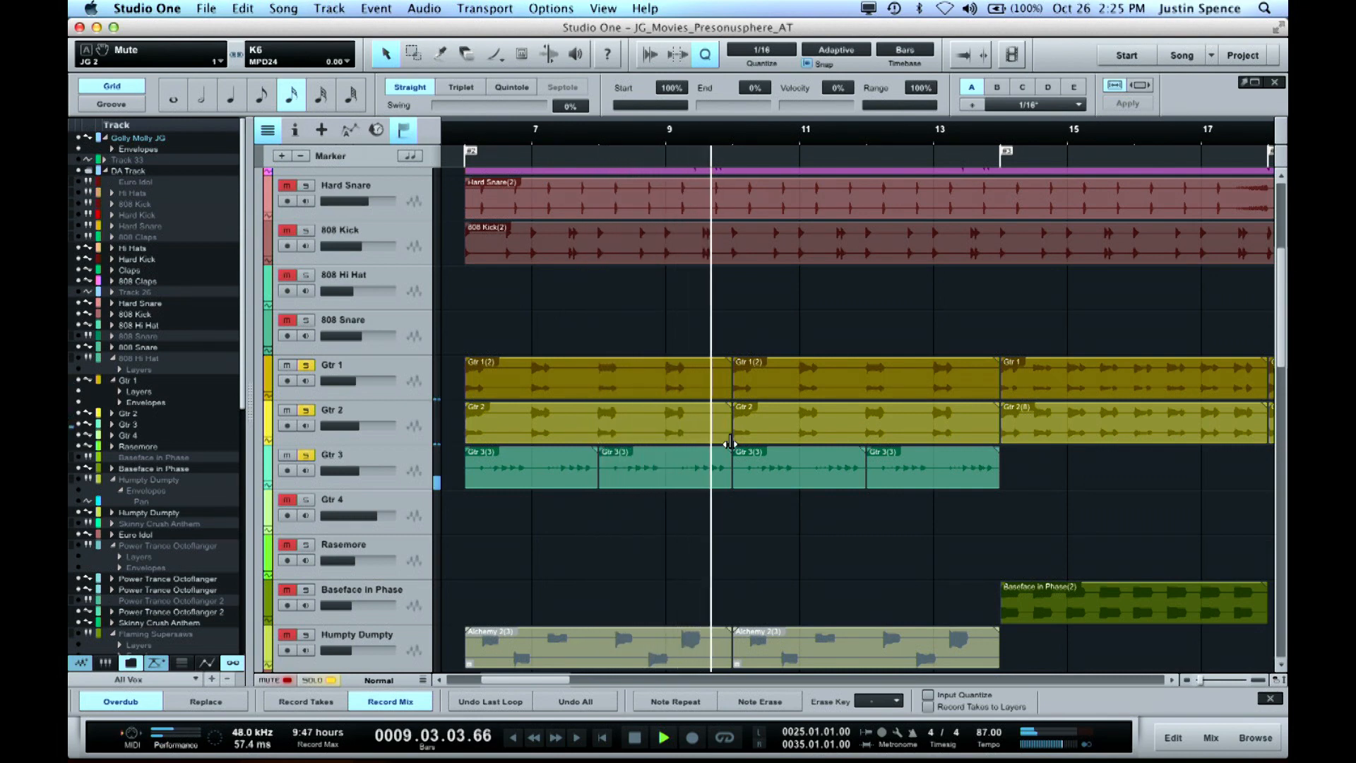
{"action": "key", "text": "space"}
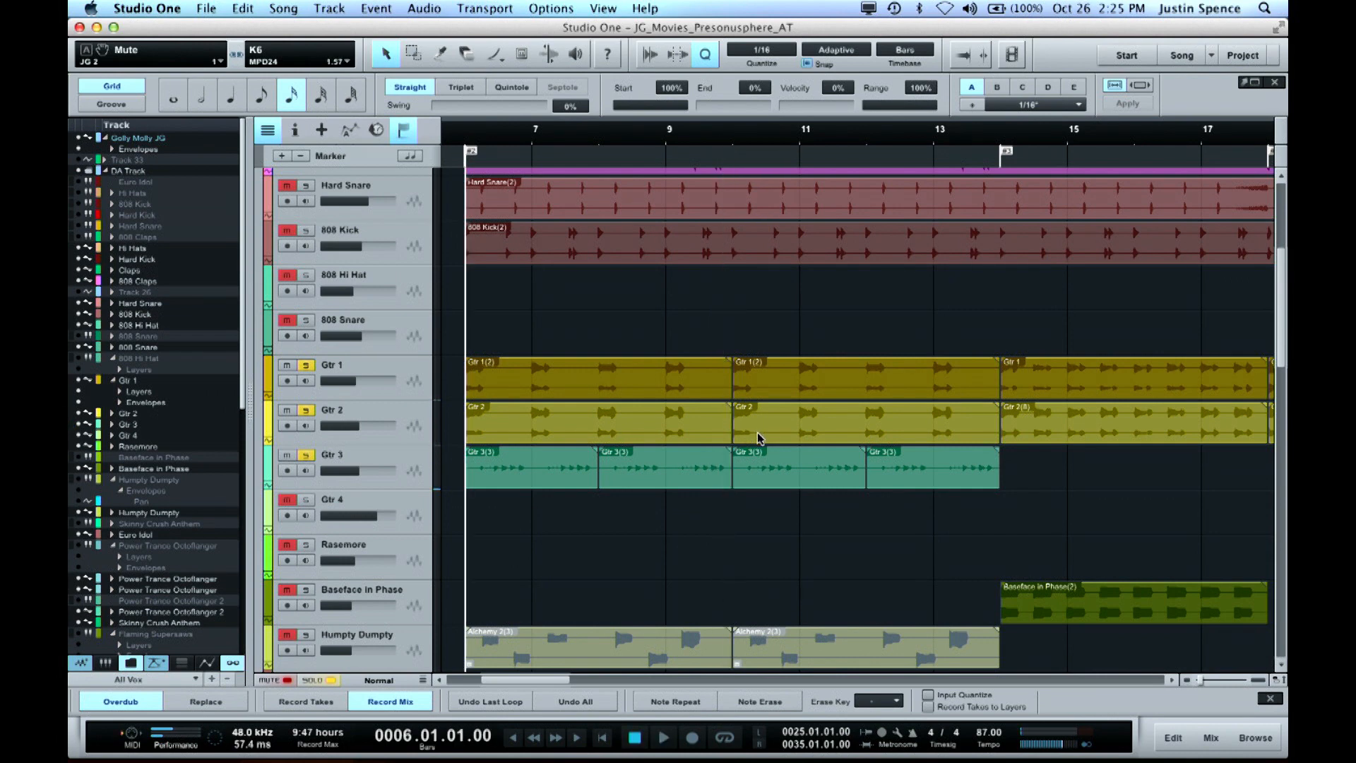
Add the 808 Snare, 808 Hi Hat and 808 Kick tracks to the soloed tracks
{"action": "key", "text": "w"}
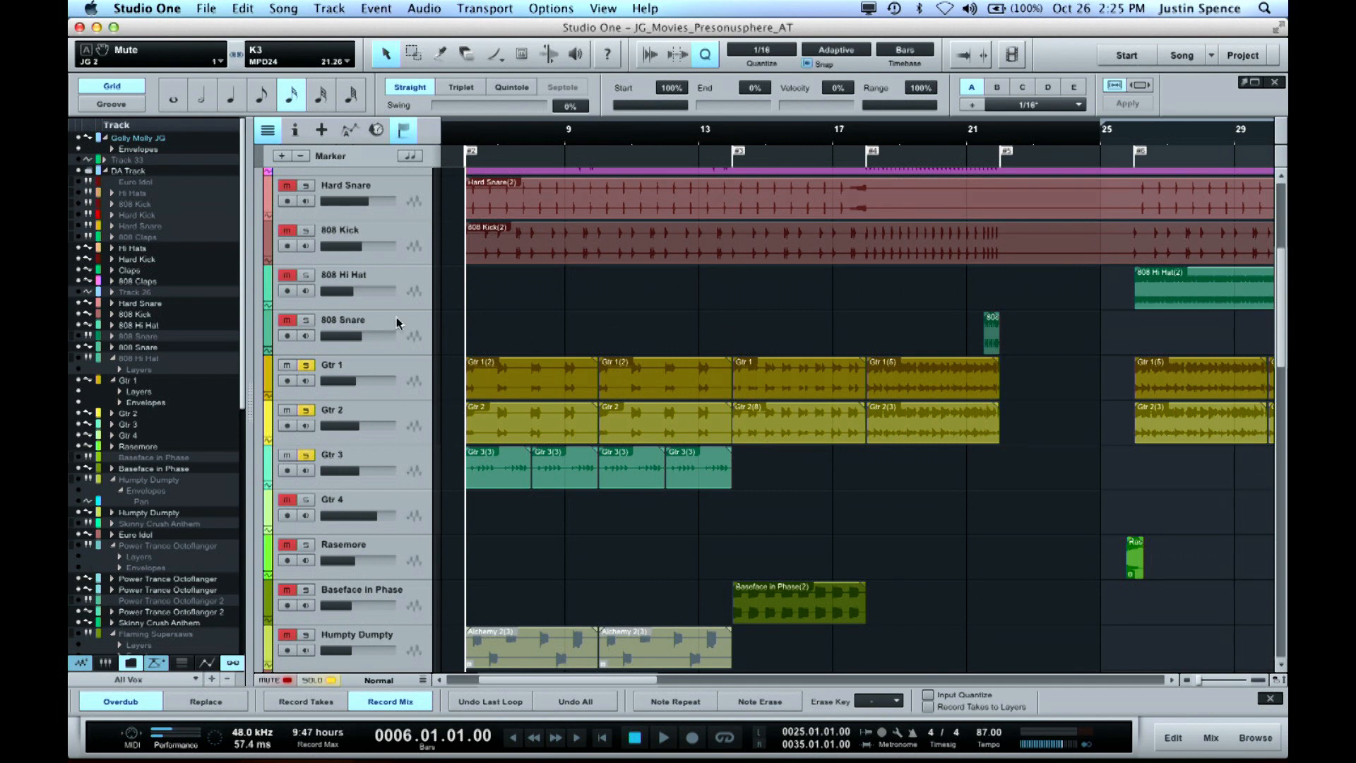
{"action": "left_click", "coordinate": [305, 322]}
{"action": "left_click", "coordinate": [303, 275]}
{"action": "left_click", "coordinate": [304, 231]}
Select the tracks from Hi Hats through Hard Snare, solo them together and start playback from bar 6
{"action": "scroll", "coordinate": [519, 294], "scroll_direction": "up", "scroll_amount": 5}
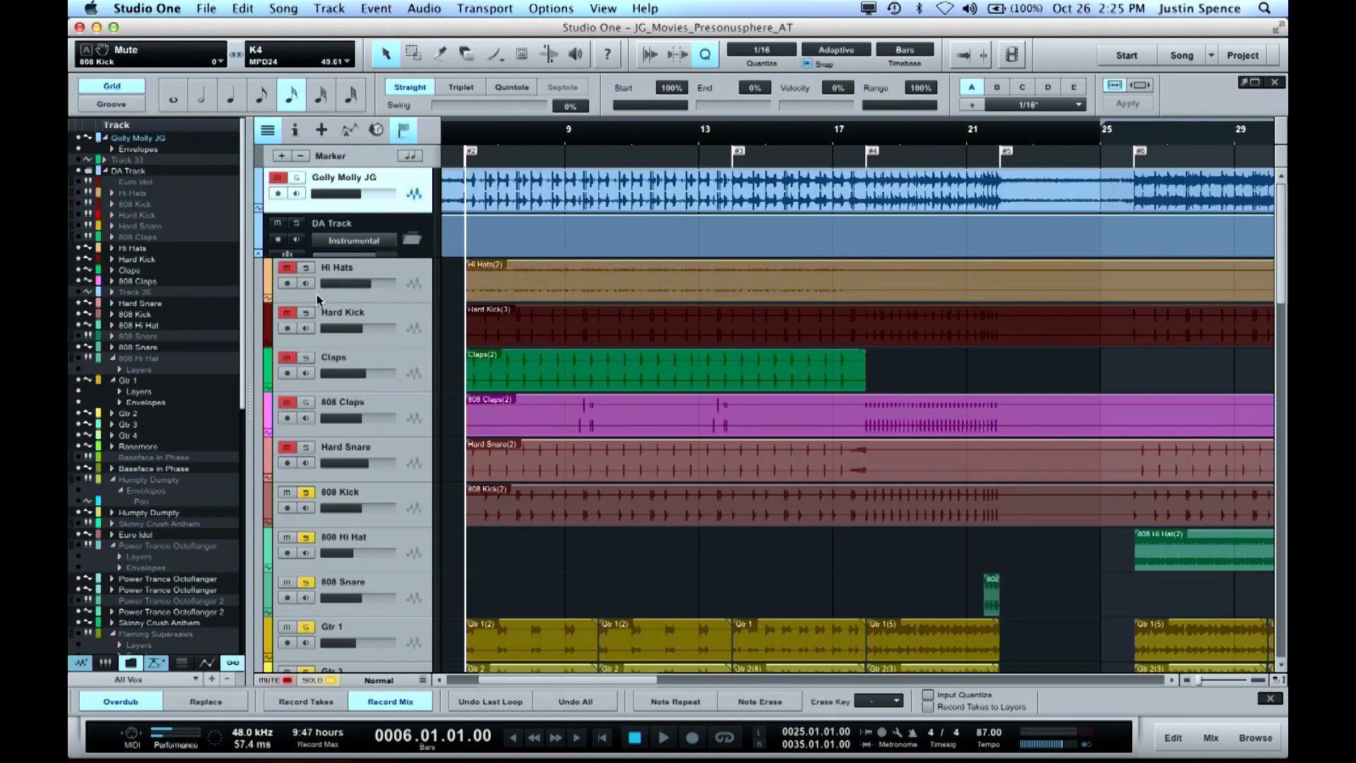
{"action": "left_click", "coordinate": [366, 274]}
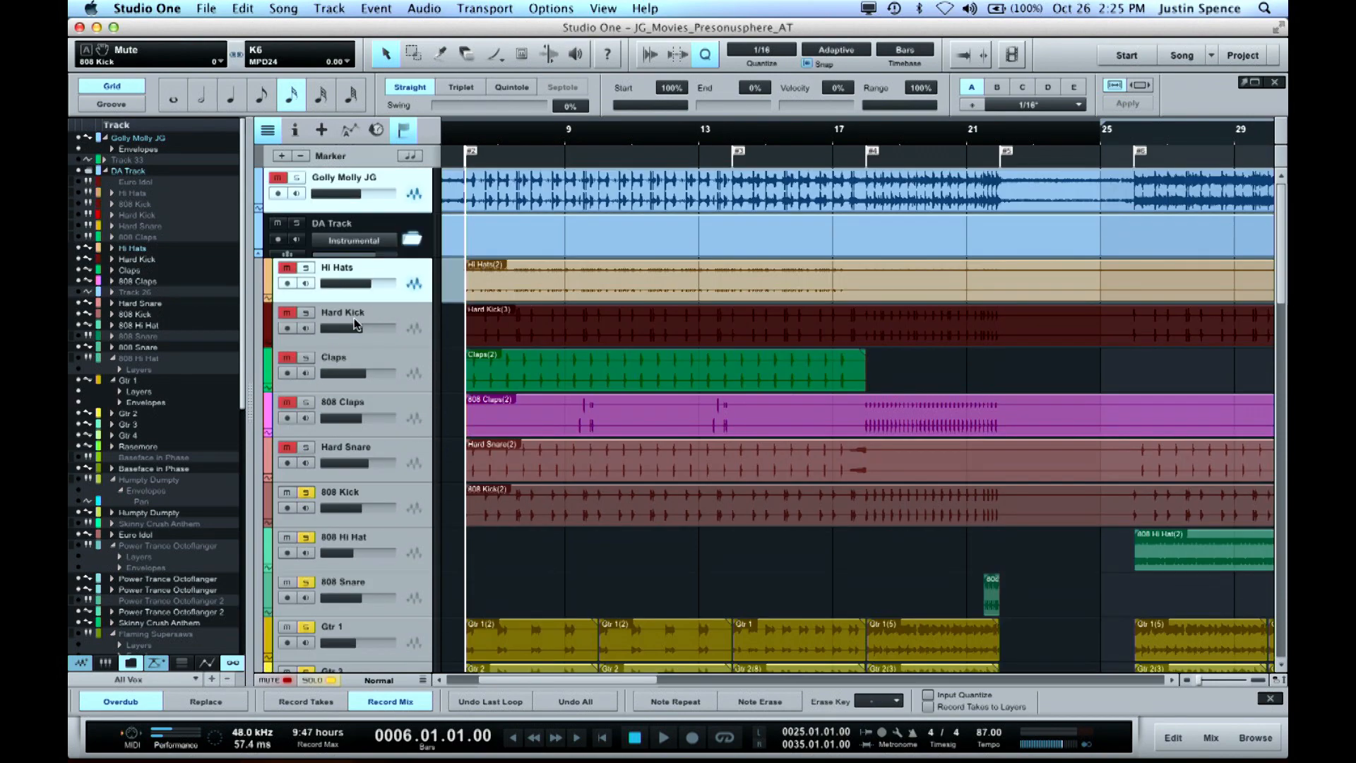
{"action": "left_click", "coordinate": [375, 456]}
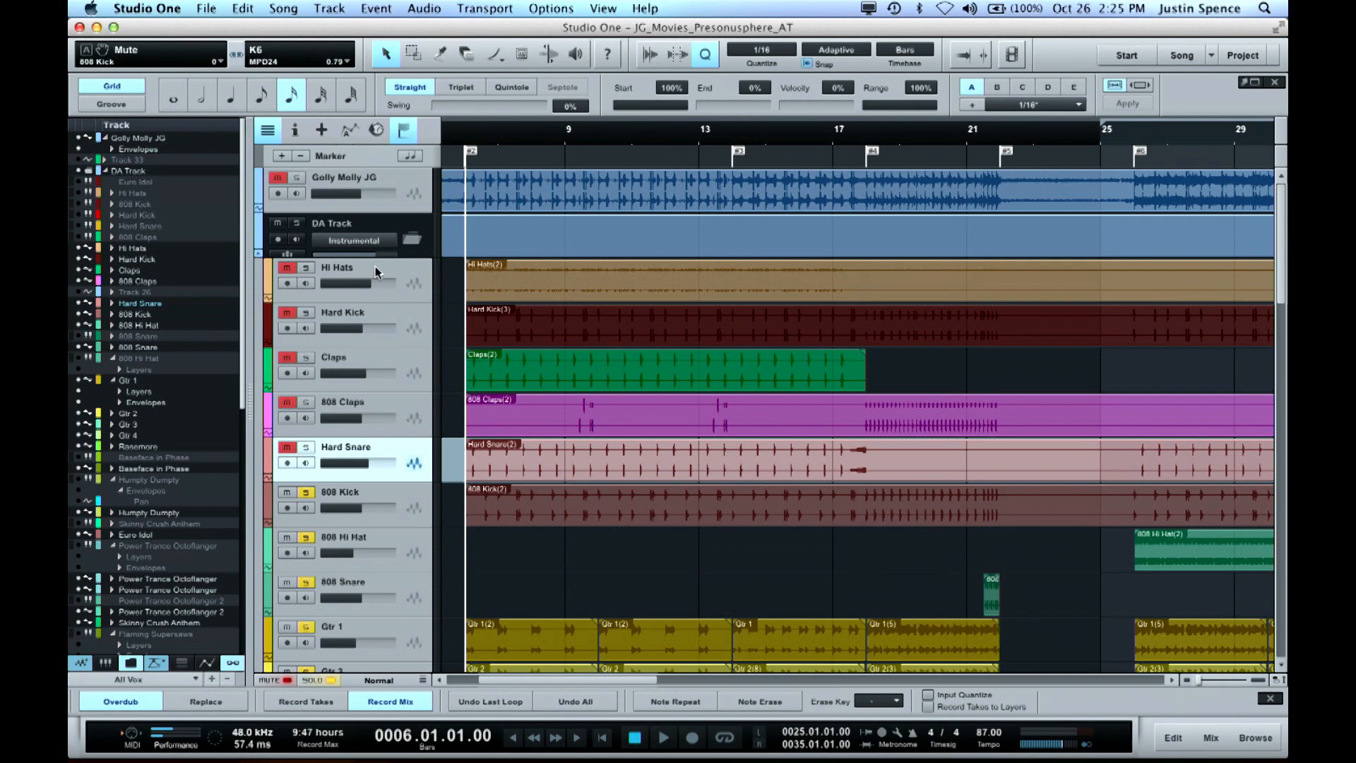
{"action": "left_click", "coordinate": [379, 276], "text": "shift"}
{"action": "left_click", "coordinate": [291, 267]}
{"action": "key", "text": "space"}
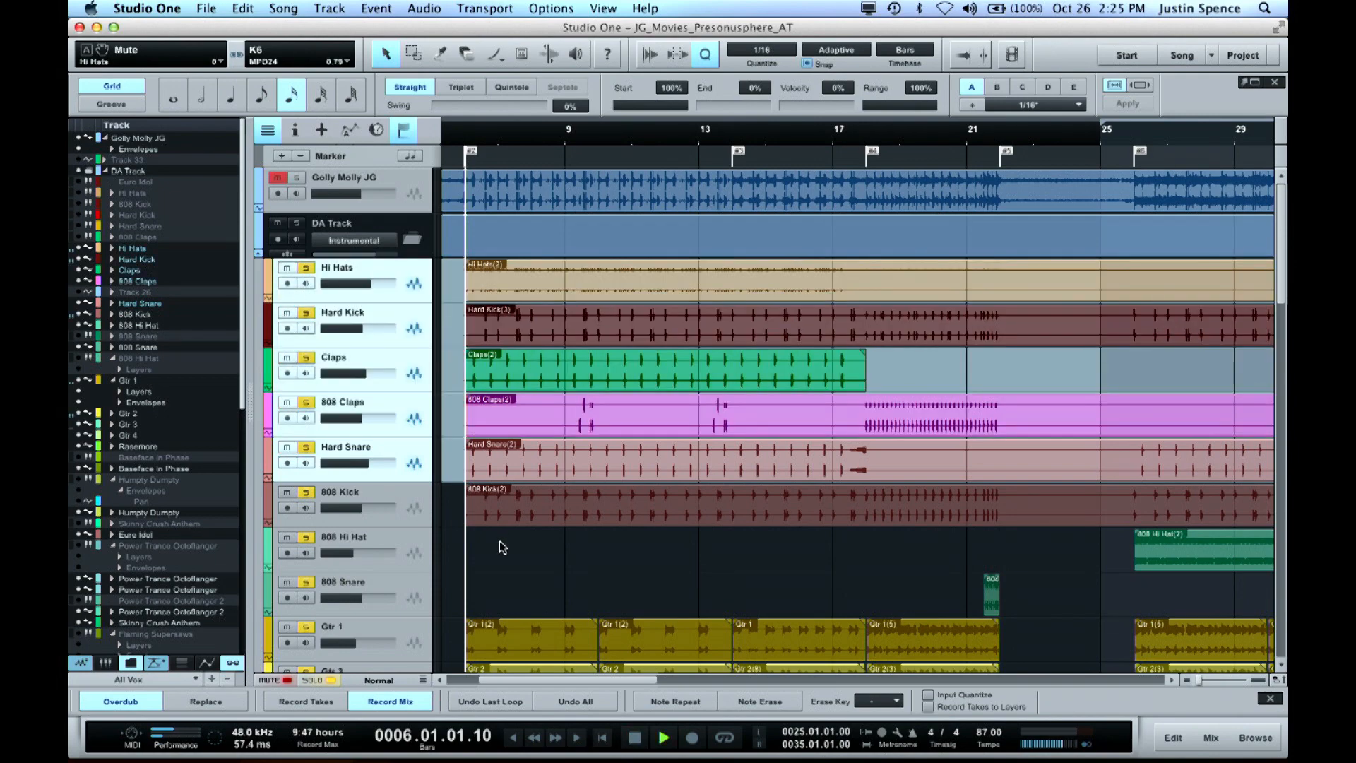
Stop the soloed drum and guitar playback and move the play position to the Start marker at bar 2
{"action": "scroll", "coordinate": [571, 555], "scroll_direction": "down", "scroll_amount": 5}
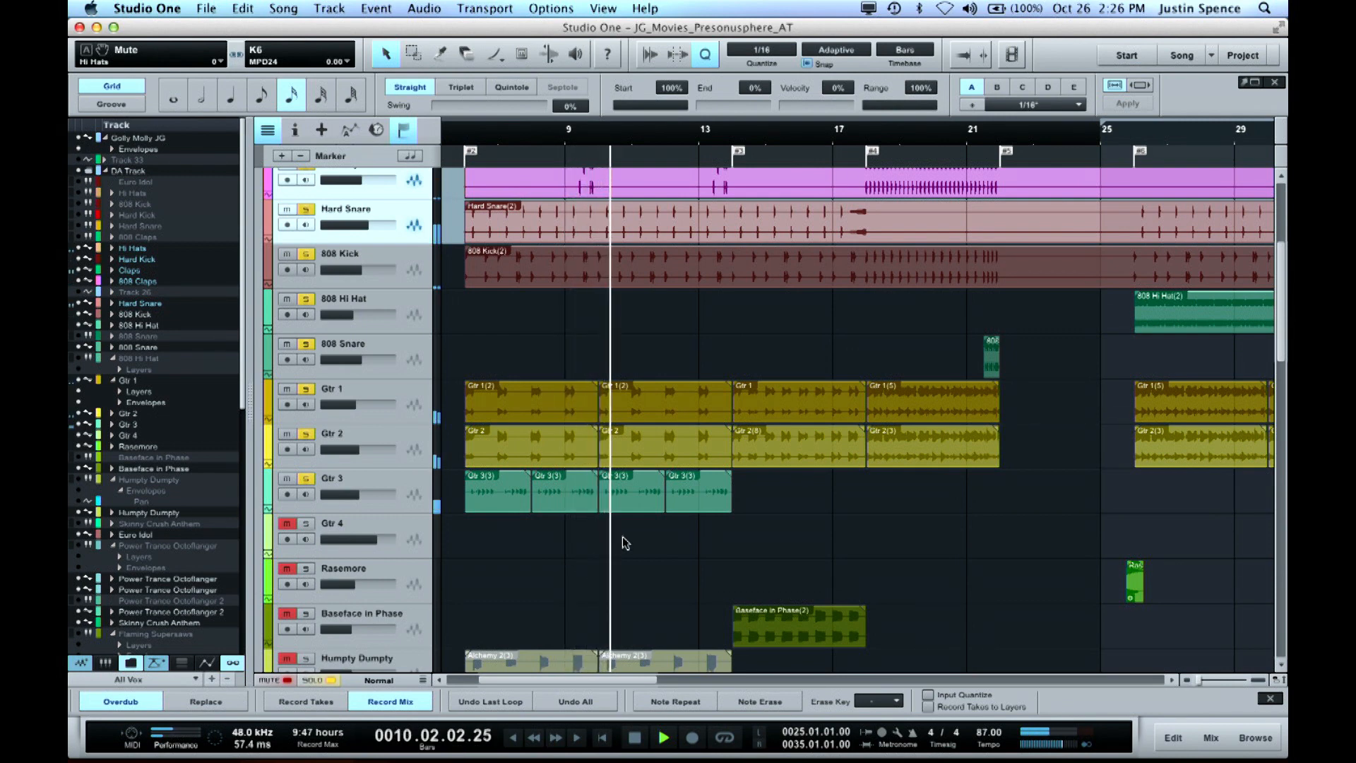
{"action": "key", "text": "space"}
{"action": "scroll", "coordinate": [590, 541], "scroll_direction": "down", "scroll_amount": 5}
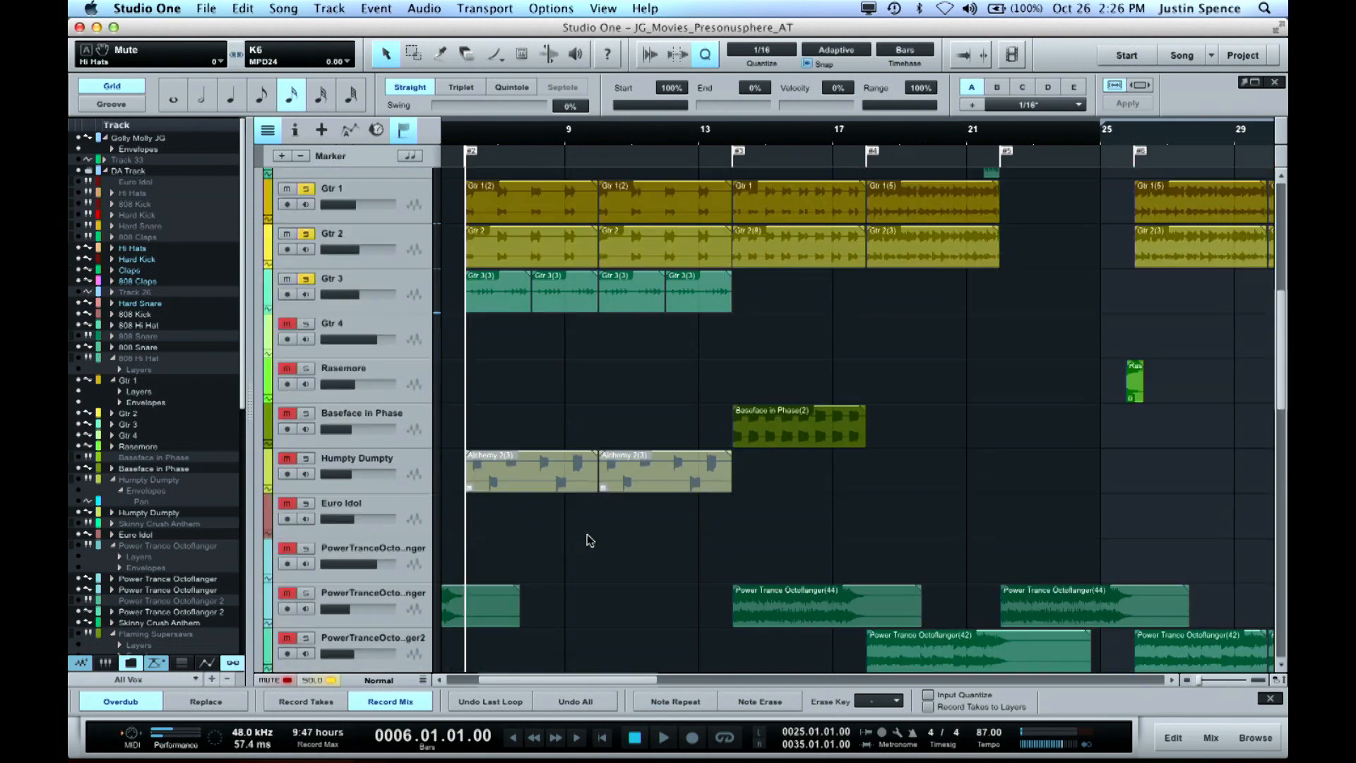
{"action": "scroll", "coordinate": [590, 541], "scroll_direction": "down", "scroll_amount": 5}
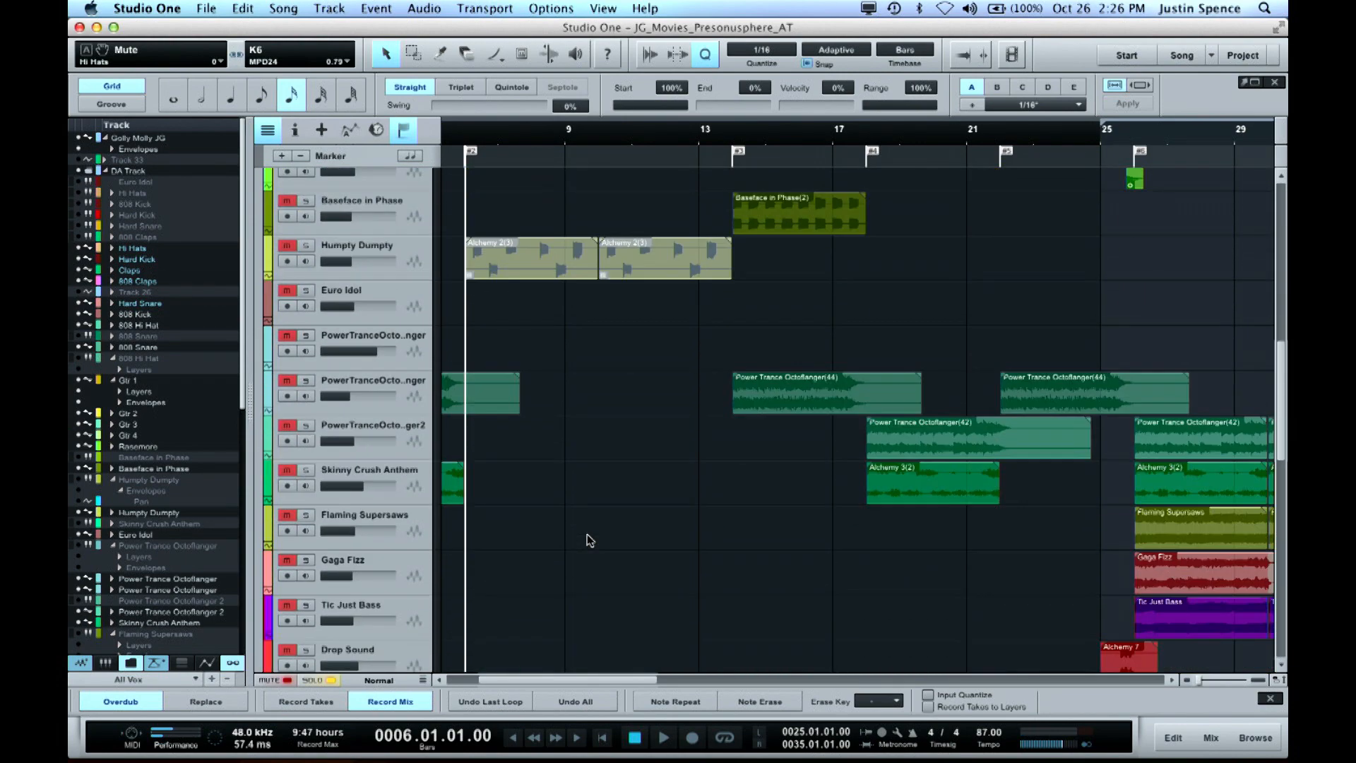
{"action": "scroll", "coordinate": [589, 540], "scroll_direction": "left", "scroll_amount": 3}
{"action": "scroll", "coordinate": [590, 541], "scroll_direction": "left", "scroll_amount": 2}
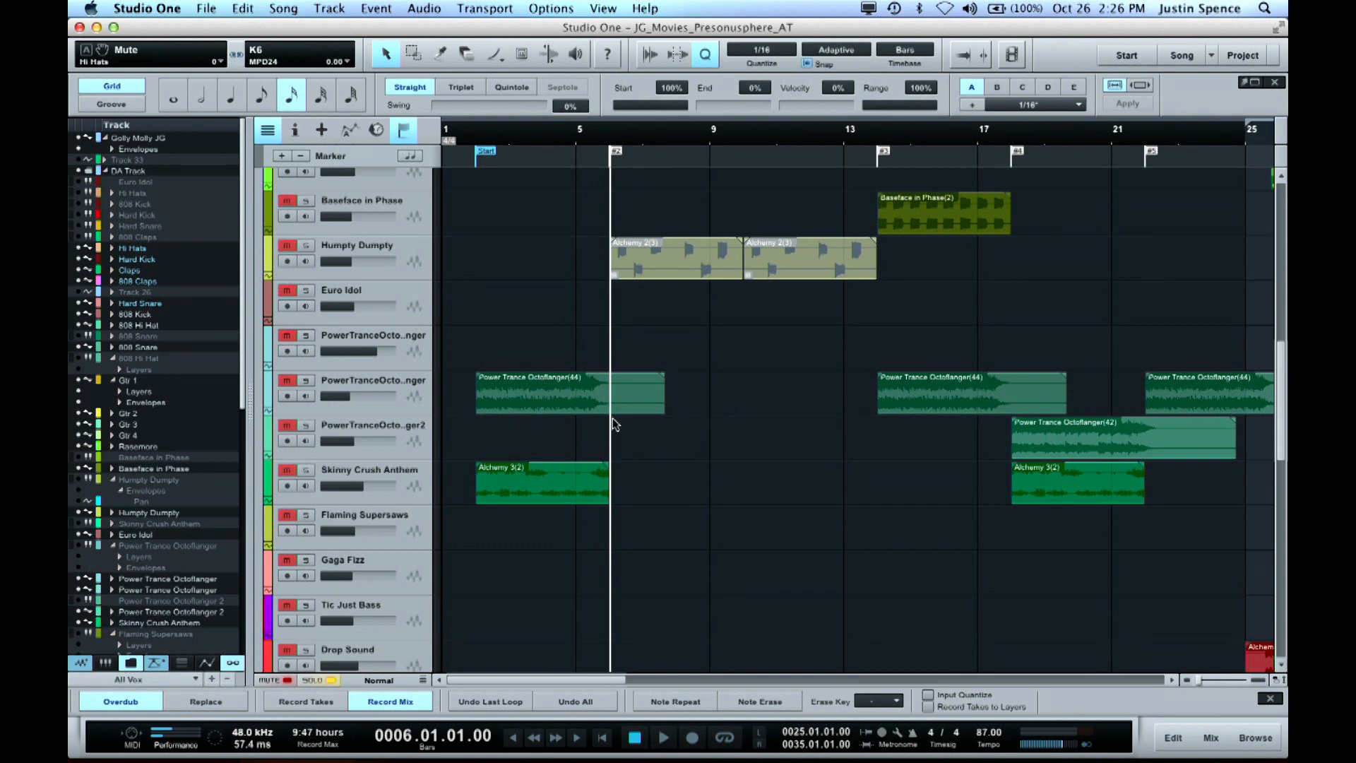
{"action": "left_click", "coordinate": [479, 151]}
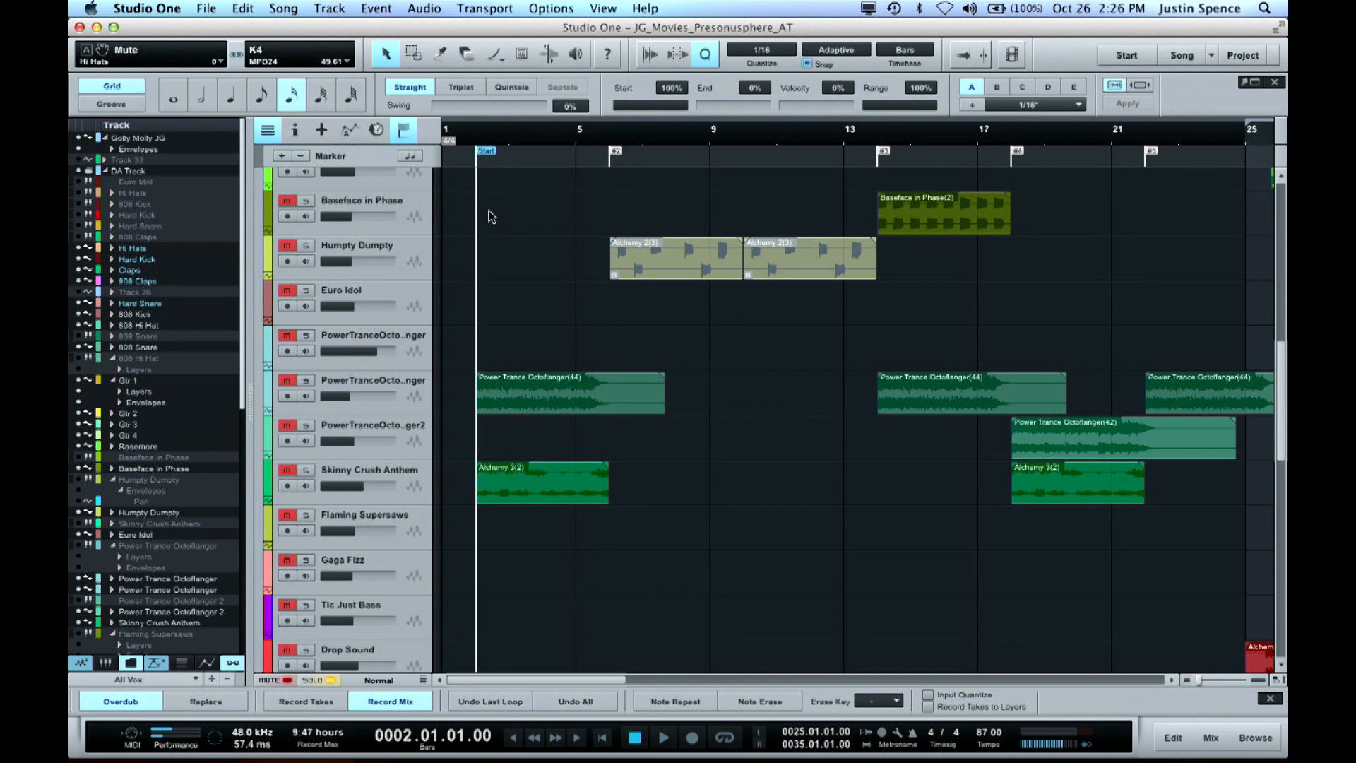
Solo the PowerTranceOctoflanger track that has a clip at bar 2, play it from there, and stop
{"action": "left_click", "coordinate": [305, 384]}
{"action": "left_click", "coordinate": [306, 384]}
{"action": "key", "text": "space"}
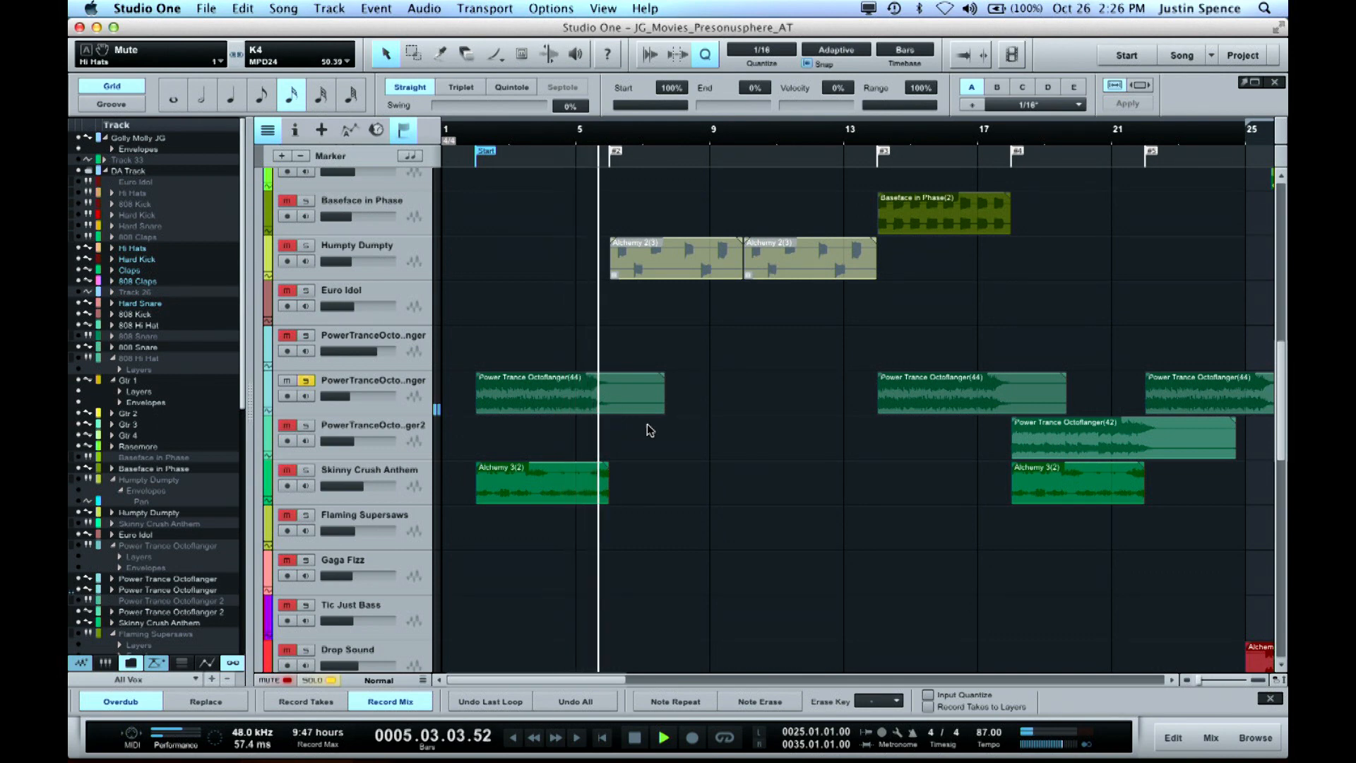
{"action": "key", "text": "space"}
Add Skinny Crush Anthem to the soloed Octoflanger track, play both from bar 2, and stop
{"action": "left_click", "coordinate": [286, 470]}
{"action": "left_click", "coordinate": [306, 470]}
{"action": "key", "text": "space"}
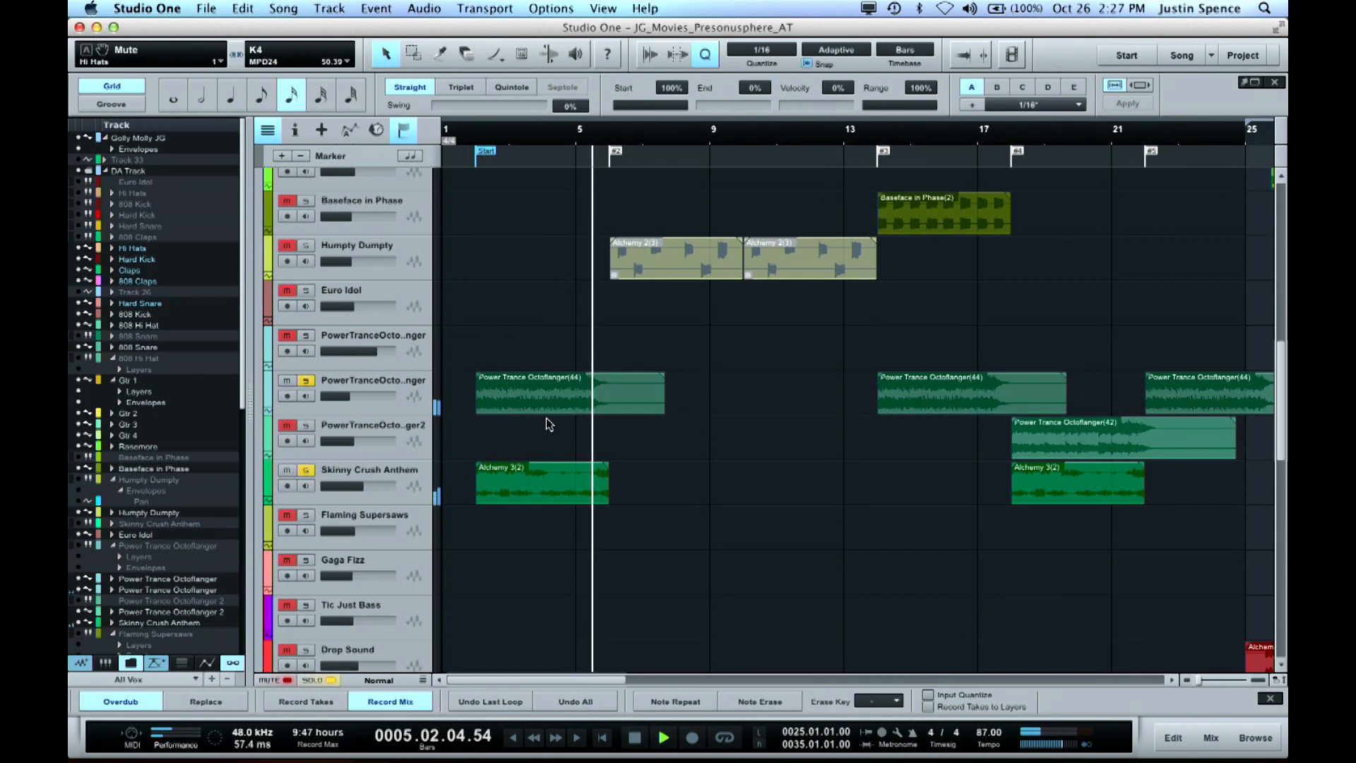
{"action": "key", "text": "space"}
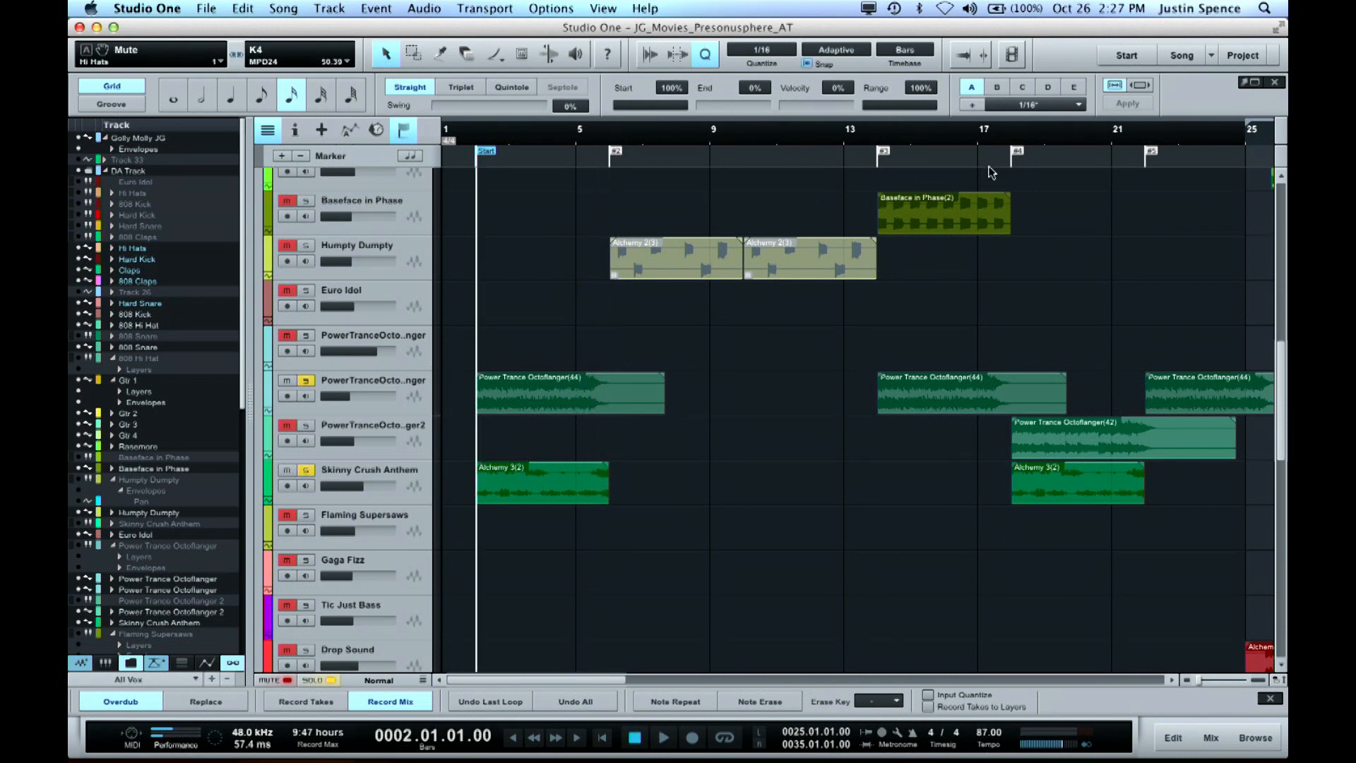
Play the mix from bar 2 with all solos cleared, changing the track height to Medium
{"action": "left_click", "coordinate": [311, 383], "text": "alt"}
{"action": "left_click", "coordinate": [311, 383]}
{"action": "key", "text": "space"}
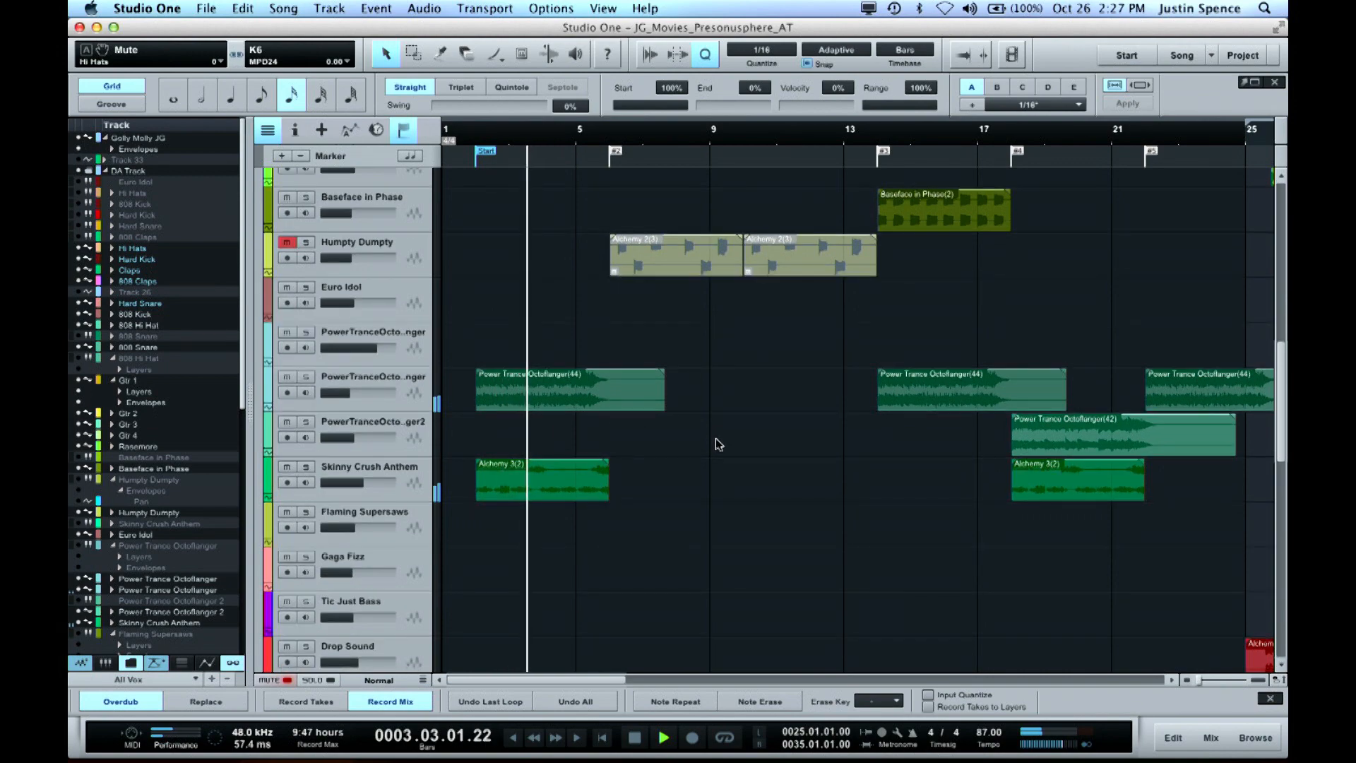
{"action": "scroll", "coordinate": [719, 444], "scroll_direction": "down", "scroll_amount": 2}
{"action": "key", "text": "shift+w"}
{"action": "key", "text": "shift+w"}
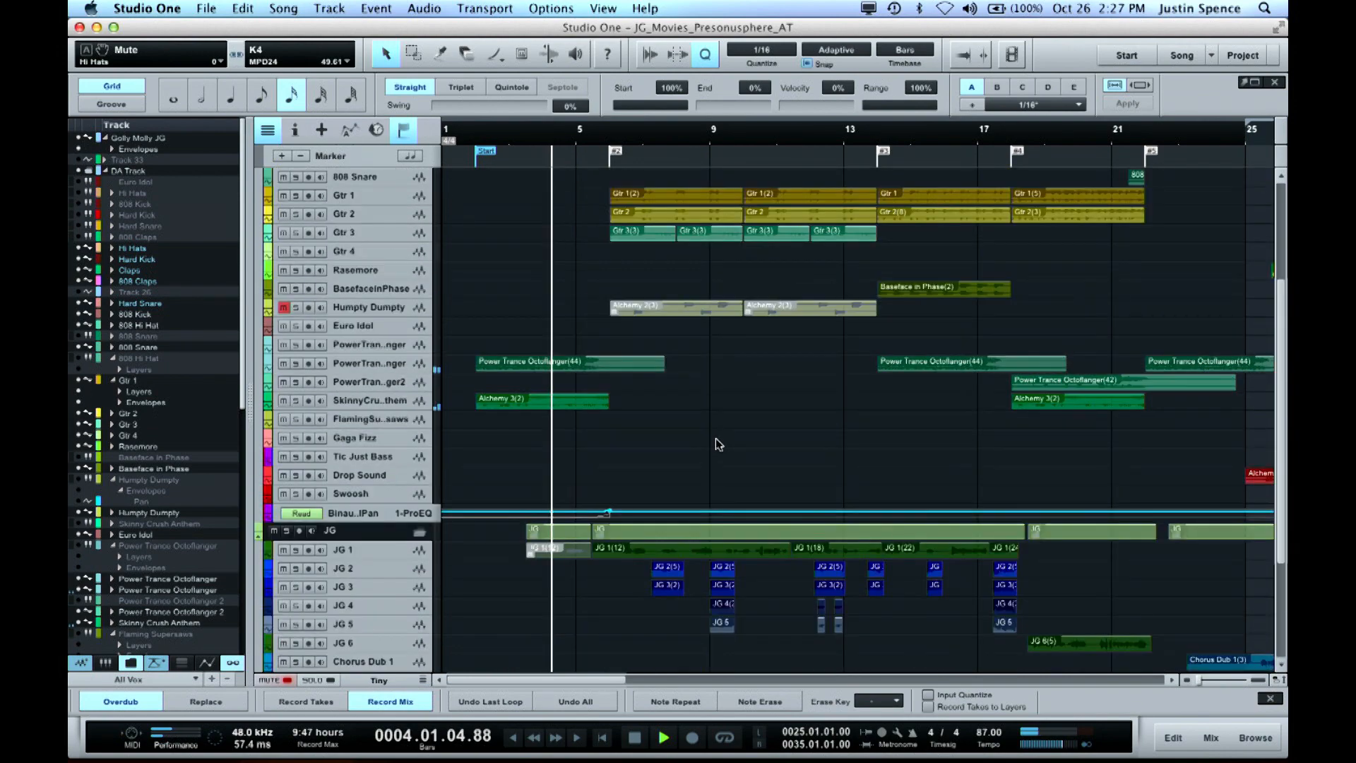
{"action": "key", "text": "shift+e"}
{"action": "key", "text": "shift+e"}
{"action": "key", "text": "shift+e"}
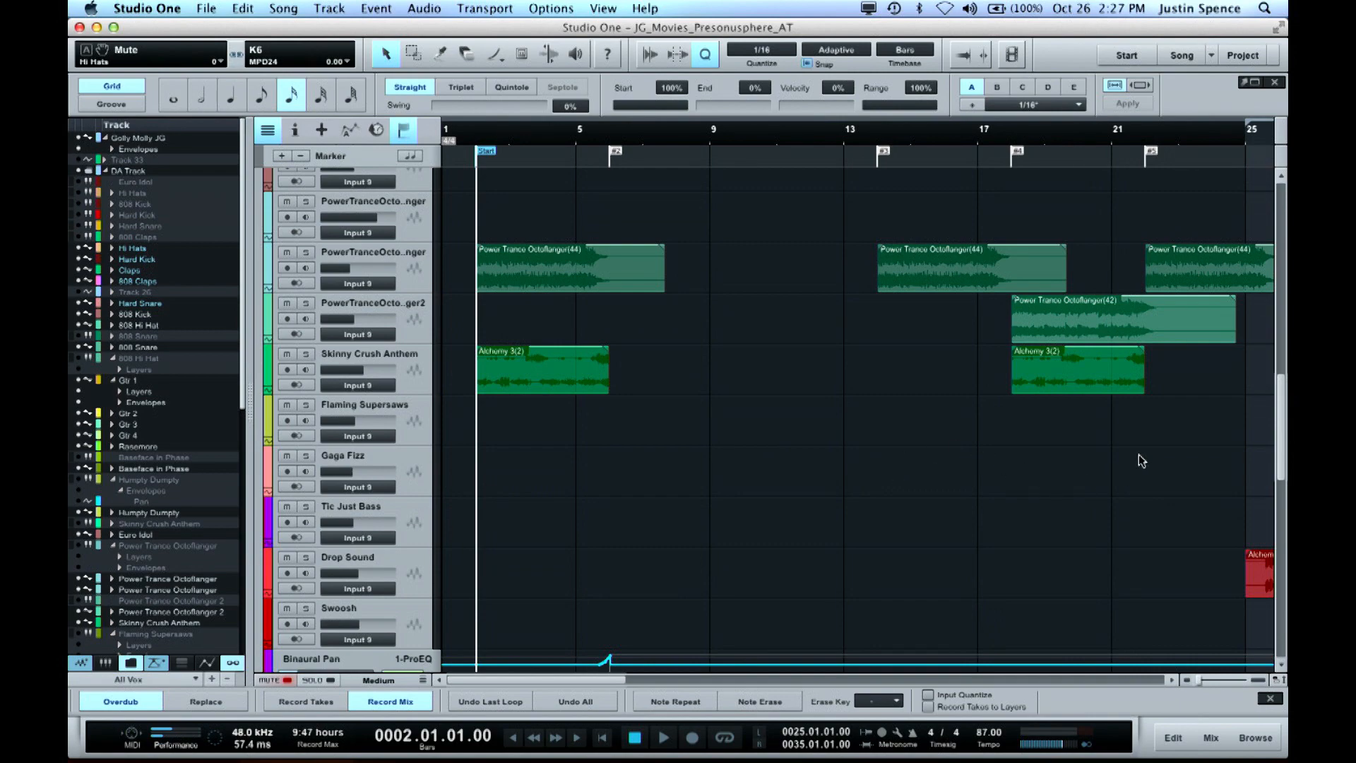
Play the full mix from bar 18 to about bar 32, zoomed out to show the following sections, and stop
{"action": "left_click", "coordinate": [1012, 135]}
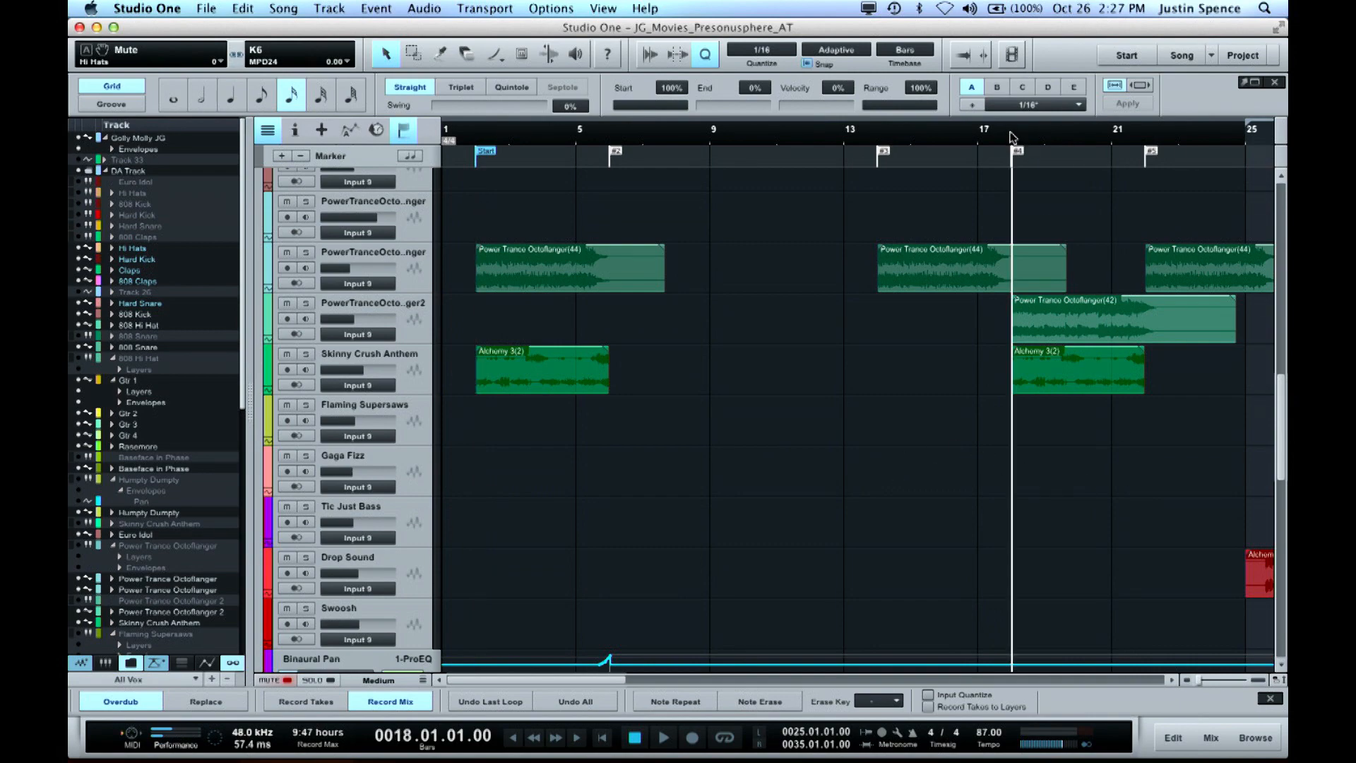
{"action": "scroll", "coordinate": [1040, 374], "scroll_direction": "up", "scroll_amount": 10}
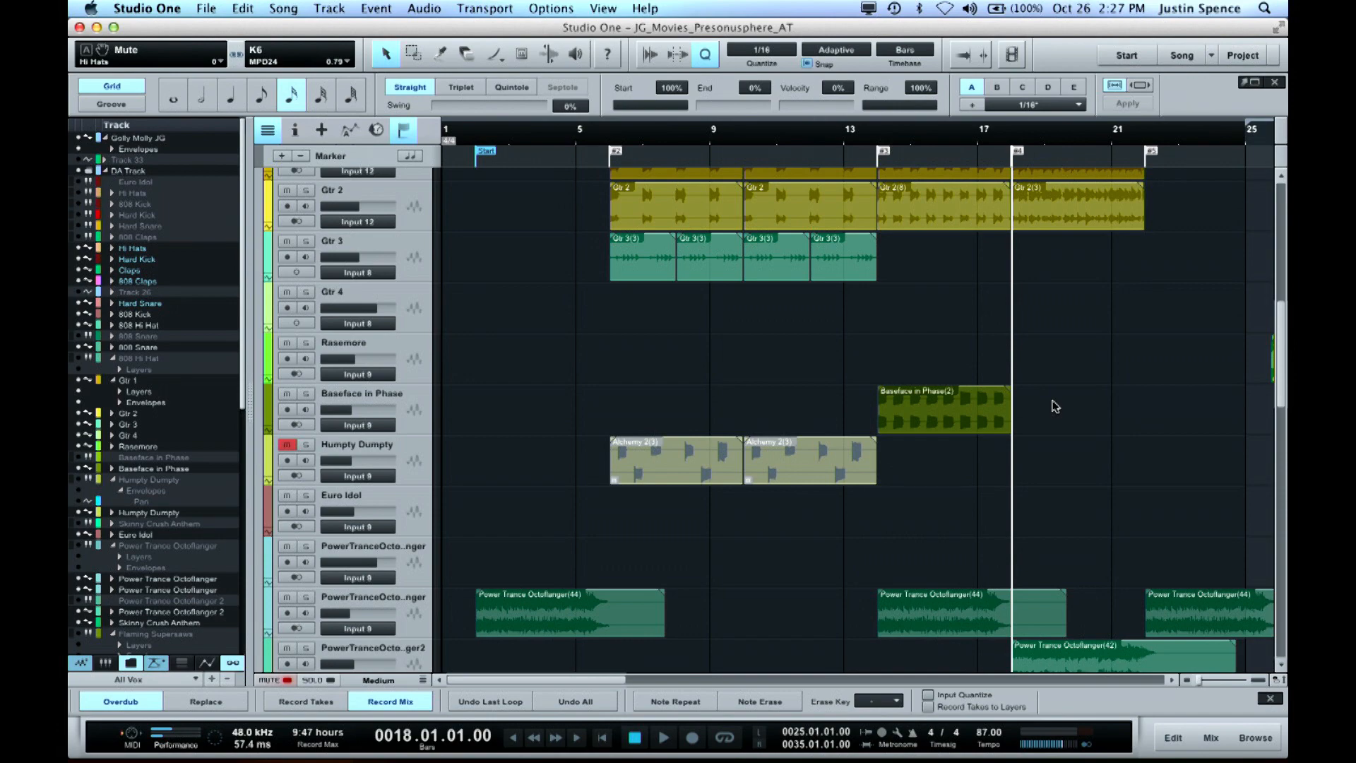
{"action": "scroll", "coordinate": [1055, 406], "scroll_direction": "down", "scroll_amount": 7}
{"action": "key", "text": "space"}
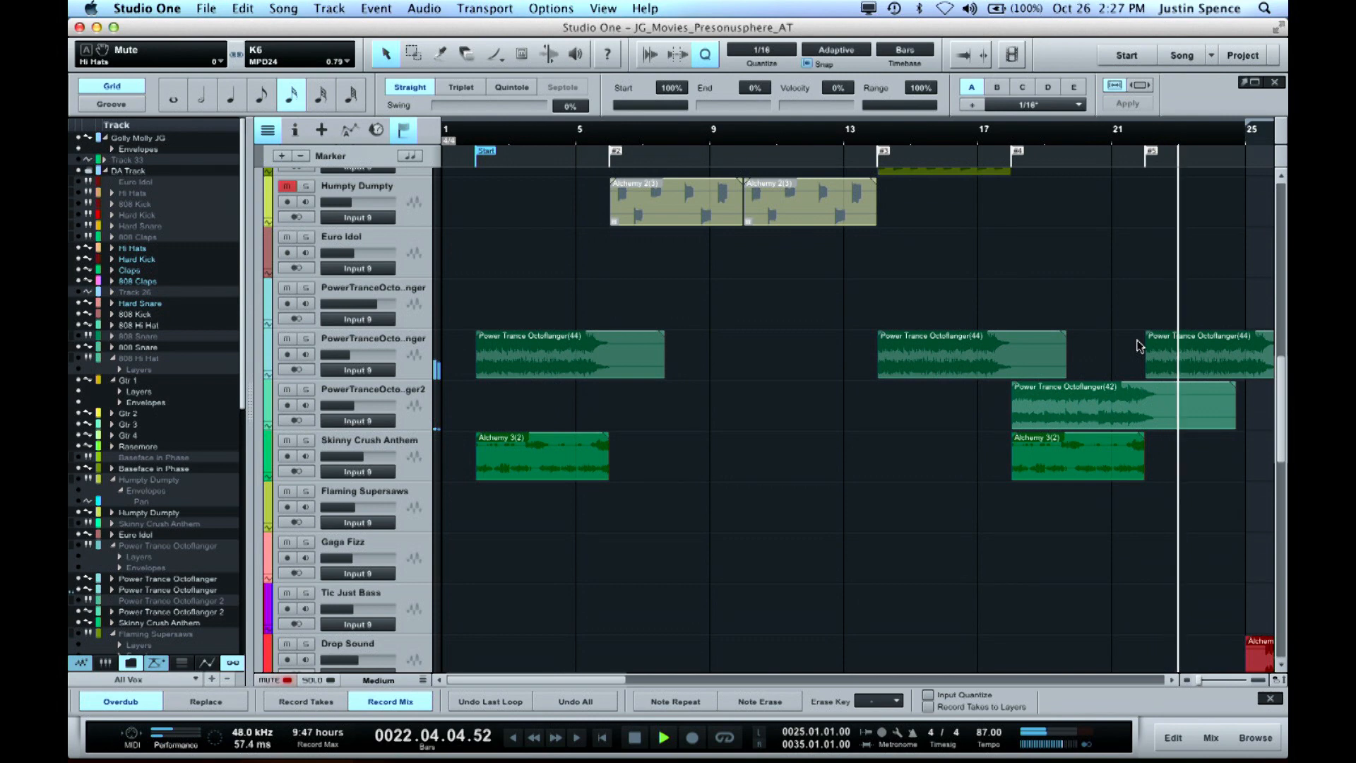
{"action": "key", "text": "w"}
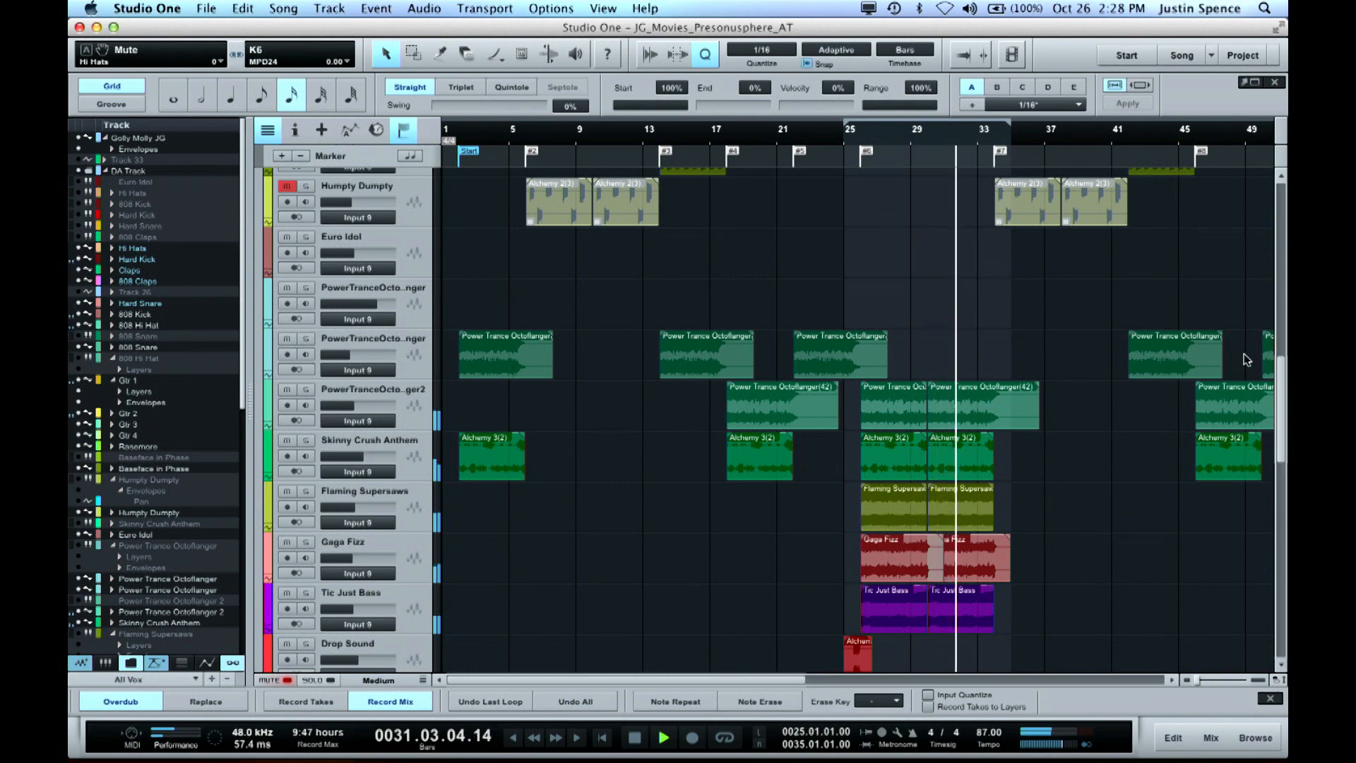
{"action": "scroll", "coordinate": [1098, 334], "scroll_direction": "up", "scroll_amount": 15}
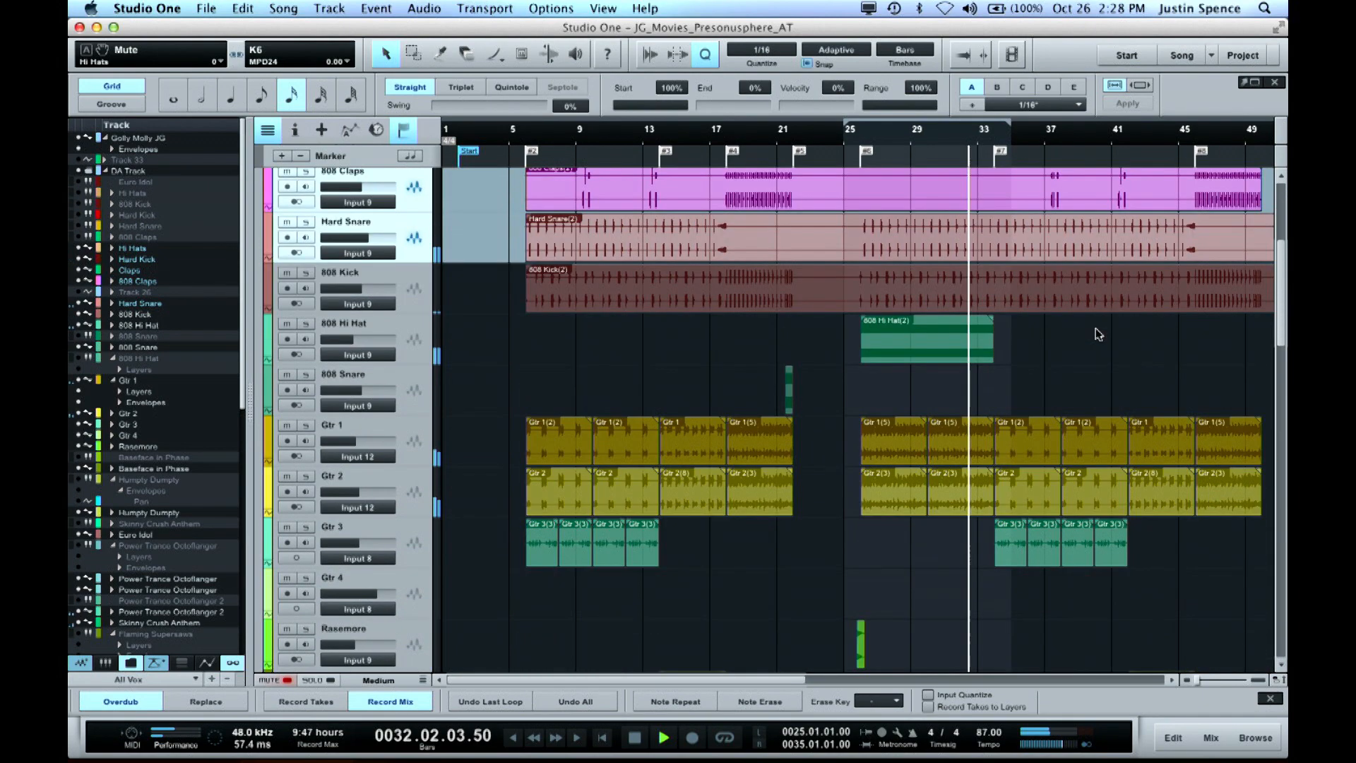
{"action": "key", "text": "space"}
Solo Gtr 1 and Gtr 2, play them from bar 26, and stop
{"action": "left_click", "coordinate": [859, 133]}
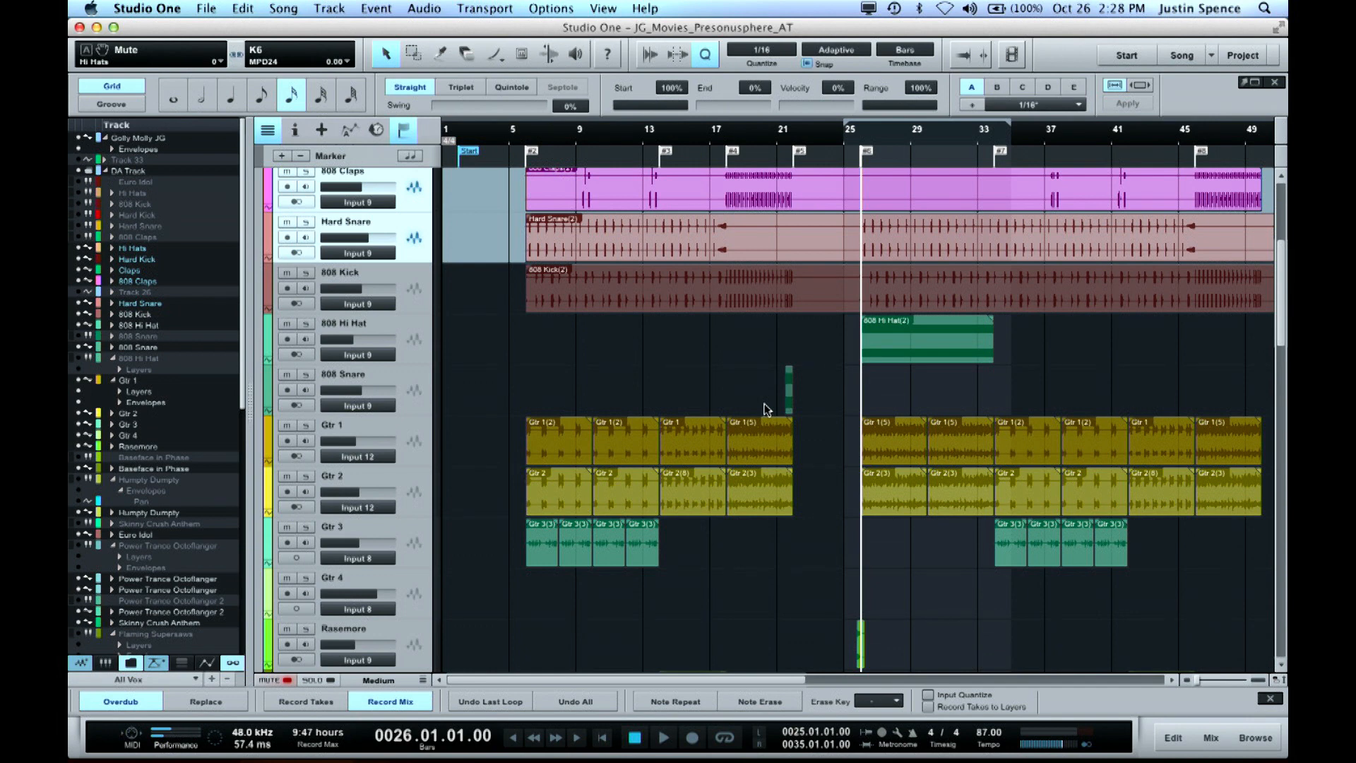
{"action": "left_click", "coordinate": [306, 425]}
{"action": "key", "text": "space"}
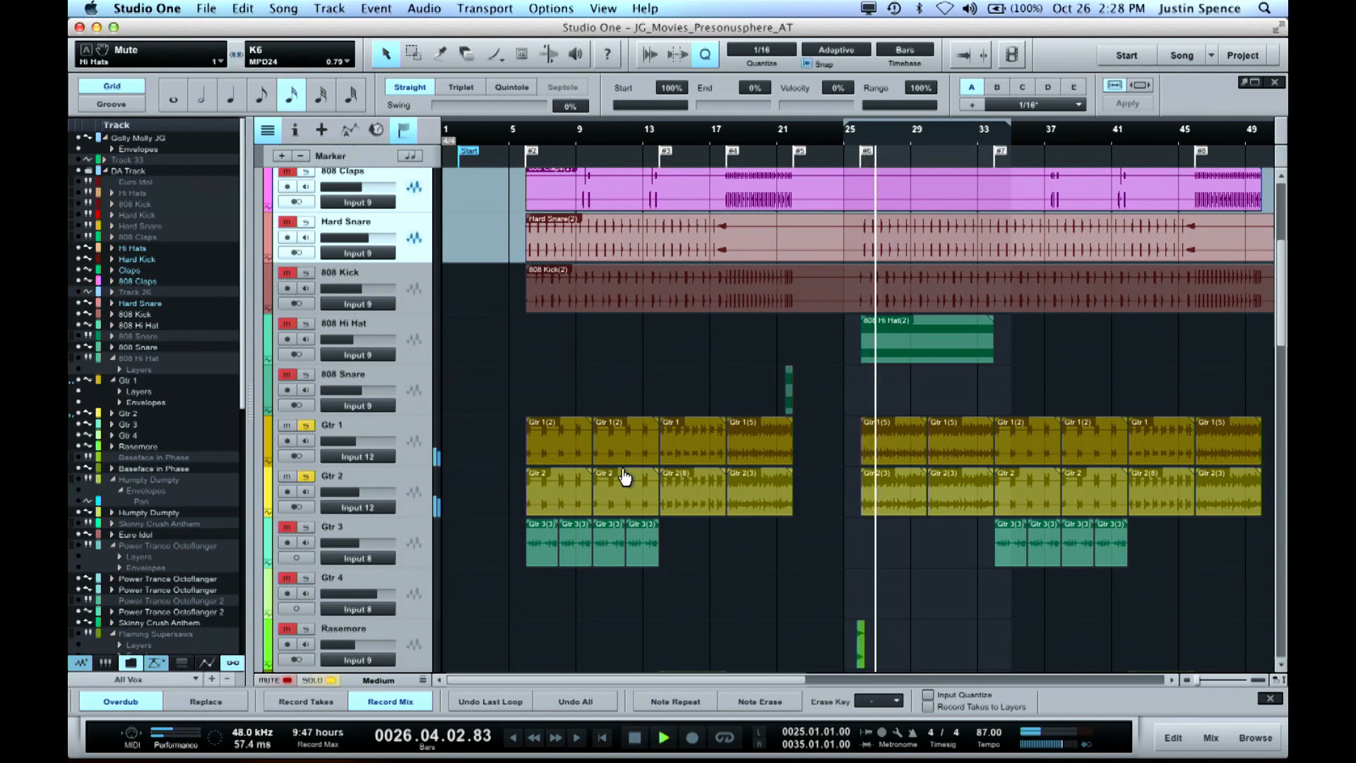
{"action": "key", "text": "space"}
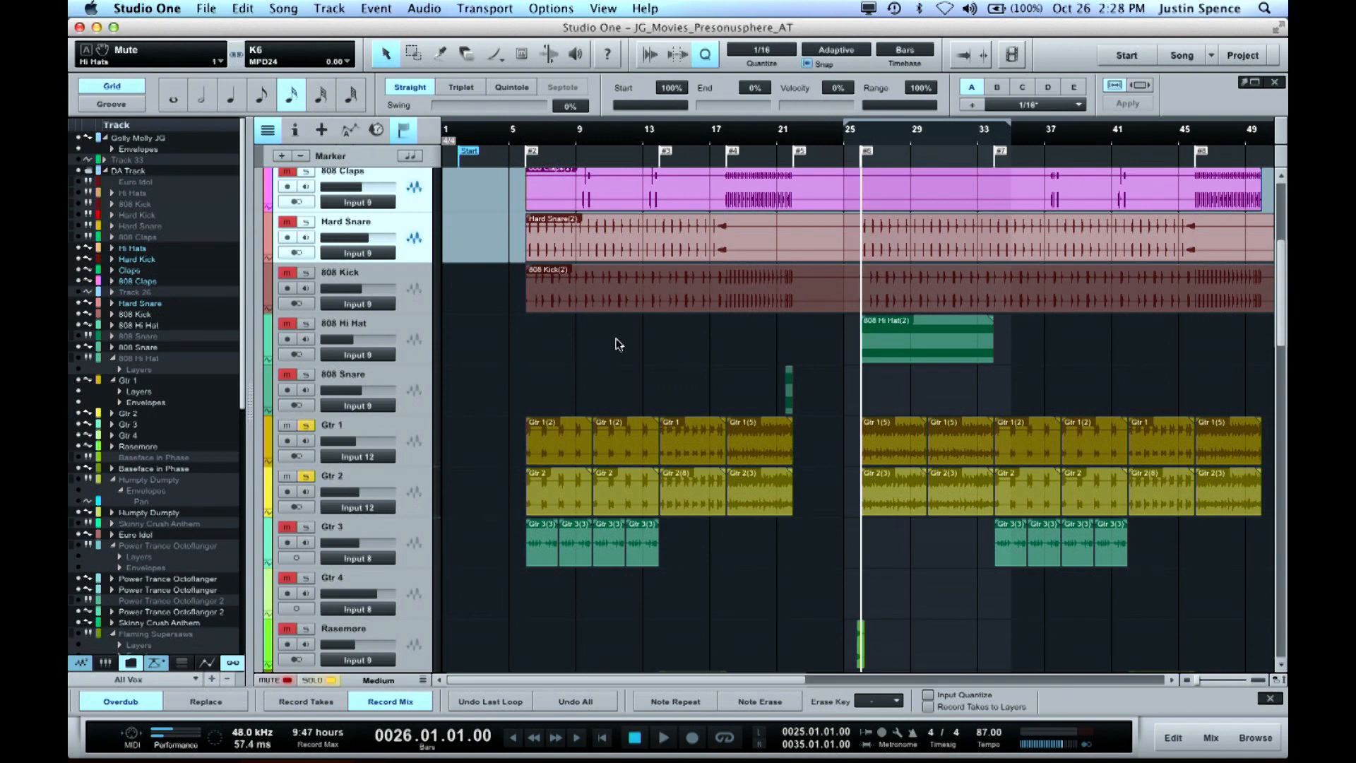
Return the play position to bar 2 and open the Instrumental bus's Pro EQ from the Binaural Pan automation track
{"action": "scroll", "coordinate": [618, 344], "scroll_direction": "down", "scroll_amount": 8}
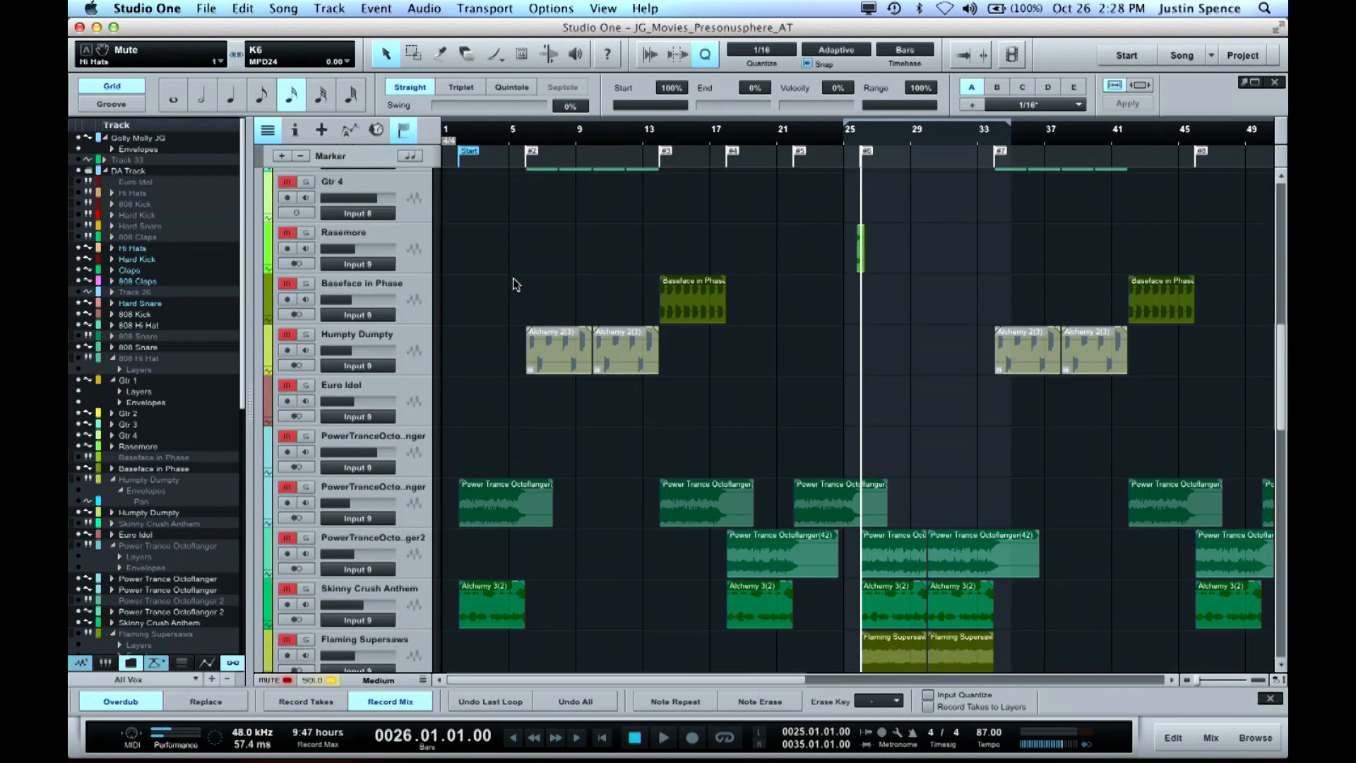
{"action": "left_click", "coordinate": [464, 140]}
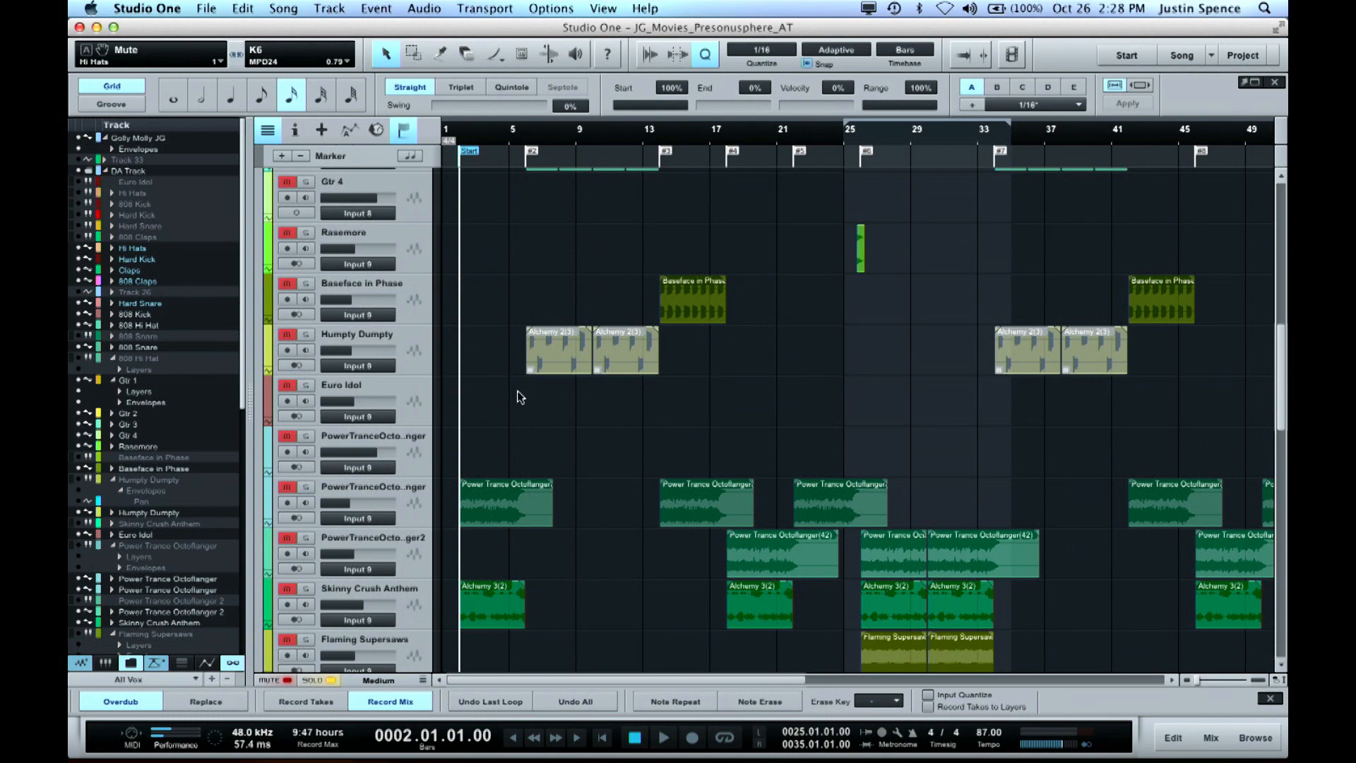
{"action": "scroll", "coordinate": [517, 397], "scroll_direction": "down", "scroll_amount": 6}
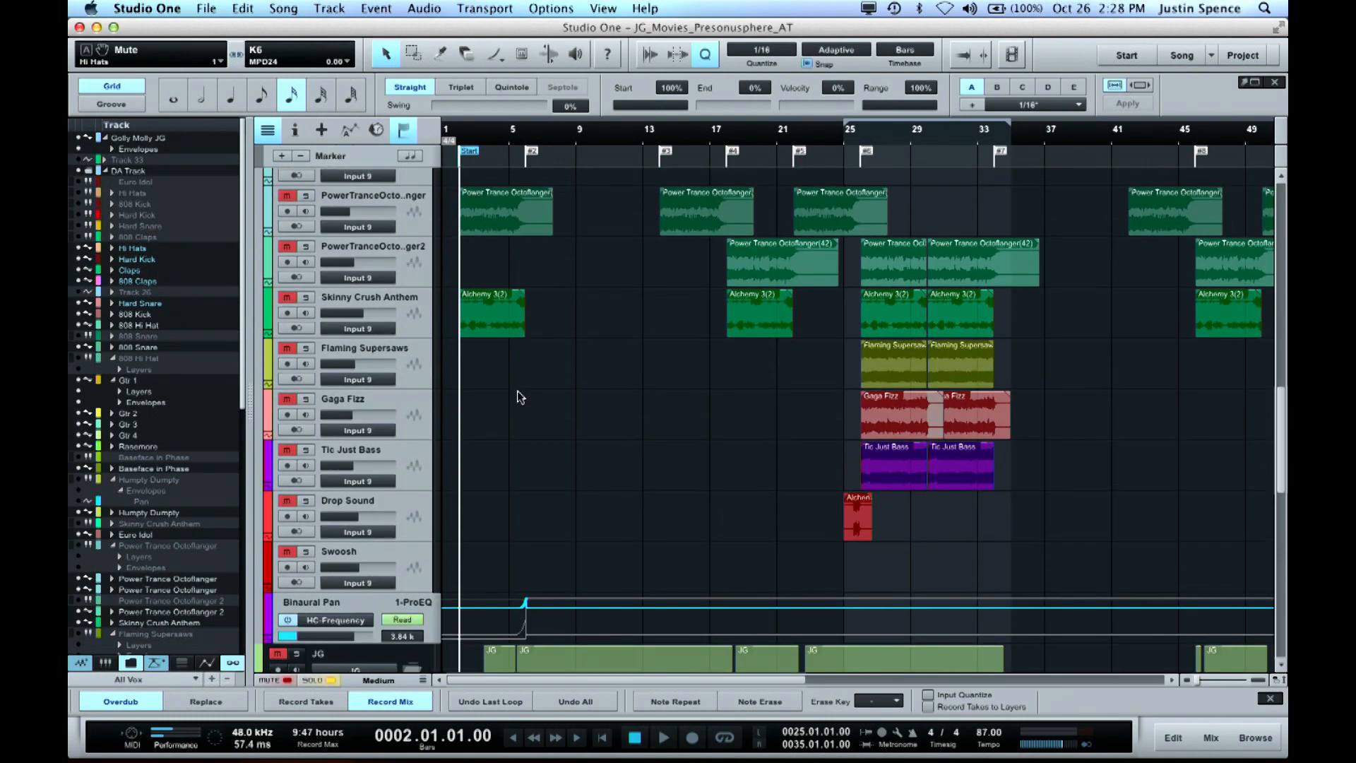
{"action": "key", "text": "e"}
{"action": "key", "text": "e"}
{"action": "scroll", "coordinate": [556, 443], "scroll_direction": "down", "scroll_amount": 1}
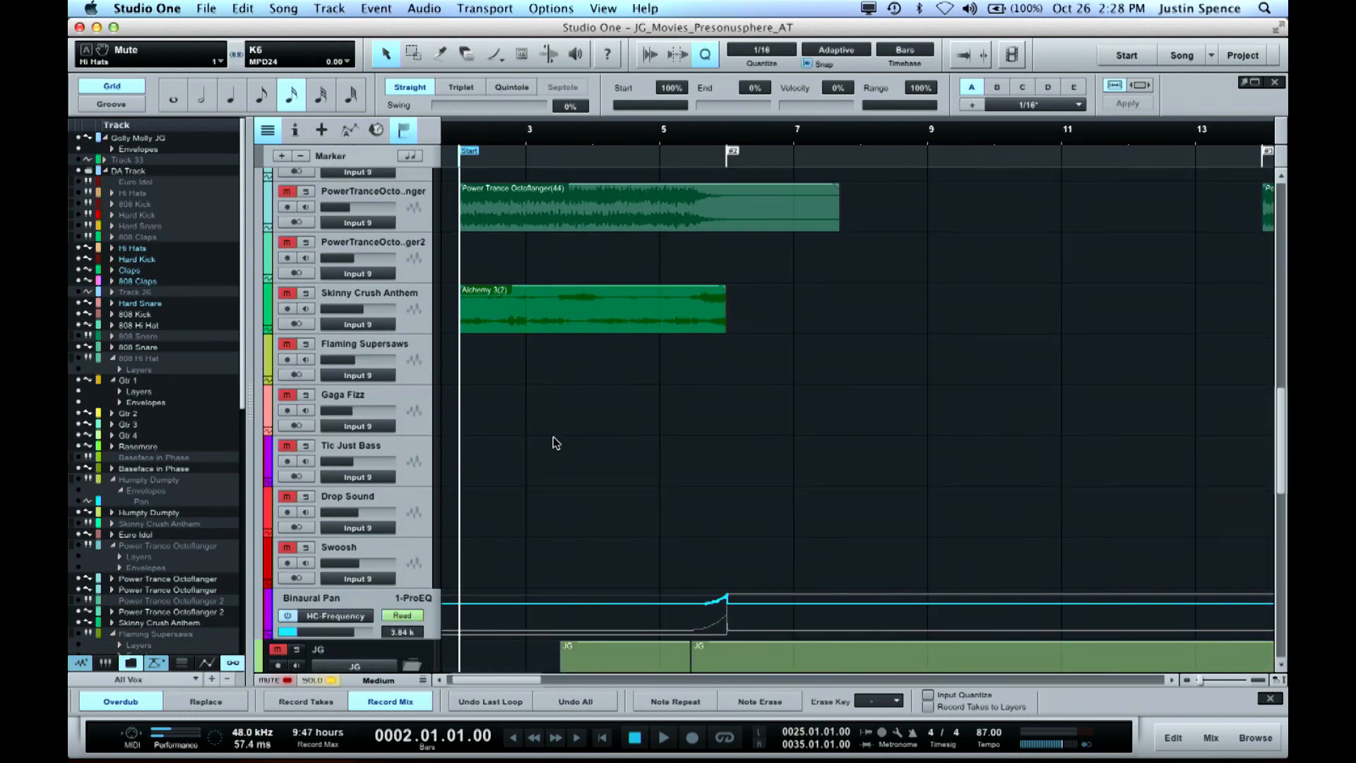
{"action": "scroll", "coordinate": [514, 544], "scroll_direction": "down", "scroll_amount": 5}
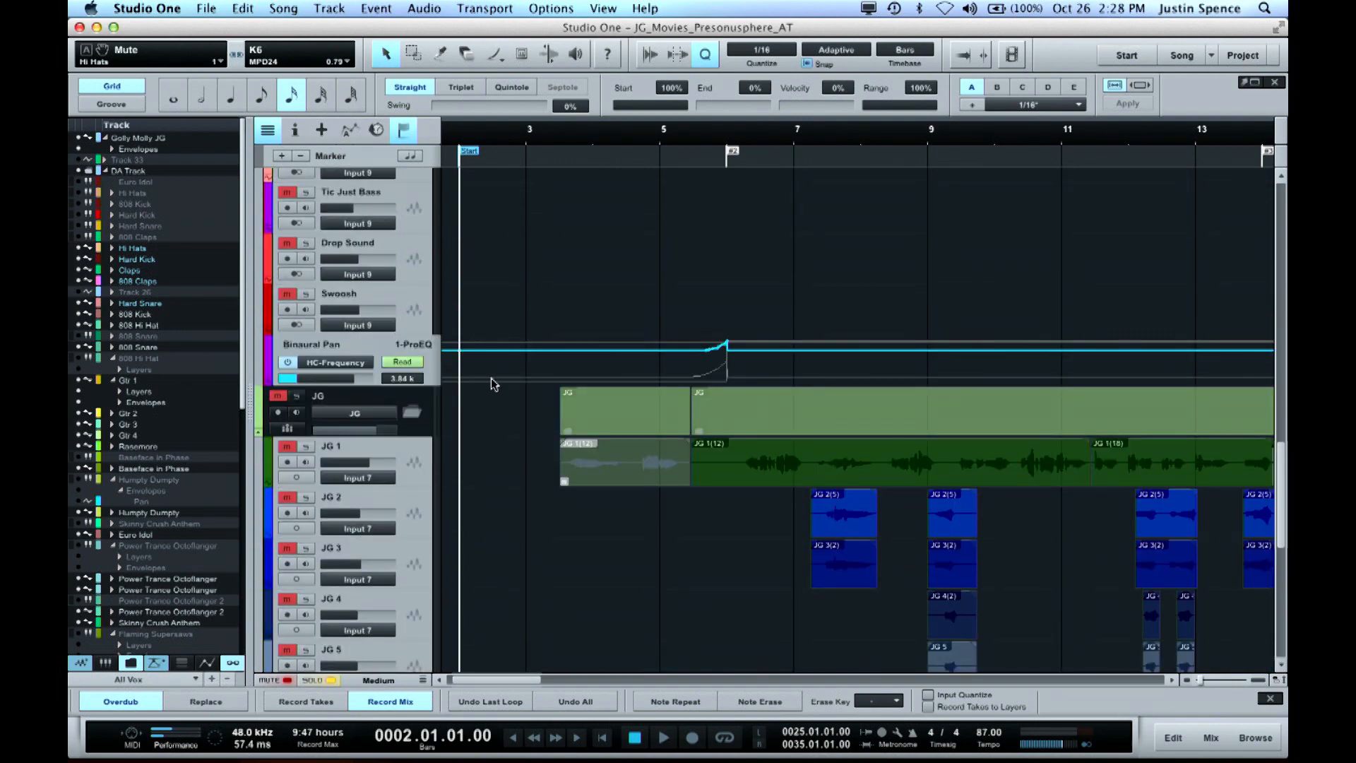
{"action": "left_click", "coordinate": [424, 348]}
{"action": "left_click_drag", "start_coordinate": [720, 91], "coordinate": [1029, 201]}
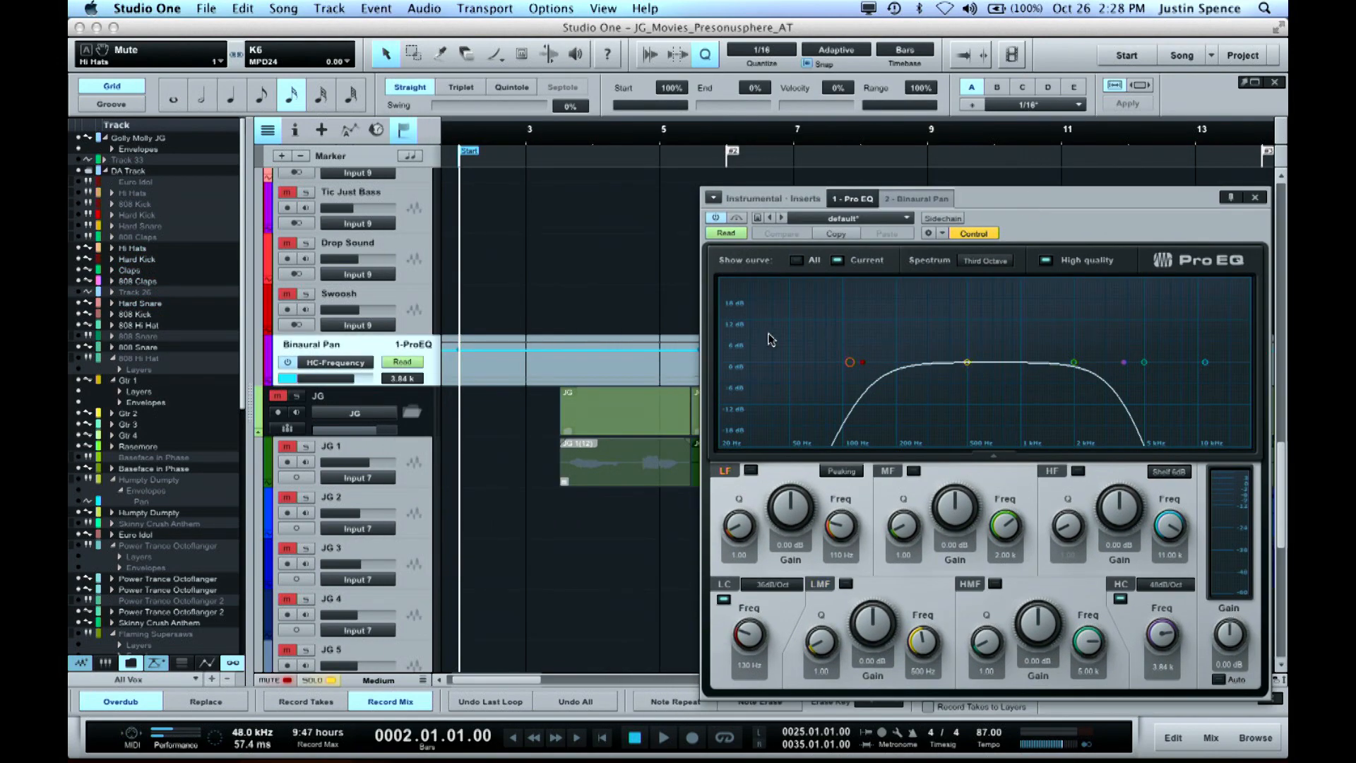
Play from bar 3 beat 3 with the solos cleared, moving the Pro EQ window to uncover the HC-Frequency automation rise
{"action": "left_click", "coordinate": [555, 139]}
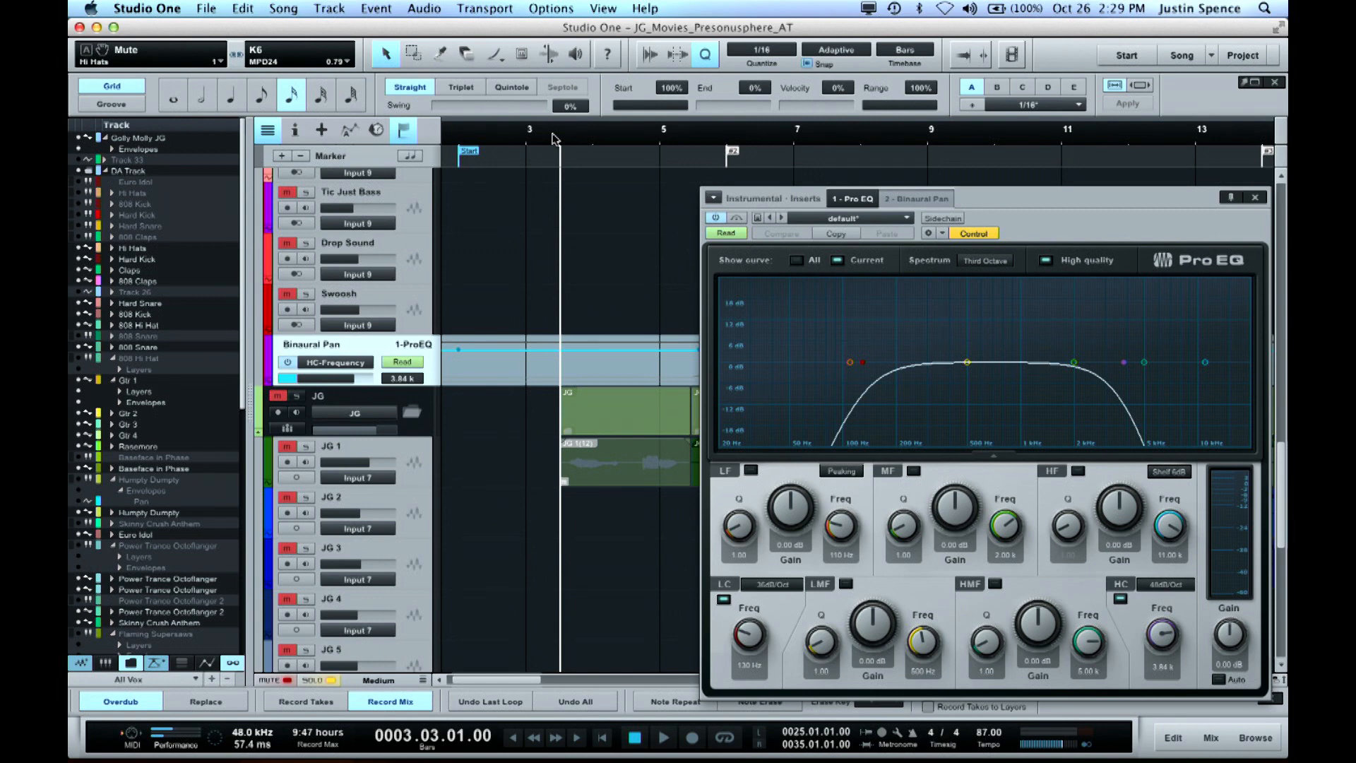
{"action": "key", "text": "space"}
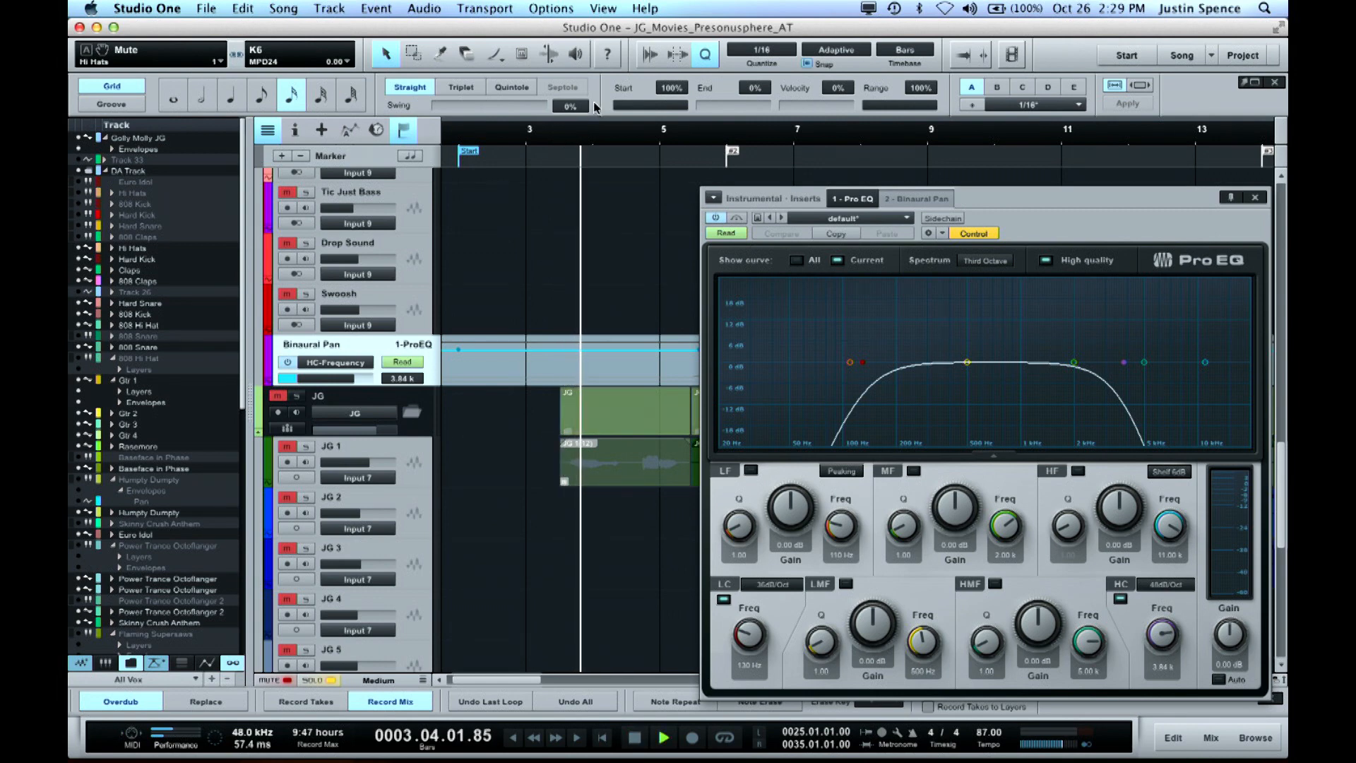
{"action": "key", "text": "space"}
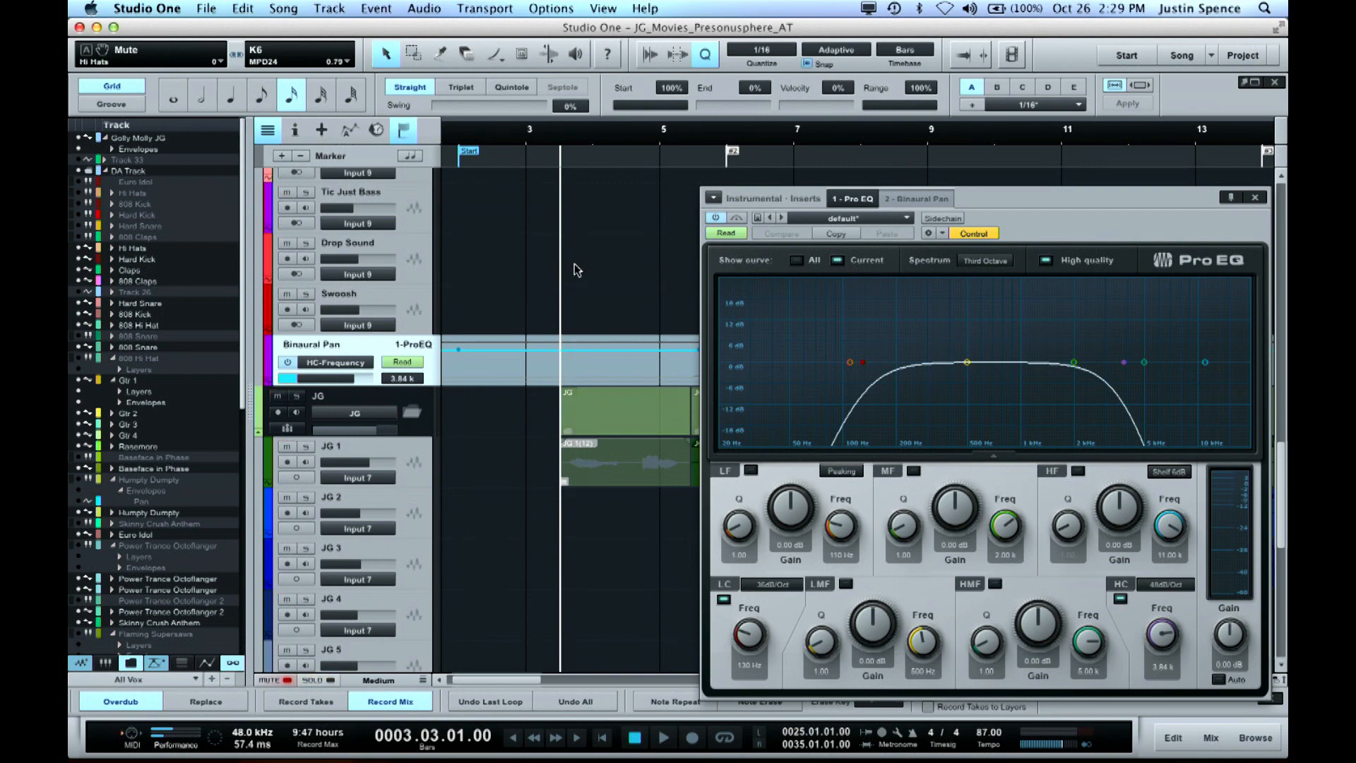
{"action": "key", "text": "space"}
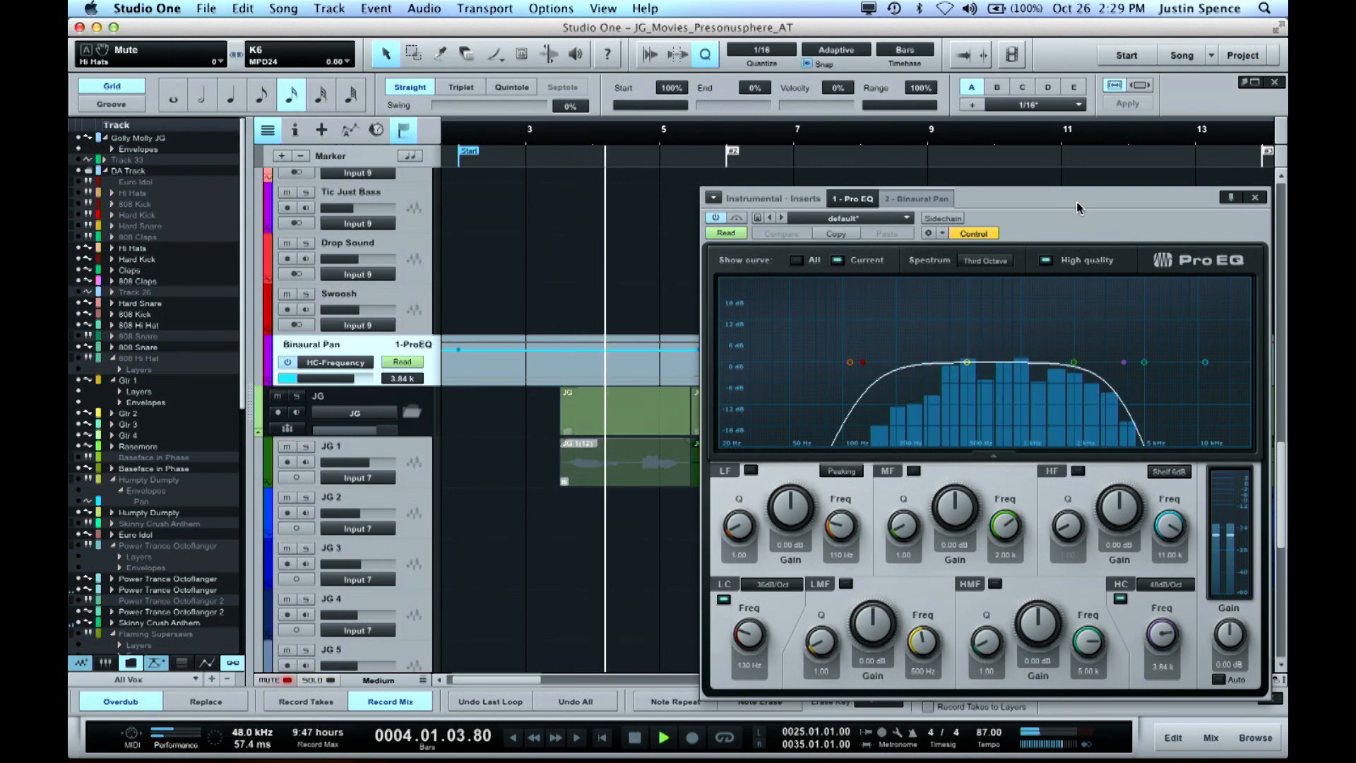
{"action": "left_click_drag", "start_coordinate": [1076, 202], "coordinate": [469, 115]}
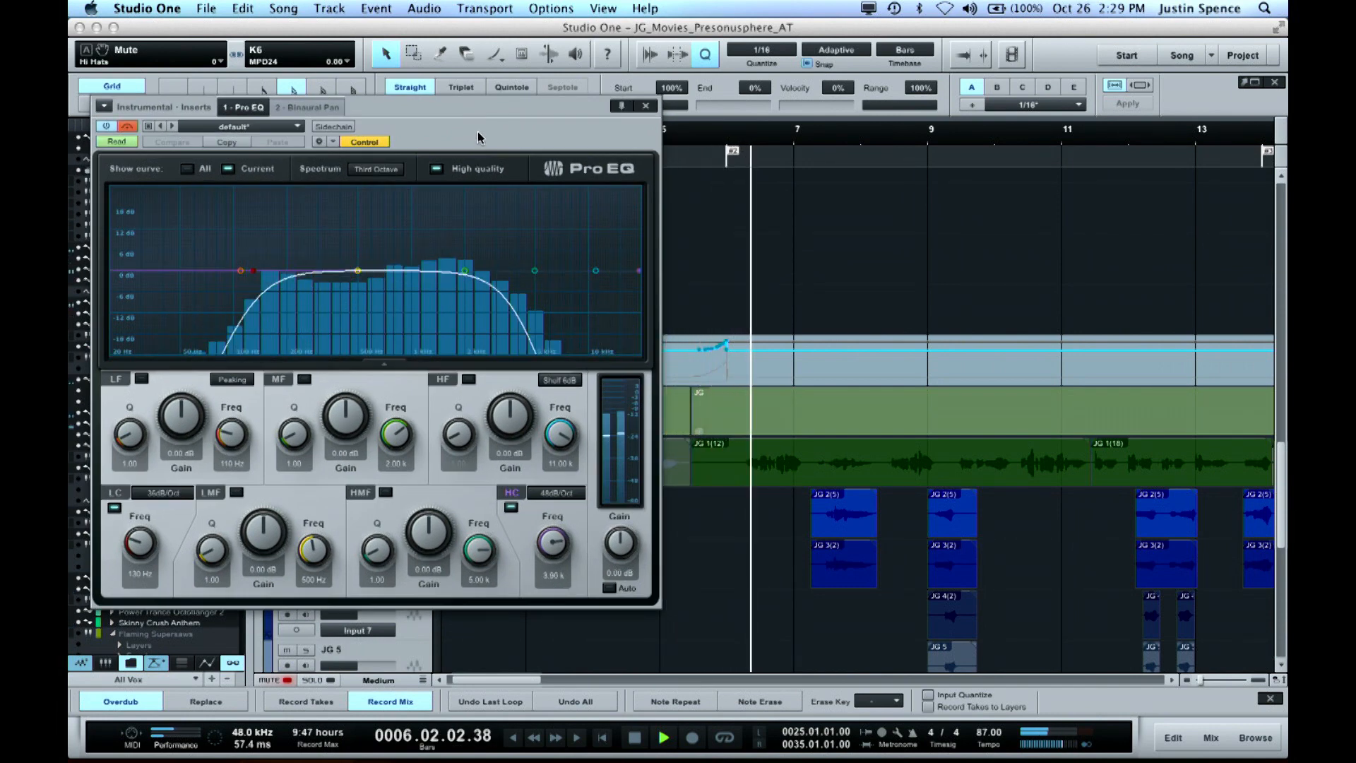
Stop playback, reopen the Instrumental bus's Pro EQ to inspect its high-cut curve, and close its window
{"action": "key", "text": "space"}
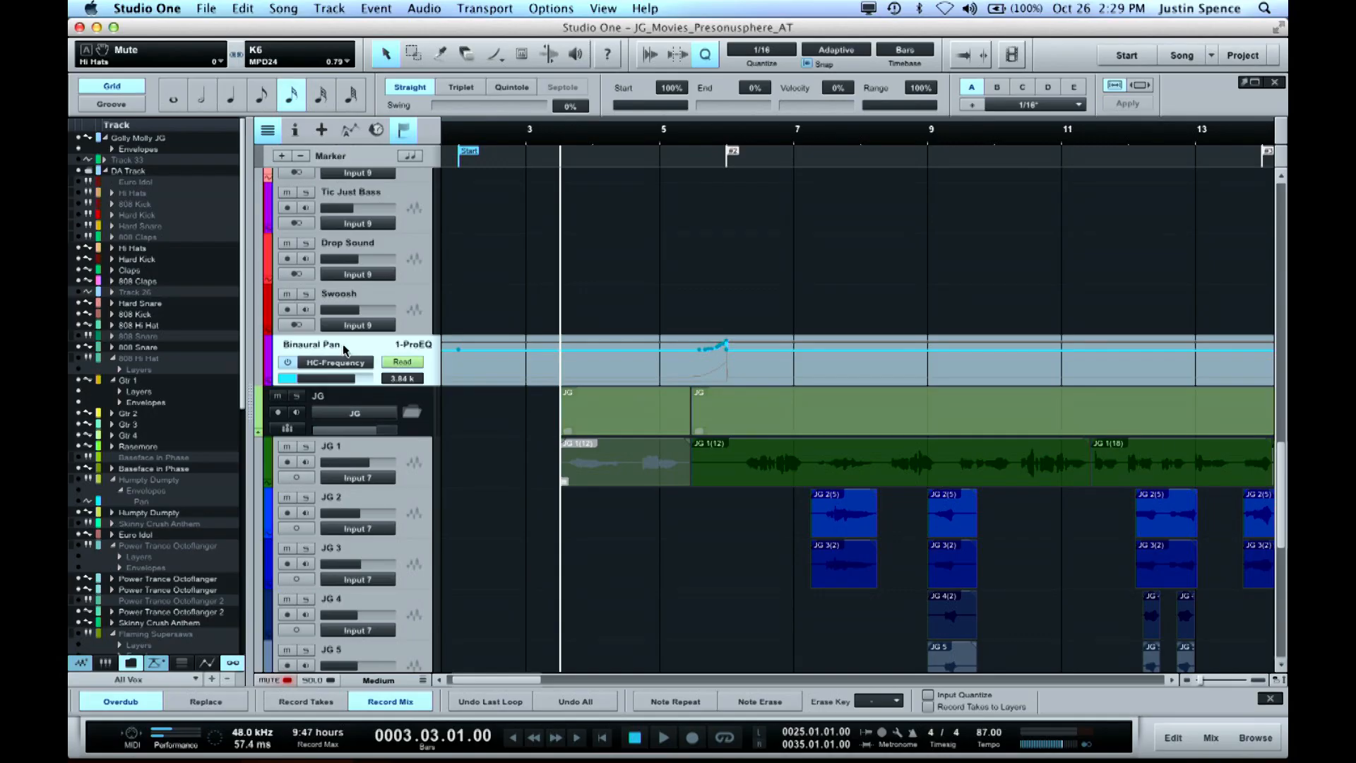
{"action": "left_click", "coordinate": [342, 337]}
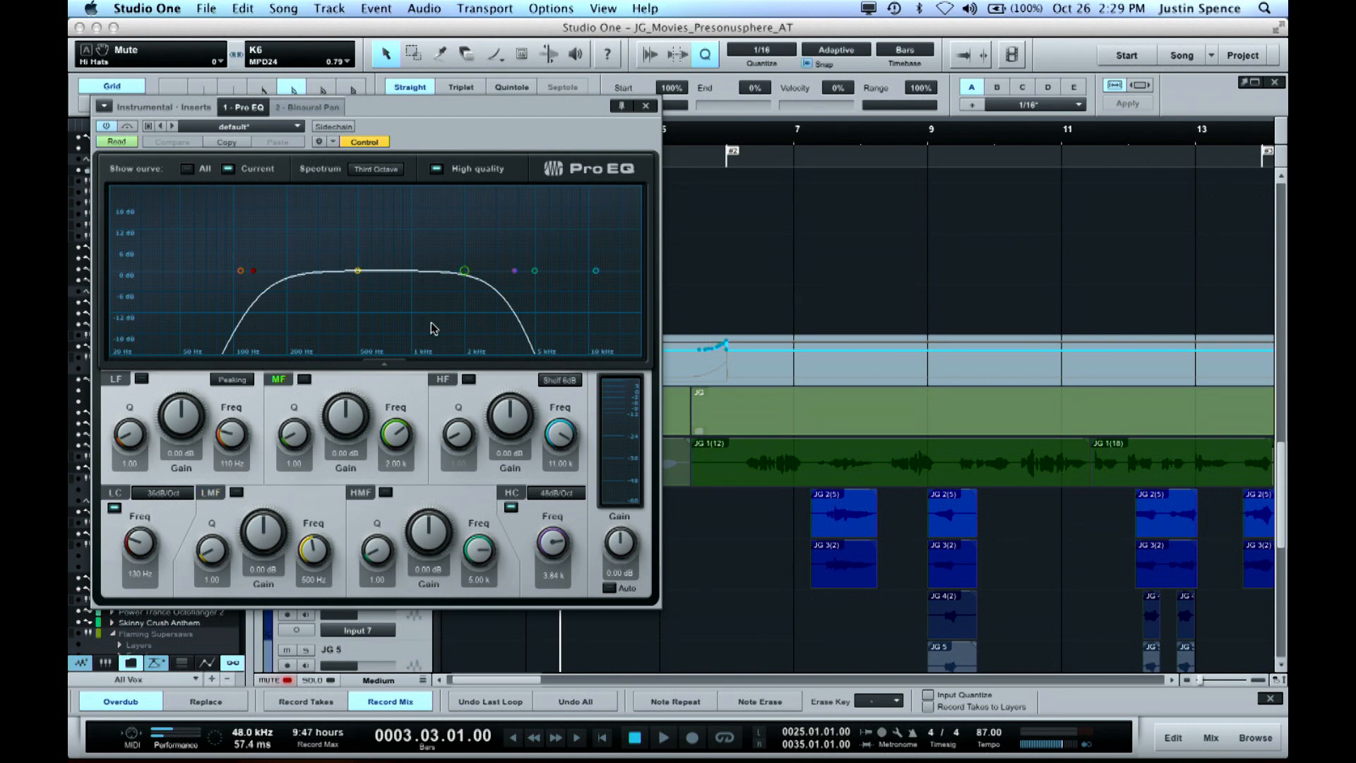
{"action": "left_click", "coordinate": [645, 106]}
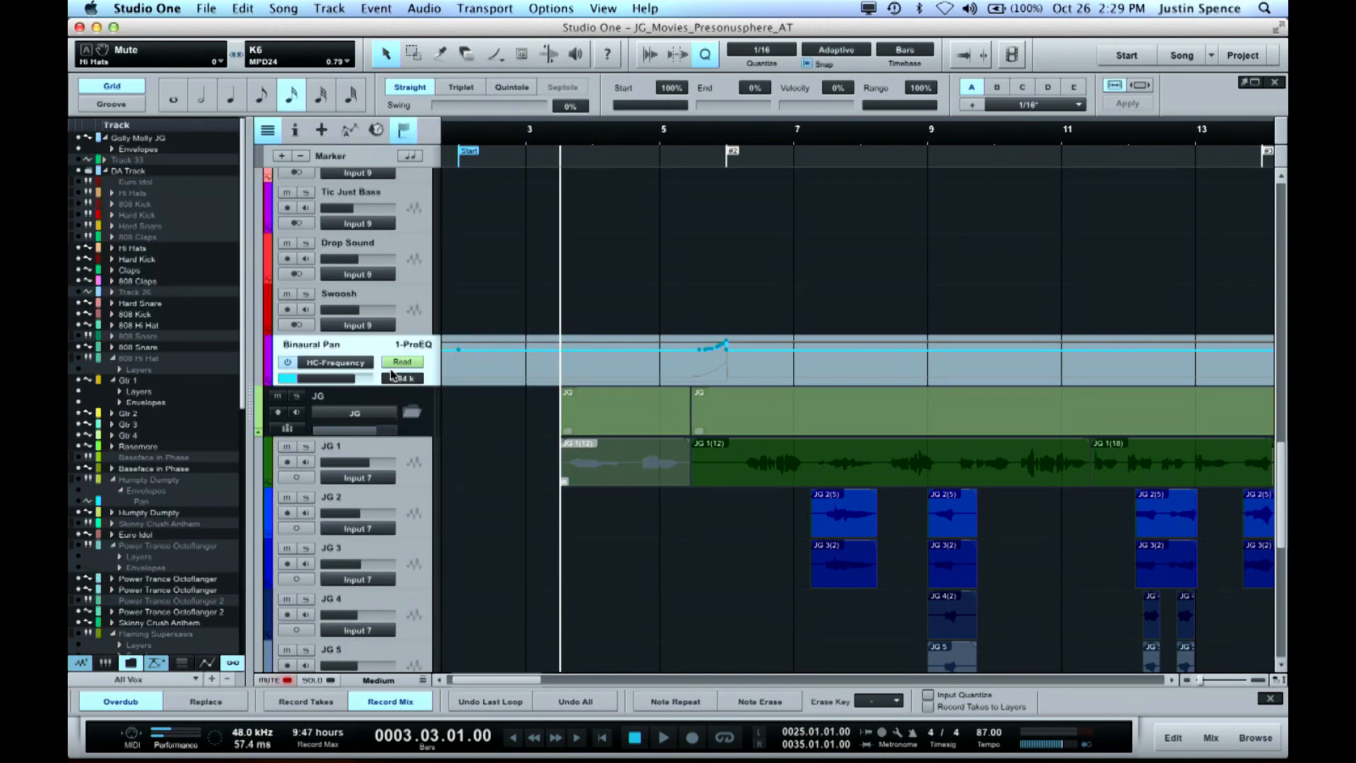